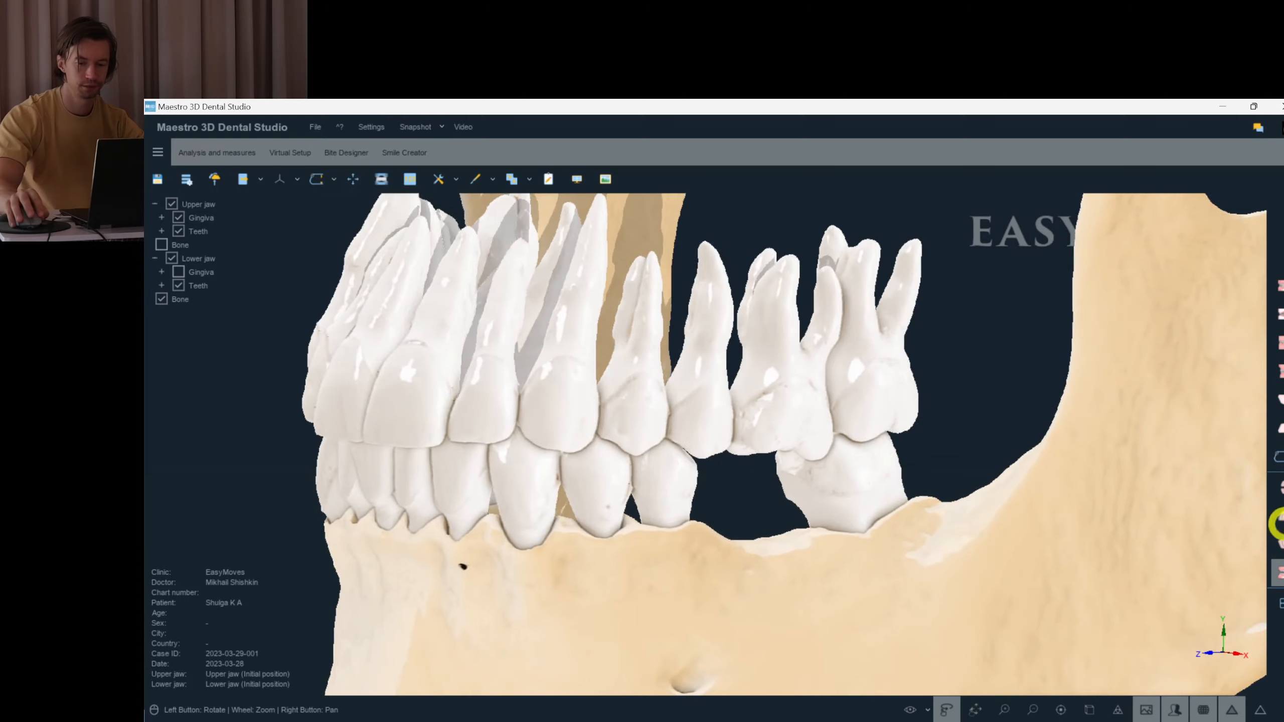
- Isolate the lower jaw in occlusal view and open the local origin editor for its teeth
left_click(1283, 526)
left_click(1280, 544)
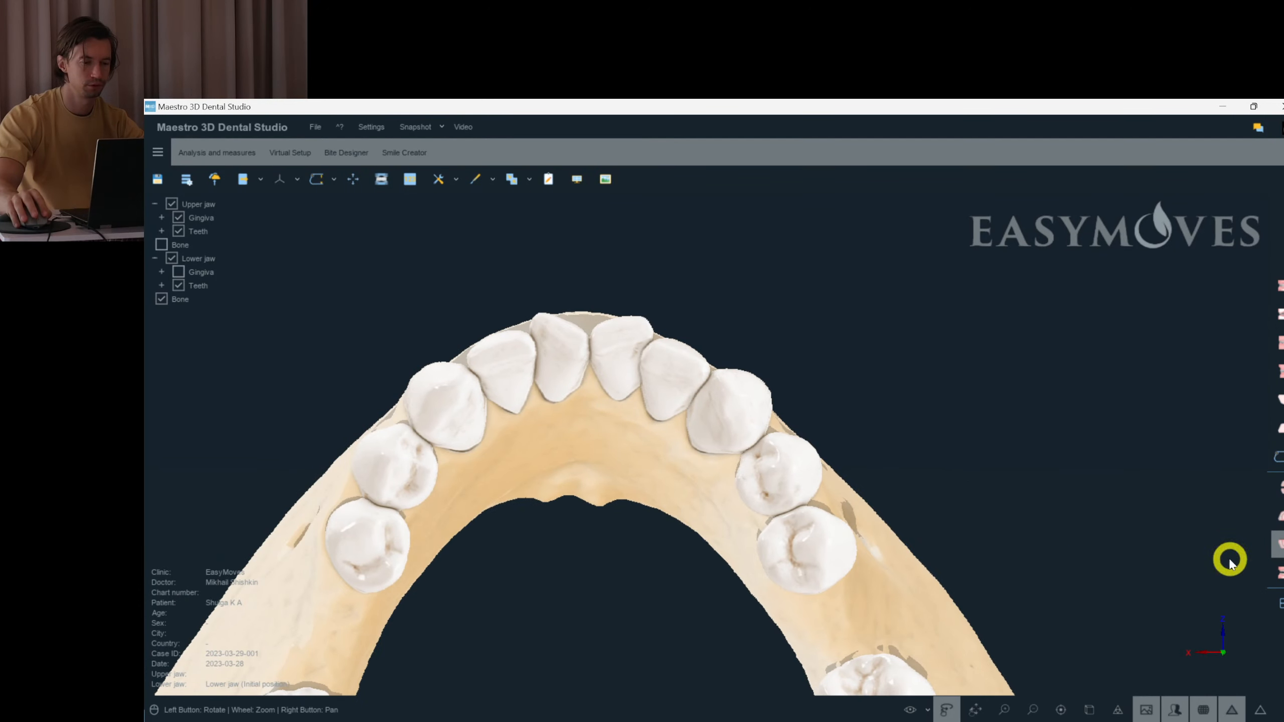
left_click(1282, 527)
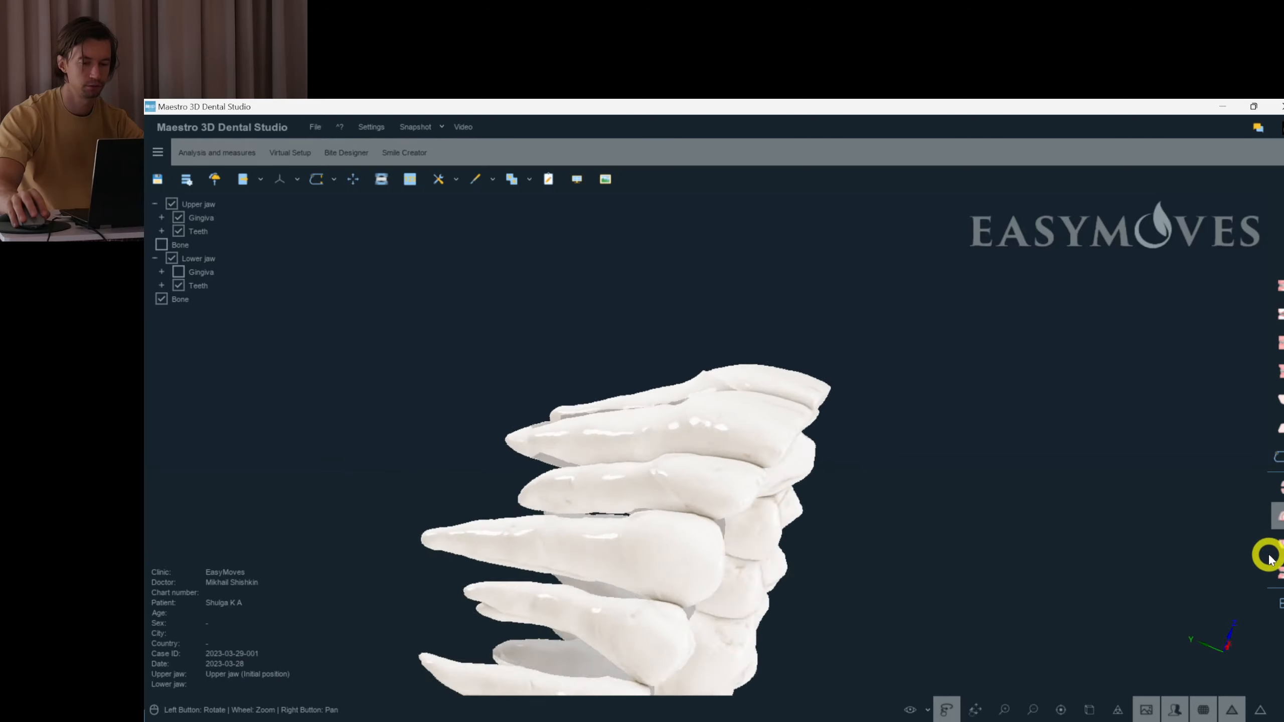
left_click(1281, 569)
left_click(1280, 545)
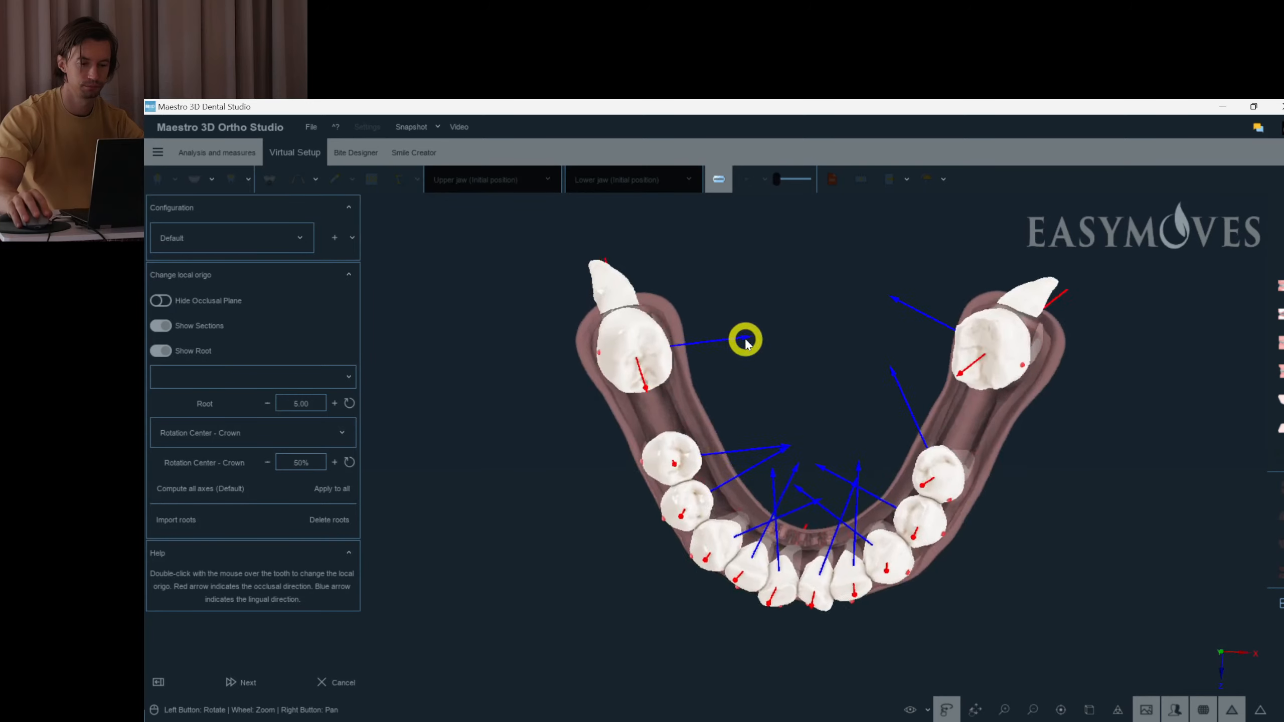
- Rotate the local axes of lower teeth 37, 35 and 34 to match their crowns in occlusal view
double_click(1015, 376)
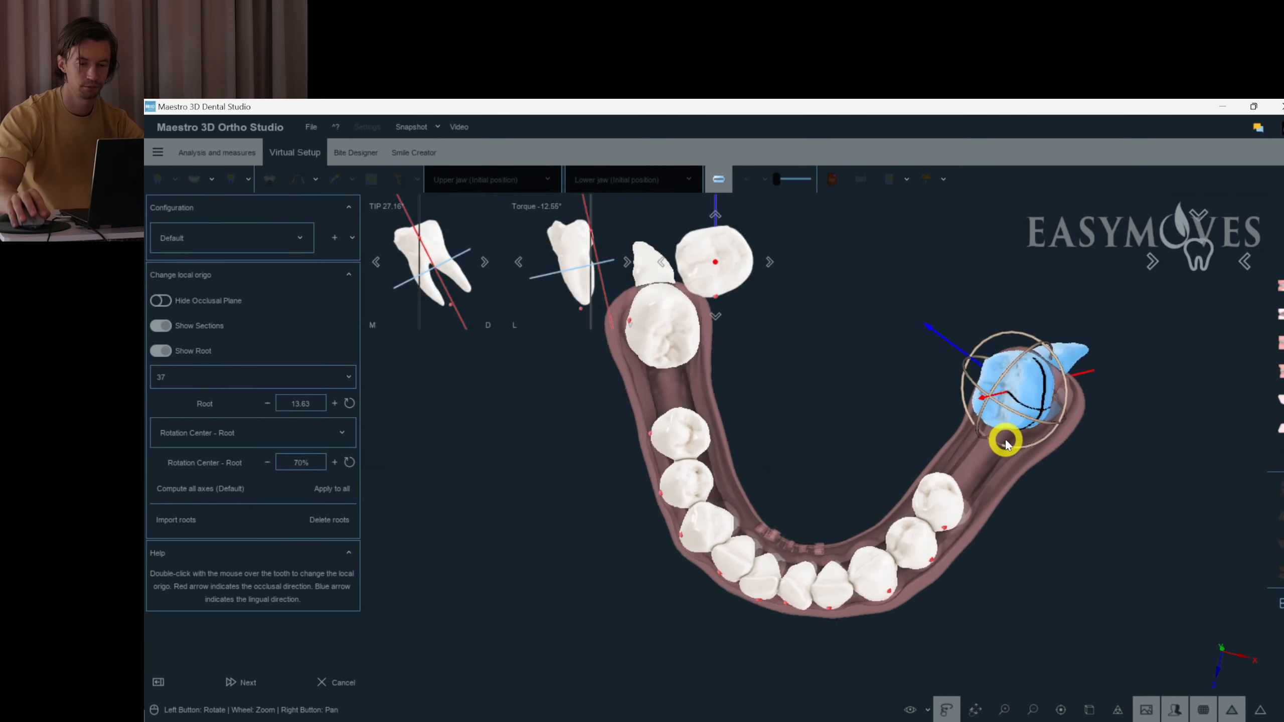
left_click_drag(1006, 439, 1046, 488)
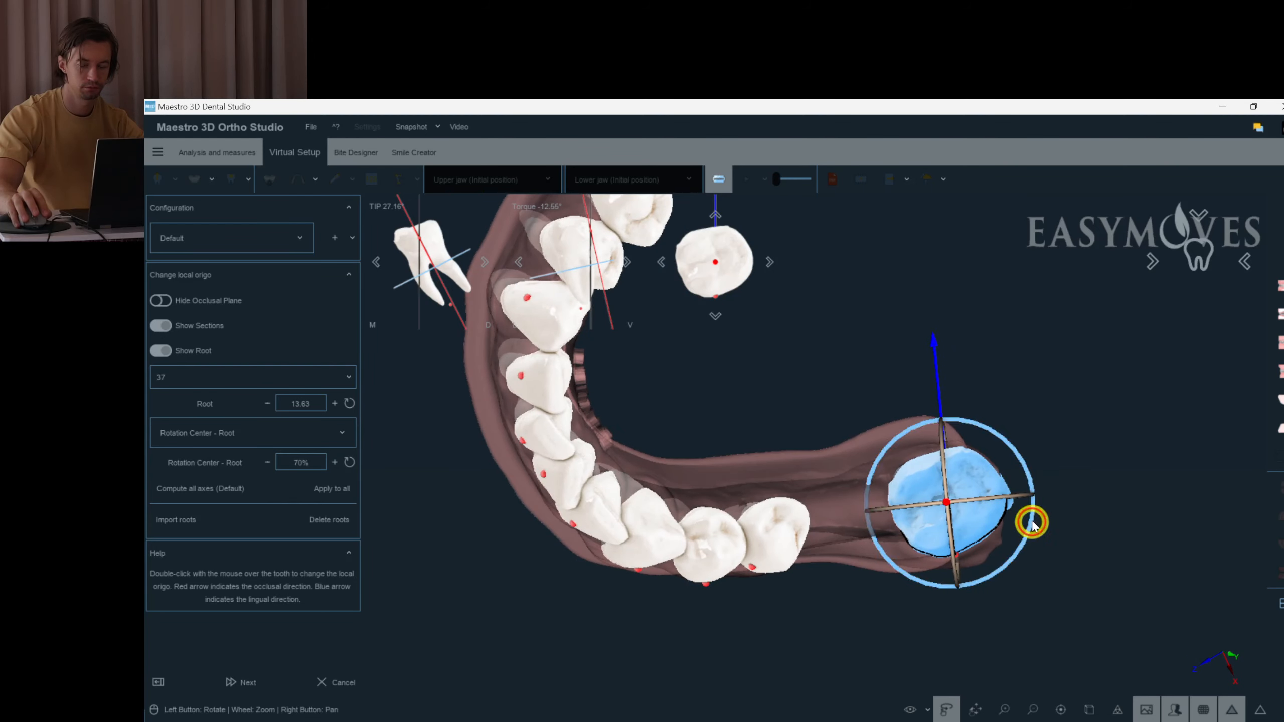
double_click(775, 520)
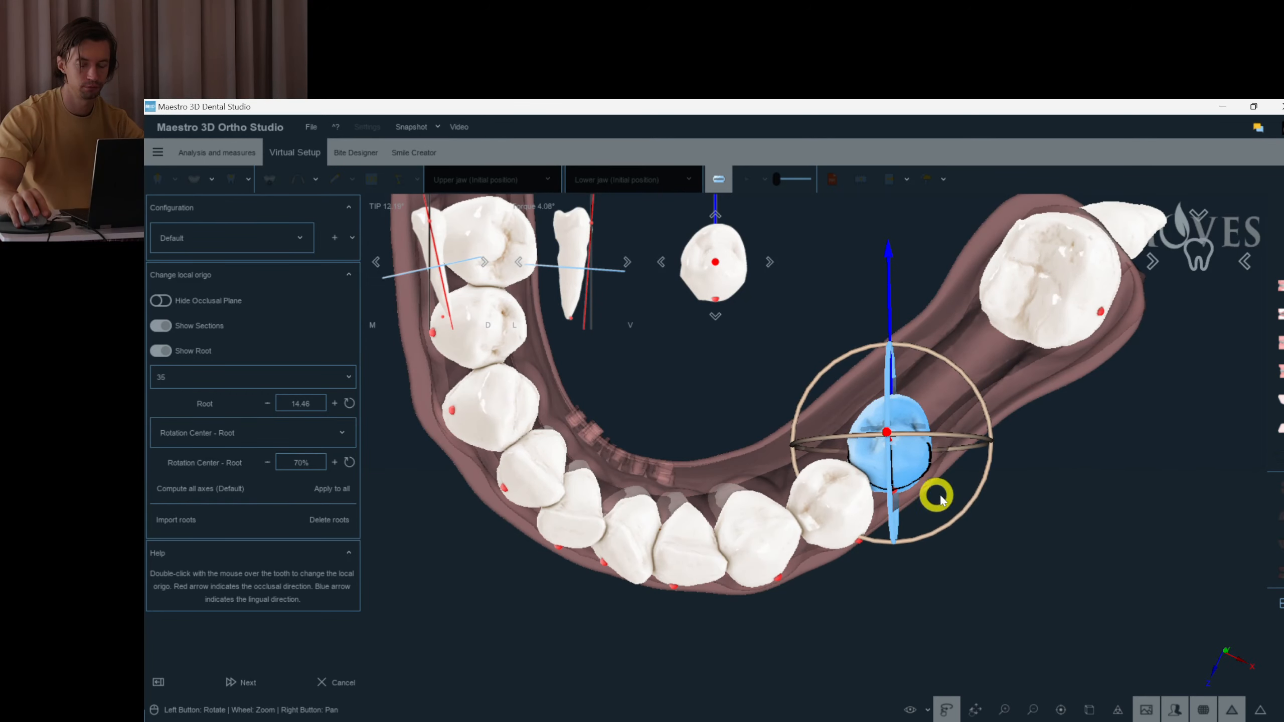
left_click_drag(940, 498, 956, 494)
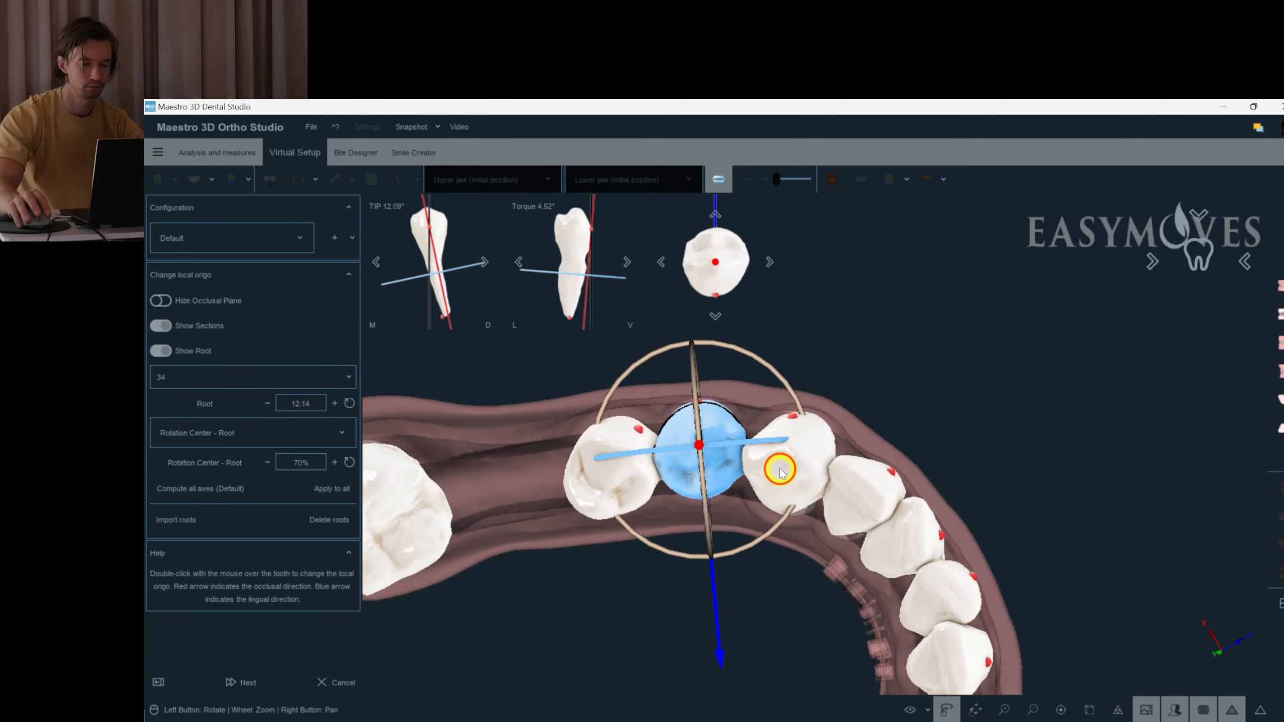
- Align the local axes of lower teeth 33, 32 and 31 with their crowns in occlusal view
left_click(780, 472)
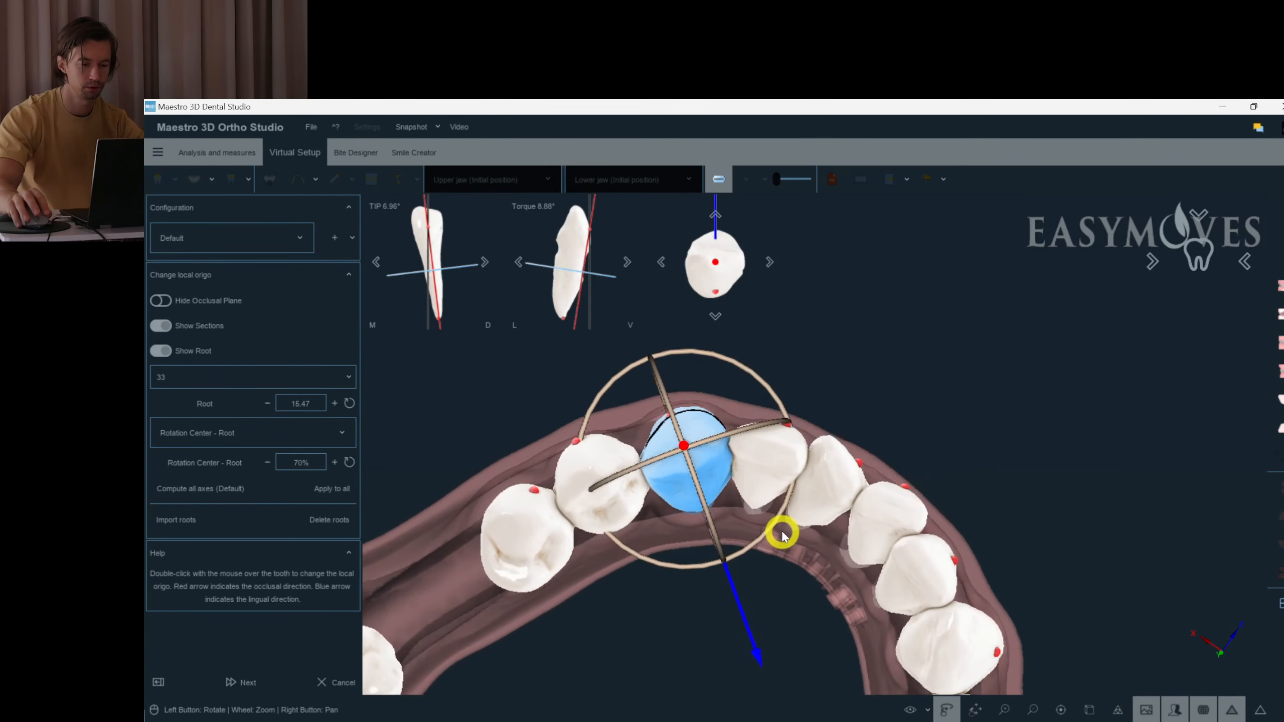
left_click(761, 470)
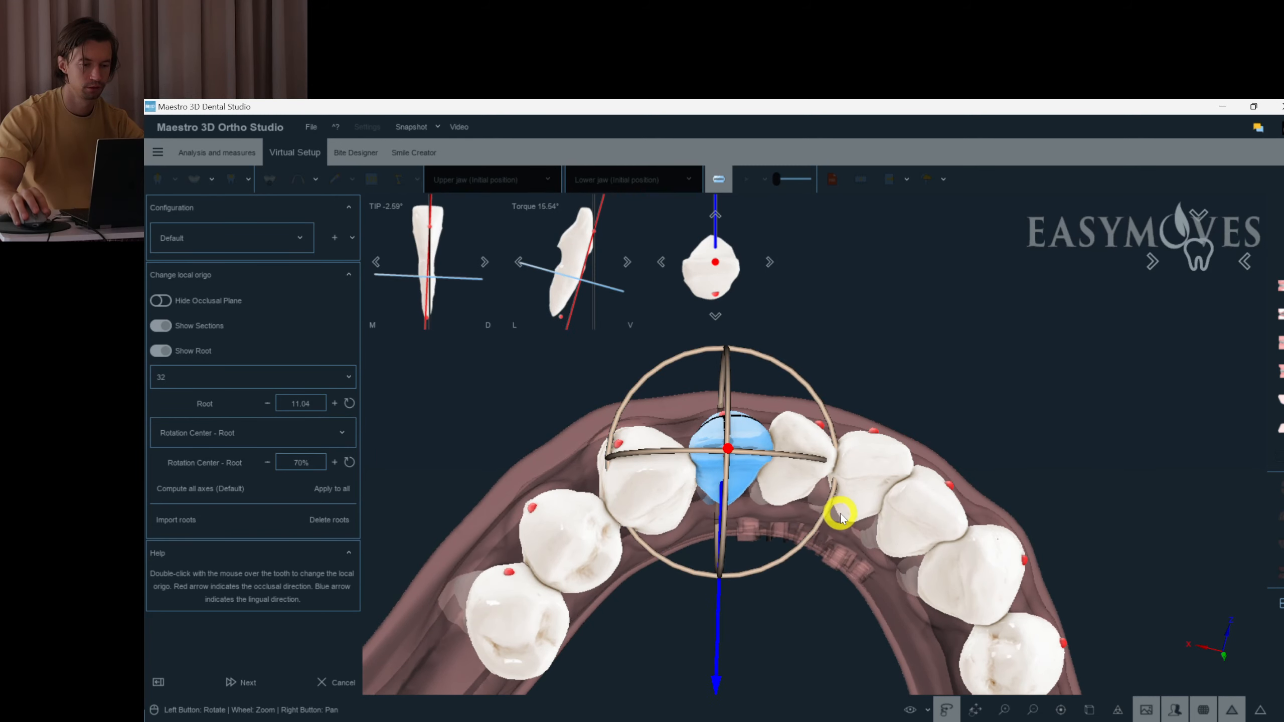
left_click(664, 262)
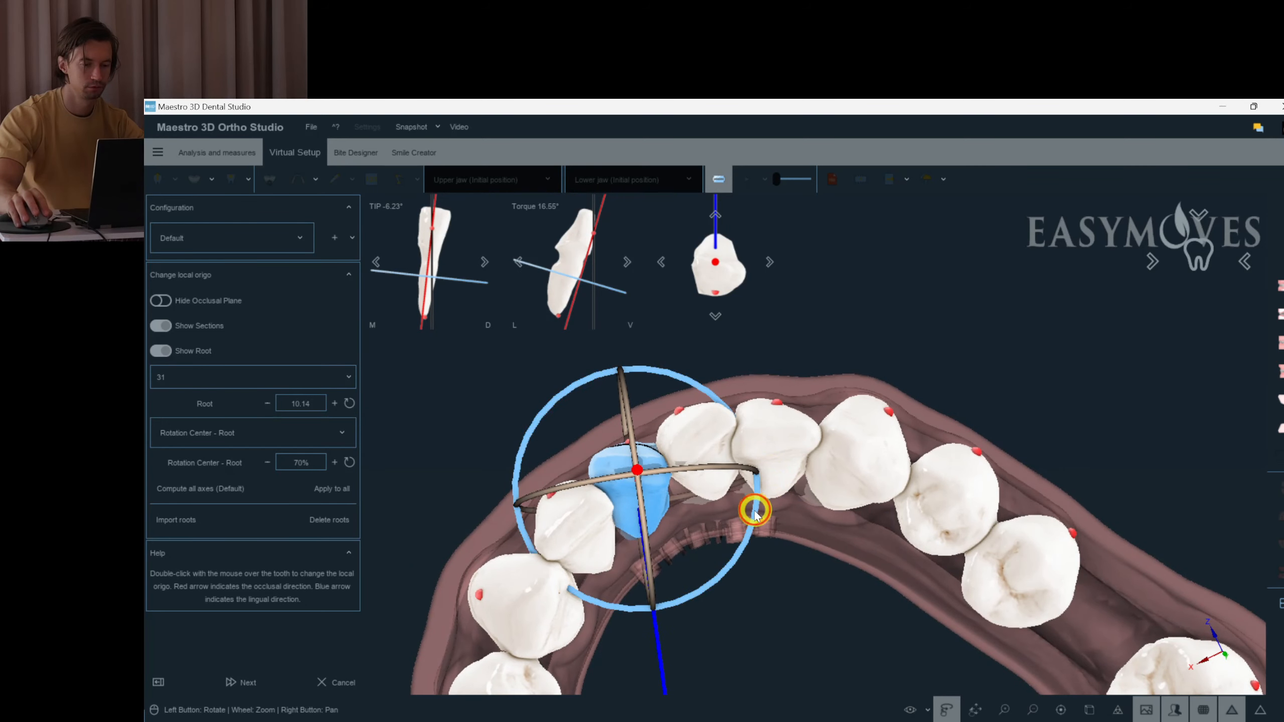
left_click_drag(767, 522, 771, 515)
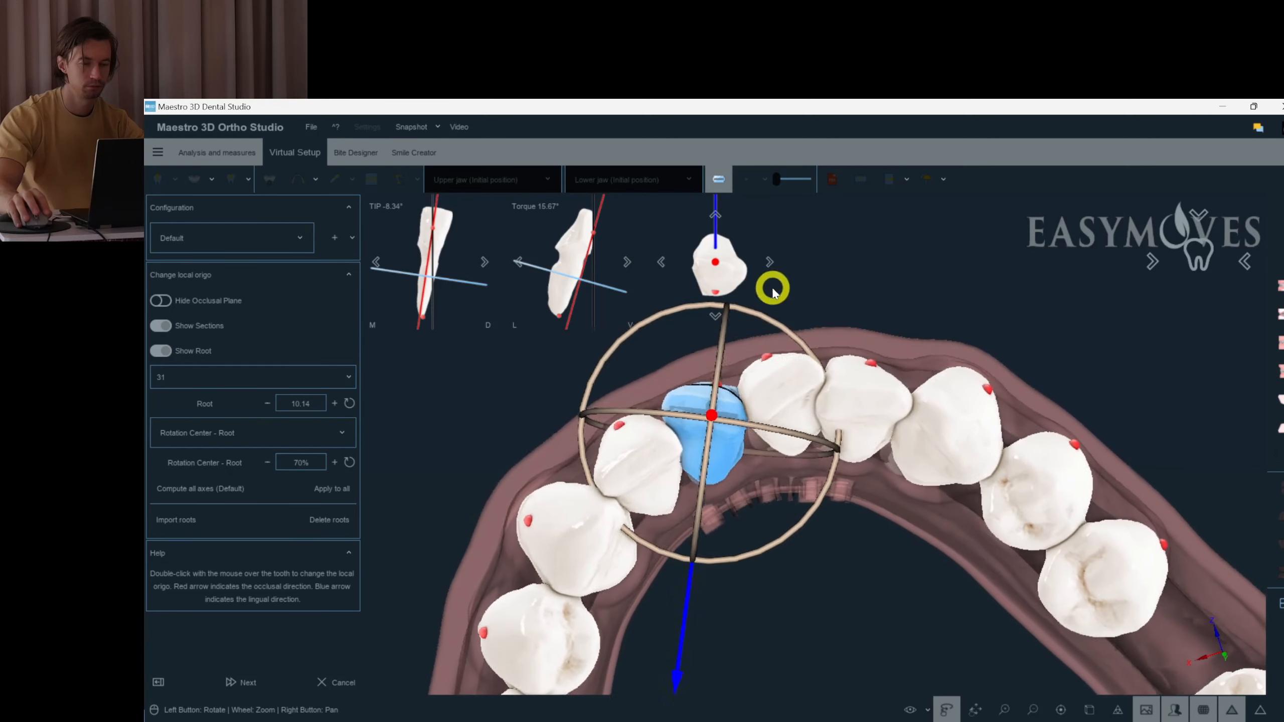
- Align the local axes of lower teeth 41, 42 and 43 in occlusal view
double_click(792, 410)
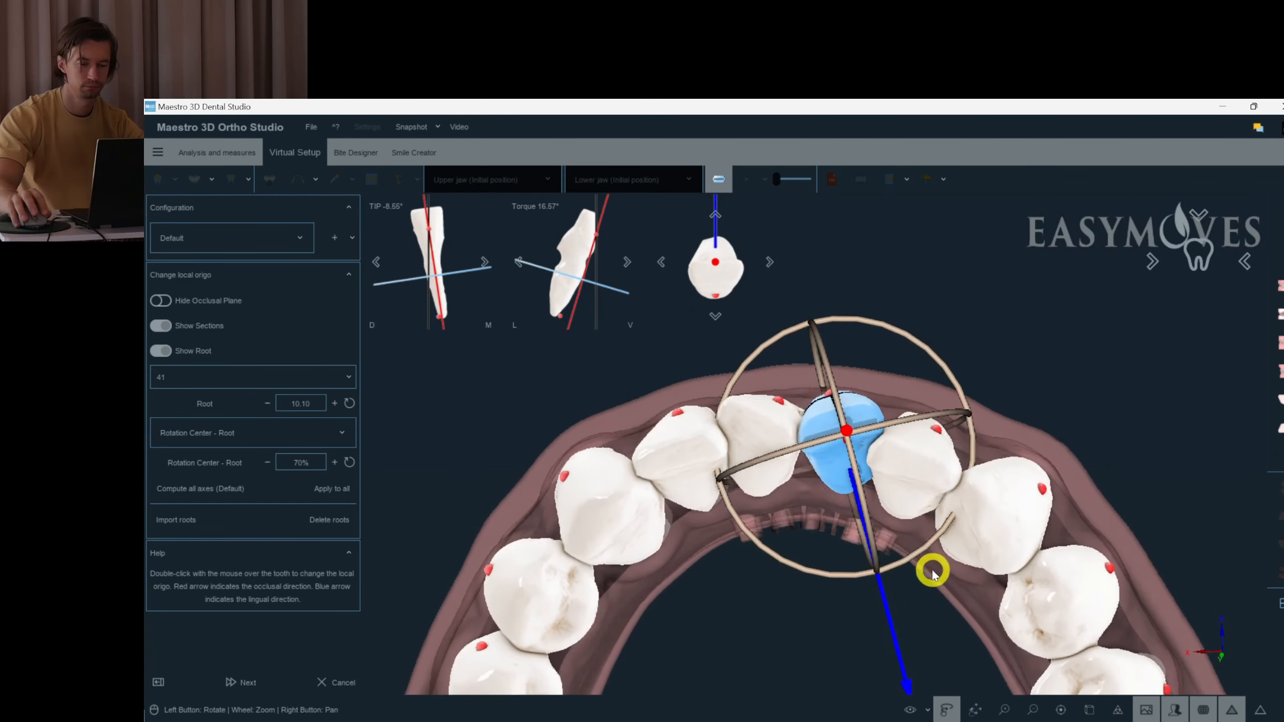
double_click(909, 501)
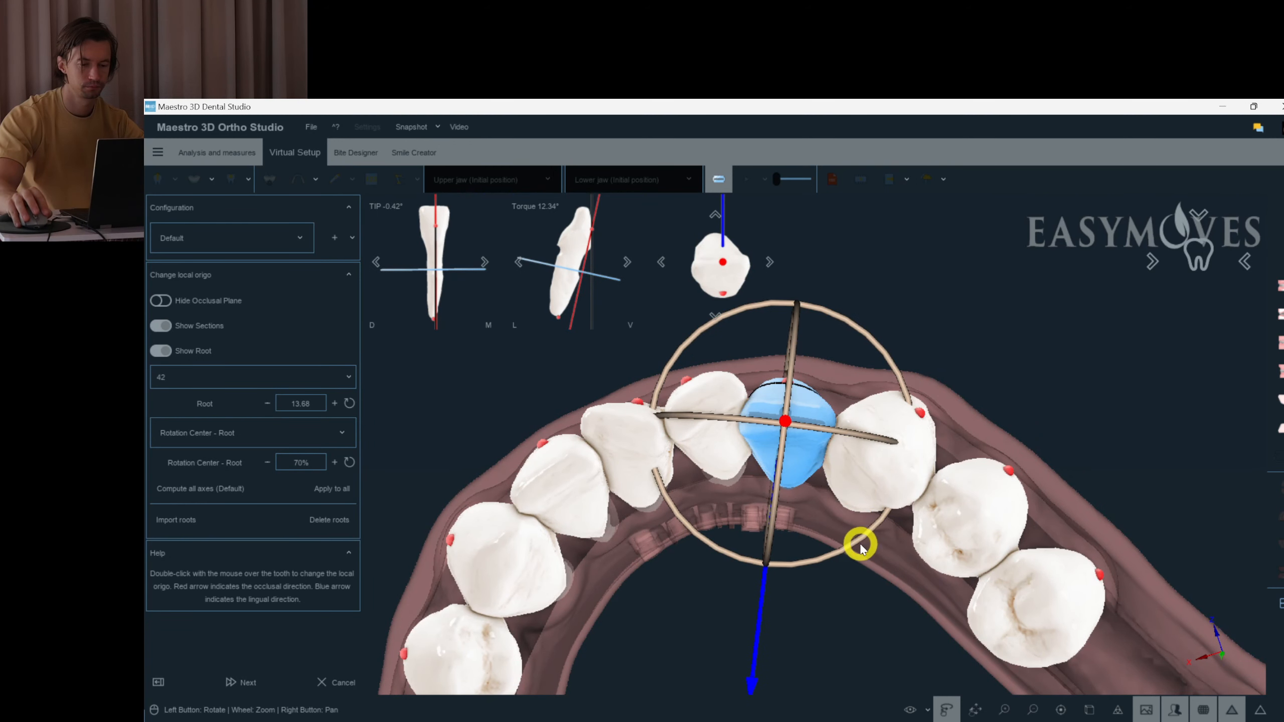
double_click(892, 482)
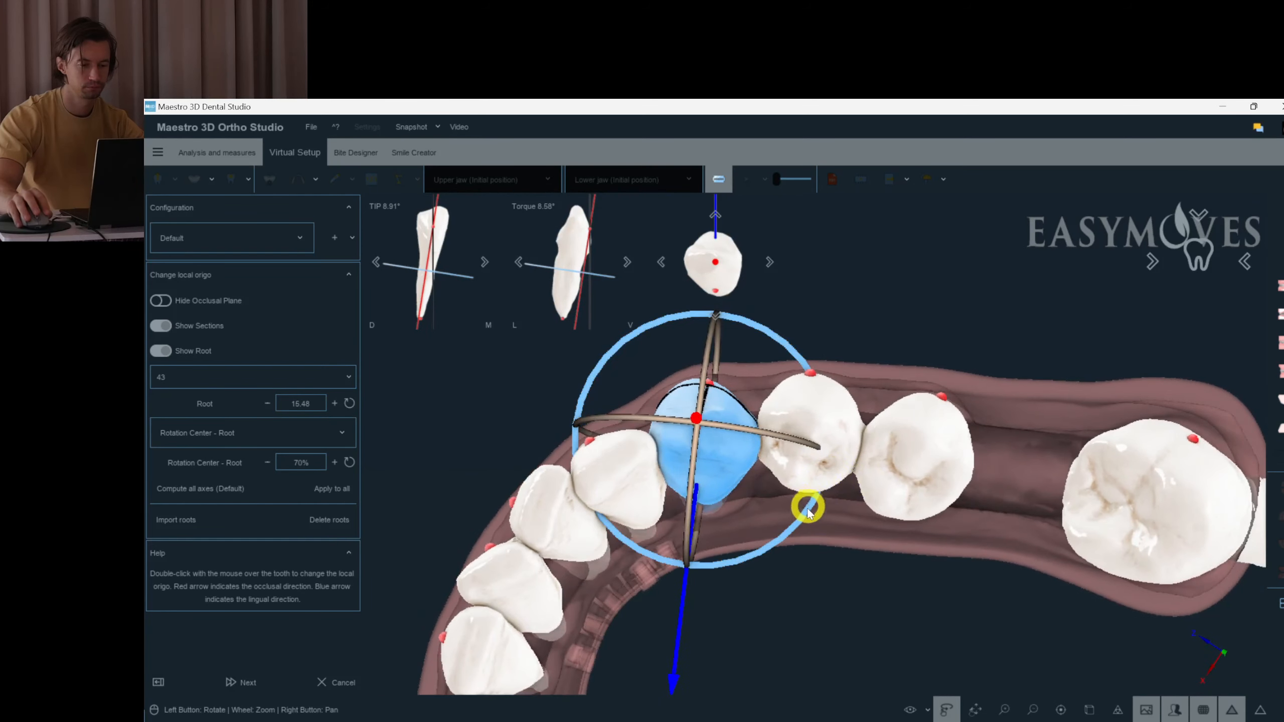
- Align the local axes of lower teeth 44, 45 and 47 in occlusal view
double_click(814, 461)
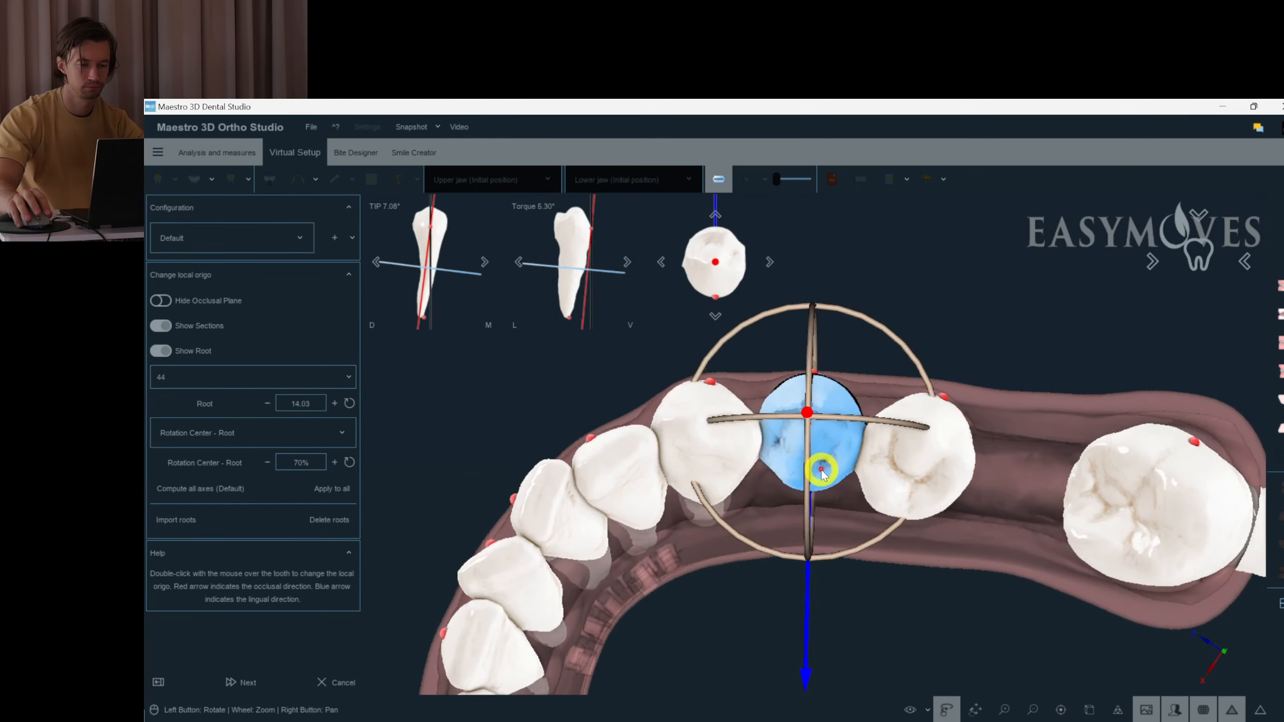
double_click(902, 482)
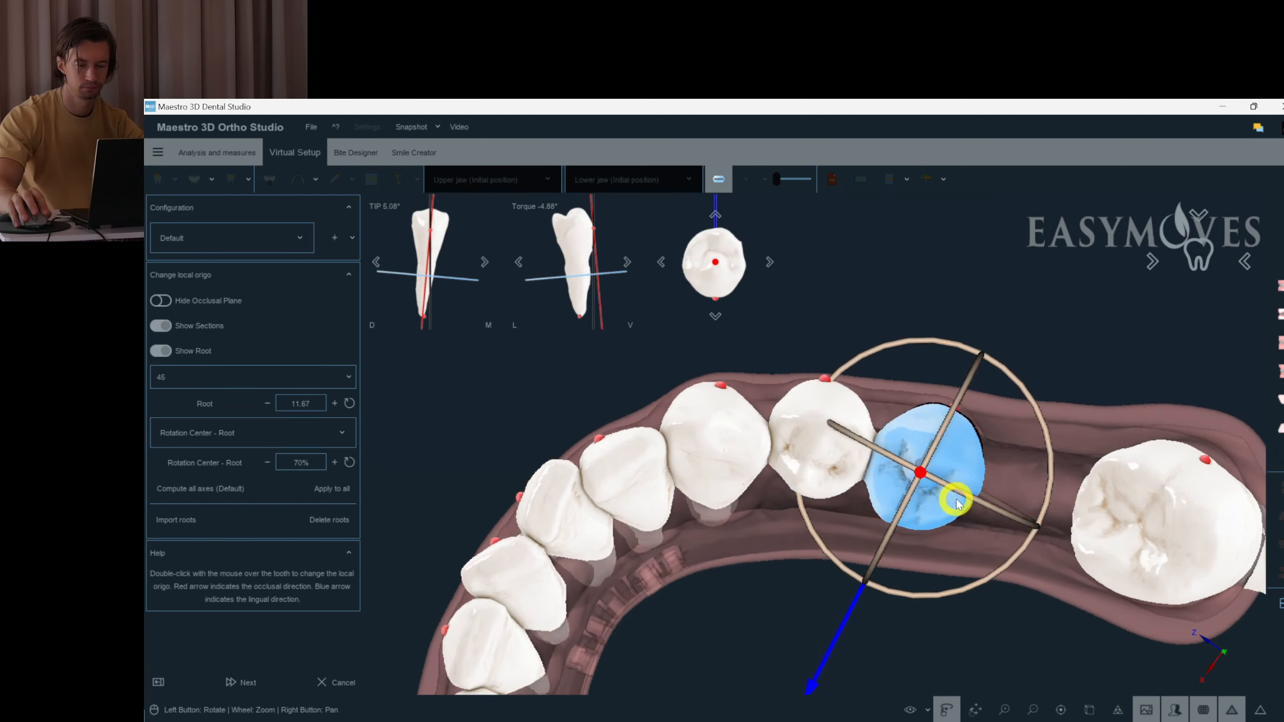
double_click(1150, 530)
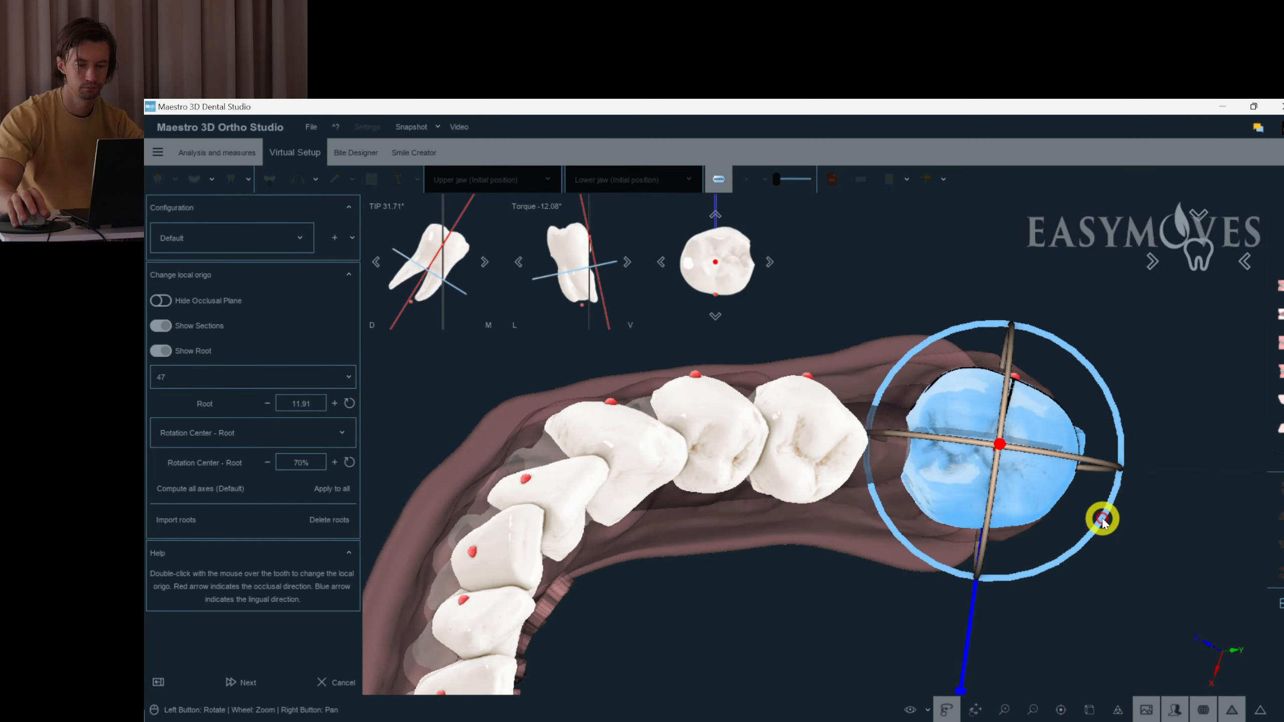
double_click(1119, 550)
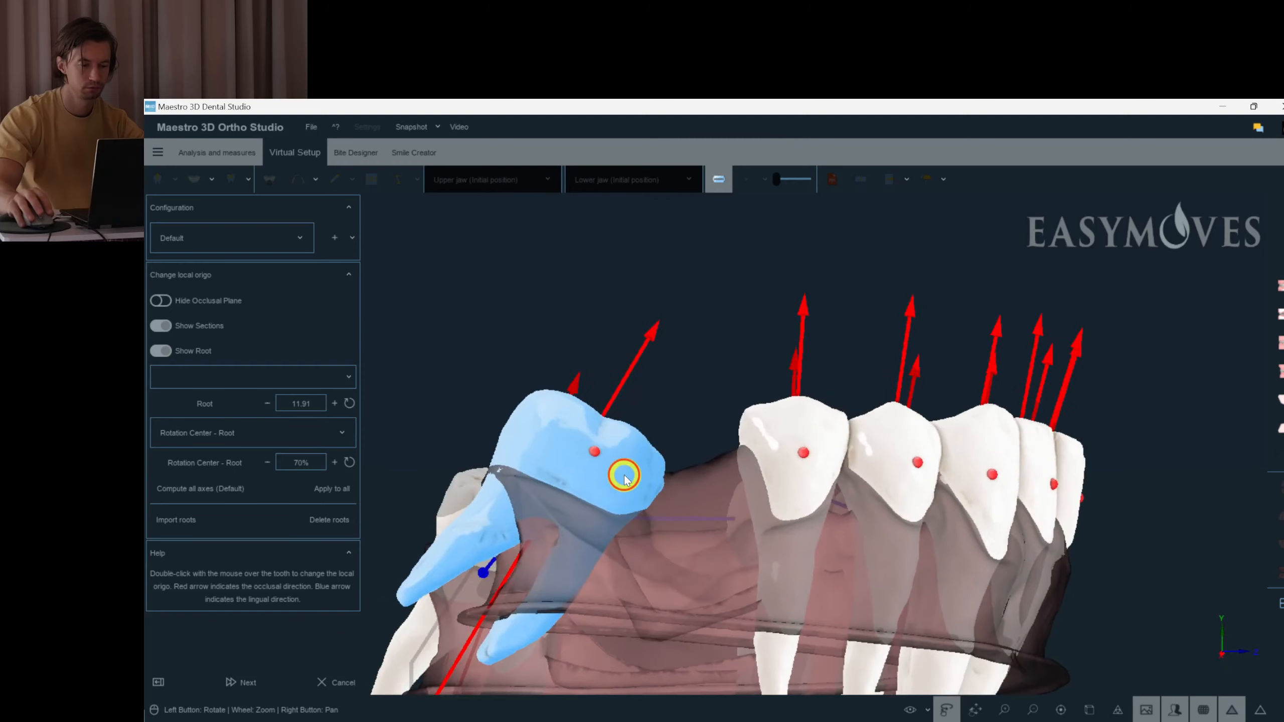
- Check and refine the local axes of teeth 47, 45, 44 and 43 from the side
double_click(621, 473)
double_click(749, 408)
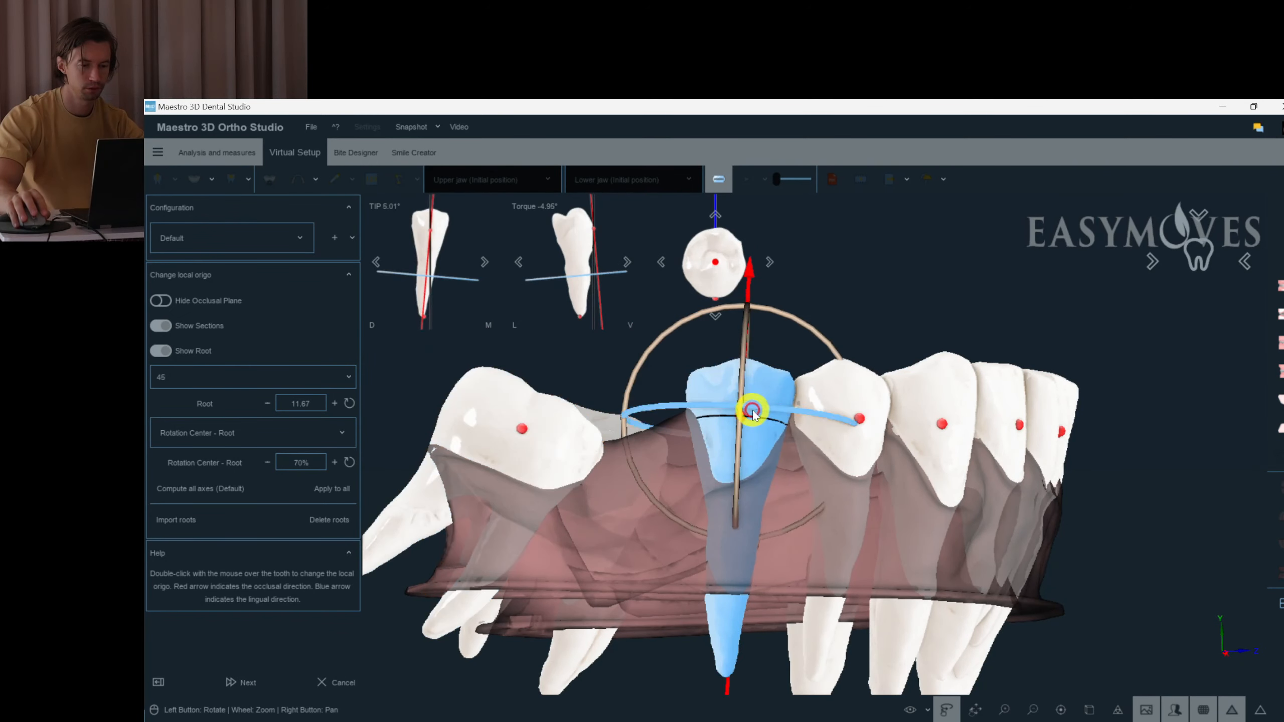
double_click(839, 429)
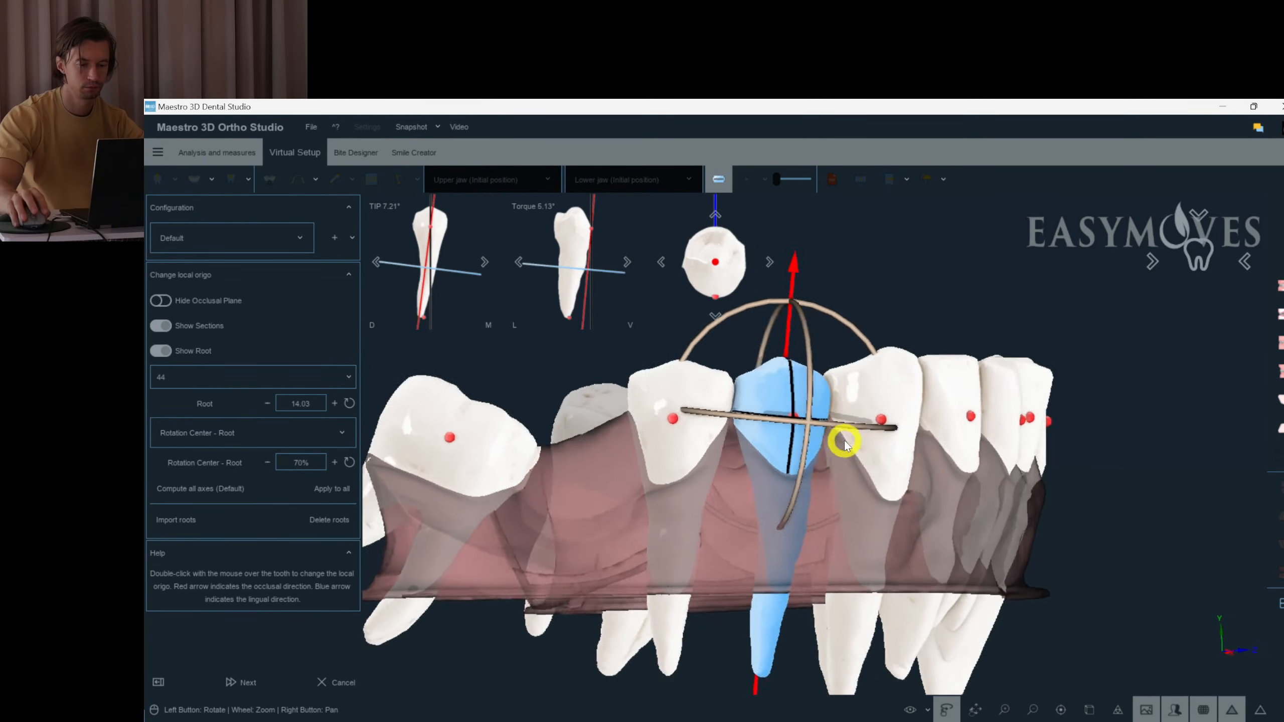
double_click(798, 420)
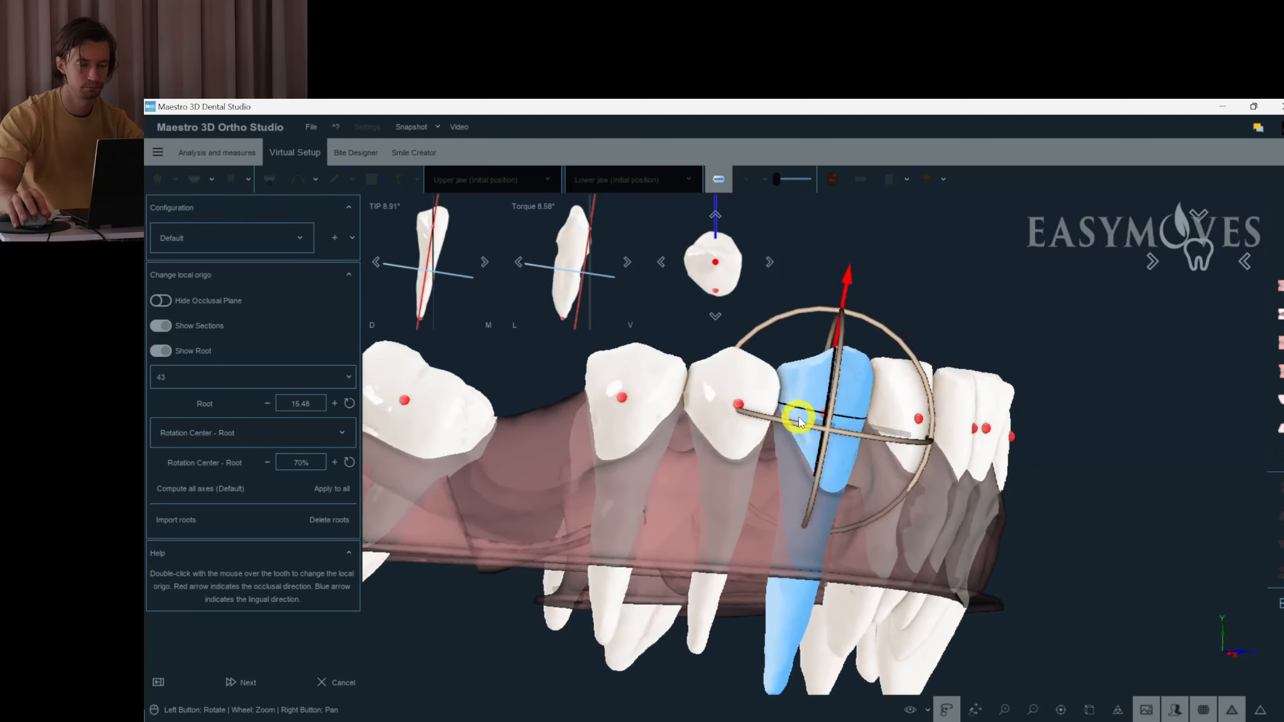
- Check and refine the local axes of the remaining lower teeth up to 37 from the front and side, and apply and save the changes
double_click(762, 337)
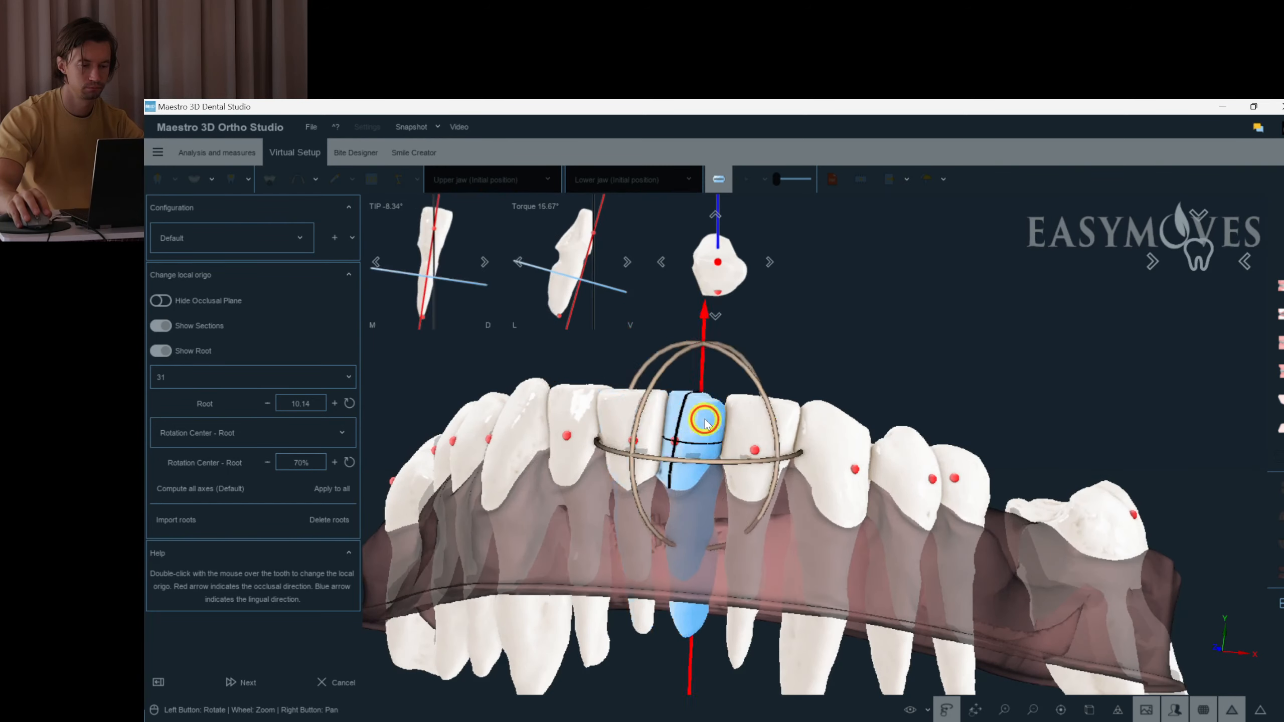
double_click(881, 423)
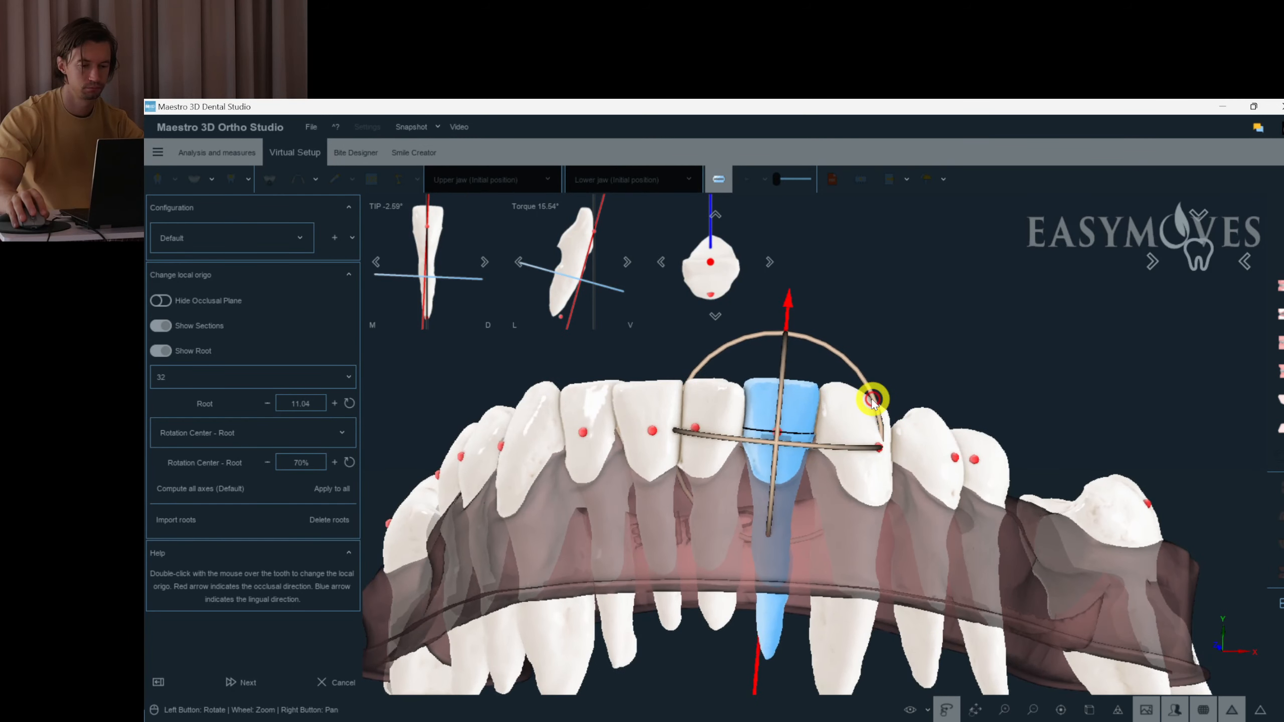
double_click(869, 434)
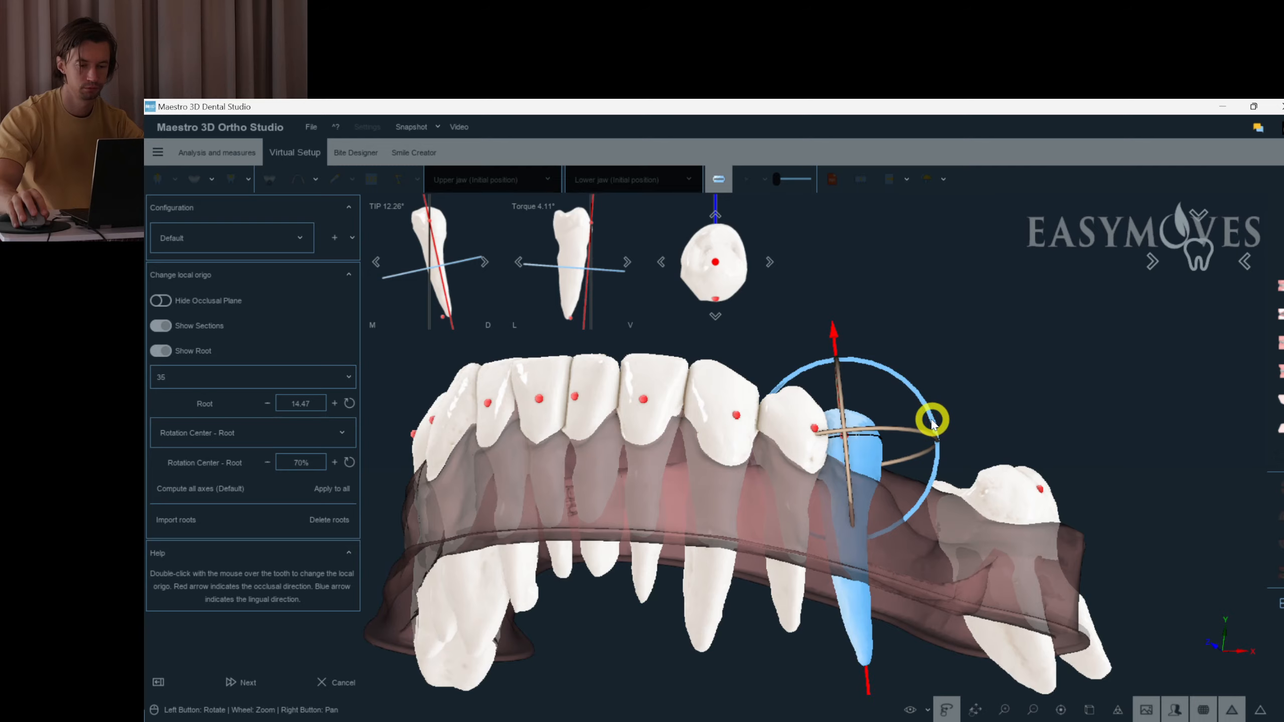
left_click_drag(955, 422, 892, 345)
left_click(989, 455)
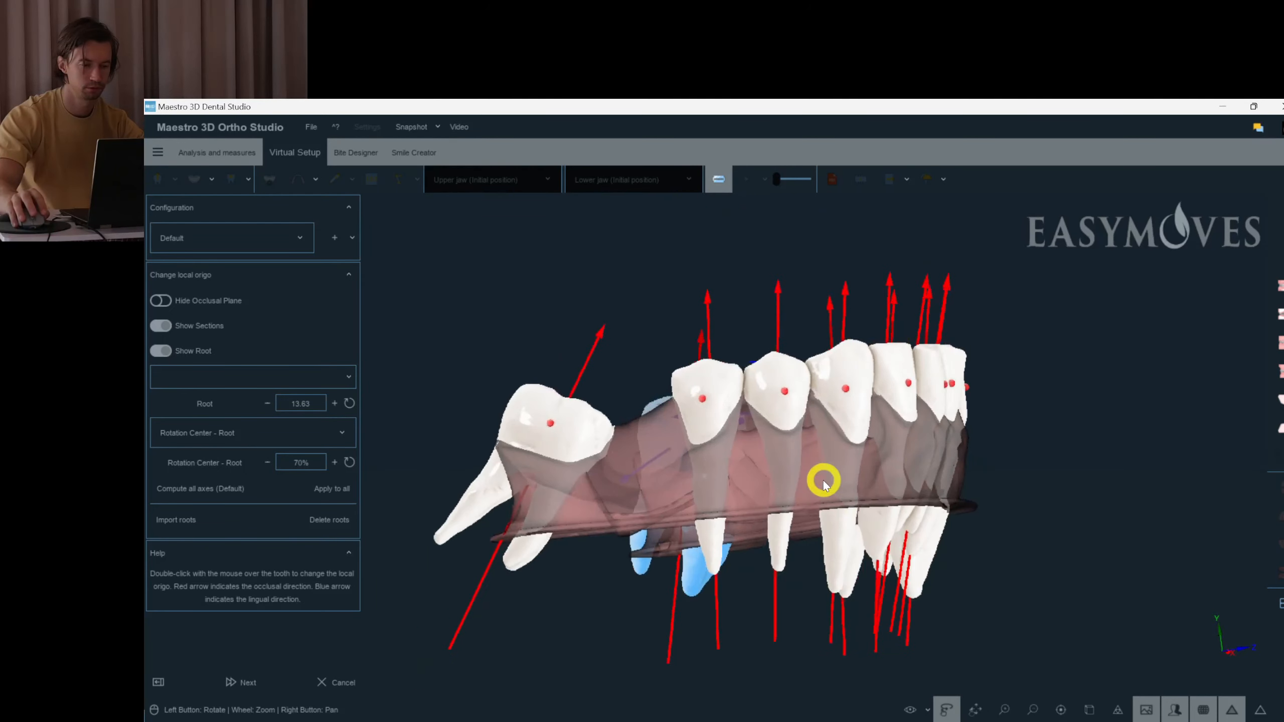
left_click(251, 684)
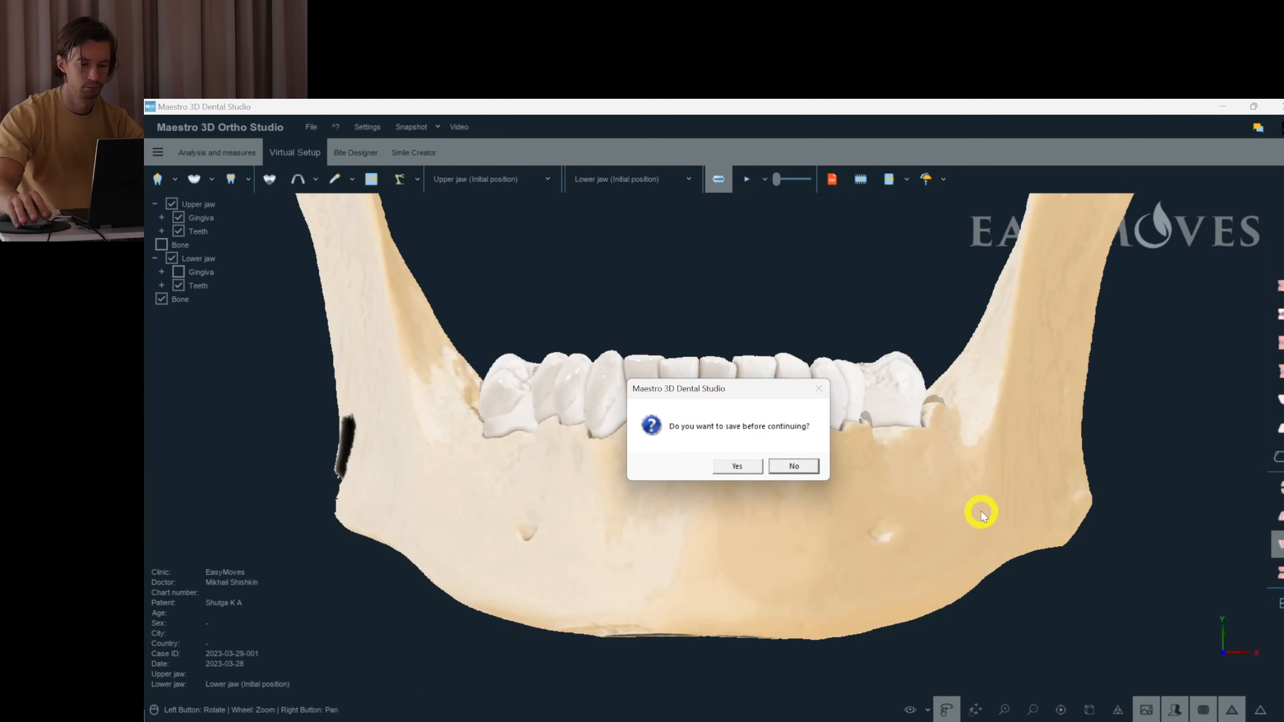
left_click(737, 466)
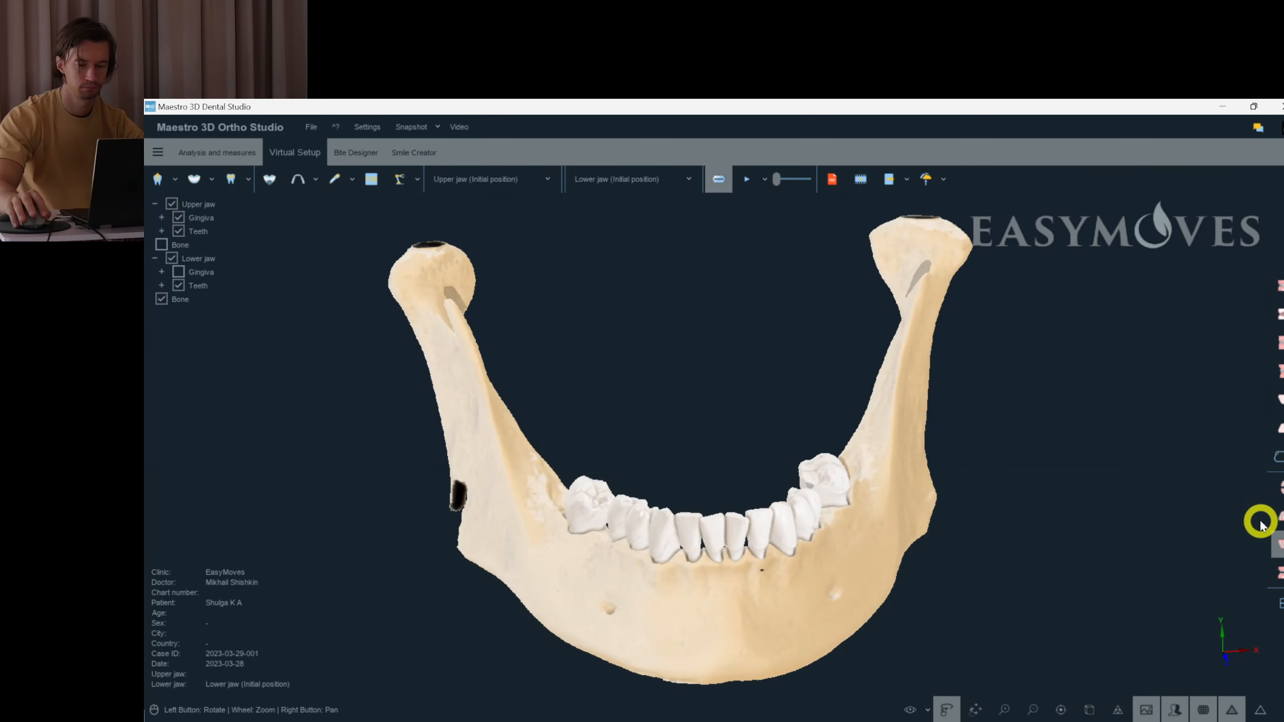
- Open the local origin editor for the upper jaw and align the axes of teeth 16, 15 and 14 in occlusal view
left_click(1278, 516)
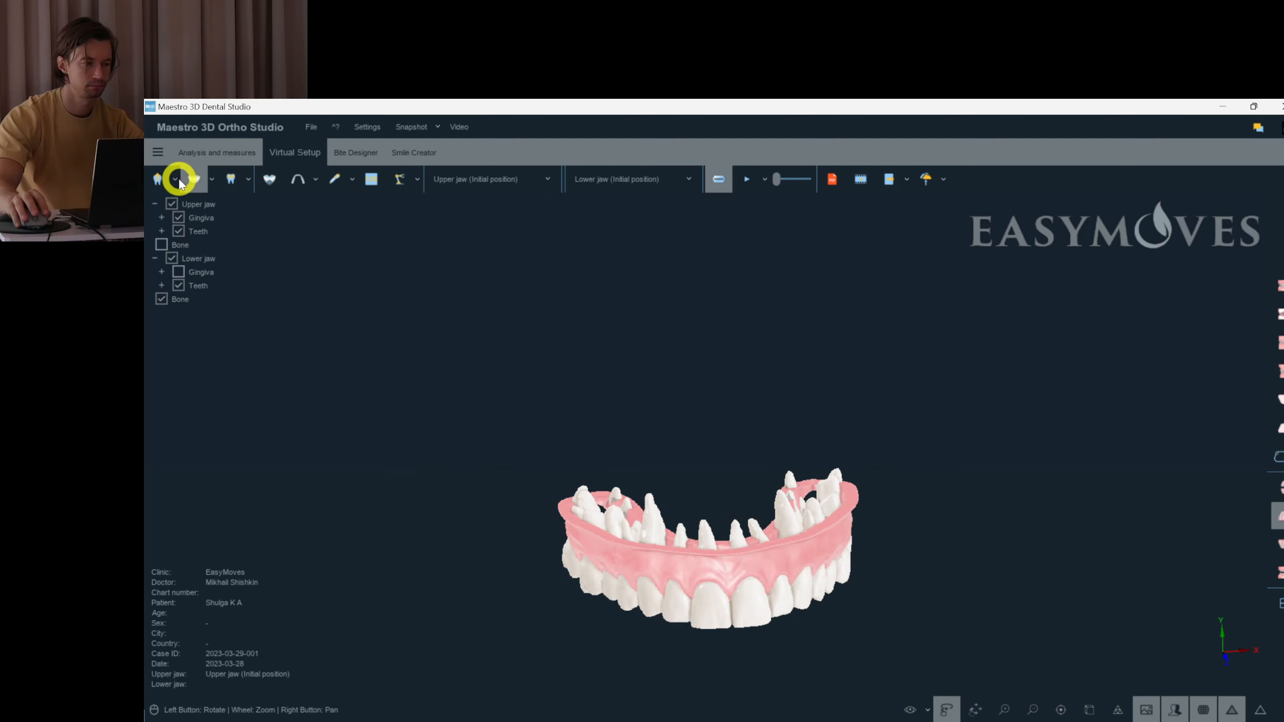
left_click(221, 258)
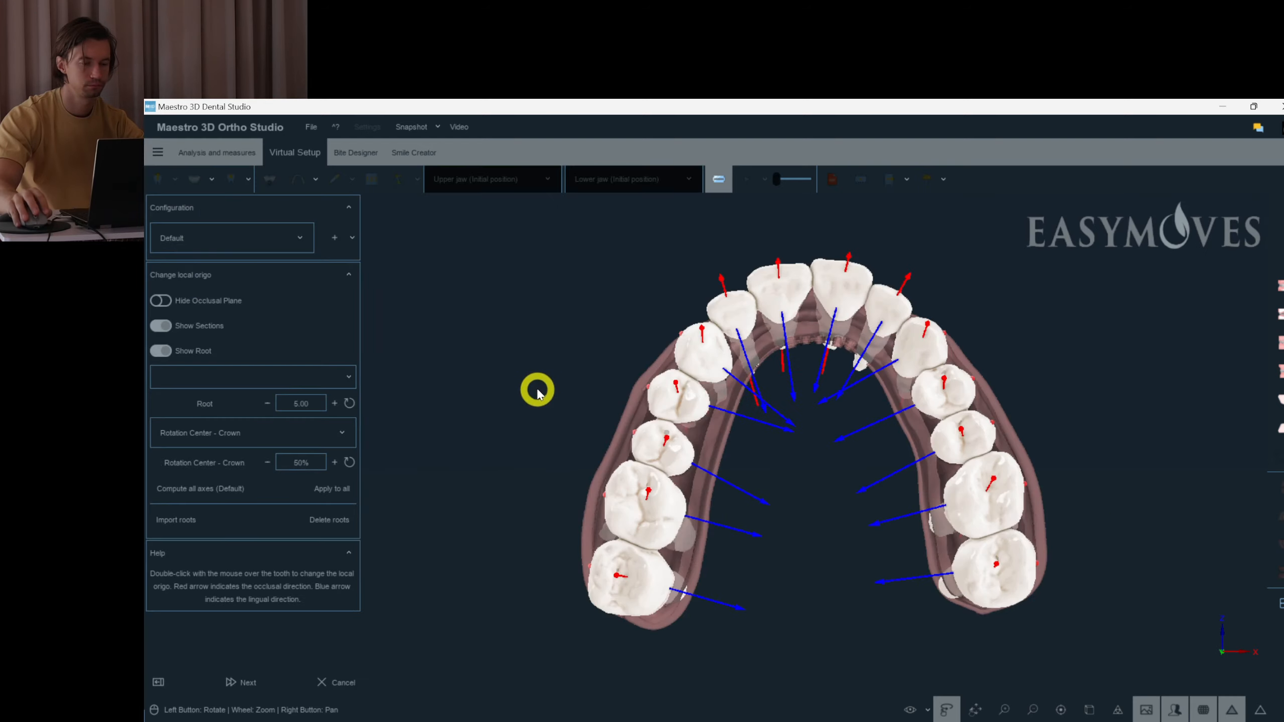
double_click(630, 489)
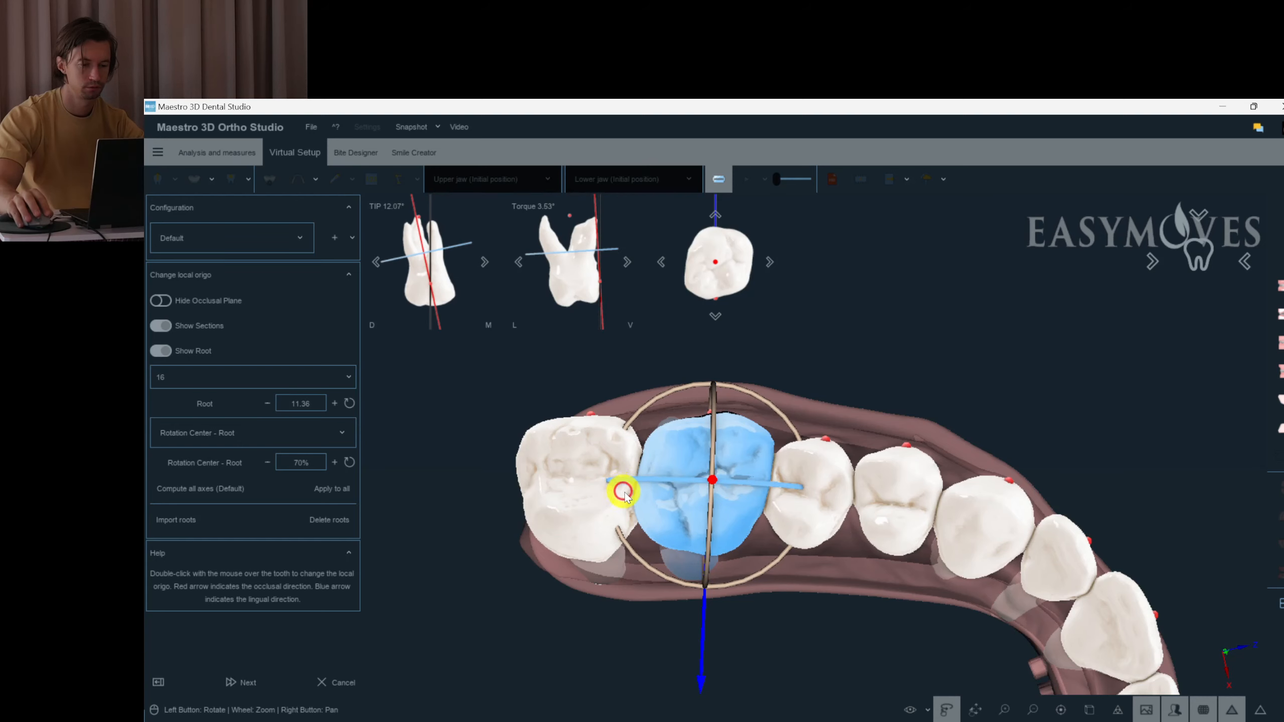
double_click(833, 491)
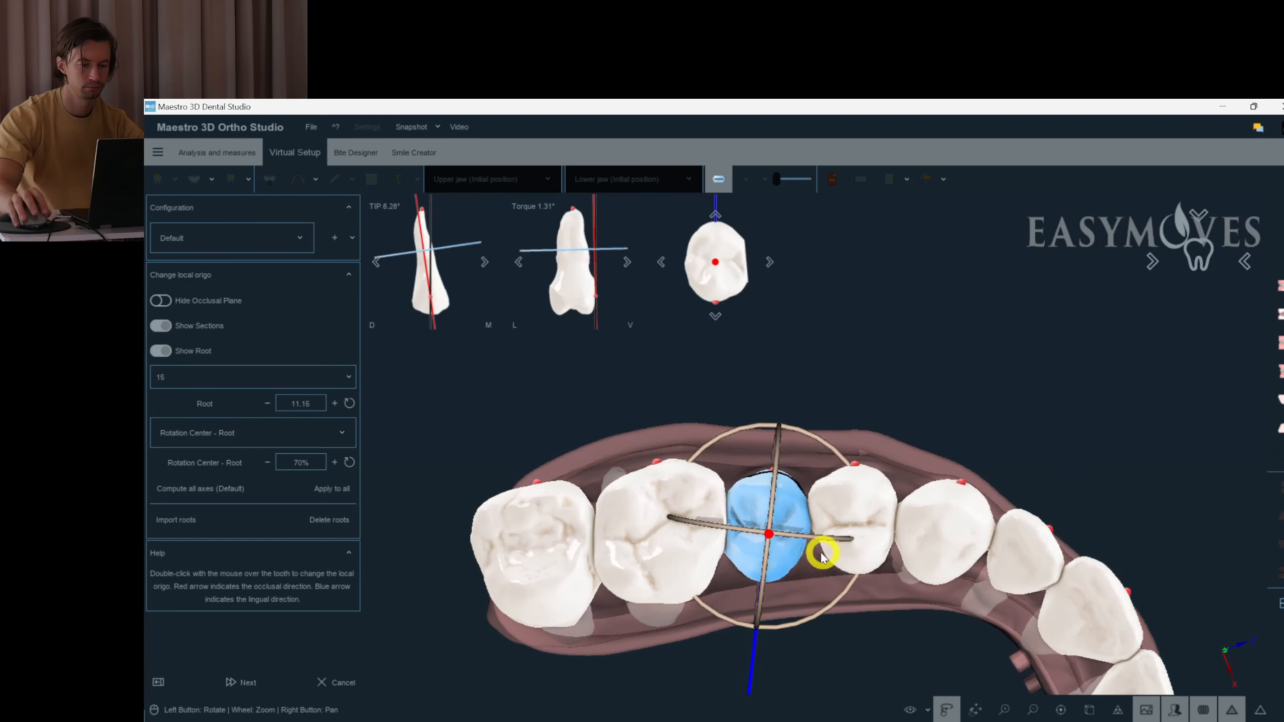
double_click(867, 528)
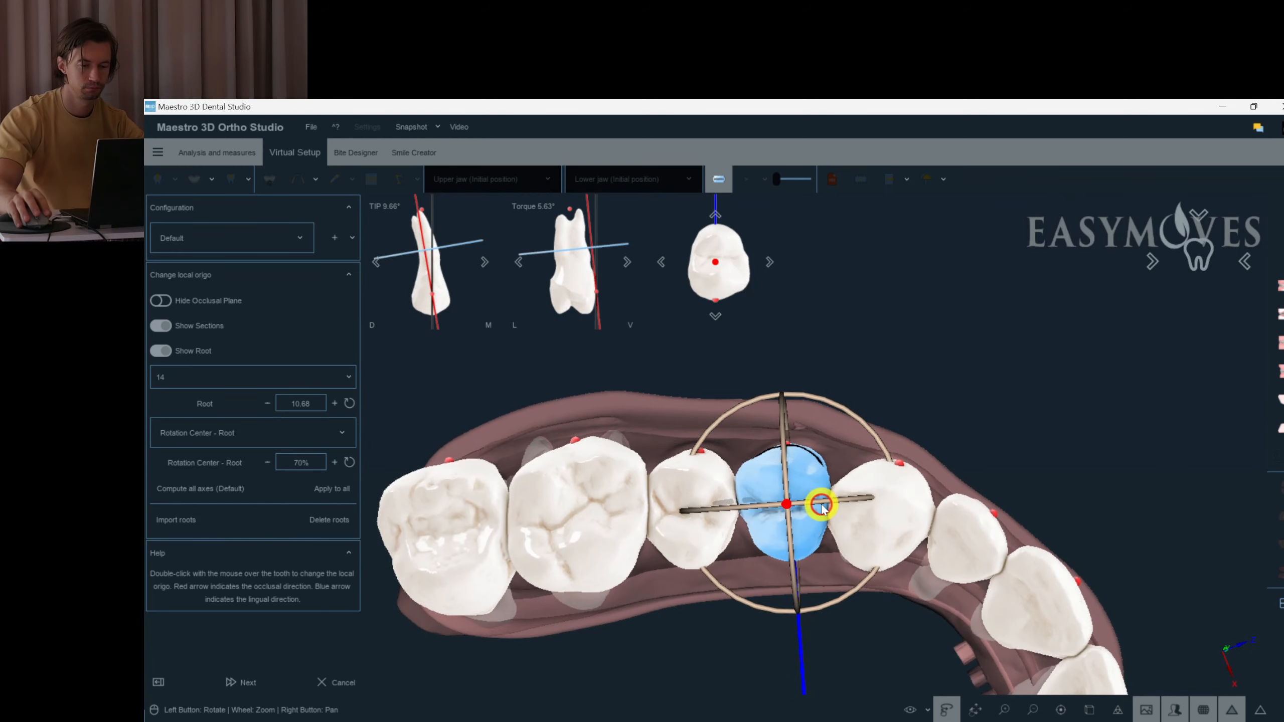
- Align the local axes of upper teeth 13, 12, 11, 21 and 22 in occlusal view
double_click(885, 517)
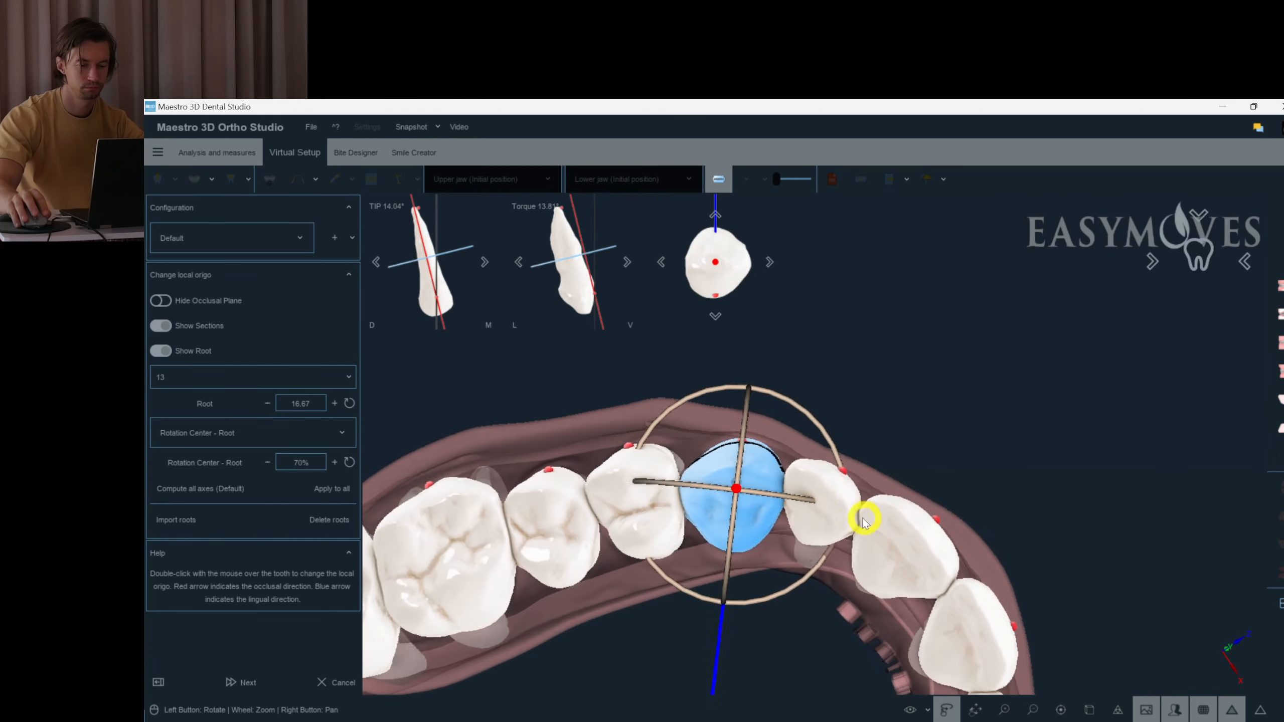
double_click(809, 526)
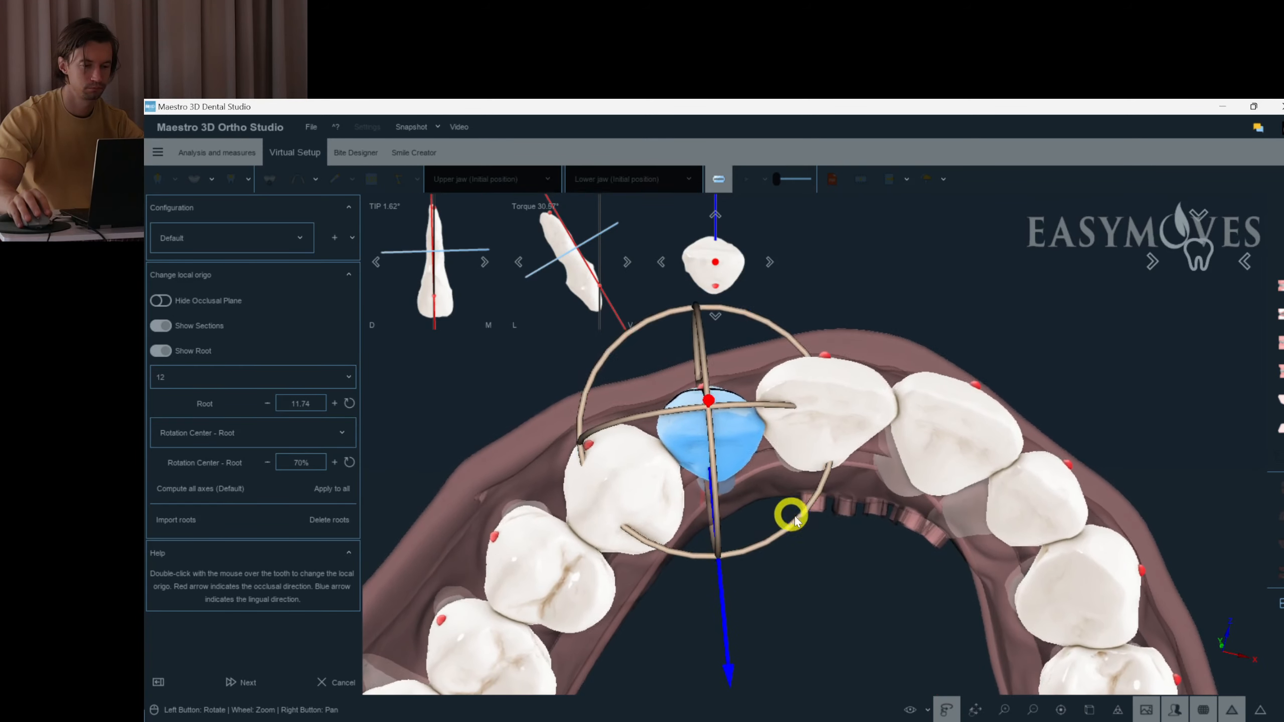
double_click(824, 445)
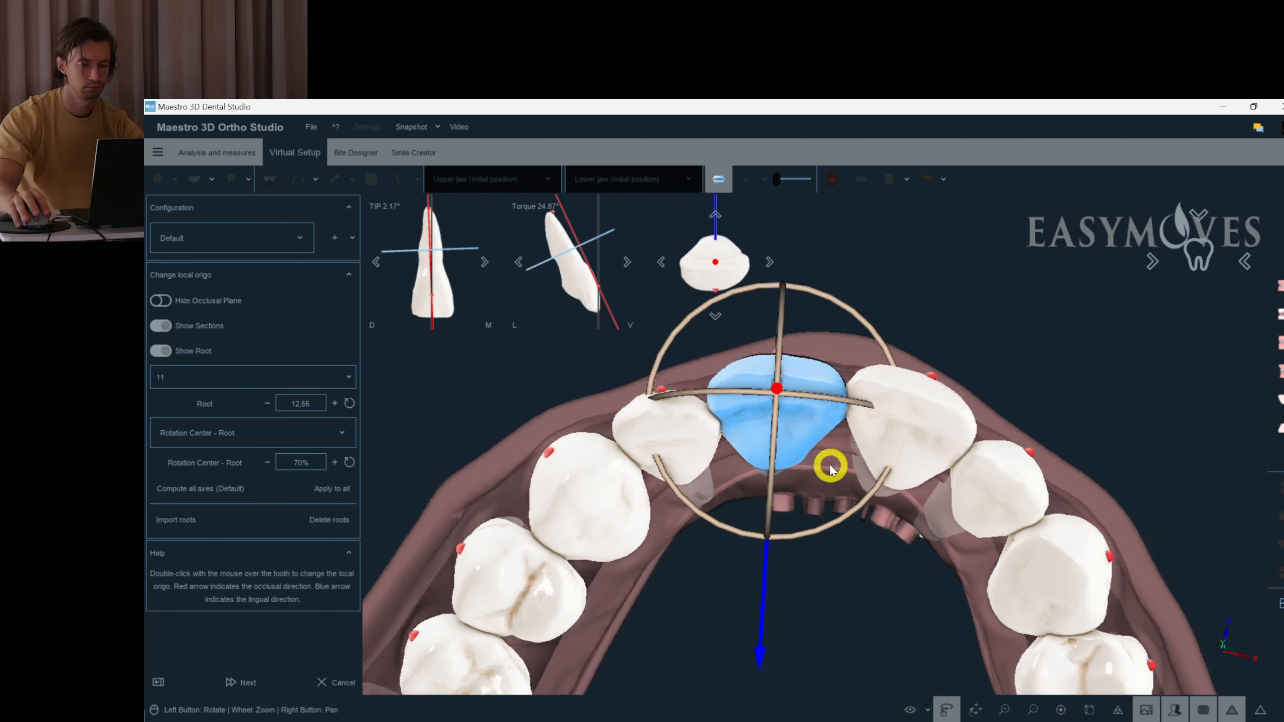
left_click_drag(866, 451, 846, 513)
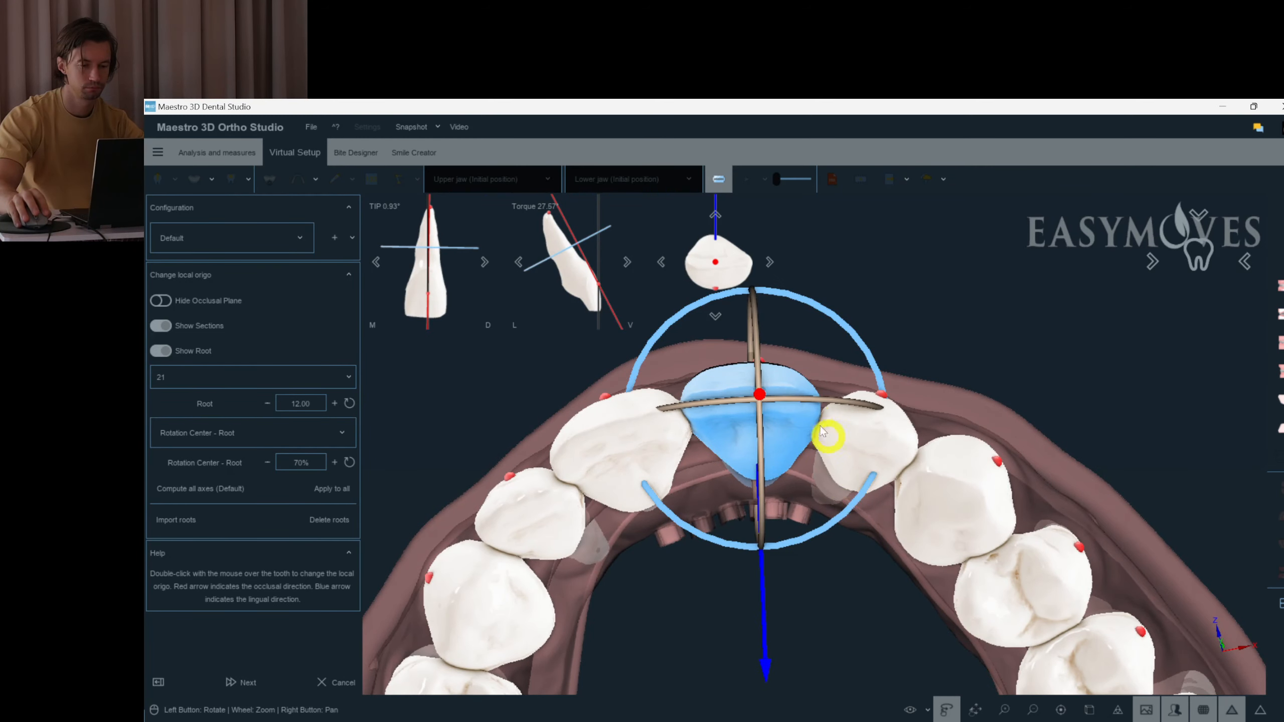
left_click_drag(806, 401, 779, 517)
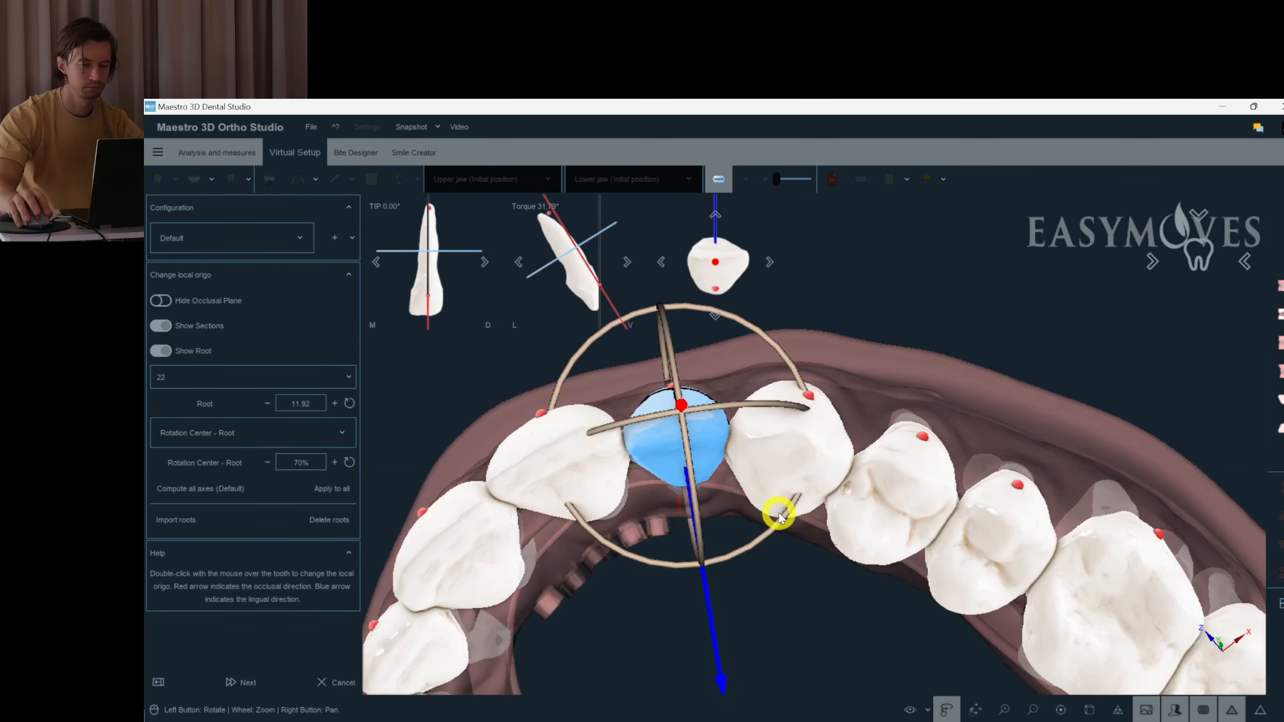
- Align the local axes of upper teeth 23, 24 and 25 in occlusal view
double_click(799, 478)
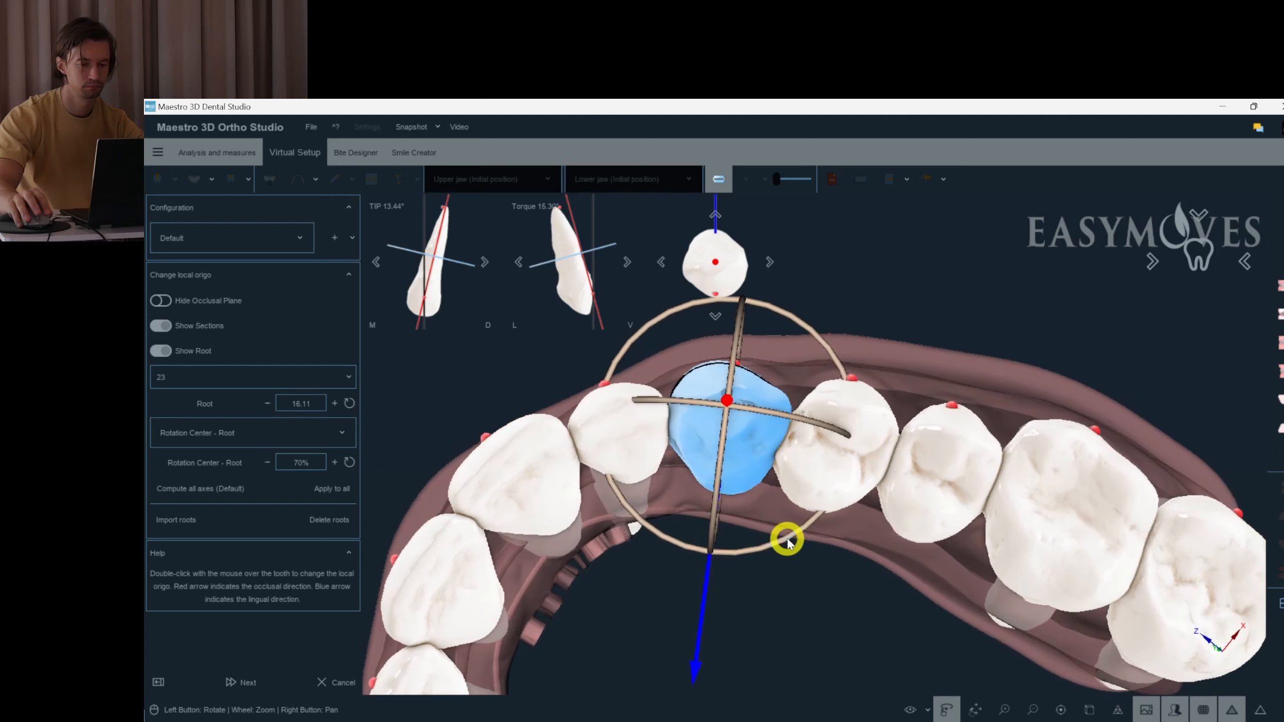
left_click_drag(806, 530, 788, 513)
left_click_drag(776, 419, 776, 419)
left_click_drag(781, 550, 791, 550)
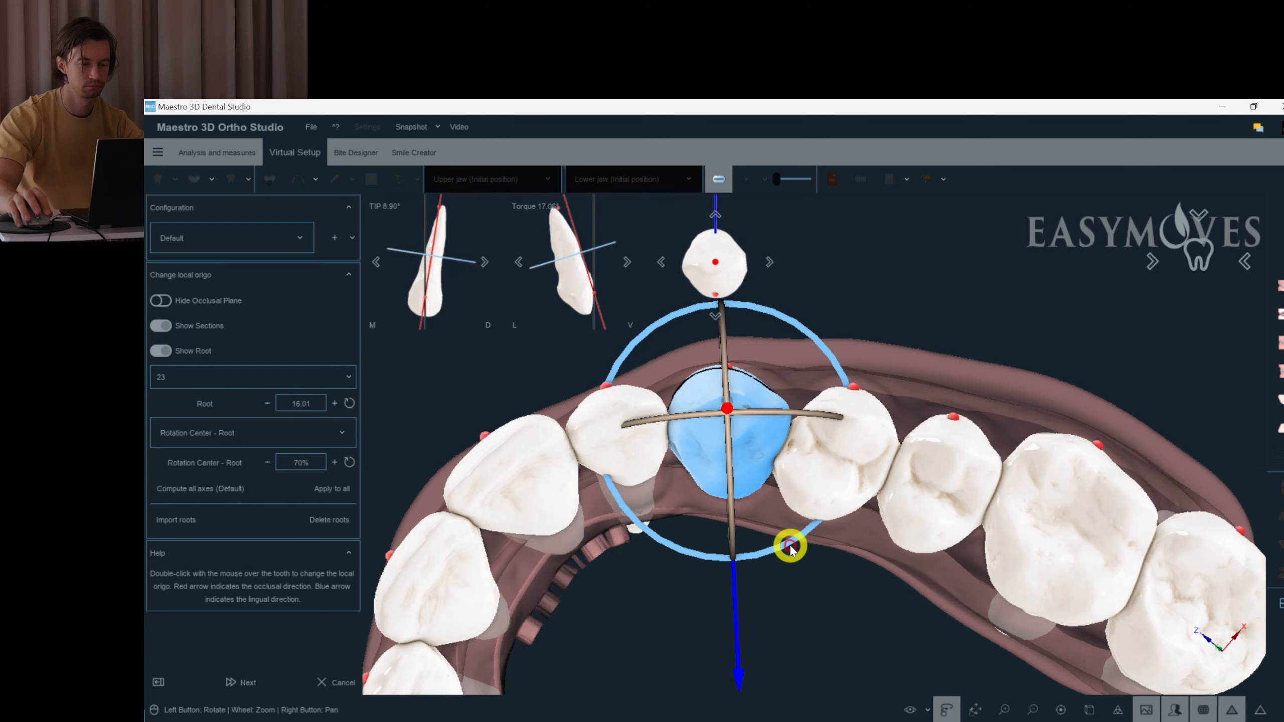
double_click(828, 487)
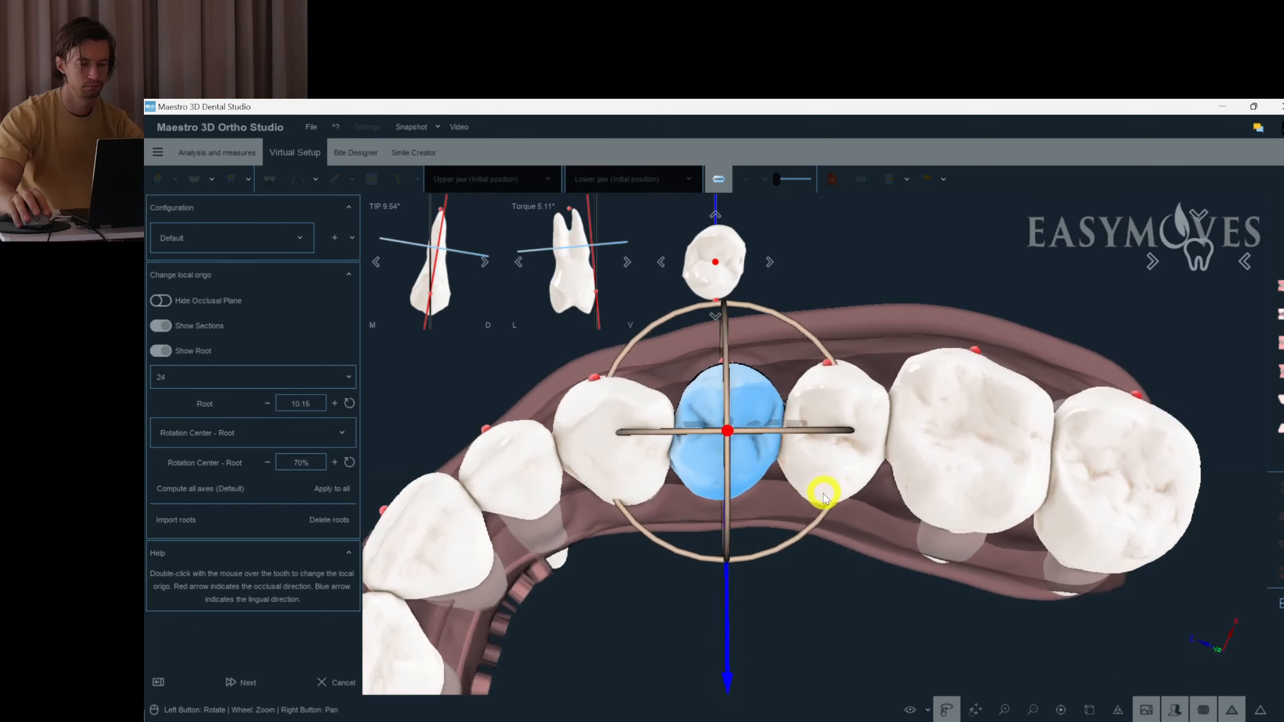
double_click(870, 439)
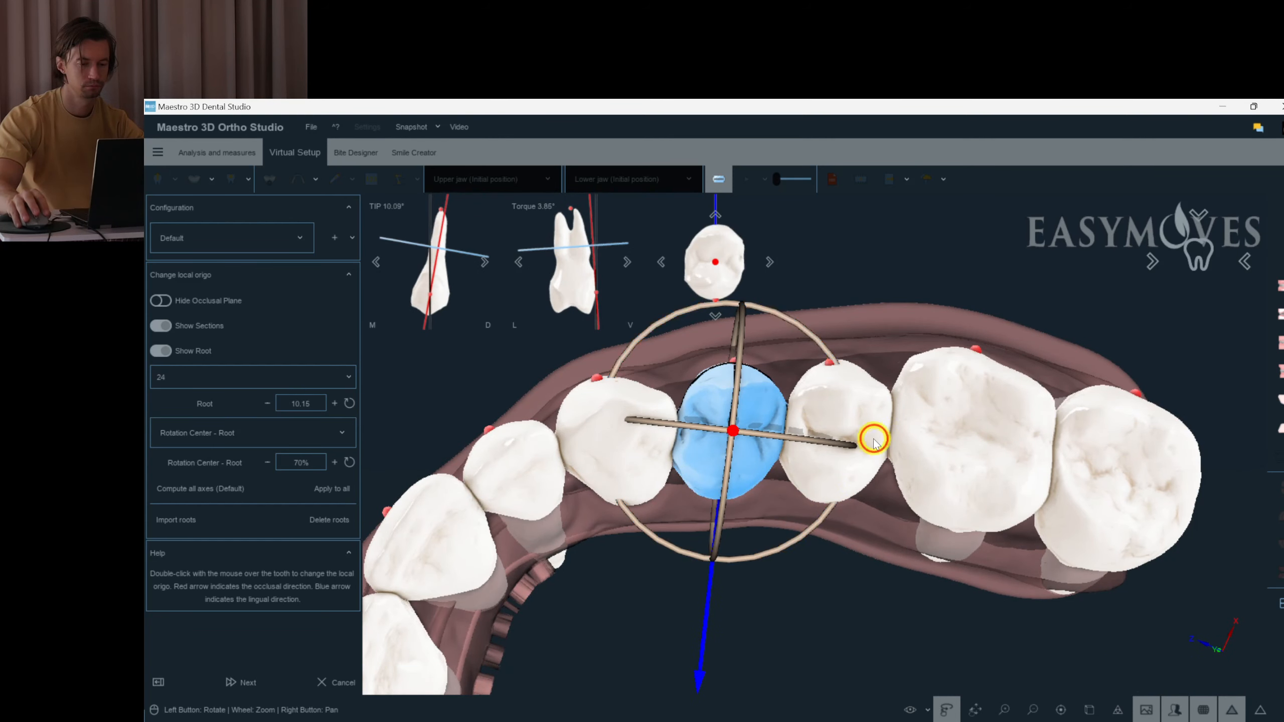
left_click_drag(865, 536, 847, 555)
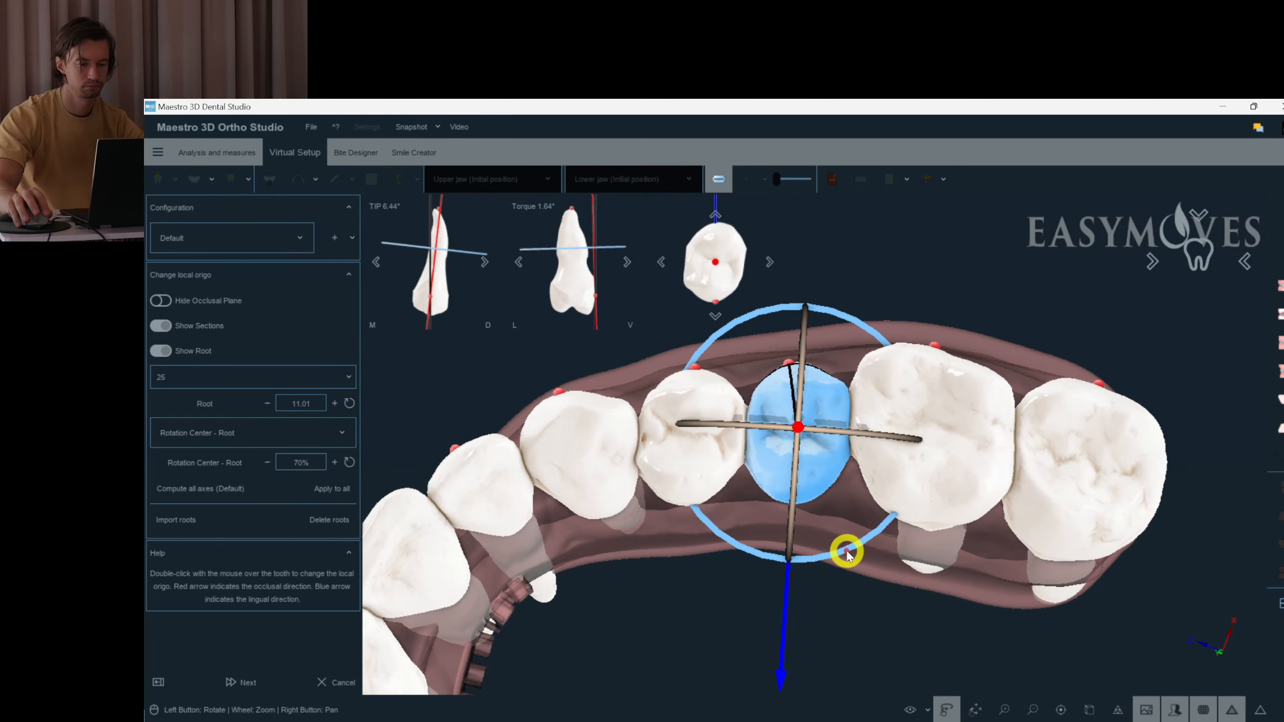
- Align the local origins and axes of upper molars 26 and 27 in occlusal view
double_click(928, 455)
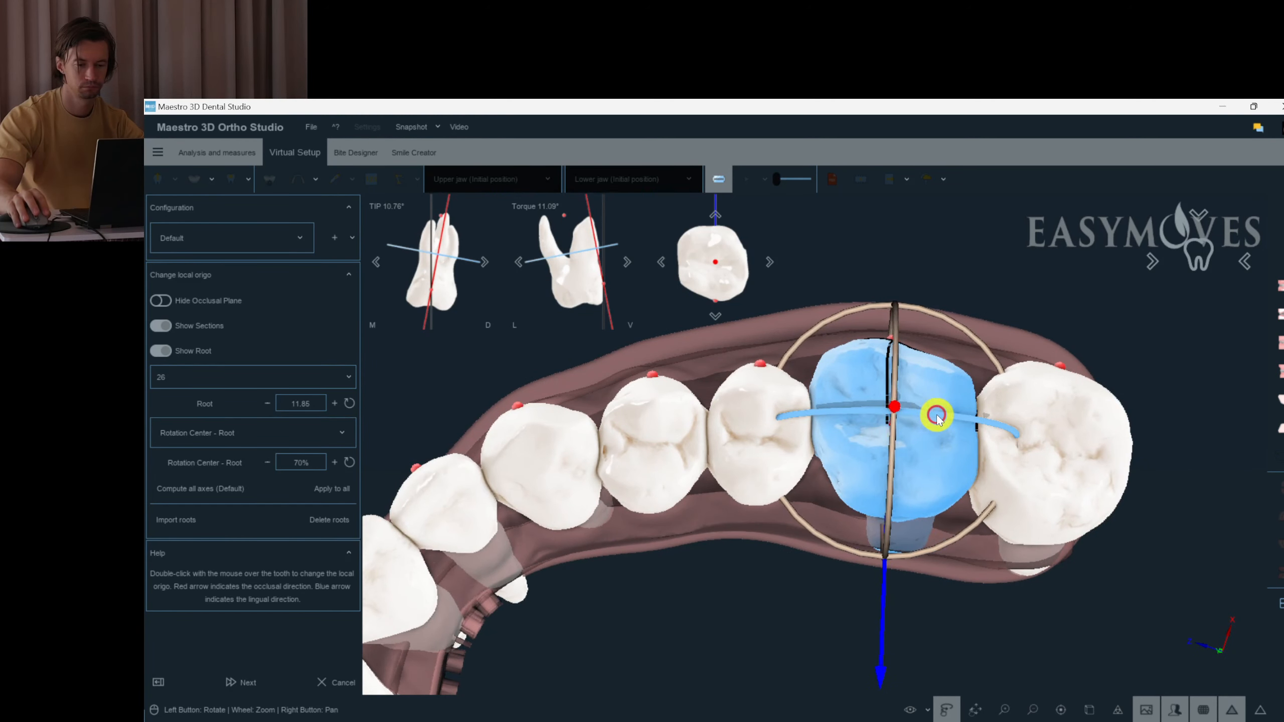
left_click_drag(895, 461, 899, 453)
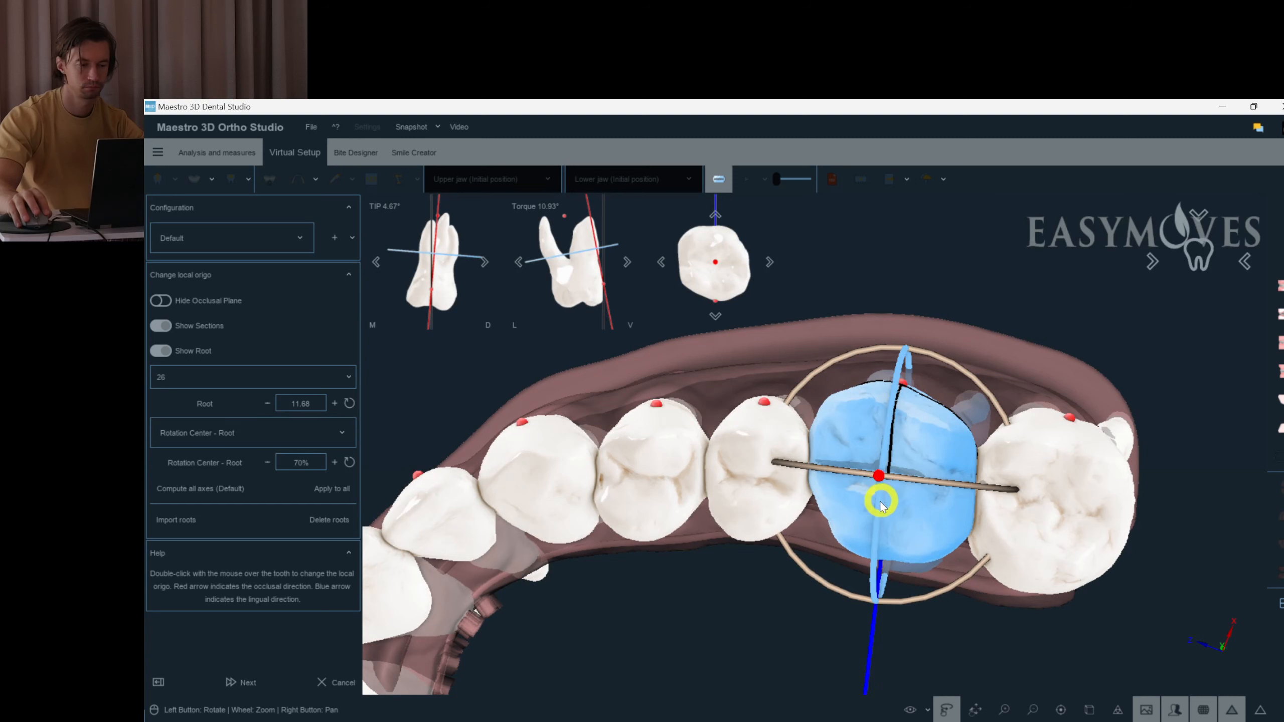
left_click_drag(880, 508, 1048, 462)
double_click(1015, 493)
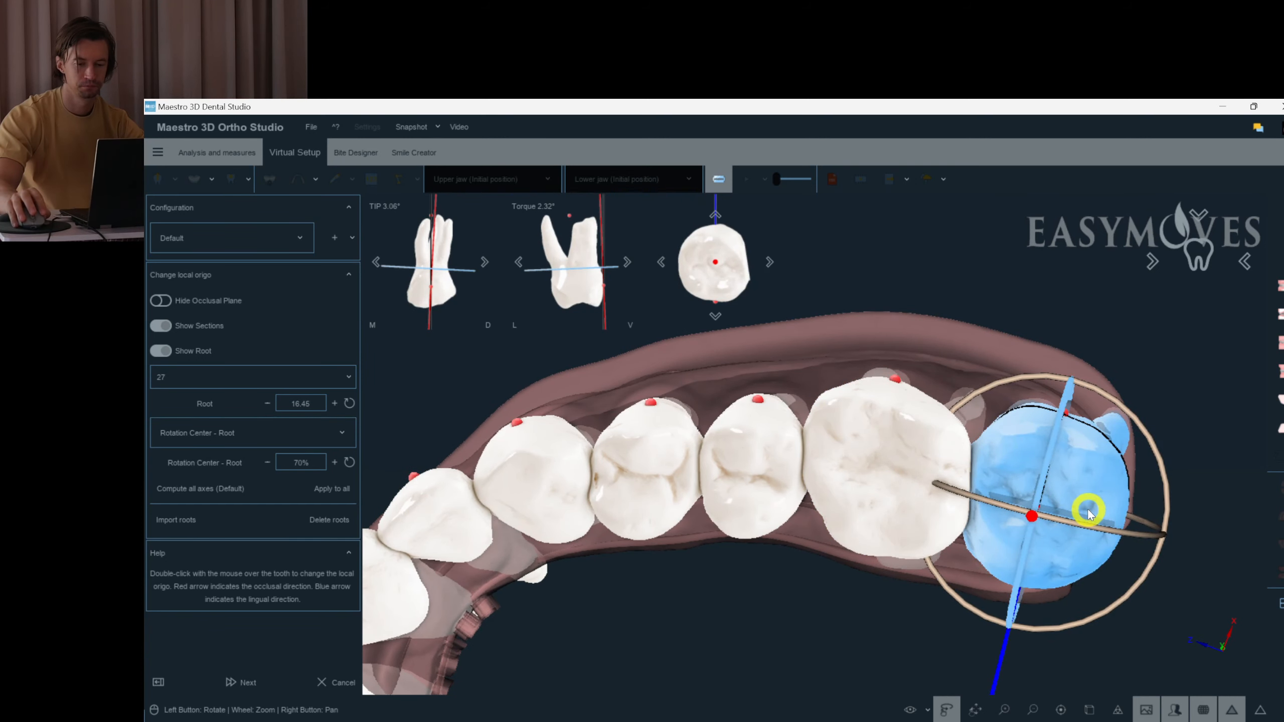
left_click_drag(1088, 514, 1044, 508)
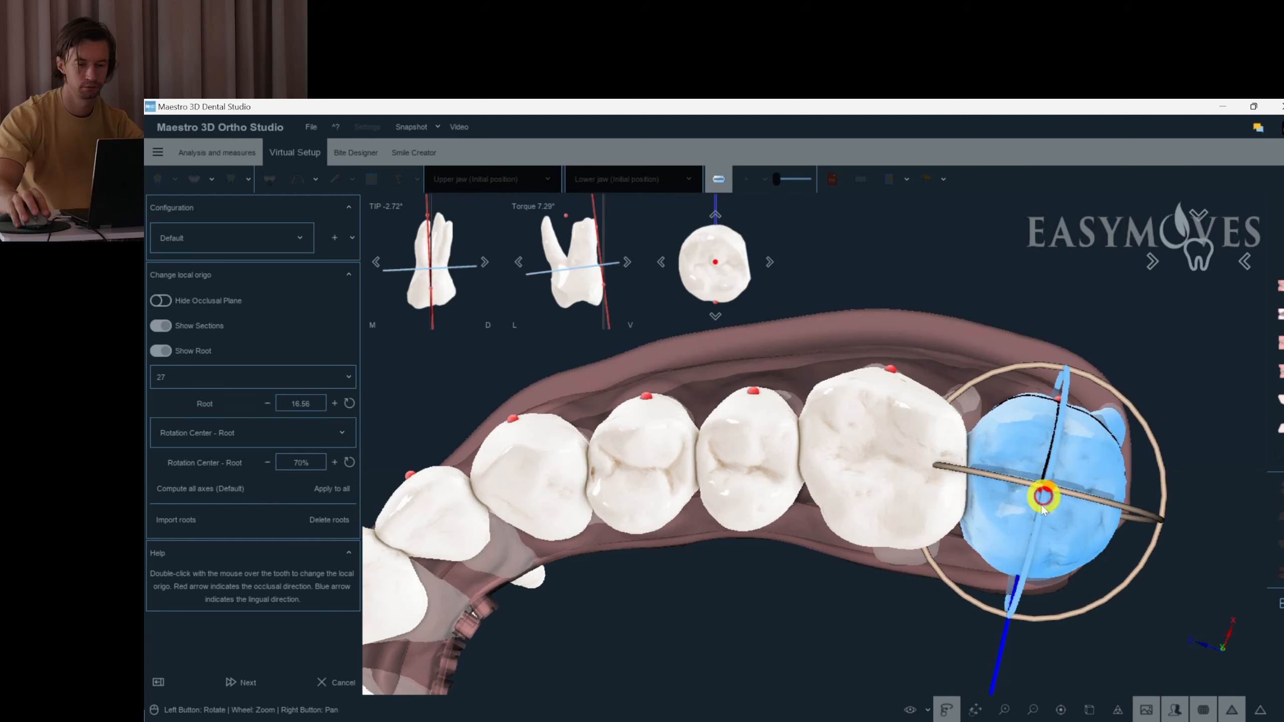
left_click_drag(566, 463, 211, 445)
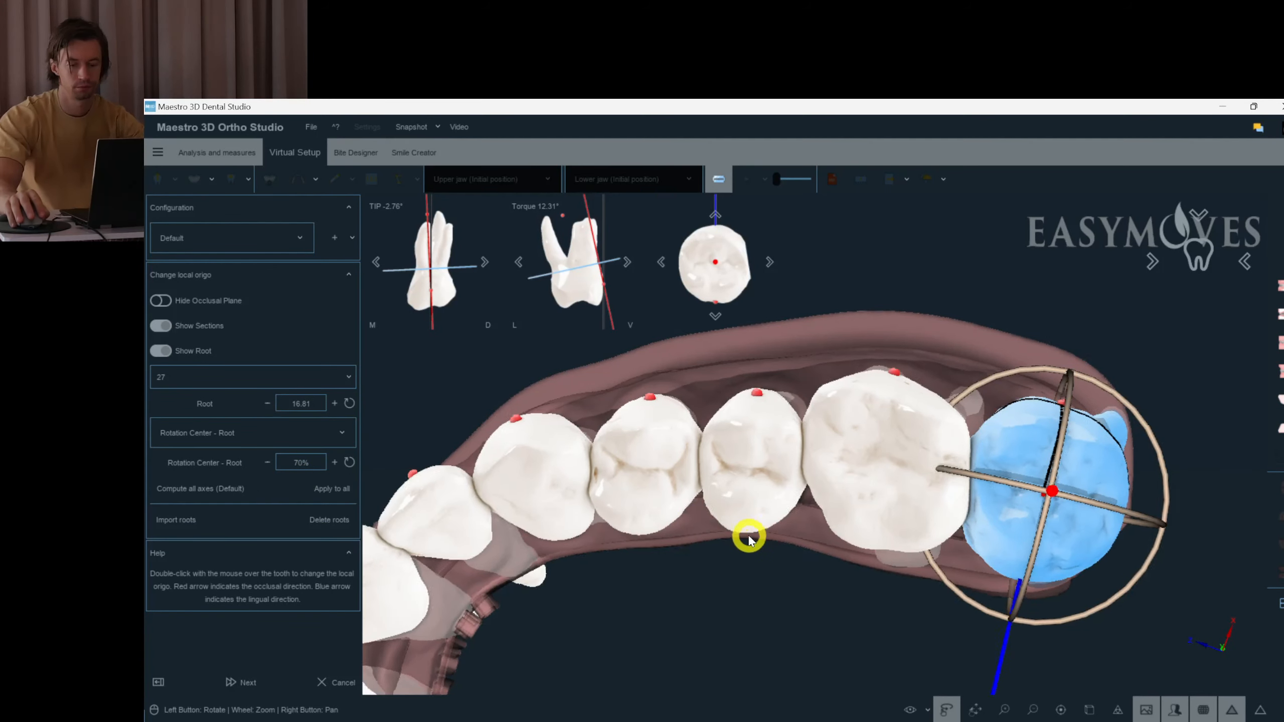
- Check and refine the local axes of upper incisors 22, 21, 11 and 12 from the front
left_click_drag(751, 534, 634, 528)
double_click(633, 527)
left_click_drag(523, 523, 592, 431)
double_click(606, 548)
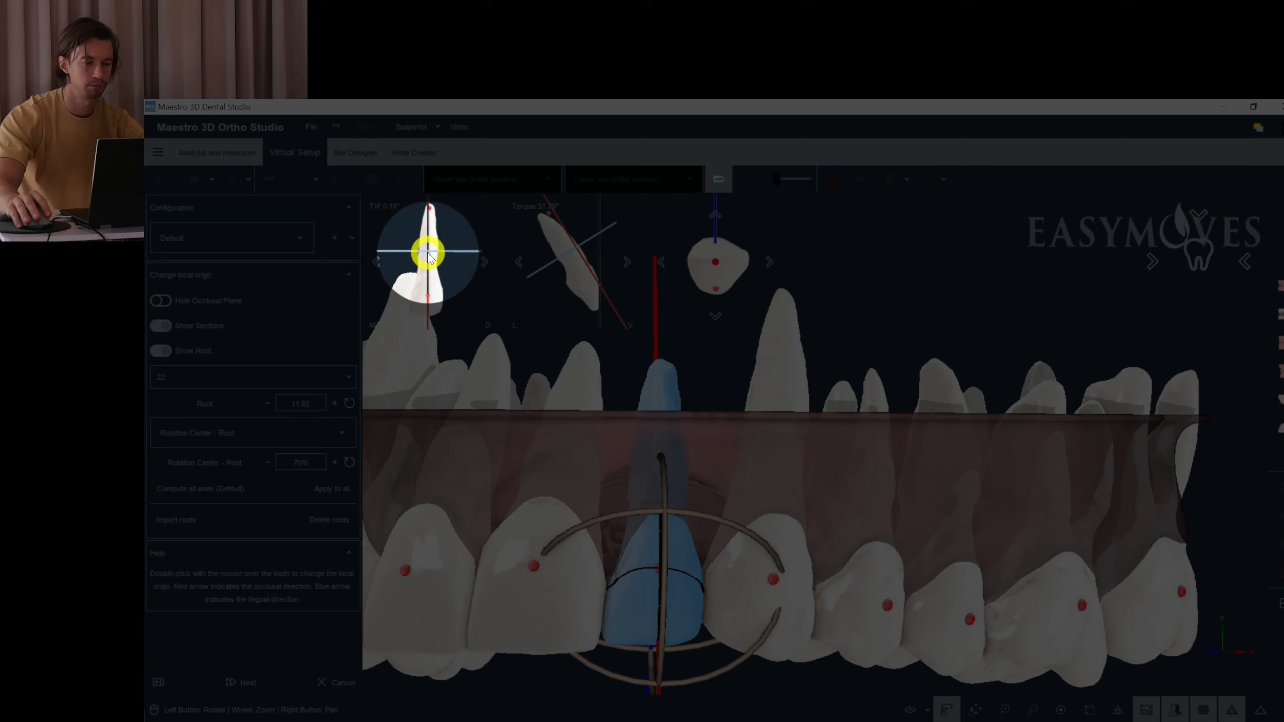
double_click(544, 565)
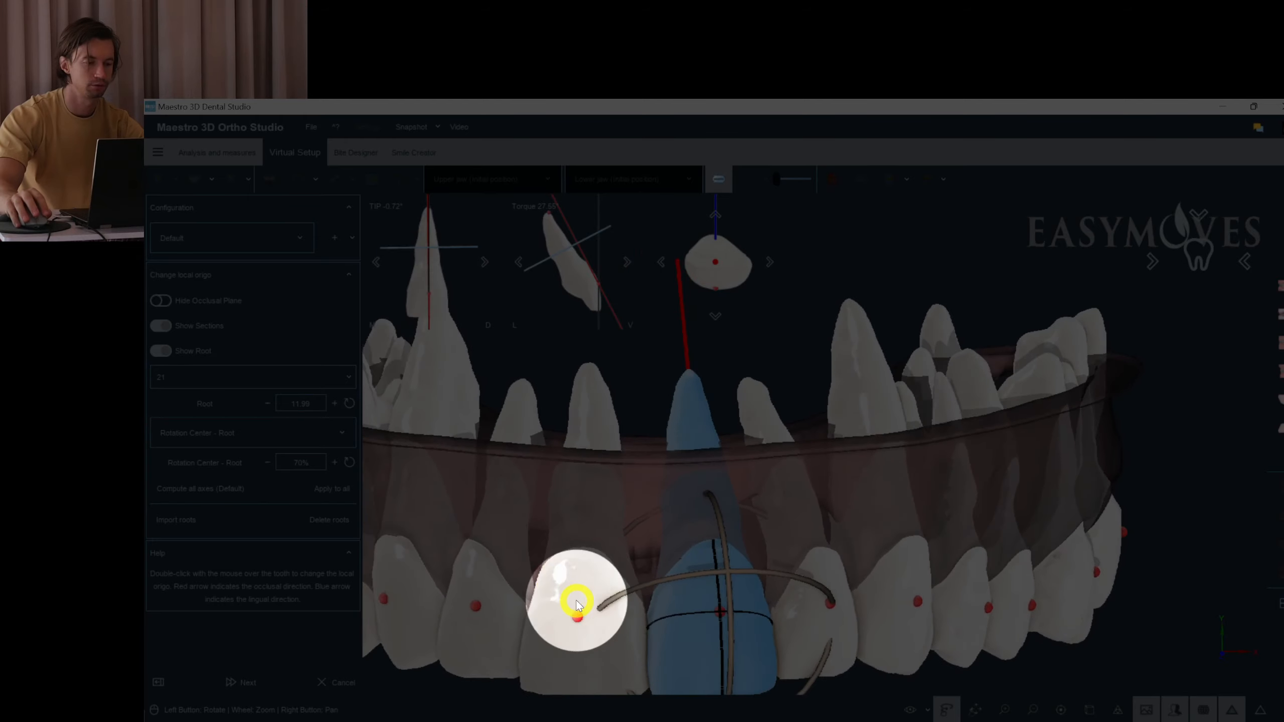
double_click(576, 602)
double_click(569, 603)
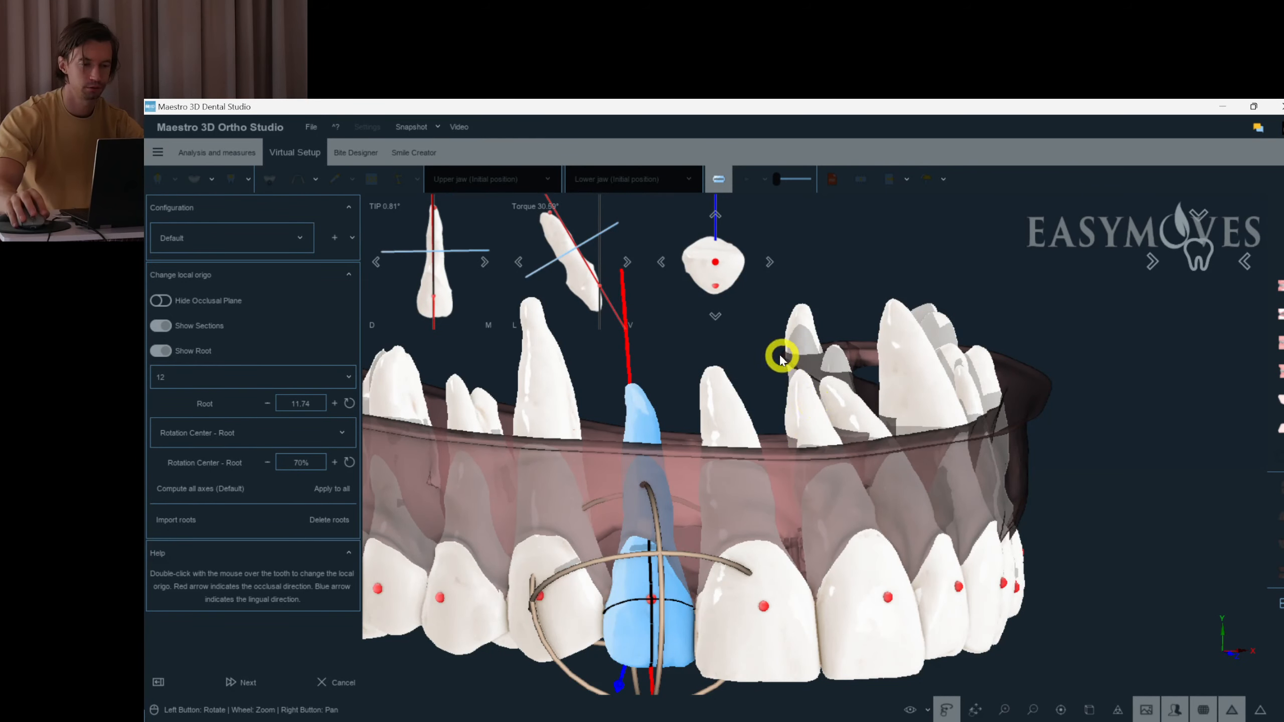
- Recheck the axes of teeth 22 and 27 in occlusal view and refine those of tooth 26
double_click(781, 360)
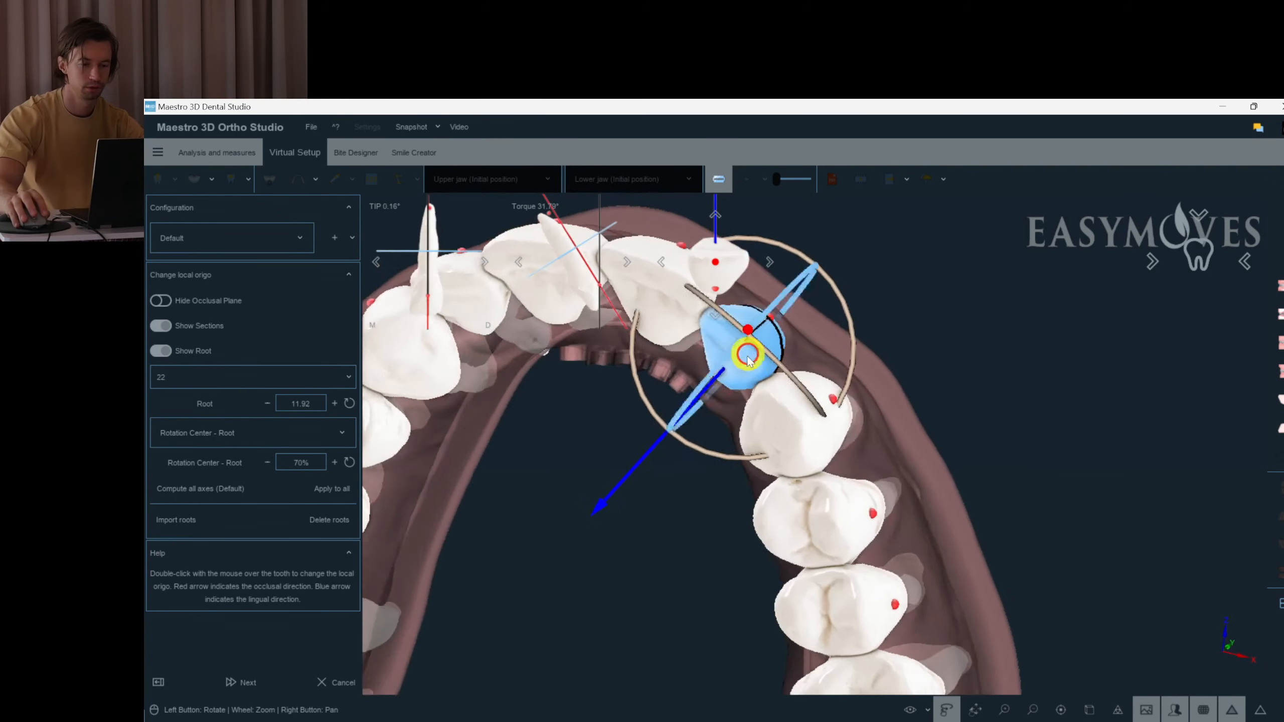
left_click_drag(956, 413, 1021, 405)
double_click(994, 472)
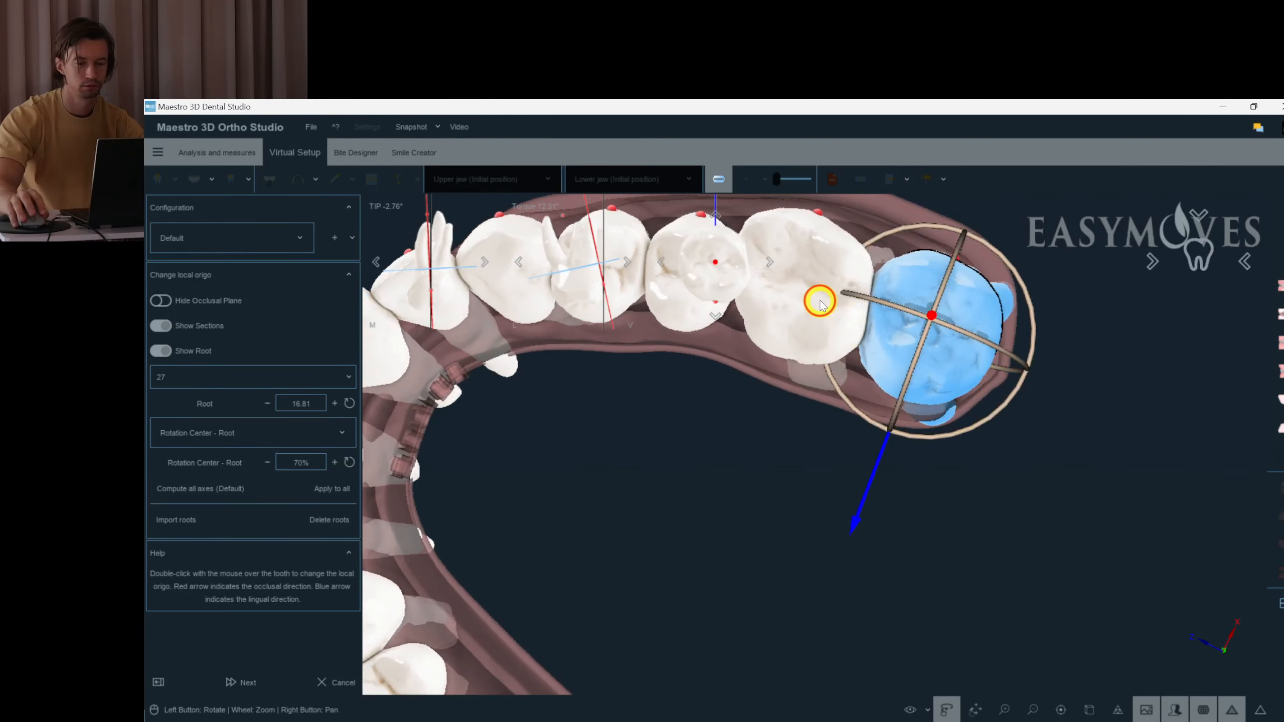
double_click(820, 335)
- Refine the local axes of upper molars 26 and 27 from the side
left_click_drag(812, 468, 851, 588)
double_click(852, 587)
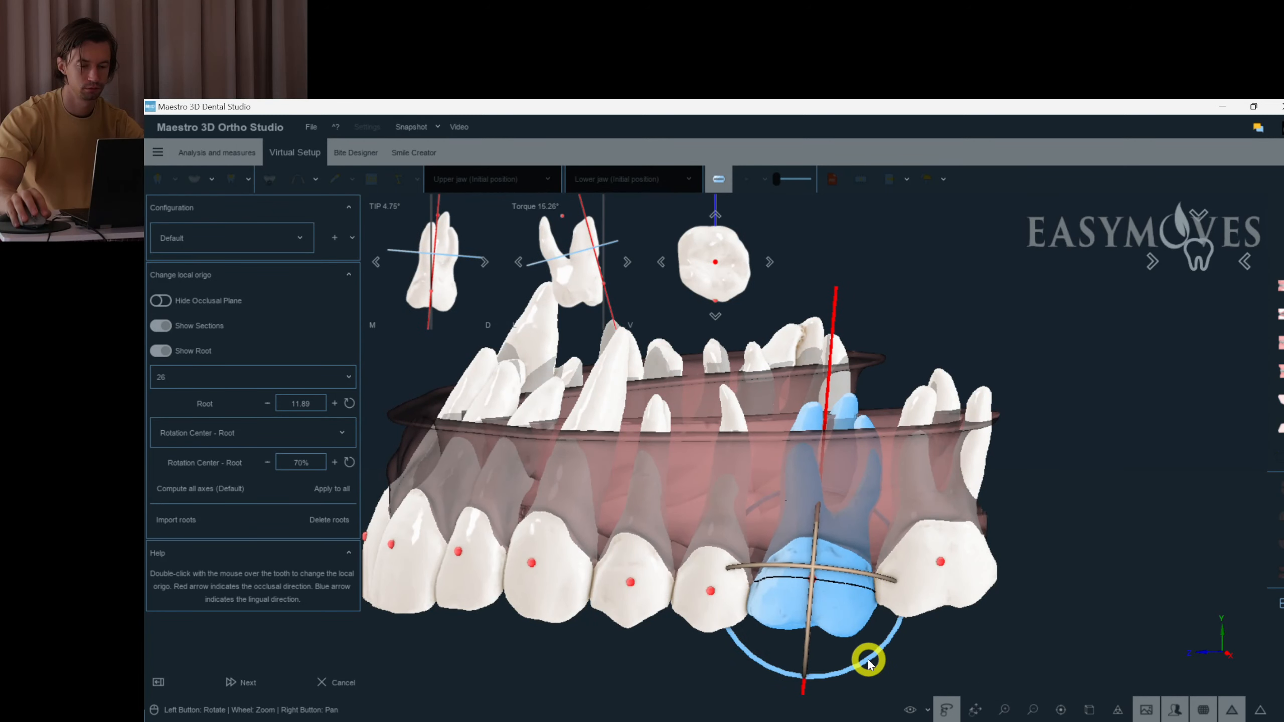
left_click_drag(945, 568, 883, 596)
double_click(883, 597)
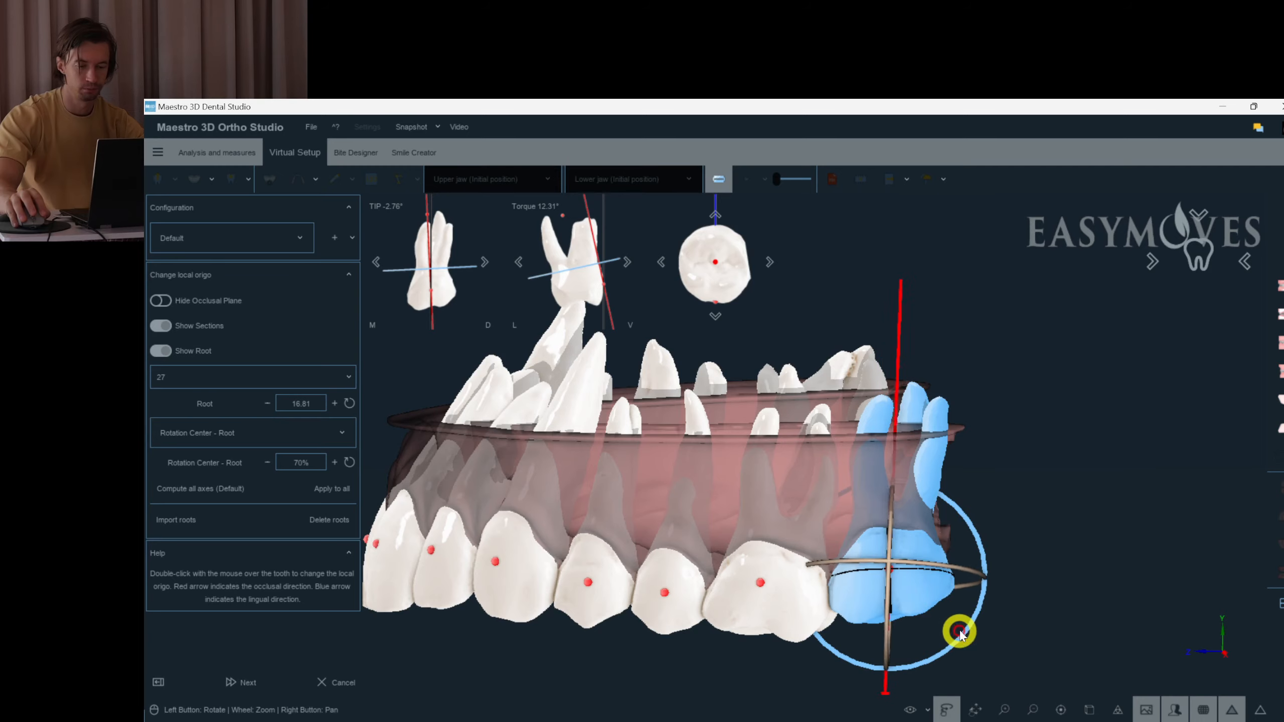
left_click_drag(948, 630, 923, 611)
double_click(923, 611)
- Check and refine the local axes of upper teeth 25, 24 and 23 from the side
left_click_drag(689, 572, 878, 579)
double_click(768, 577)
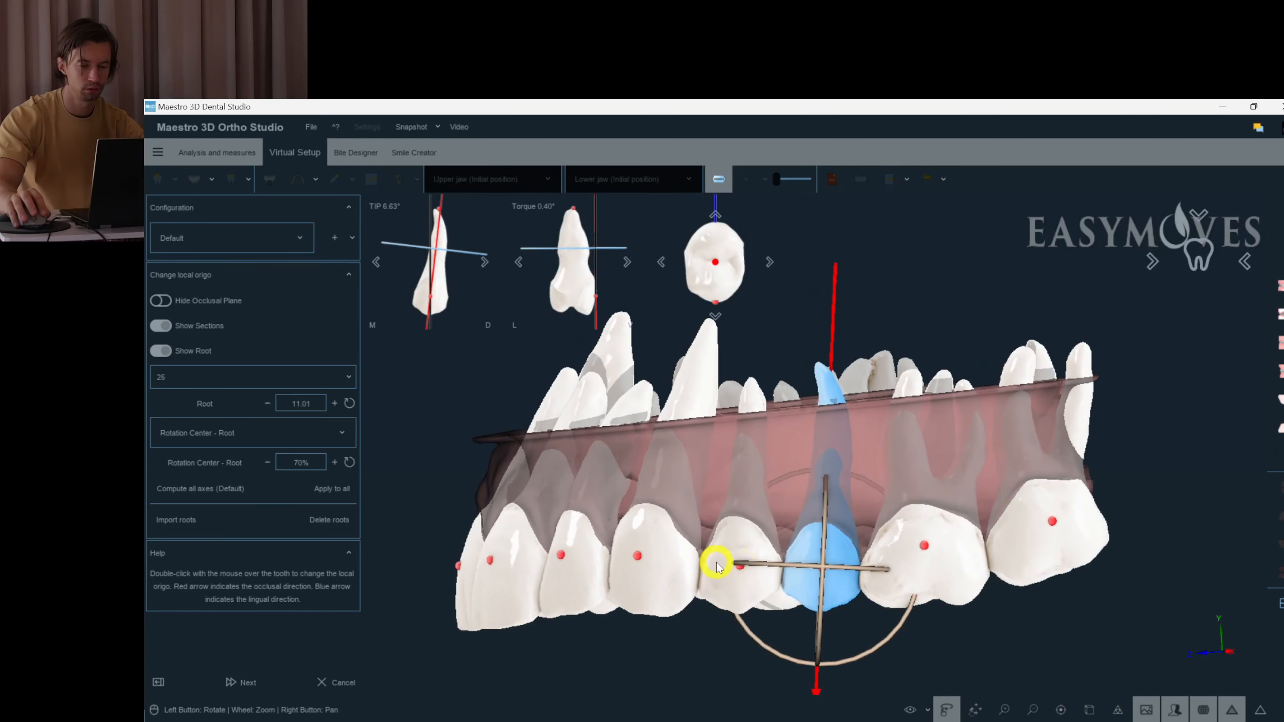
double_click(721, 563)
left_click_drag(774, 564, 848, 595)
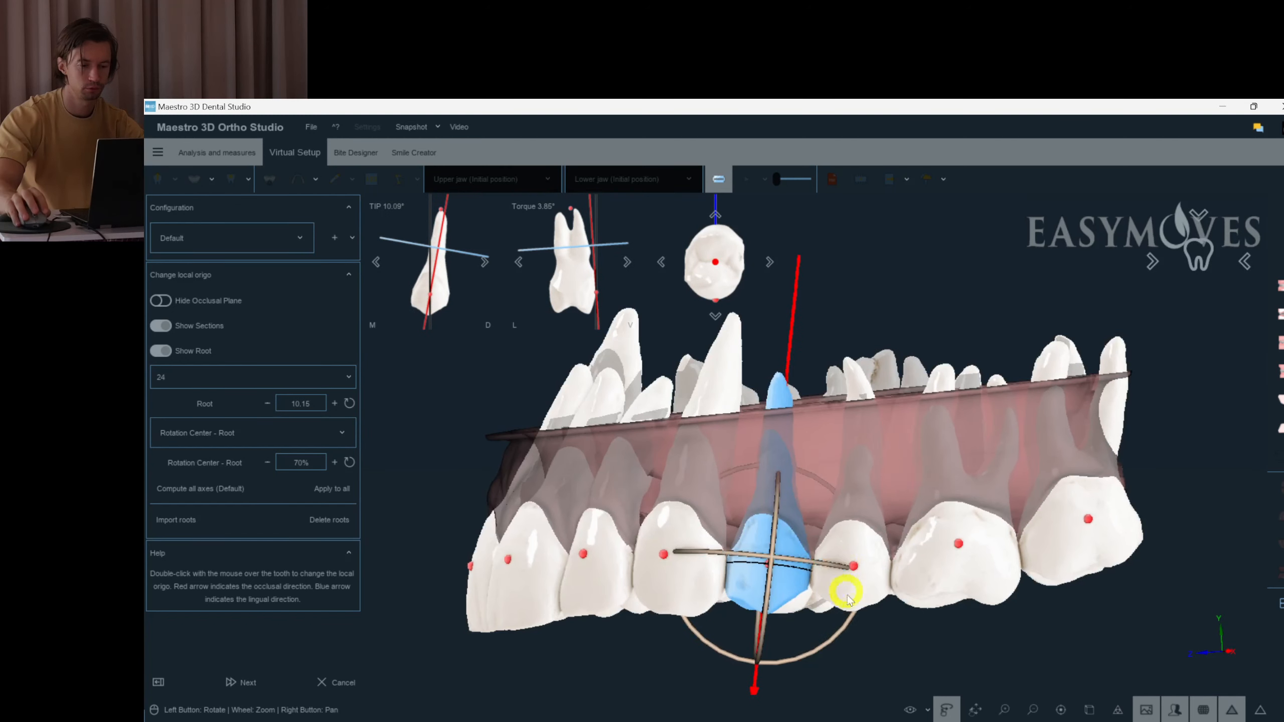
double_click(715, 591)
left_click_drag(716, 588, 832, 633)
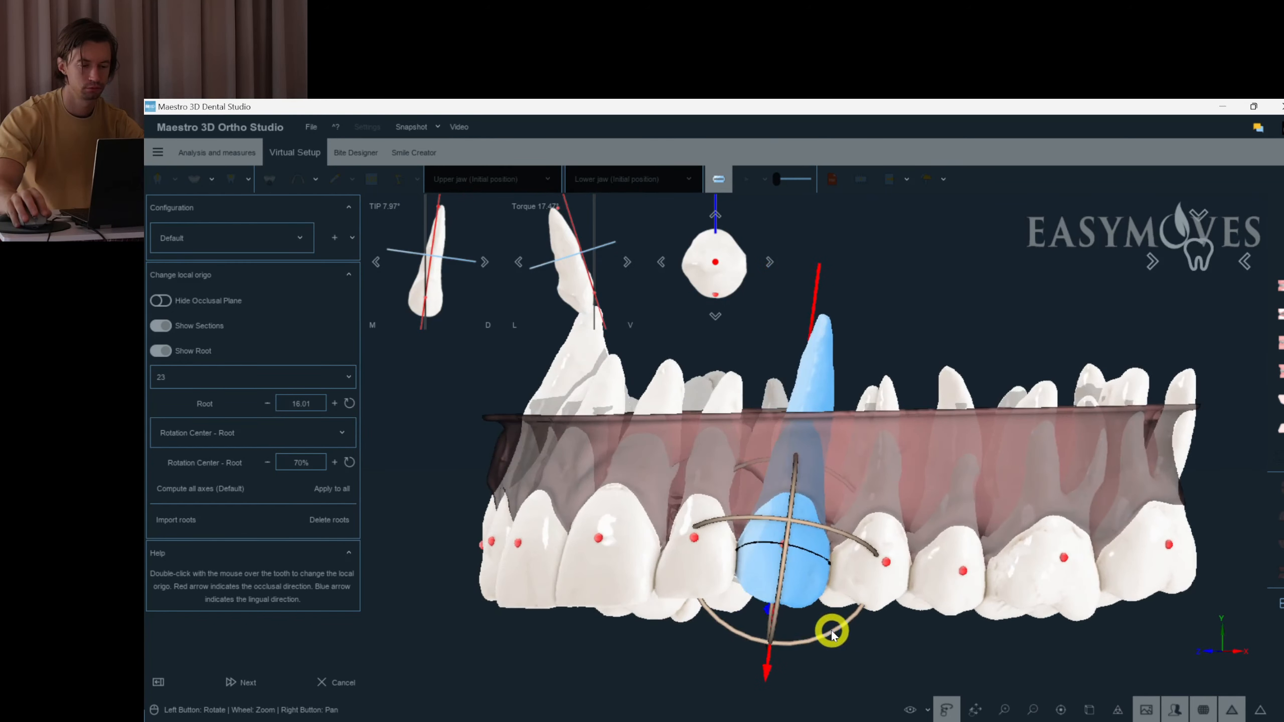
- Check and refine the local axes of the upper teeth from 22 around the front of the arch to 14
double_click(683, 575)
left_click_drag(684, 575, 814, 583)
double_click(700, 585)
left_click_drag(700, 585, 920, 607)
double_click(676, 576)
double_click(720, 576)
double_click(752, 562)
double_click(754, 567)
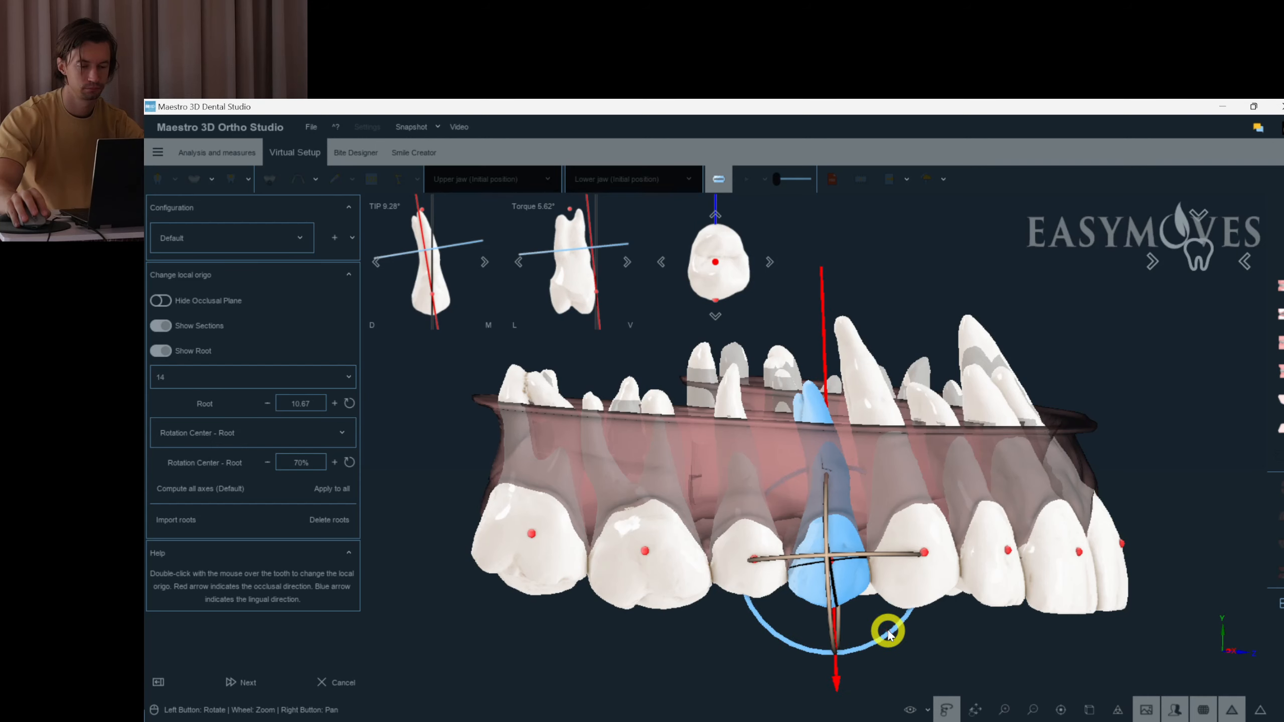
- Check and refine the local axes of upper teeth 15, 16 and 17 from the side
double_click(748, 585)
left_click_drag(749, 582, 833, 591)
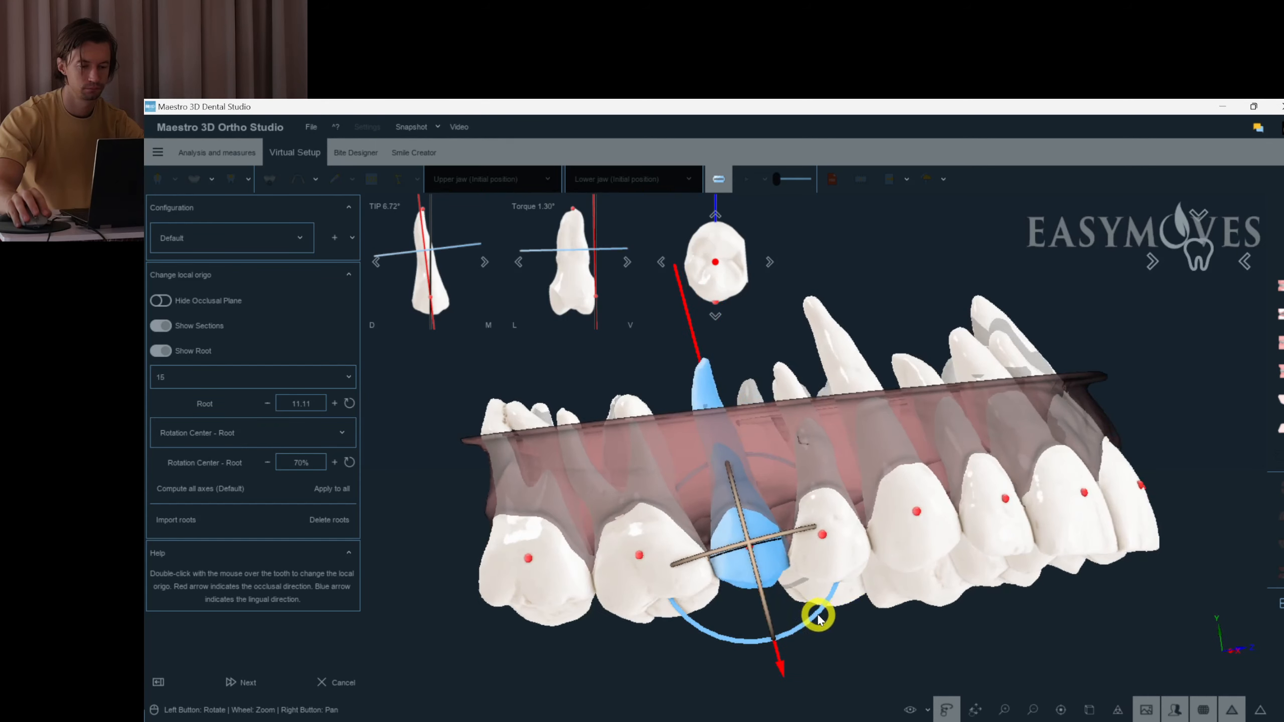
double_click(641, 583)
left_click_drag(641, 583, 795, 600)
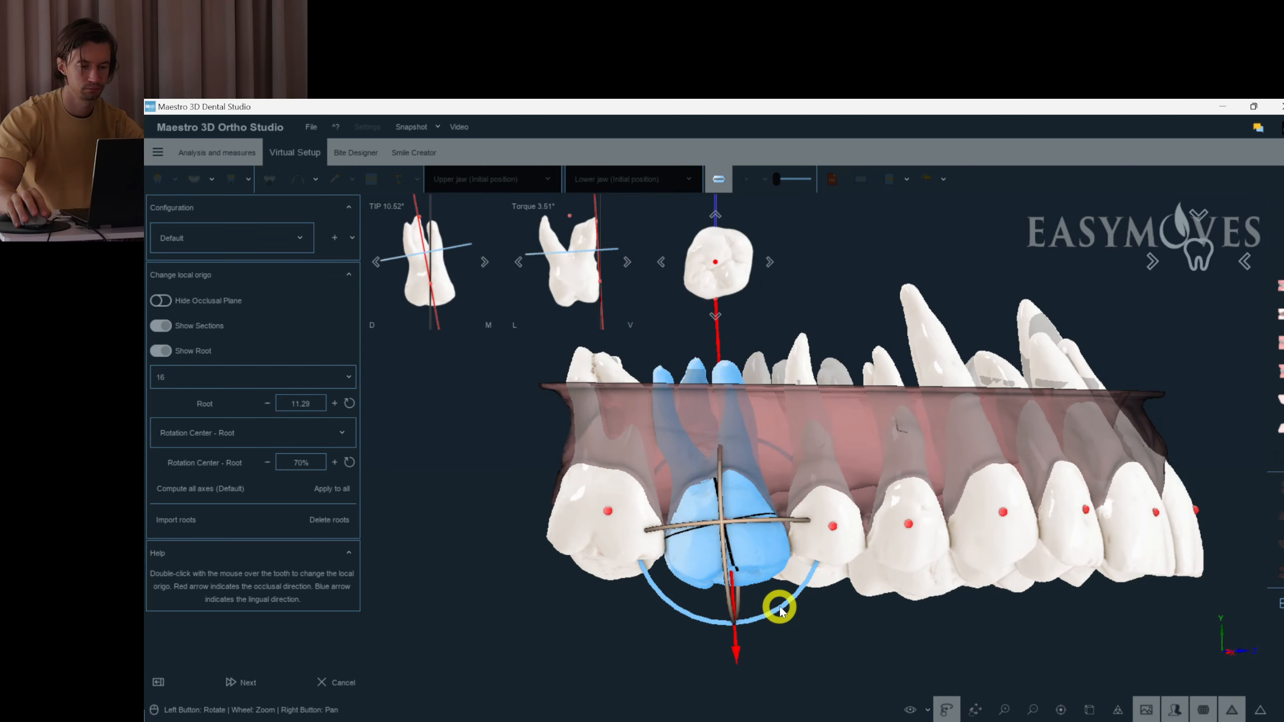
double_click(753, 528)
left_click_drag(754, 522, 739, 479)
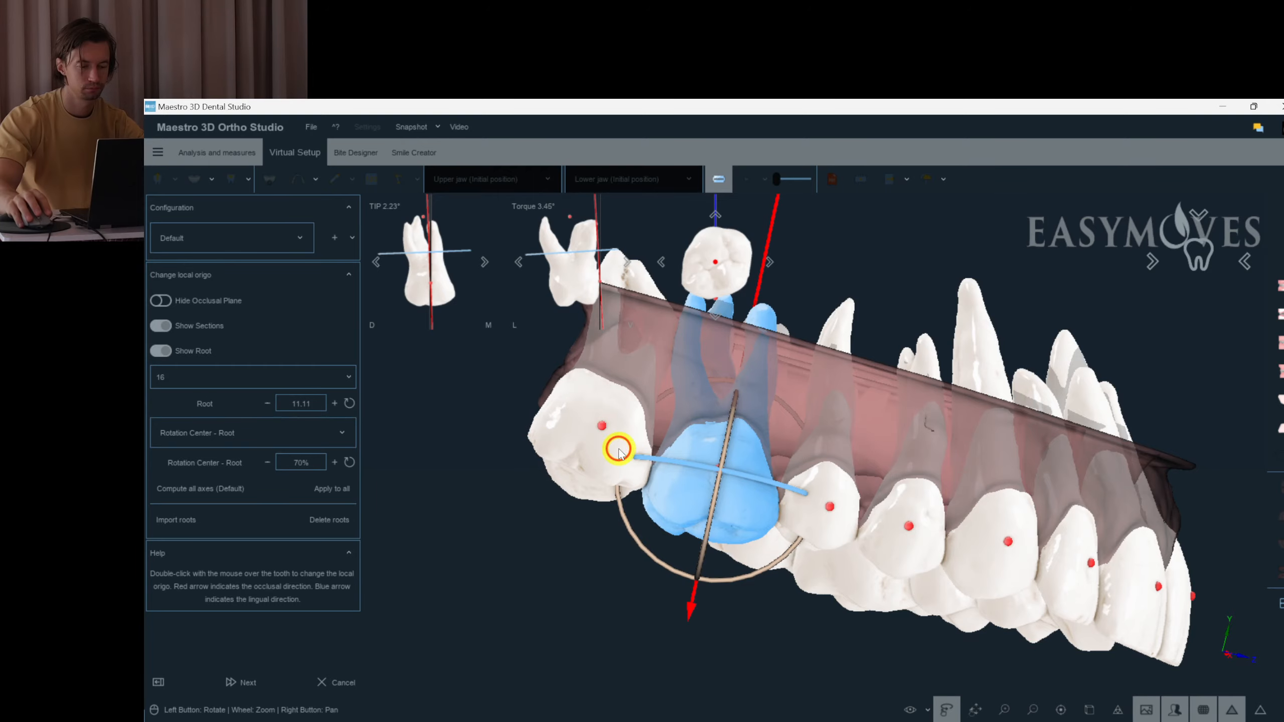
double_click(601, 451)
left_click_drag(604, 453, 683, 518)
- Check and refine the axes of molars 26, 27 and 17 from the root side, and apply and save the changes
double_click(846, 316)
left_click_drag(846, 315, 882, 421)
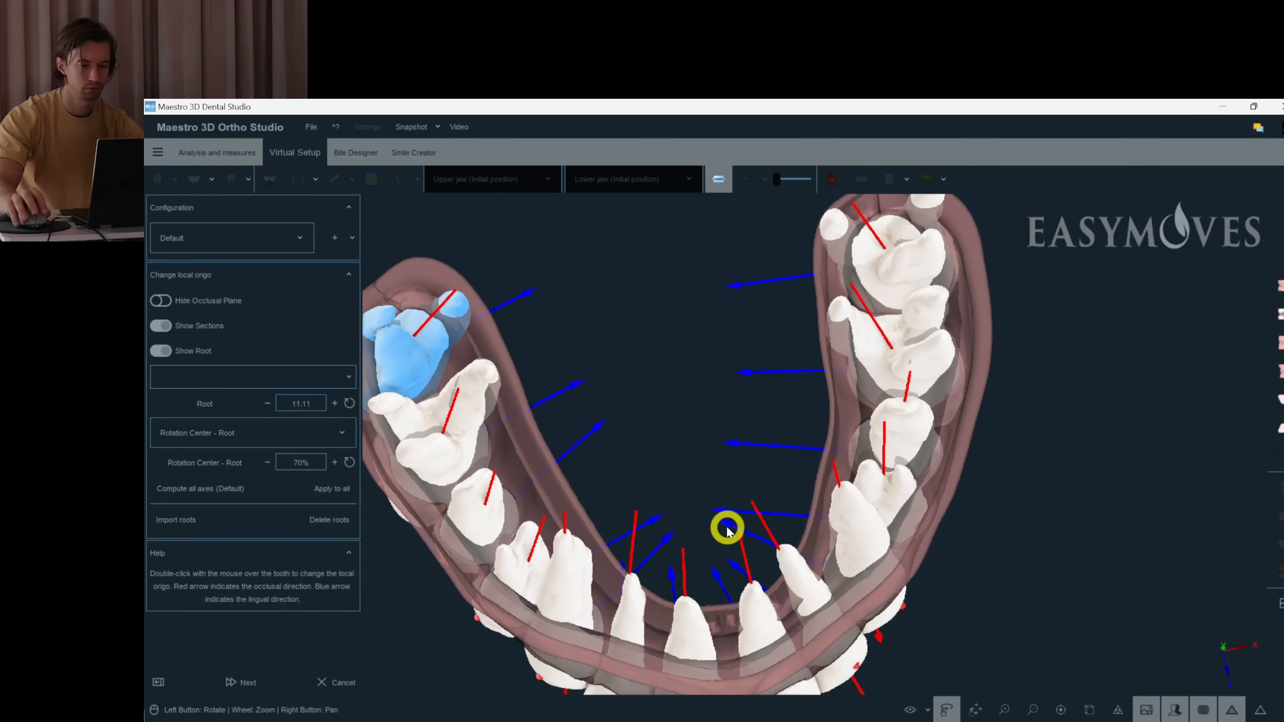
double_click(884, 365)
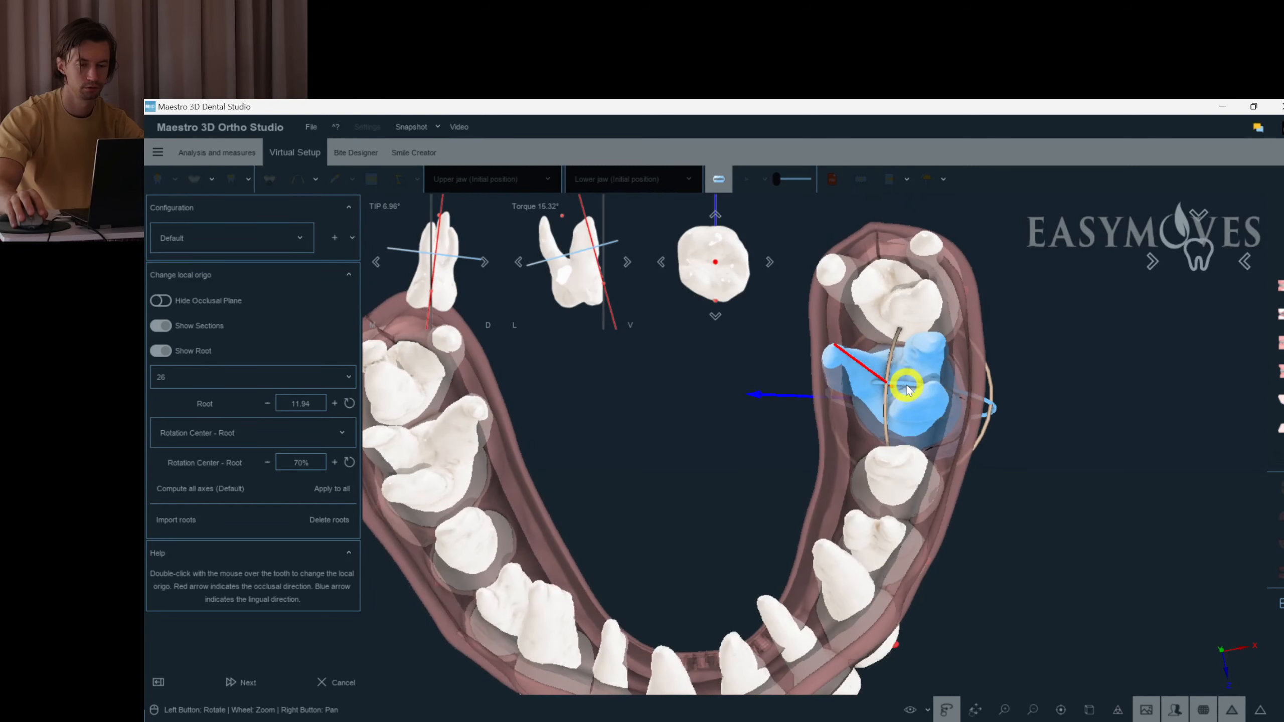
double_click(915, 384)
double_click(903, 306)
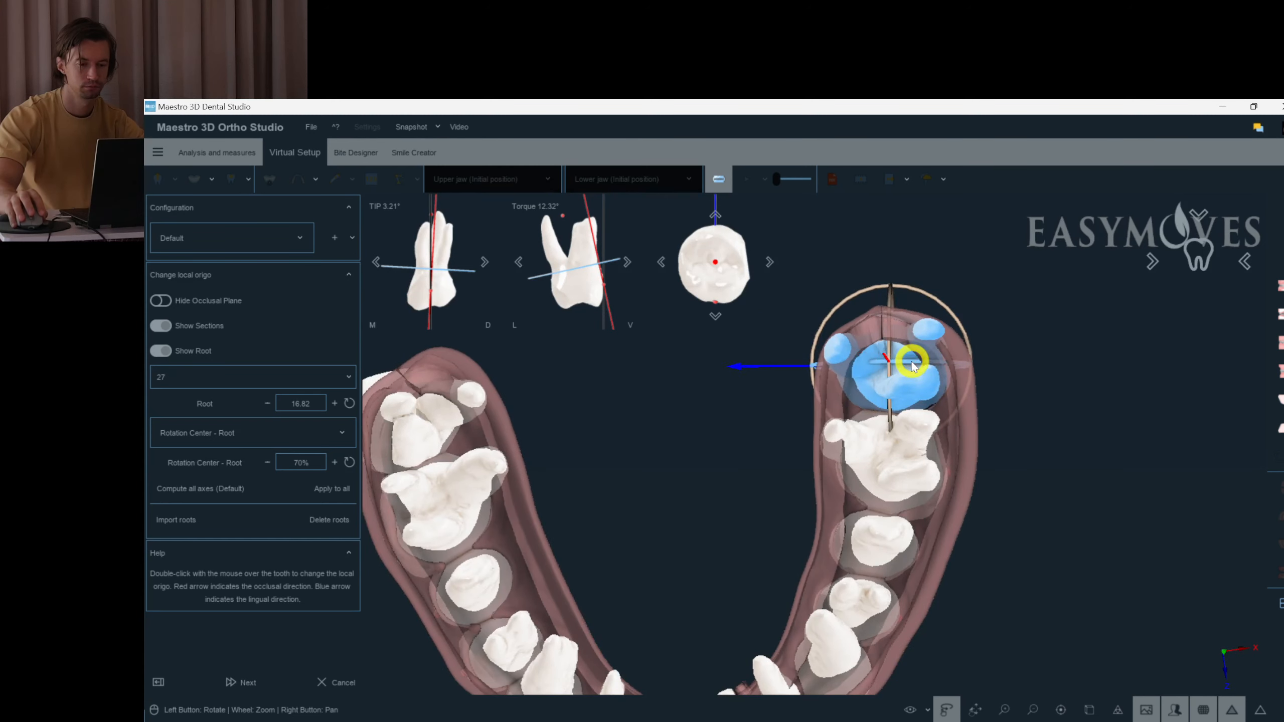
double_click(408, 421)
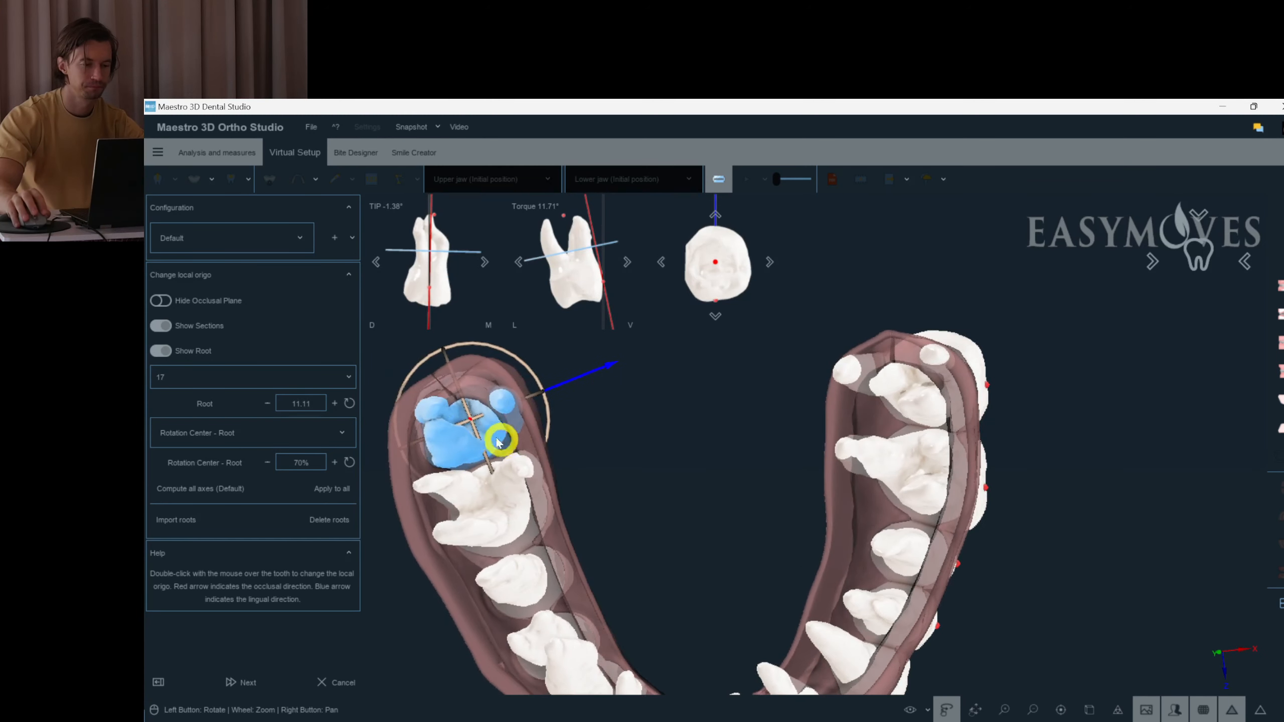
left_click(265, 681)
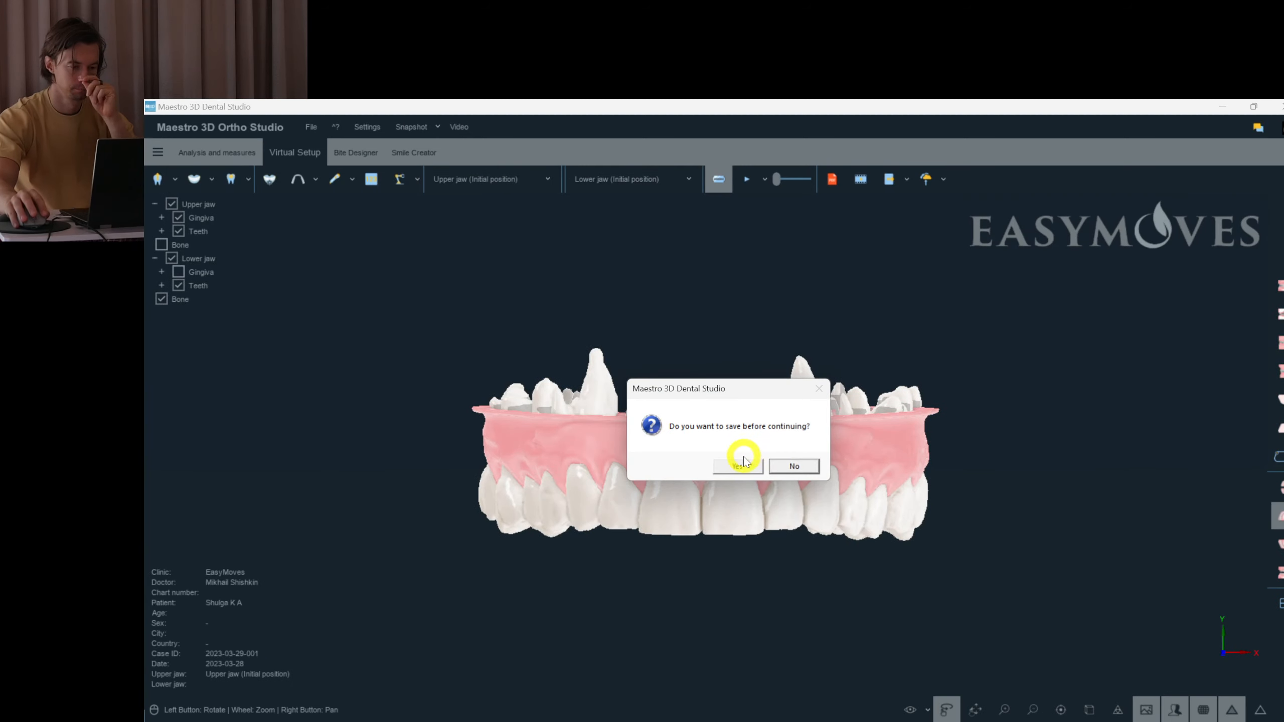
left_click(741, 466)
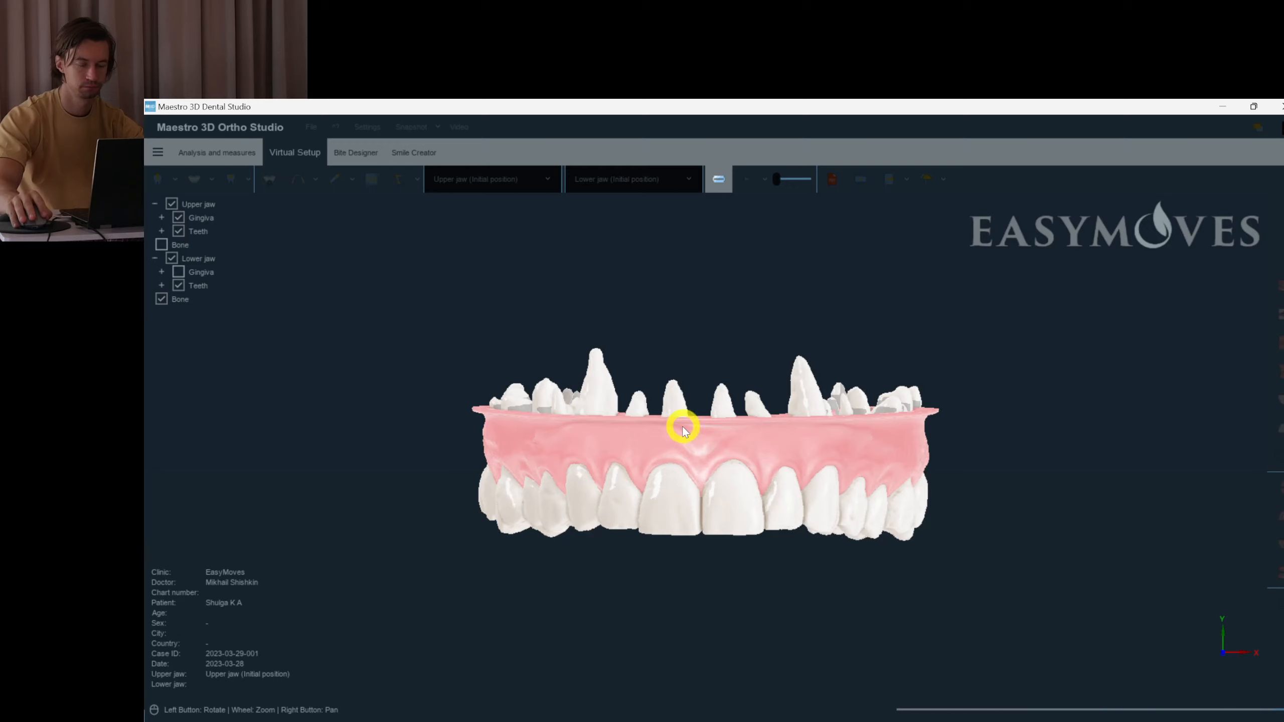
- Show both jaws together in the virtual setup and hide the gingiva so the teeth and bone are exposed
scroll(683, 430, "up", 4)
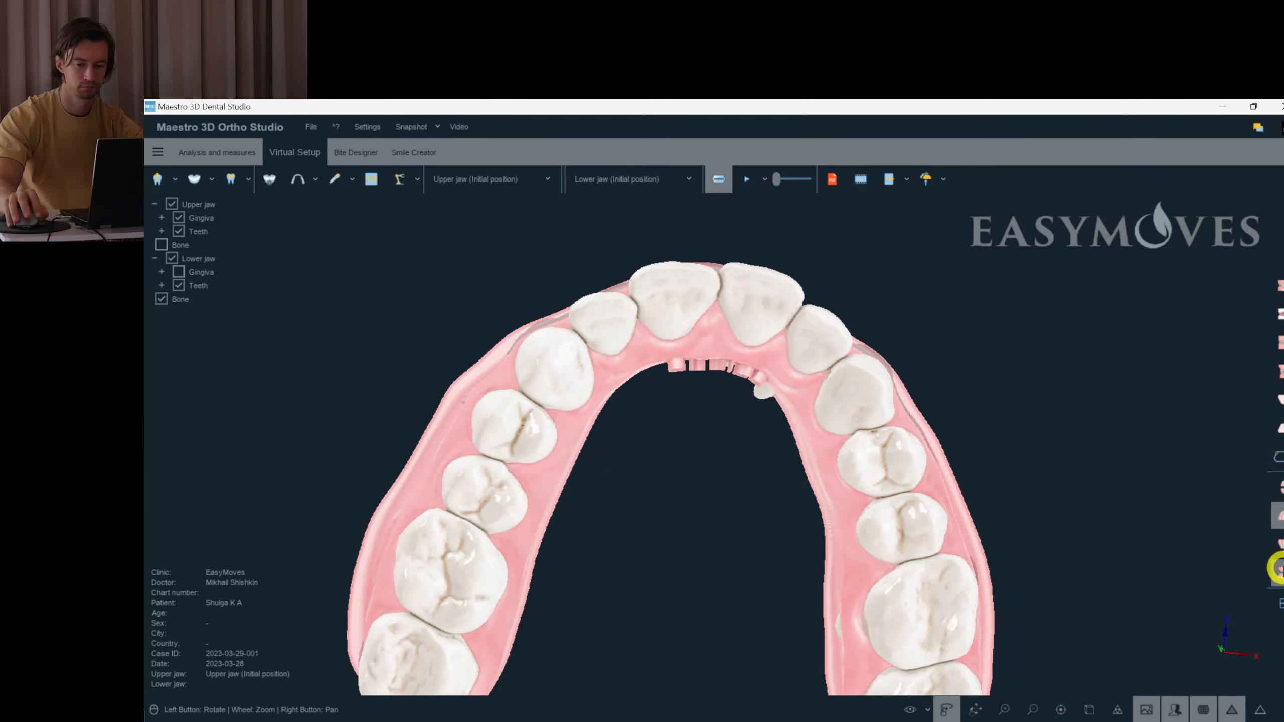
left_click(1277, 567)
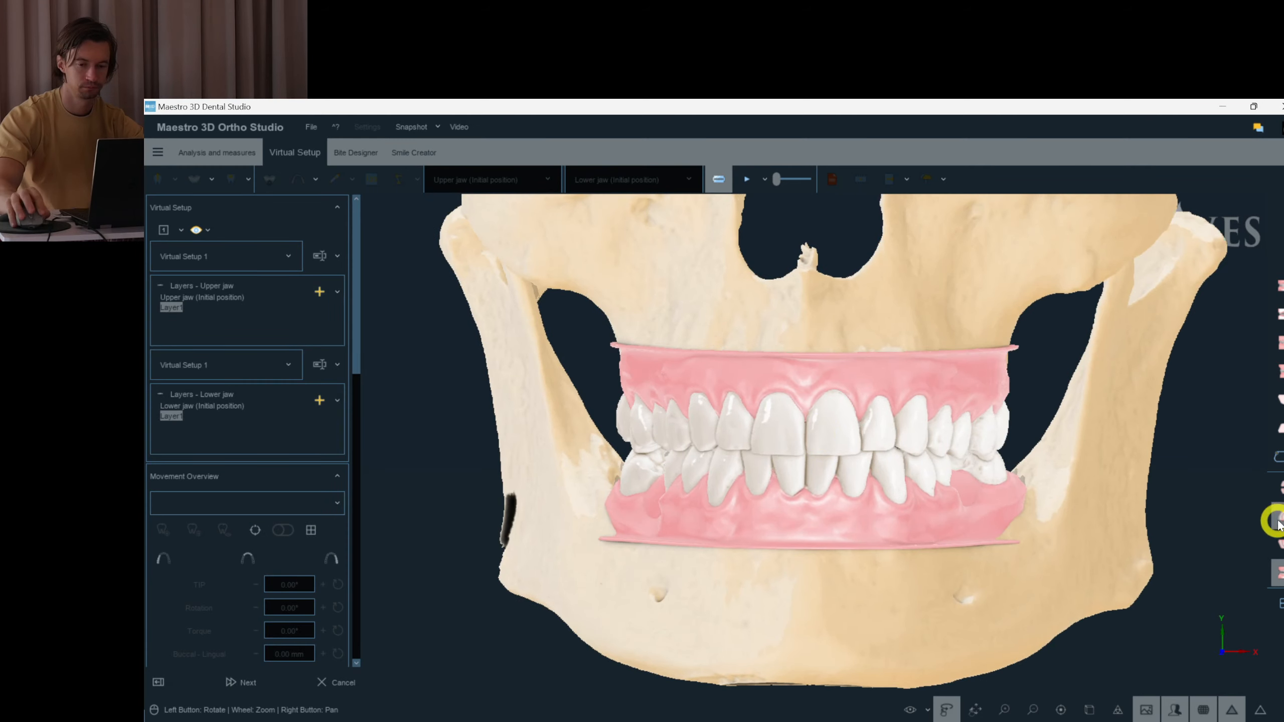
left_click(1280, 540)
left_click_drag(1239, 541, 1036, 589)
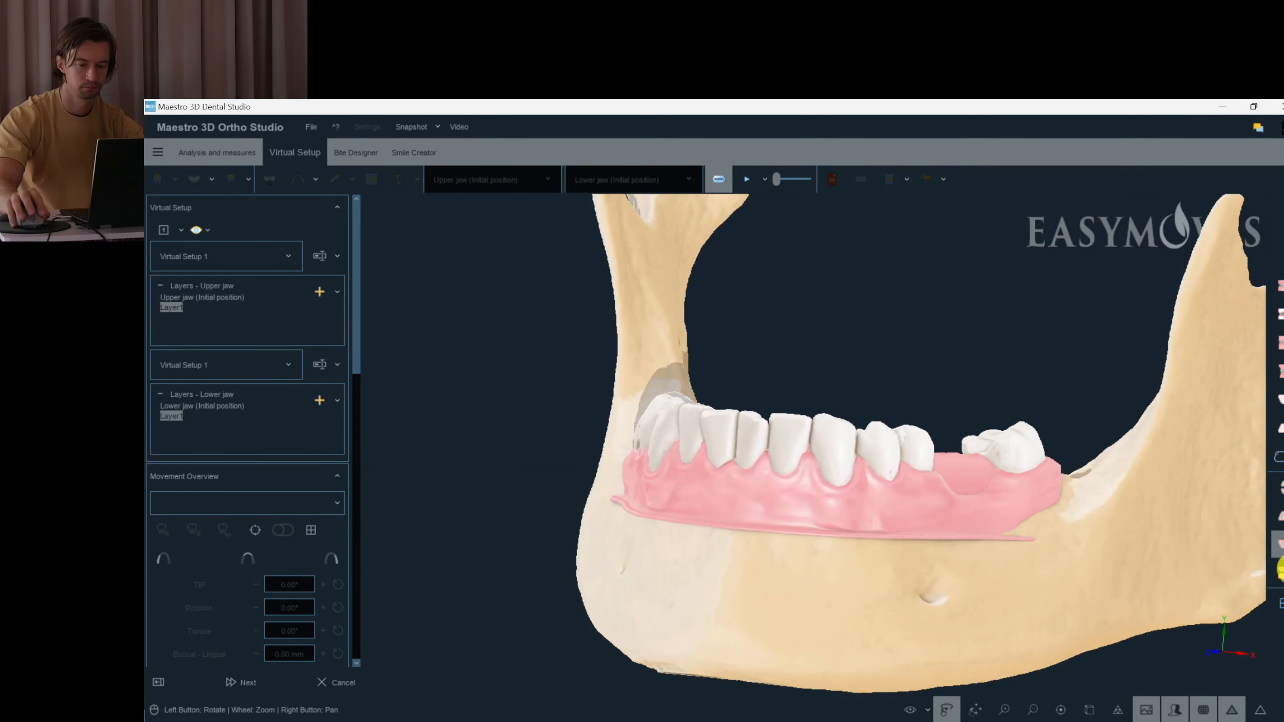
left_click(1279, 573)
left_click(932, 710)
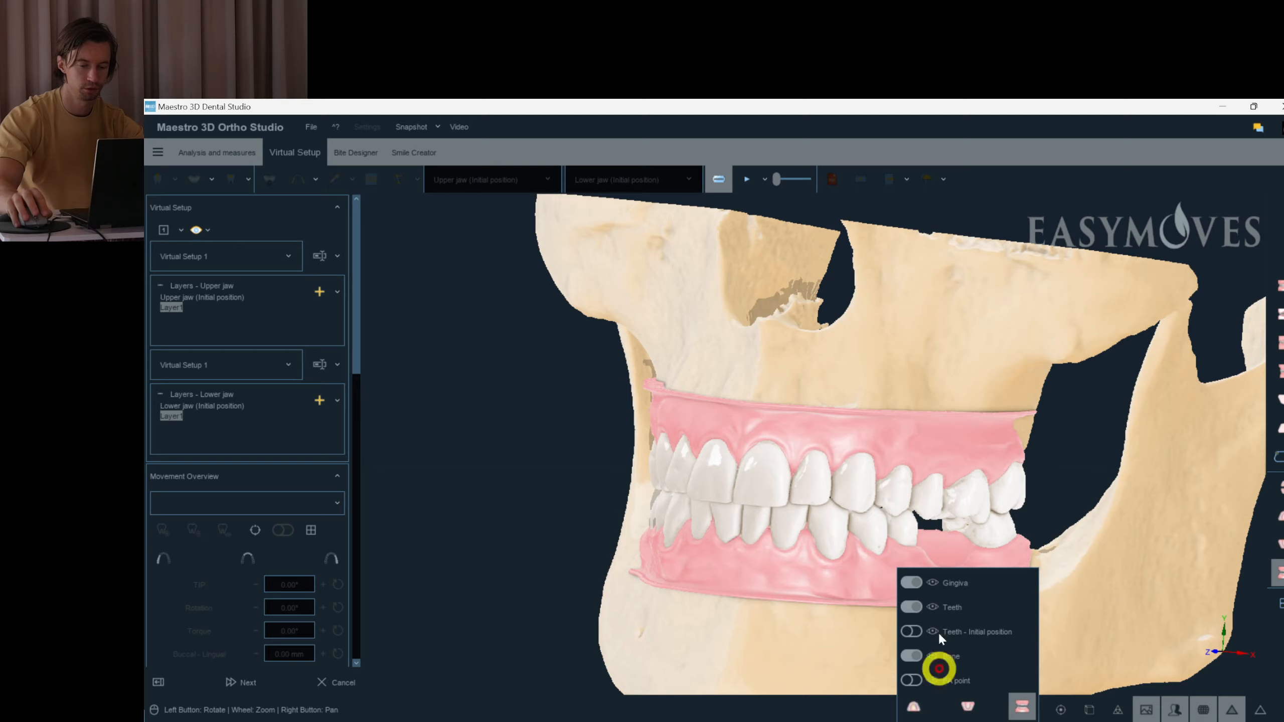
left_click(914, 583)
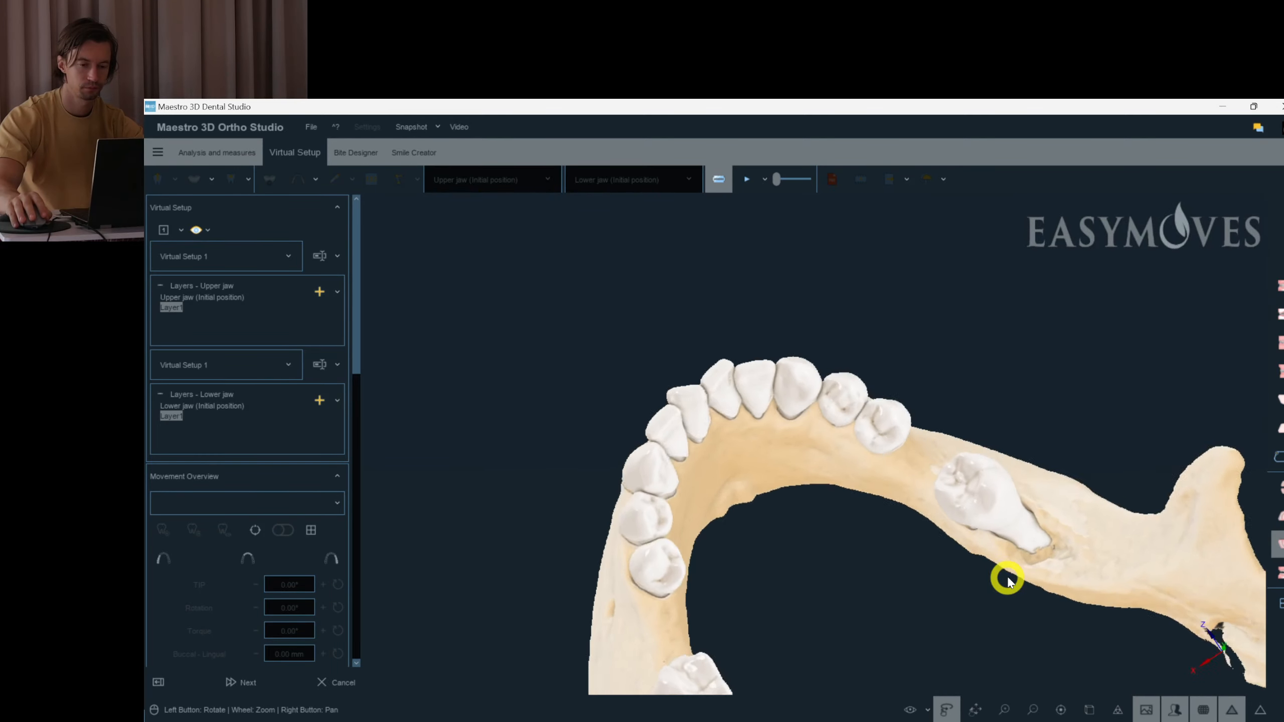
- Examine lower molar 47 and the lower teeth against the bone from several sides and together with the upper jaw
mouse_move(906, 529)
left_mouse_down()
mouse_move(913, 546)
mouse_move(888, 516)
left_mouse_up()
left_click(856, 400)
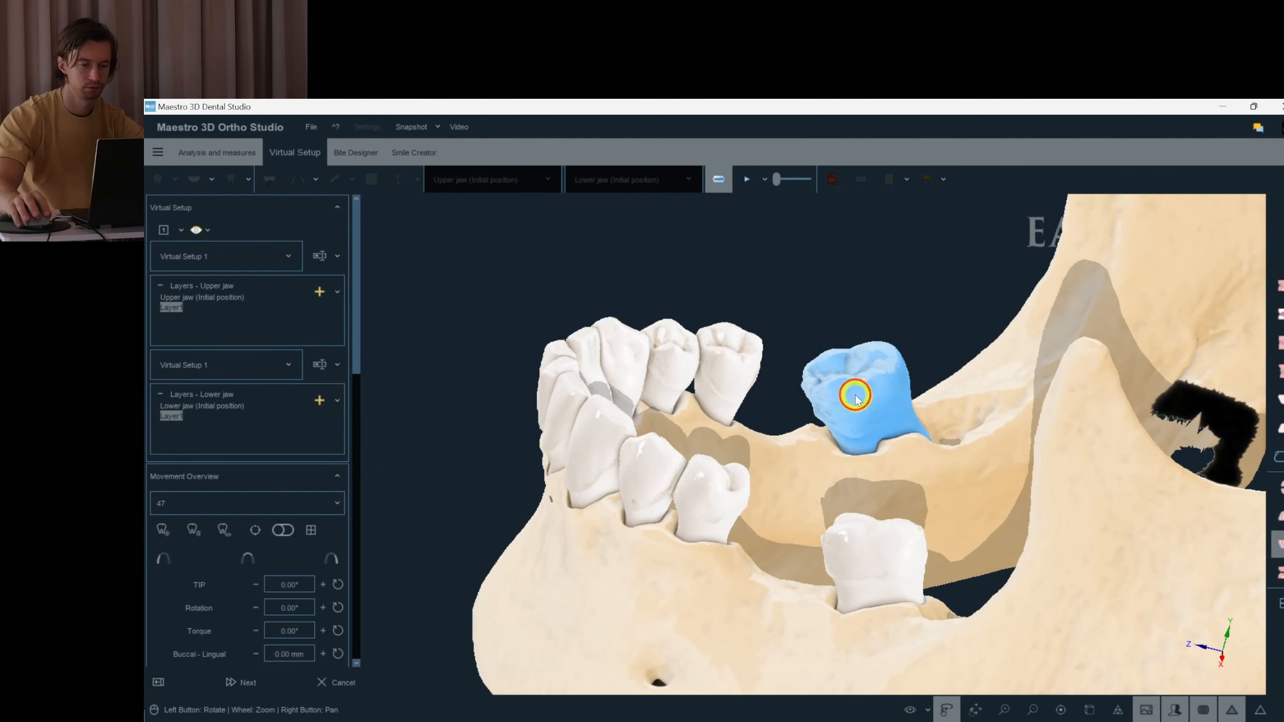
left_click_drag(806, 459, 973, 425)
left_click(825, 284)
left_click_drag(759, 397, 718, 483)
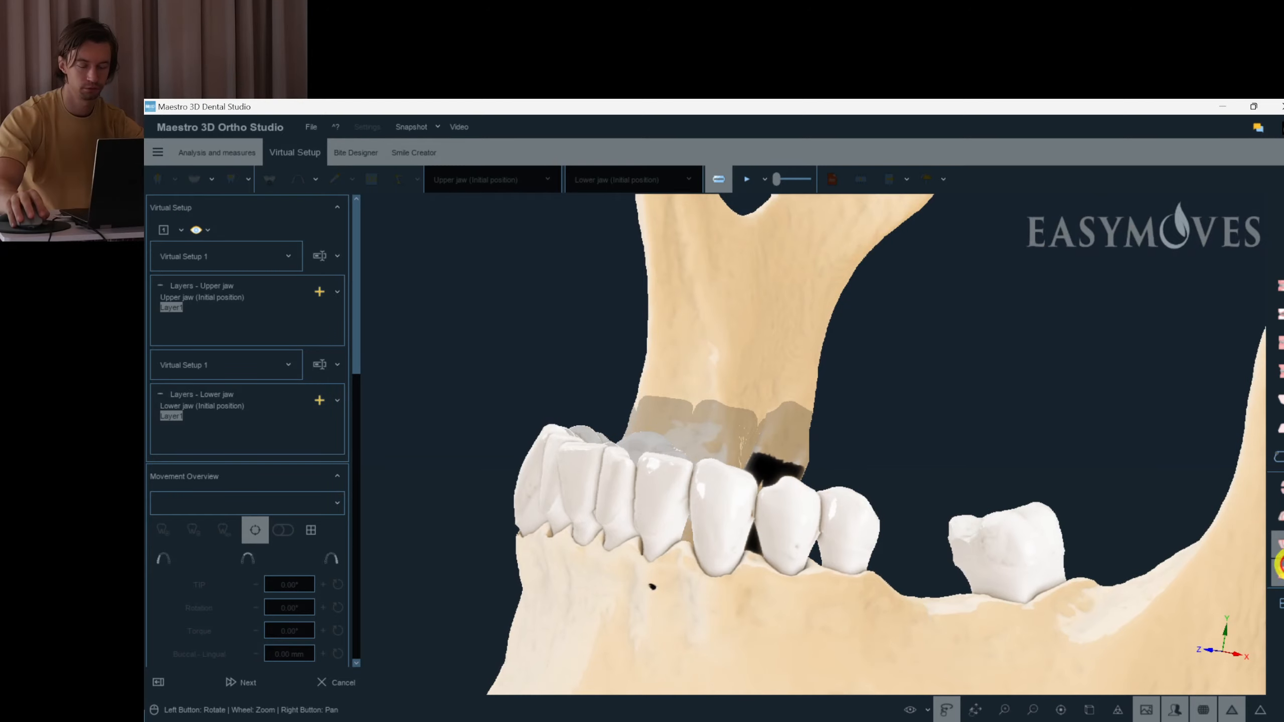
left_click_drag(1281, 563, 977, 532)
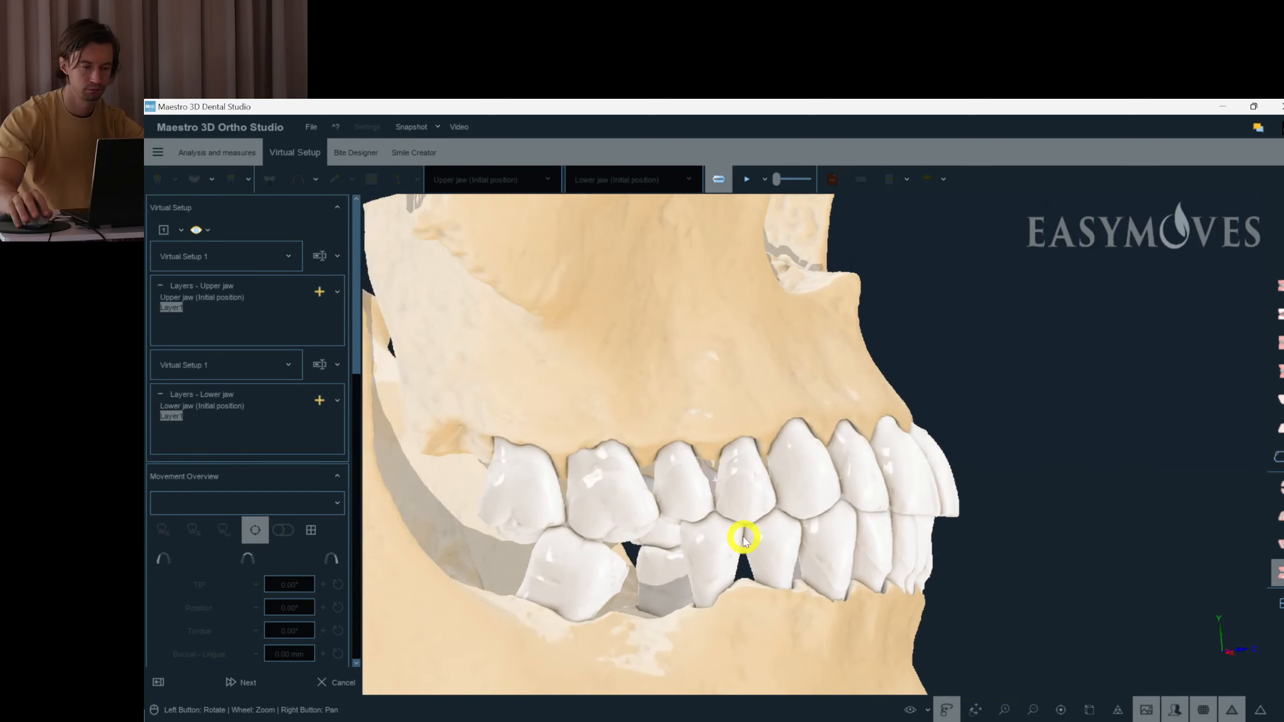
- Try tipping lower molar 47 by about -21.3°, and restore the lower jaw's virtual setup as the previous layer
left_click(632, 547)
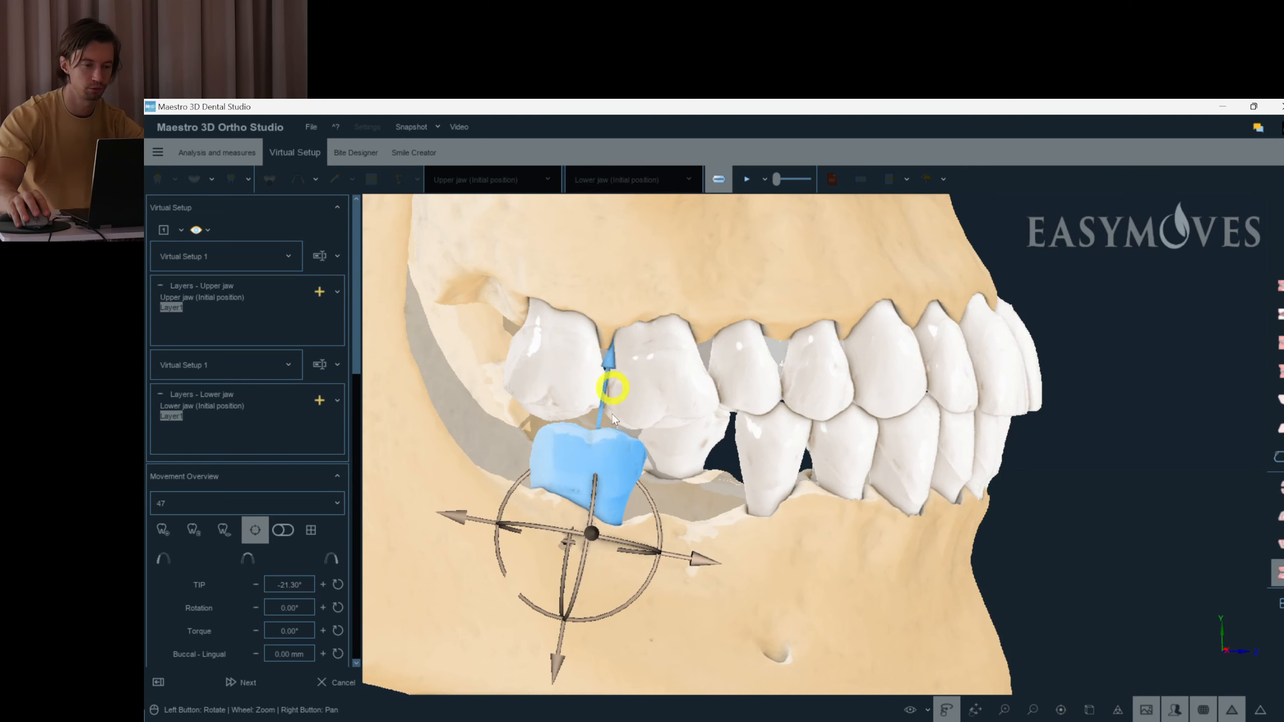
left_click_drag(779, 478, 726, 483)
left_click(1046, 505)
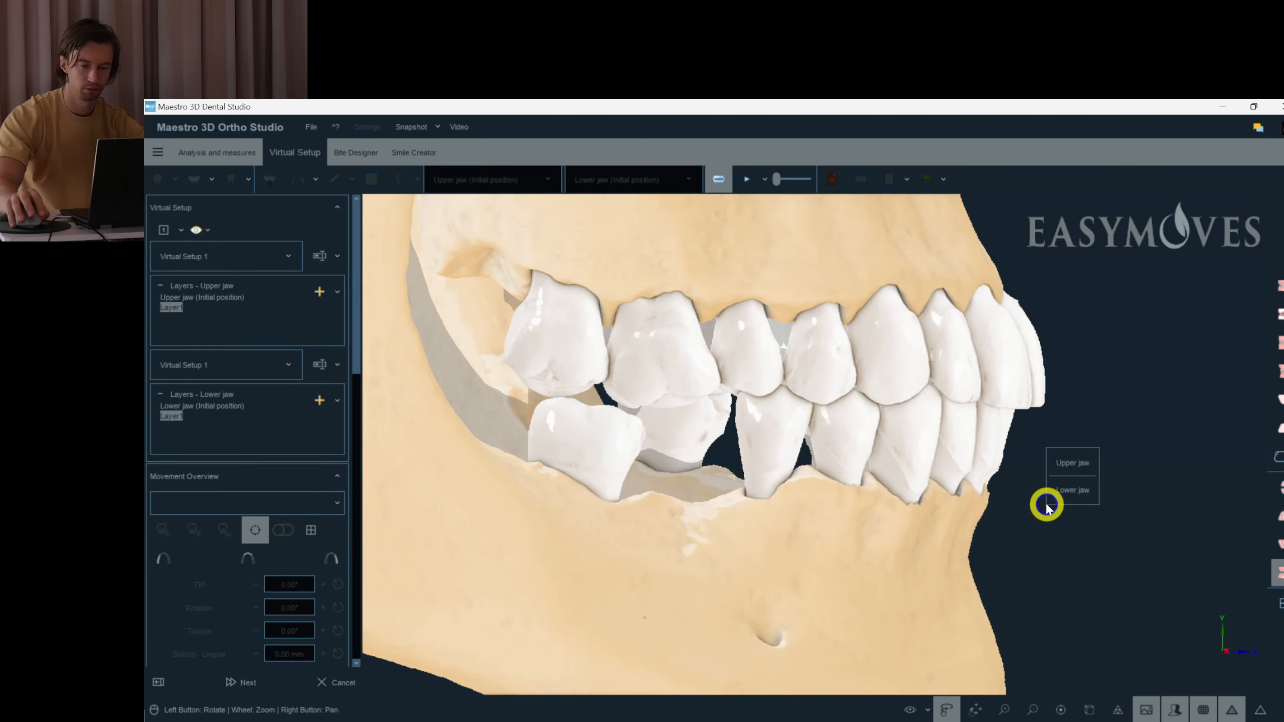
left_click(574, 425)
left_click(1081, 508)
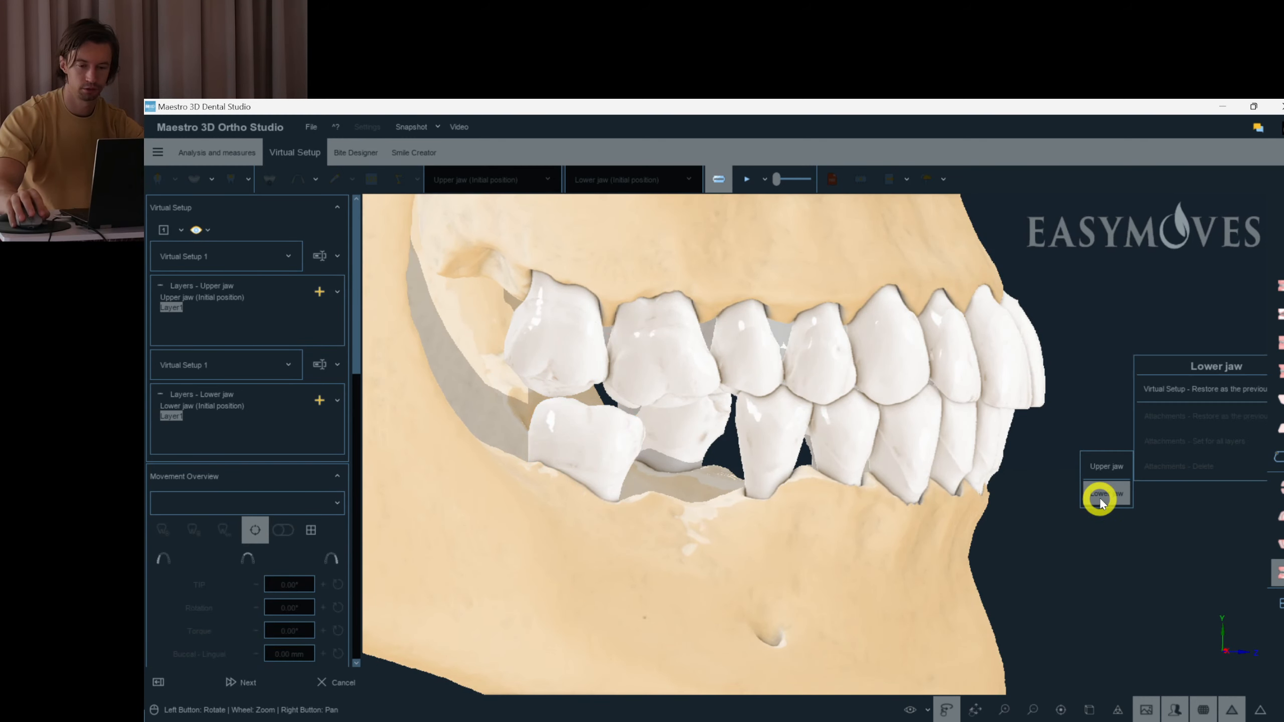
left_click(1167, 391)
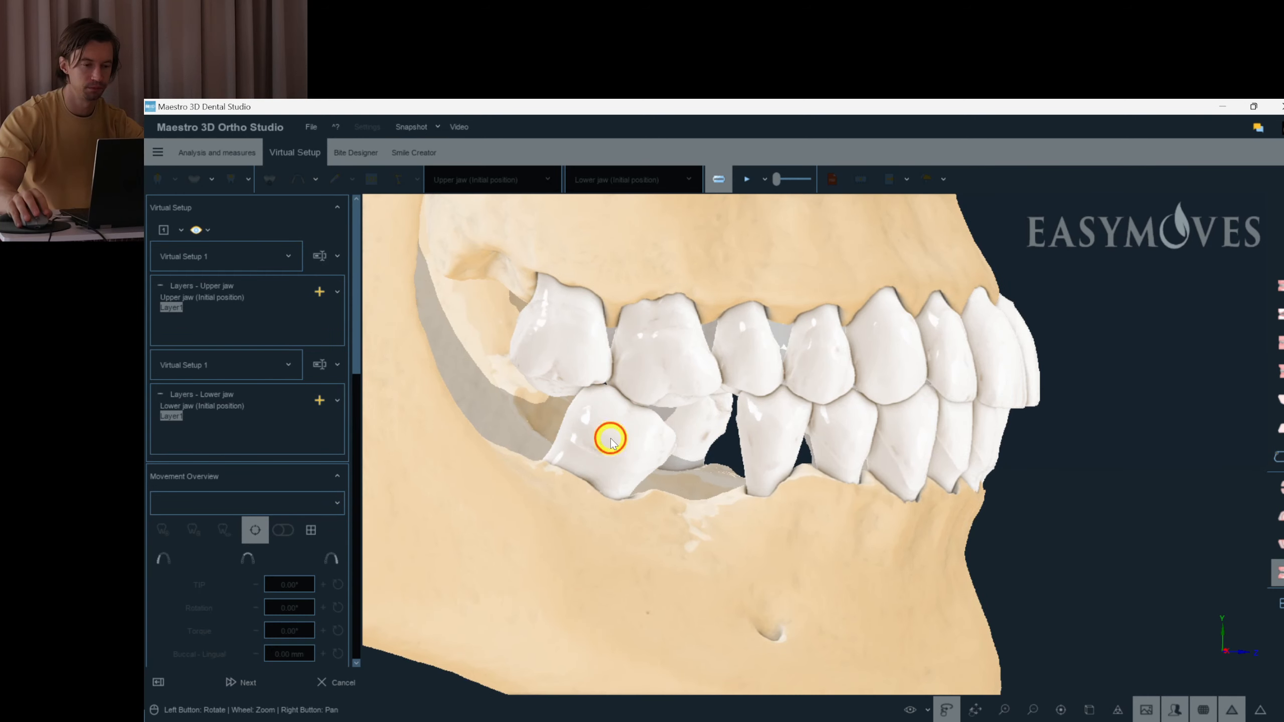
- Try tipping lower molar 47 again from about -2.5°, isolate the lower jaw and restore its previous layer
left_click(611, 437)
left_click_drag(611, 438, 672, 486)
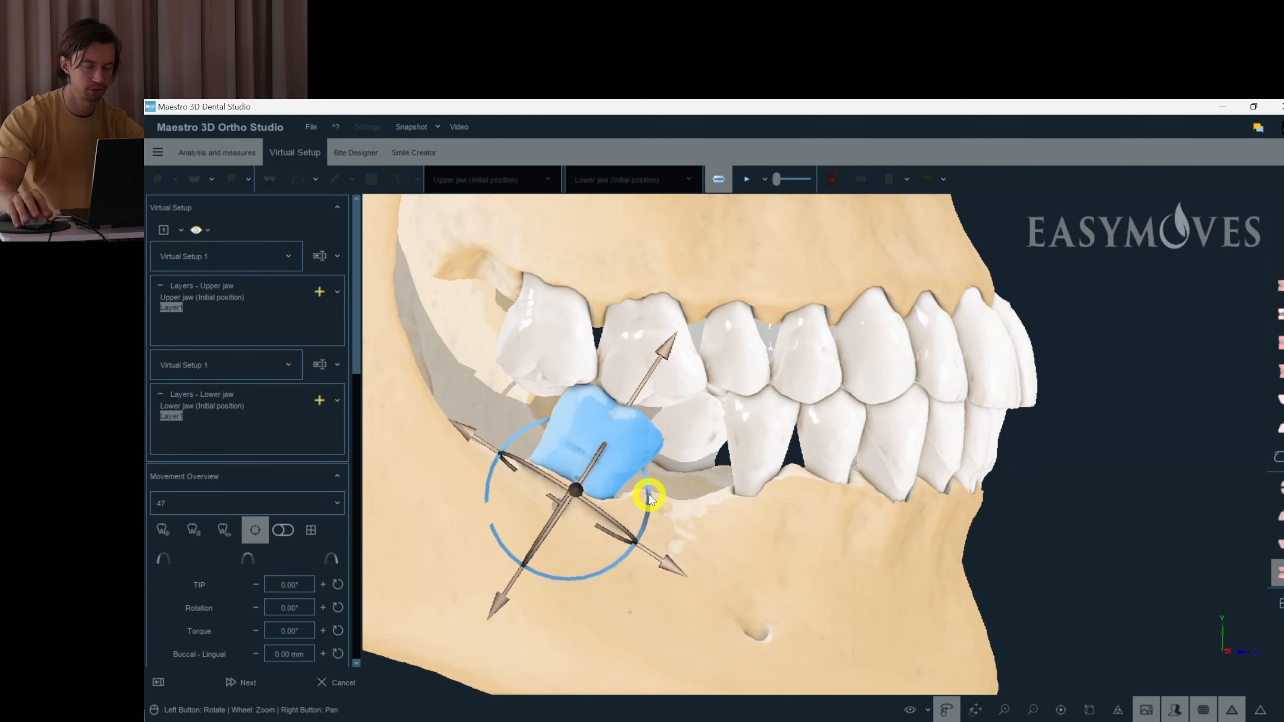
left_click_drag(649, 493, 419, 385)
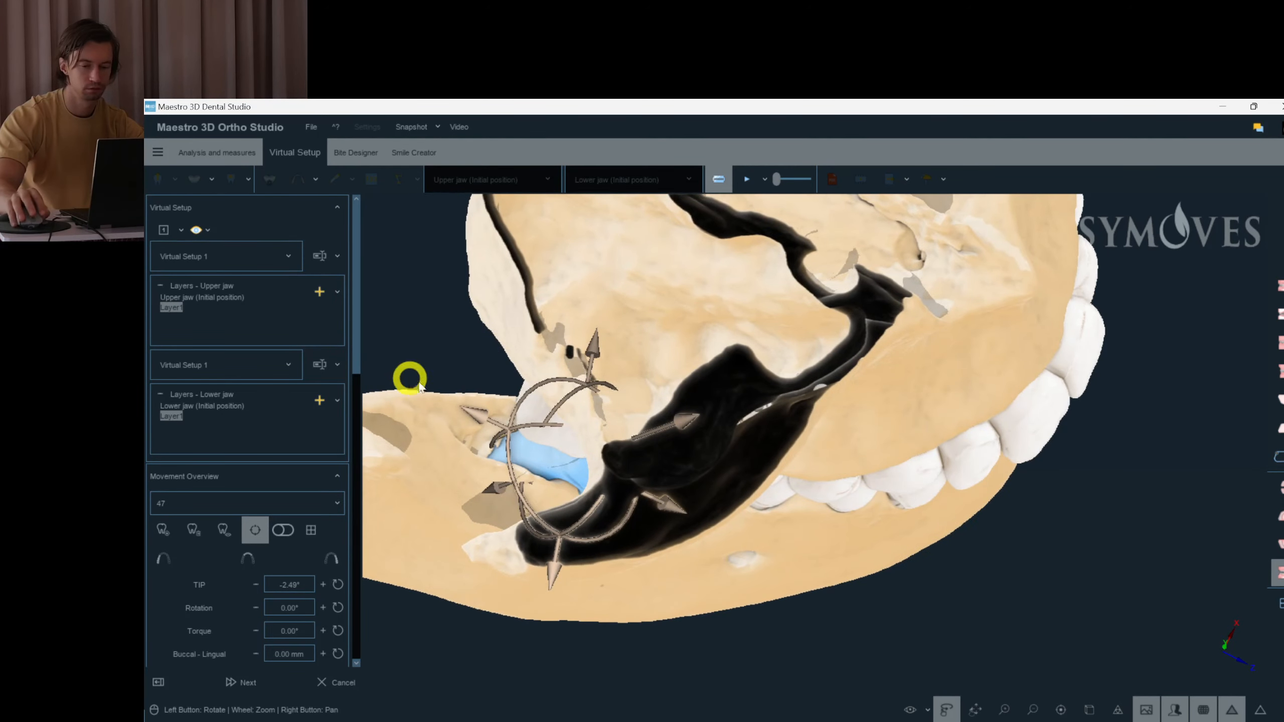
left_click(1280, 542)
left_click(1131, 592)
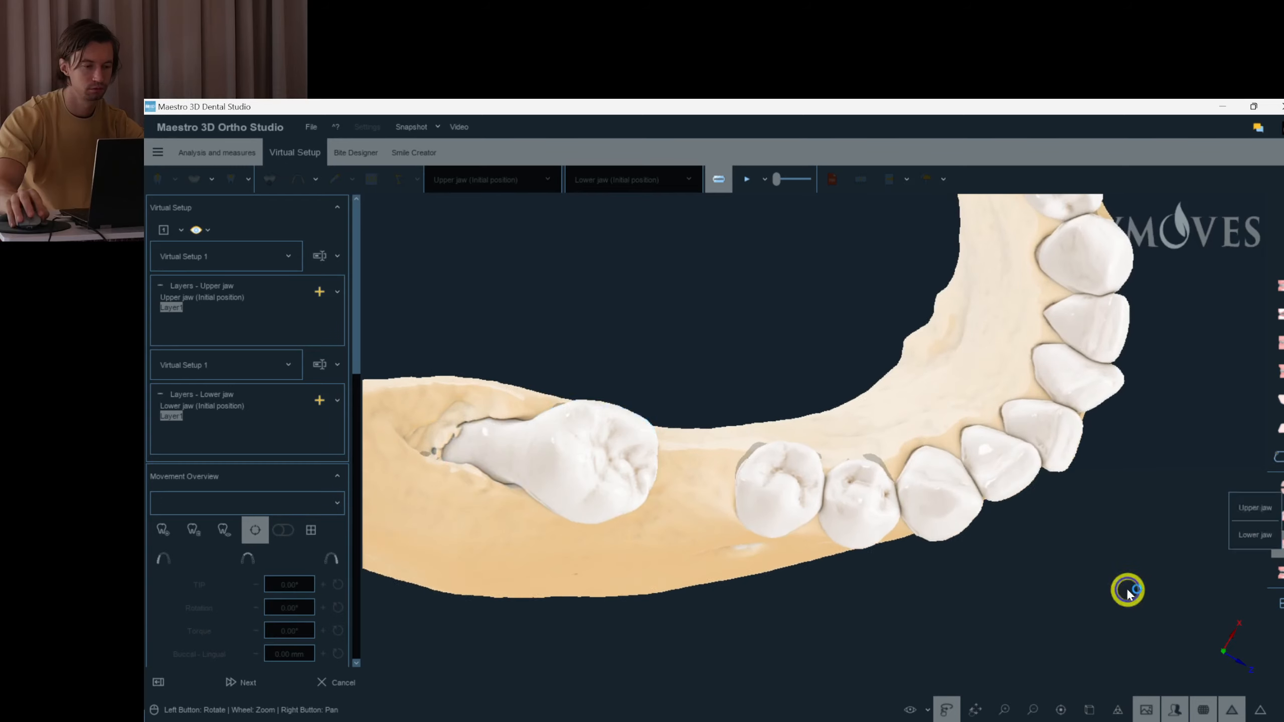
left_click_drag(1131, 592, 1111, 591)
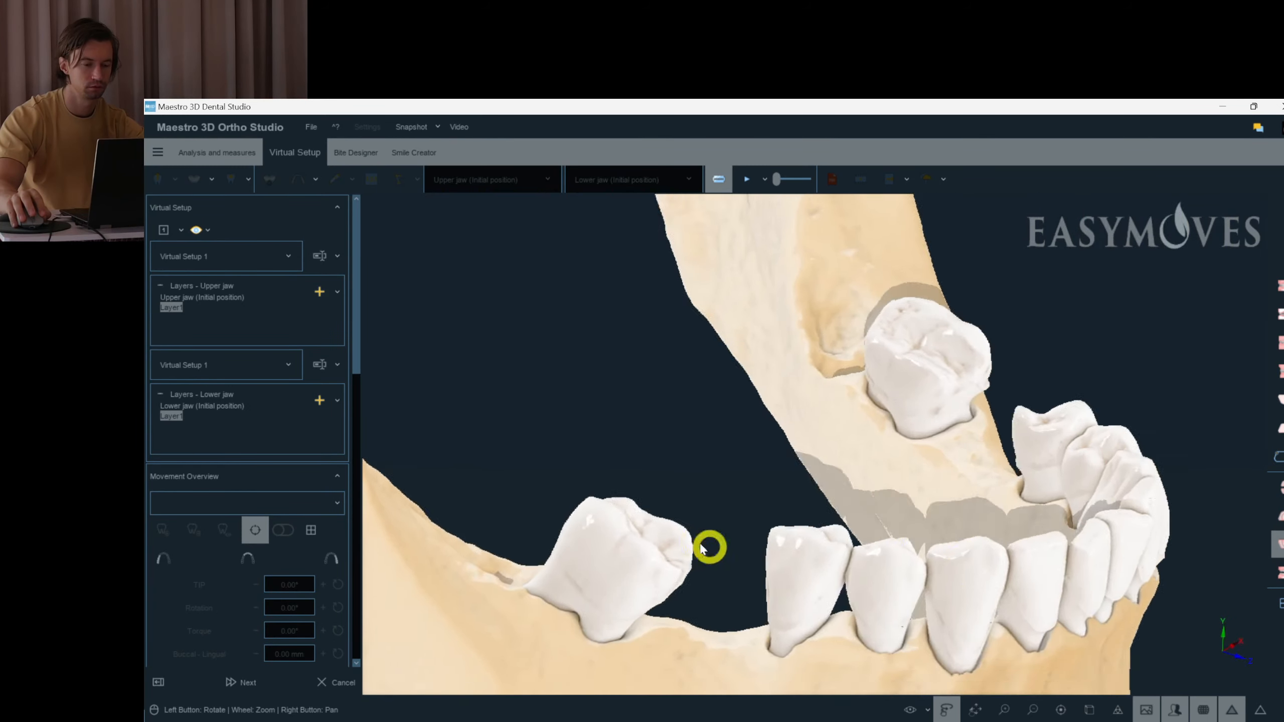
- Try moving the lower molars with the manipulator in the isolated lower jaw, restoring the previous layer after the trials
left_click_drag(639, 462, 816, 564)
left_click(815, 563)
right_click(791, 589)
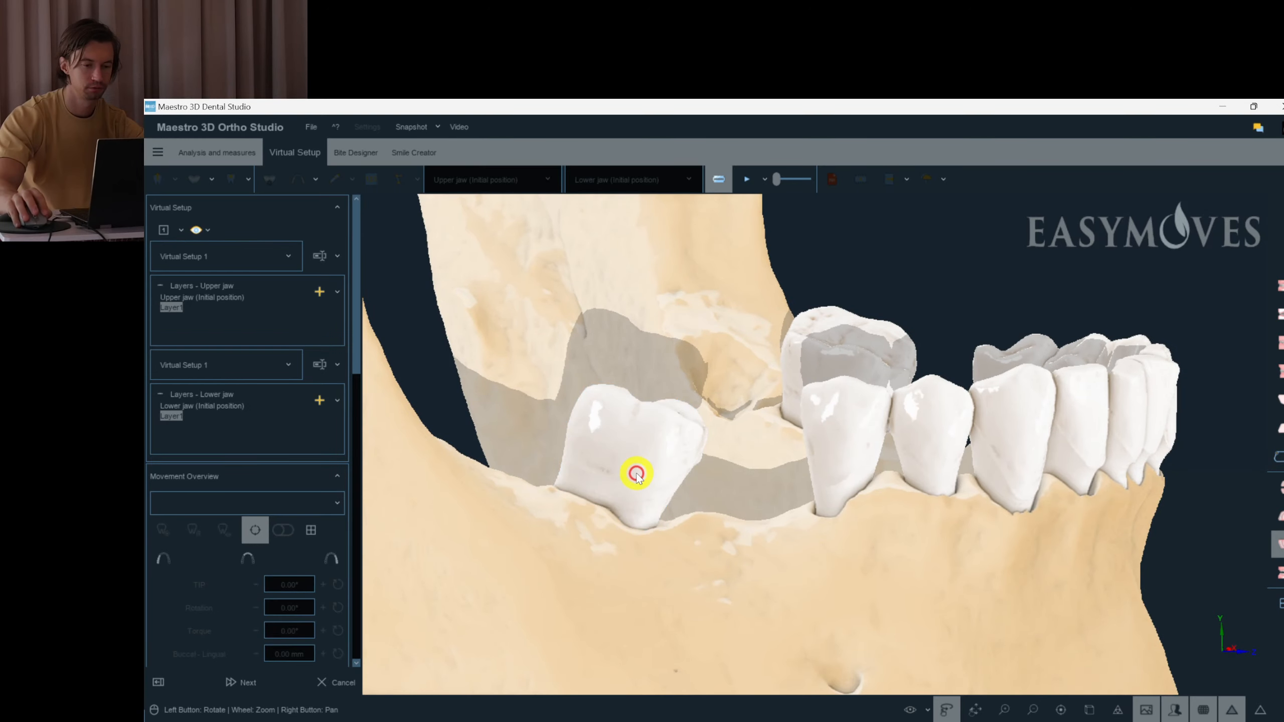
left_click_drag(637, 474, 800, 439)
left_click(731, 405)
right_click(899, 368)
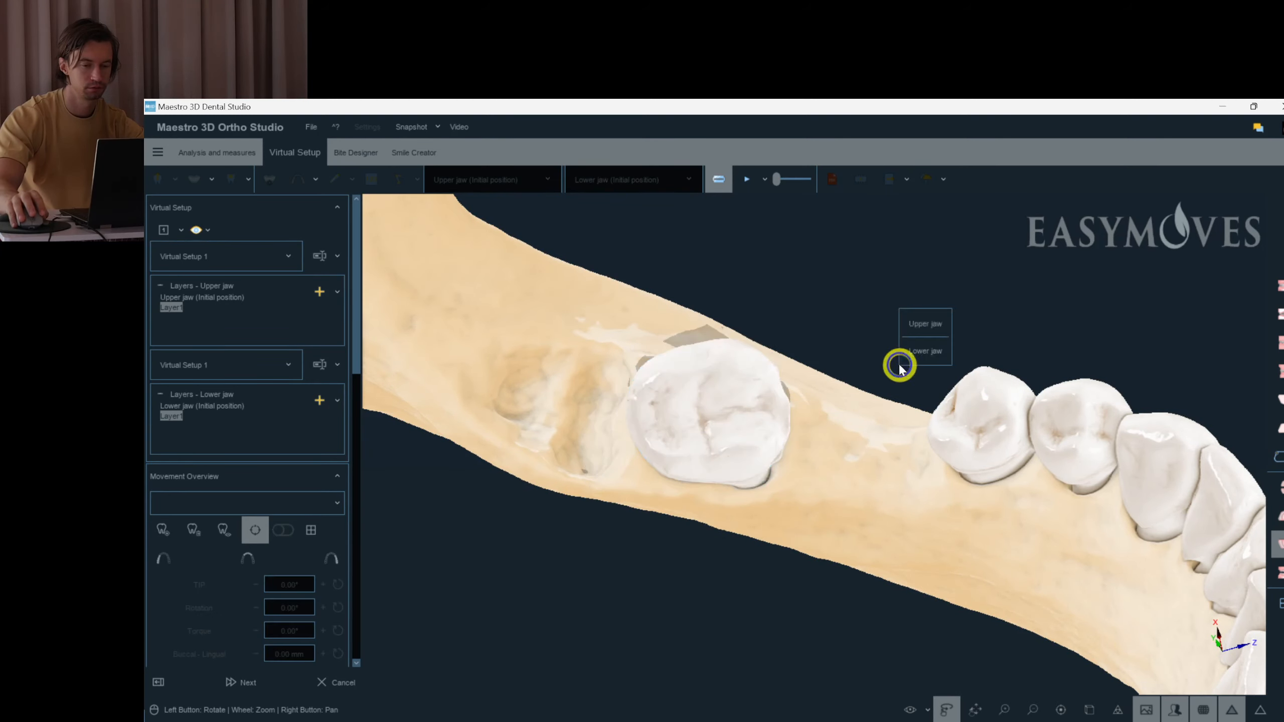
- Go through lower teeth 35, 34 and 33 from the occlusal side and check their manipulator axes
left_click_drag(809, 340, 758, 450)
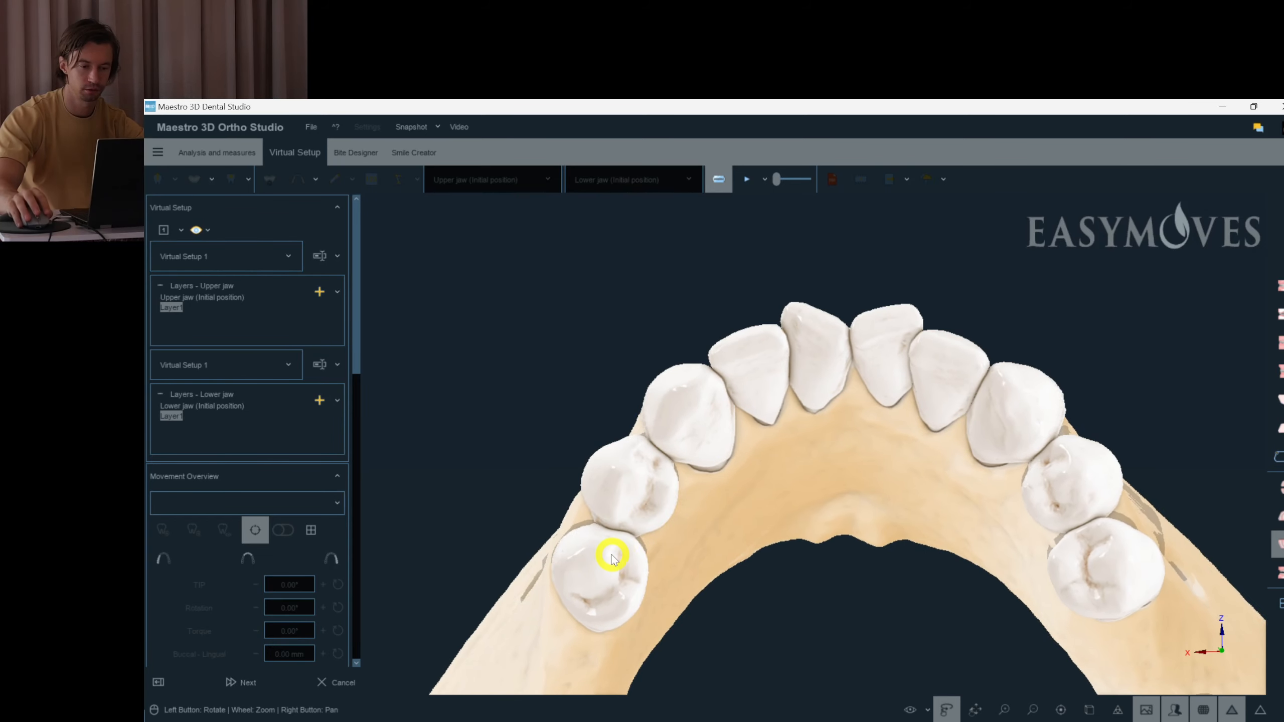
left_click(611, 555)
left_click_drag(654, 551, 641, 481)
left_click(640, 482)
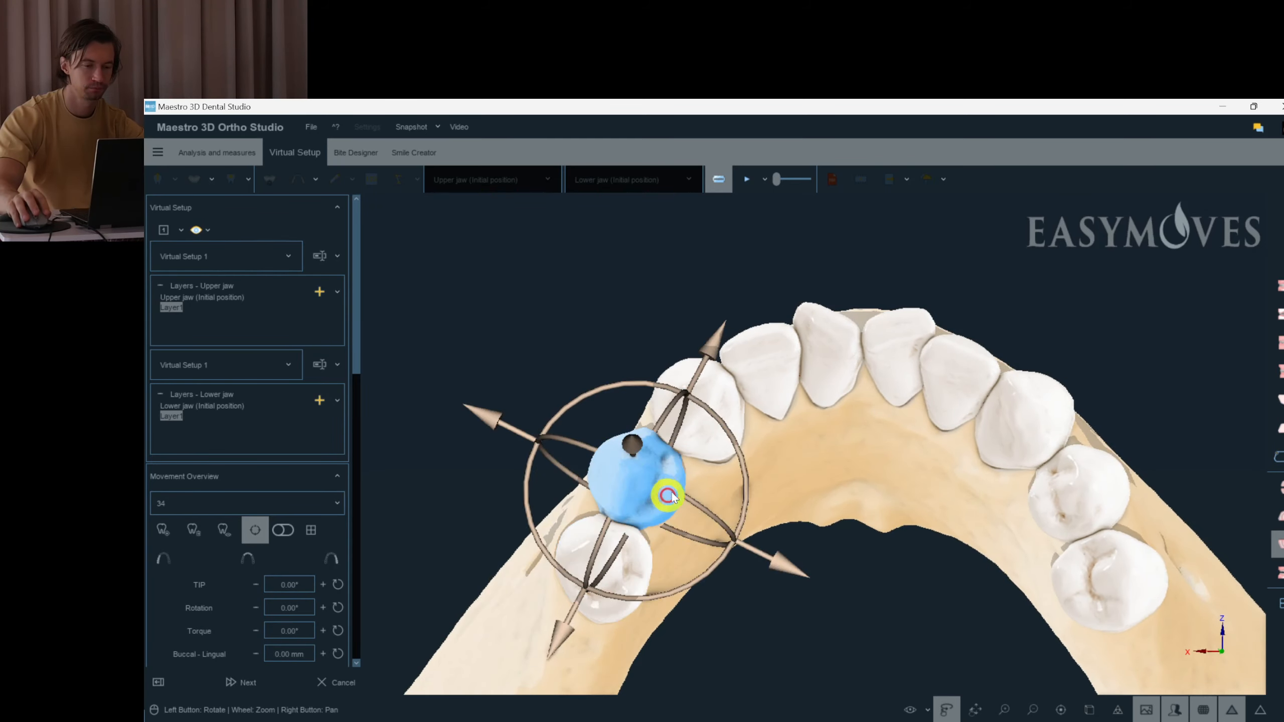
left_click(690, 423)
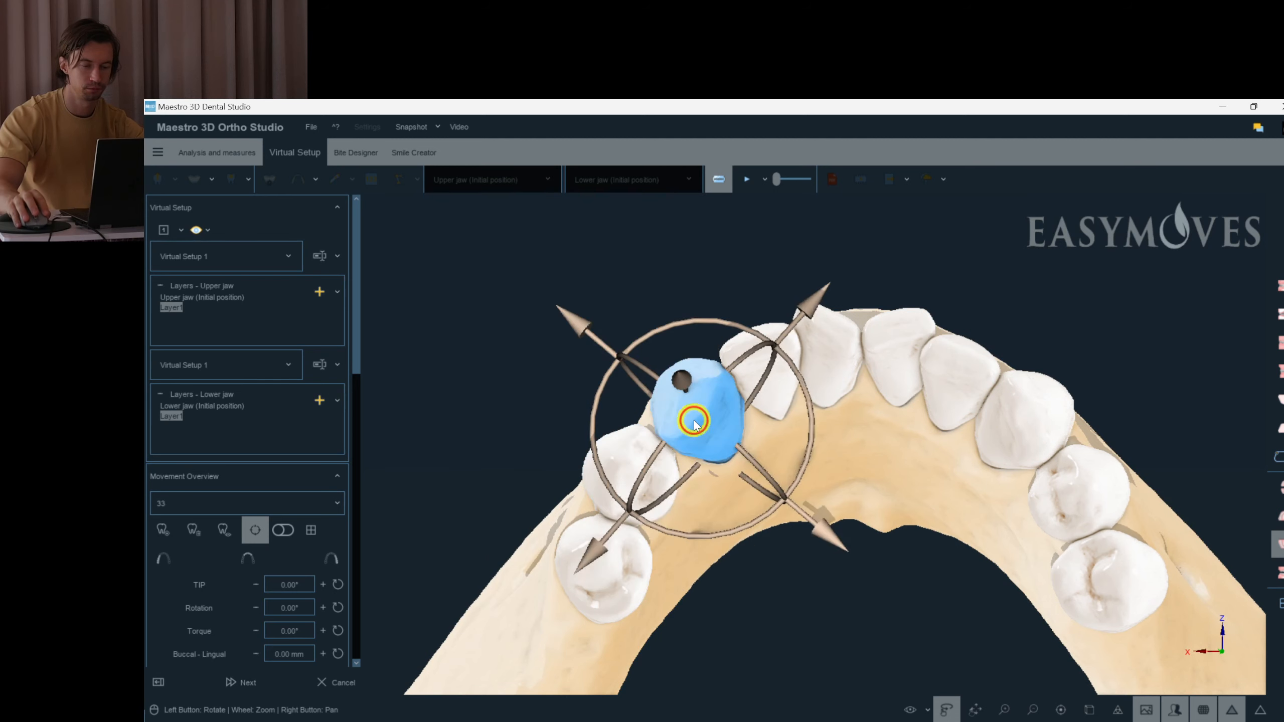
left_click_drag(750, 464, 735, 445)
- Adjust lower incisors 32 and 31, rotating 31 by about -13.1° with about -2° of tip and 7° of torque
left_click(776, 408)
left_click_drag(781, 395, 792, 482)
left_click_drag(837, 442, 833, 472)
left_click(797, 424)
left_click_drag(846, 523, 840, 467)
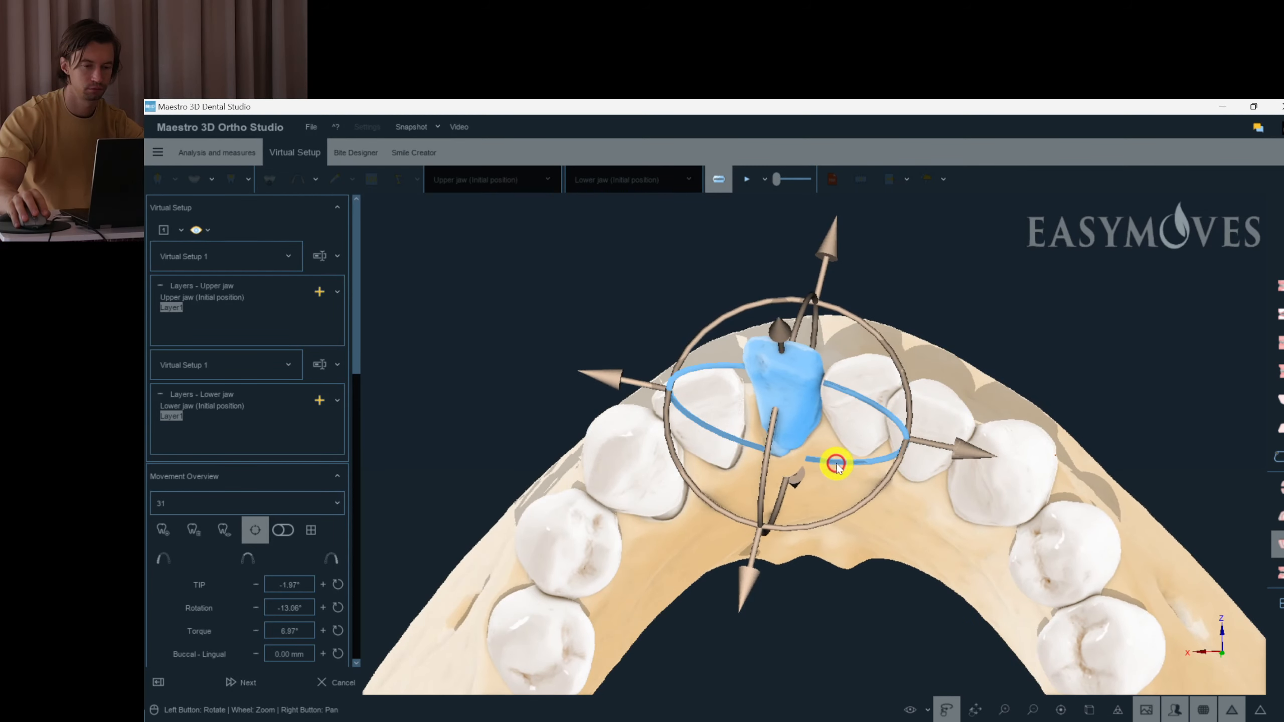
- Rotate lower central incisor 41 by about -11.2° to align it with incisor 31
left_click(883, 424)
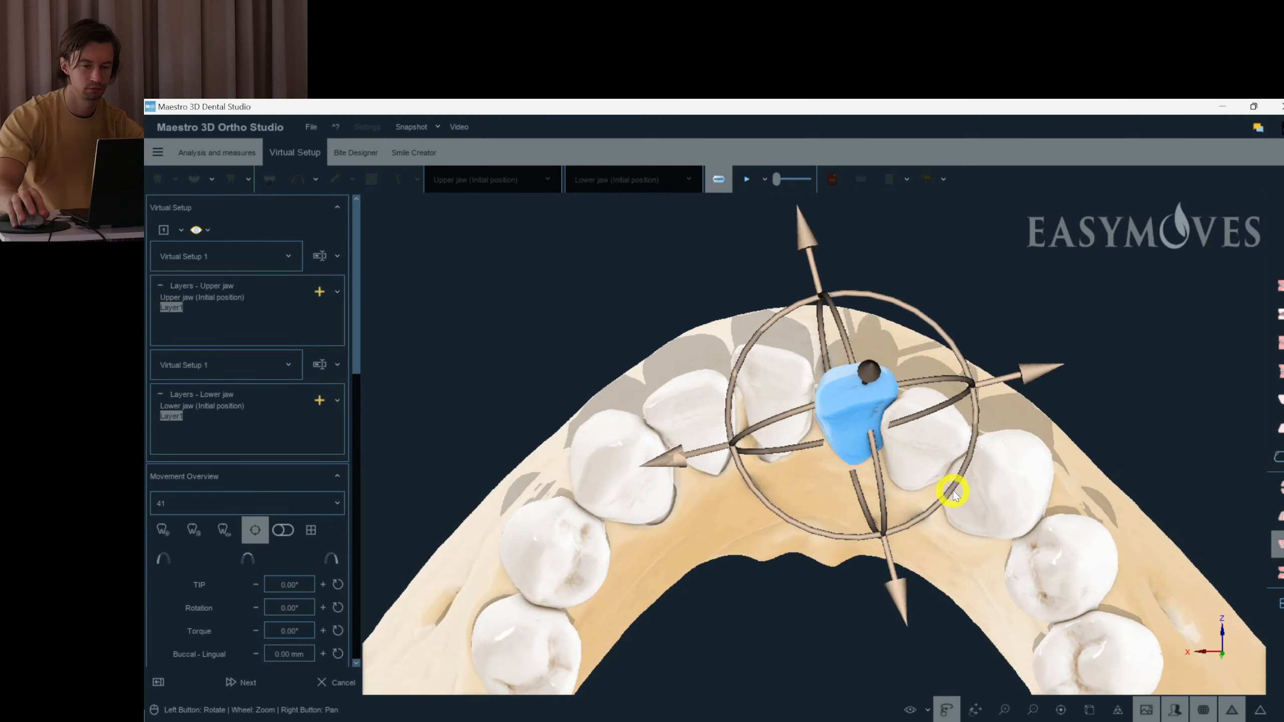
left_click_drag(953, 495, 869, 477)
left_click_drag(920, 443, 963, 422)
left_click(1016, 297)
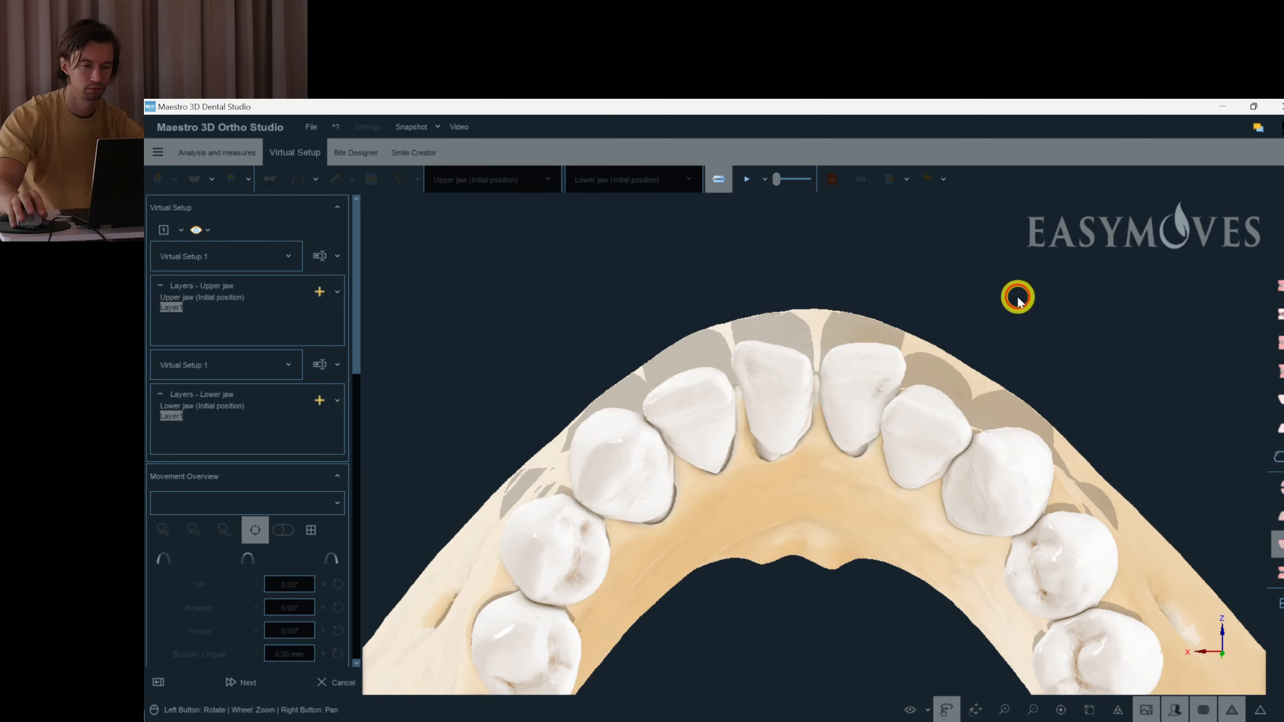
- Inspect the lower front teeth from the labial side and torque canine 33 by about 8.9°
left_click_drag(1016, 298, 990, 357)
left_click_drag(961, 416, 953, 426)
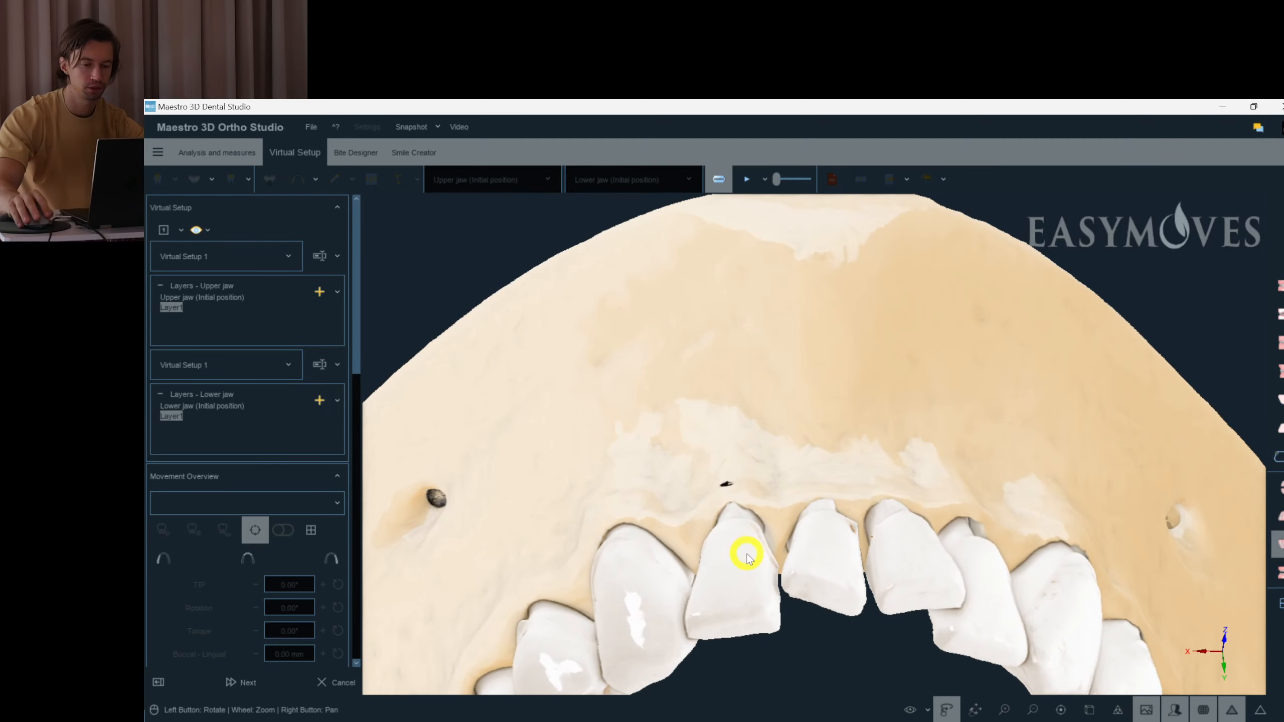
left_click_drag(756, 531, 934, 483)
left_click(713, 499)
left_click(627, 539)
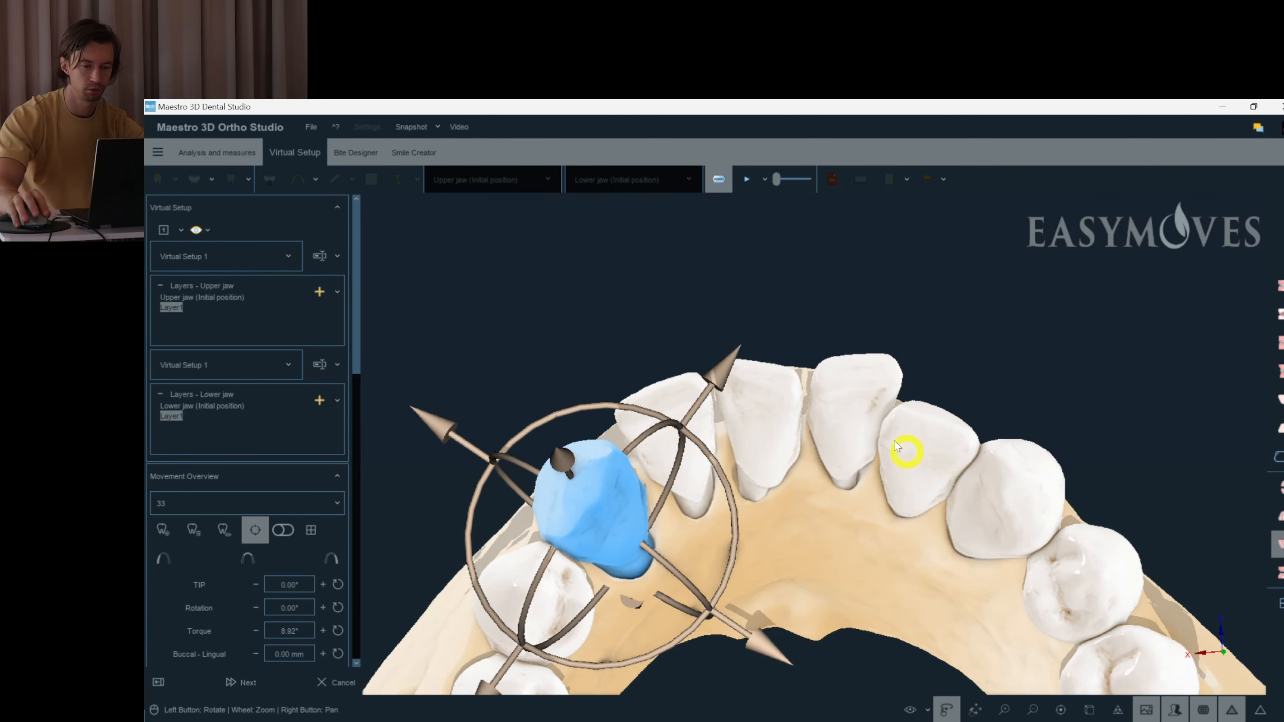
- Adjust the inclination of lower front teeth 41, 42 and 43 one after another
left_click(854, 411)
left_click_drag(854, 411, 969, 435)
left_click(929, 480)
left_click(975, 540)
left_click_drag(974, 540, 1038, 497)
left_click_drag(1024, 546, 1017, 526)
- Tip lower premolar 45 by about 1.6° and refine the torque of canine 43
left_click(1020, 627)
mouse_move(1022, 627)
left_mouse_down()
mouse_move(1027, 597)
mouse_move(1020, 627)
left_mouse_up()
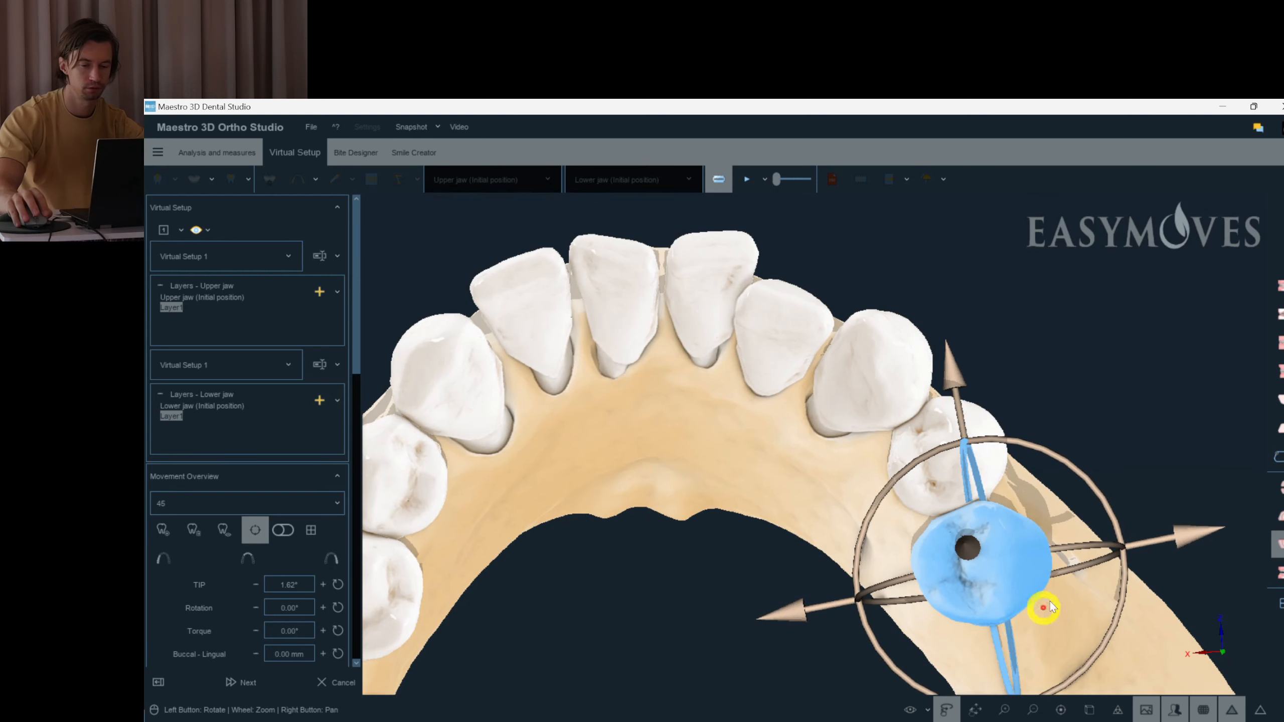
left_click_drag(1075, 571, 1087, 567)
left_click_drag(903, 424, 894, 387)
left_click(891, 399)
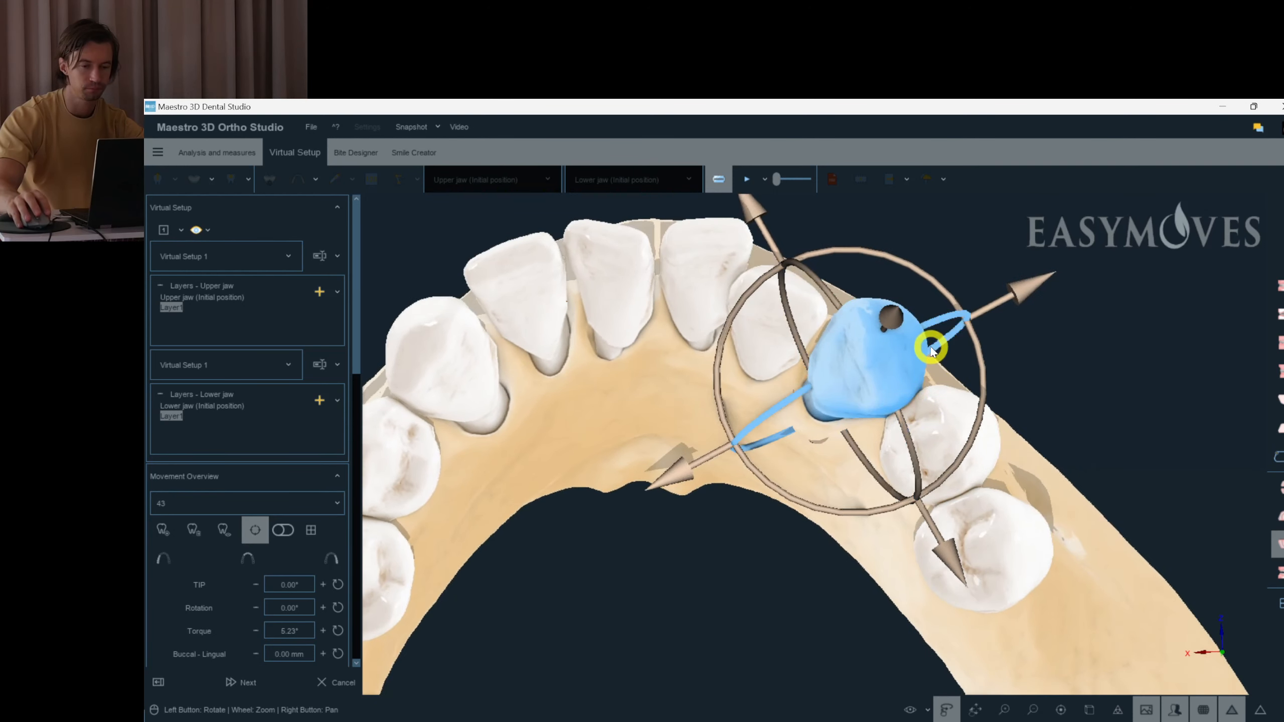
- Adjust lower lateral incisor 42 to about -3.7° tip, -4.2° rotation and 11.3° torque
left_click_drag(794, 335, 826, 380)
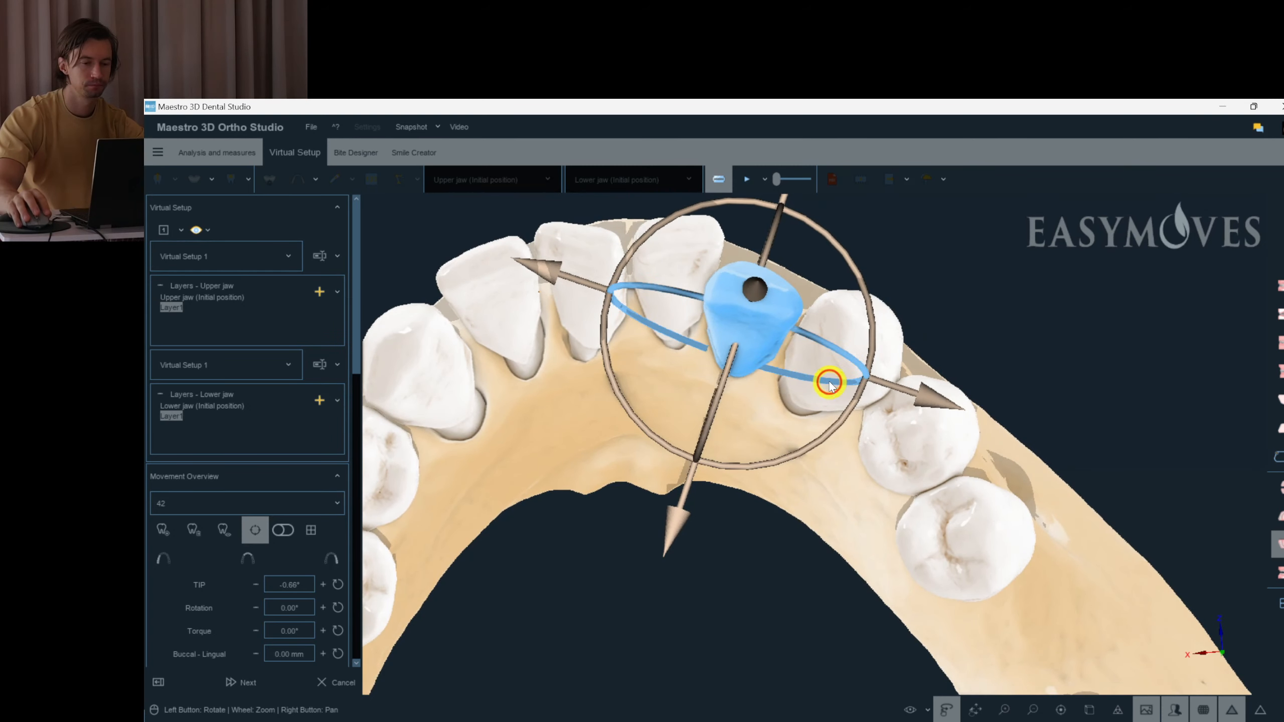
left_click_drag(713, 430, 718, 419)
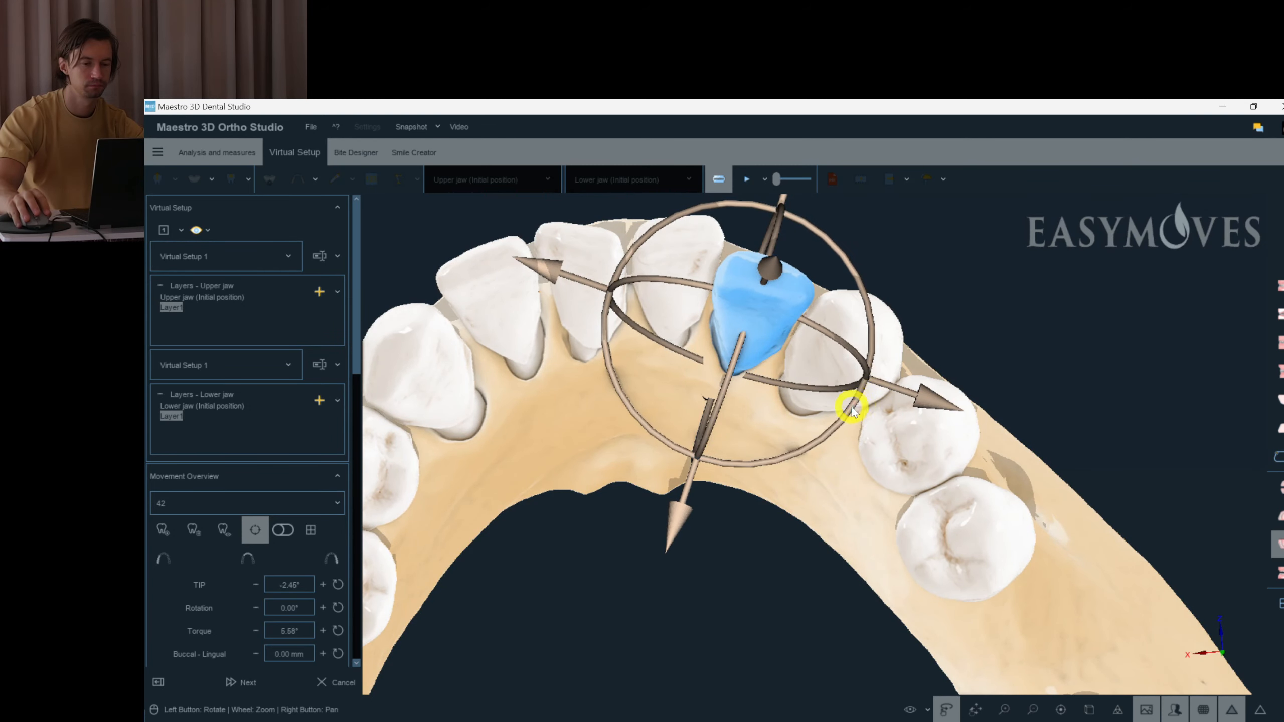
left_click_drag(852, 408, 835, 425)
left_click(914, 287)
left_click_drag(914, 287, 848, 407)
left_click(840, 441)
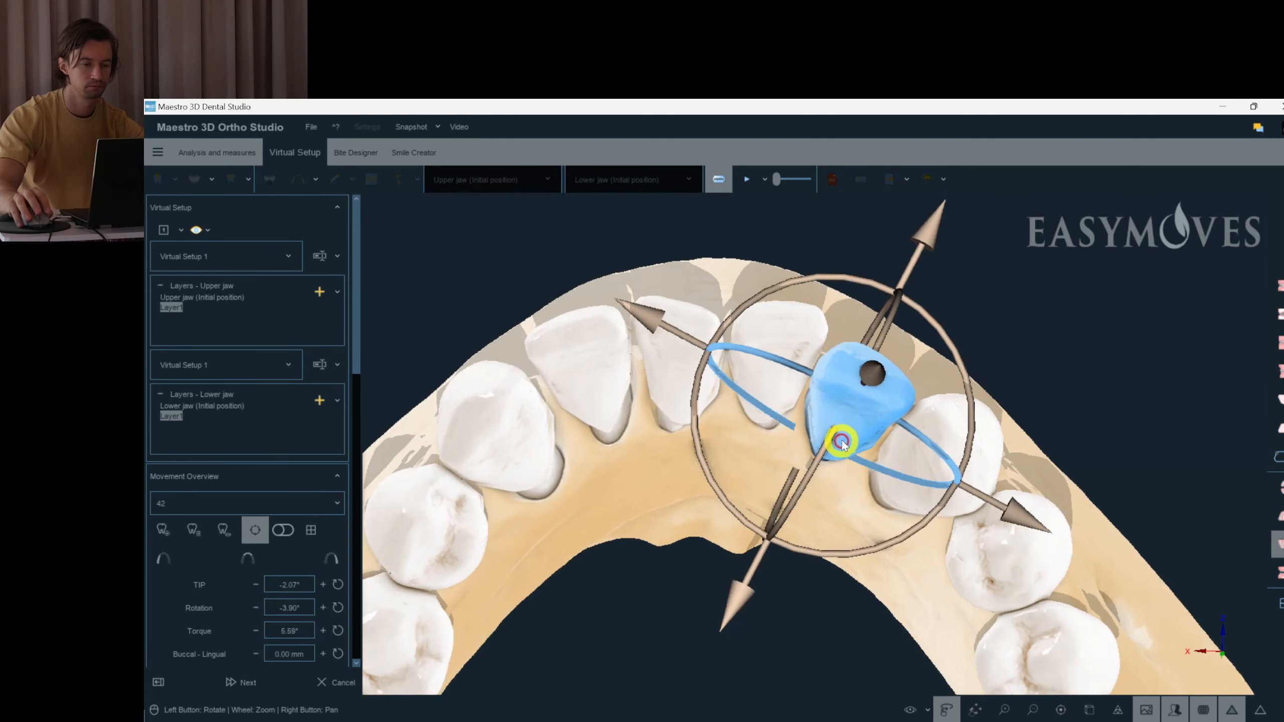
left_click_drag(804, 493, 916, 441)
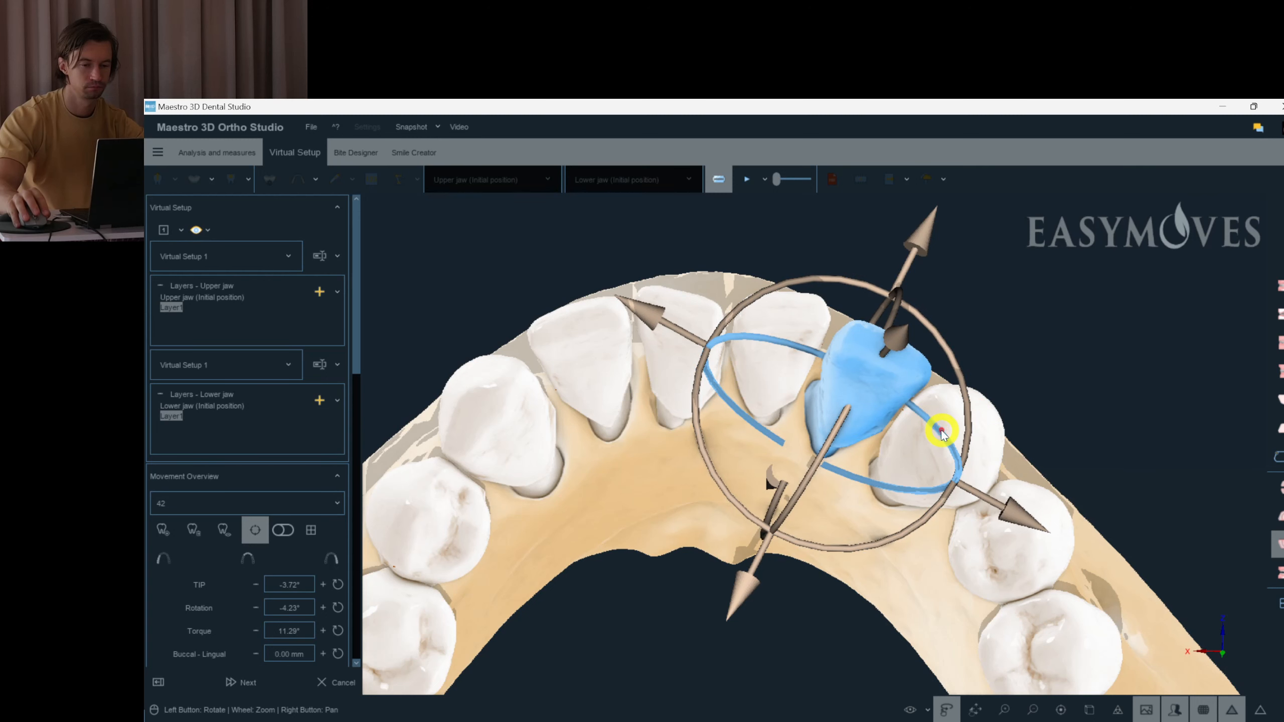
- Increase the torque of lower central incisor 41 to about 10.1° and view the aligned lower front teeth
left_click(819, 363)
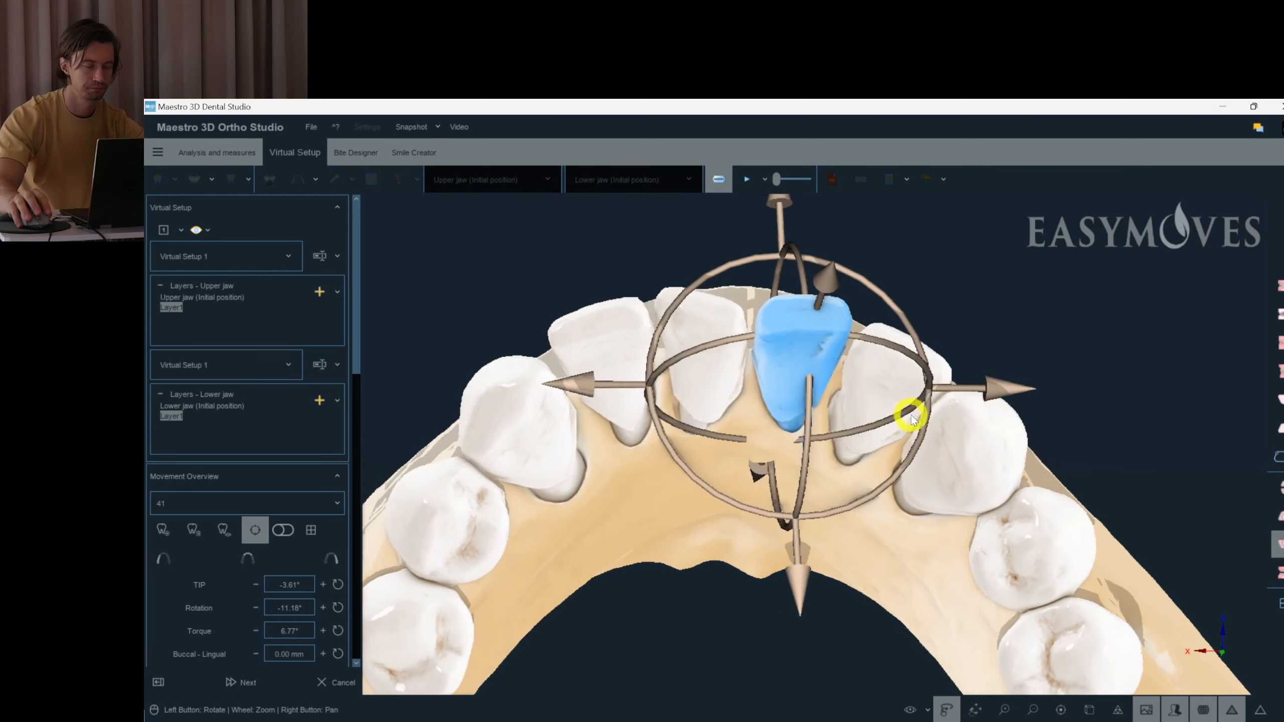
left_click_drag(833, 462, 852, 458)
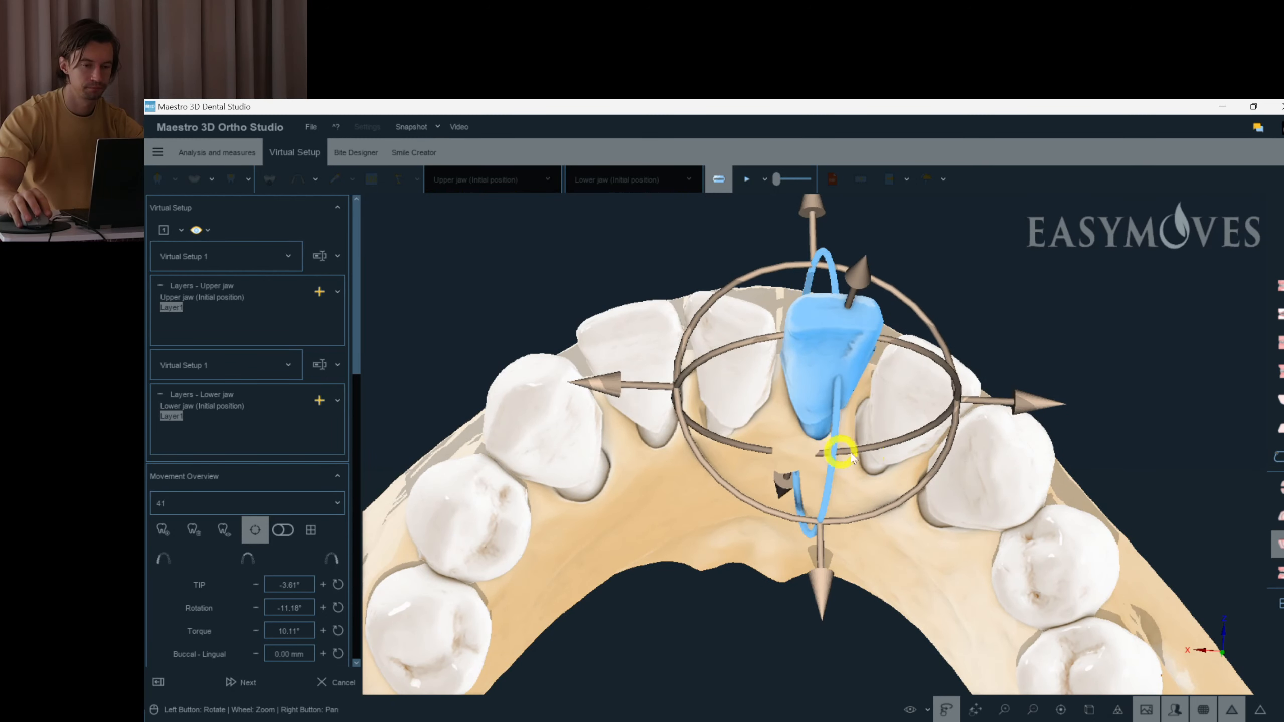
left_click_drag(936, 475, 1052, 354)
left_click(1093, 314)
left_click_drag(1002, 289, 941, 370)
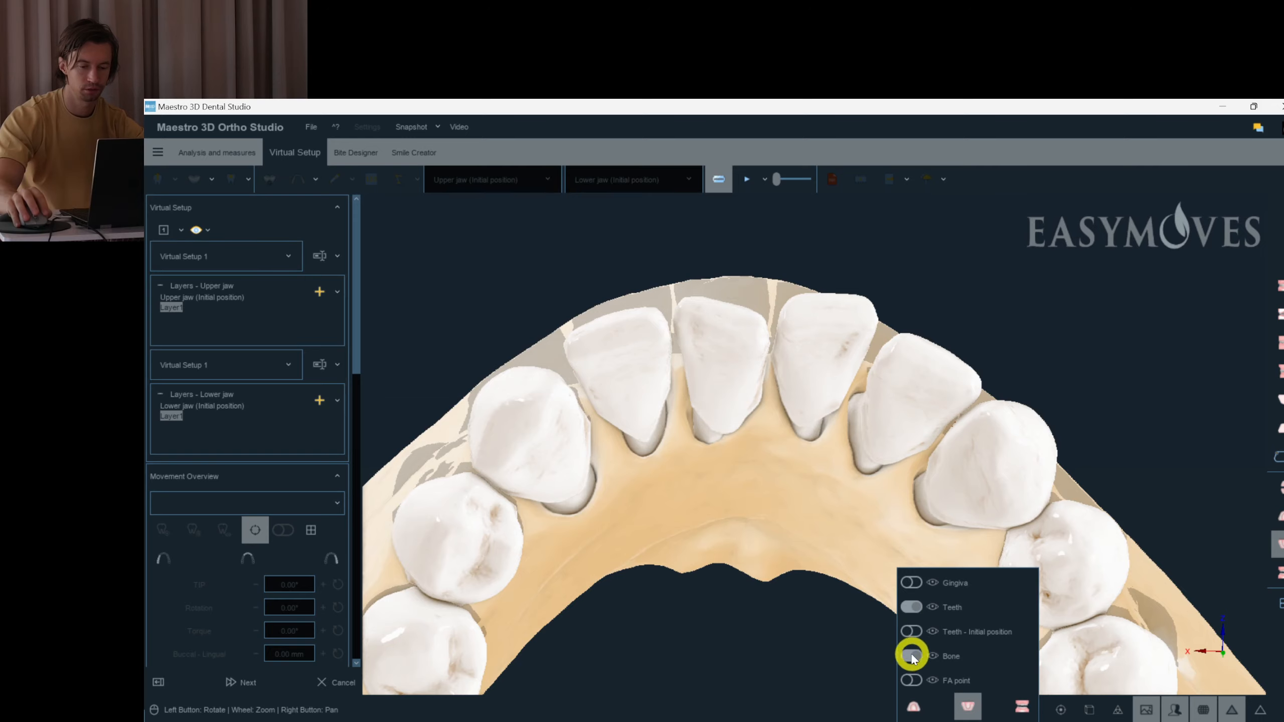
- Hide the bone to examine the root alignment of the lower front teeth, and show the bone again
left_click(912, 657)
left_click_drag(745, 594, 828, 615)
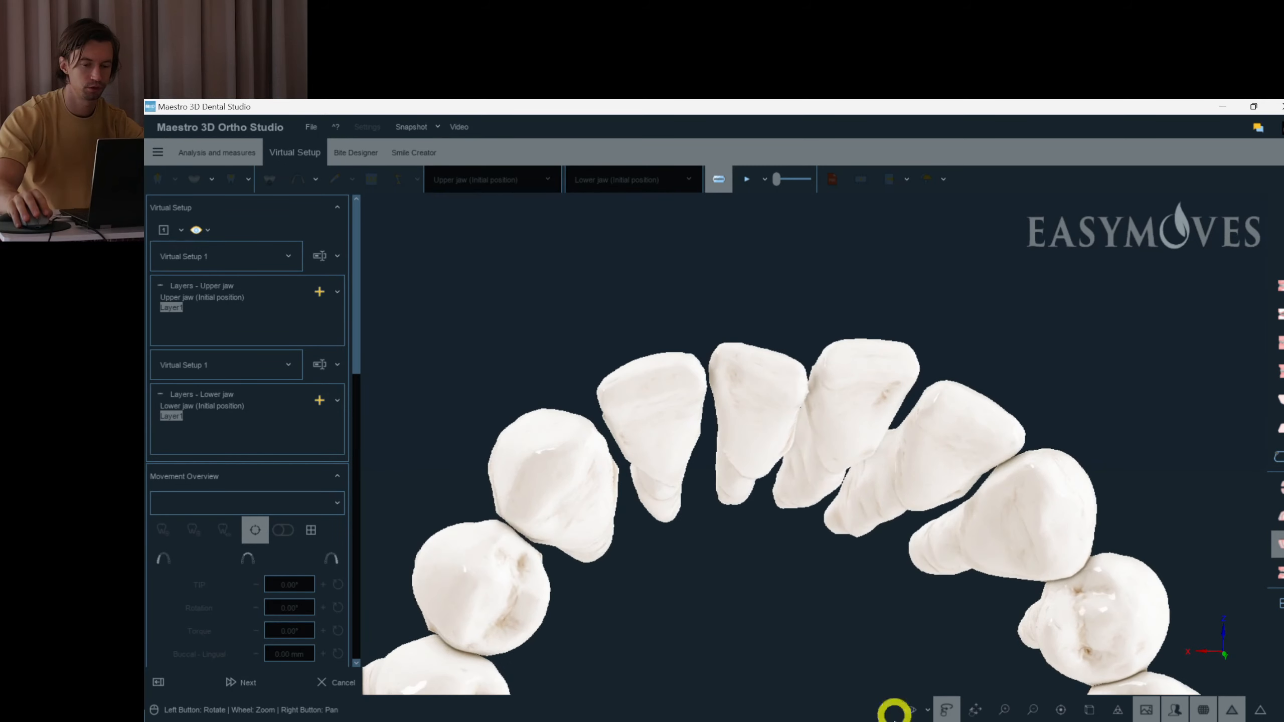
left_click(927, 713)
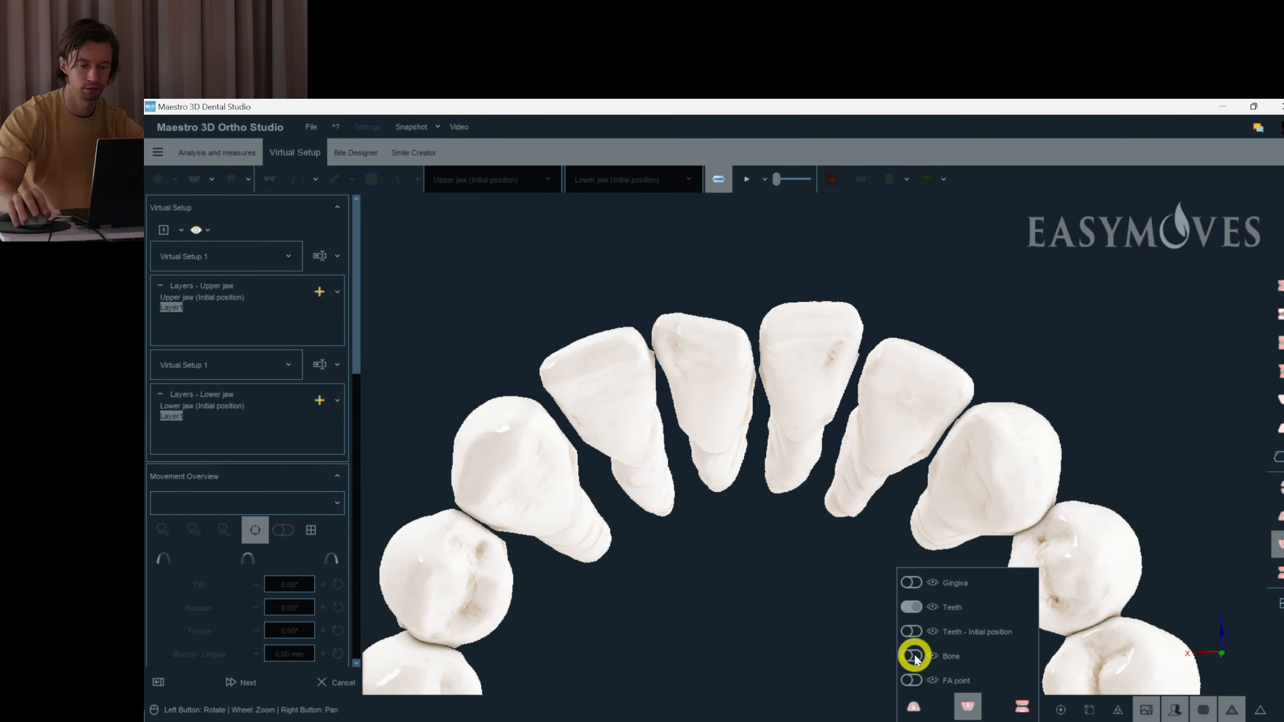
left_click(912, 656)
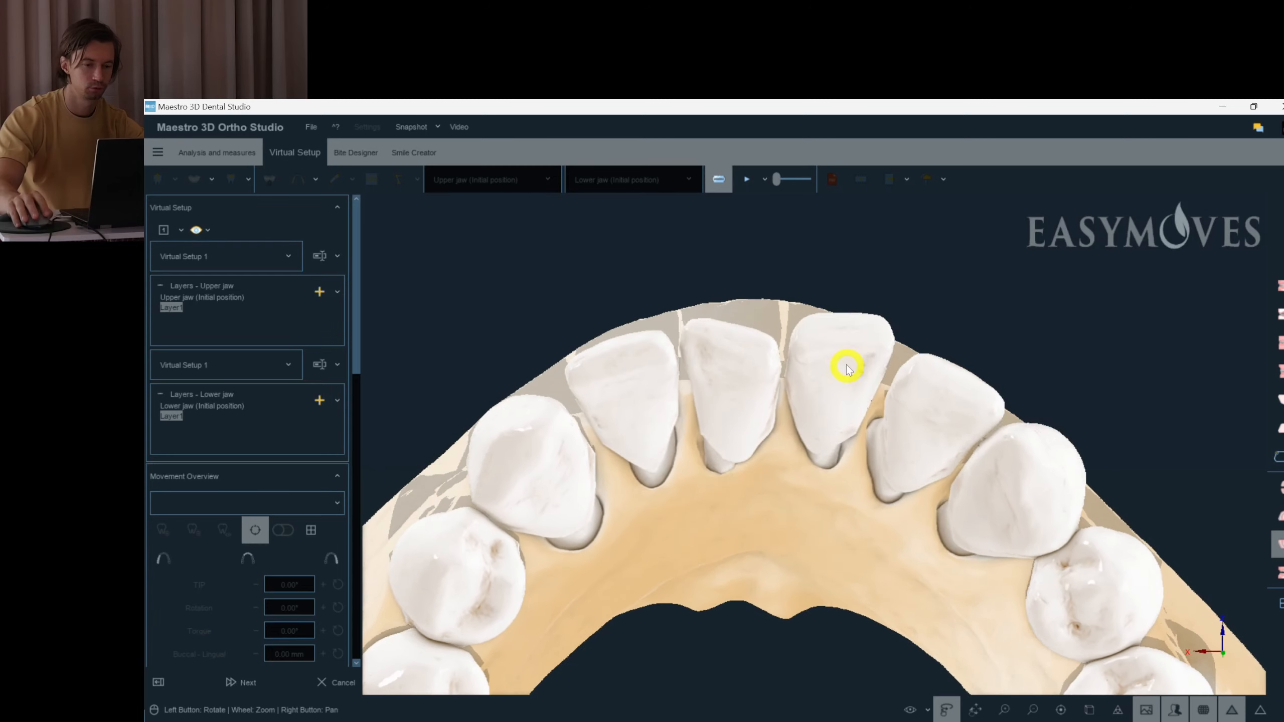
- Adjust lower central incisor 41 to about -4.3° tip, -13.3° rotation and 12.0° torque
left_click(848, 370)
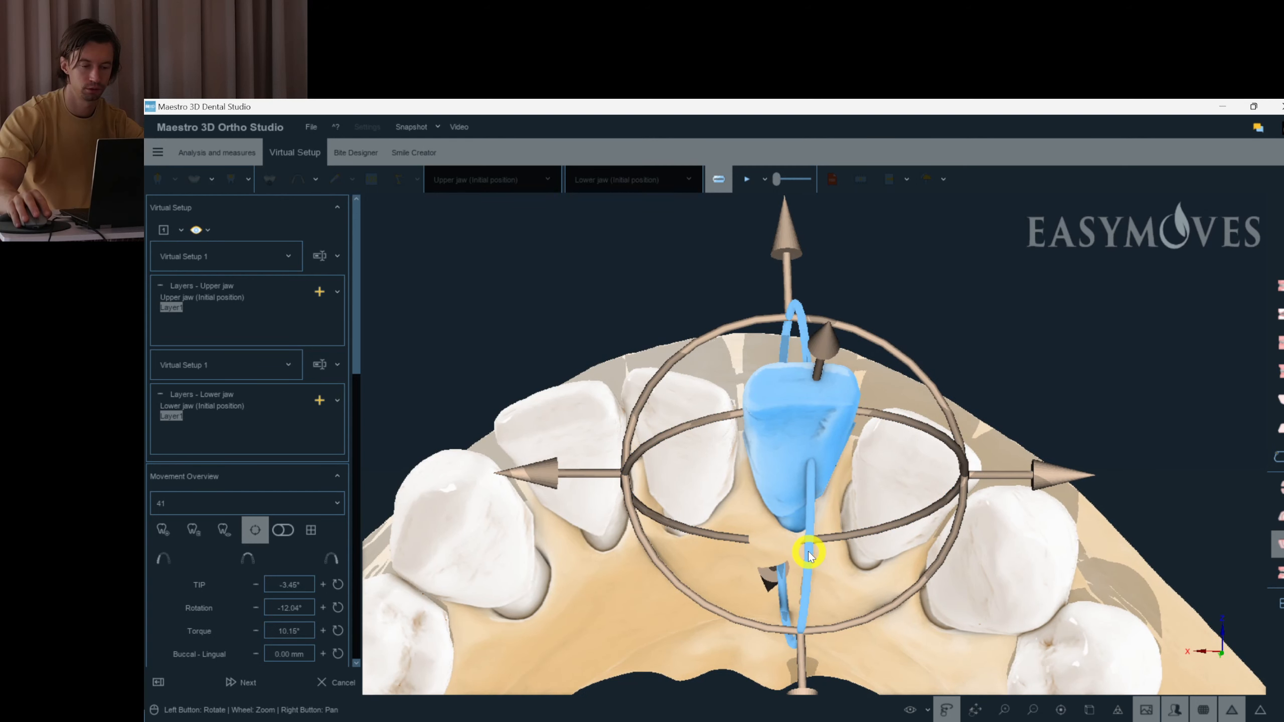
left_click_drag(810, 554, 810, 547)
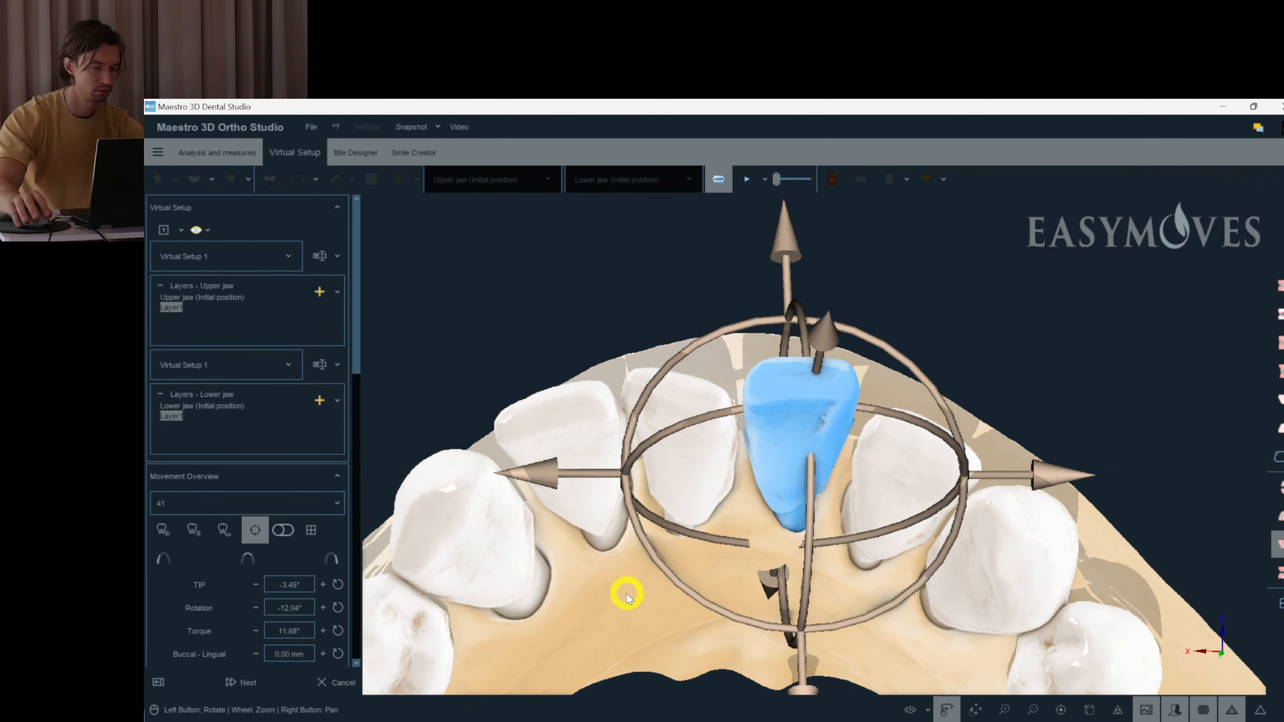
left_click_drag(626, 595, 393, 602)
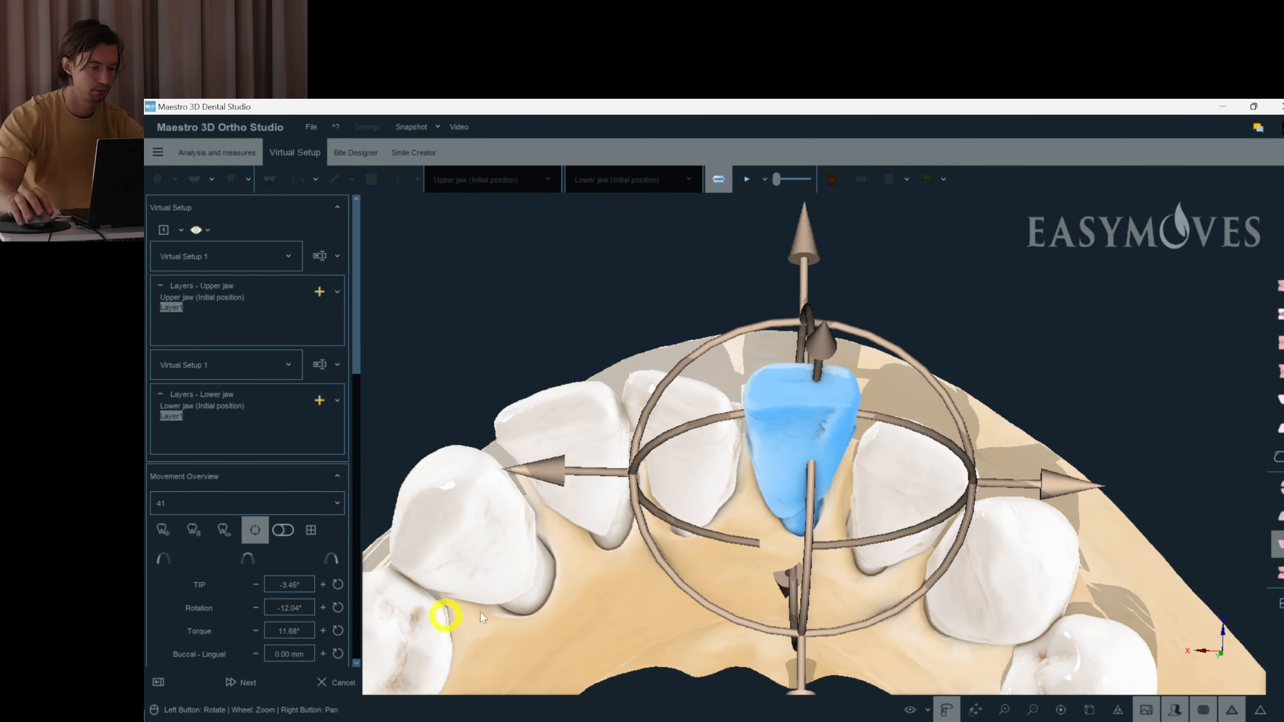
left_click_drag(728, 582, 812, 564)
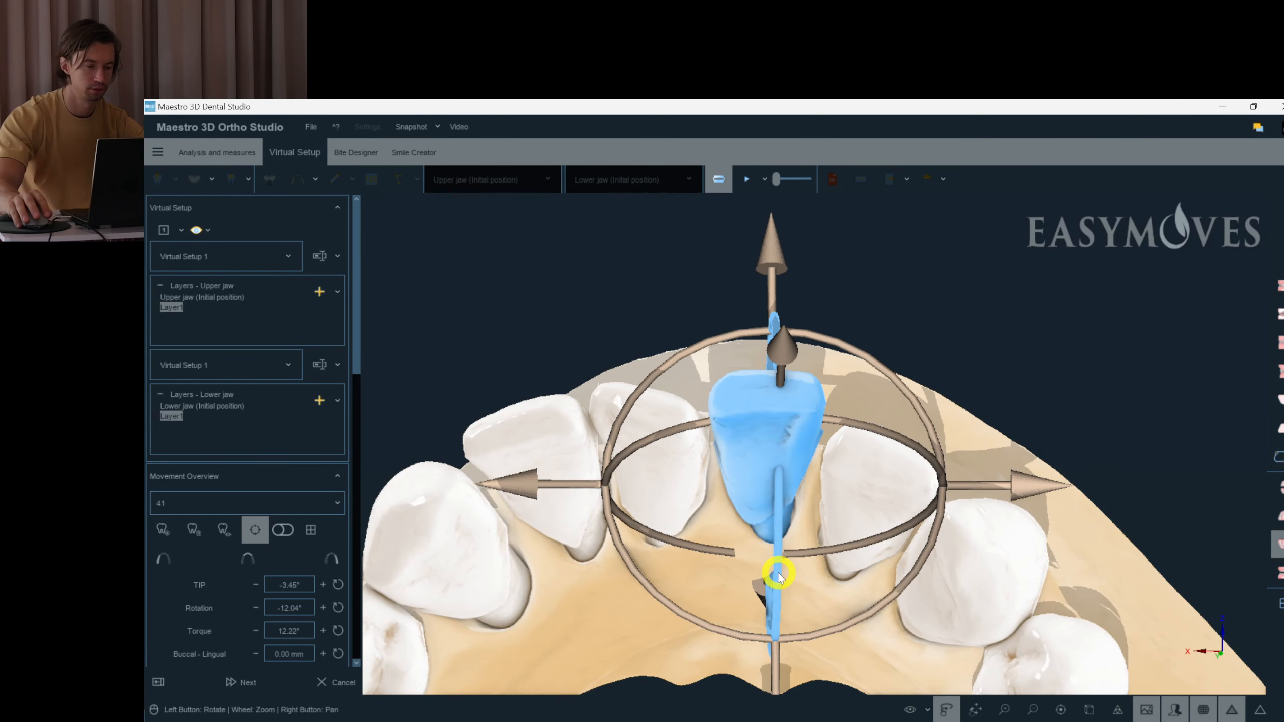
left_click_drag(932, 580, 903, 579)
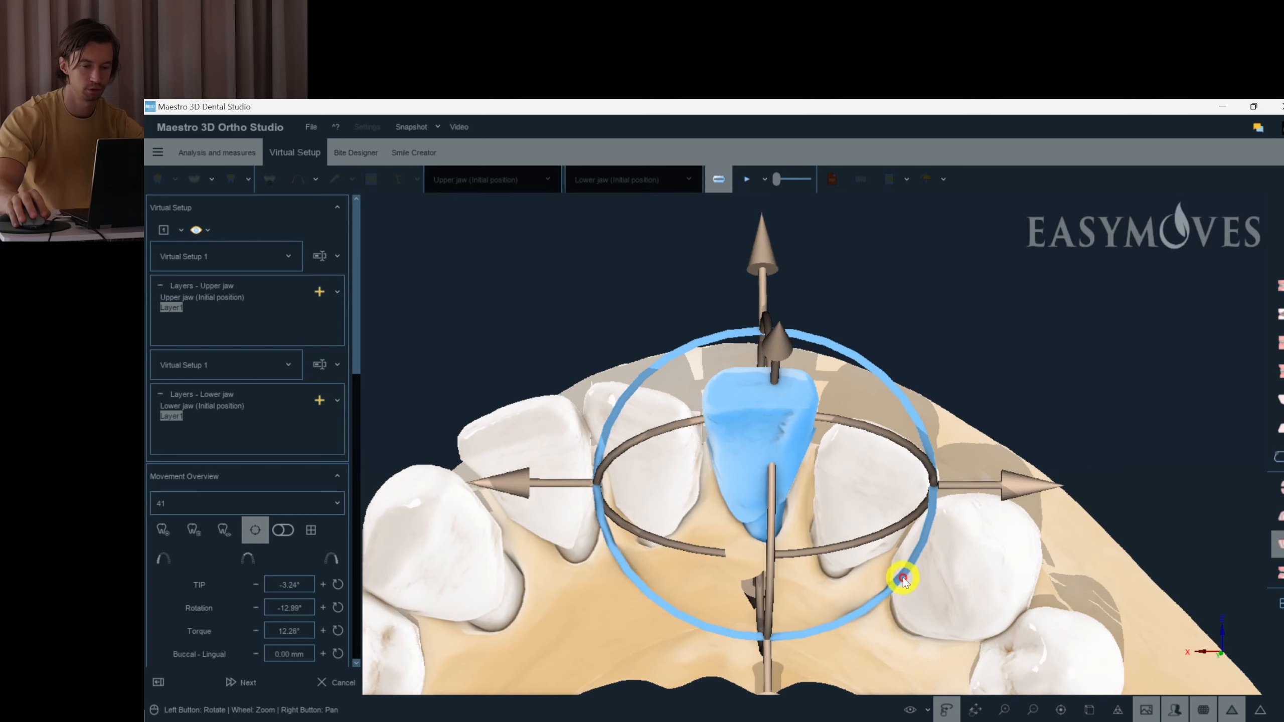
left_click_drag(835, 549, 837, 551)
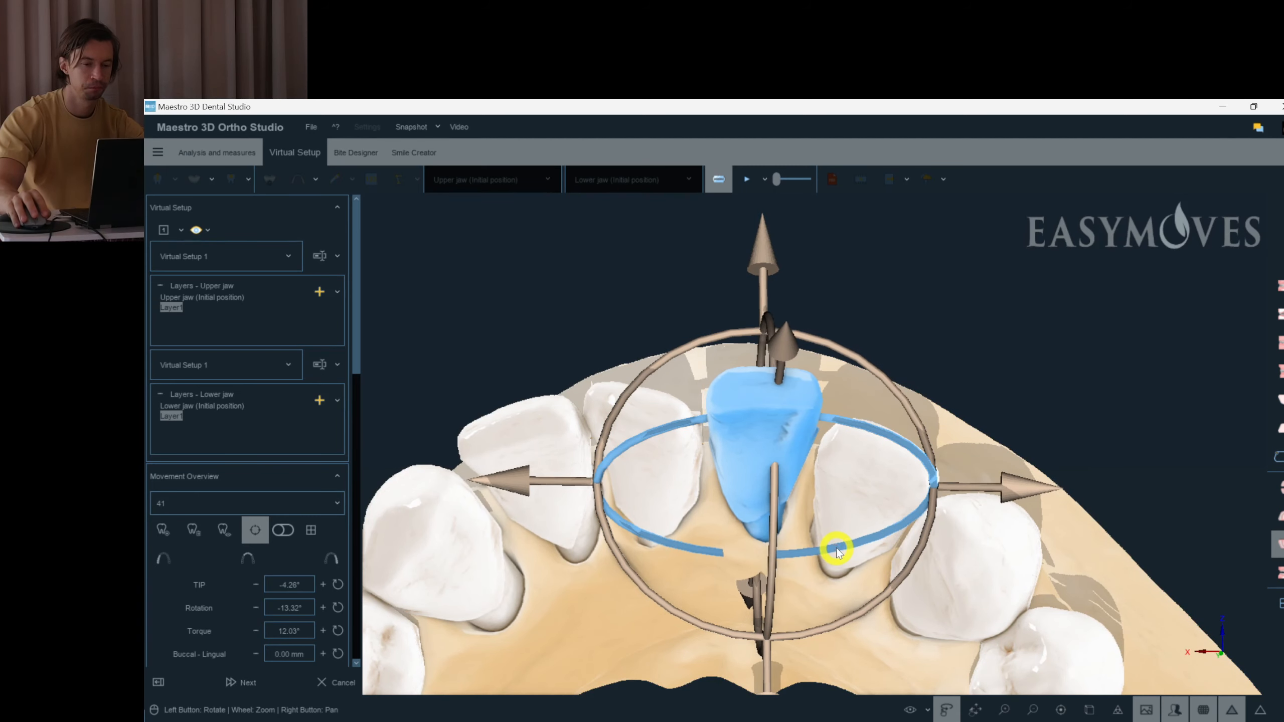
- Rotate lower central incisor 31 to about -14.3° and increase its torque
left_click(621, 475)
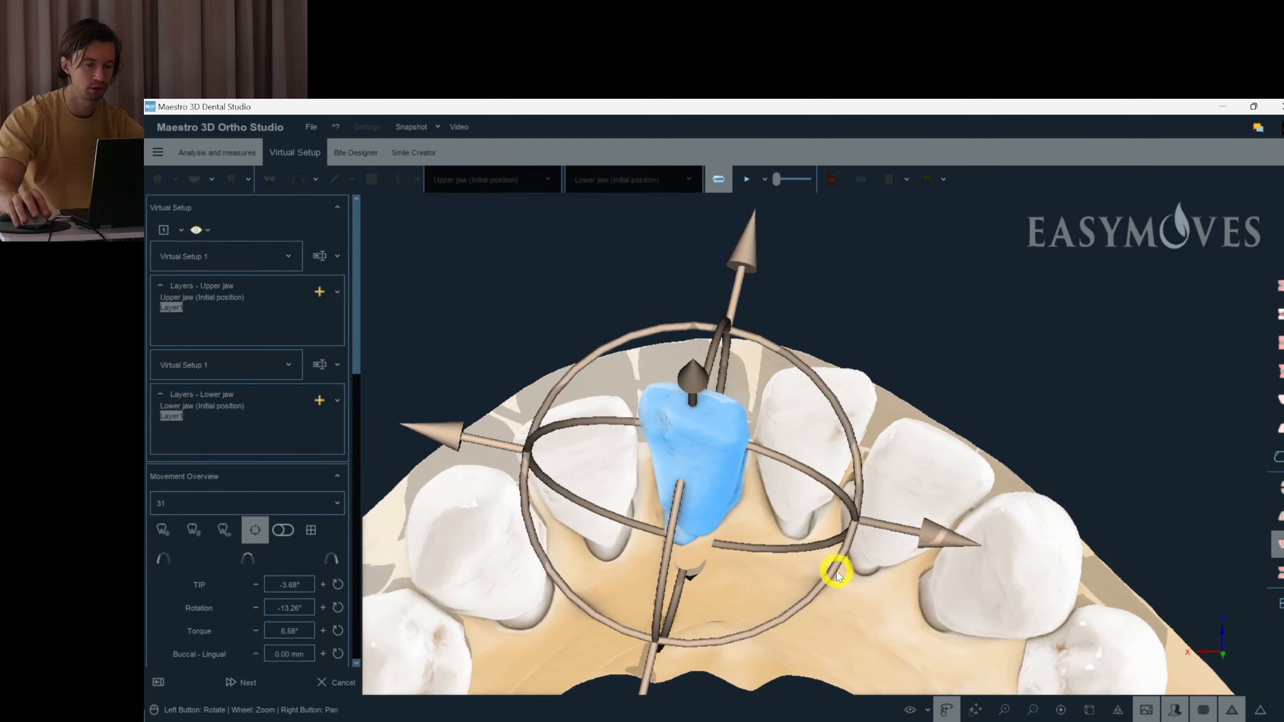
left_click_drag(833, 572, 826, 579)
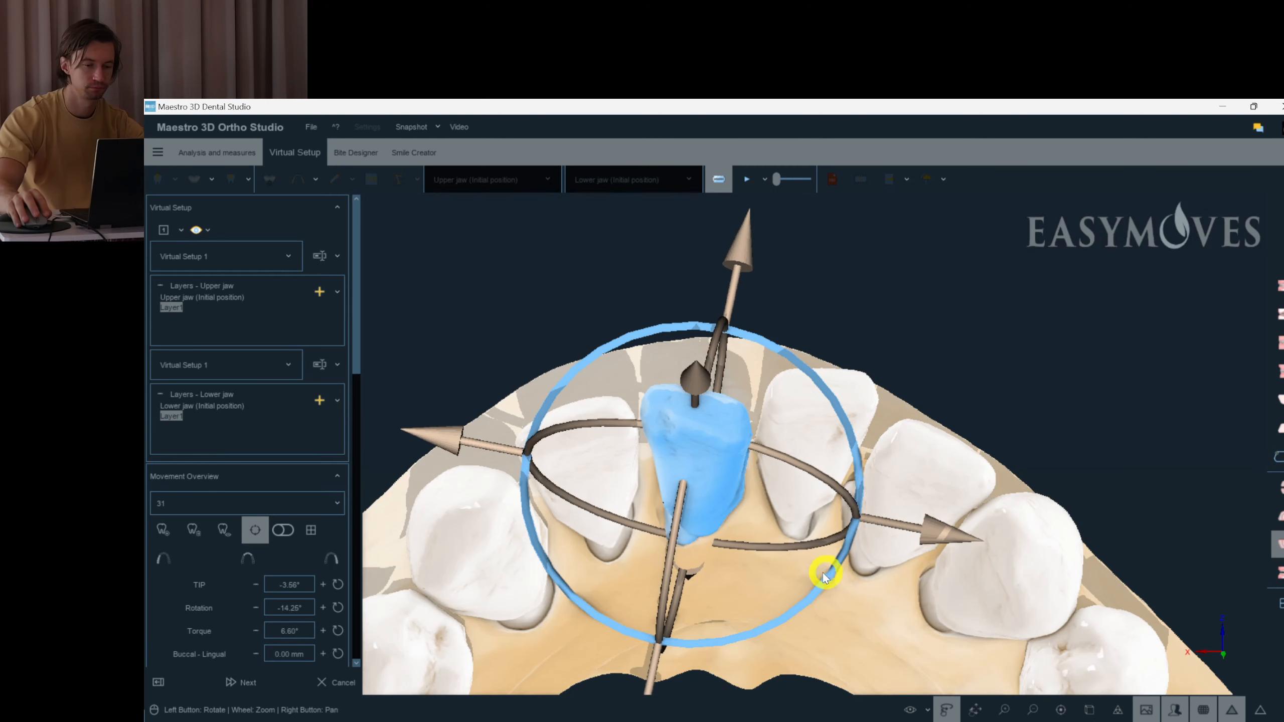
left_click_drag(670, 565, 671, 557)
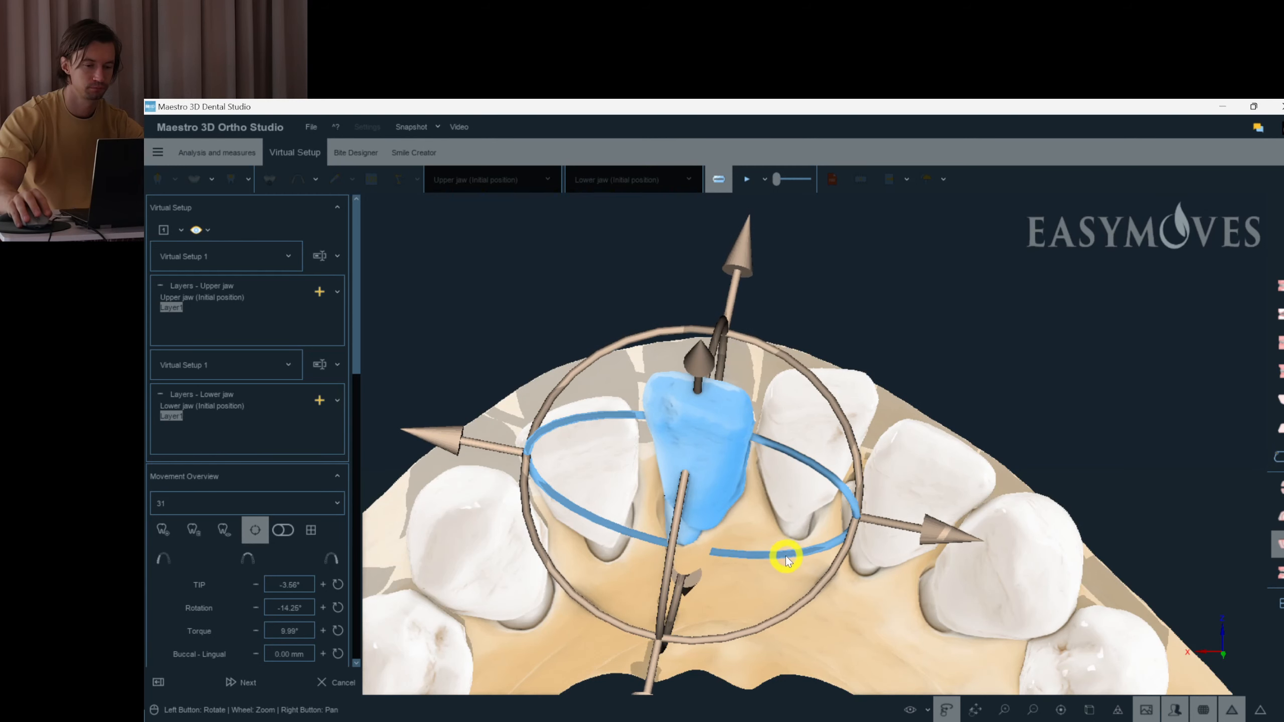
- Tip lower lateral incisor 32 to about -4.8°
left_click(576, 505)
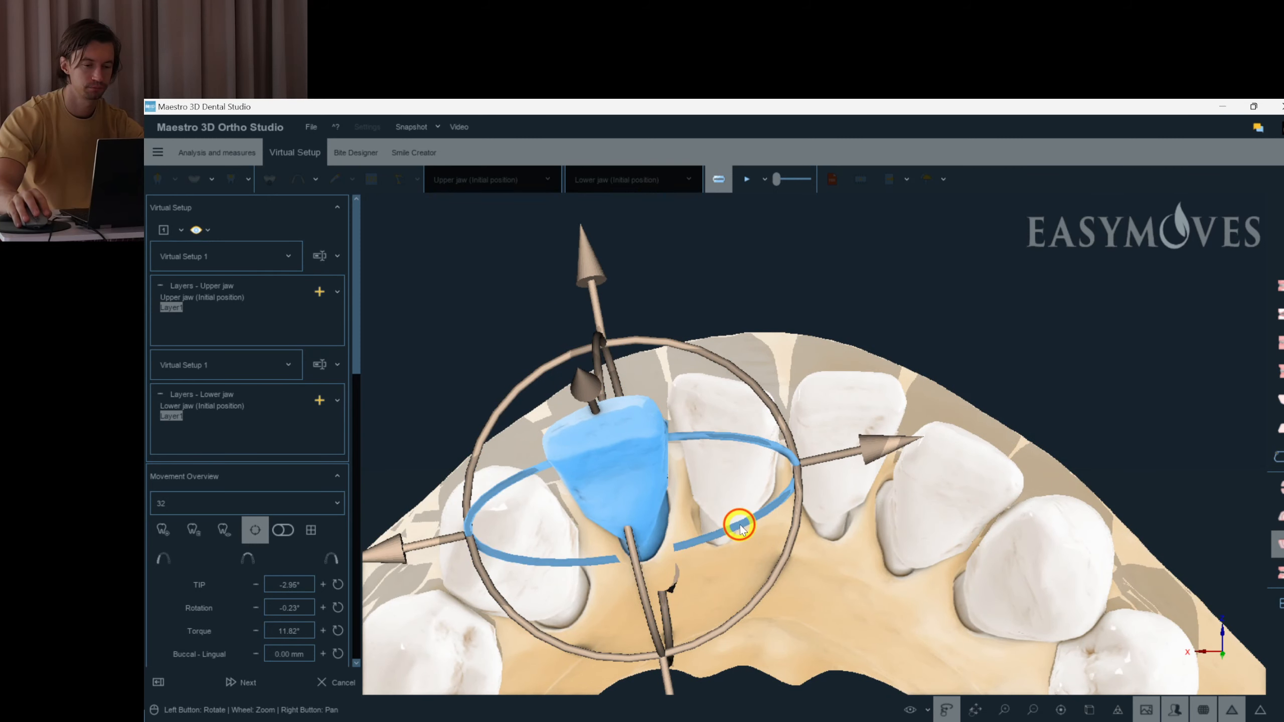
left_click_drag(739, 528, 737, 527)
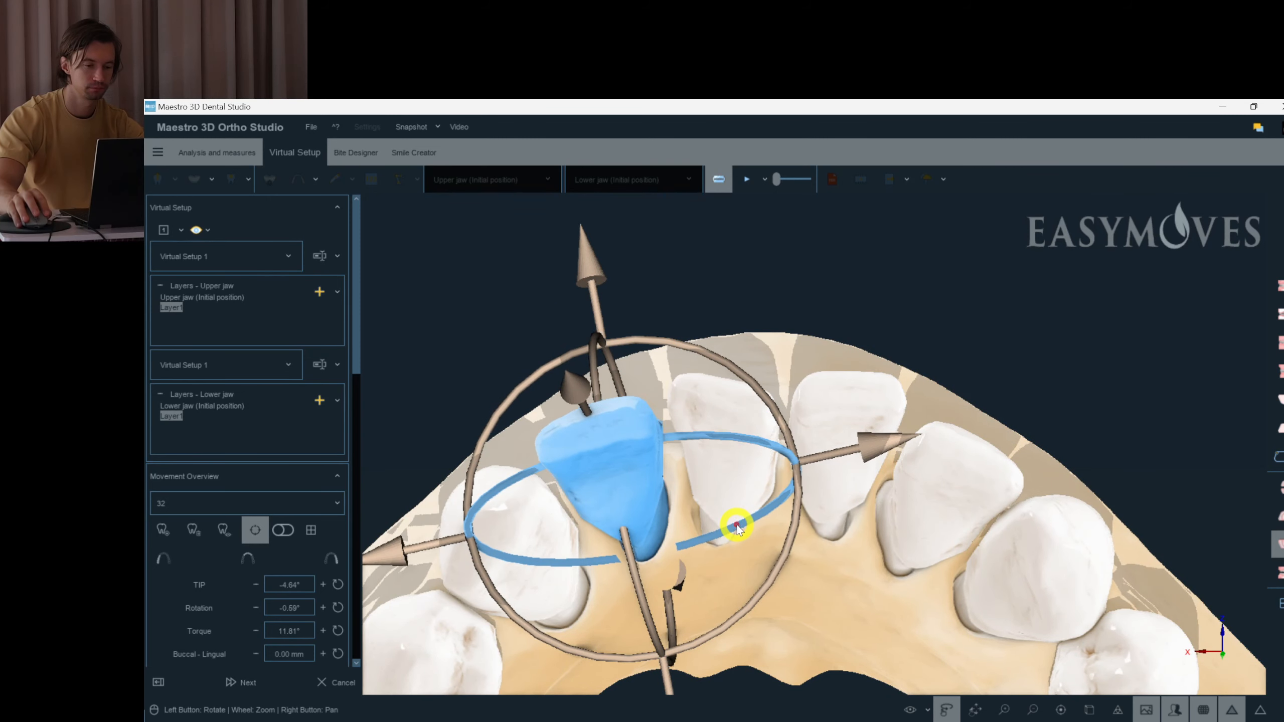
left_click(553, 553)
- Refine lower central incisor 31 to about -6.4° tip, -12.4° rotation and 12.5° torque
left_click(746, 447)
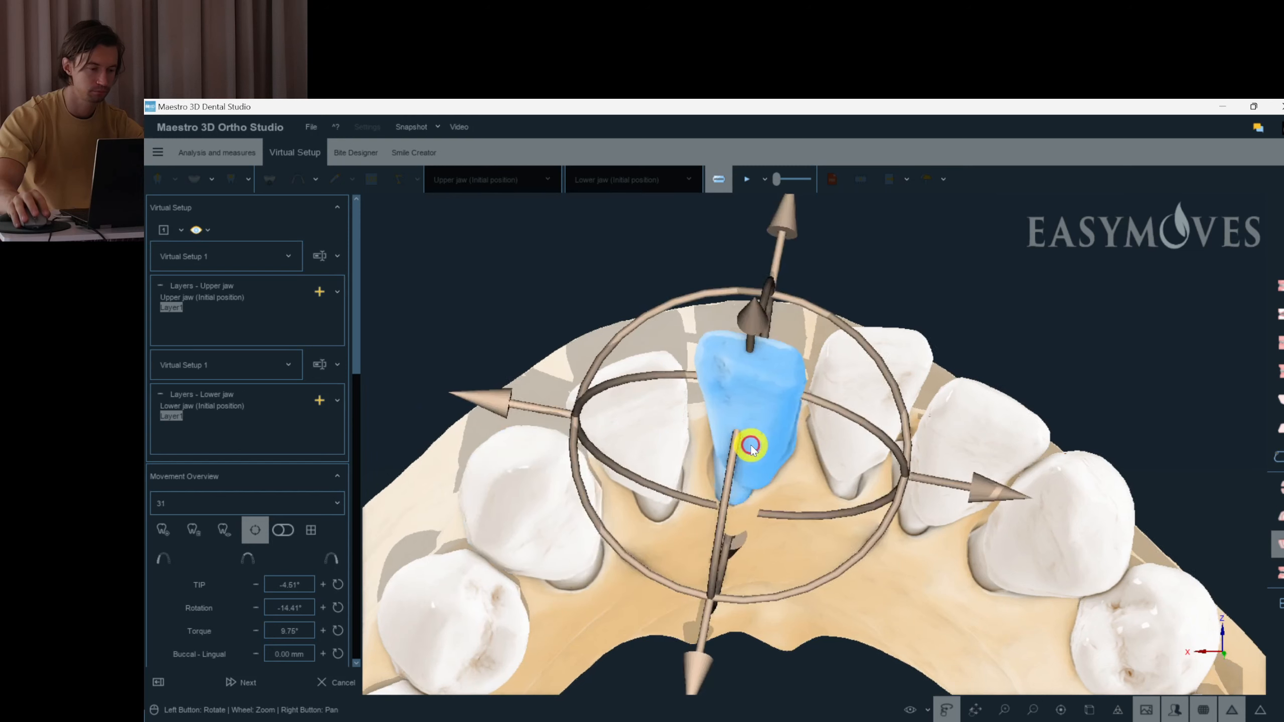
left_click_drag(725, 519, 721, 510)
left_click_drag(816, 526, 874, 553)
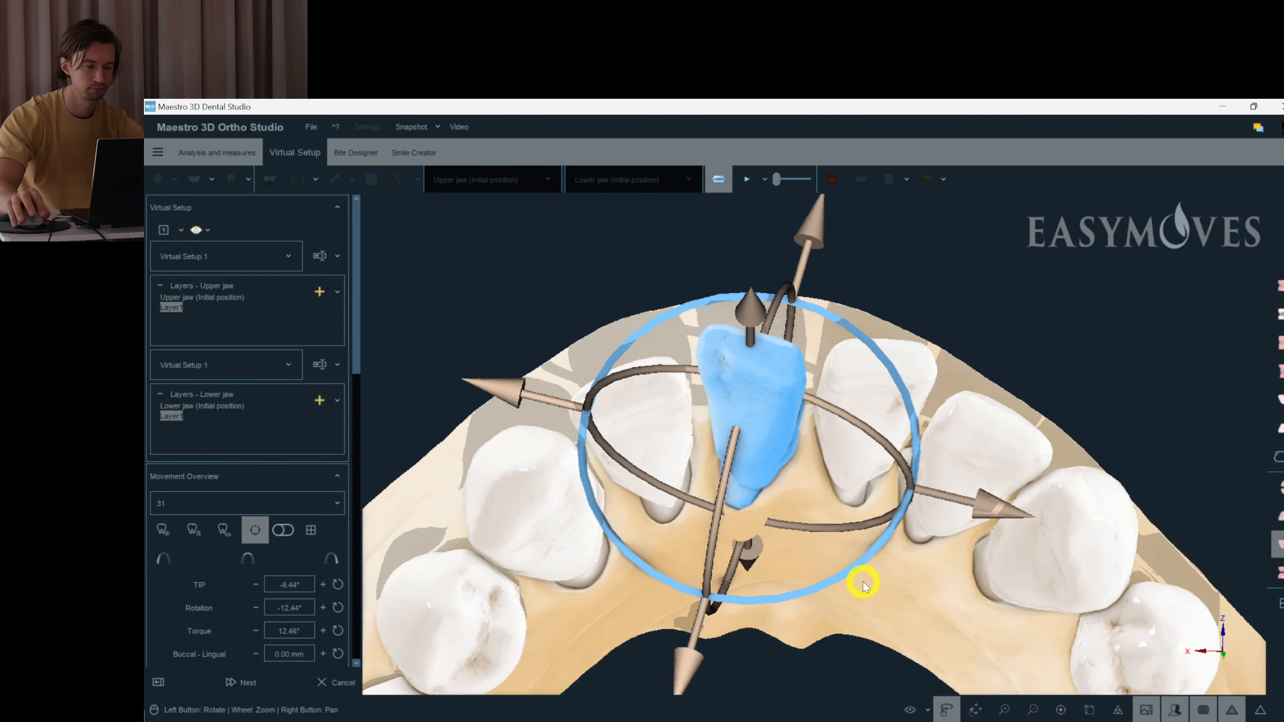
- Increase the torque of lower premolar 34 to about 3.4°
left_click(427, 564)
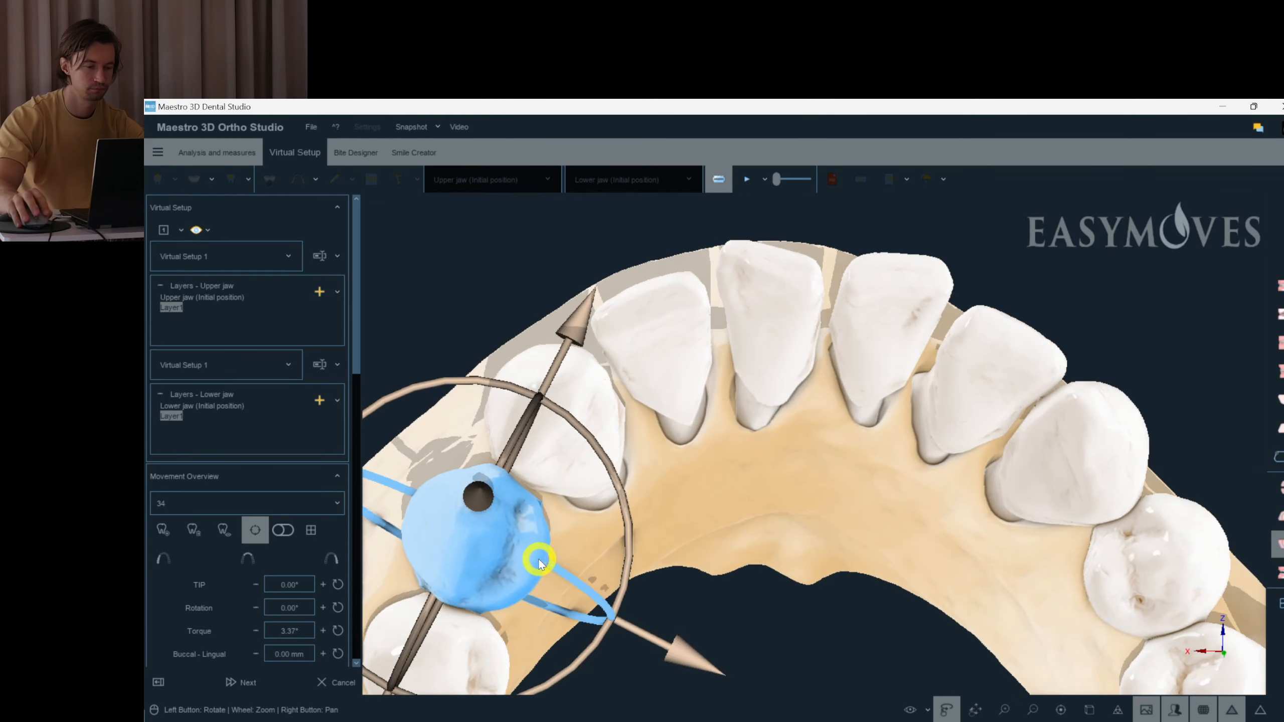
left_click_drag(574, 571, 460, 618)
right_click_drag(507, 600, 521, 553)
left_click_drag(485, 566, 588, 488)
- Adjust lower premolar 35 to about -7.4° tip, -6.4° rotation and 7.4° torque
left_click(564, 507)
left_click_drag(570, 561, 656, 499)
left_click_drag(601, 446, 602, 483)
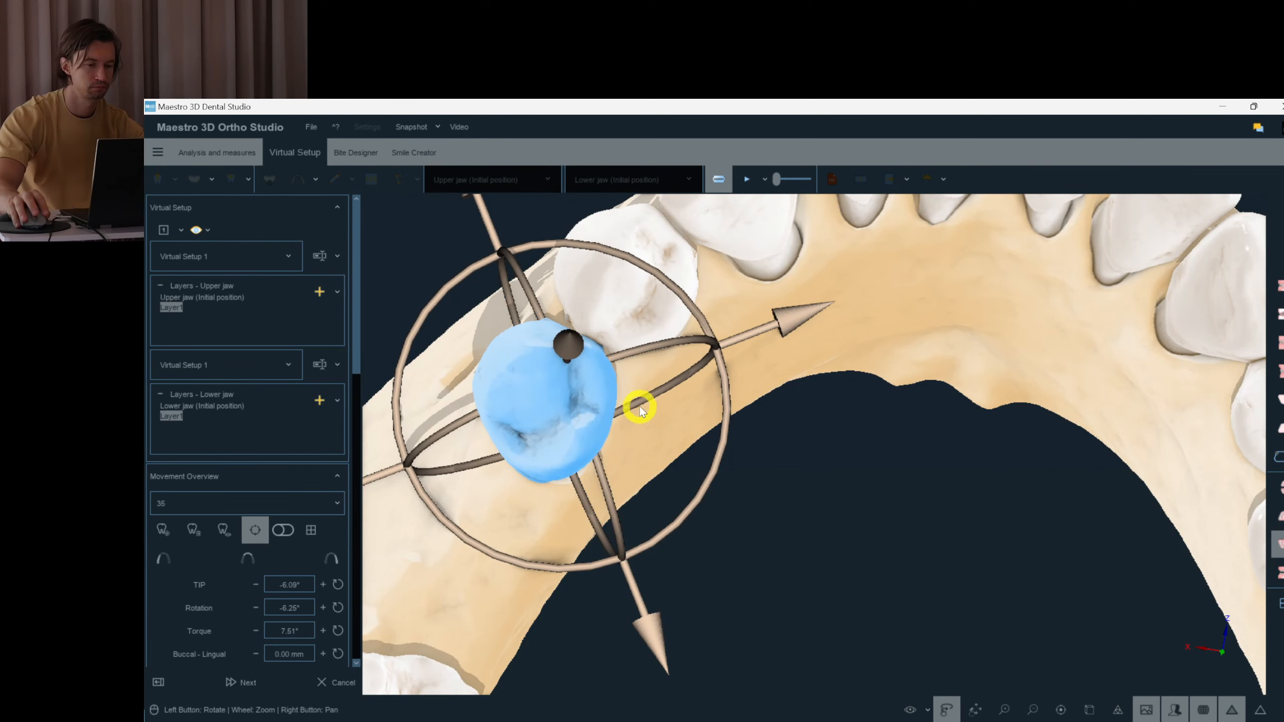
left_click_drag(636, 403, 741, 506)
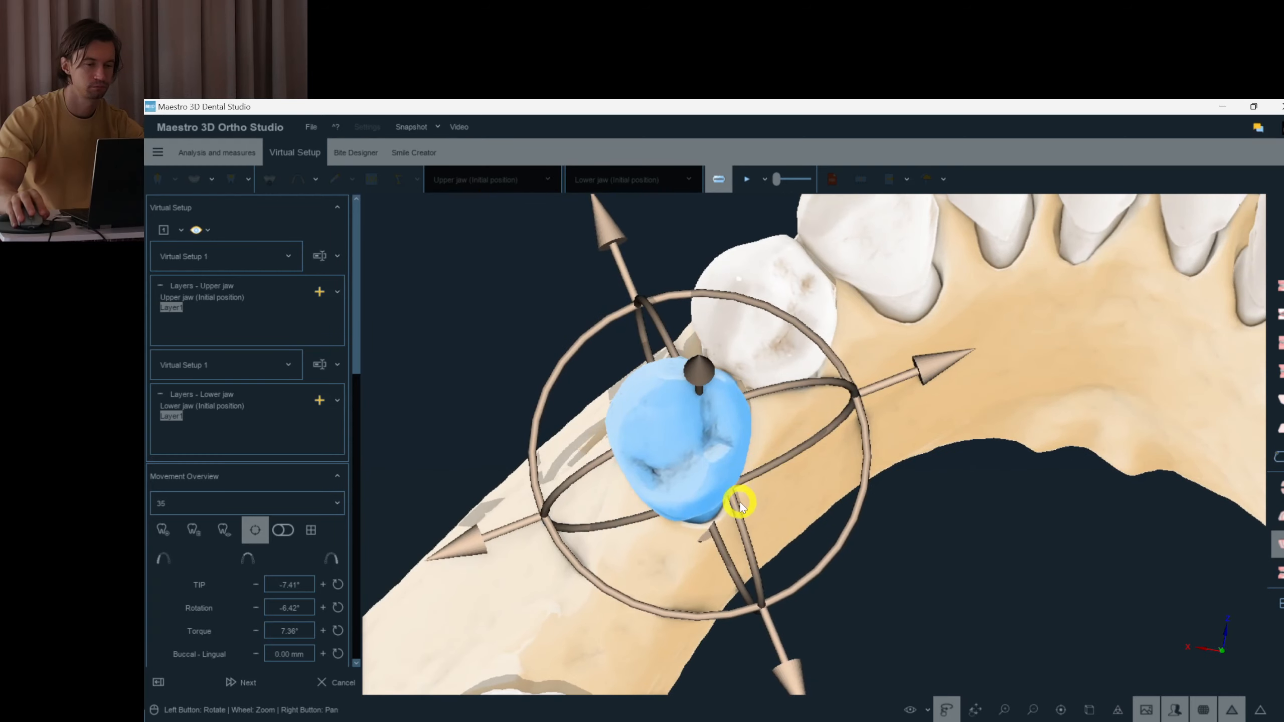
left_click_drag(742, 554, 805, 572)
left_click_drag(779, 620, 917, 554)
- Inspect the lower jaw from the front and side, and tip molar 47 to about -10.8°
right_click(829, 611)
right_click(890, 536)
left_click(848, 525)
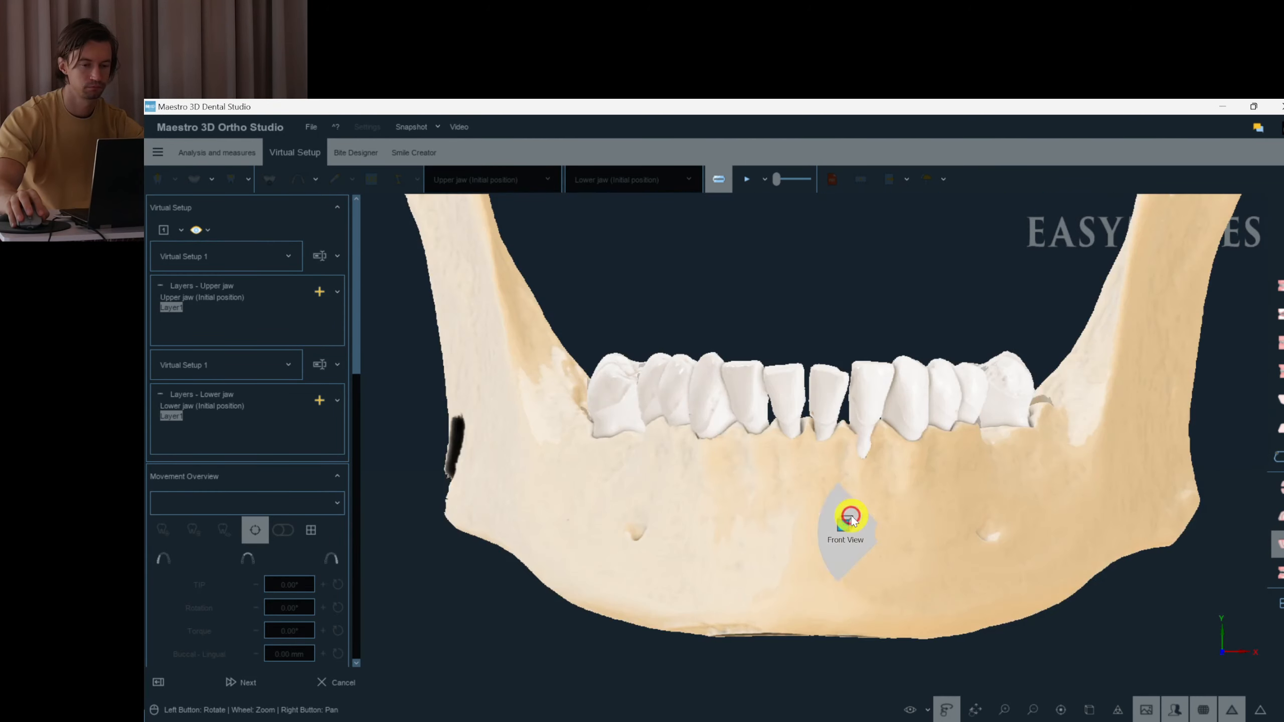
left_click_drag(851, 516, 677, 460)
left_click(597, 418)
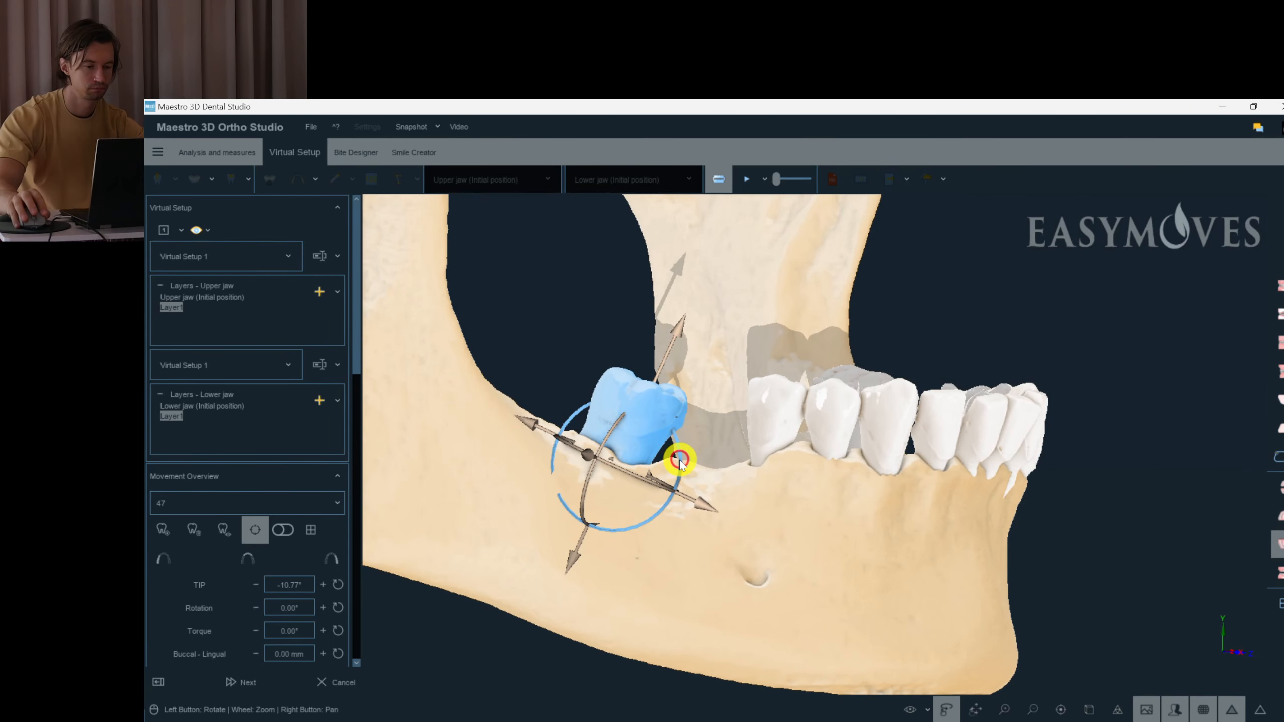
- Refine lower lateral incisor 32 to about -3.6° tip, -5.4° rotation and 11.1° torque
right_click(994, 519)
left_click(849, 574)
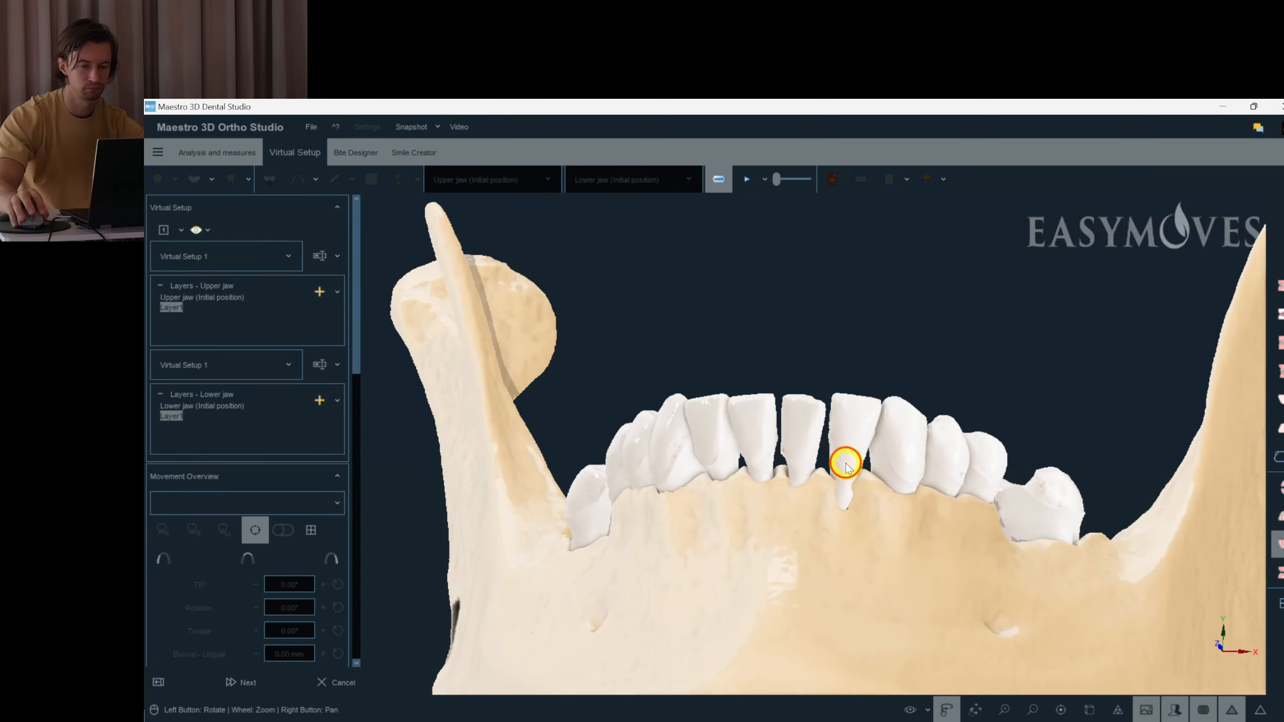
left_click(845, 459)
left_click_drag(869, 517, 742, 499)
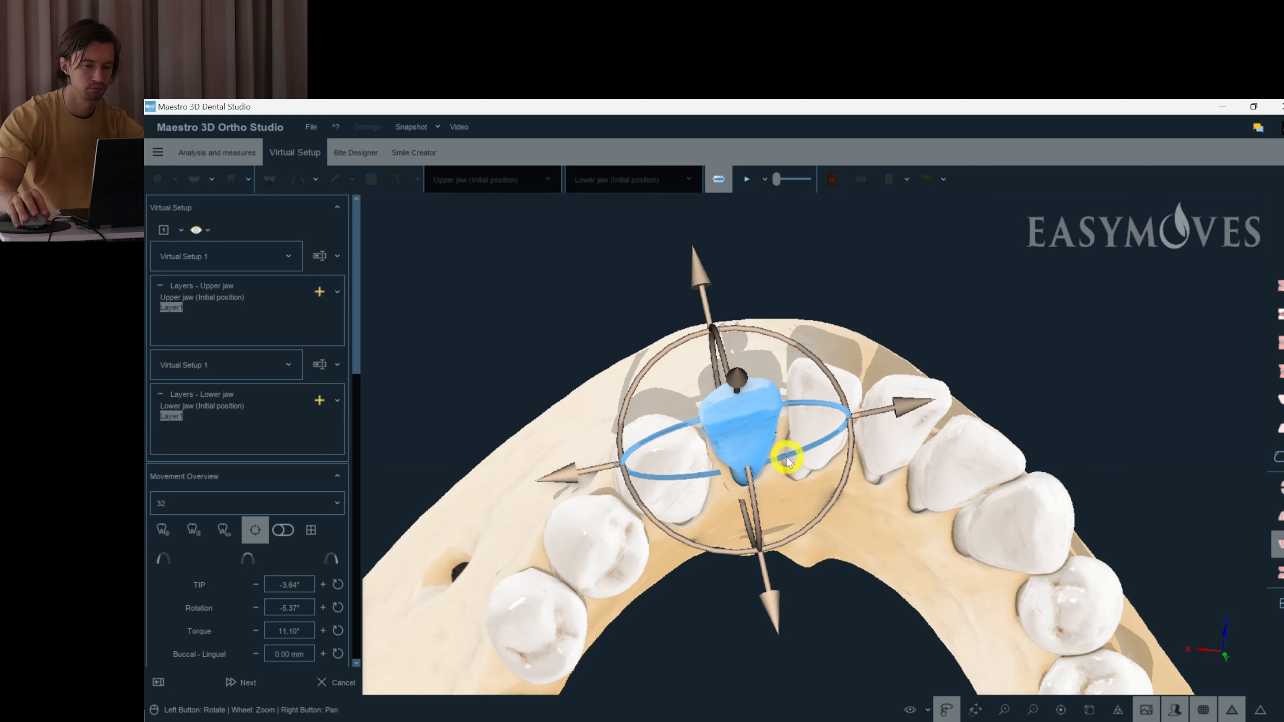
left_click(641, 481)
left_click_drag(700, 509, 682, 526)
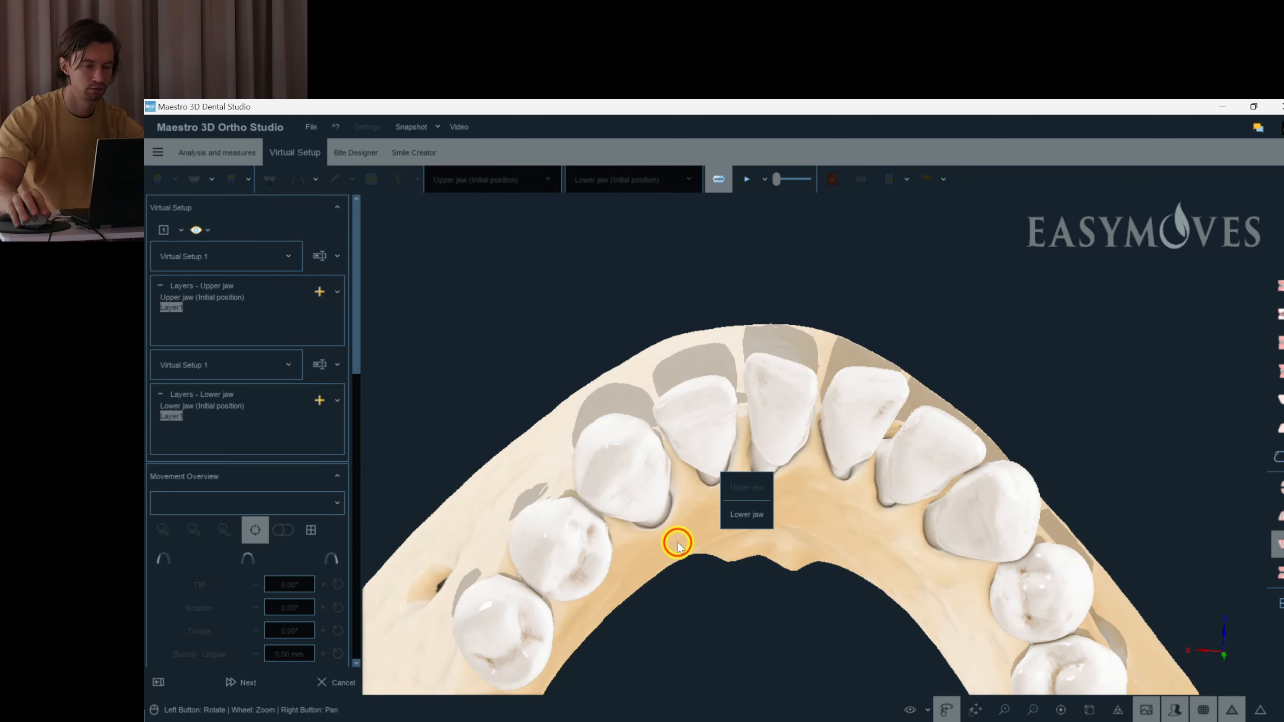
- Adjust lower premolar 34 to about 0.7° tip and 8.2° torque, and premolar 44 to about 6.1° torque
left_click(604, 530)
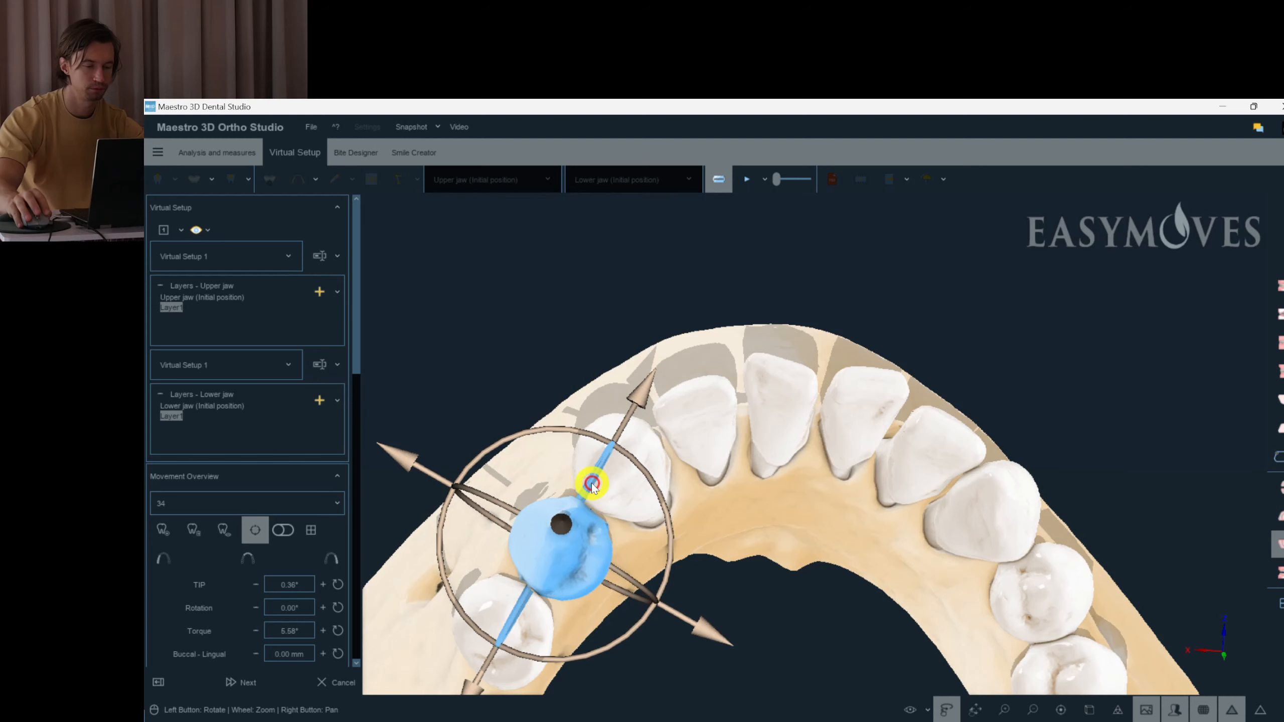
left_click_drag(631, 577, 629, 576)
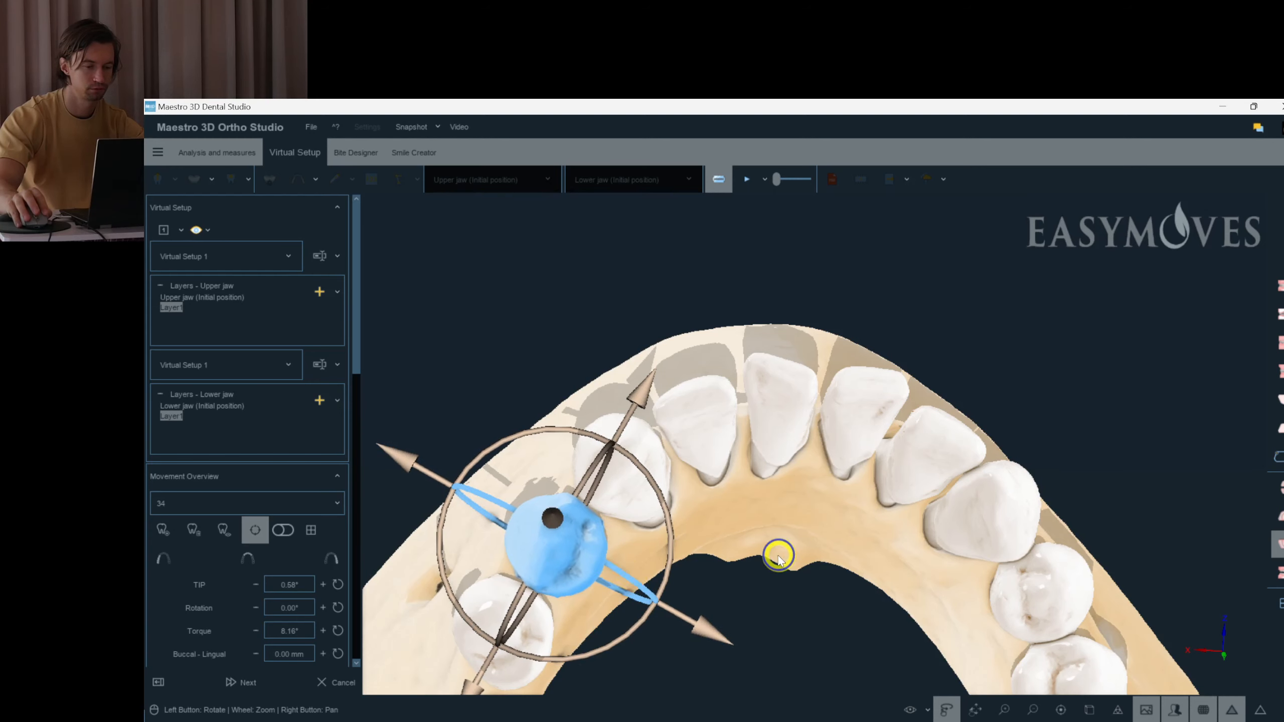
left_click_drag(780, 555, 642, 563)
left_click(891, 477)
left_click_drag(891, 480, 897, 444)
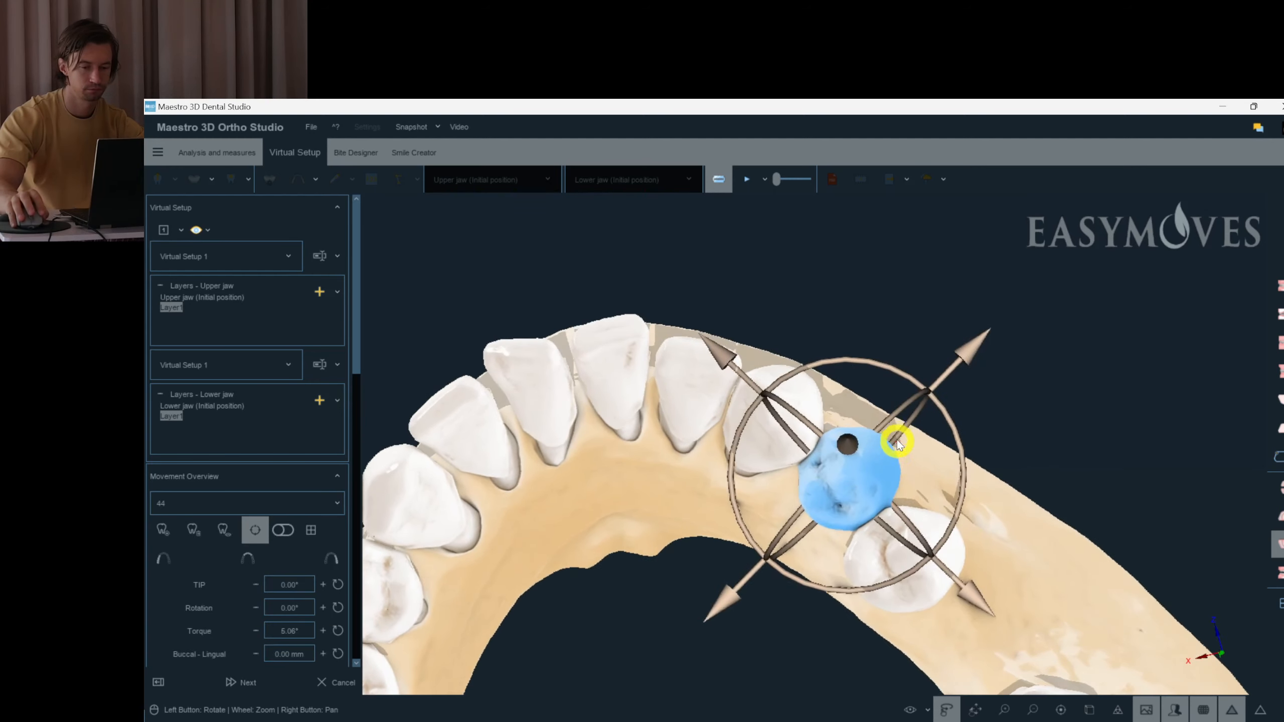
- Set lower premolar 45 to about 0.9° tip, 7.5° rotation and 7.5° torque, and premolar 44 to 6.5° torque and 0.37 mm buccal-lingual
left_click(898, 527)
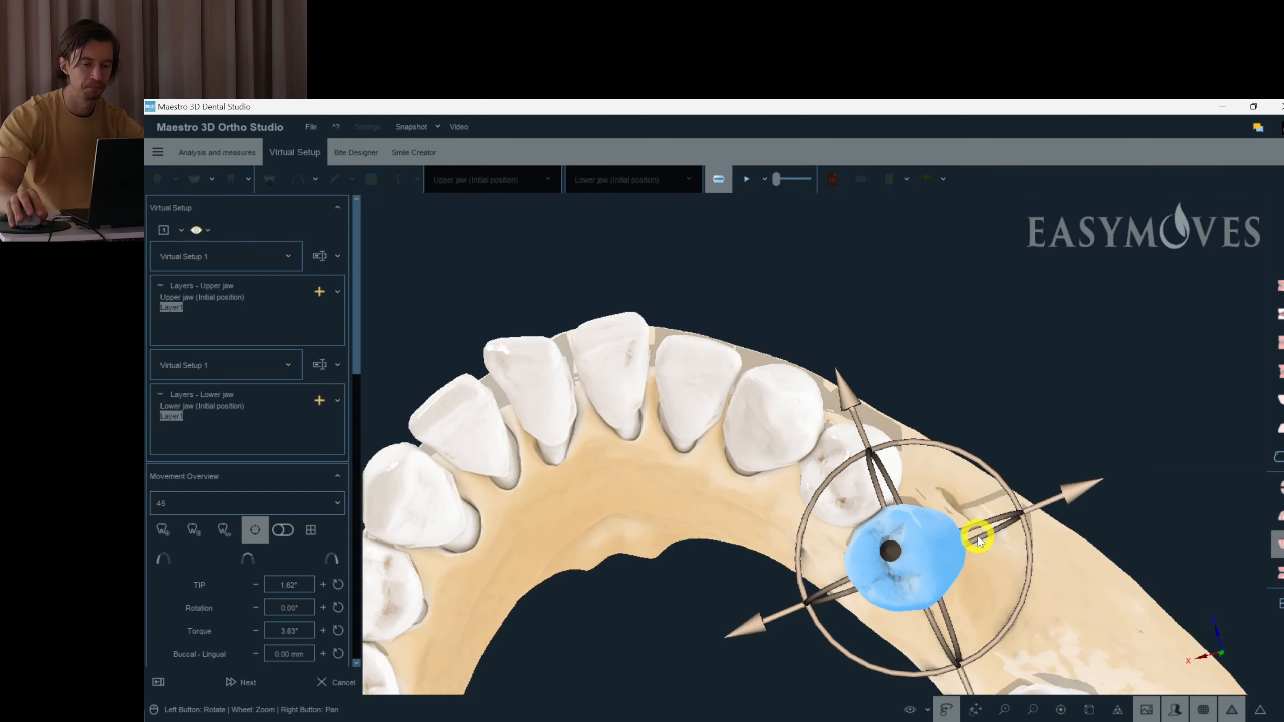
left_click_drag(987, 540, 949, 519)
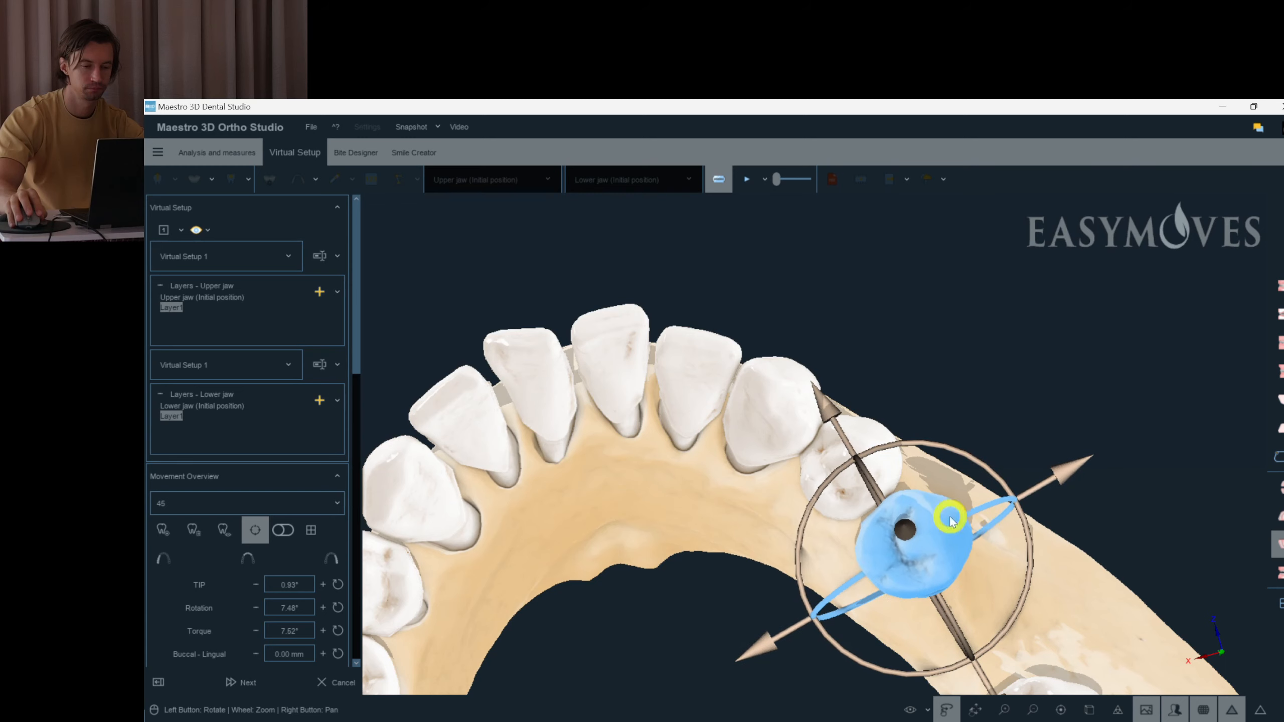
left_click(725, 405)
left_click_drag(793, 422, 859, 400)
left_click(892, 473)
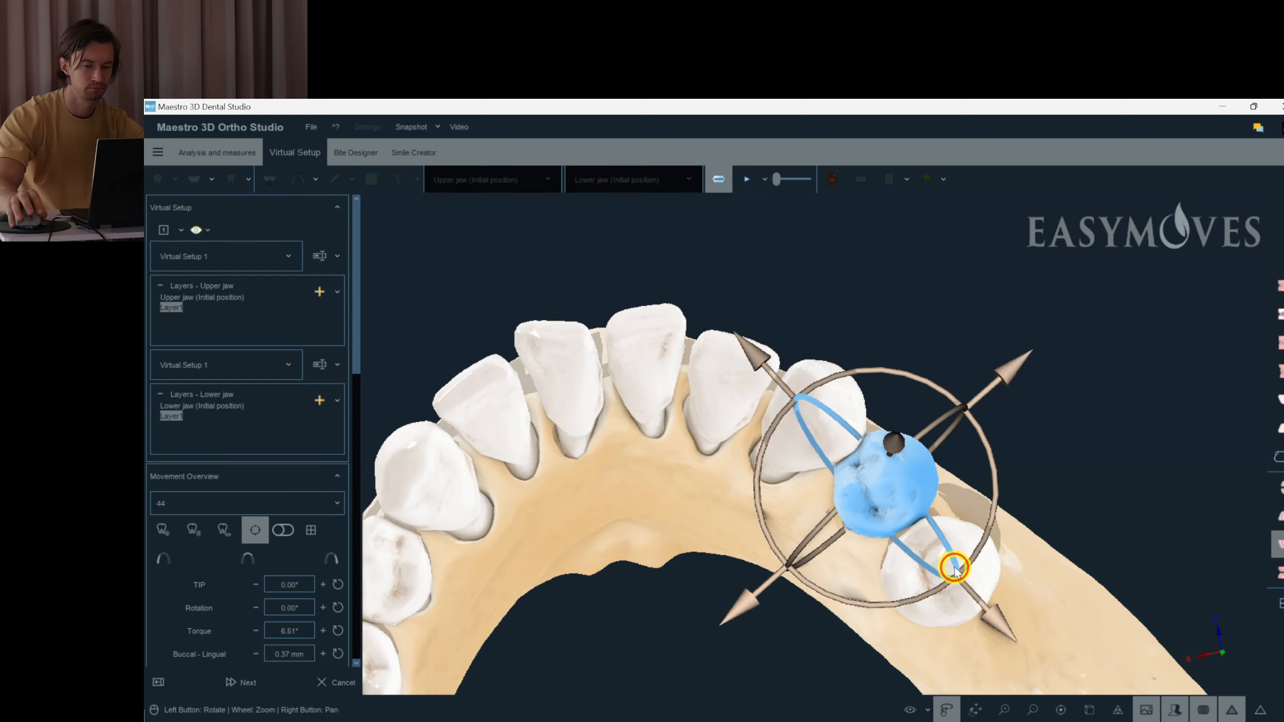
left_click(955, 565)
- Refine lower premolar 35 to about -8.5° tip, -6.6° rotation, 11.2° torque and 0.14 mm buccal-lingual shift
left_click_drag(1096, 519, 616, 555)
right_click_drag(416, 562, 443, 560)
left_click(443, 560)
right_click_drag(620, 615, 653, 587)
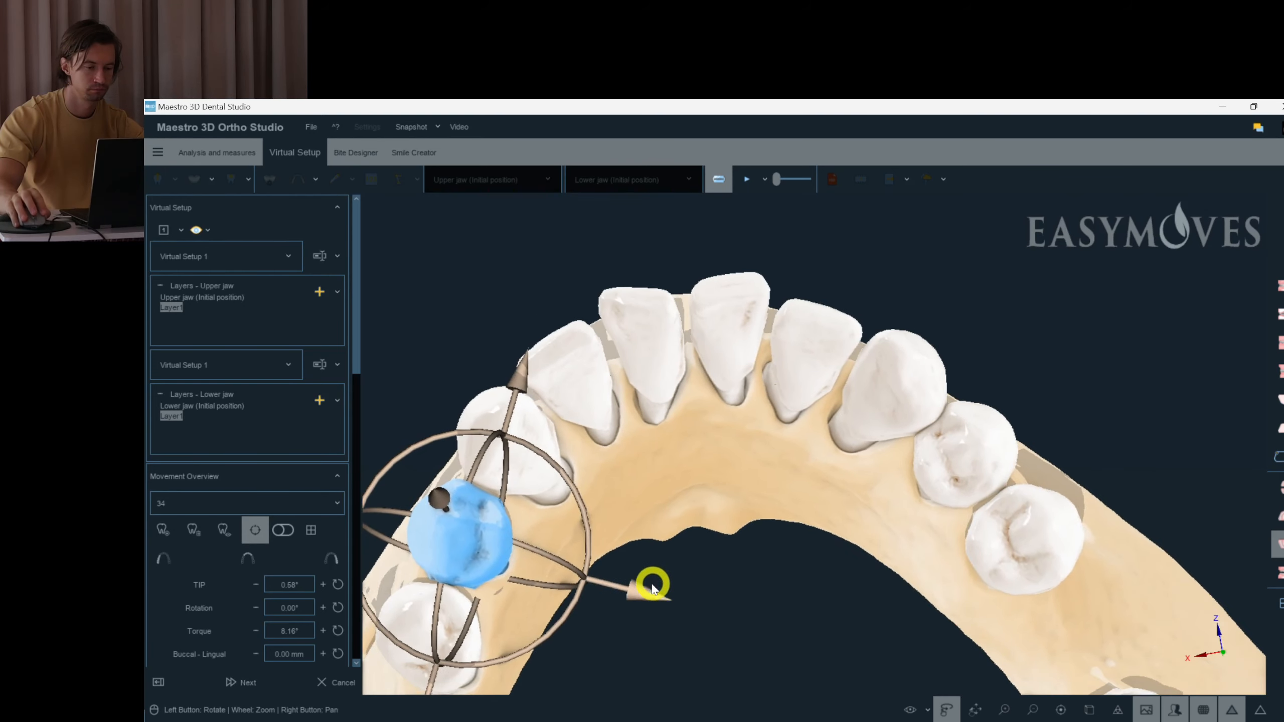
left_click_drag(654, 590, 647, 594)
left_click(457, 614)
left_click_drag(457, 614, 579, 642)
right_click_drag(579, 641, 606, 616)
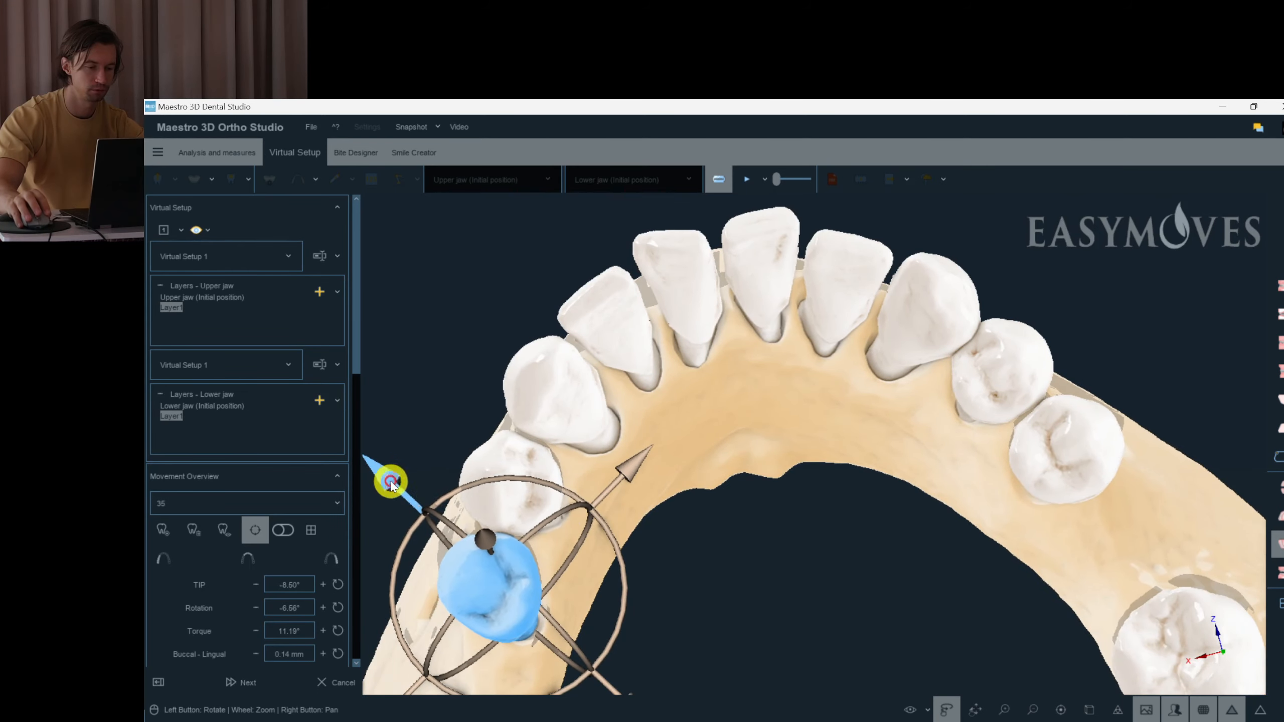
- Fine-tune lower canine 43, and set premolar 45 to about 1.9° tip, 7.6° rotation and 7.4° torque
right_click(740, 542)
left_click_drag(693, 598, 751, 567)
left_click(935, 333)
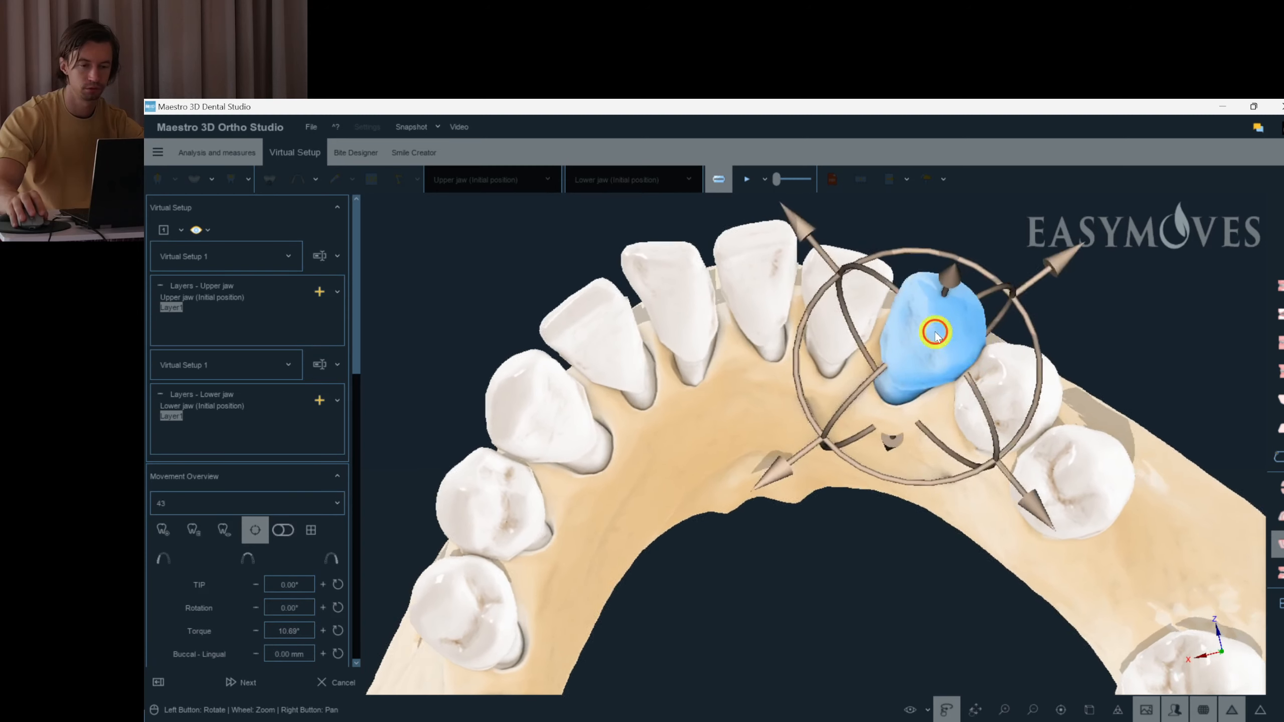
left_click_drag(935, 333, 997, 414)
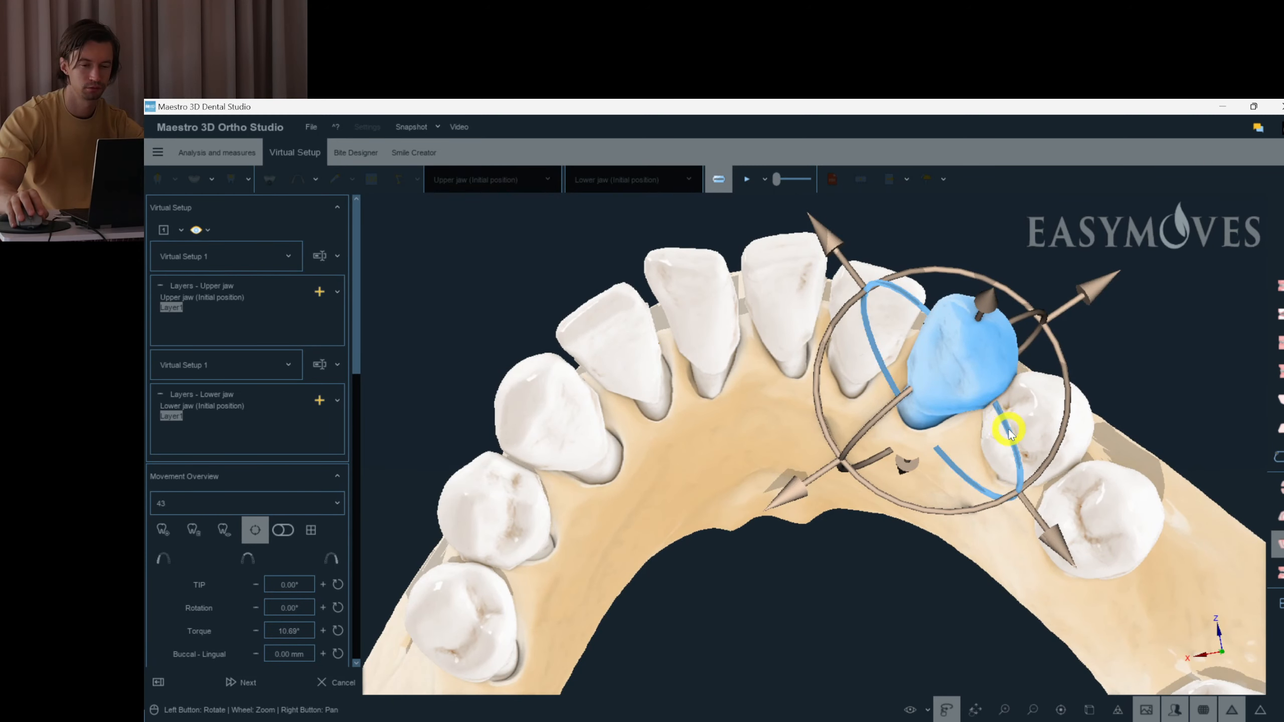
left_click(1163, 425)
left_click_drag(1123, 359, 1101, 528)
left_click(1116, 556)
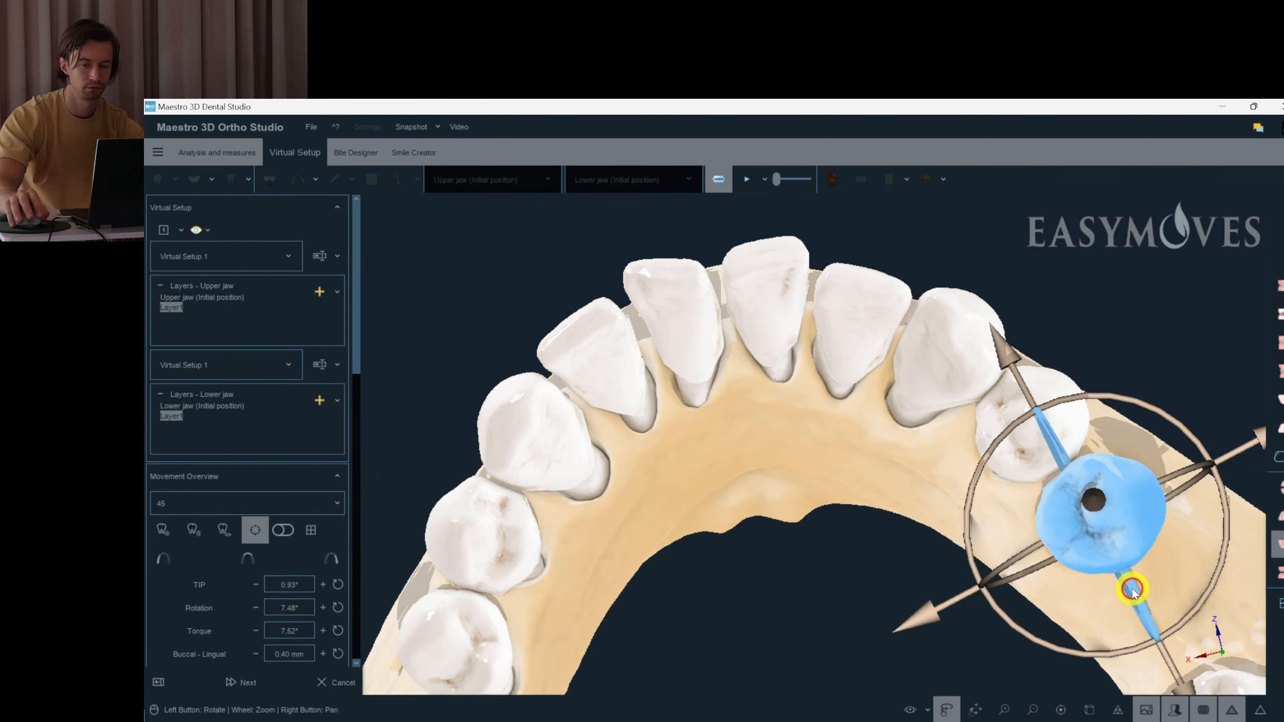
left_click(938, 596)
mouse_move(938, 597)
left_mouse_down()
mouse_move(983, 562)
mouse_move(1081, 537)
mouse_move(914, 638)
left_mouse_up()
left_click(1081, 537)
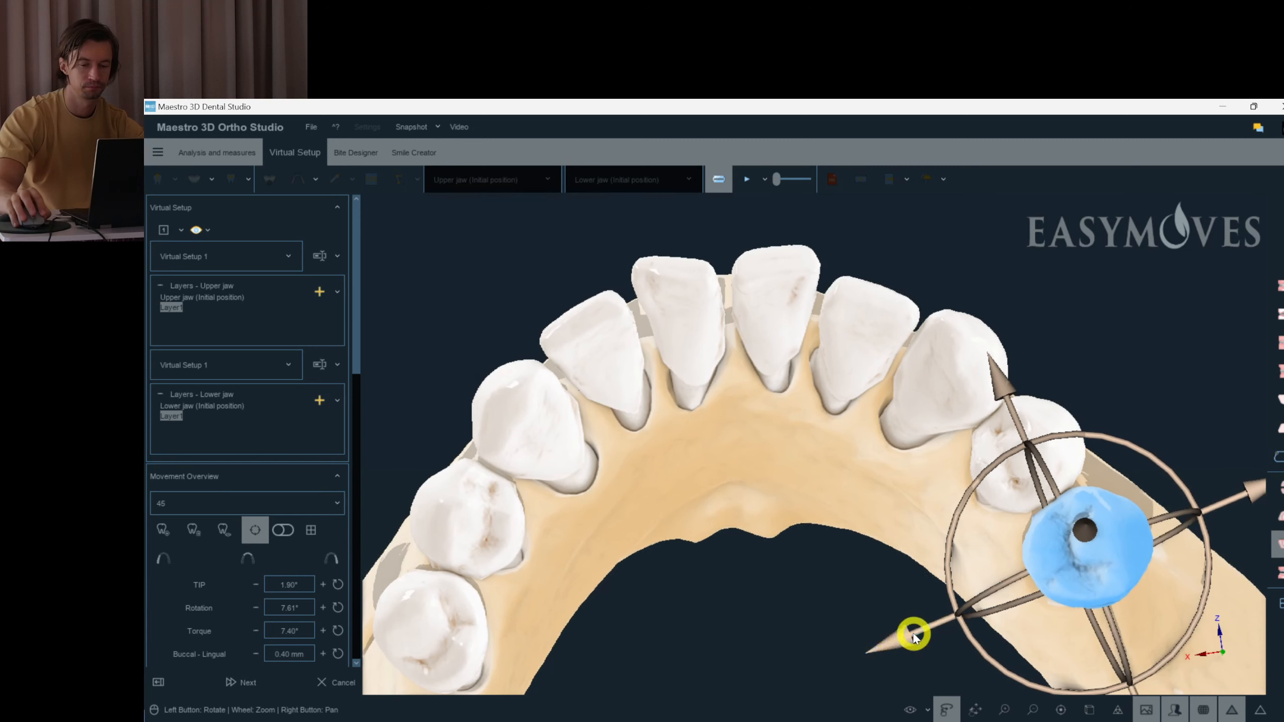
- Fine-tune lower premolar 44, and set premolar 34 to about 0.6° tip, 7.8° torque and 0.20 mm buccal-lingual
left_click(1009, 478)
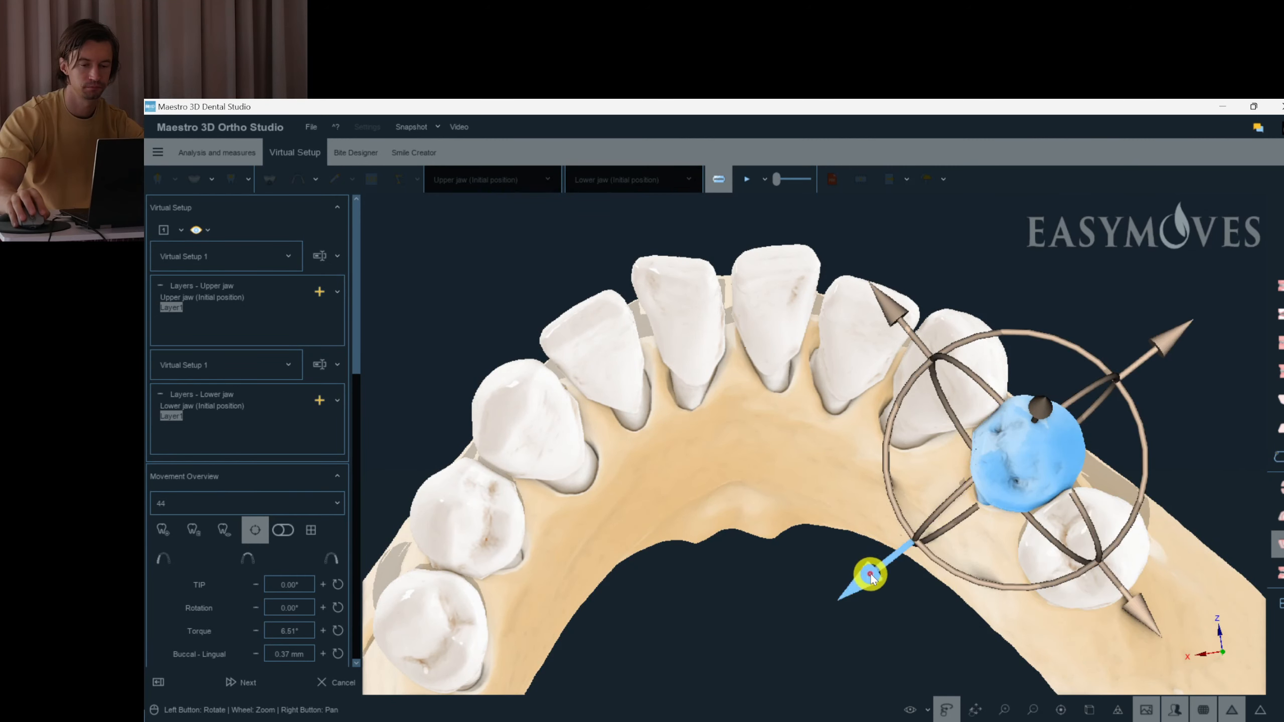
left_click_drag(804, 588, 561, 539)
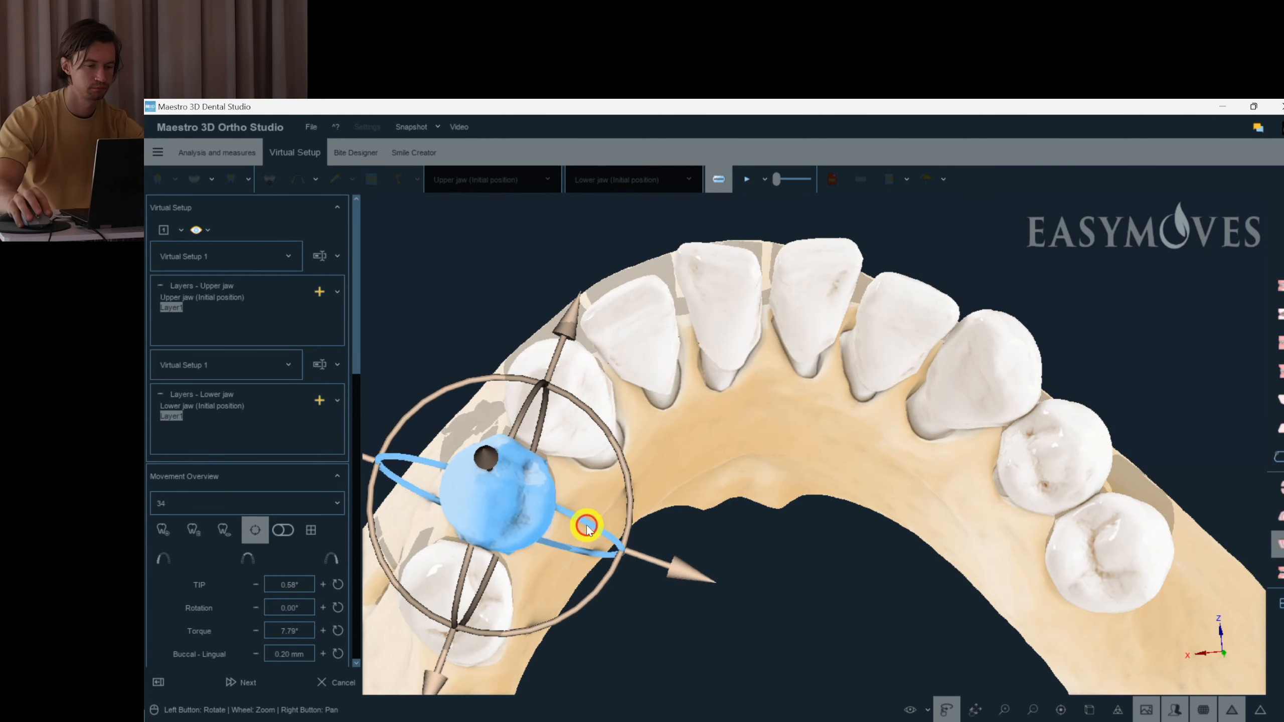
left_click_drag(734, 572, 699, 598)
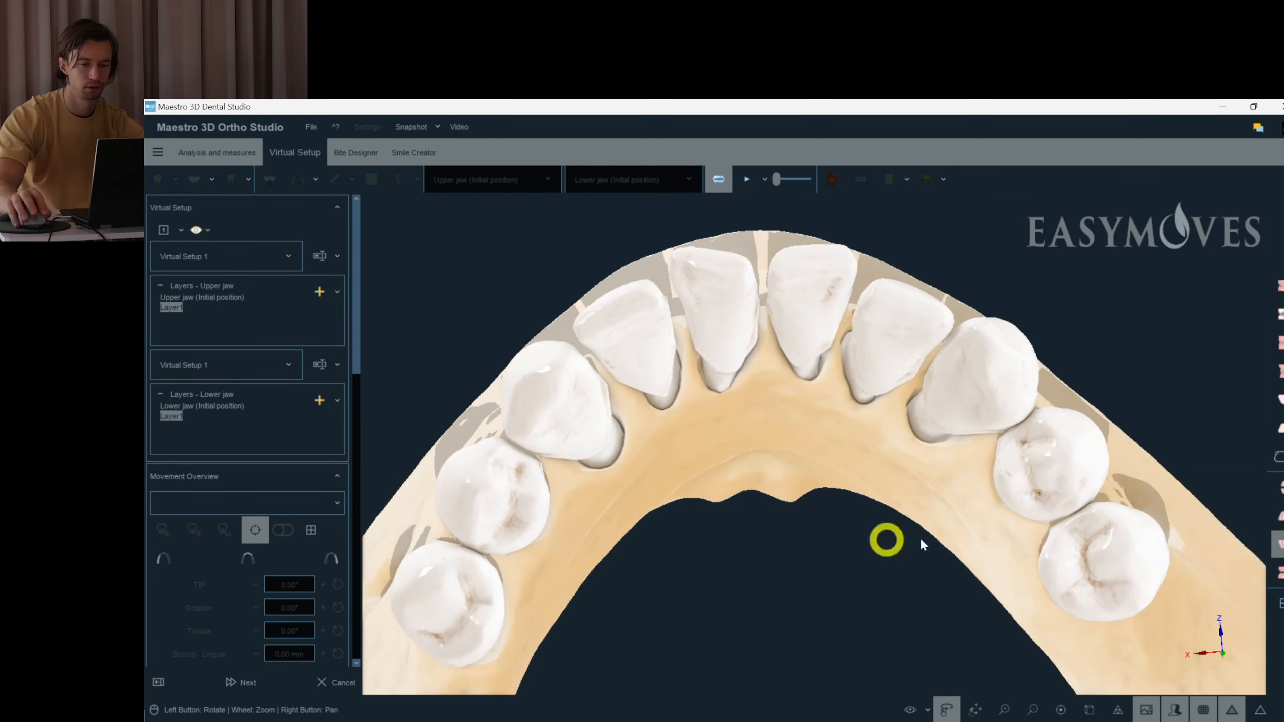
- Switch to the upper teeth and set premolar 14 to about 0.5° tip, -5.3° rotation, 4.9° torque and 0.30 mm buccal-lingual
left_click_drag(1277, 573, 1278, 517)
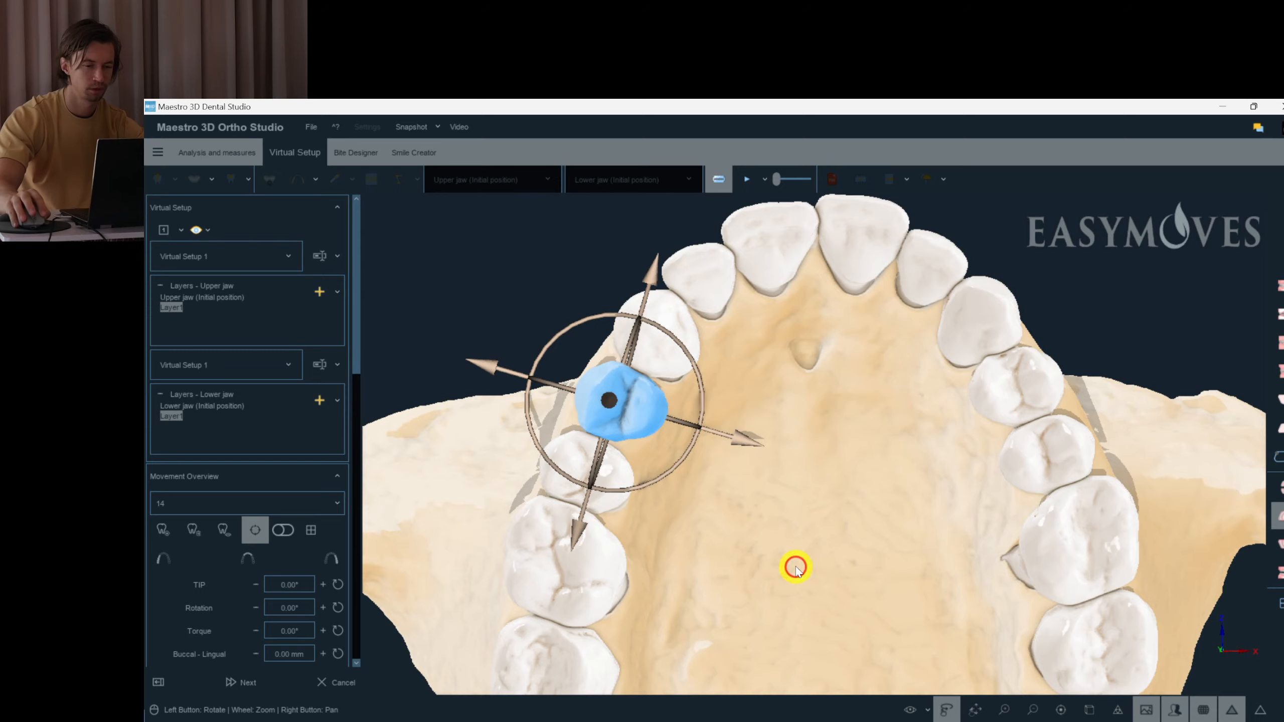
left_click_drag(1133, 544, 816, 345)
left_click(868, 362)
mouse_move(942, 340)
left_mouse_down()
mouse_move(954, 366)
mouse_move(957, 354)
left_mouse_up()
left_click_drag(756, 278, 747, 266)
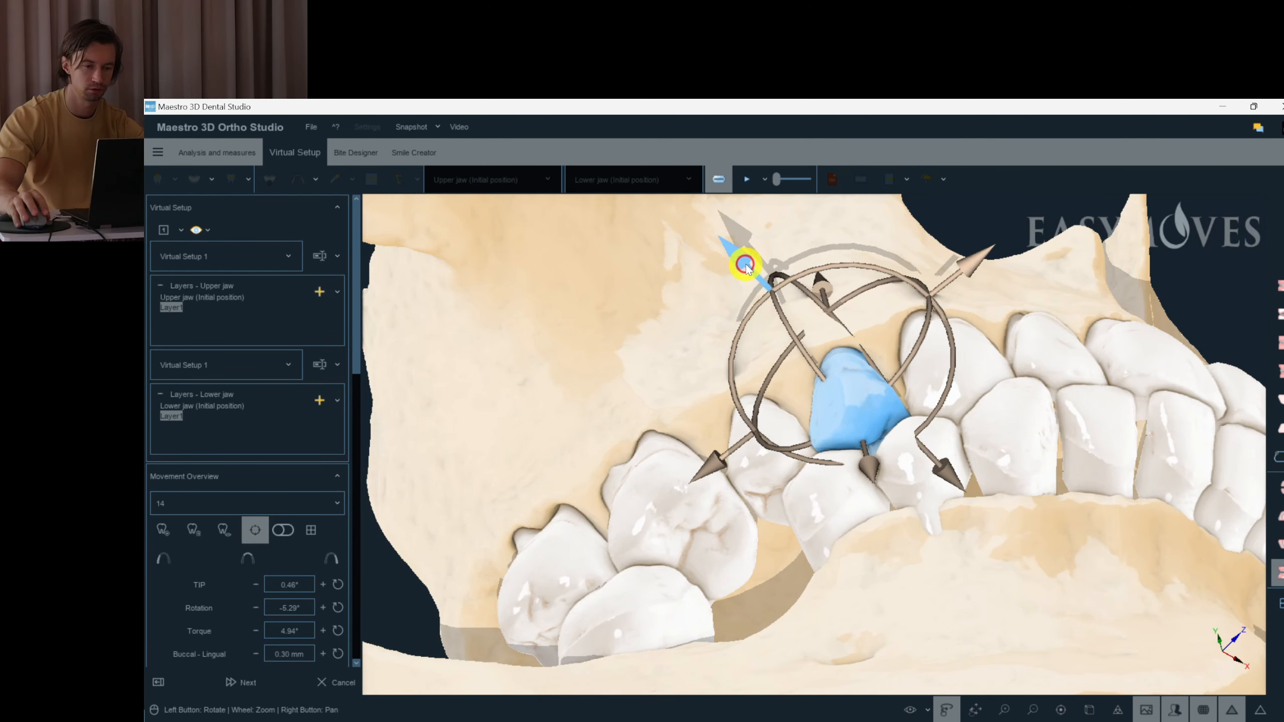
- Adjust upper premolar 15 to about -5.4° rotation, 6.2° torque and 1.01 mm buccal-lingual shift
left_click(777, 469)
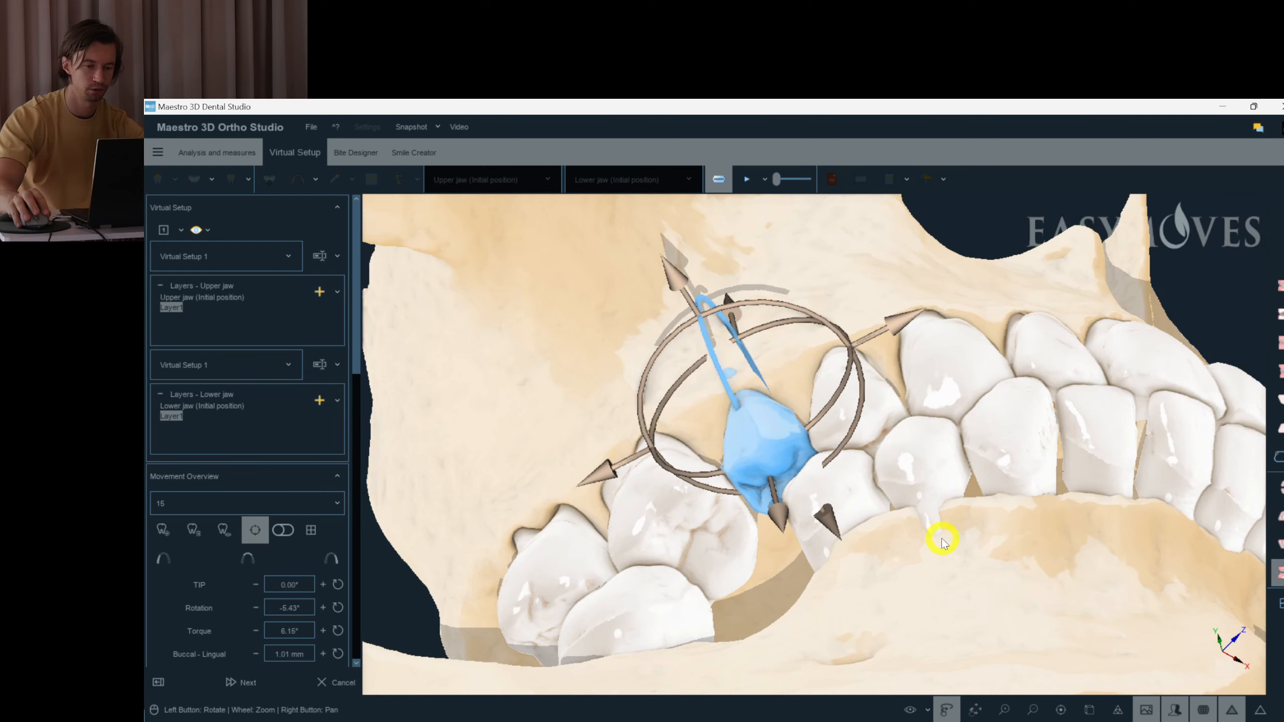
left_click(952, 593)
left_click_drag(952, 593, 923, 382)
- Adjust the torque of upper canine 13, and set lateral incisor 12 to about 0.6° tip, -8.4° rotation and 6.6° torque
left_click(922, 381)
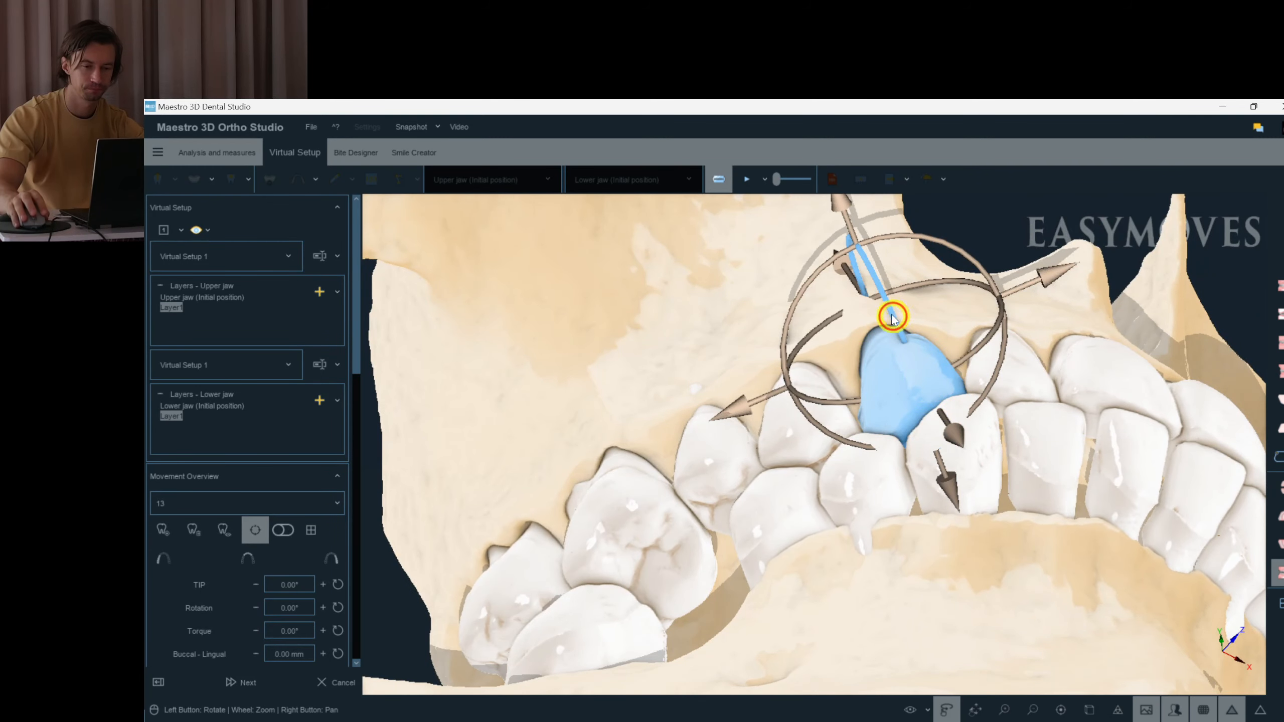
left_click(1010, 619)
left_click_drag(1010, 620, 856, 347)
left_click(896, 396)
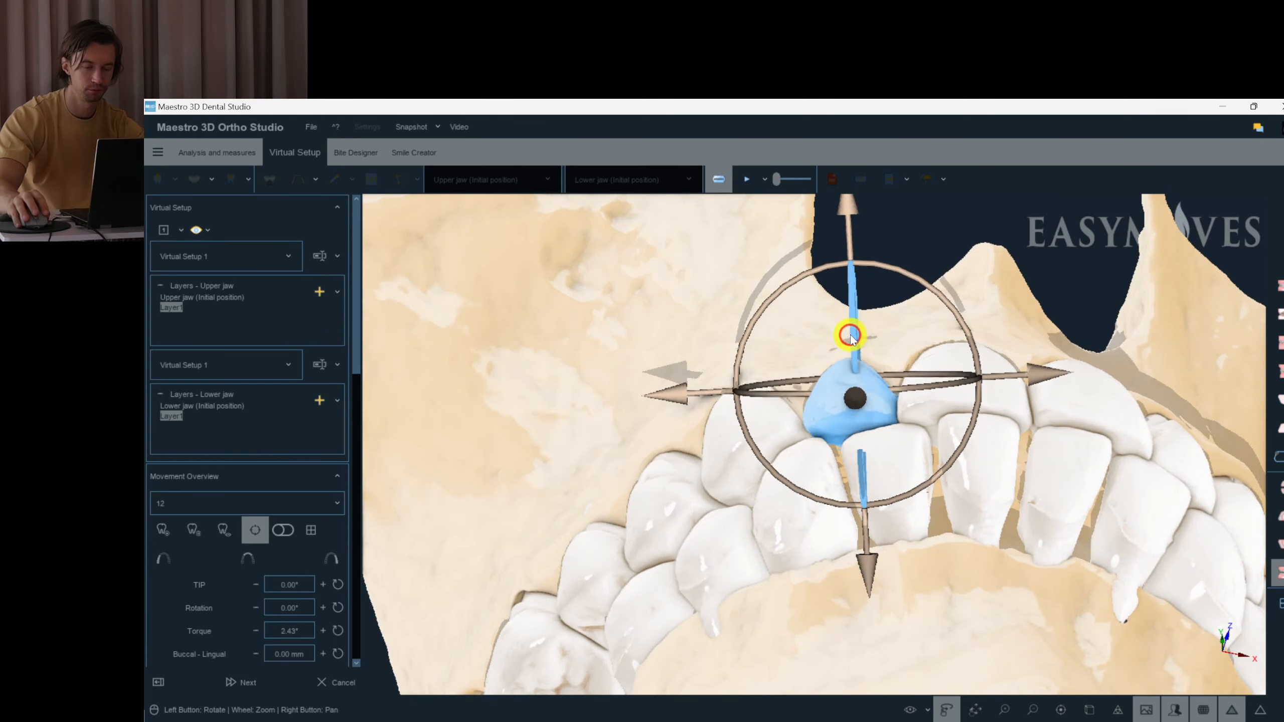
left_click_drag(977, 422, 975, 416)
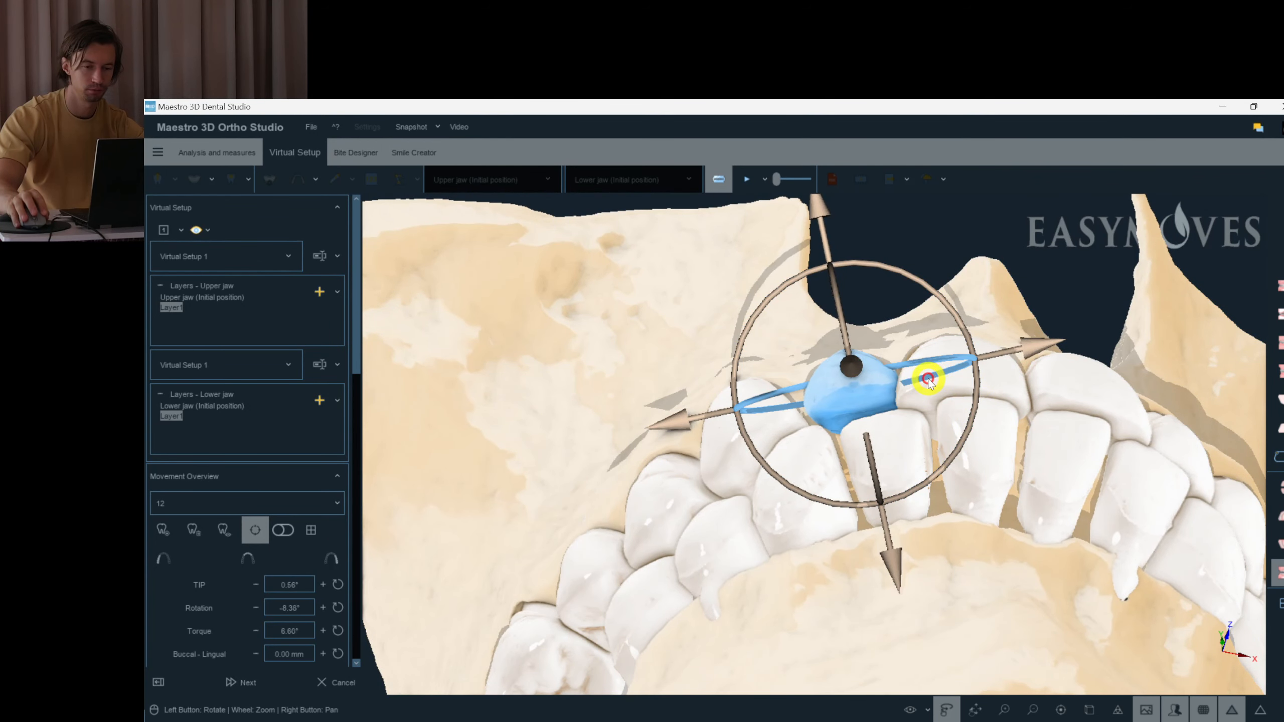
- Torque upper central incisor 11 by about 6.2° and adjust the torque of central incisor 21
left_click(983, 387)
left_click_drag(988, 396, 911, 339)
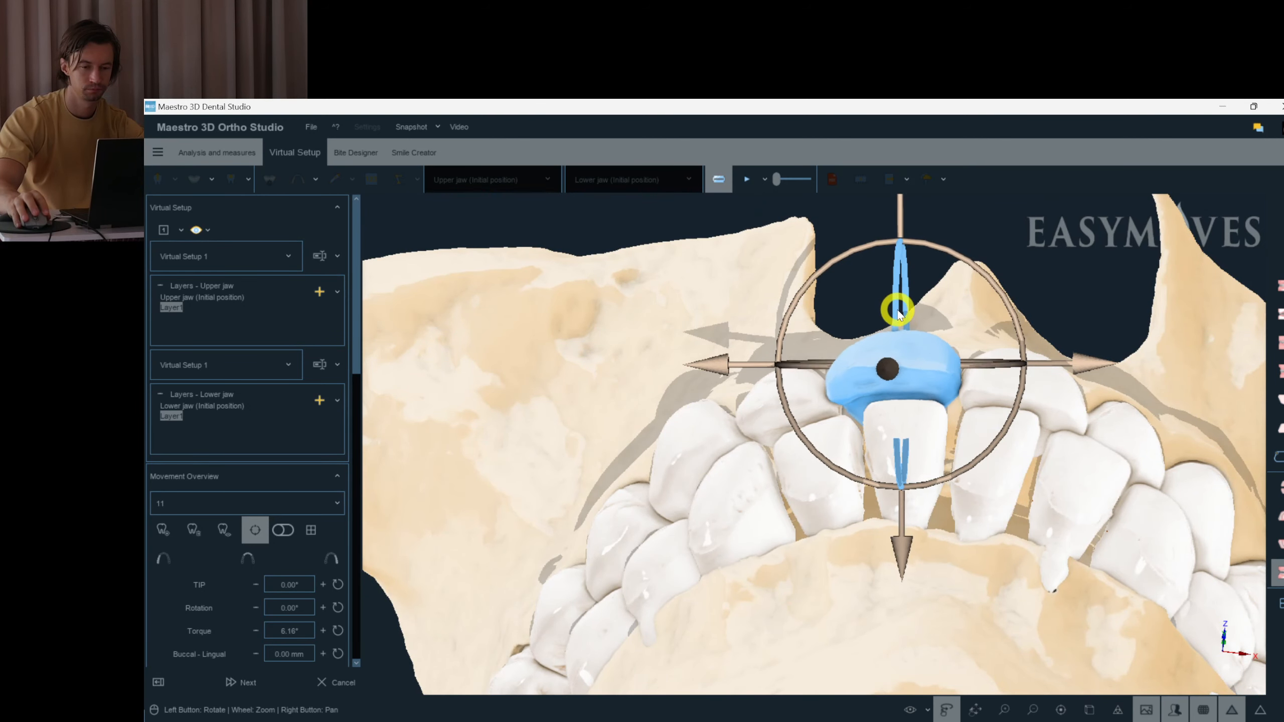
left_click(994, 387)
left_click_drag(993, 387, 925, 322)
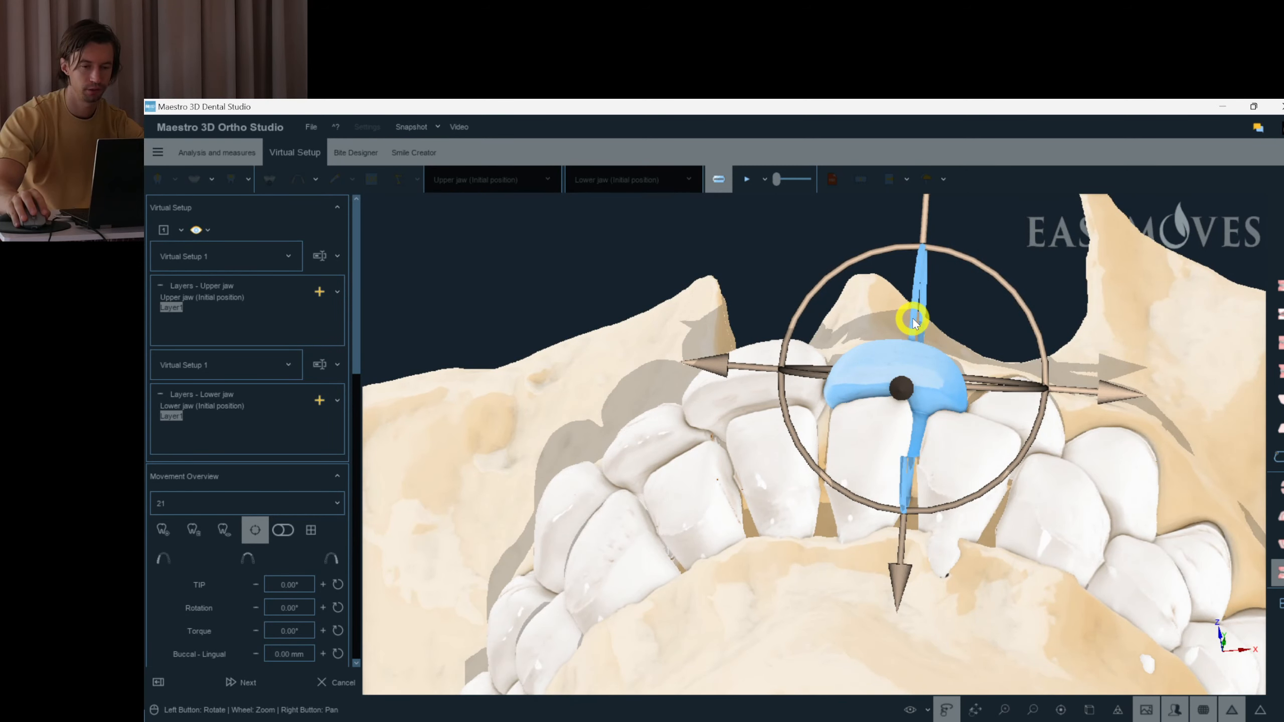
- Set upper lateral incisor 22 to about 0.2° tip, -1.5° rotation and 7.5° torque, and adjust the torque of canine 23
left_click(1007, 409)
left_click_drag(1007, 409, 939, 346)
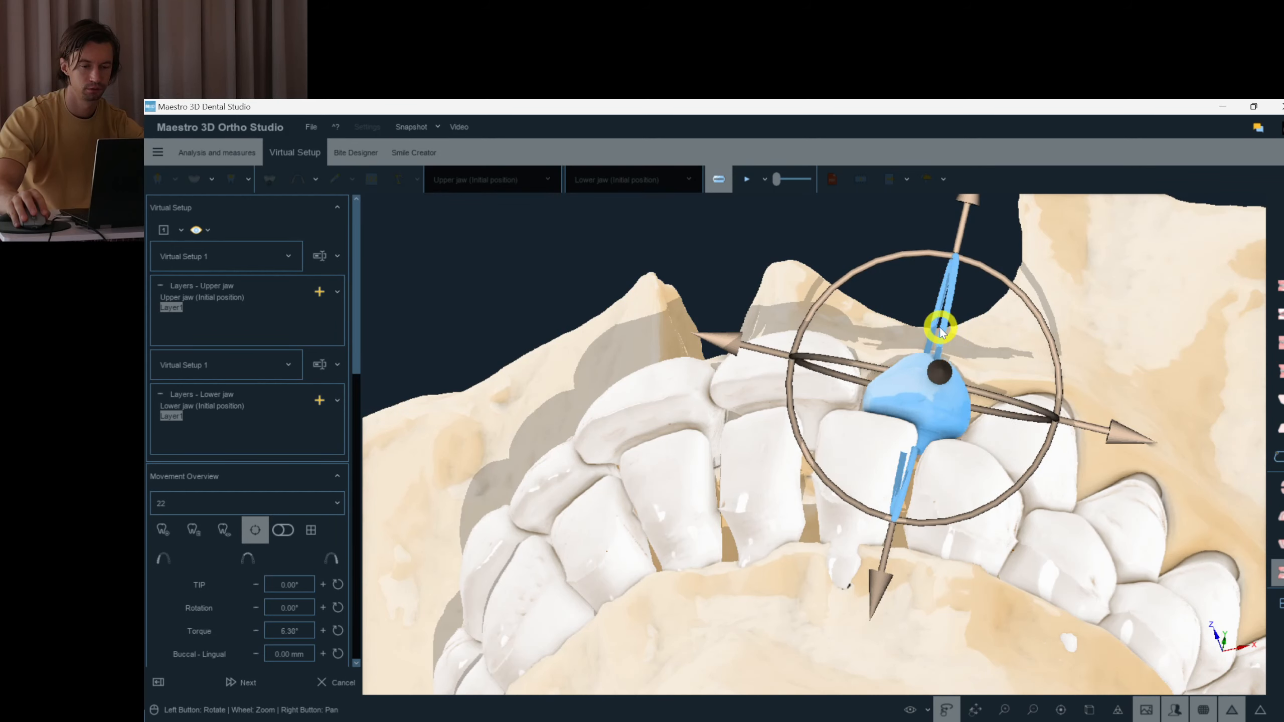
left_click_drag(1037, 441, 1026, 446)
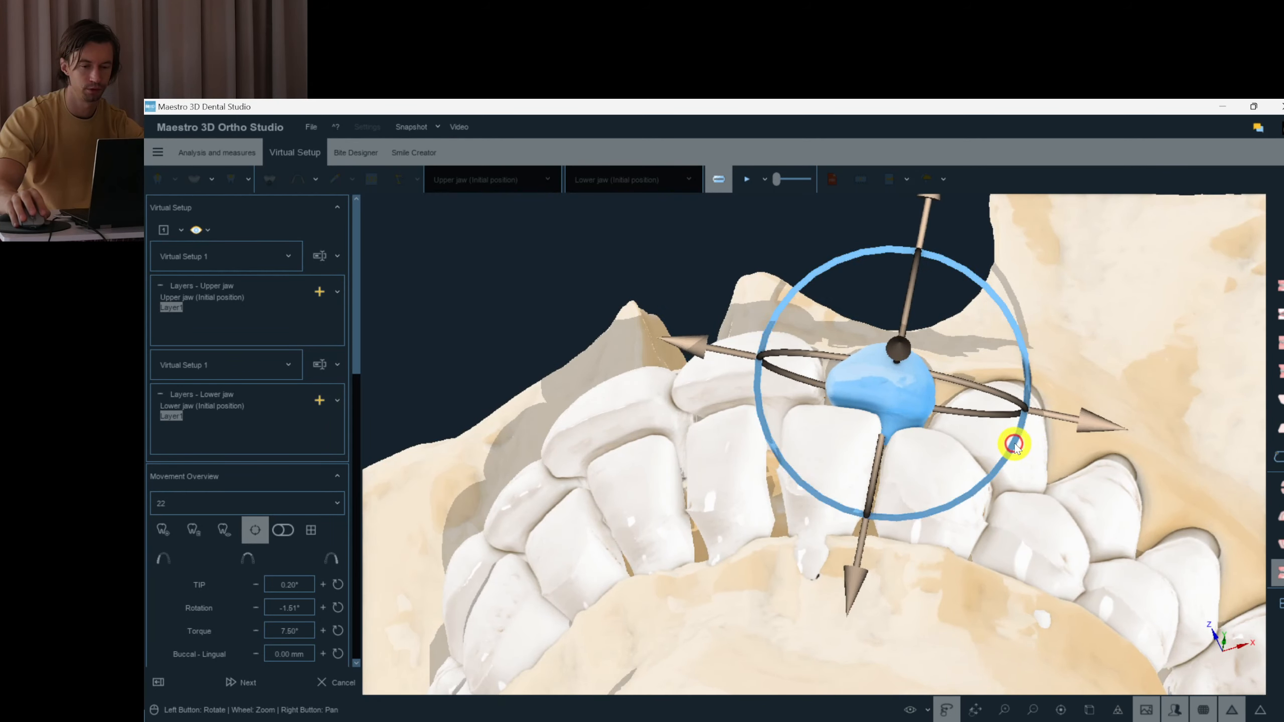
left_click(1015, 447)
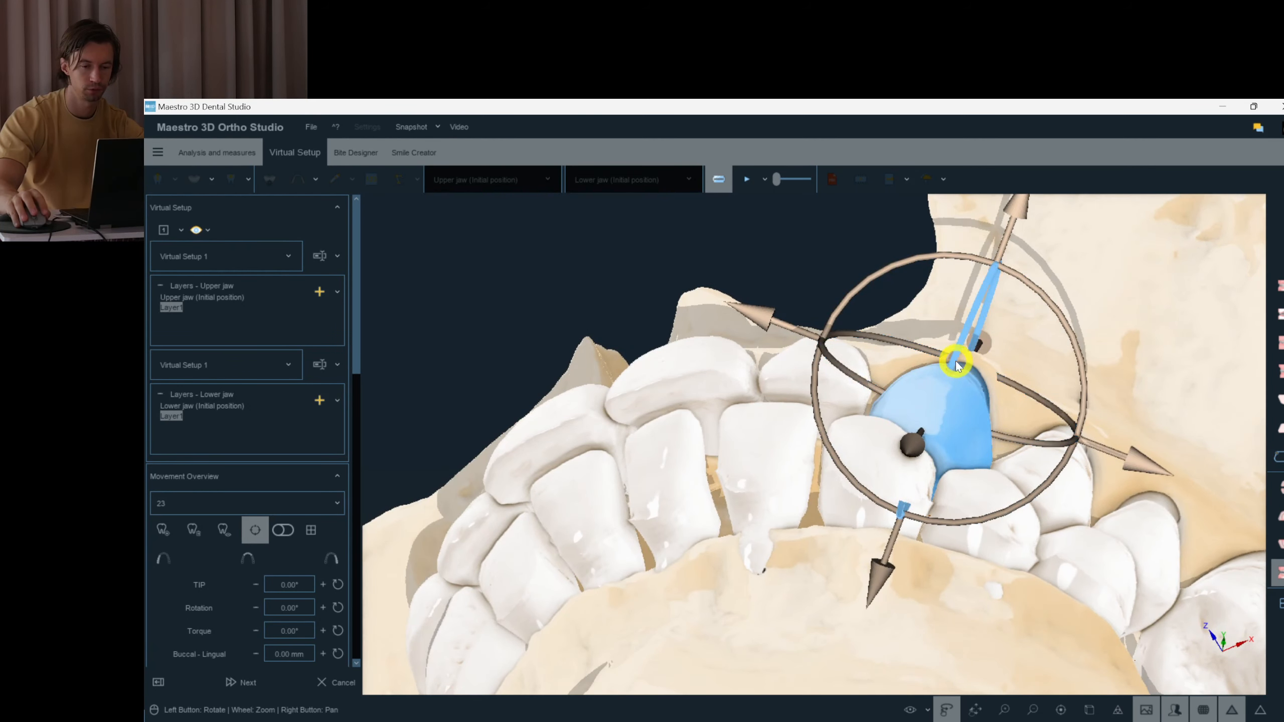
left_click_drag(980, 349, 977, 438)
- Set upper premolar 24 to about 7.8° torque and 0.27 mm buccal-lingual, and premolar 25 to about 8.1° torque and 0.32 mm
left_click(974, 389)
left_click_drag(974, 386, 947, 382)
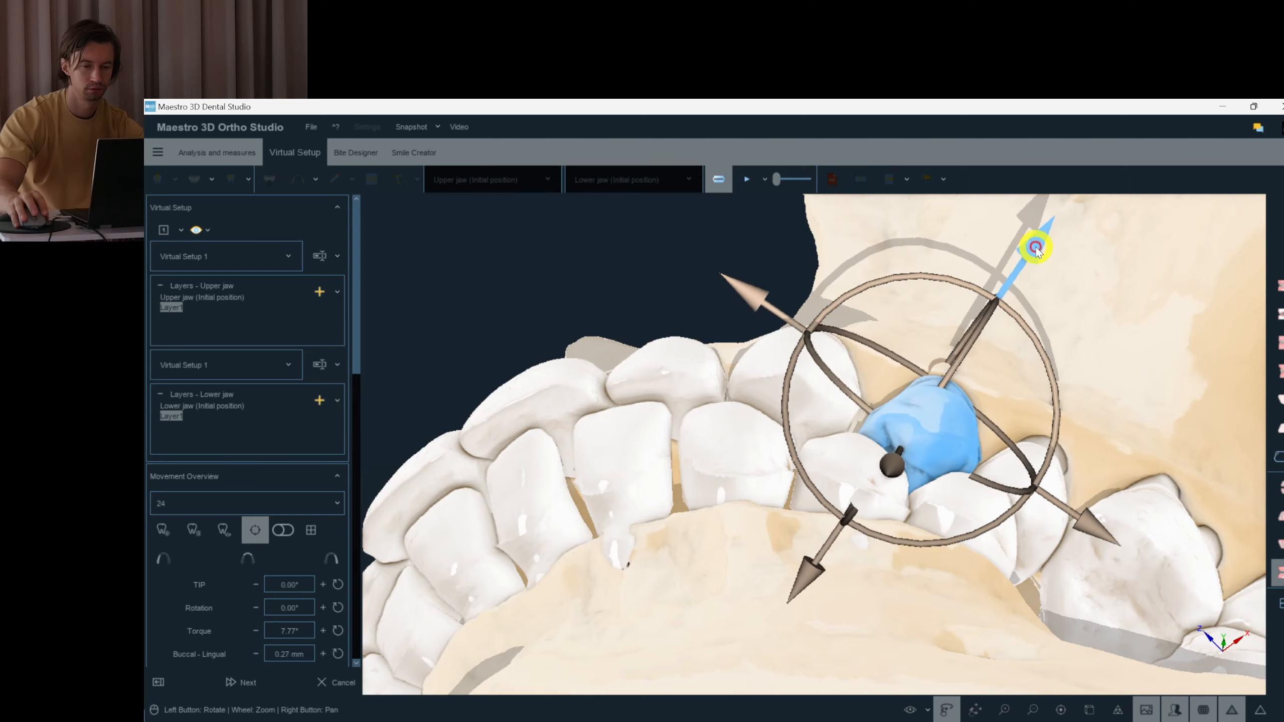
left_click_drag(1020, 286, 924, 388)
left_click(927, 455)
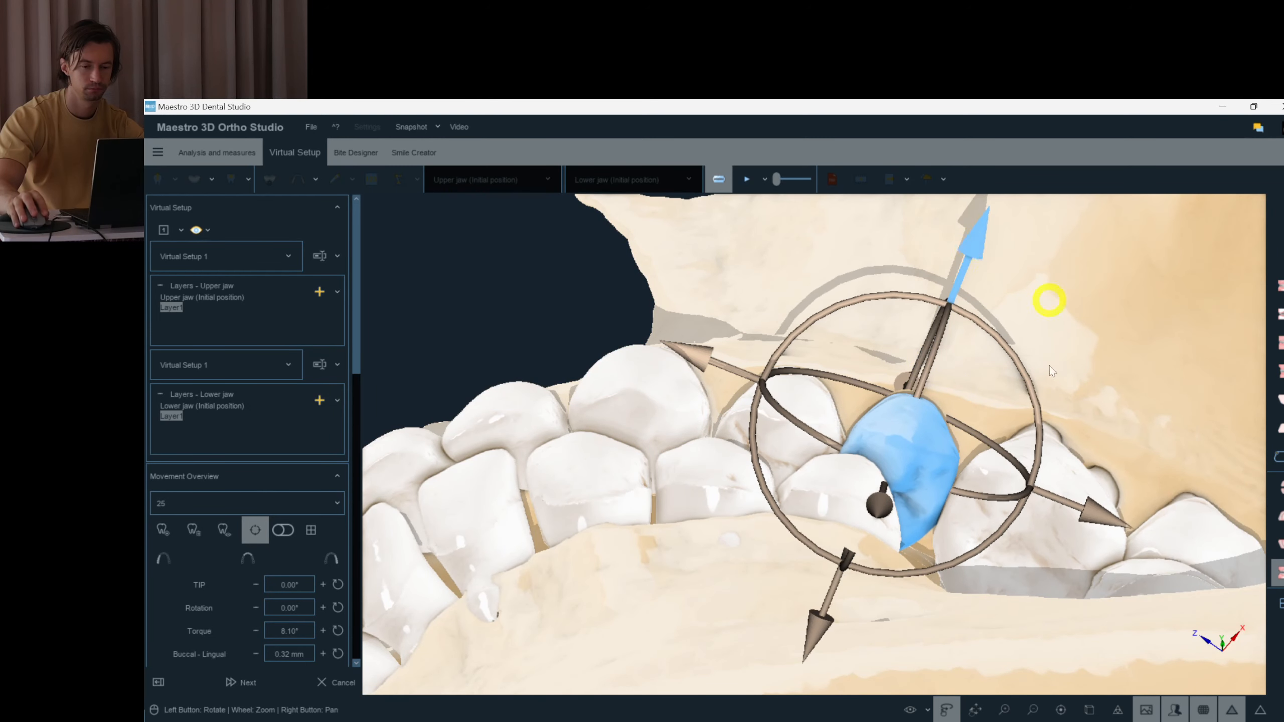
- Adjust upper molar 26 to about 5.6° torque and 0.16 mm buccal-lingual shift so its roots sit in the bone
left_click(1087, 493)
left_click_drag(1112, 525, 1027, 329)
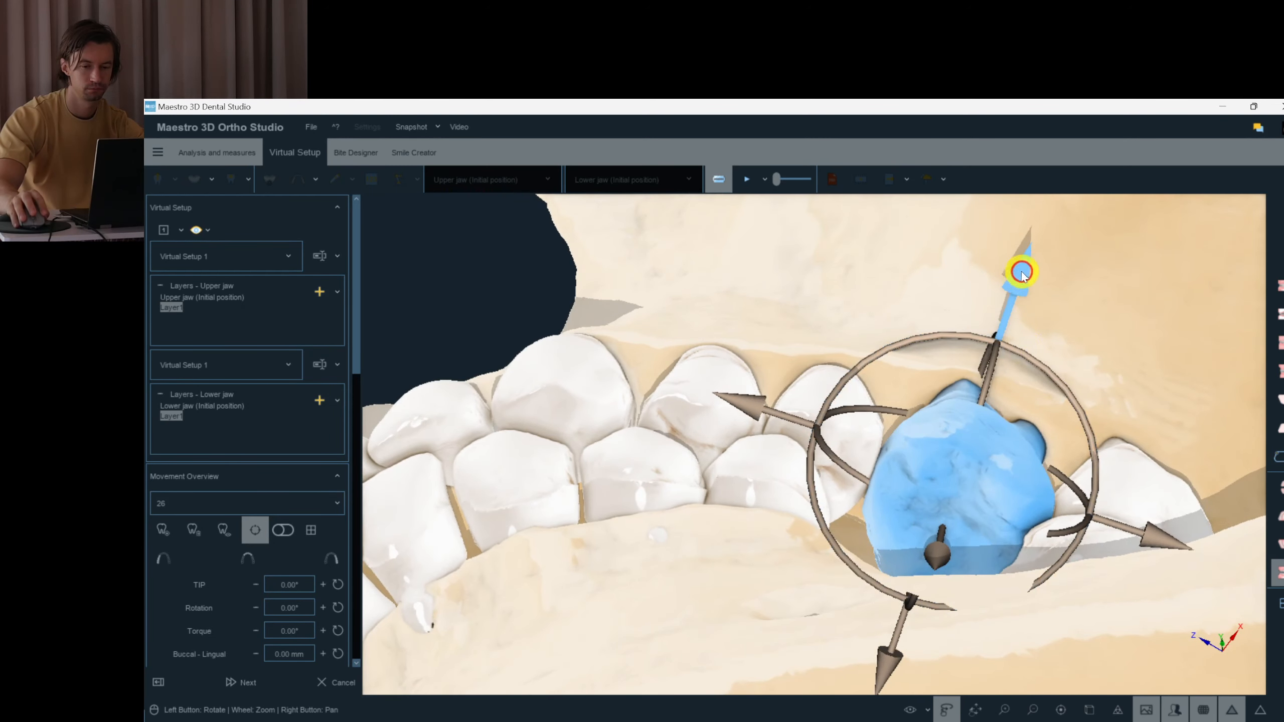
left_click_drag(994, 380, 973, 355)
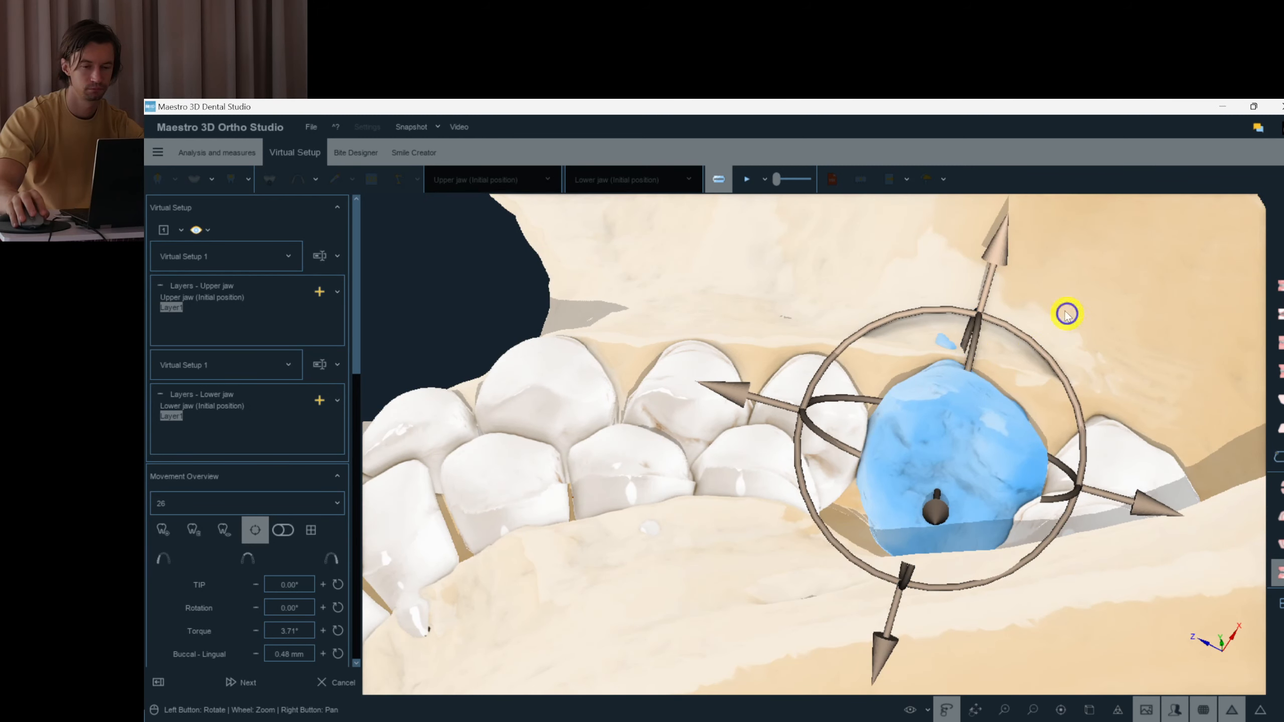
left_click_drag(997, 247, 972, 340)
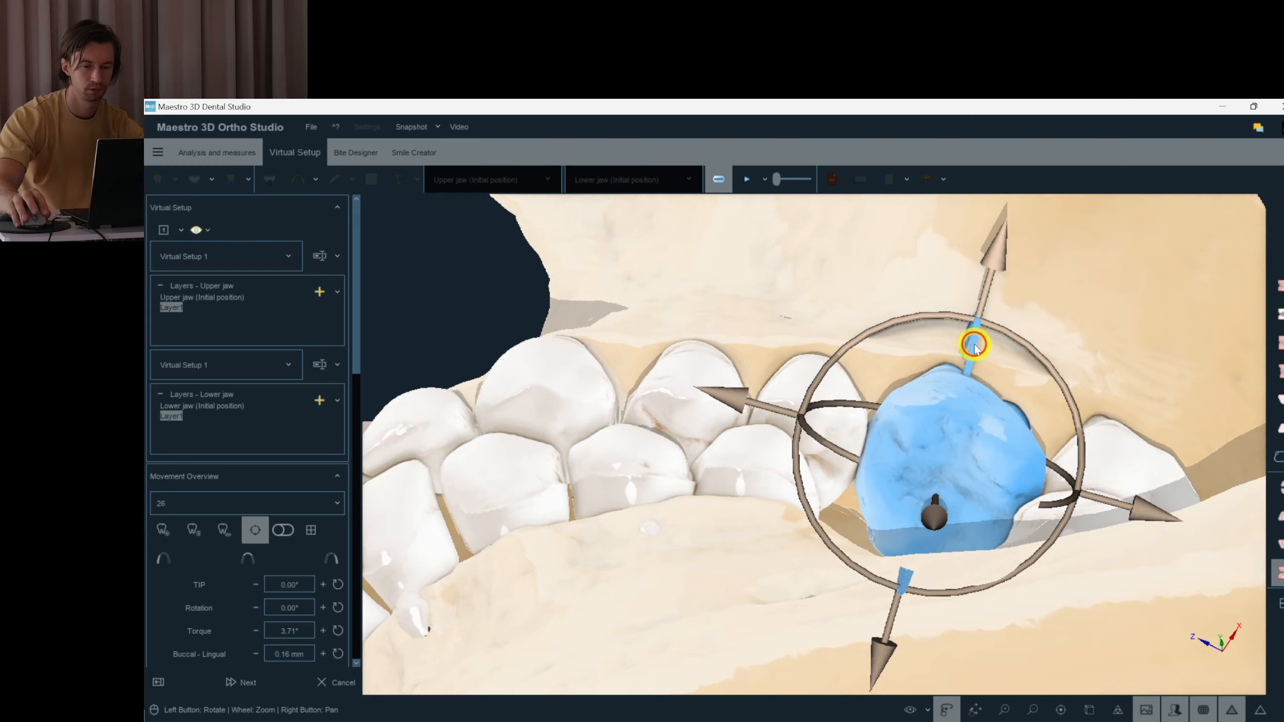
left_click_drag(1091, 300, 932, 402)
left_click(963, 312)
left_click(932, 401)
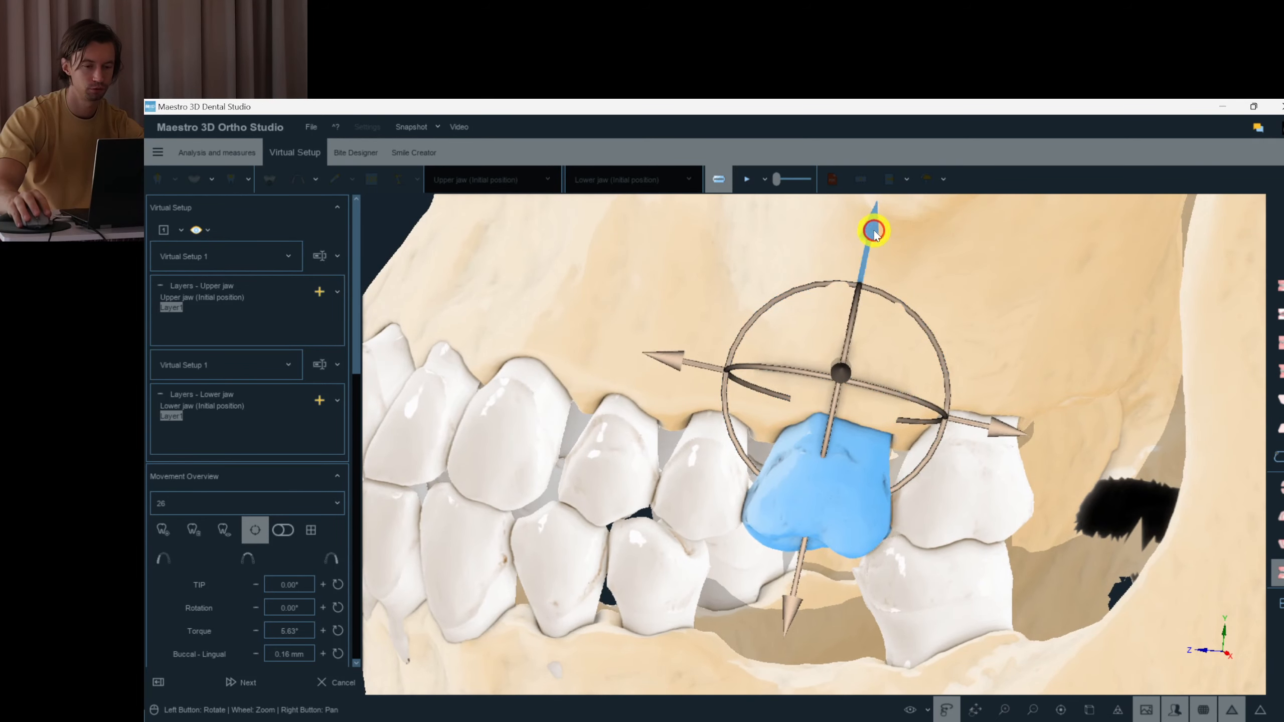
left_click(893, 300)
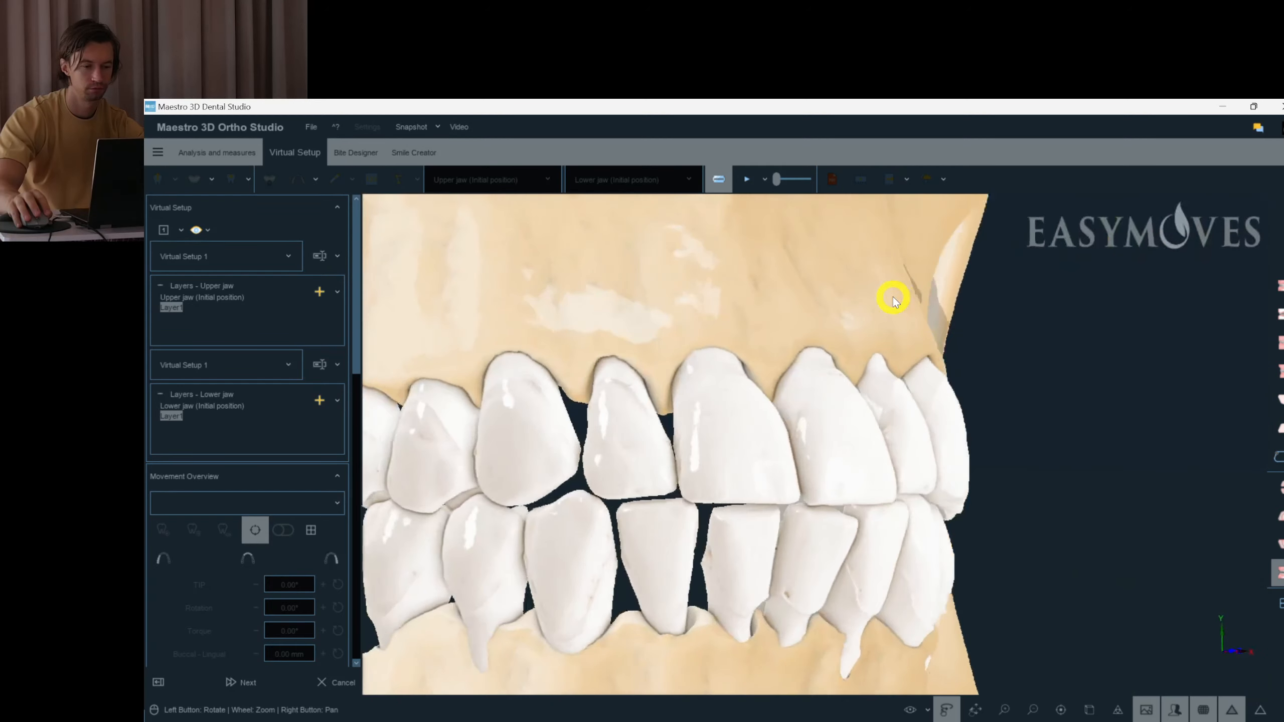
- Set upper molar 16 to about -0.1° tip, 4.1° torque and 0.37 mm buccal-lingual
left_click(589, 450)
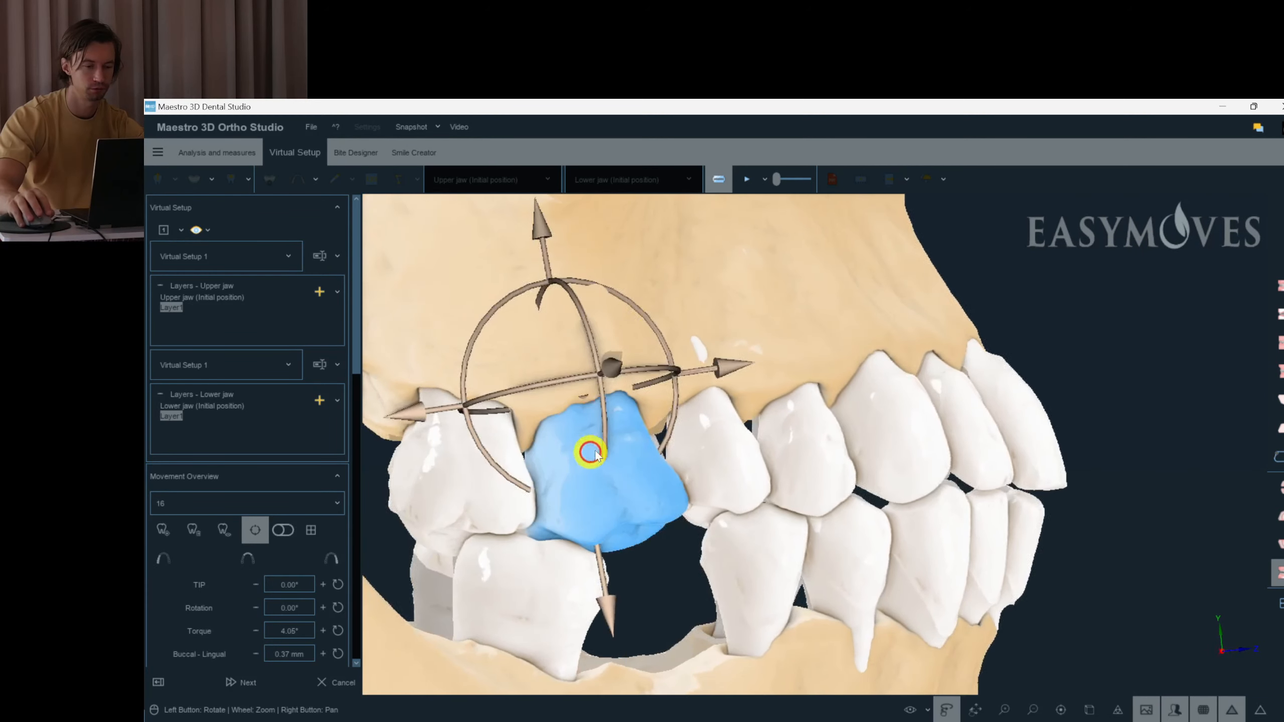
left_click_drag(555, 229, 555, 221)
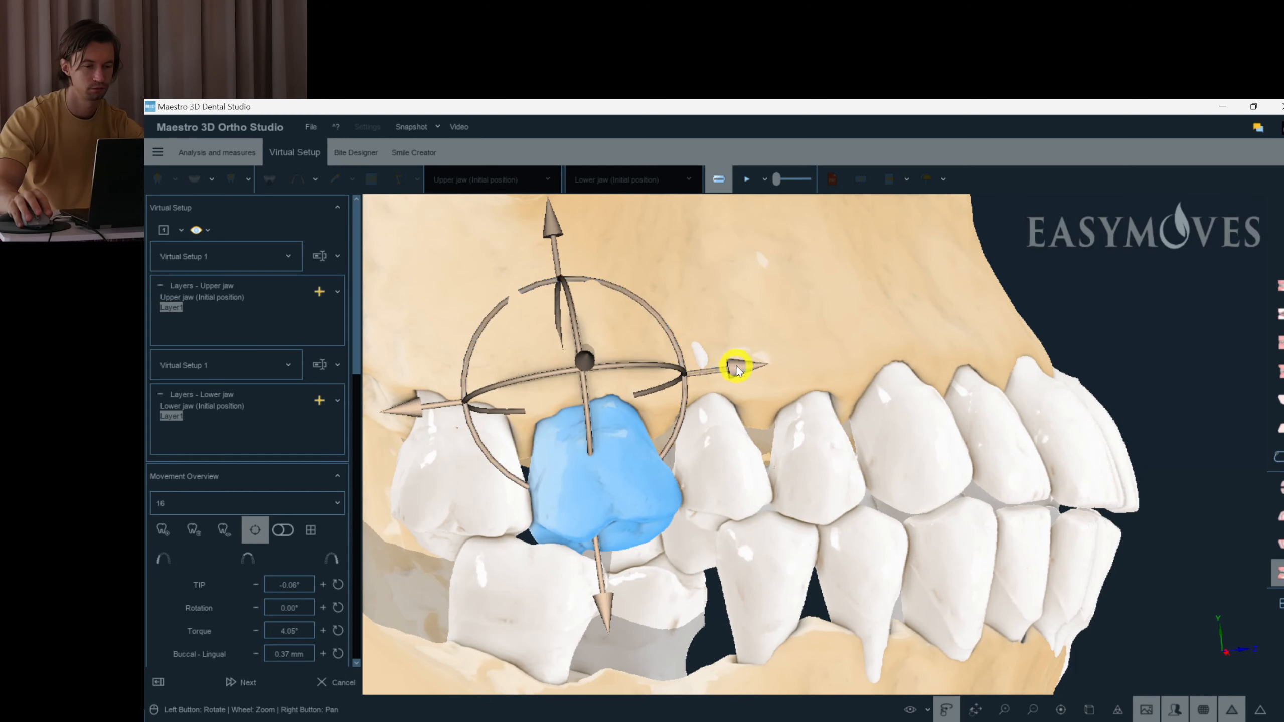
left_click(795, 346)
- In the upper occlusal view, set premolar 24 to about 8.5° torque and canine 23 to about 0.9° tip, -5.3° rotation and 9.4° torque
left_click_drag(796, 345, 1264, 521)
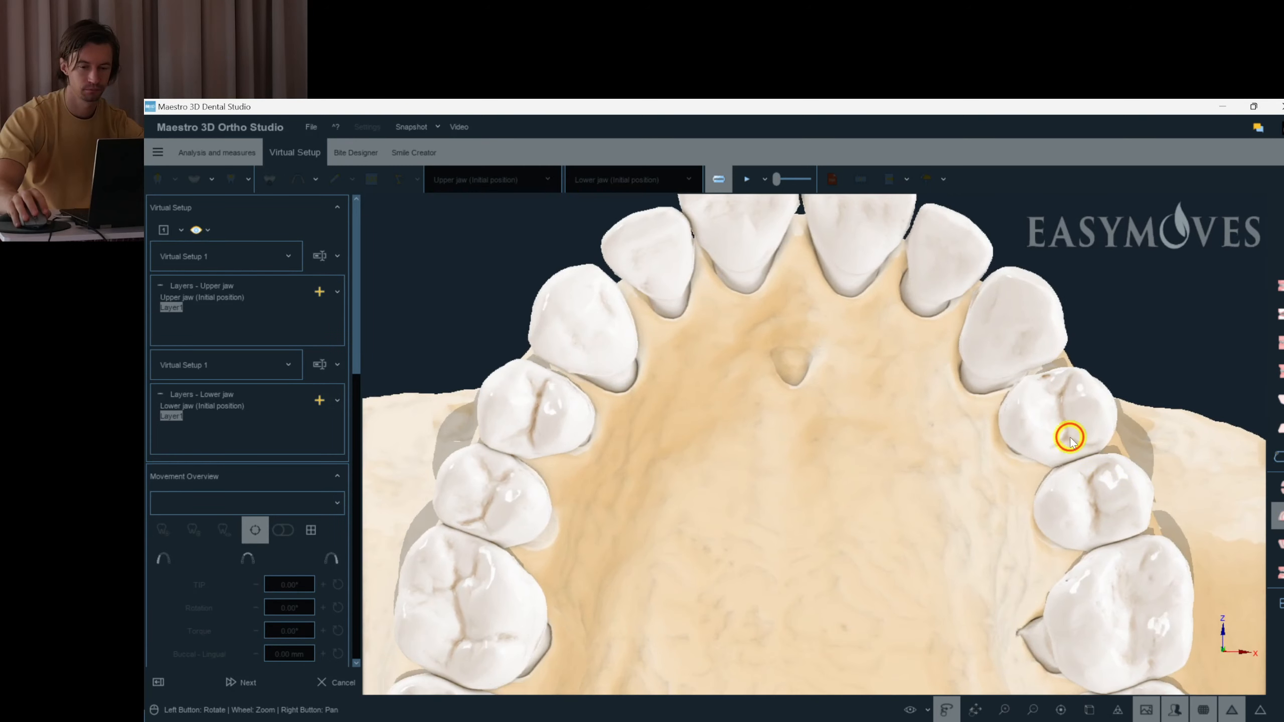
left_click(1069, 436)
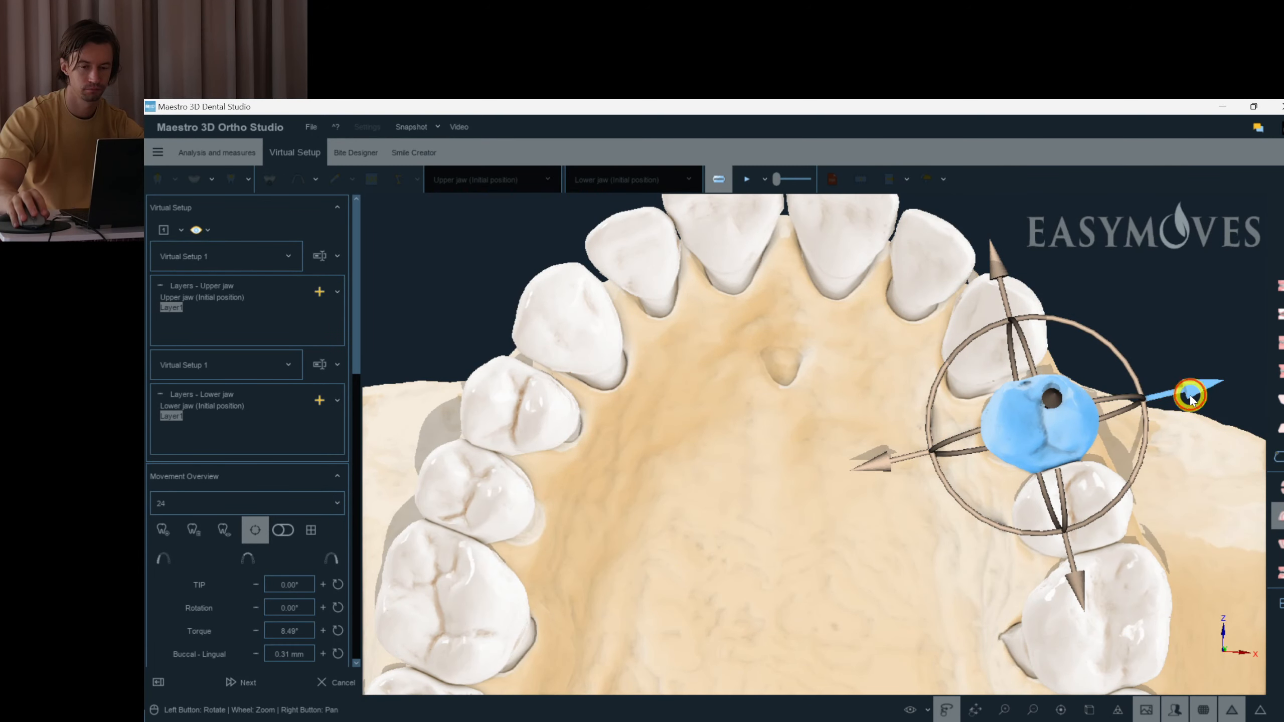
left_click(1021, 347)
left_click_drag(1067, 394, 1102, 445)
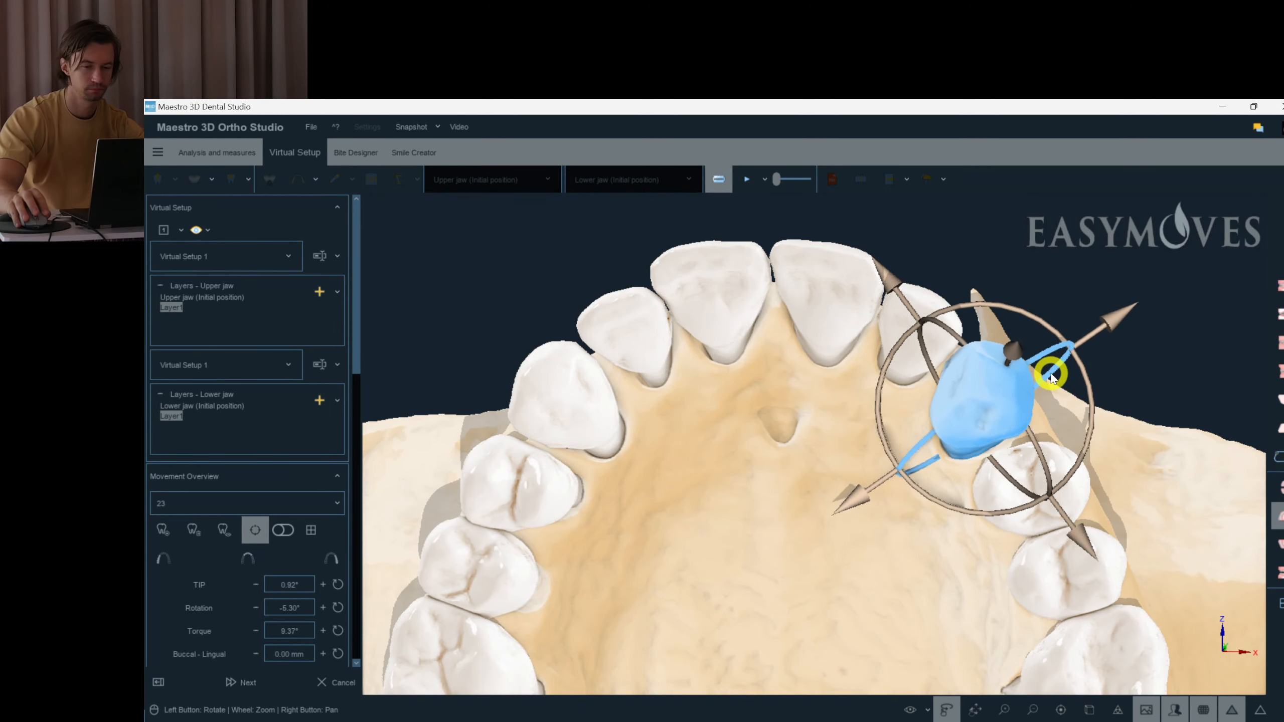
- Refine upper lateral incisor 22 to about 0.3° tip and -1.9° rotation, and adjust the torque and rotation of central incisor 21
left_click(912, 340)
left_click_drag(933, 364, 980, 408)
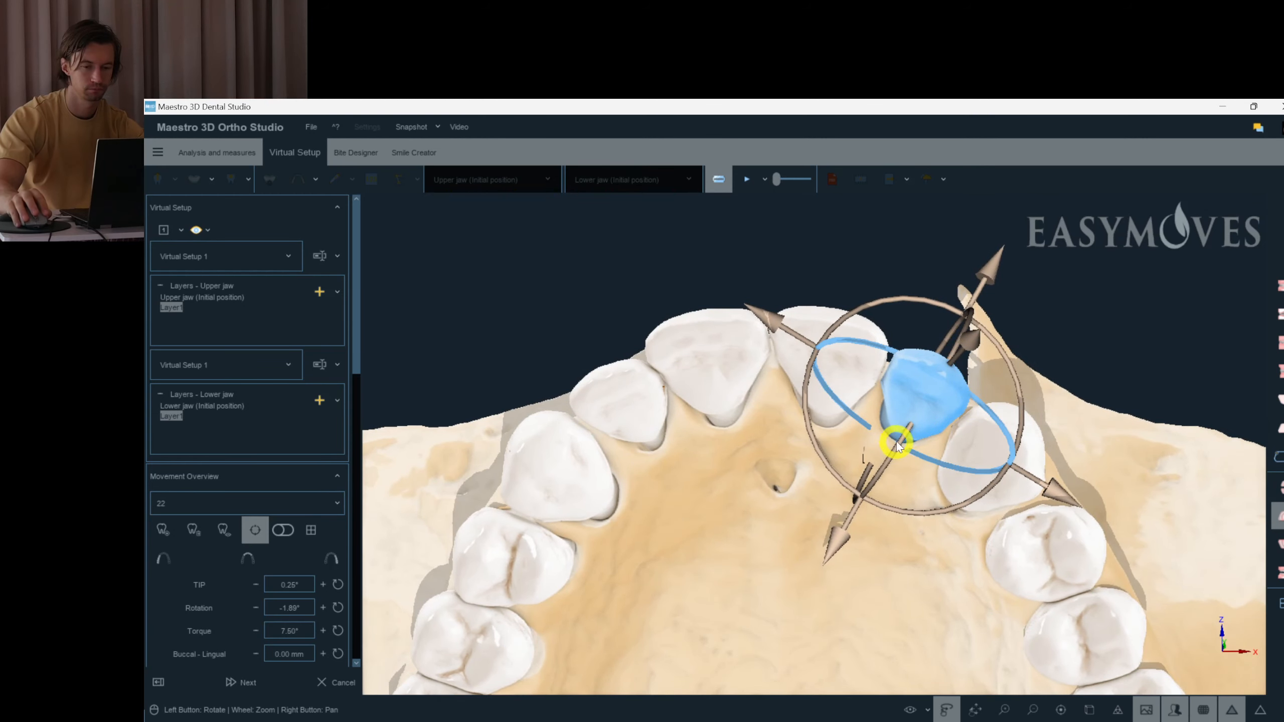
left_click_drag(821, 364, 932, 456)
left_click_drag(835, 453, 827, 439)
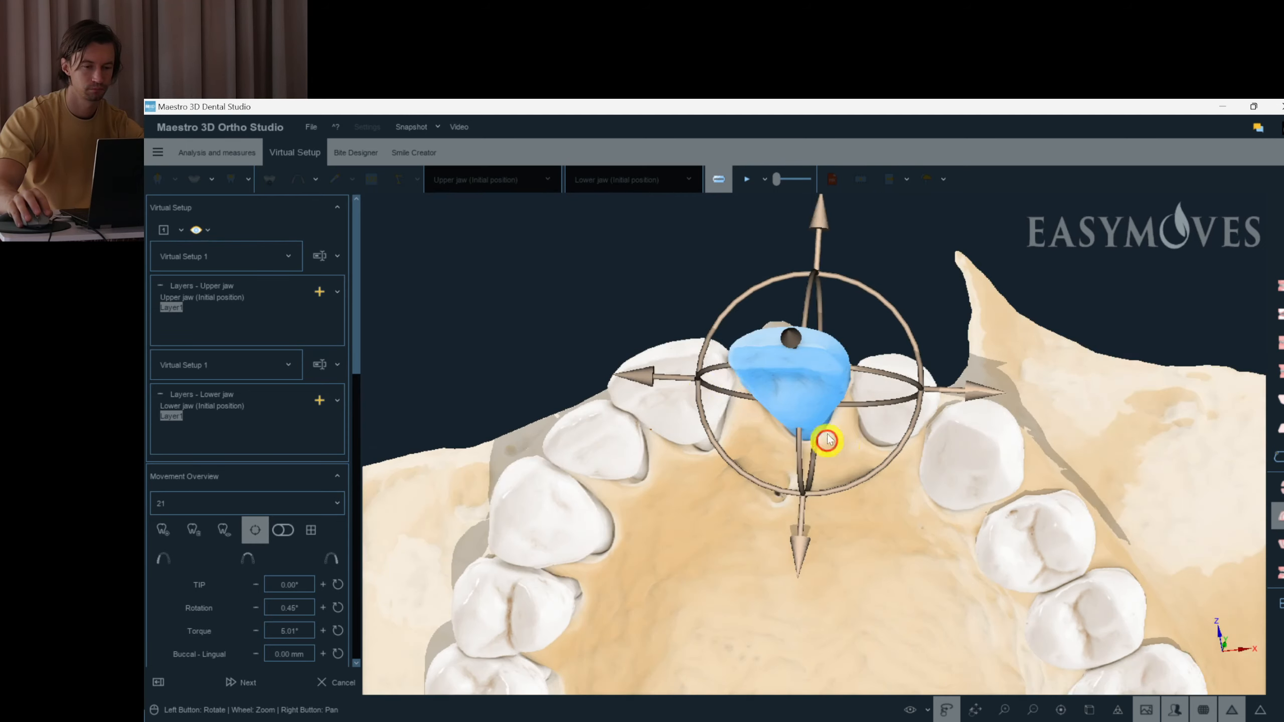
- Refine upper lateral incisor 12 to about -0.2° tip, -13.1° rotation and 12.1° torque
left_click_drag(705, 392, 662, 455)
left_click(667, 438)
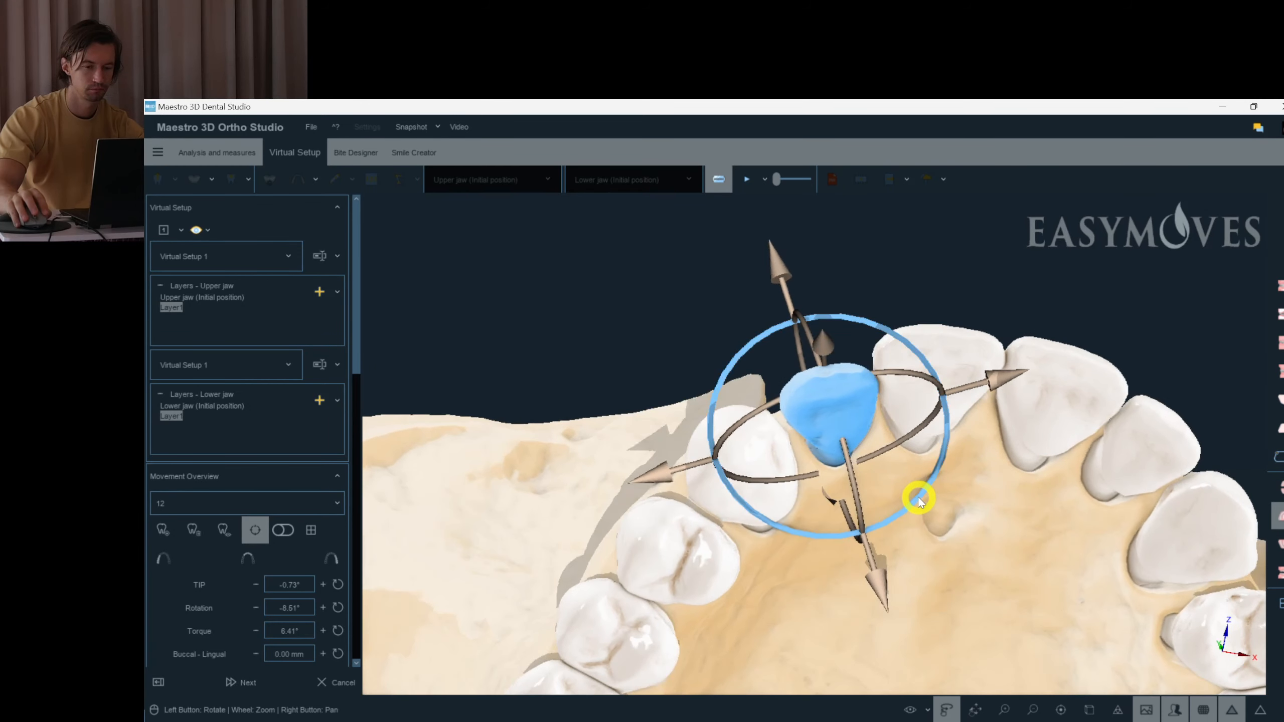
left_click_drag(924, 488, 920, 489)
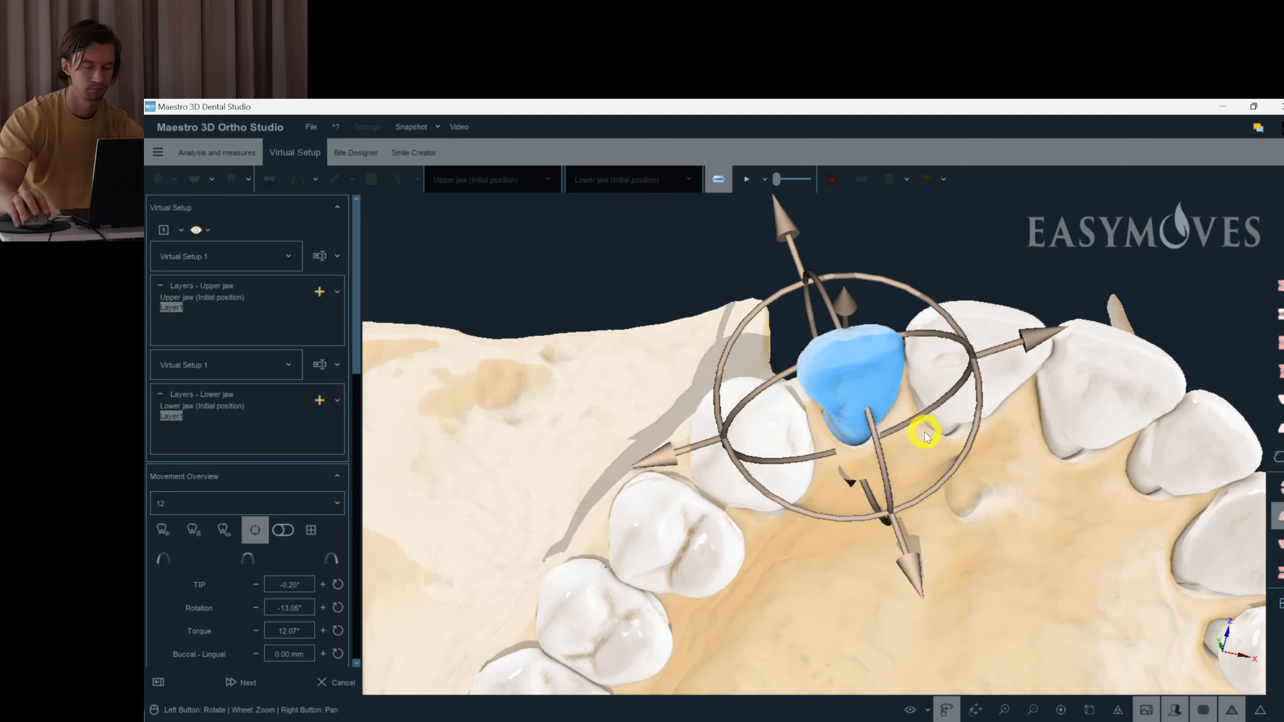
left_click(961, 515)
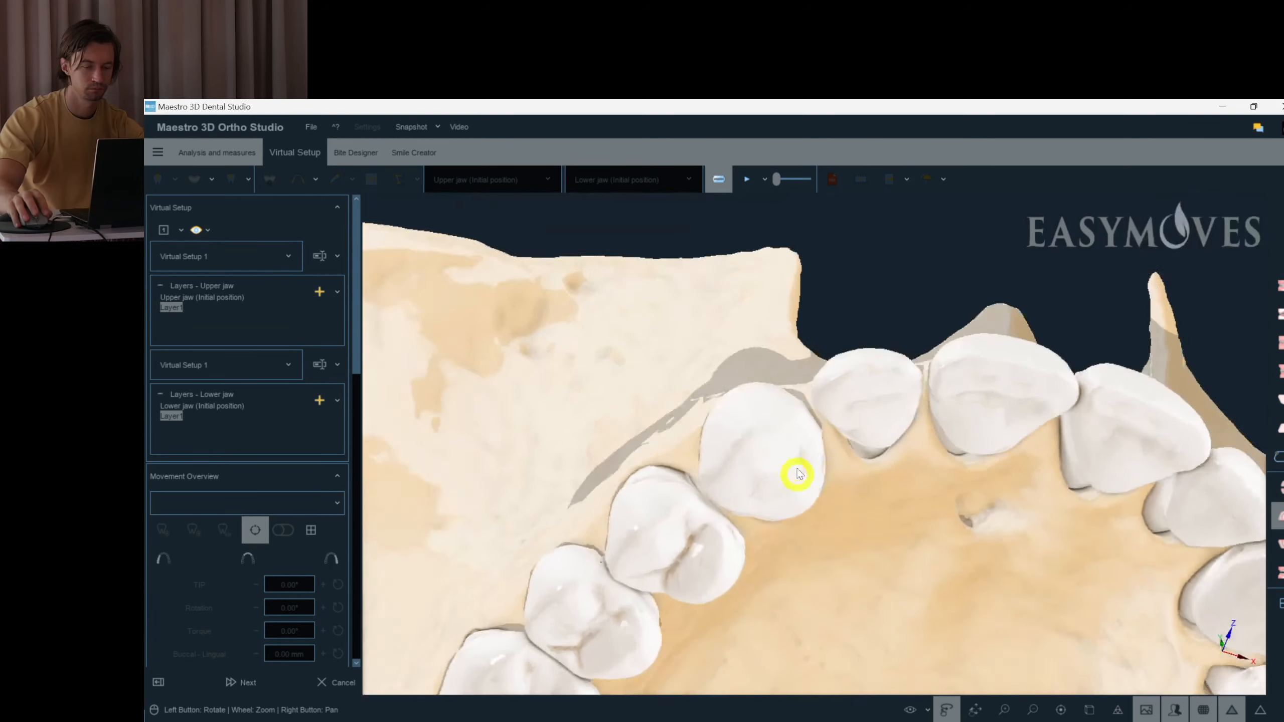
- Refine upper canine 13 to about 12.1° torque and premolar 14 to about 0.9° tip, -2.2° rotation and 5.0° torque
left_click(799, 474)
left_click_drag(770, 444, 945, 453)
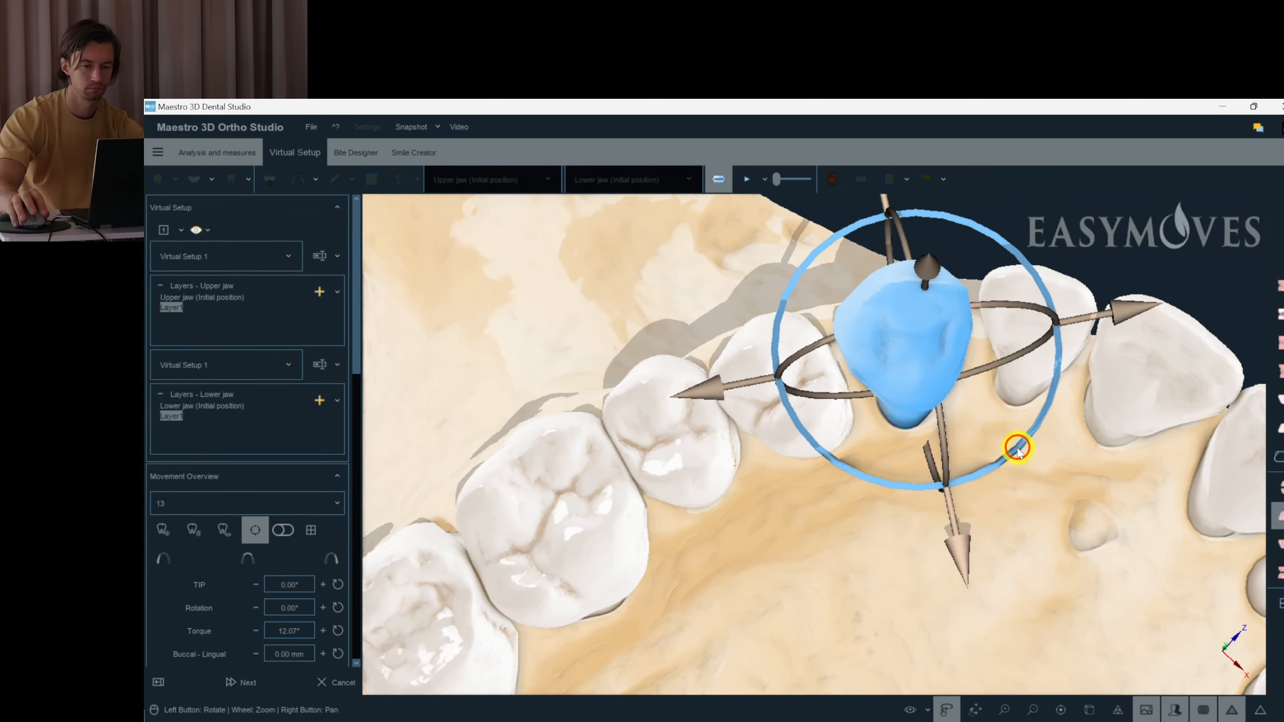
left_click(754, 419)
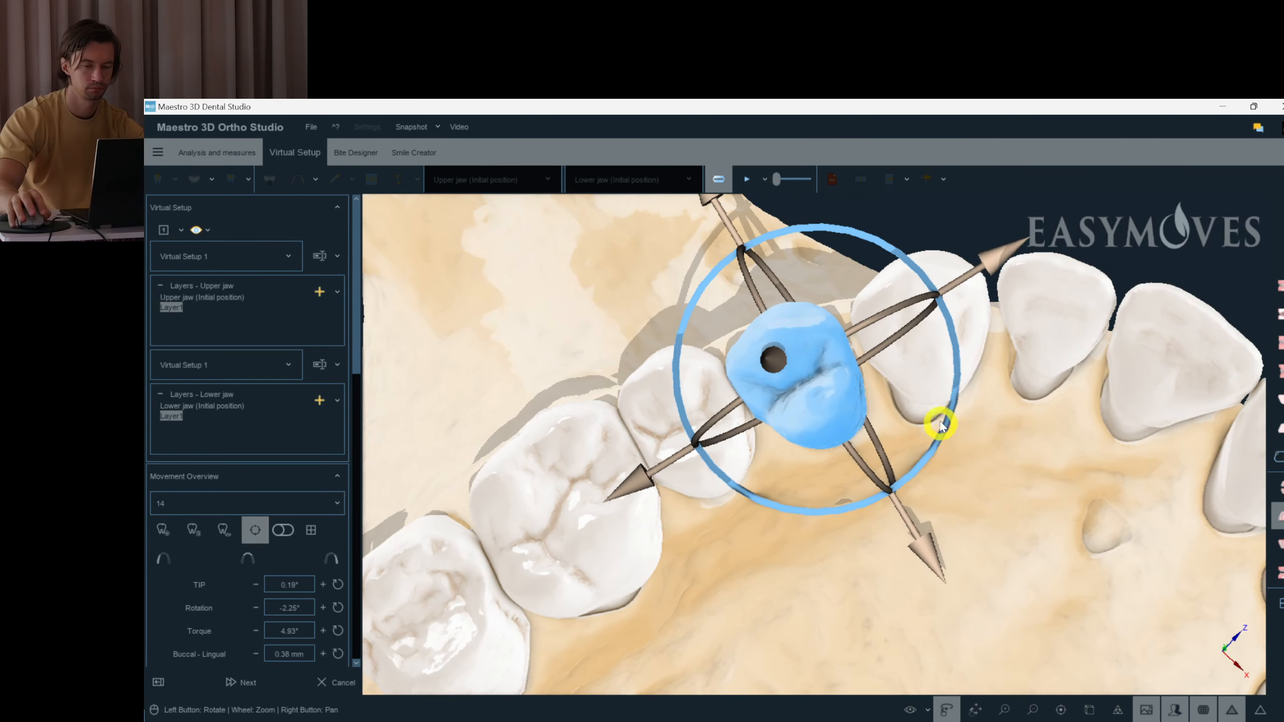
left_click_drag(941, 425, 928, 349)
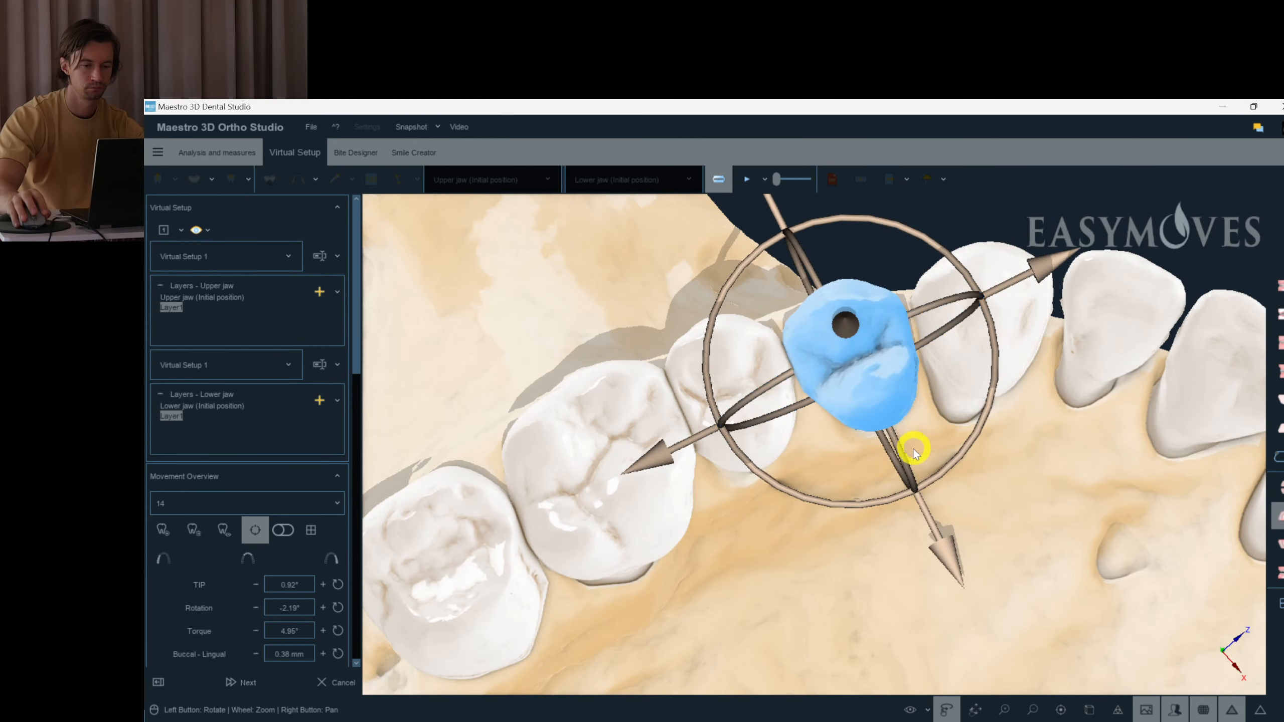
- Go over upper premolar 15 and molar 16, and set second molar 17 to about 2.4° torque
left_click(733, 400)
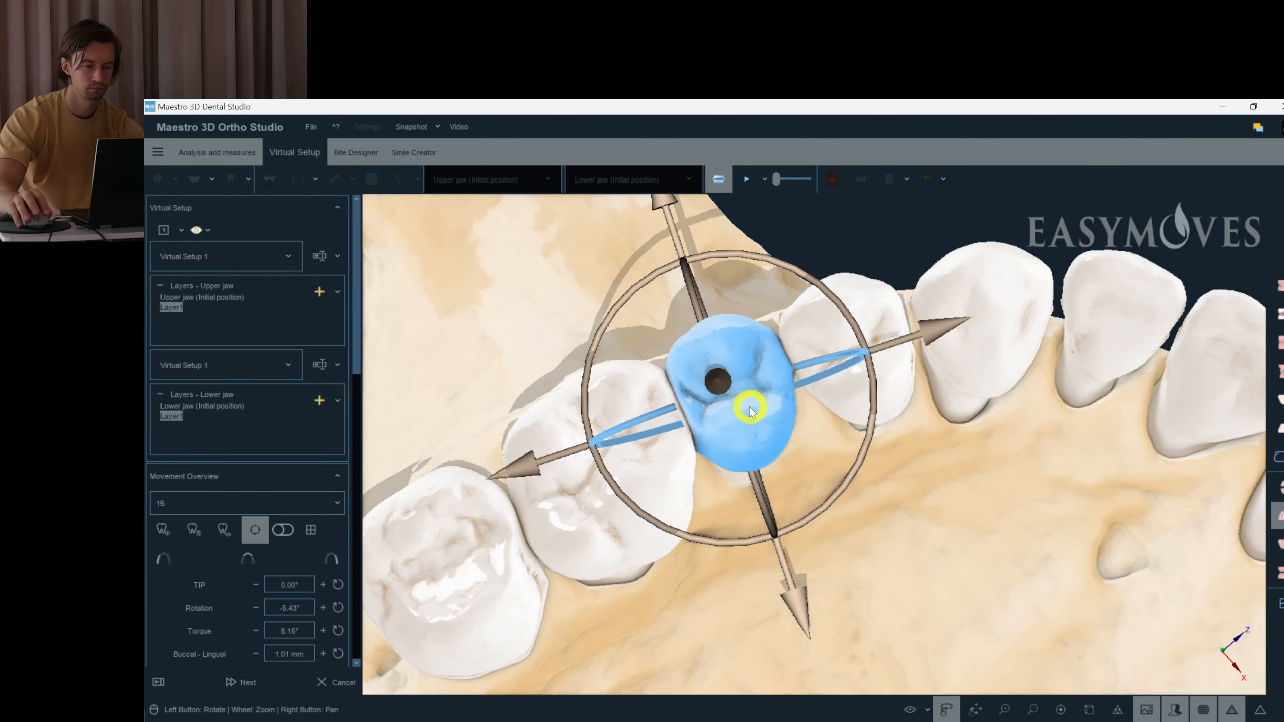
left_click(662, 459)
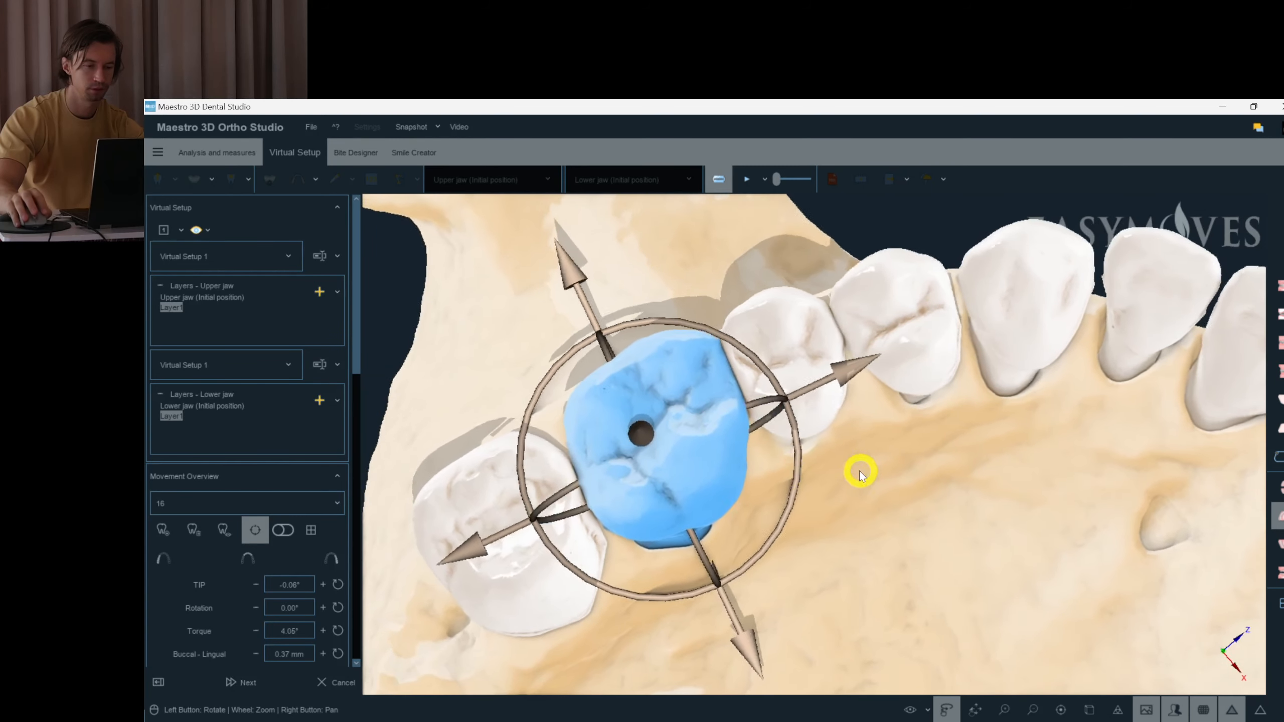
left_click(565, 494)
left_click_drag(933, 544, 918, 458)
right_click(918, 458)
left_click(578, 509)
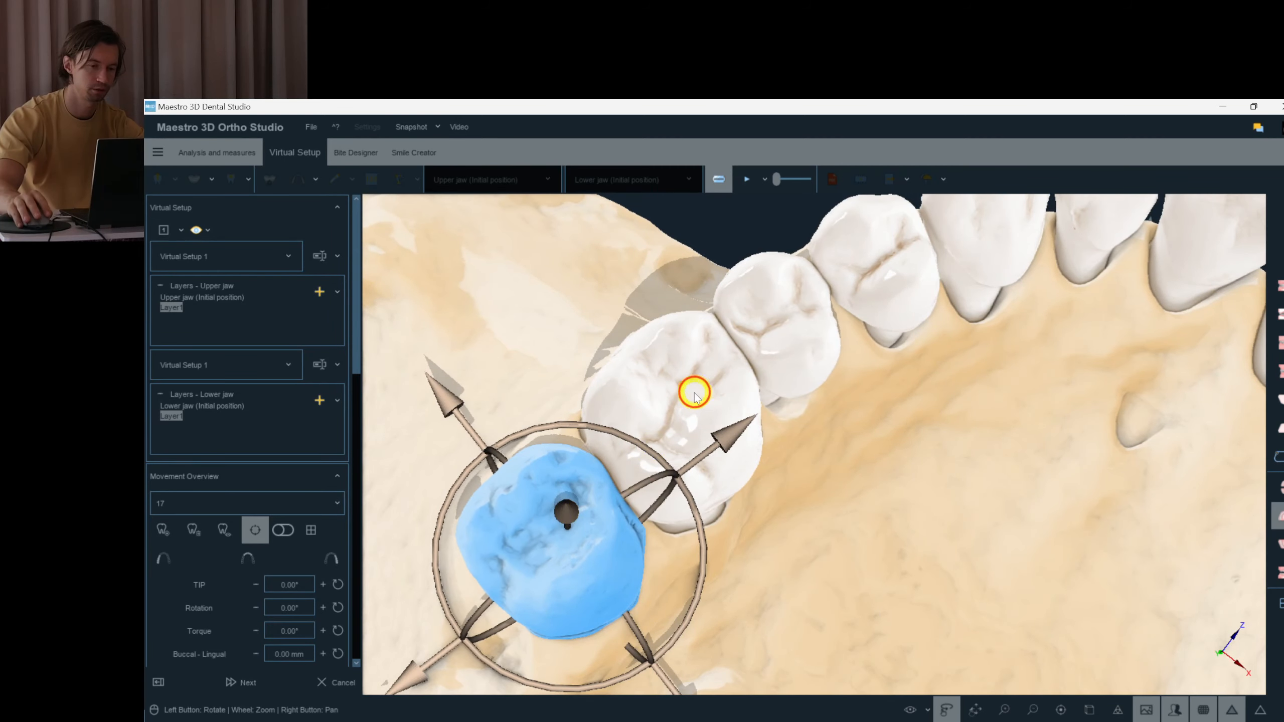
left_click(663, 427)
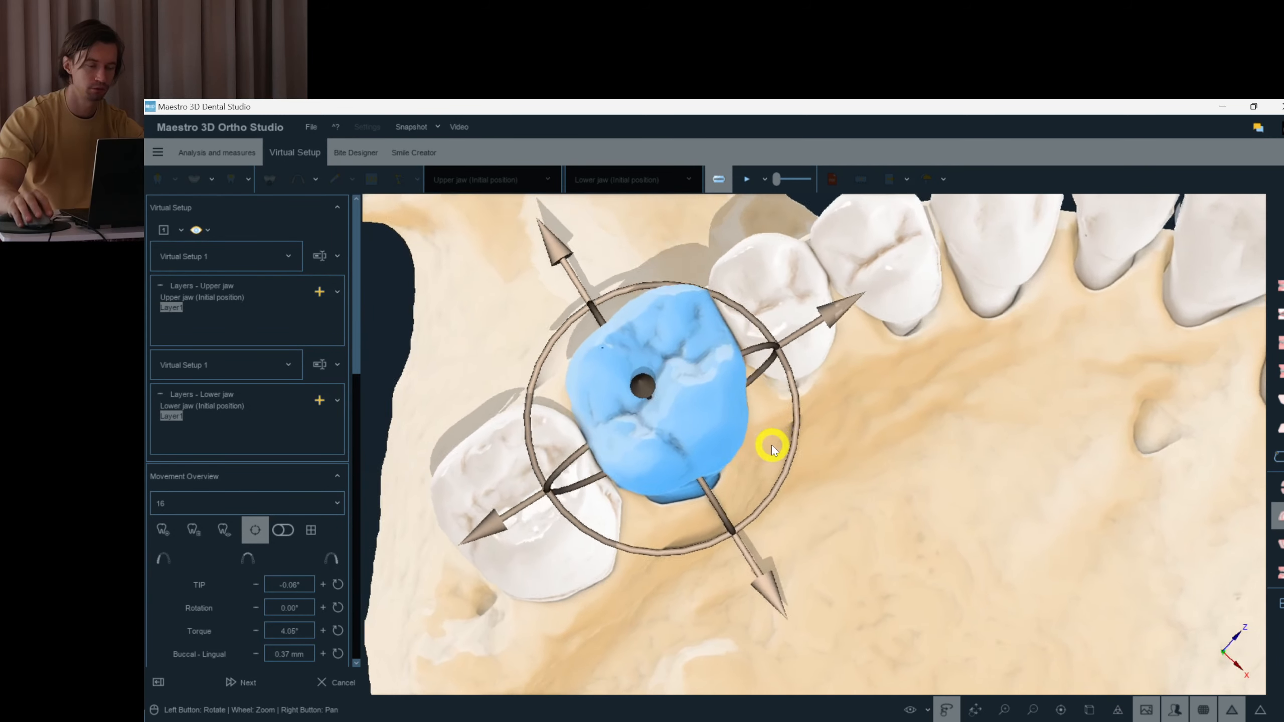
left_click(607, 465)
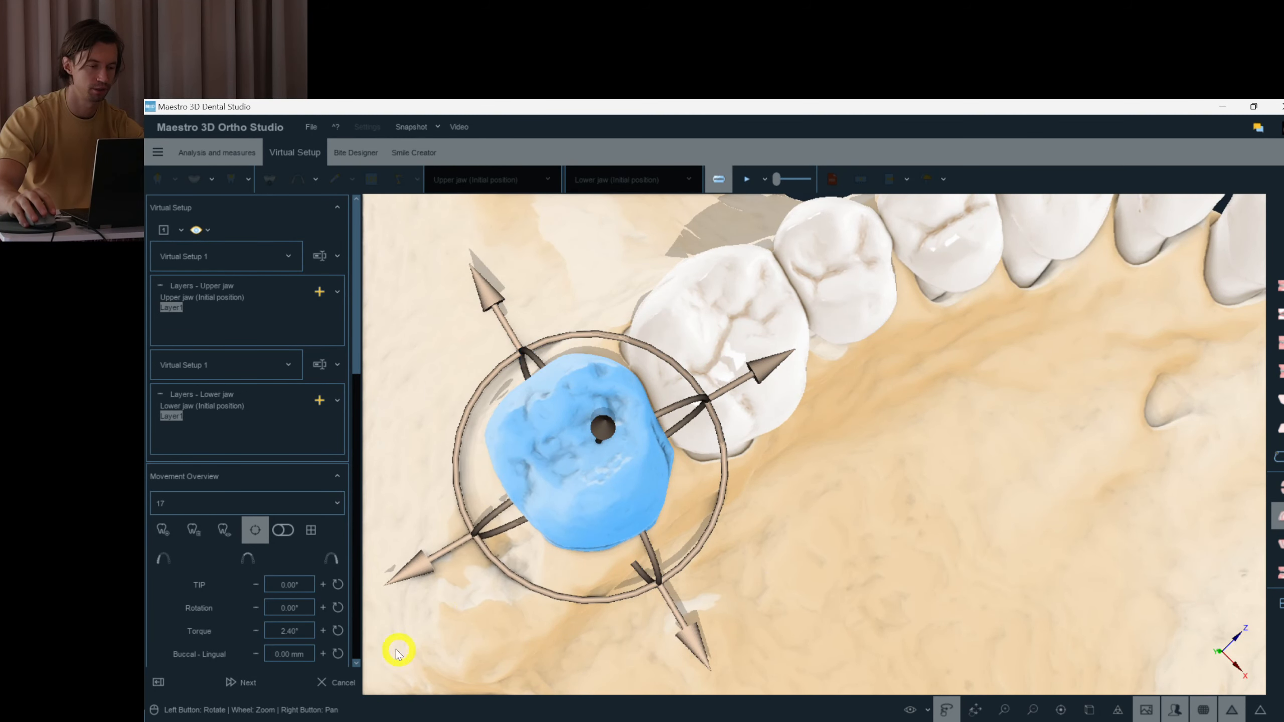
left_click(800, 530)
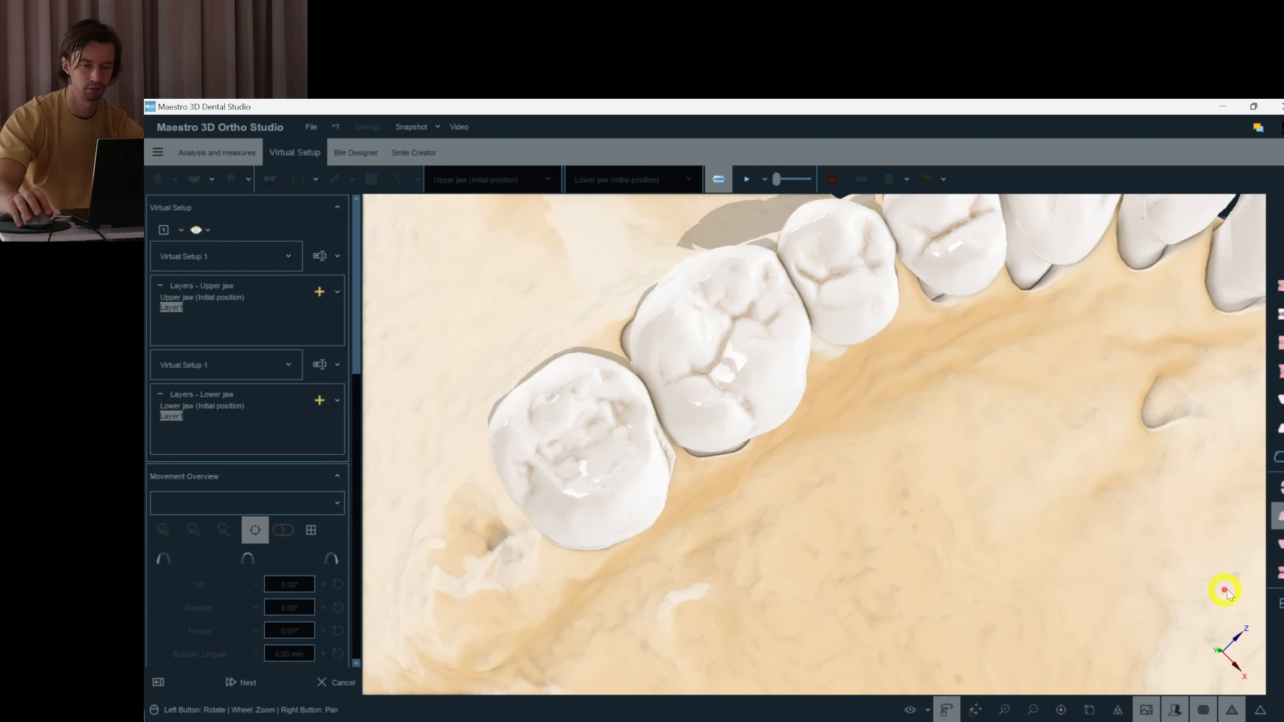
- Check both jaws together and separately, and add a new layer to the upper and lower jaw setups
left_click(1279, 575)
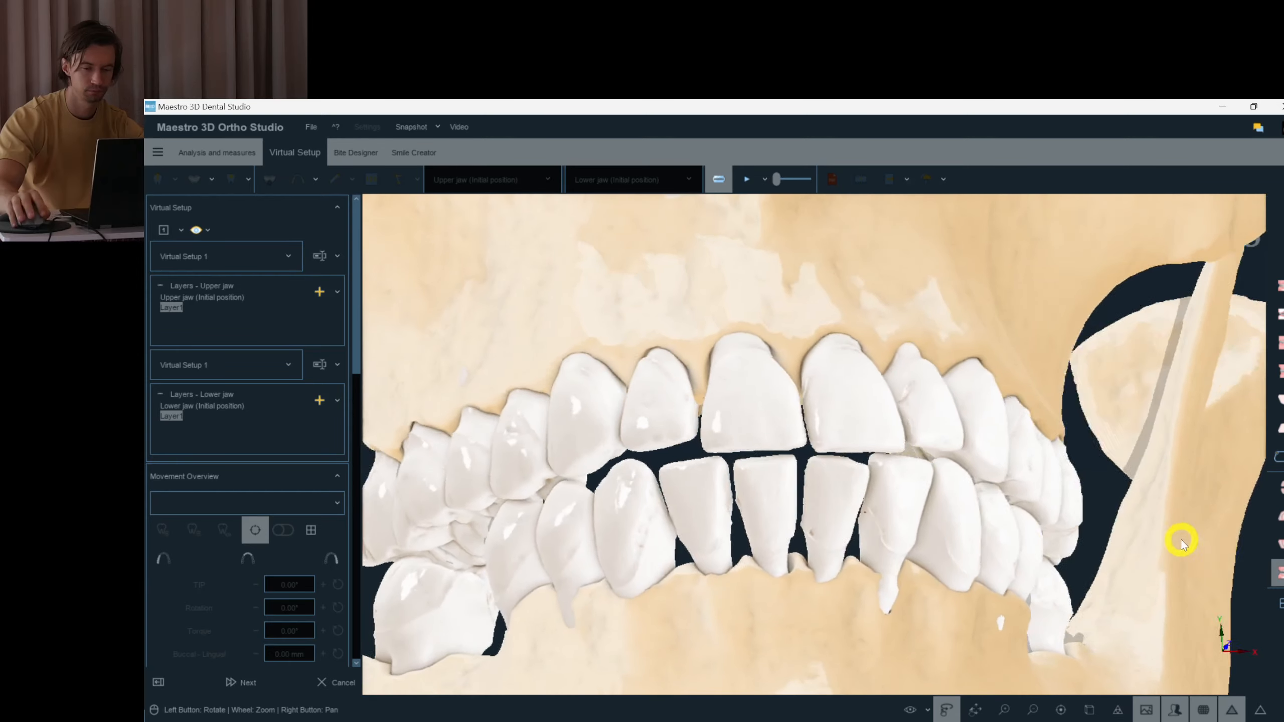
left_click(1279, 545)
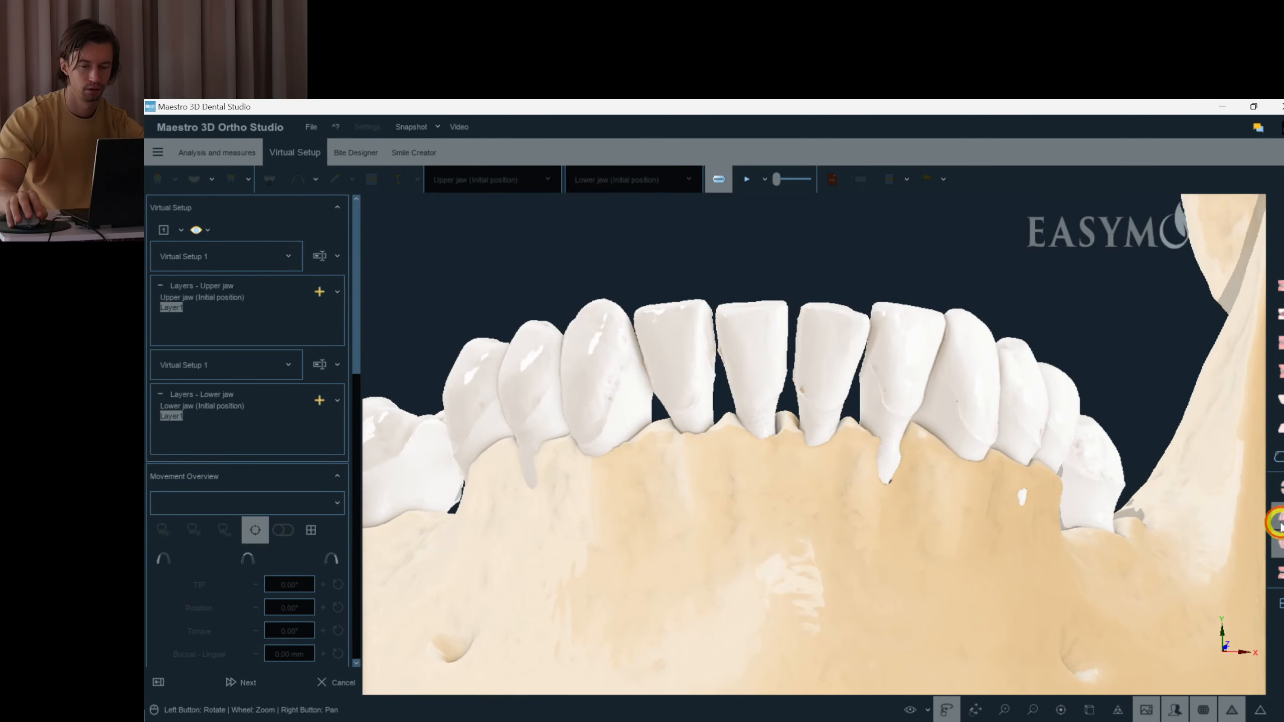
left_click(1279, 524)
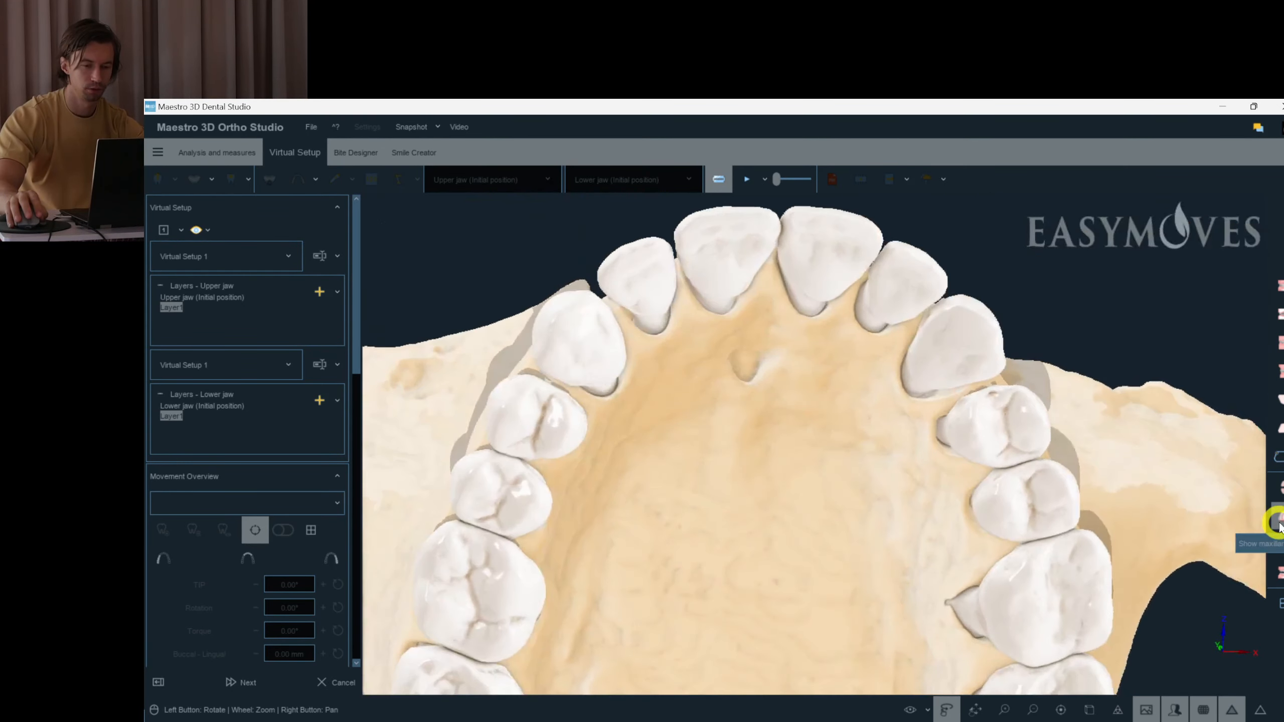
left_click(327, 387)
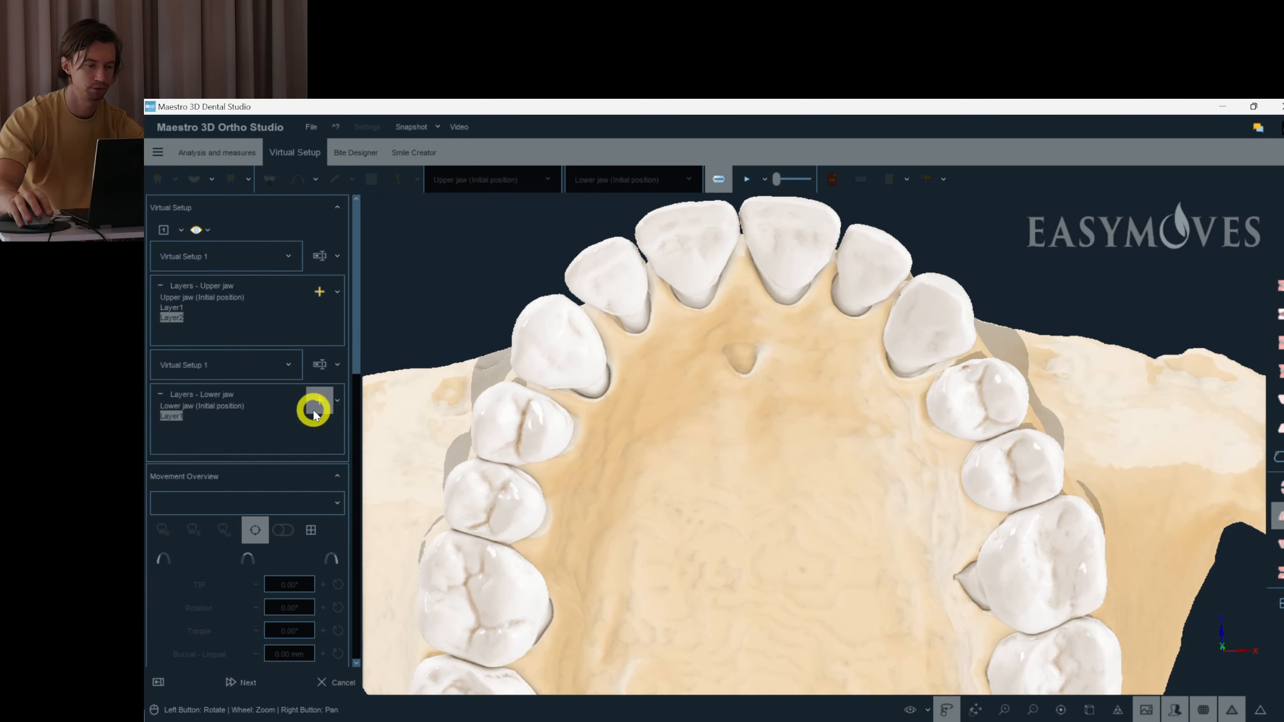
left_click(319, 401)
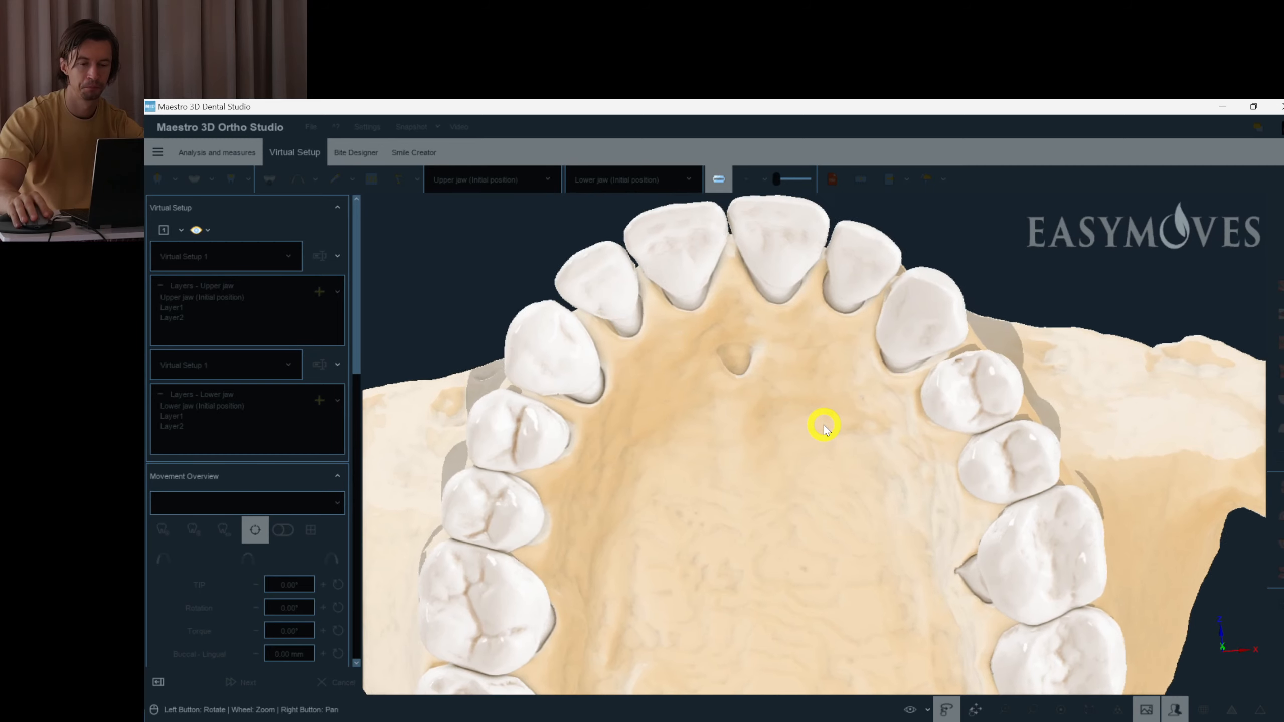
- On the new layer, set the torque of upper teeth 23, 22, 21 and 11 to about 6.5°, 3.1°, 5.0° and 3.5°, adjusting tip and rotation
left_click(953, 354)
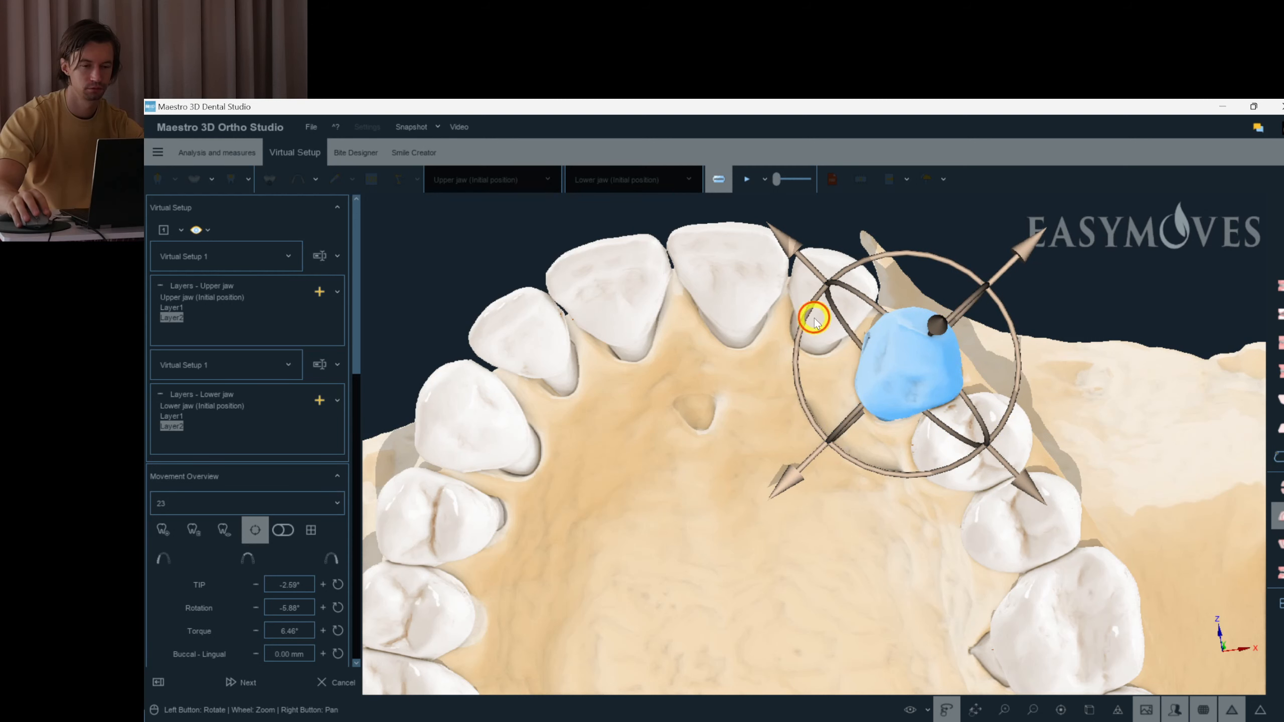
left_click(829, 340)
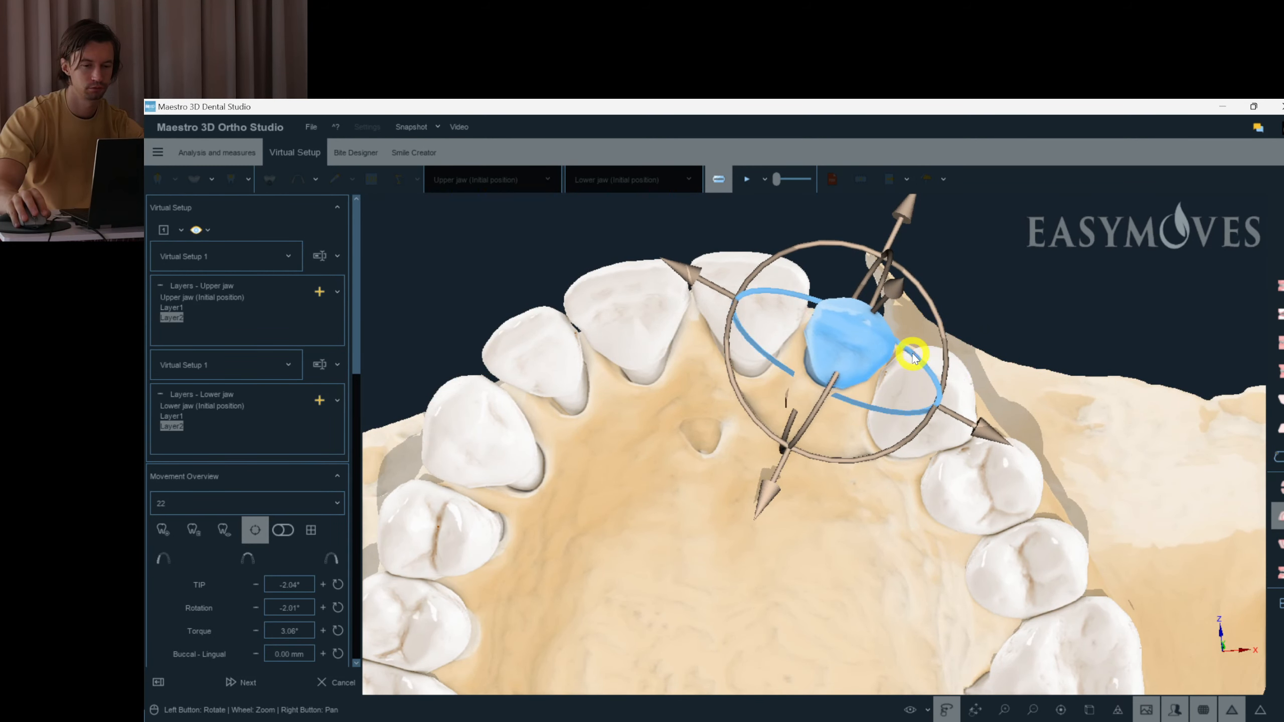
left_click(760, 320)
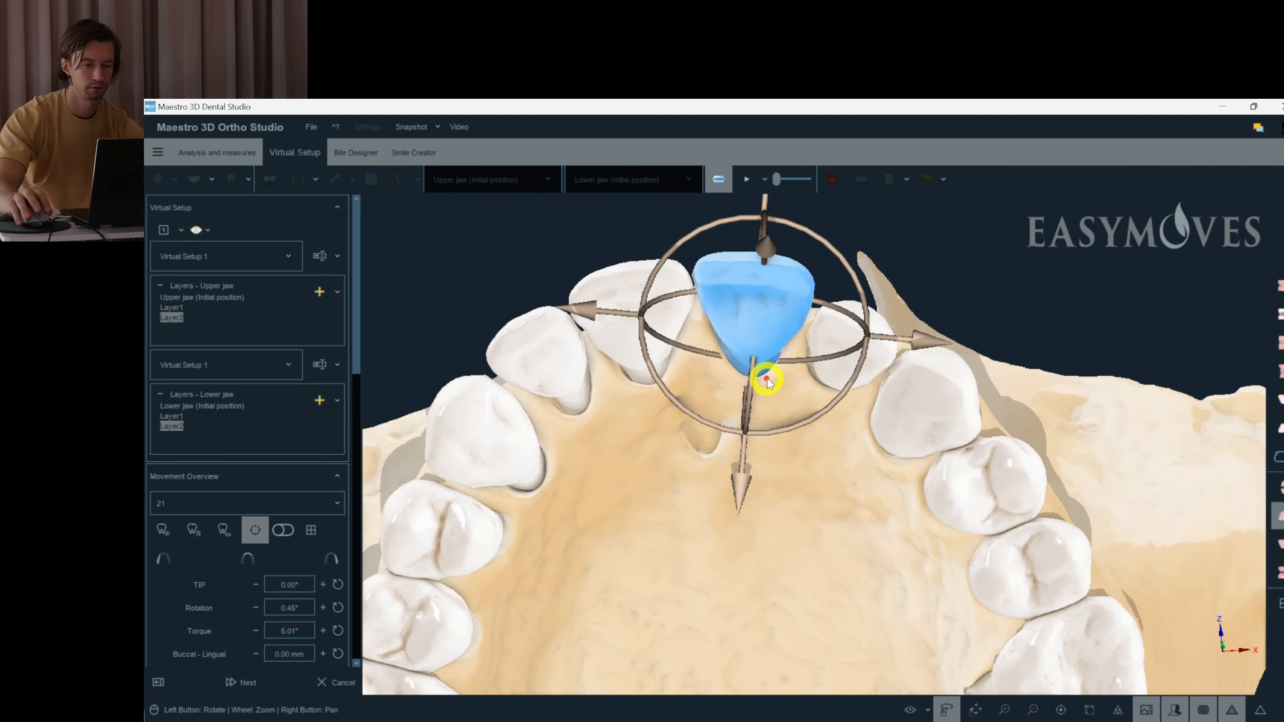
left_click(620, 306)
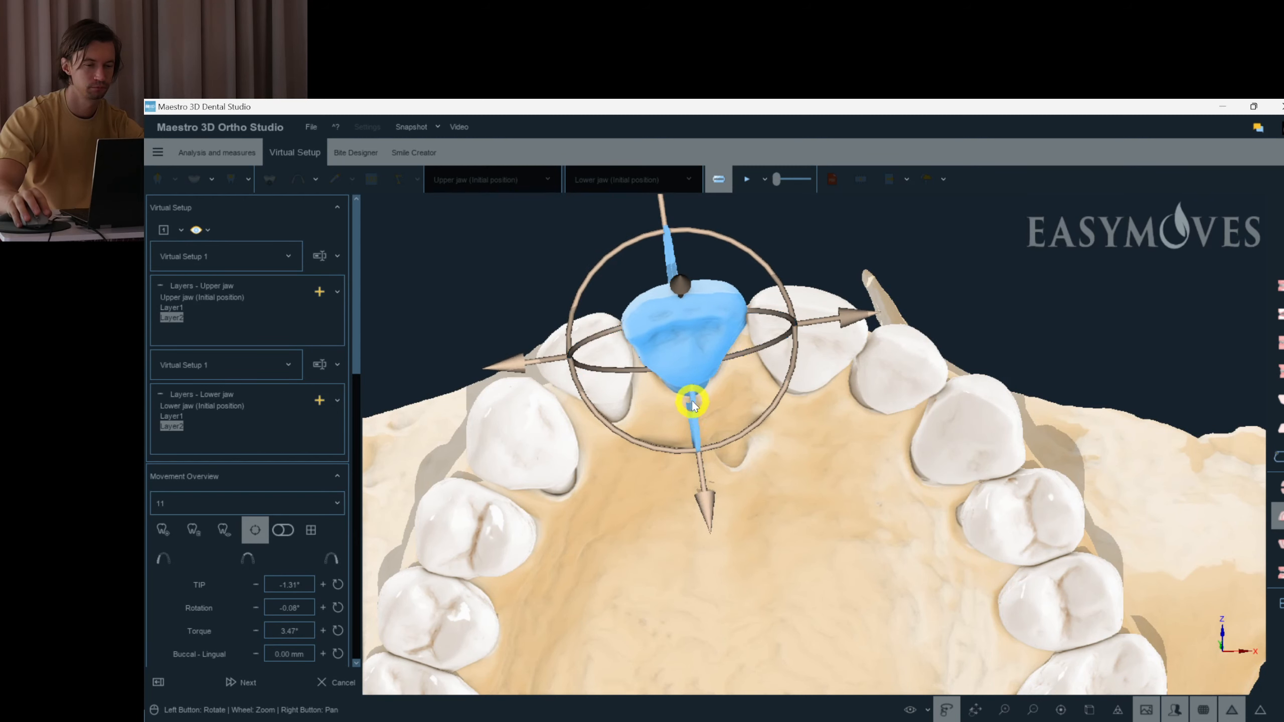
- Set upper lateral incisor 12 to about -5.3° tip and -14.1° rotation, and canine 13 to about -3.1° tip, -2.0° rotation and 10.2° torque
left_click(609, 373)
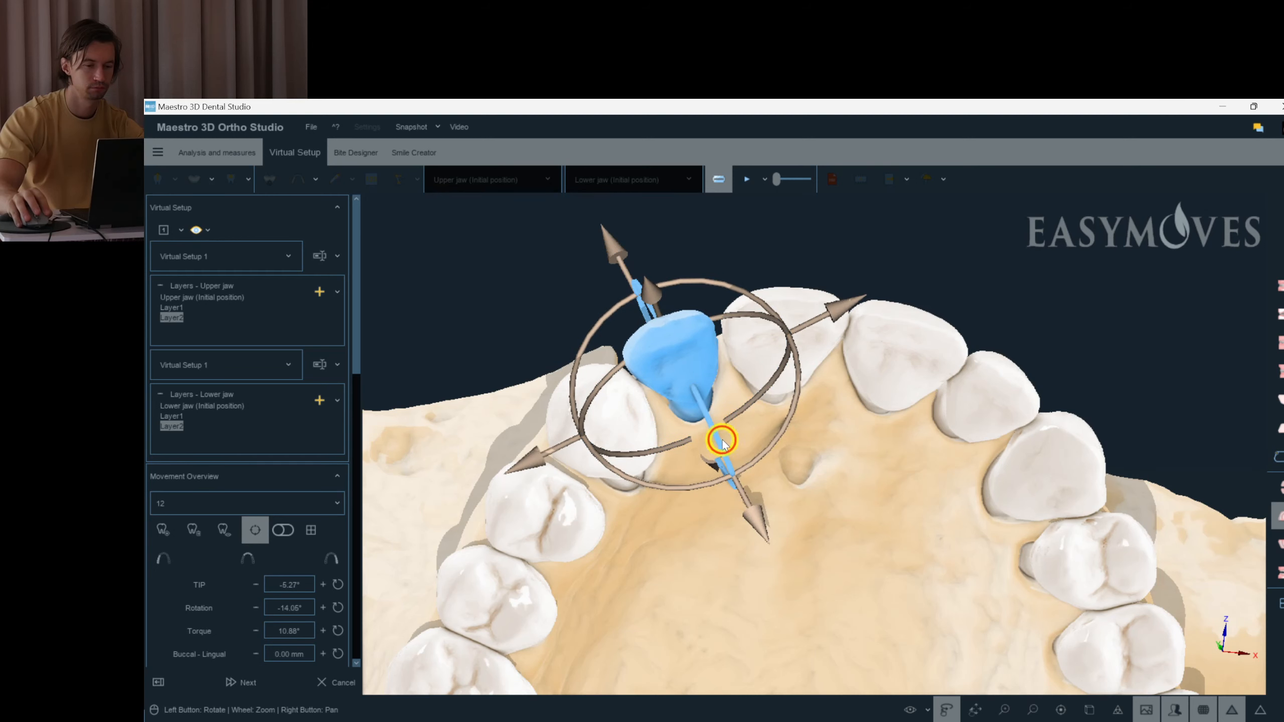
left_click(574, 444)
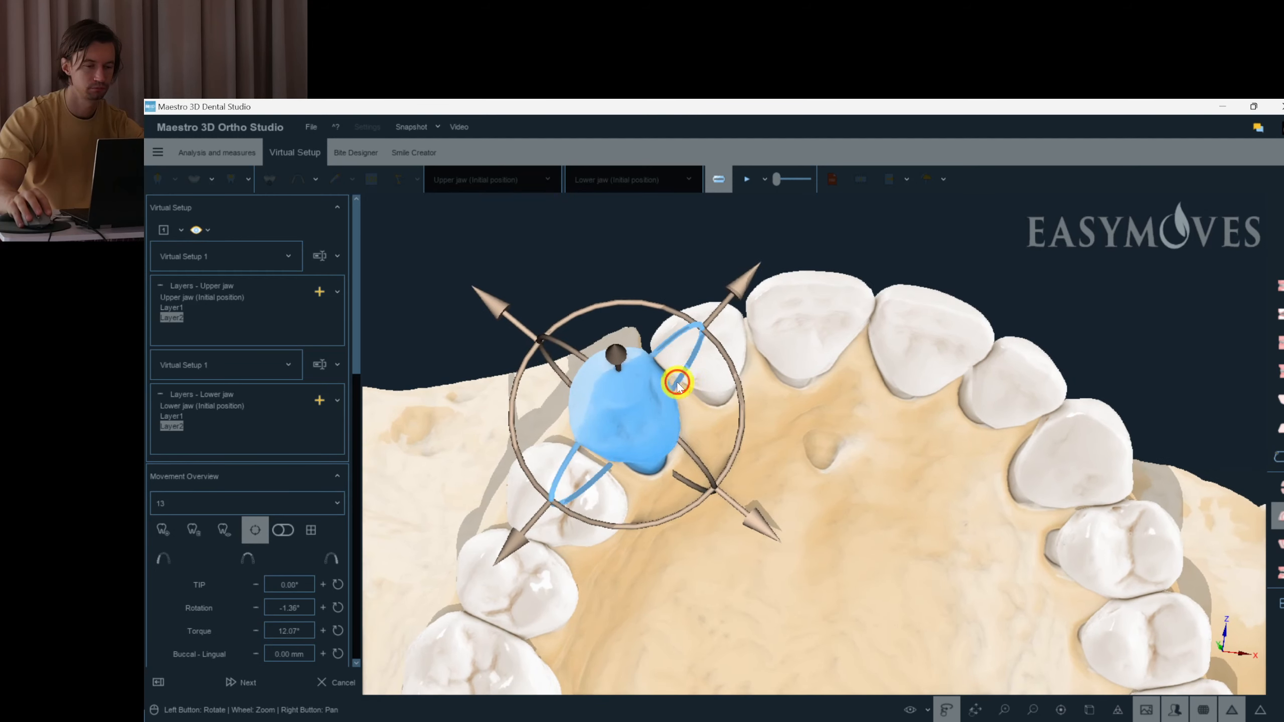
left_click_drag(676, 386, 717, 450)
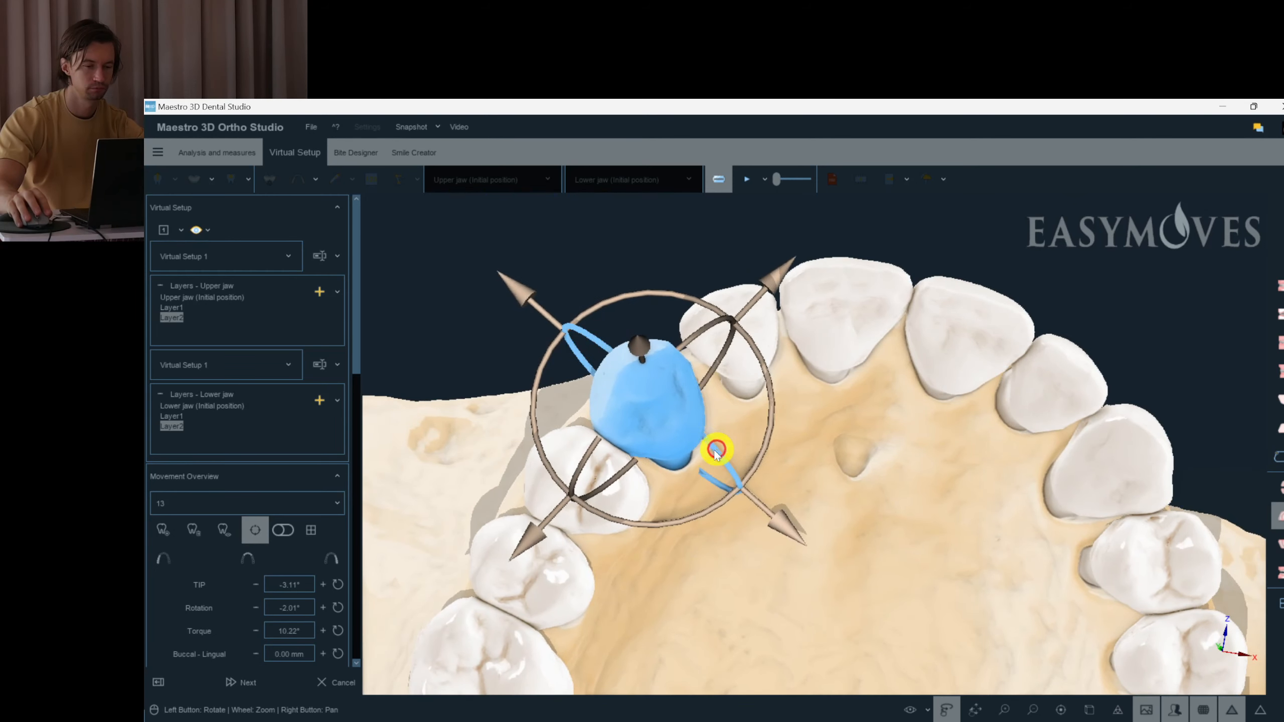
left_click(589, 483)
- Set the torque of upper incisors 12, 11 and 21 to about 4.7°, 2.4° and -3.3°, with about -3.0° tip on 11 and 1.2° on 21
left_click(784, 390)
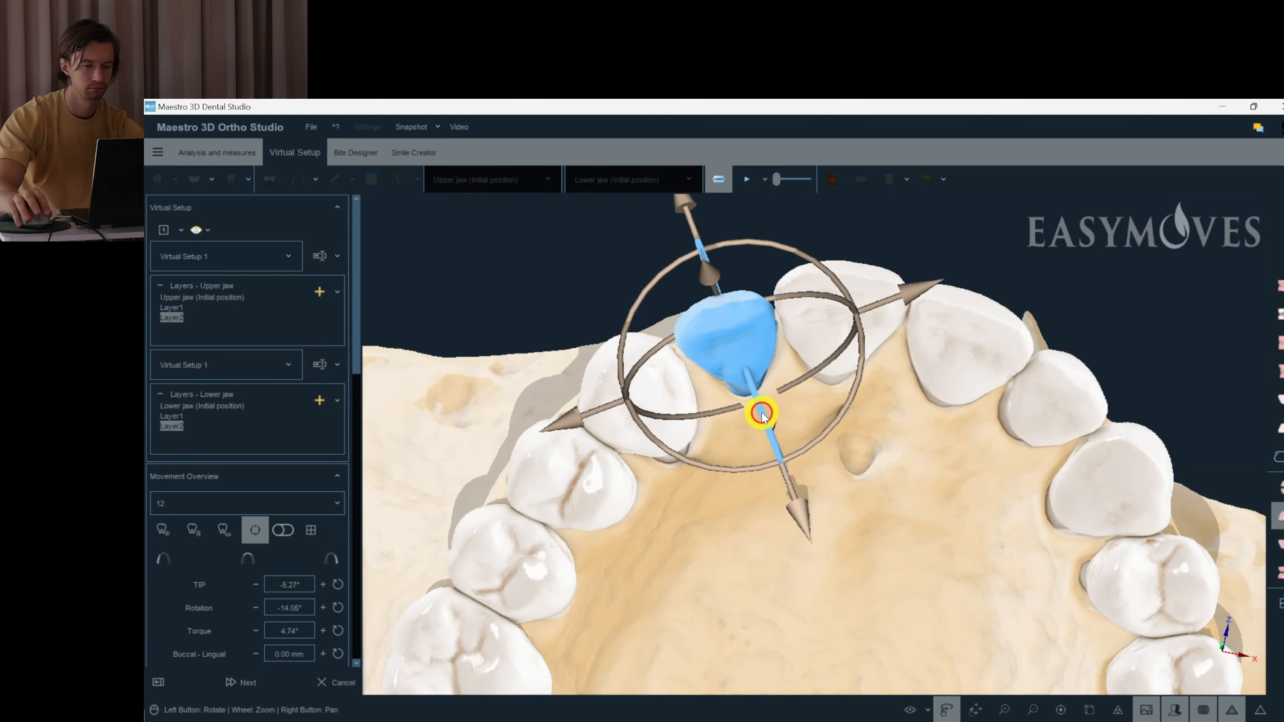
left_click(822, 340)
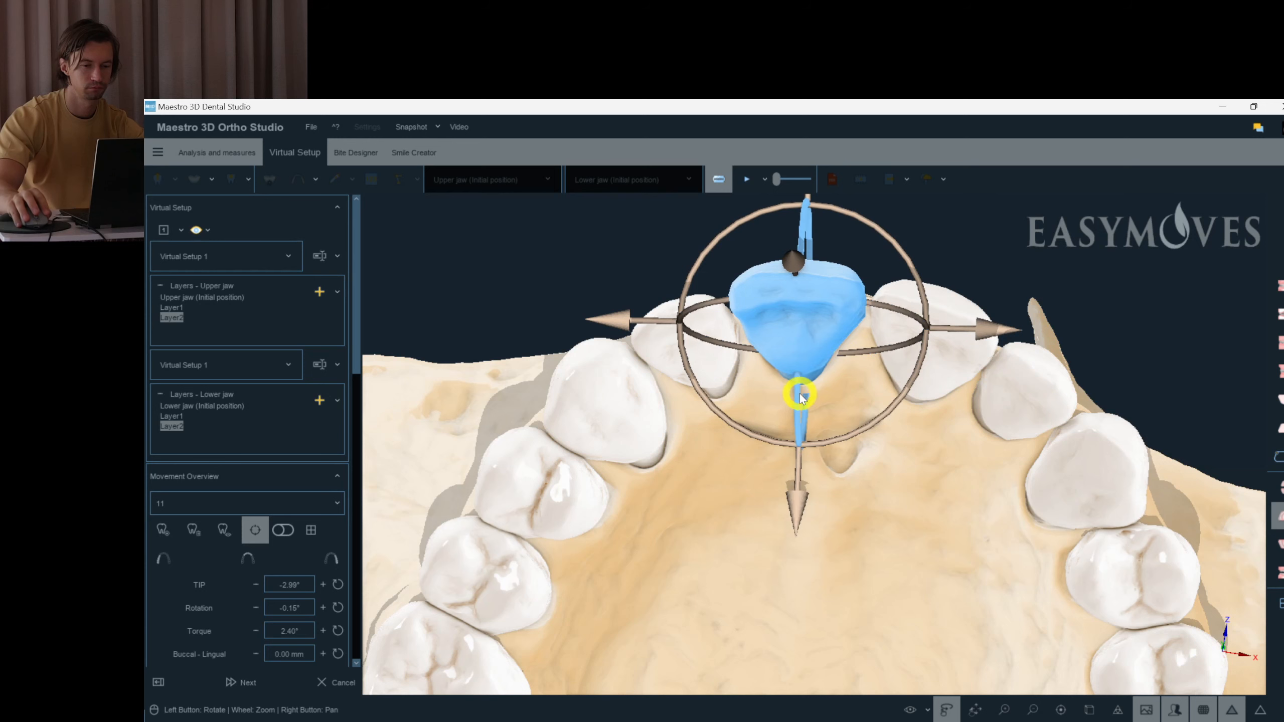
left_click(897, 343)
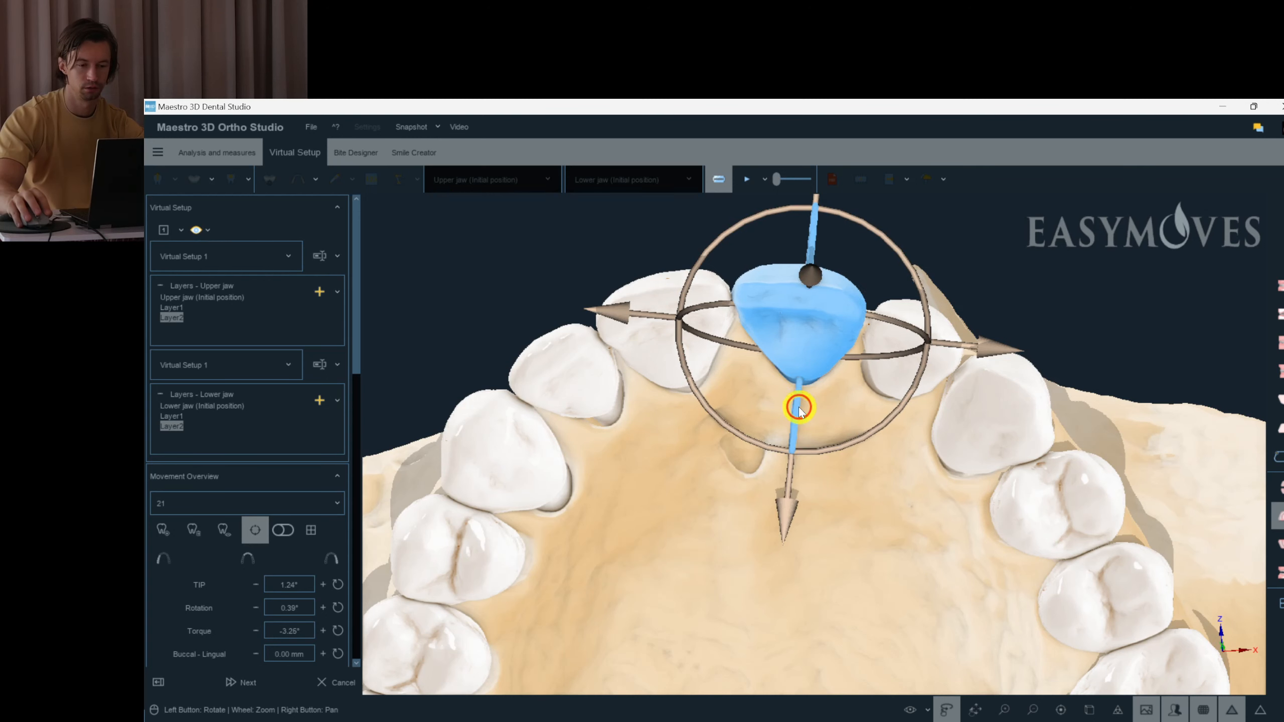
- Set upper lateral incisor 22 to about -0.1° torque, and canine 23 to about -1.1° tip, -5.7° rotation and 6.6° torque
left_click(890, 350)
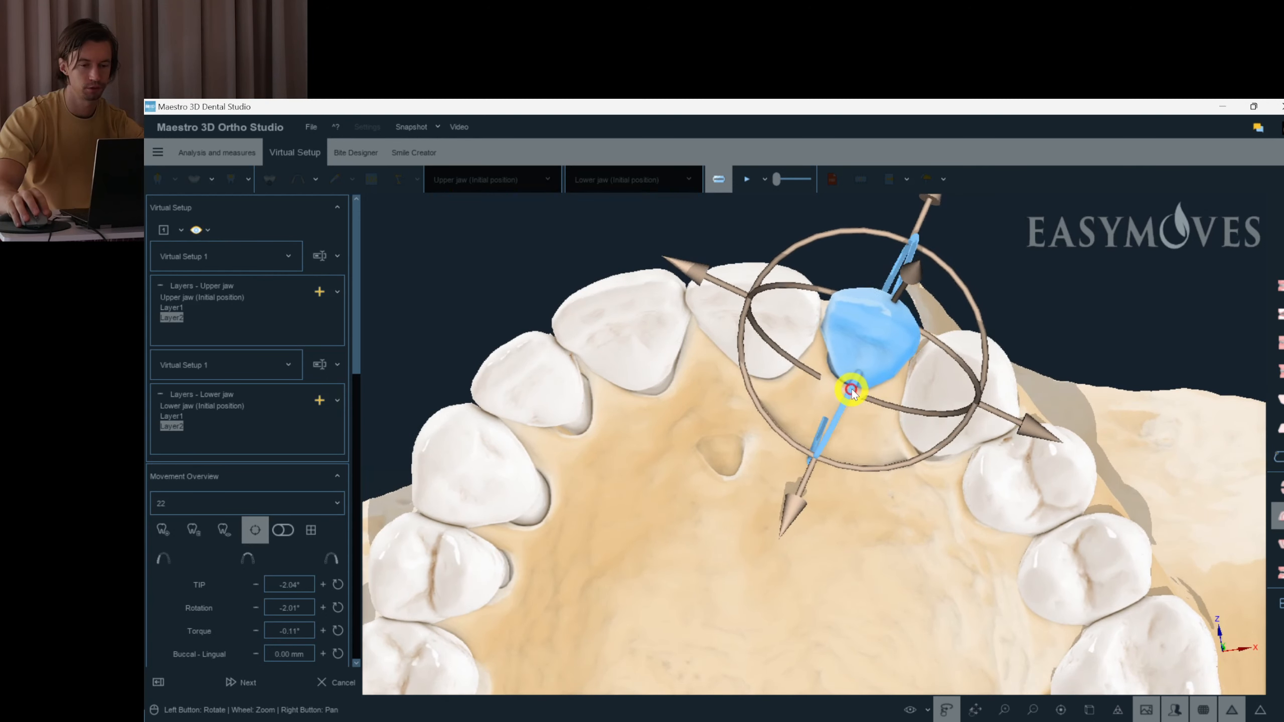
left_click(938, 380)
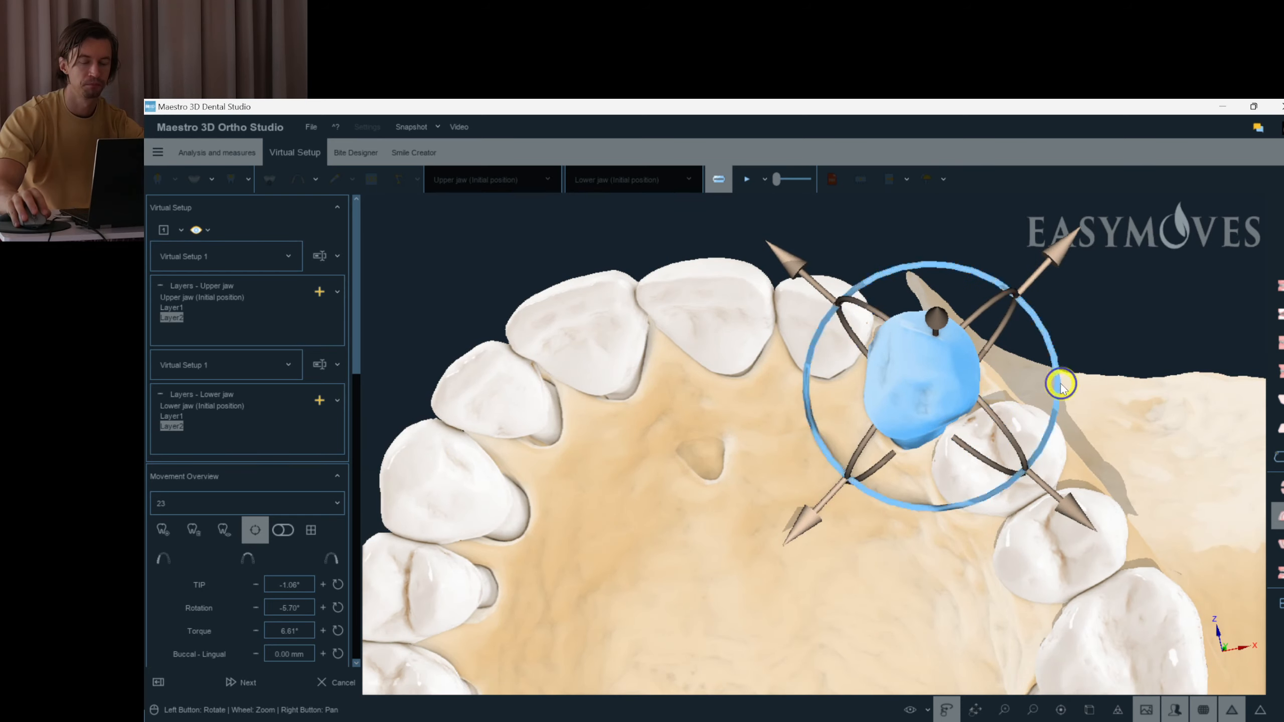
left_click(1013, 347)
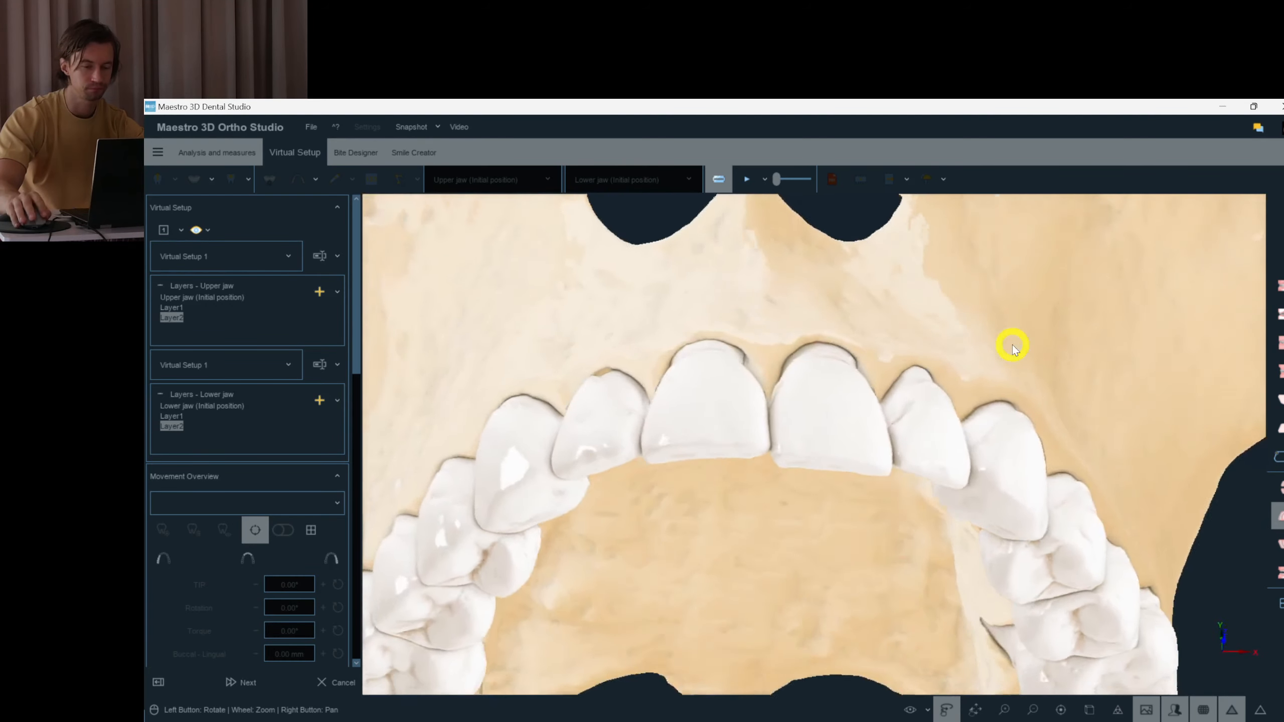
- Examine the upper arch from the front and side, the lower arch from the lingual side, and the occlusion of both jaws
left_click(837, 467)
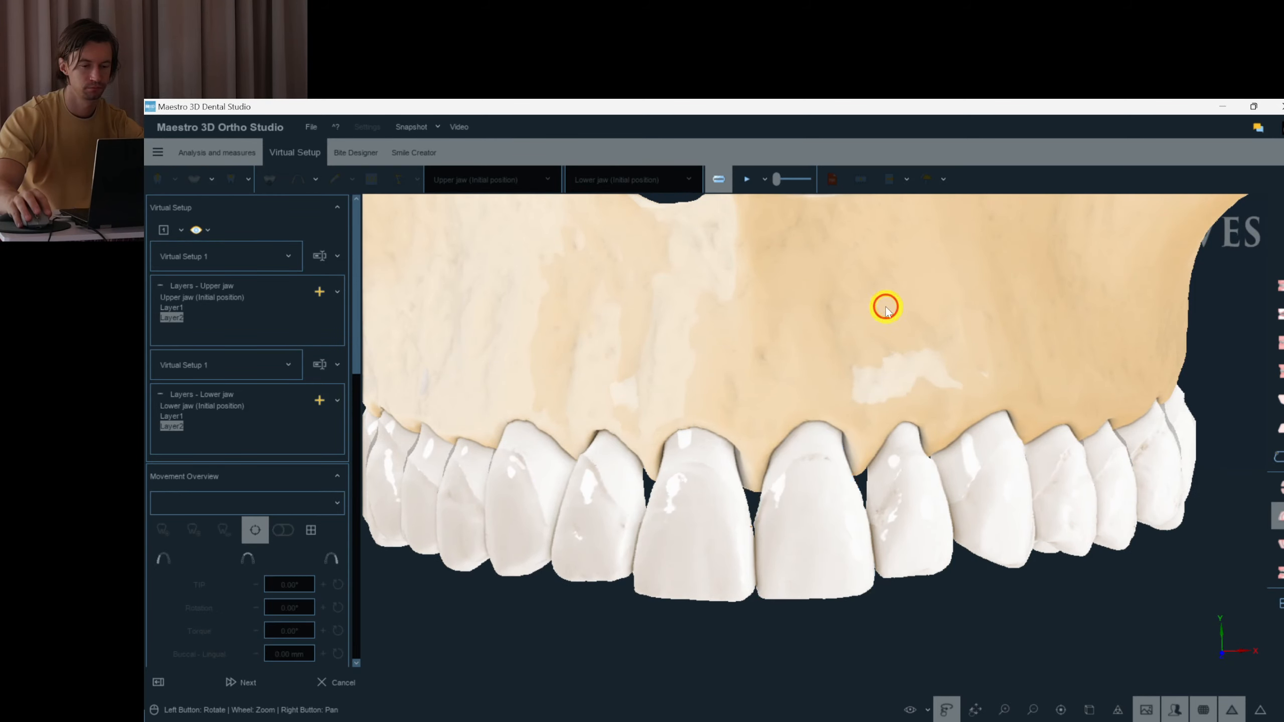
left_click(1012, 496)
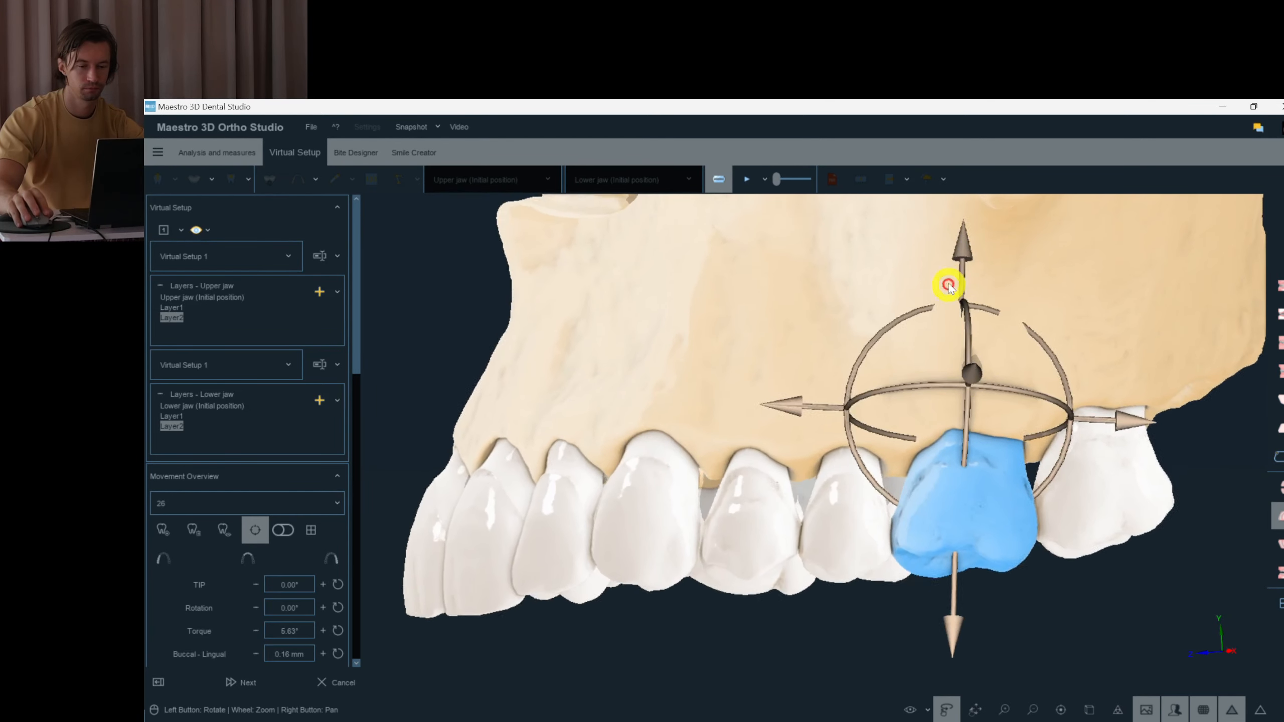
left_click(879, 324)
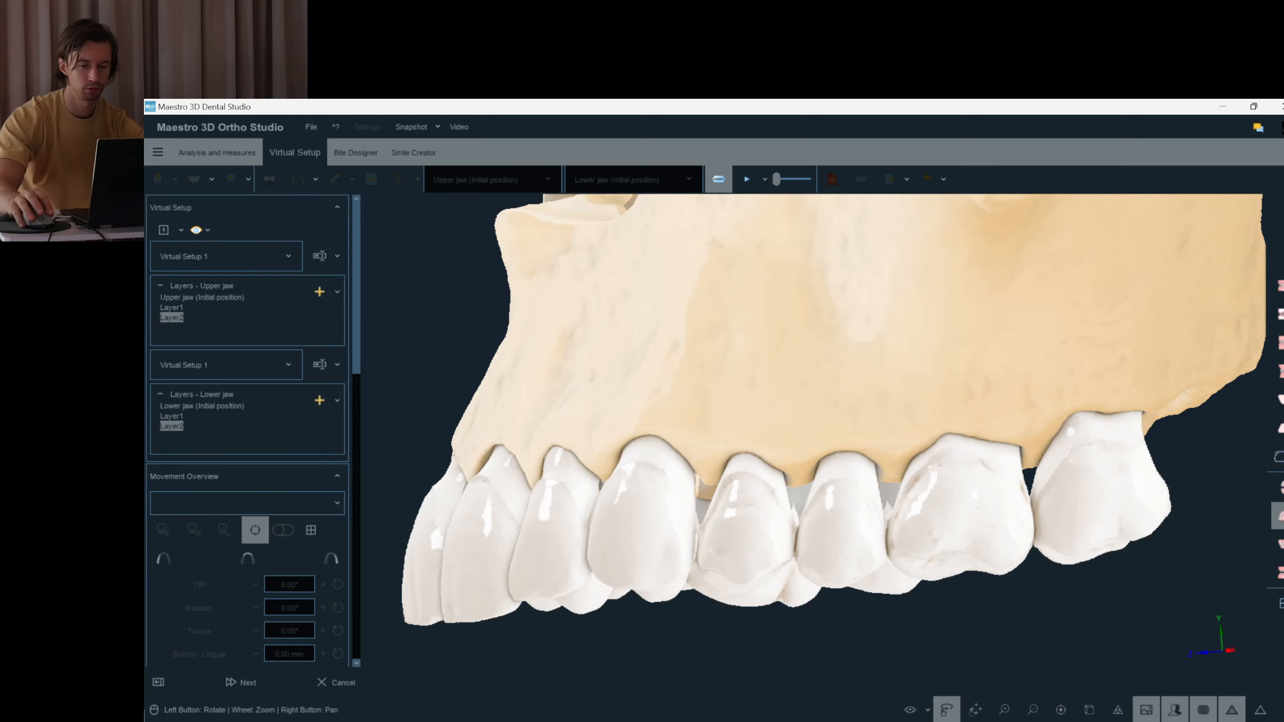
left_click(1156, 546)
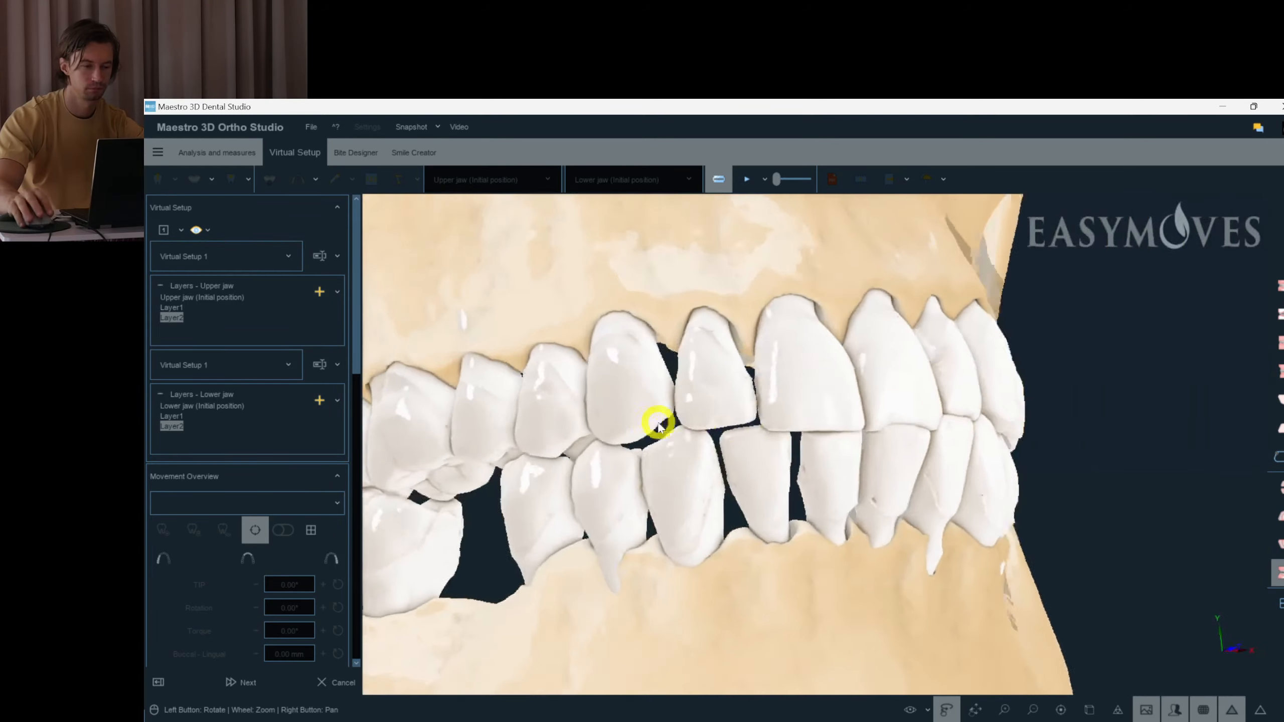
left_click(602, 450)
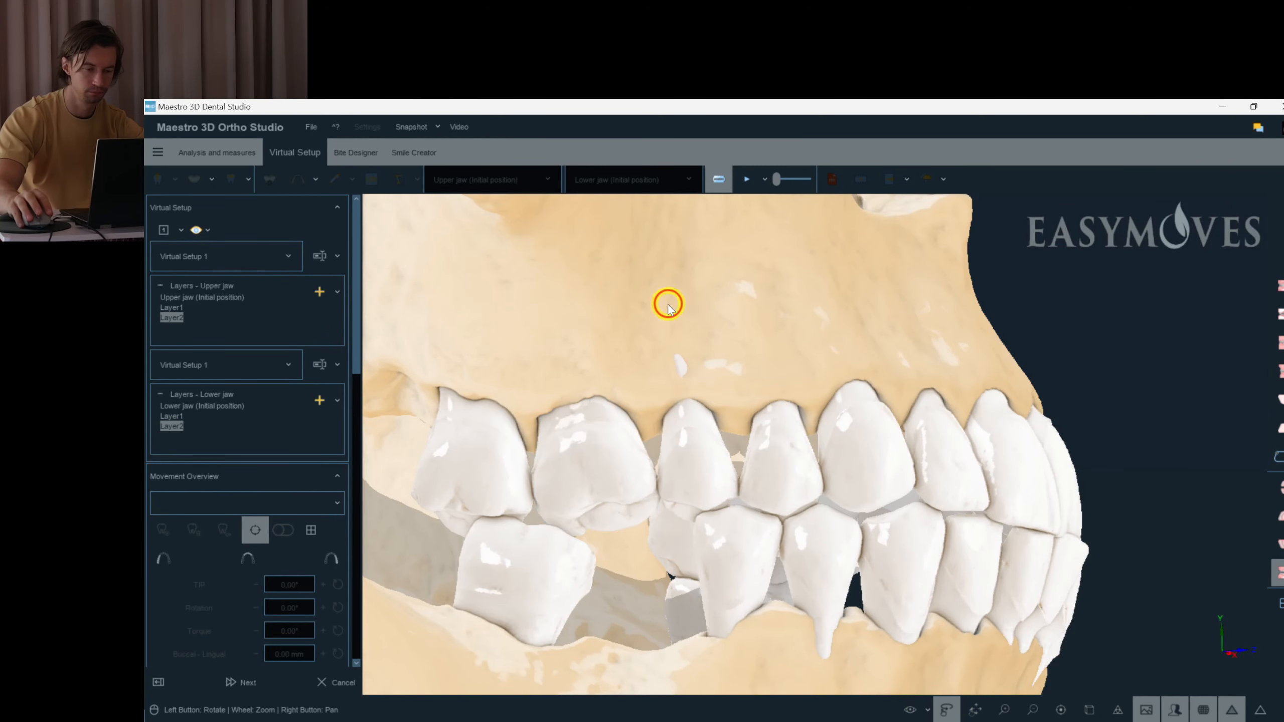
left_click_drag(667, 304, 759, 349)
left_click(1280, 540)
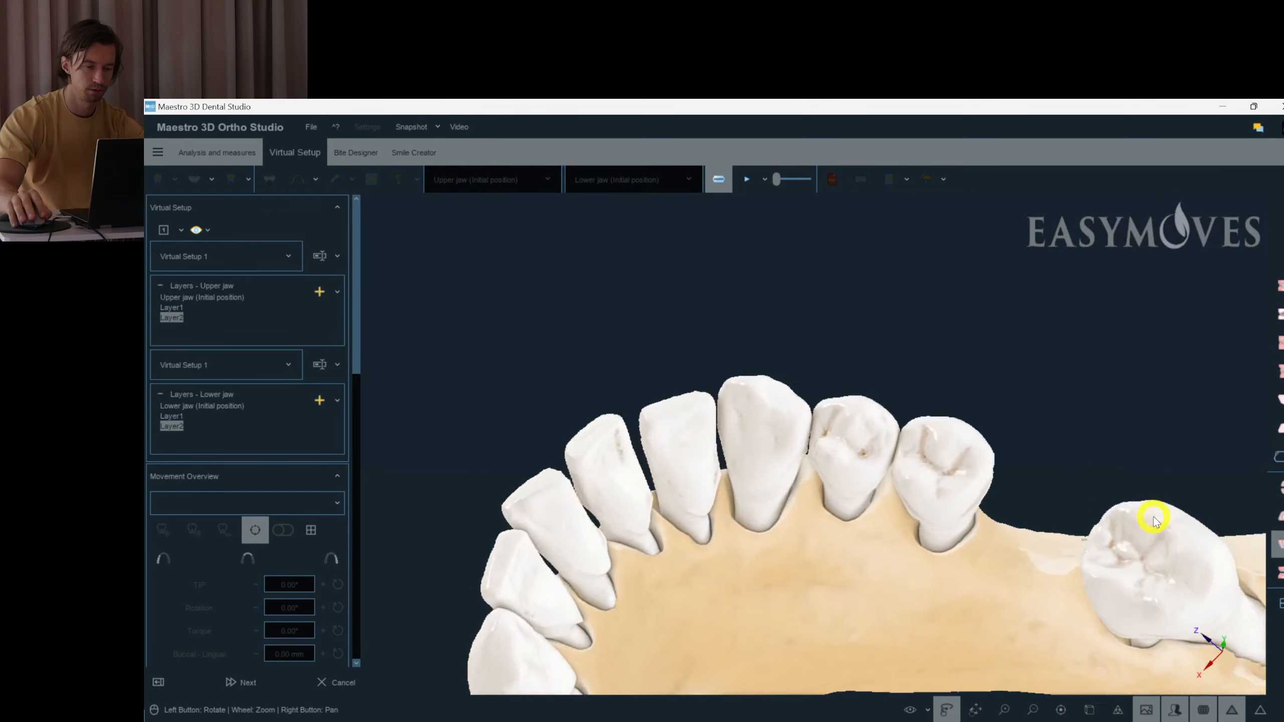
left_click(1280, 570)
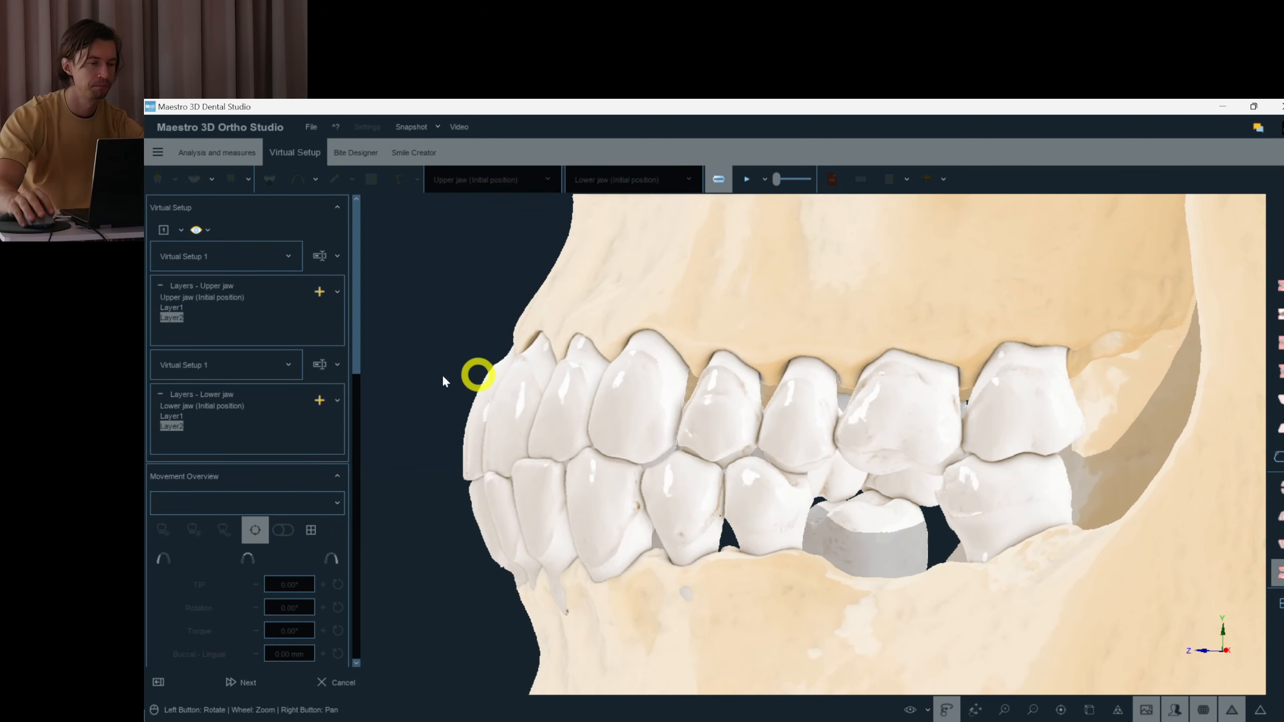
- Adjust the tip of lower second molar 37 to about -8.4° and lower second molar 47 to about -28.8°
left_click(1049, 501)
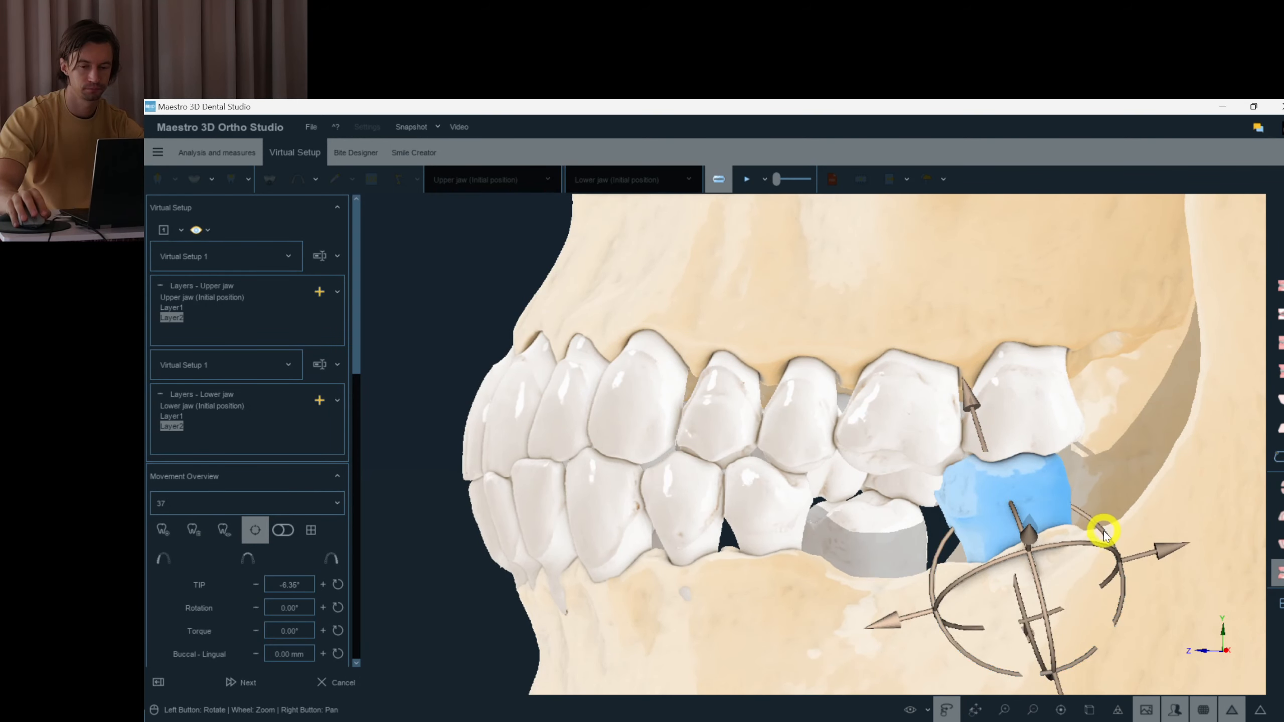
left_click(1227, 580)
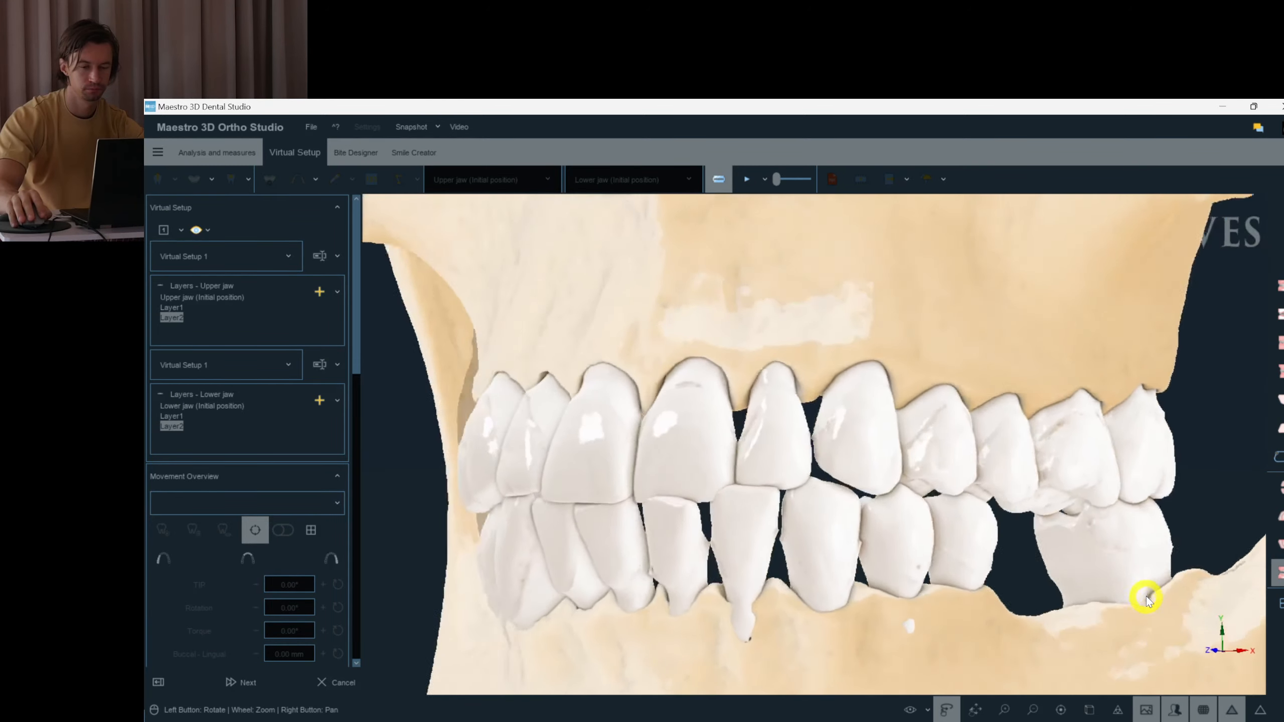
left_click(462, 539)
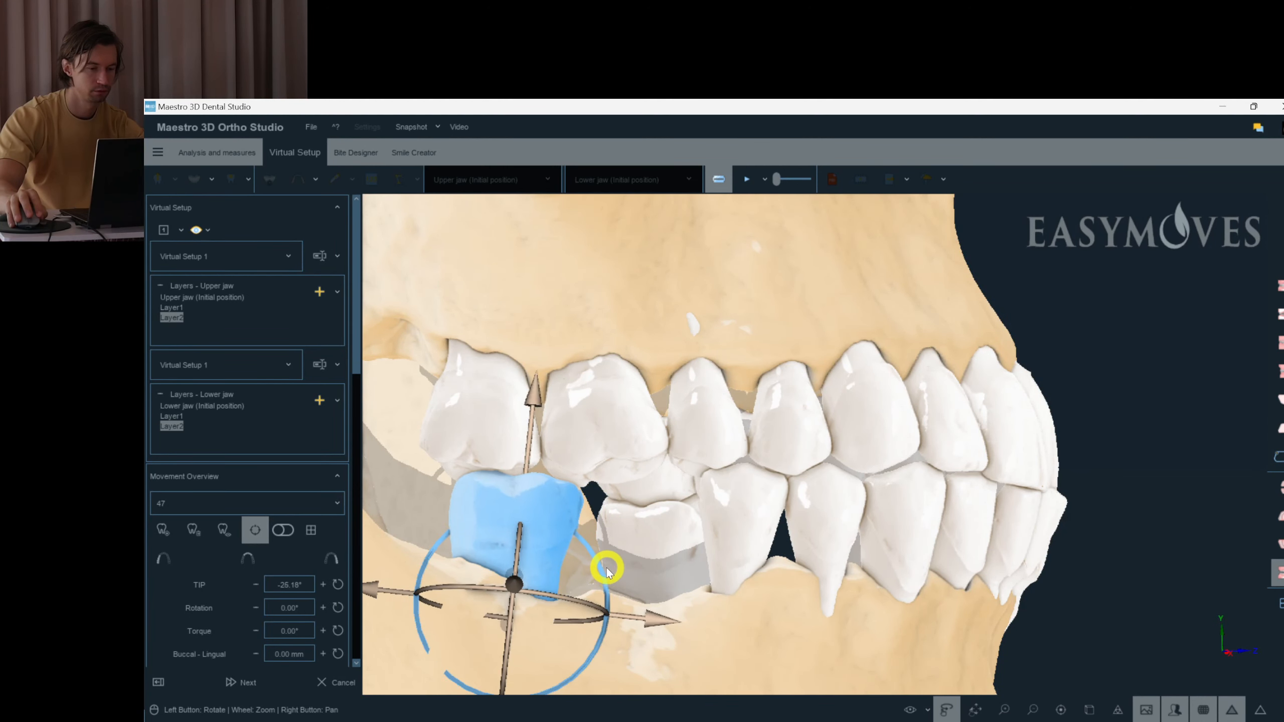
right_click(762, 673)
left_click(728, 679)
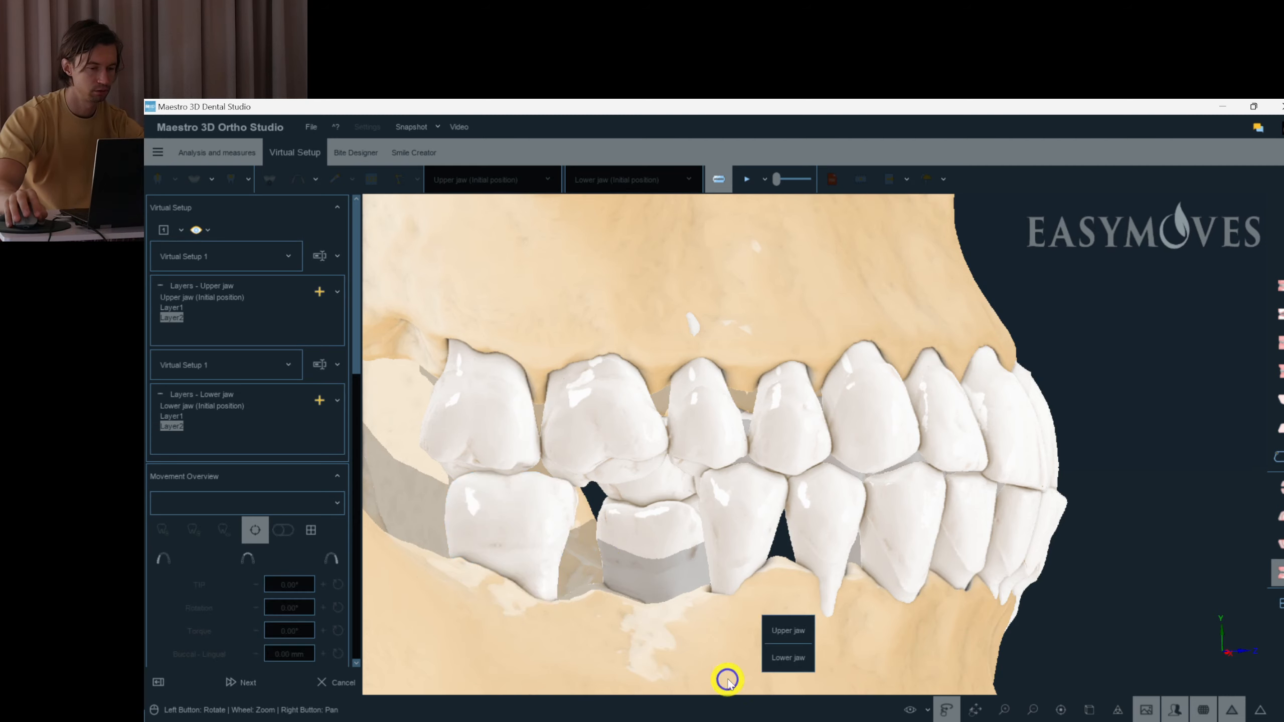
left_click(510, 519)
left_click_drag(512, 522, 834, 662)
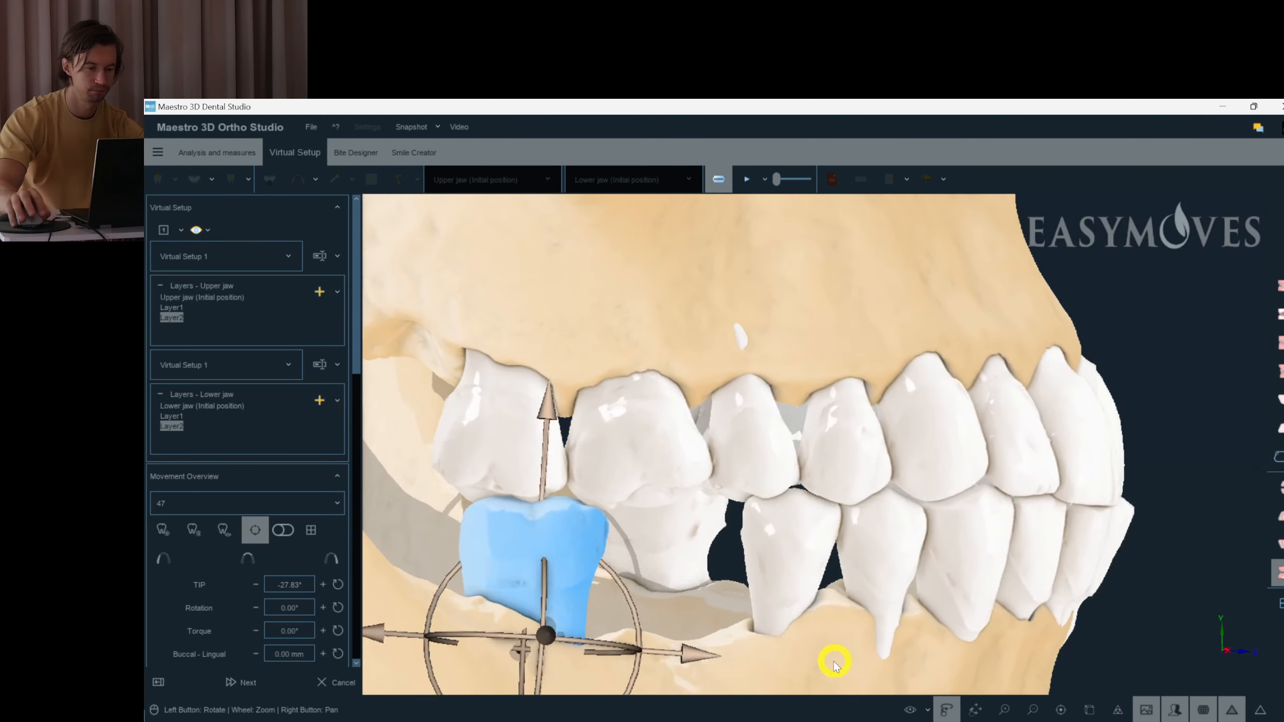
right_click(834, 664)
left_click_drag(764, 683, 783, 639)
left_click(598, 465)
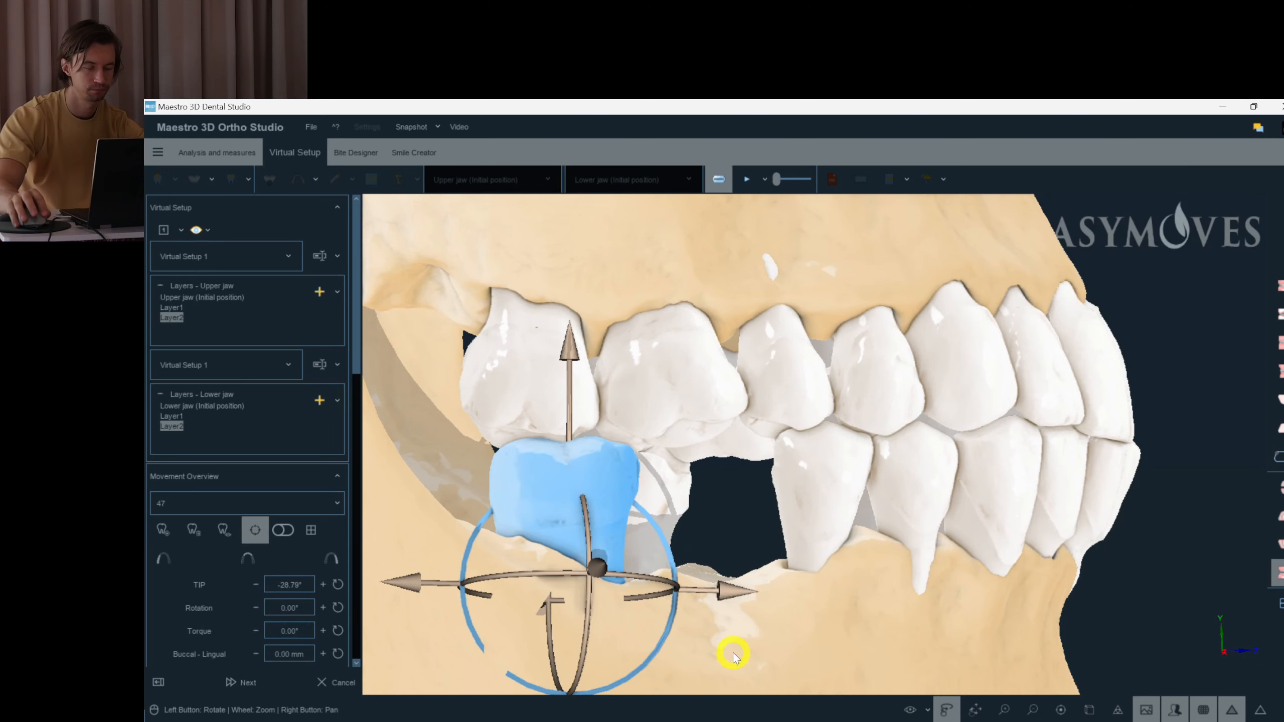
left_click(691, 663)
left_click_drag(690, 662, 837, 622)
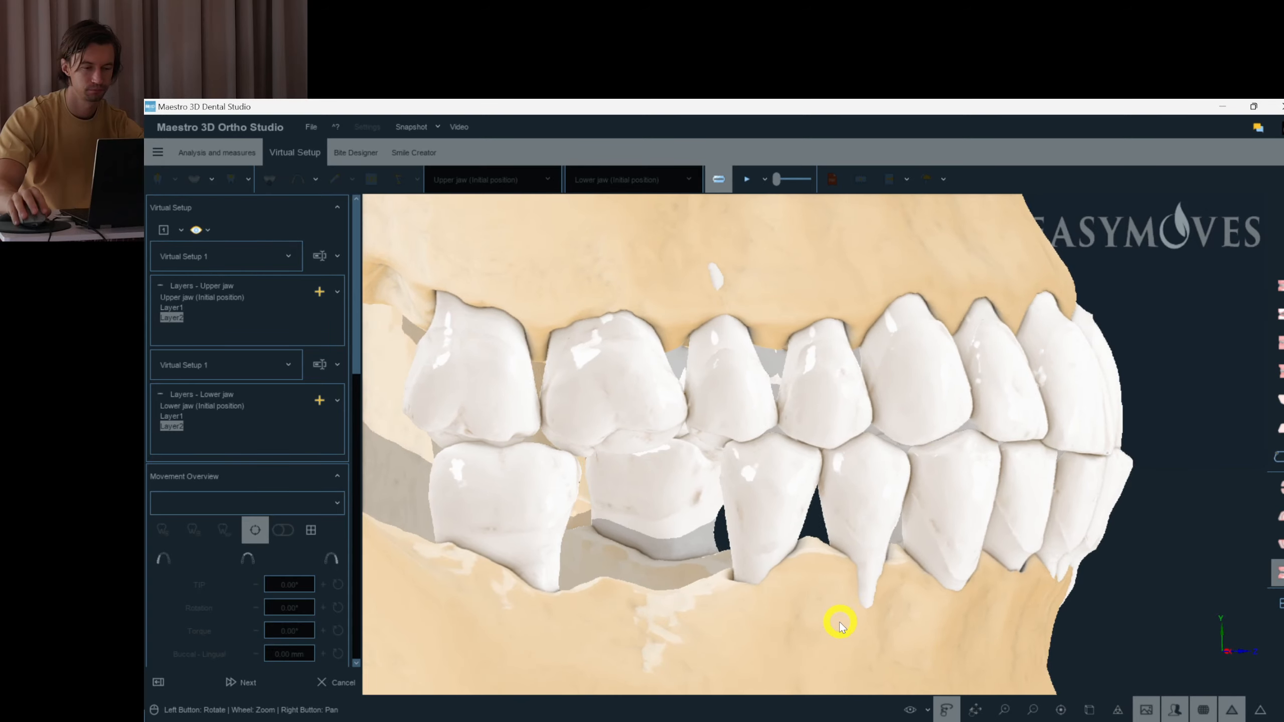
- Check lower second molar 47 with and without the upper jaw and refine its tip to about -29.3°
left_click_drag(1278, 542, 802, 564)
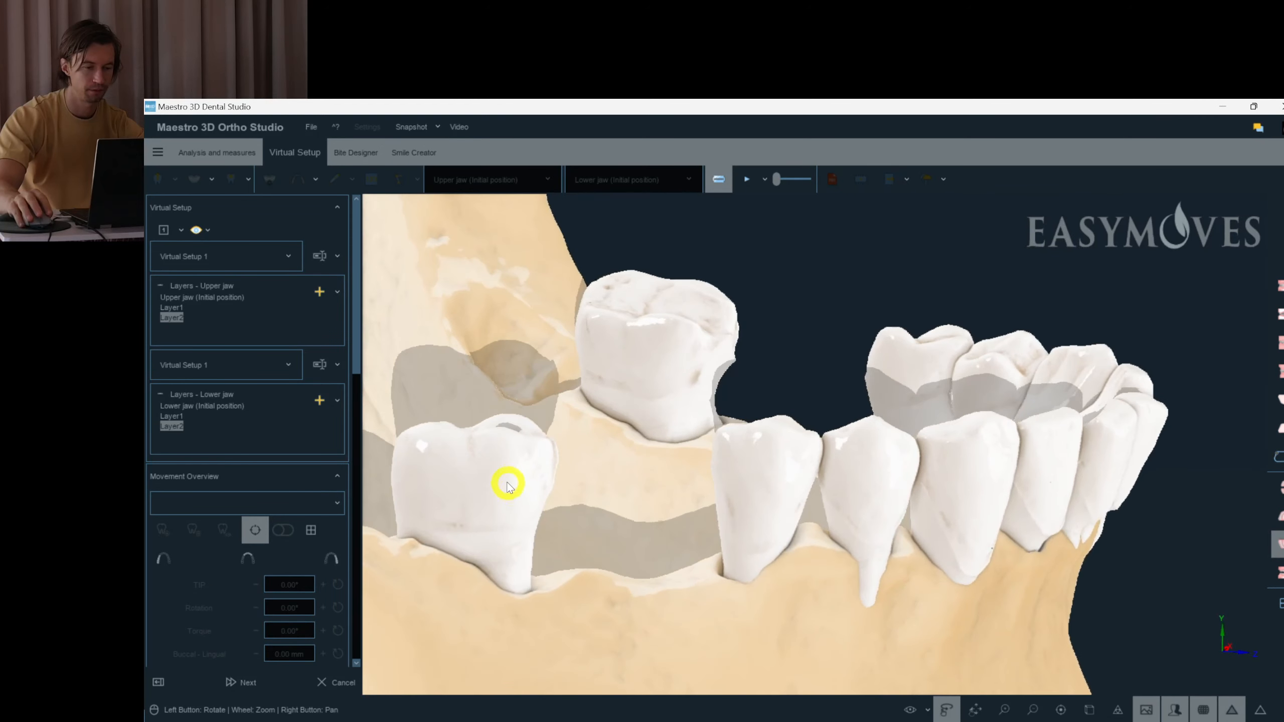
left_click(508, 487)
left_click(1282, 575)
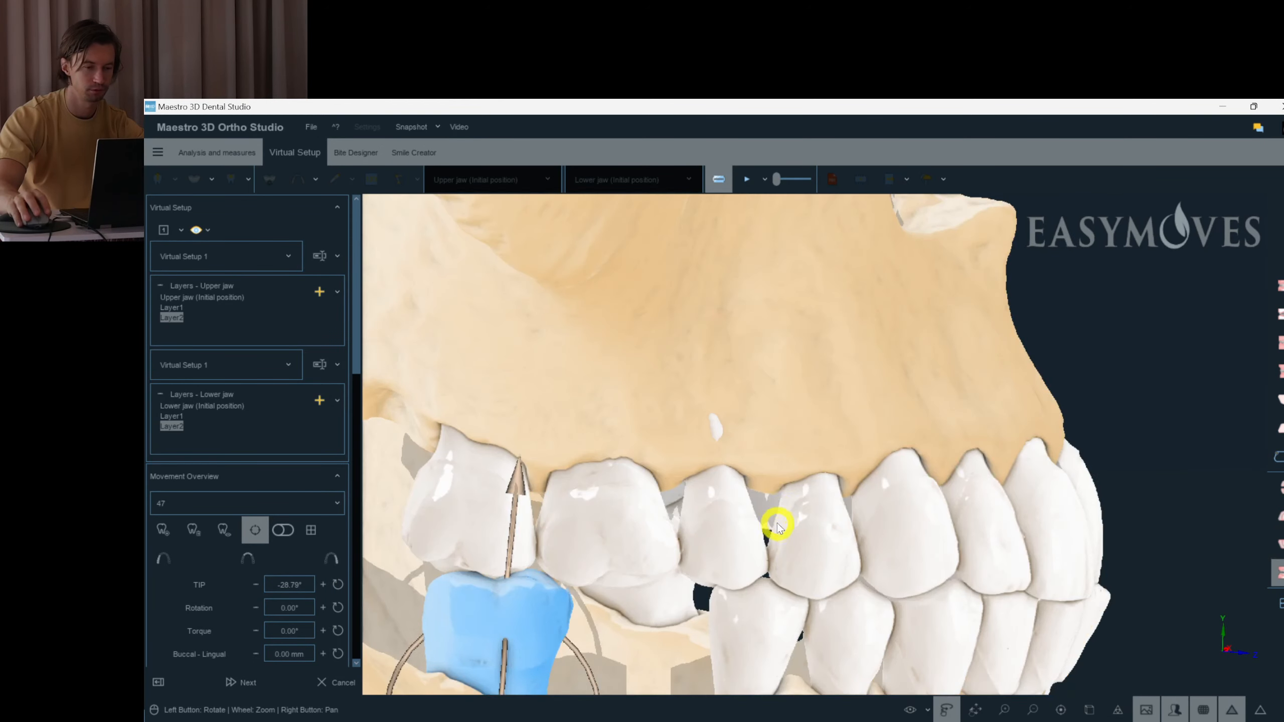
left_click_drag(777, 527, 717, 367)
left_click_drag(601, 594, 615, 504)
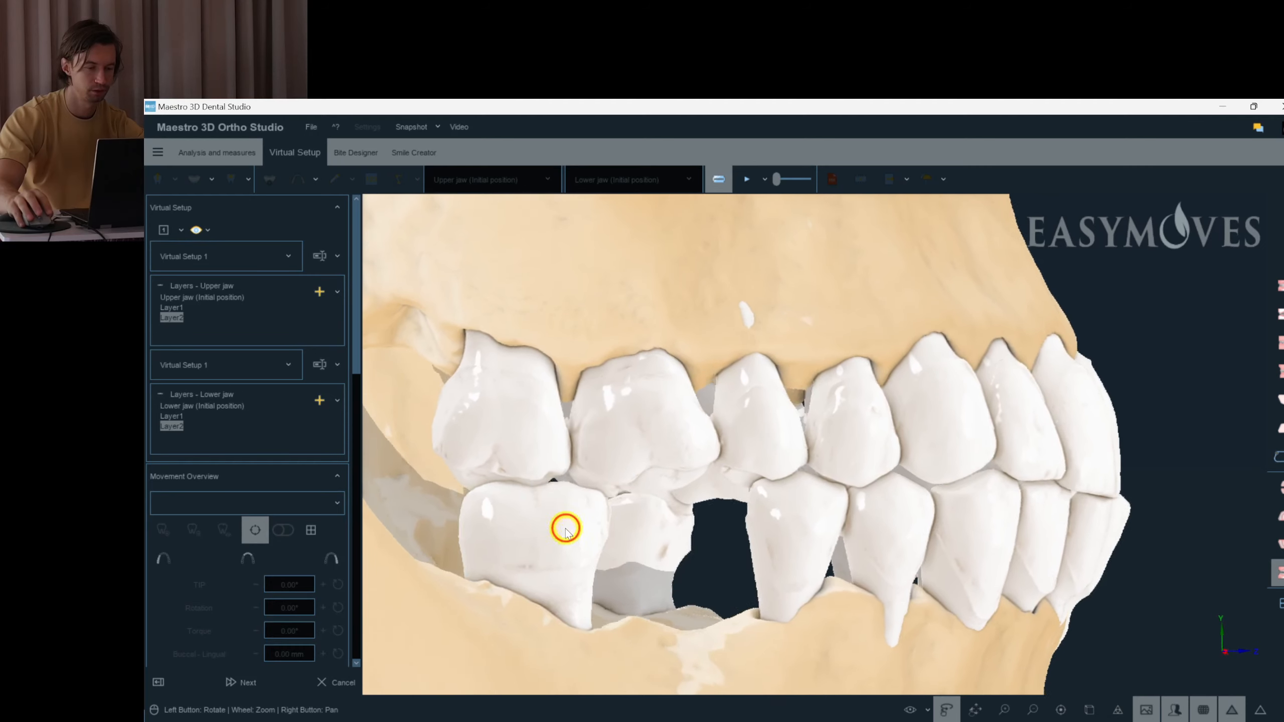
left_click(565, 528)
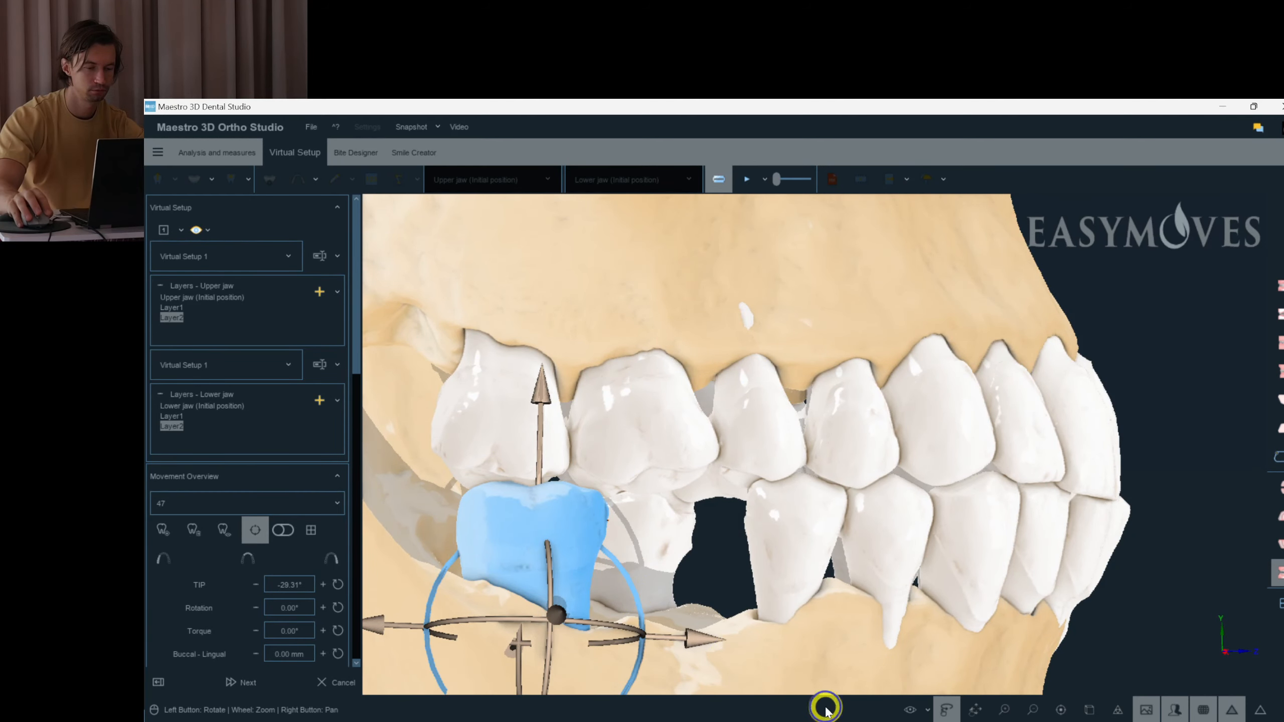
left_click(771, 667)
- Show only the lower jaw and set canine 43 to about 0.7° tip, 5.1° rotation and 7.6° torque
left_click(1283, 551)
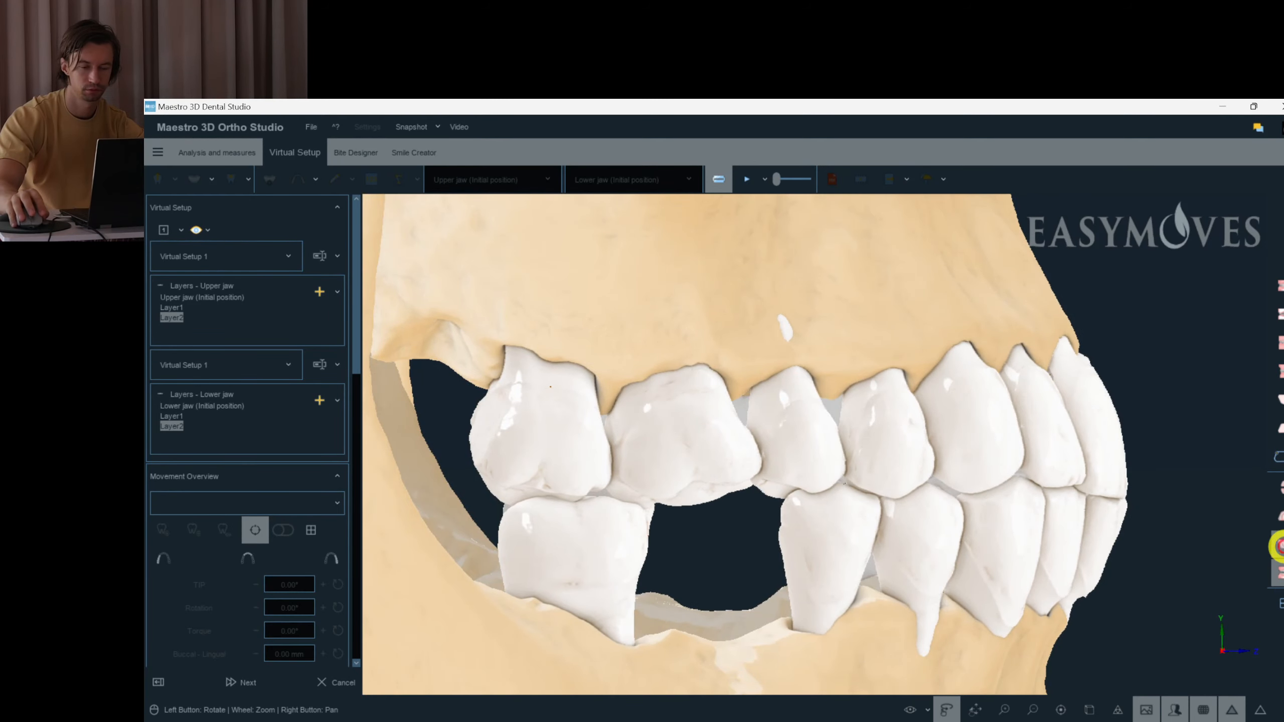
left_click(1280, 546)
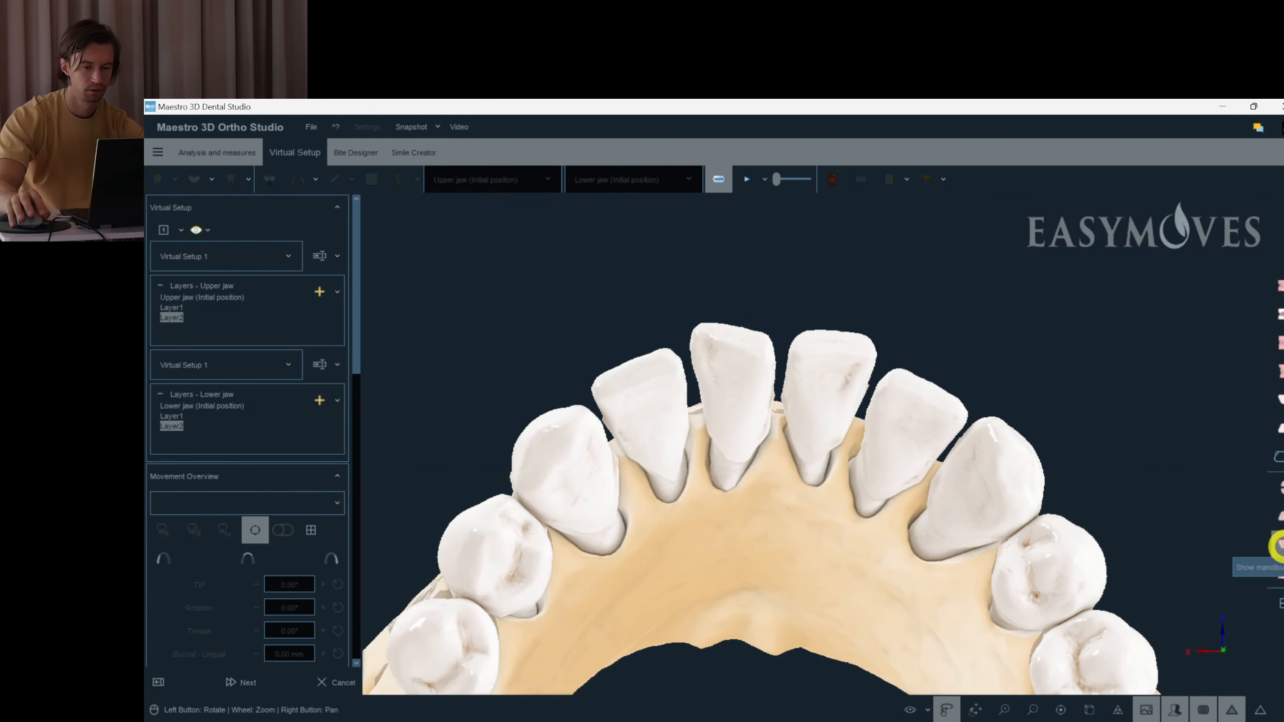
left_click(985, 475)
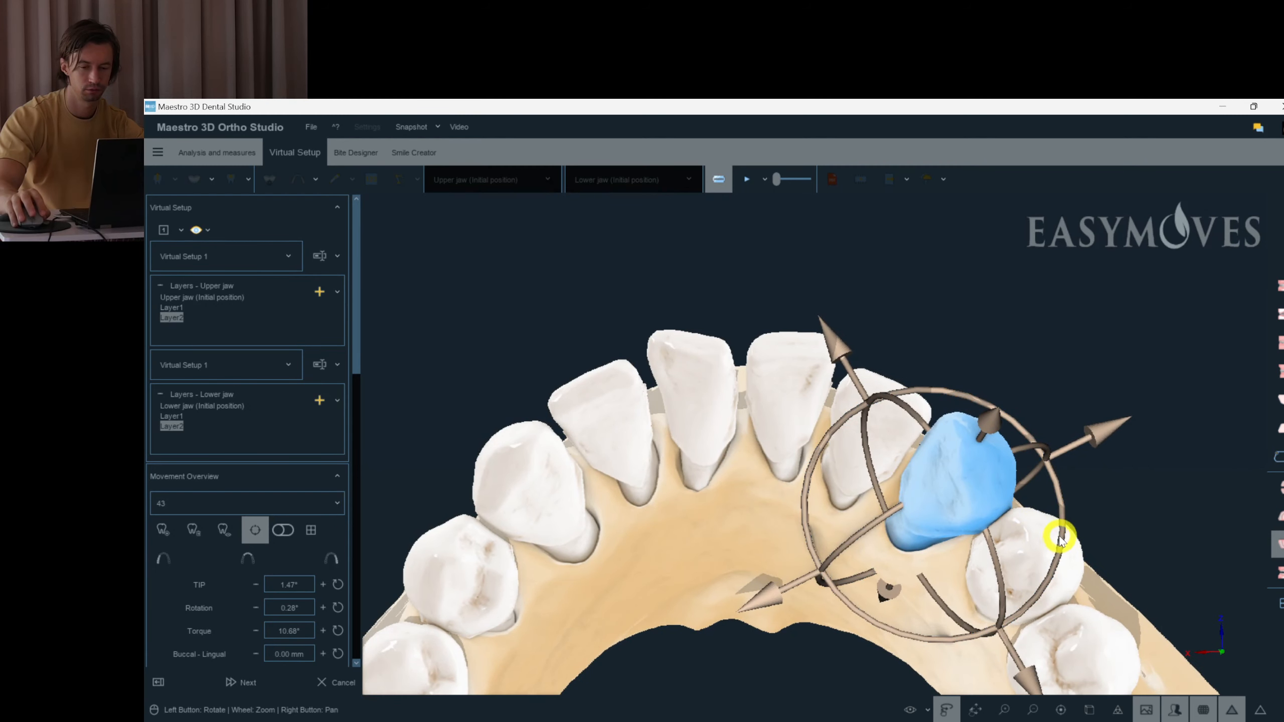
left_click_drag(1060, 539, 1064, 527)
left_click_drag(874, 540, 866, 541)
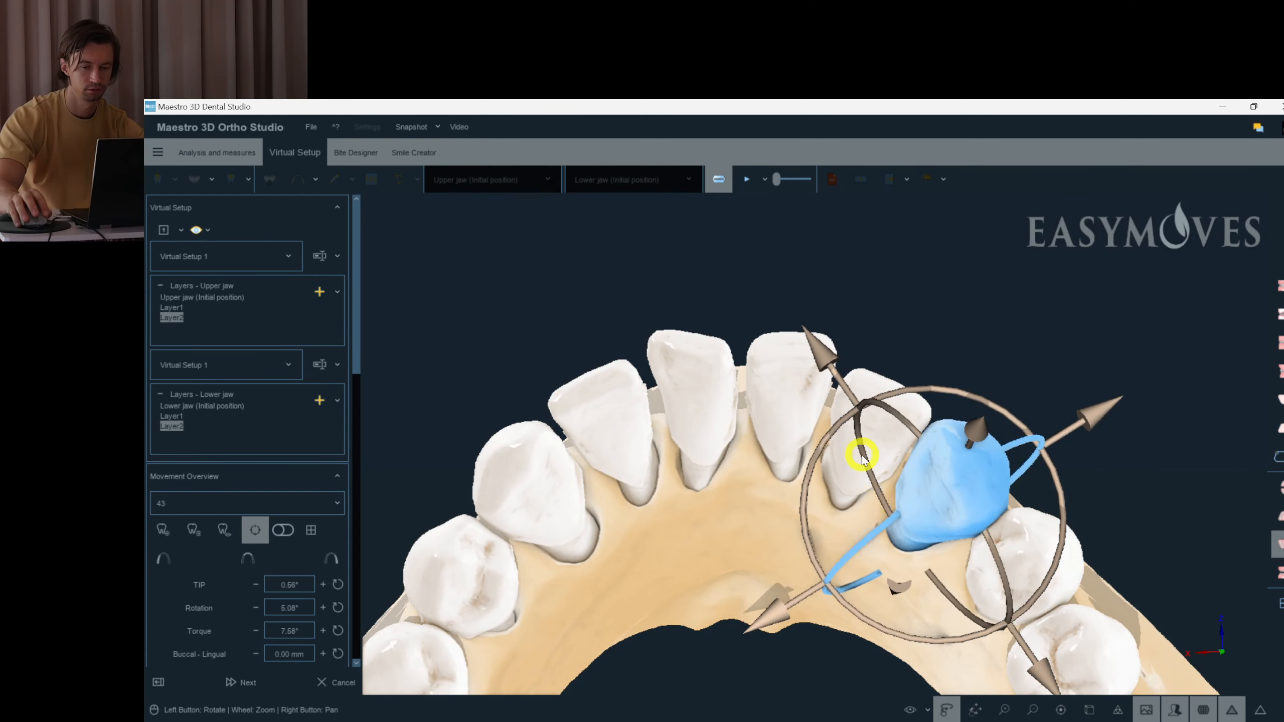
- Bring the torque of lower incisors 42 and 41 to about 7.3° and 1.4°, and reduce the torque of incisor 31
left_click(863, 458)
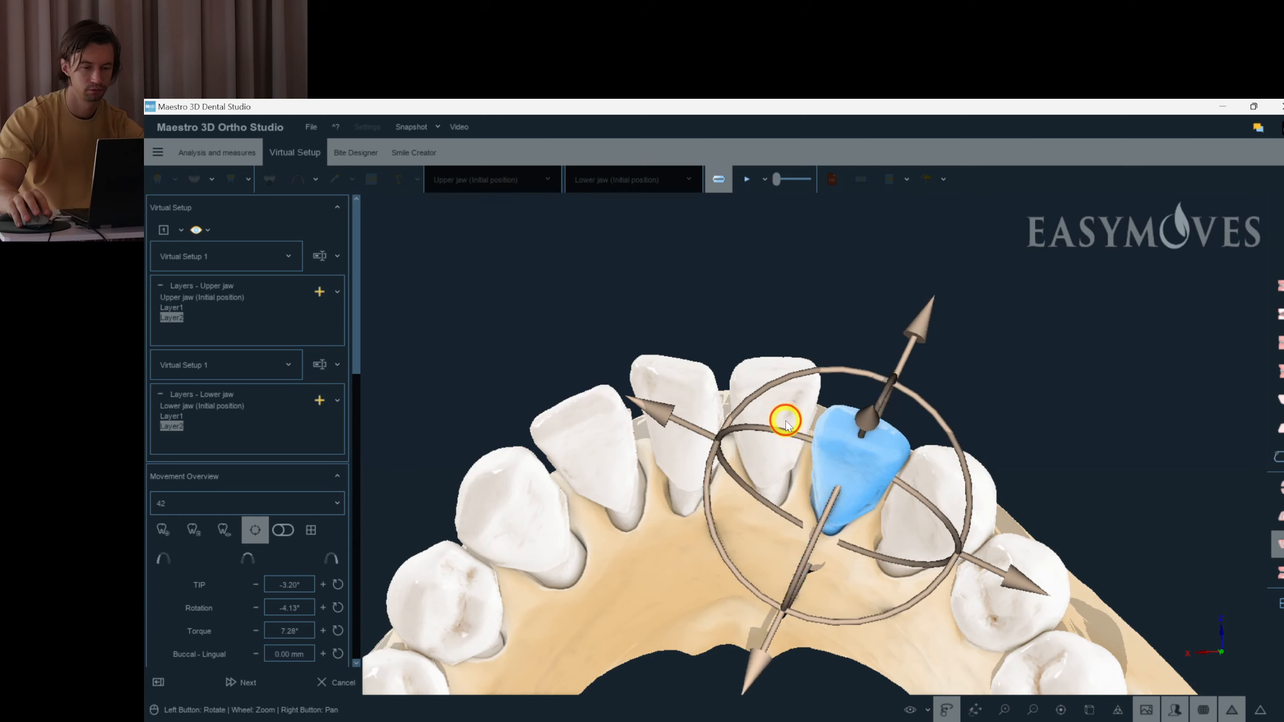
left_click(785, 424)
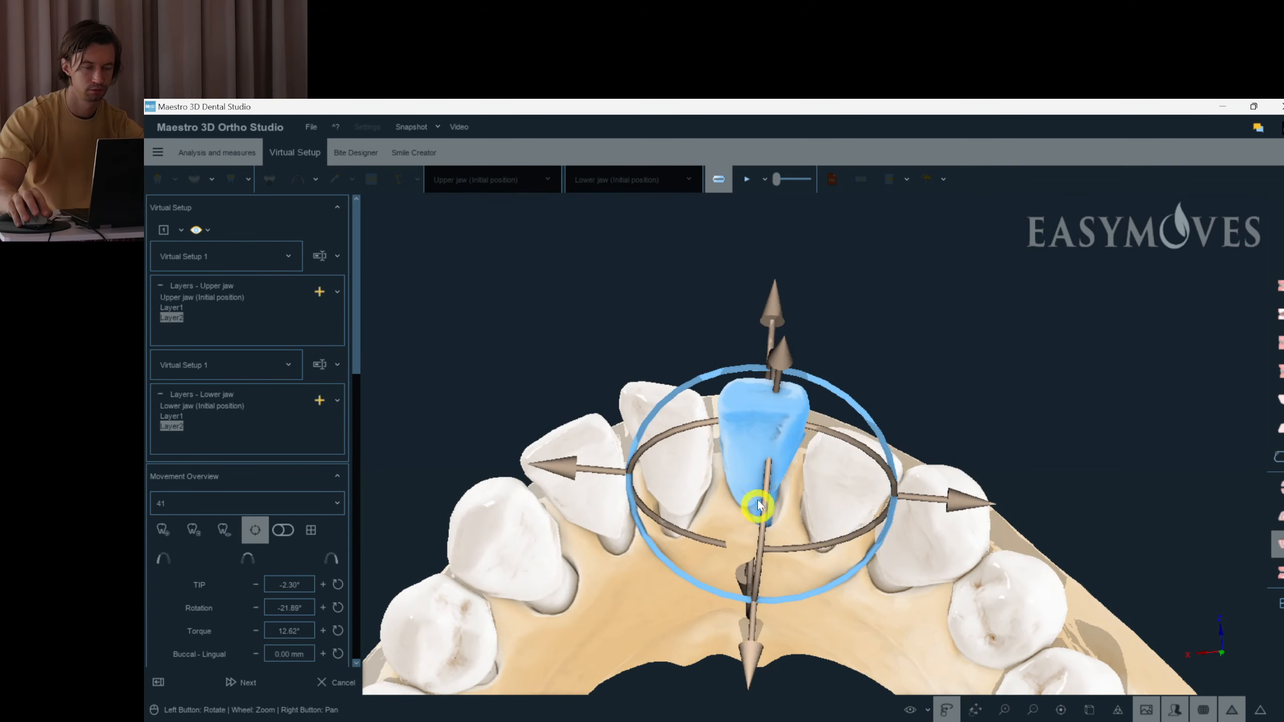
left_click_drag(762, 507, 760, 538)
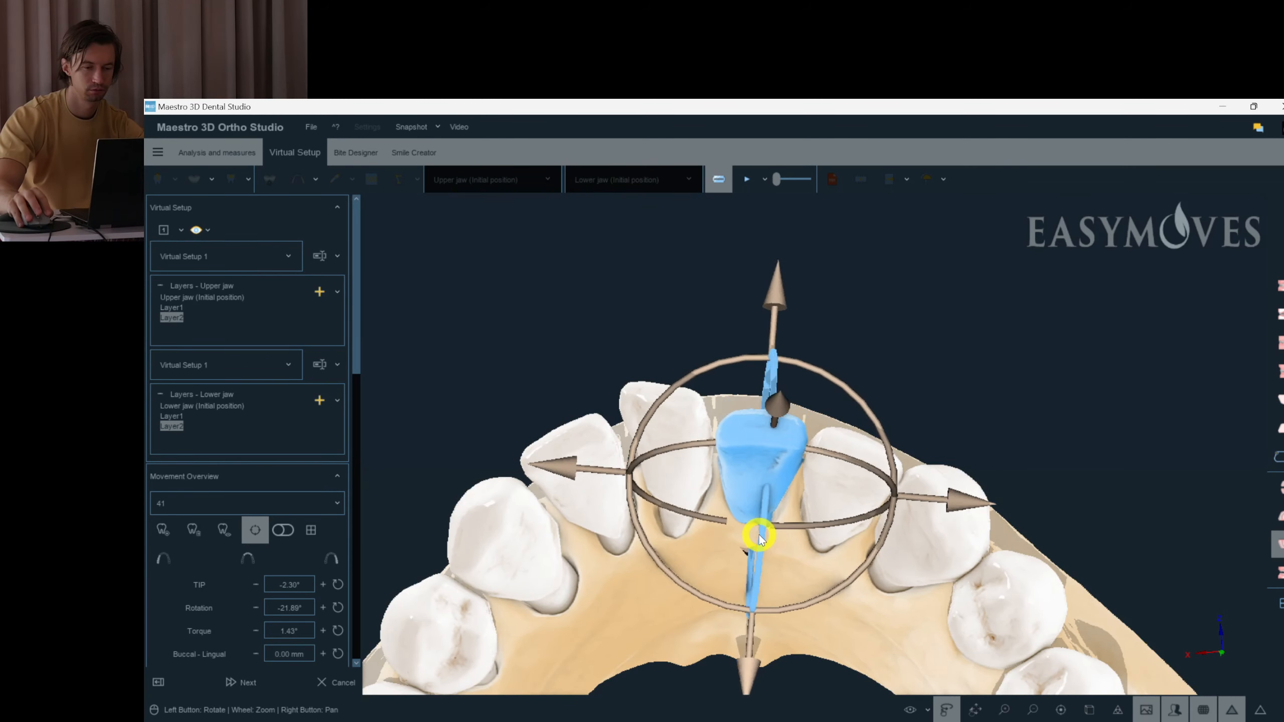
left_click(658, 468)
left_click_drag(791, 578, 810, 563)
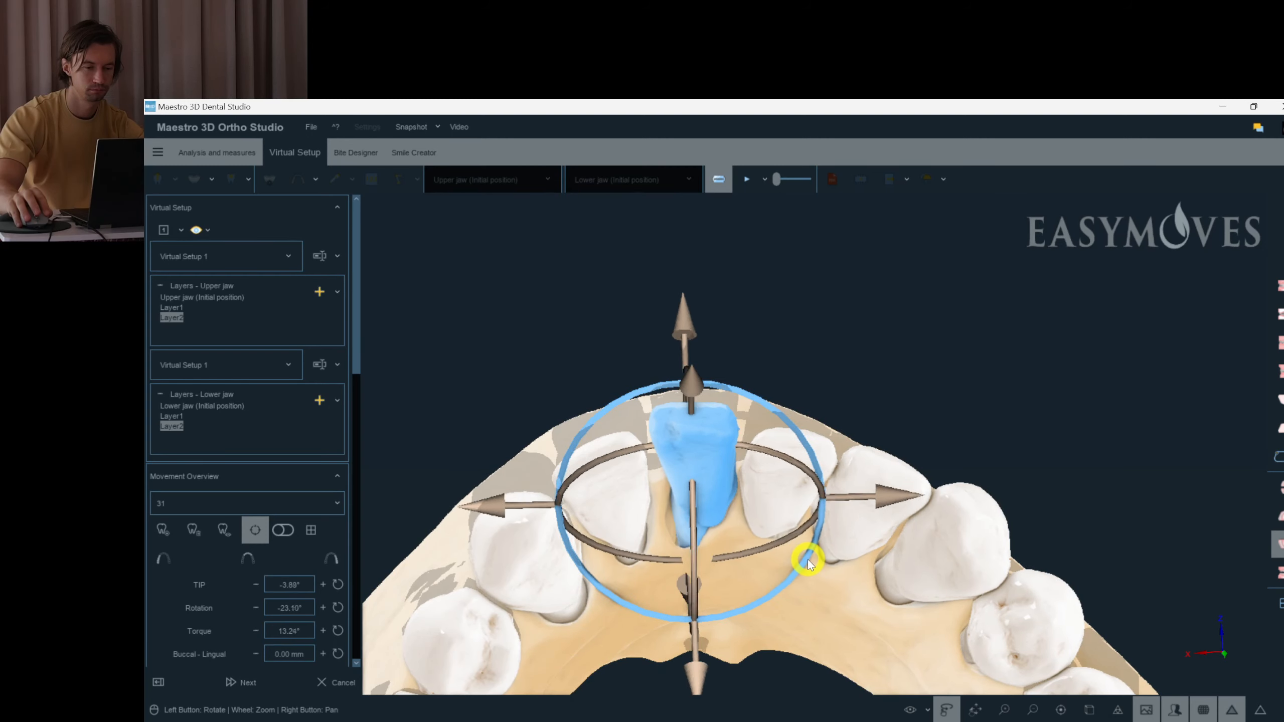
- Set lower lateral incisor 32 to about -4.8° tip, -5.5° rotation and 2.1° torque
left_click(612, 537)
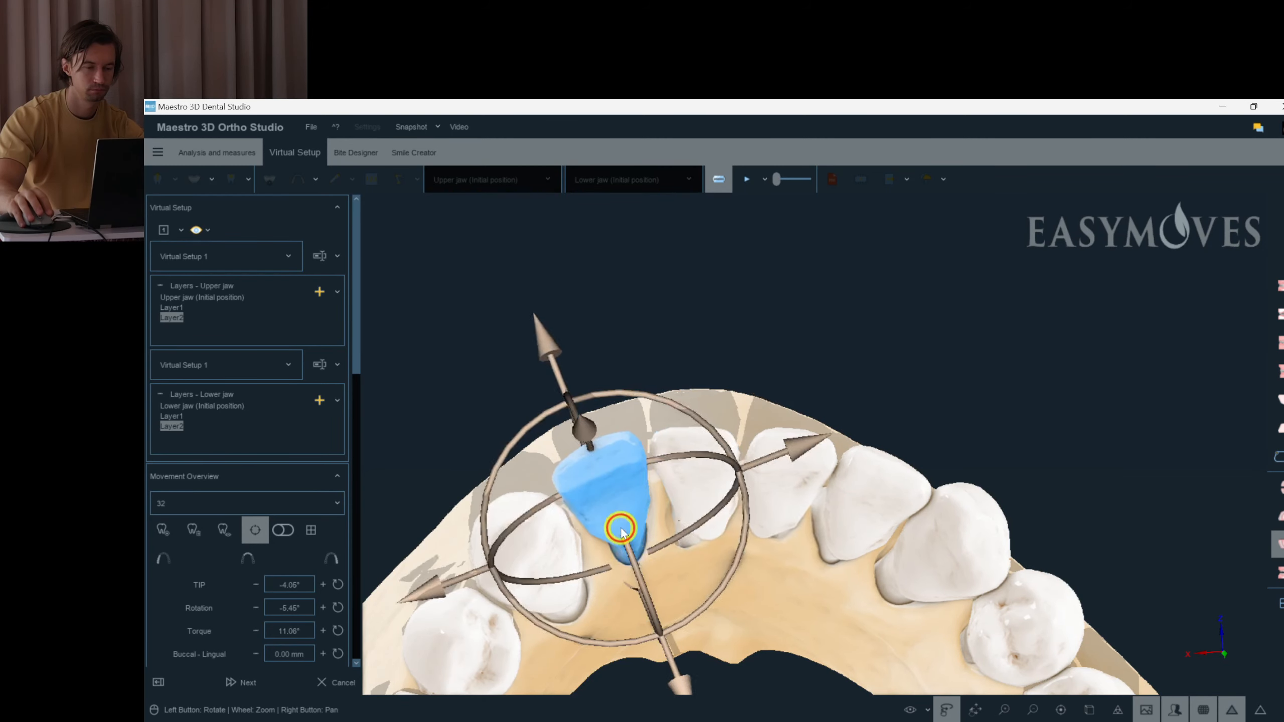
left_click(653, 459)
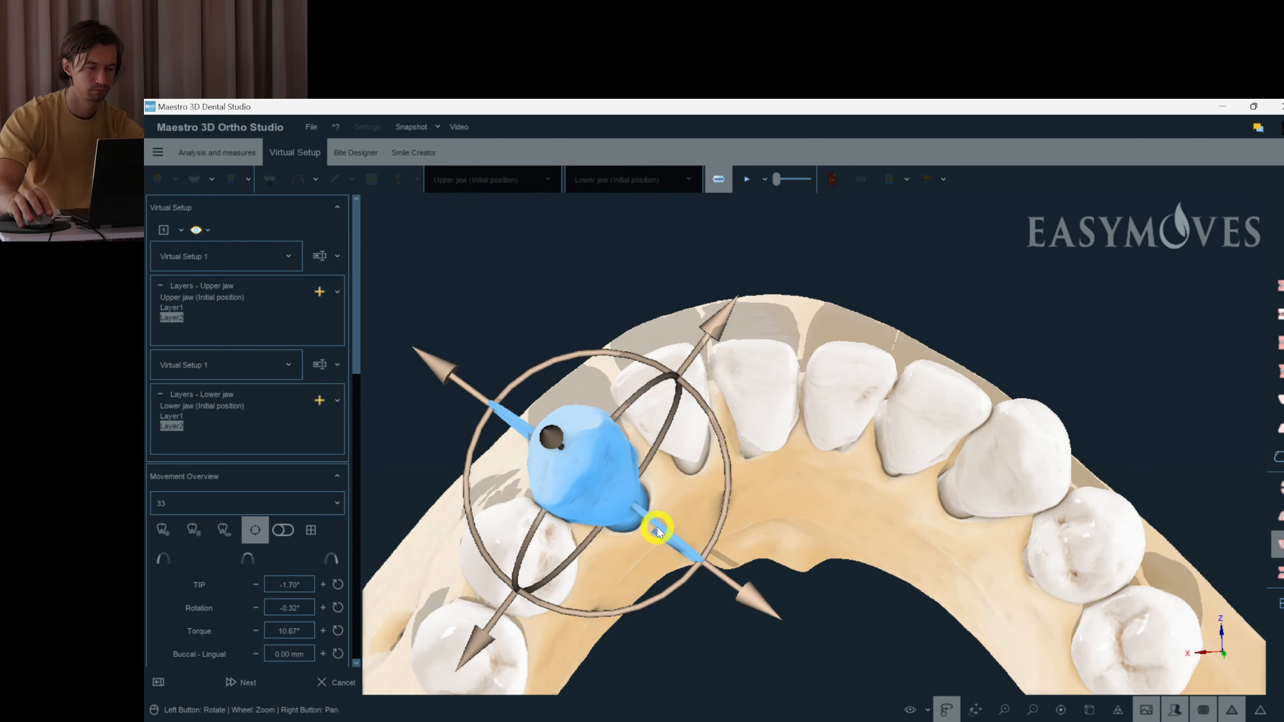
left_click(678, 440)
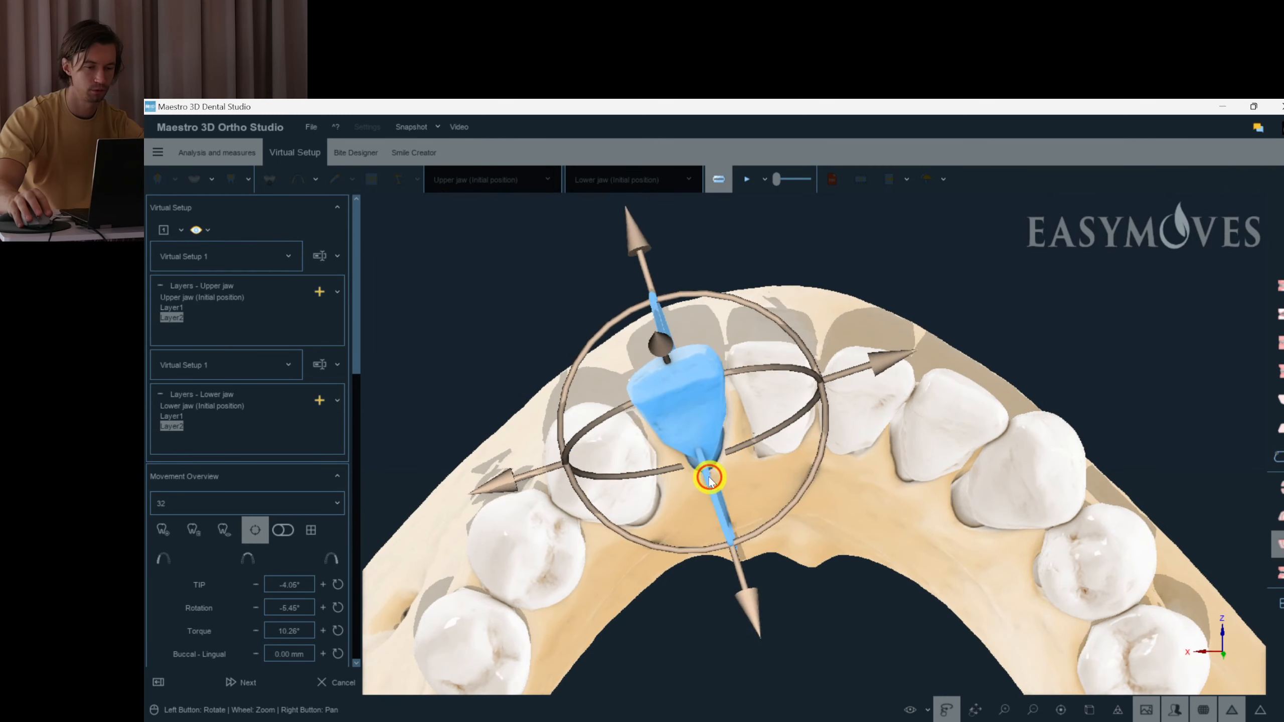
left_click_drag(709, 479, 711, 488)
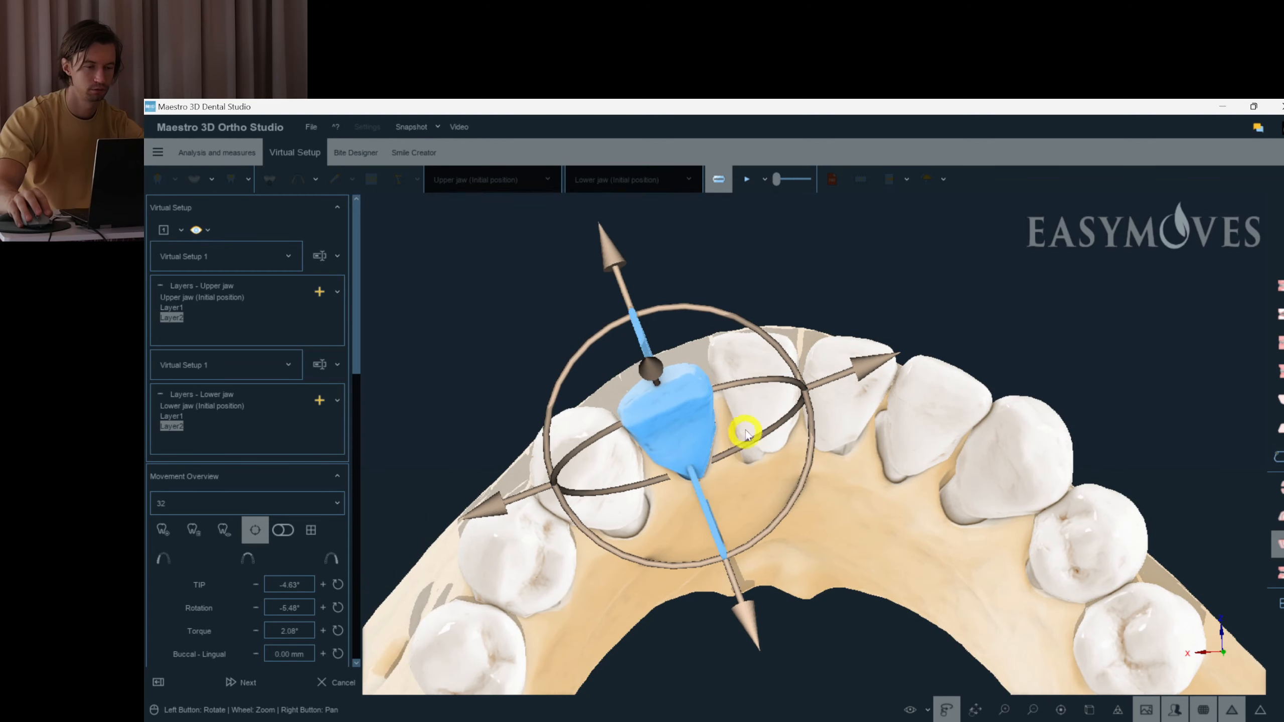
- Refine lower central incisor 31 and set the torque of incisors 41 and 42 to about 1.1° and 4.6°
left_click(745, 434)
left_click_drag(745, 465, 842, 417)
left_click(842, 417)
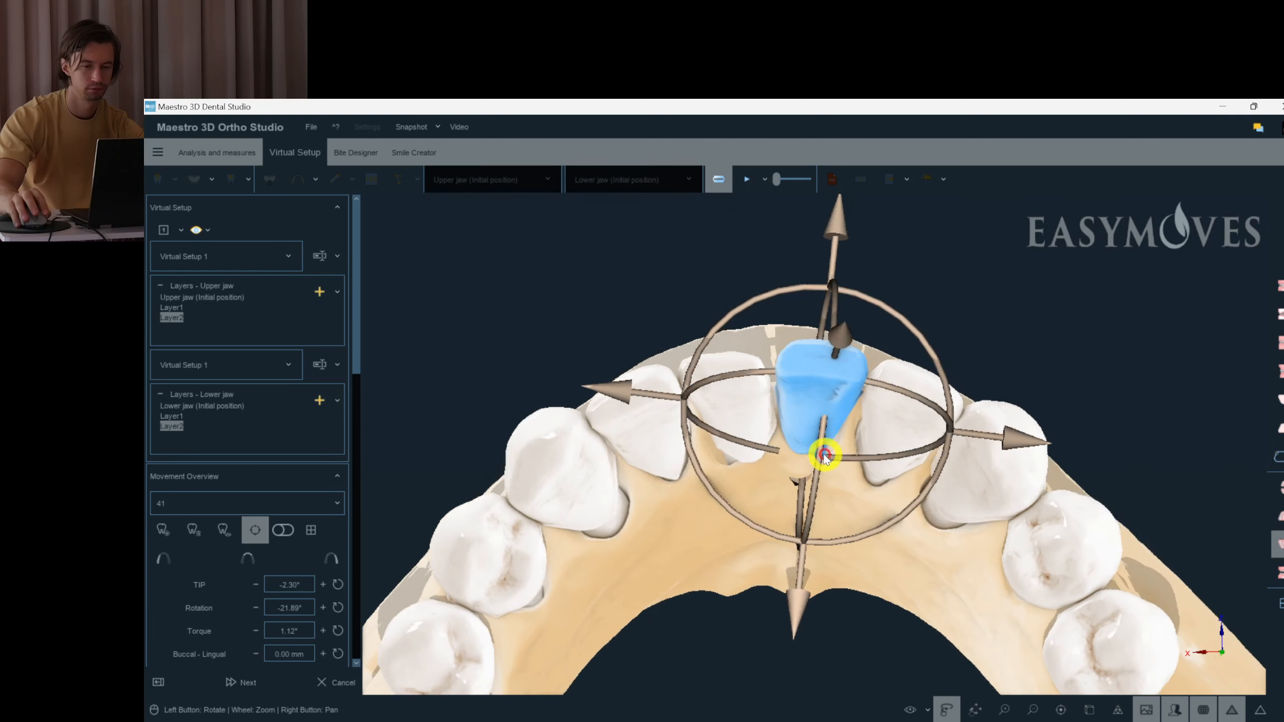
left_click(902, 436)
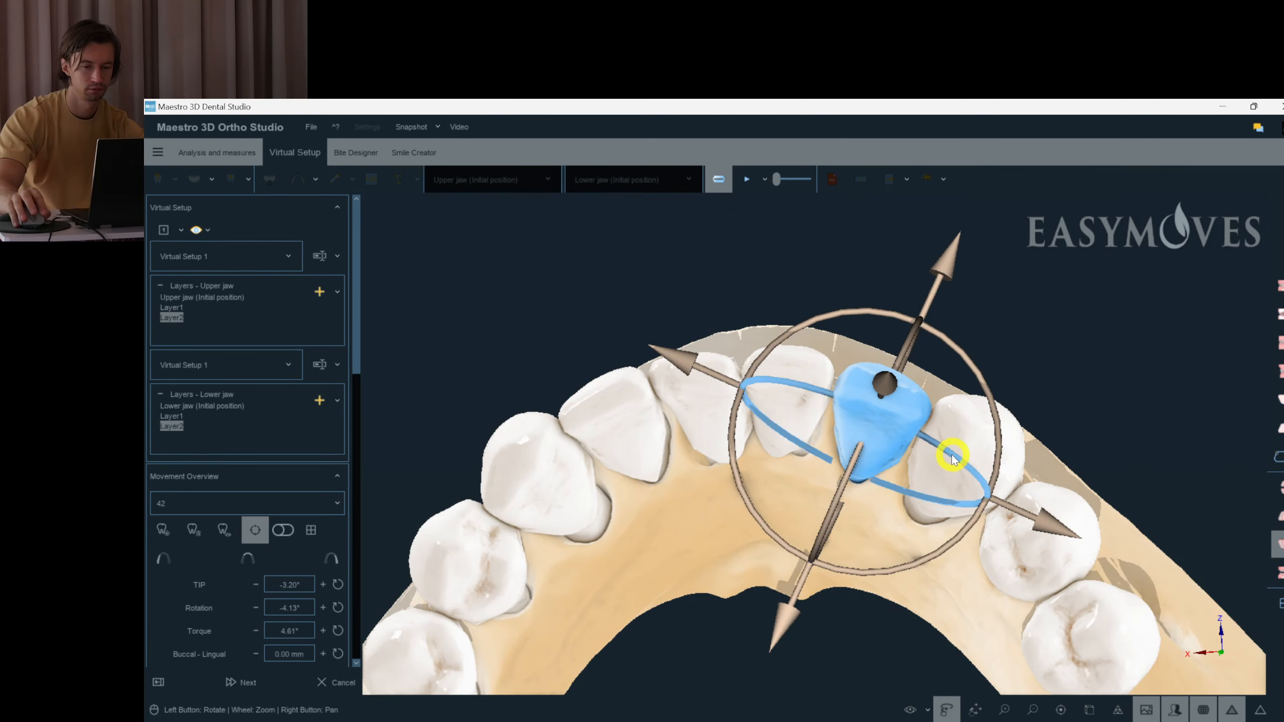
- Set lower canine 43 to about 0.8° tip, 10.9° rotation and 6.3° torque
left_click(947, 457)
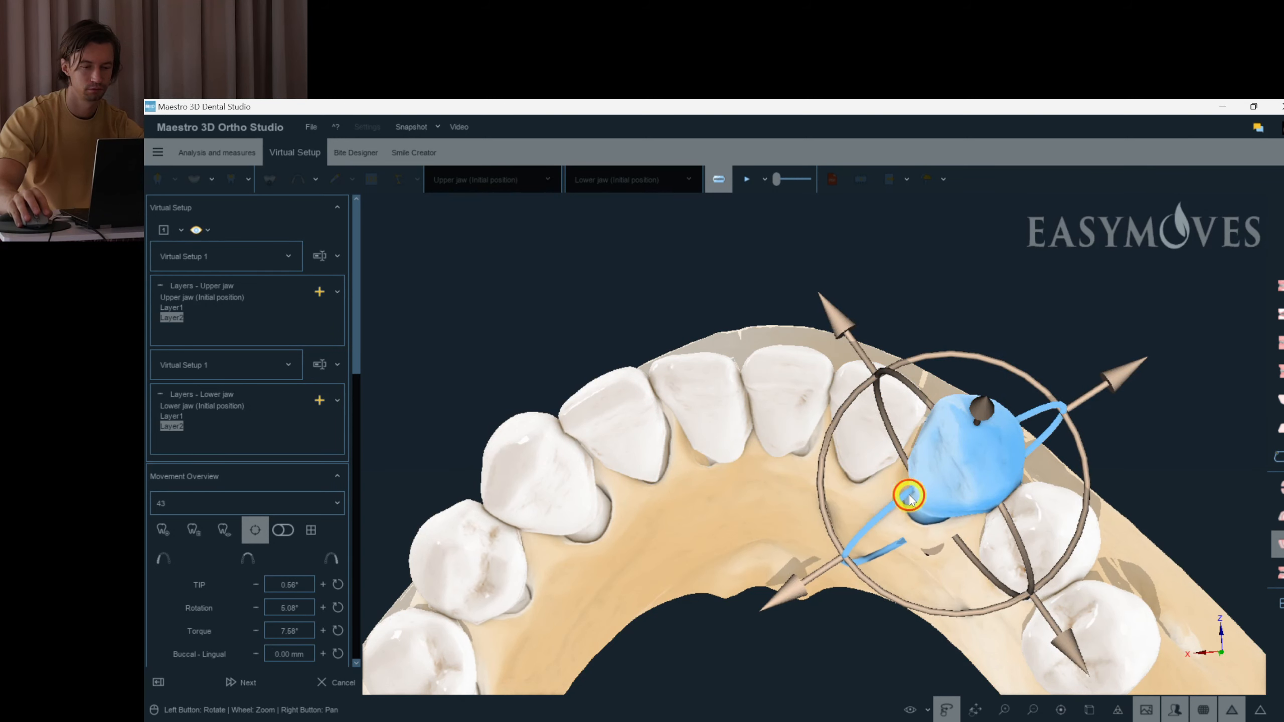
left_click_drag(1061, 481, 1062, 467)
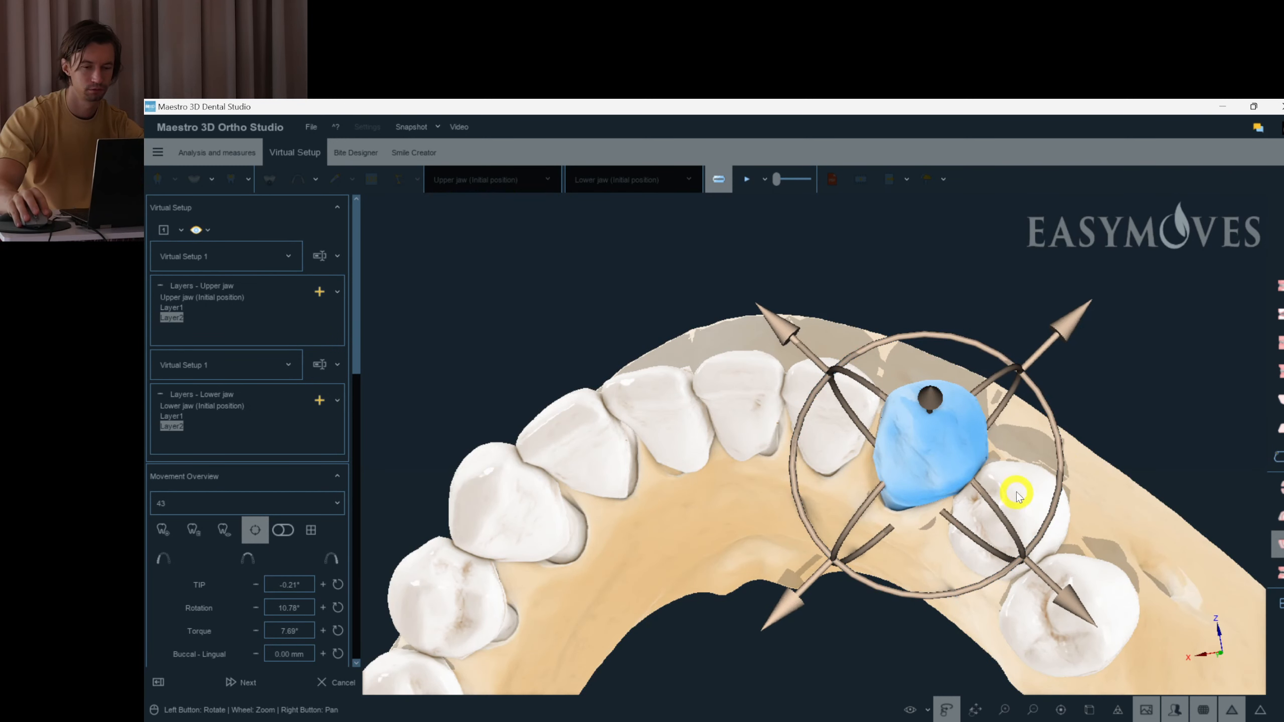
left_click_drag(994, 509, 995, 509)
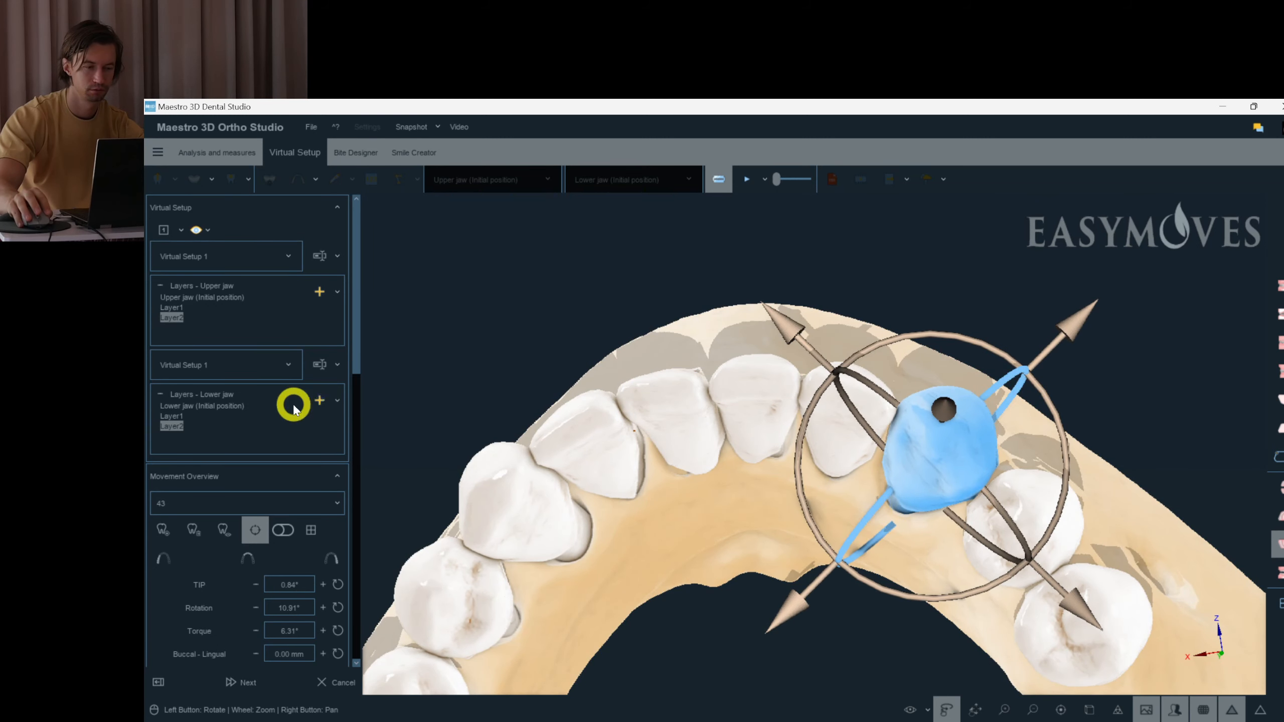
- In Layer1 of the lower jaw, set canine 43 to 0° tip, about 7.7° rotation and 10.8° torque, then return to Layer2
left_click(188, 417)
left_click(1005, 454)
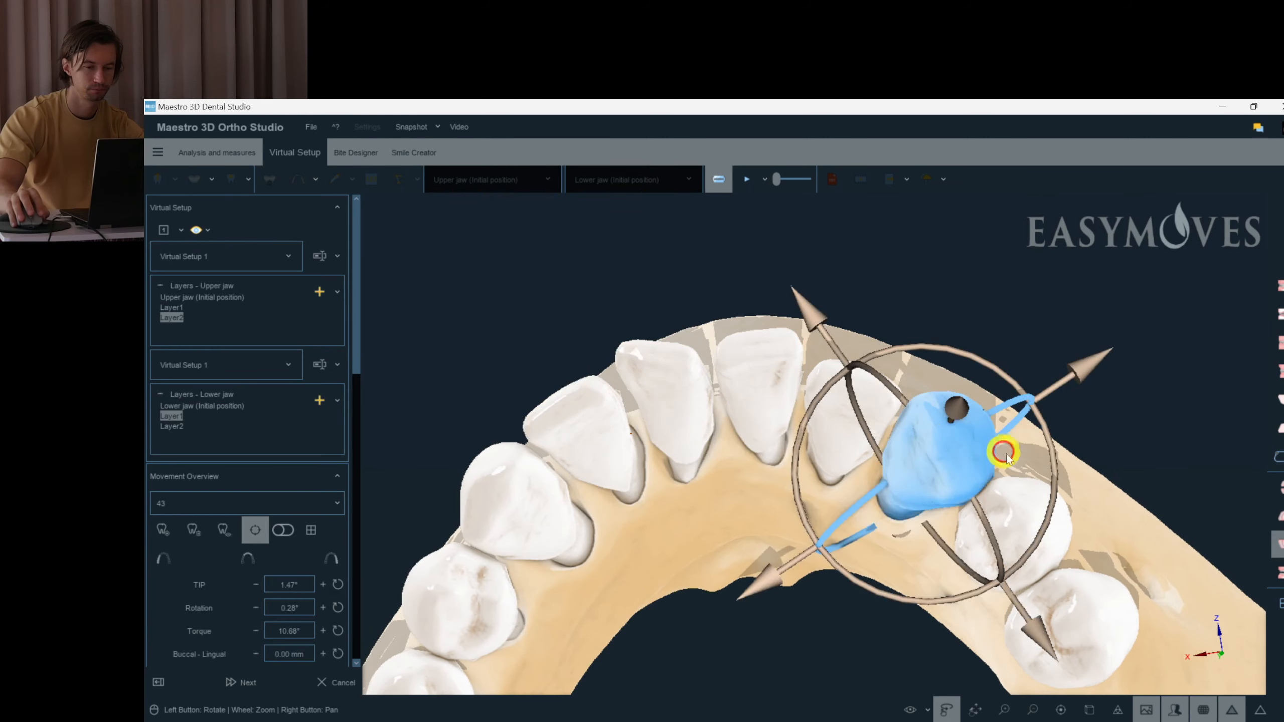
left_click_drag(1054, 492, 1061, 477)
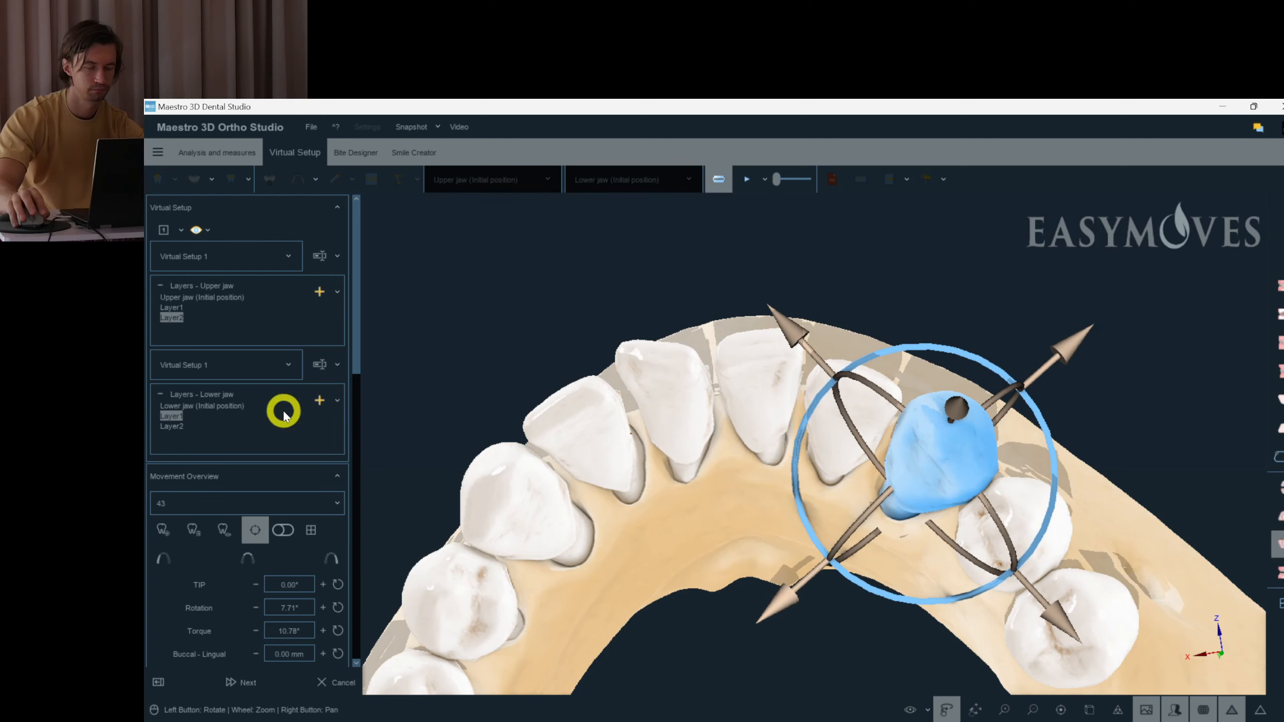
left_click(172, 427)
- Show both jaws from the front and refine the torque of upper canine 23 in Layer2 to about 5.4°
left_click_drag(960, 414, 1097, 448)
right_click(1081, 408)
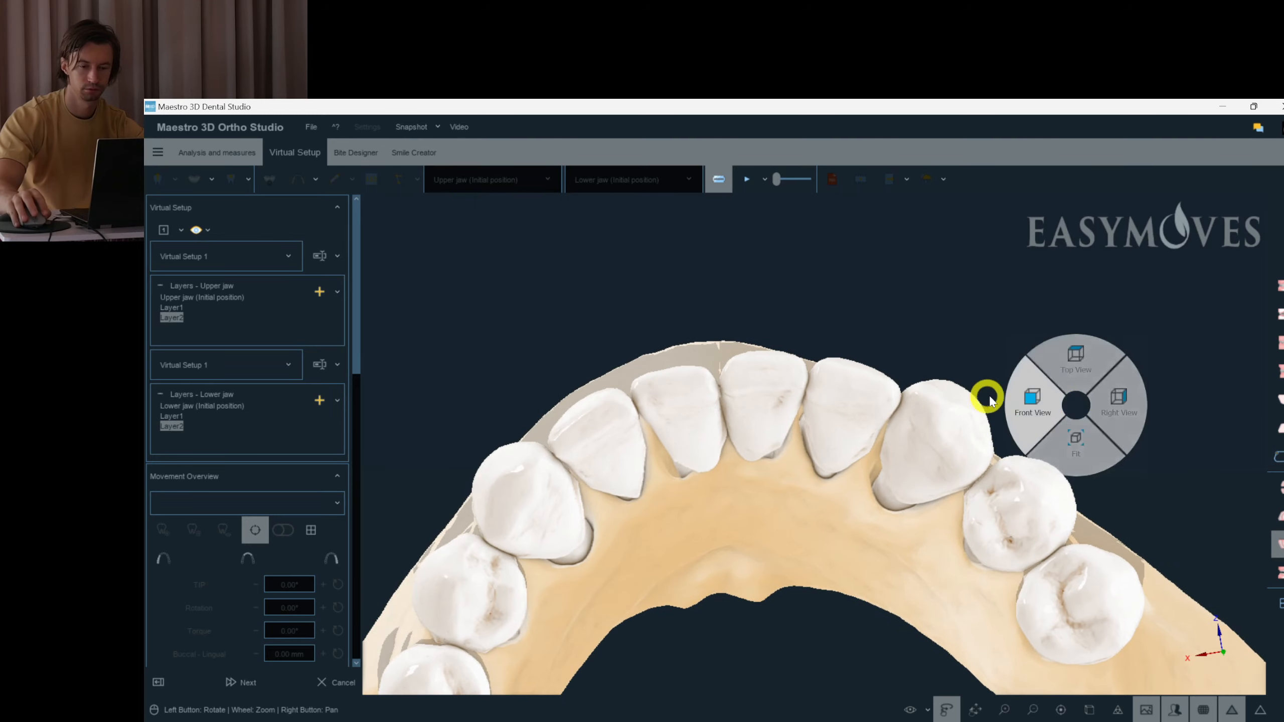
left_click(1035, 405)
key("Up")
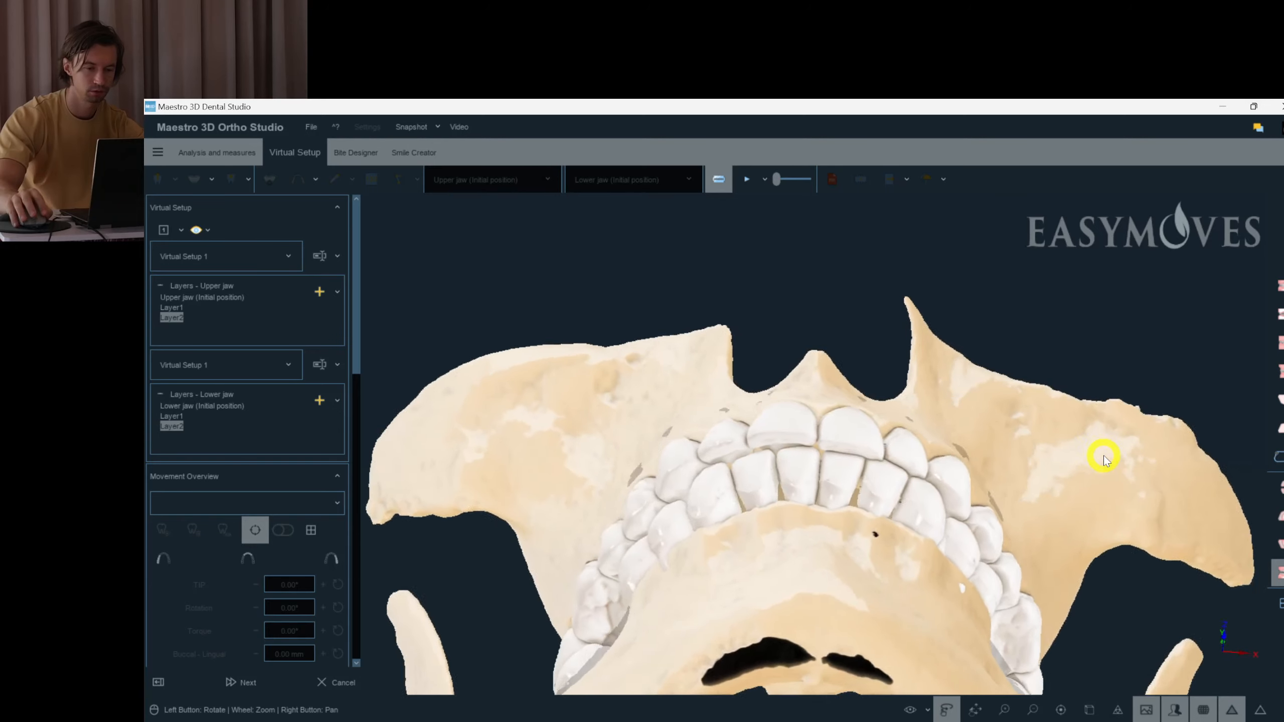
left_click_drag(1104, 456, 820, 314)
left_click(820, 314)
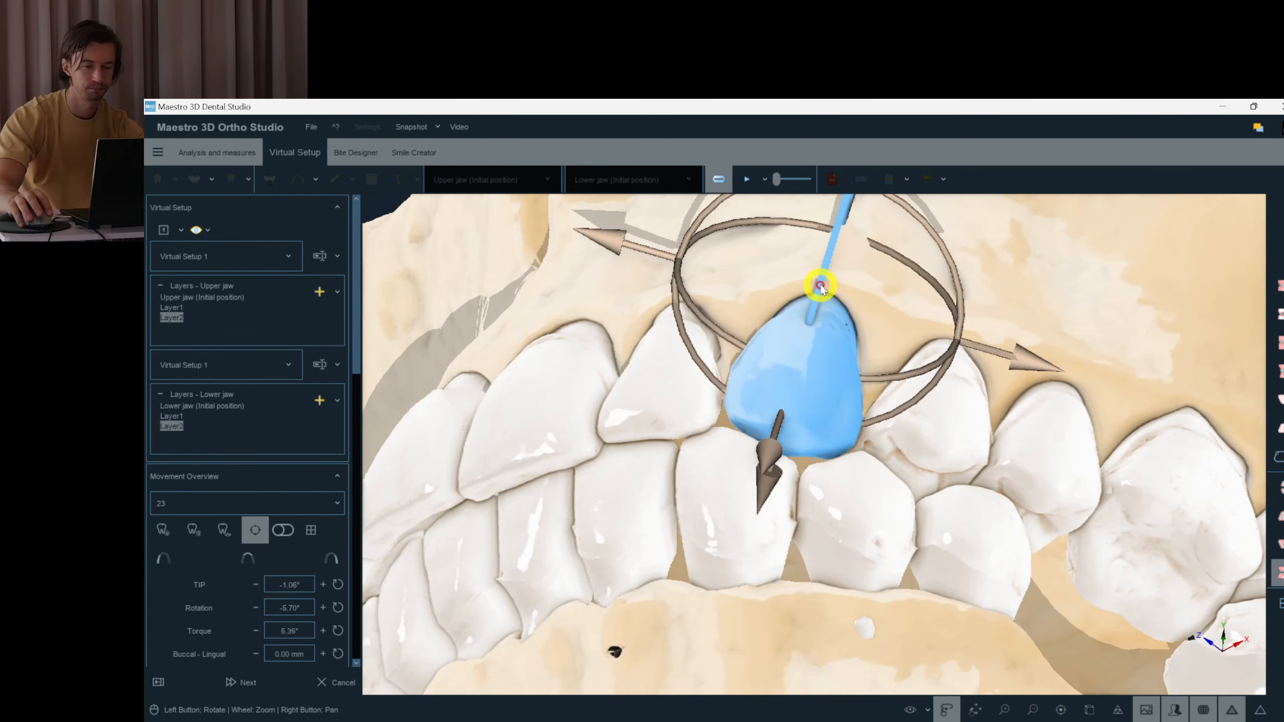
left_click_drag(959, 276, 852, 405)
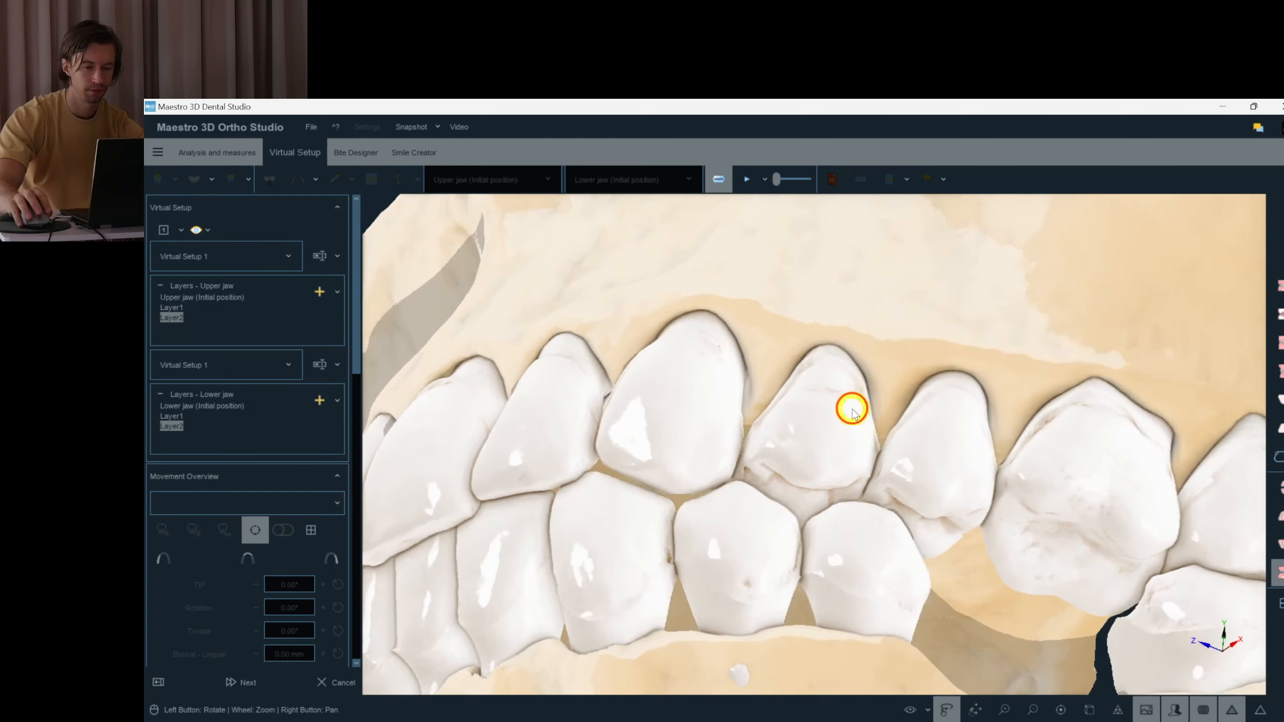
- In Layer1 of the upper jaw, set premolar 24 to about 4.9° torque and adjust the torque of premolar 25
left_click(852, 412)
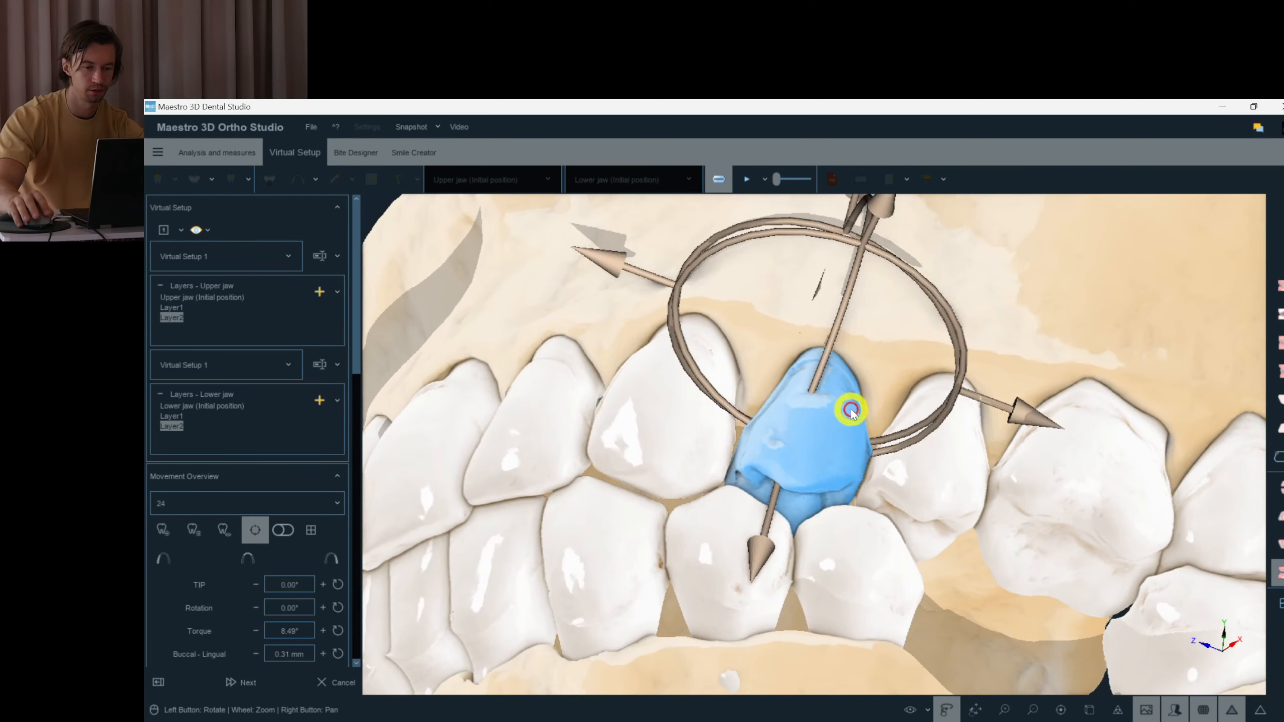
left_click(173, 311)
left_click(832, 335)
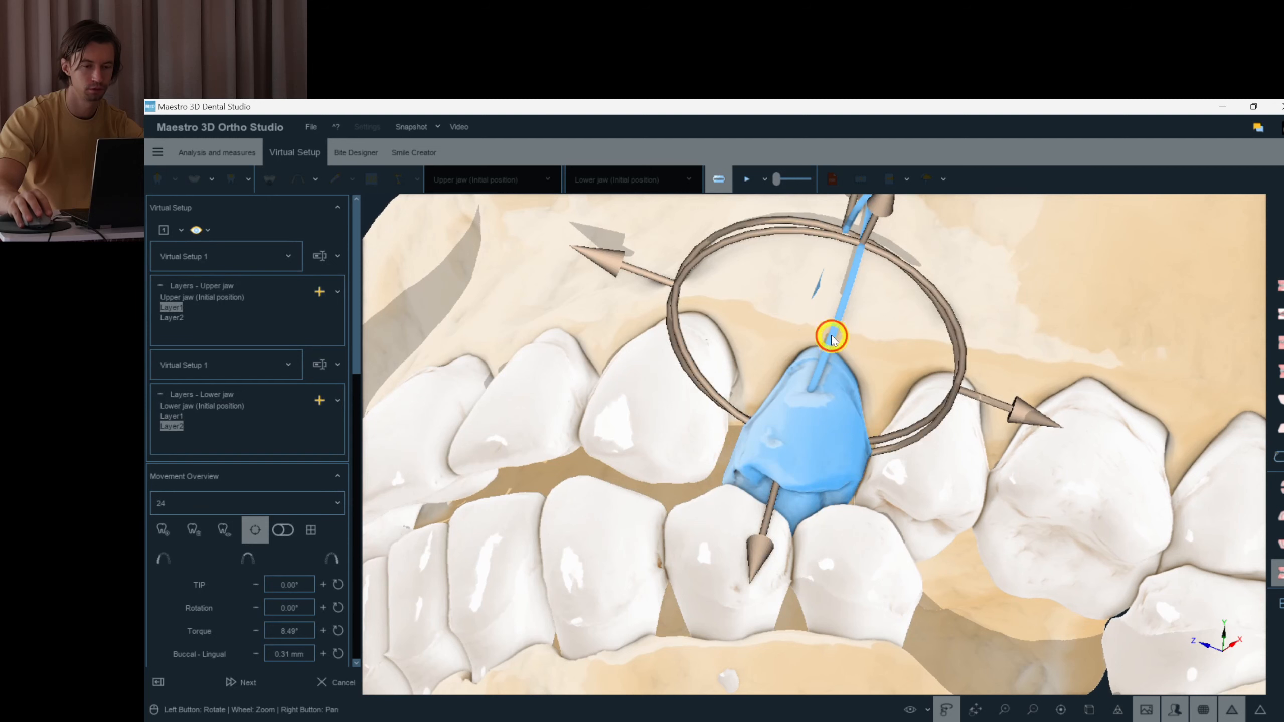
left_click(960, 400)
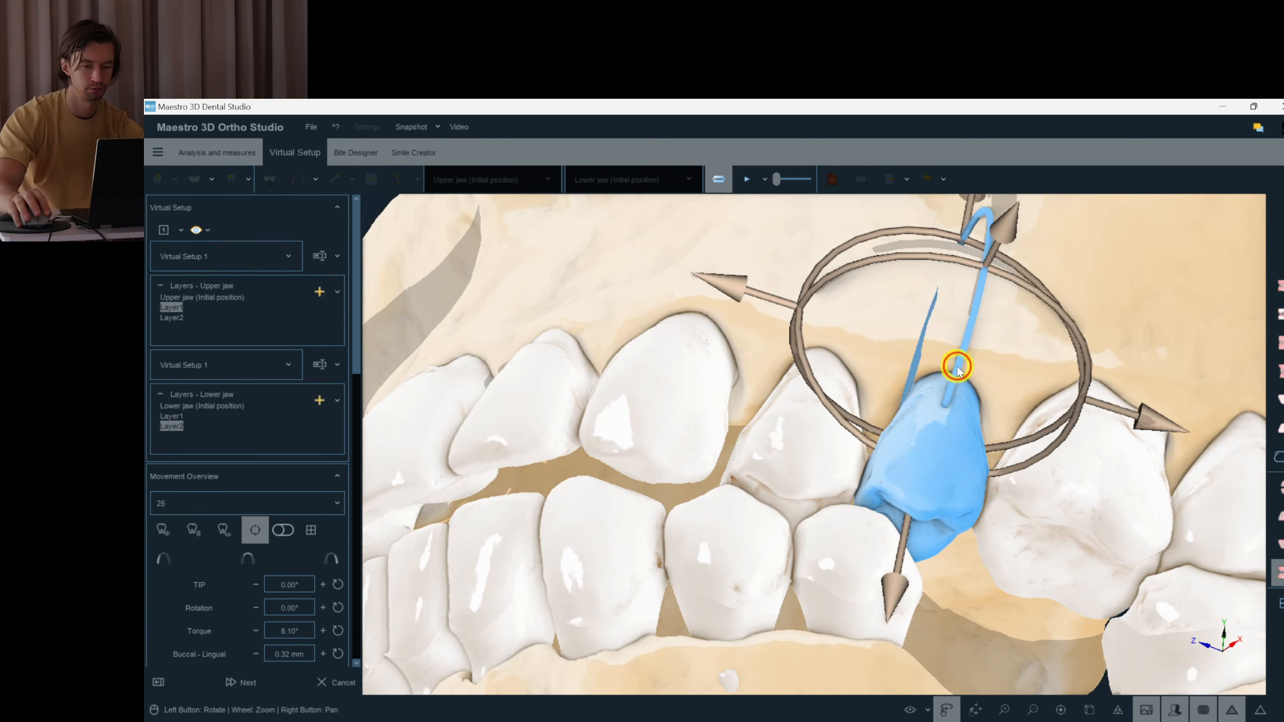
left_click(804, 433)
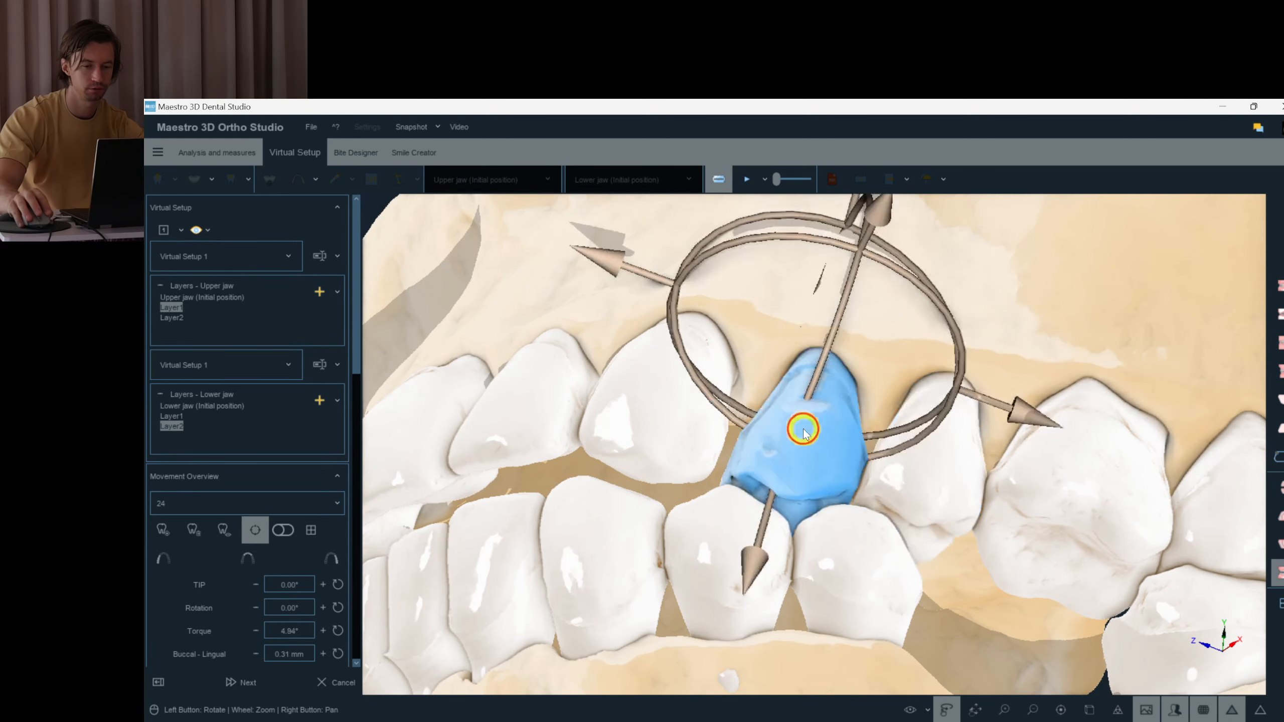
- Return to Layer2 of the upper jaw and carry the Layer1 position over to premolars 24 and 25 together
left_click(173, 318)
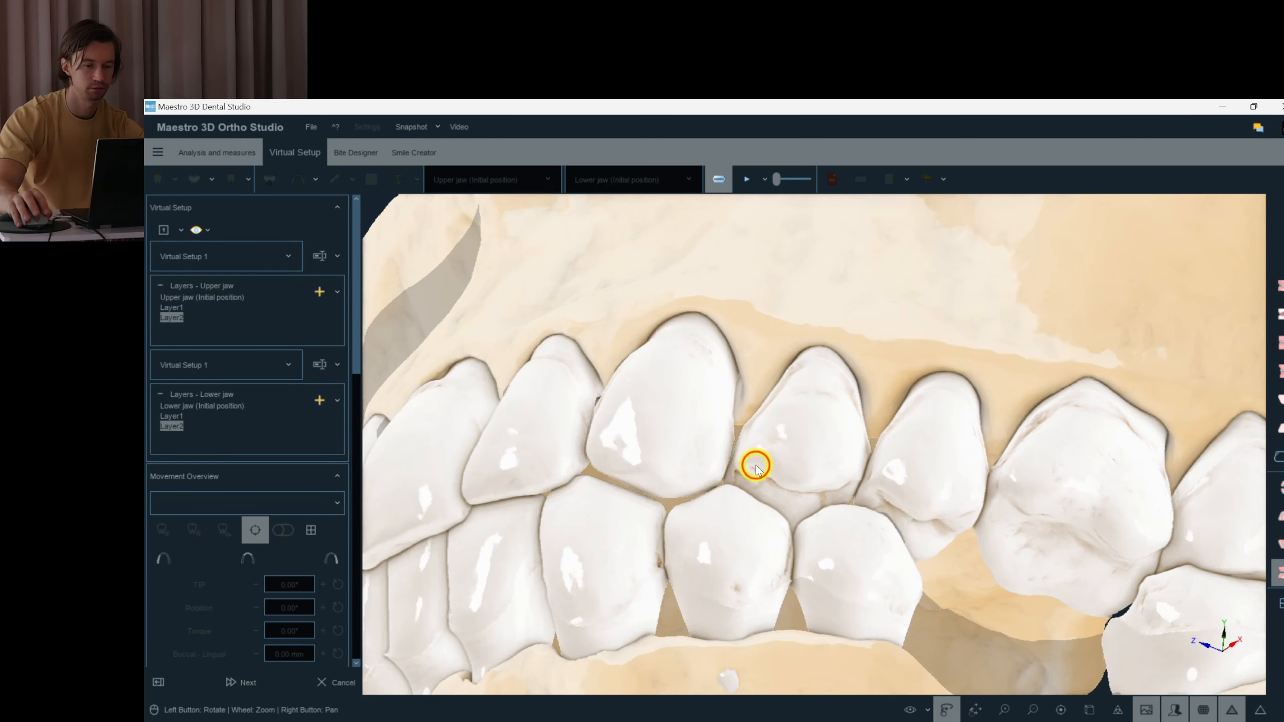
left_click(755, 462)
left_click(928, 459, "ctrl")
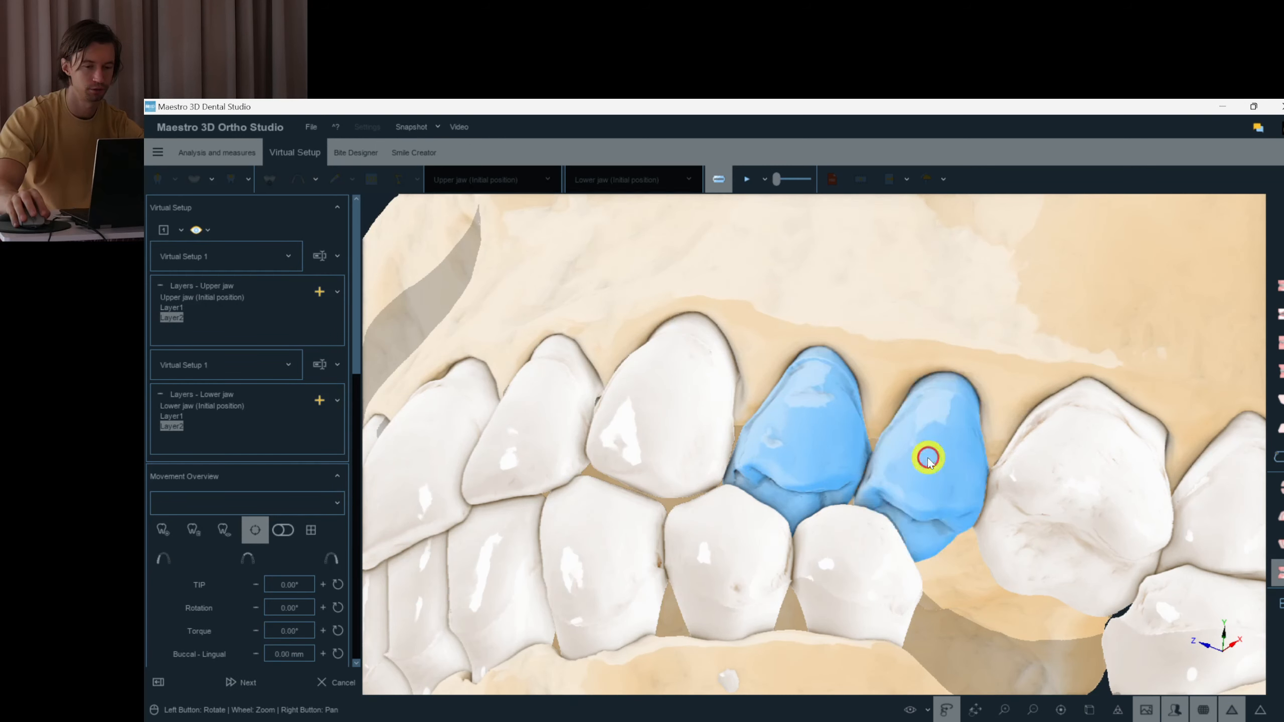
left_click(164, 531)
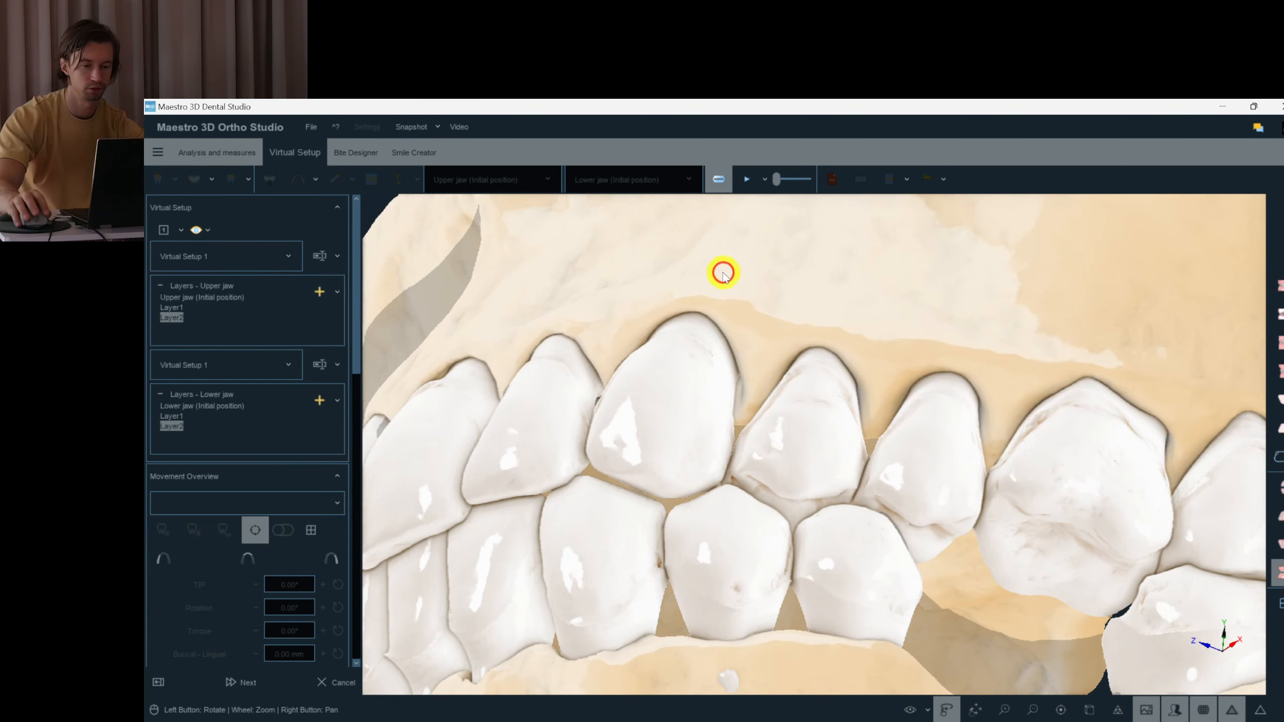
- Reduce the torque of upper canine 23 to about 4.8° in Layer2
left_click_drag(723, 273, 675, 329)
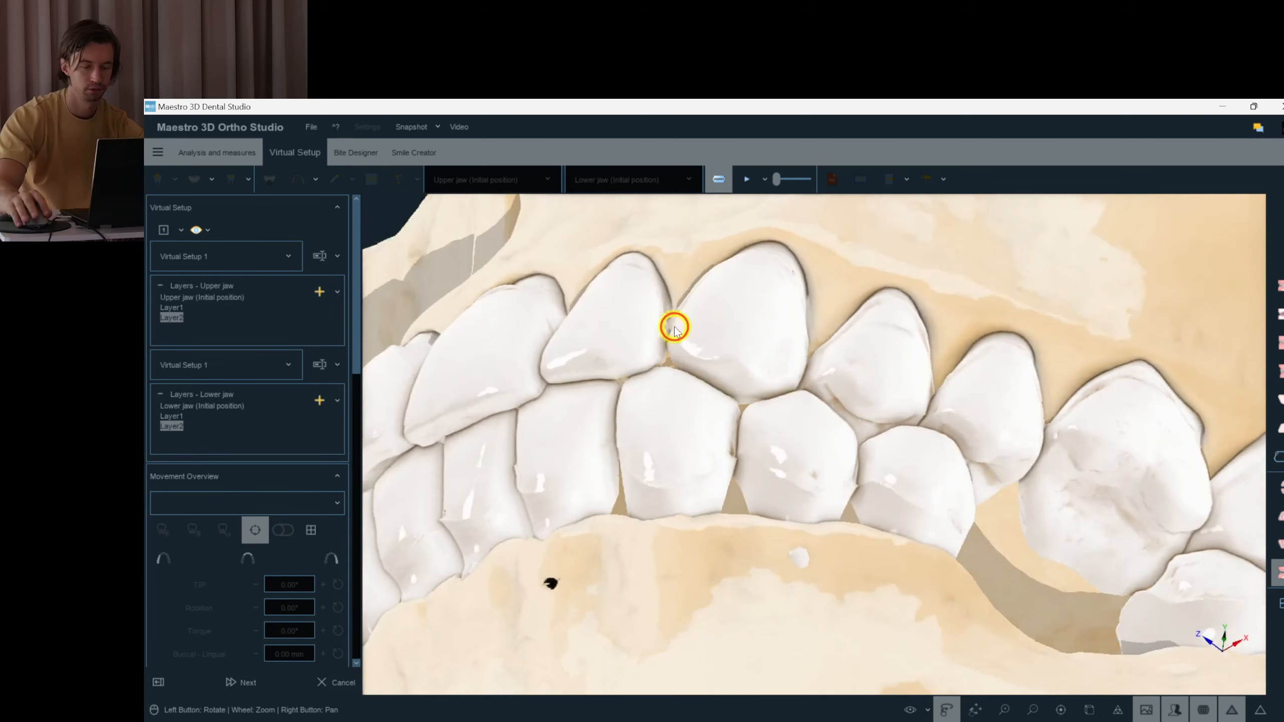
left_click(752, 342)
left_click_drag(754, 341, 764, 377)
left_click(894, 281)
left_click(764, 377)
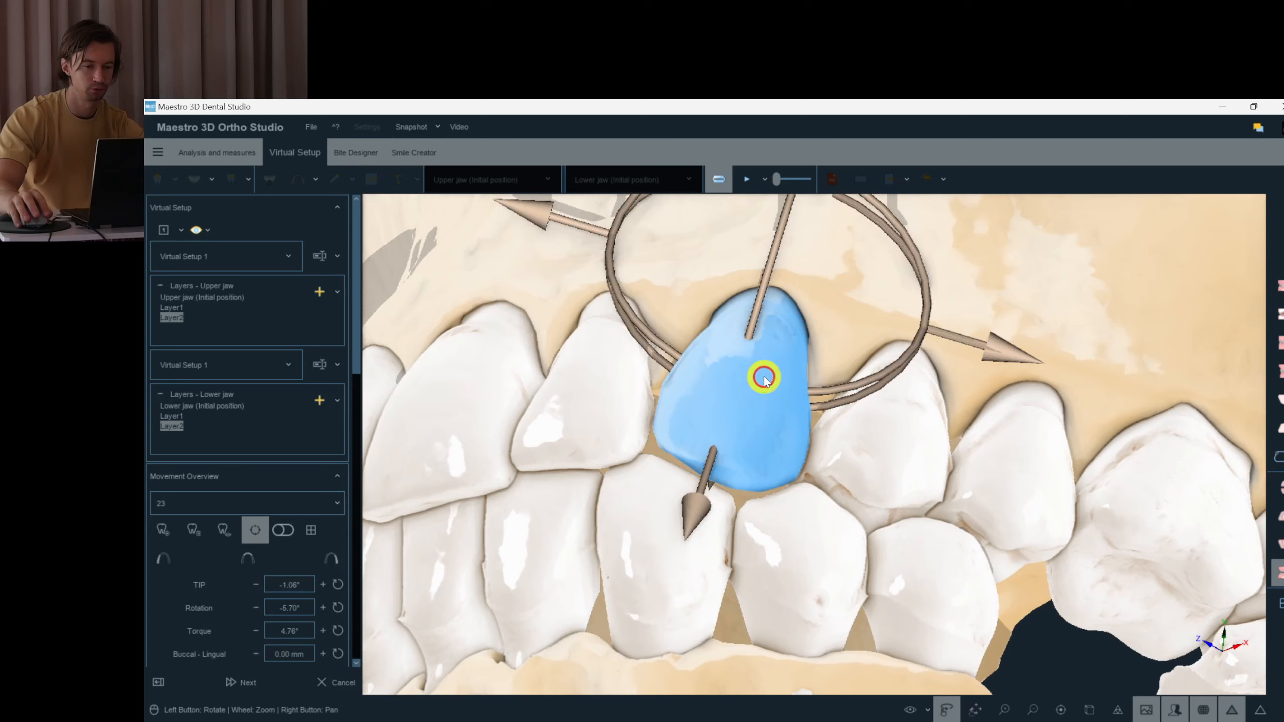
left_click(765, 274)
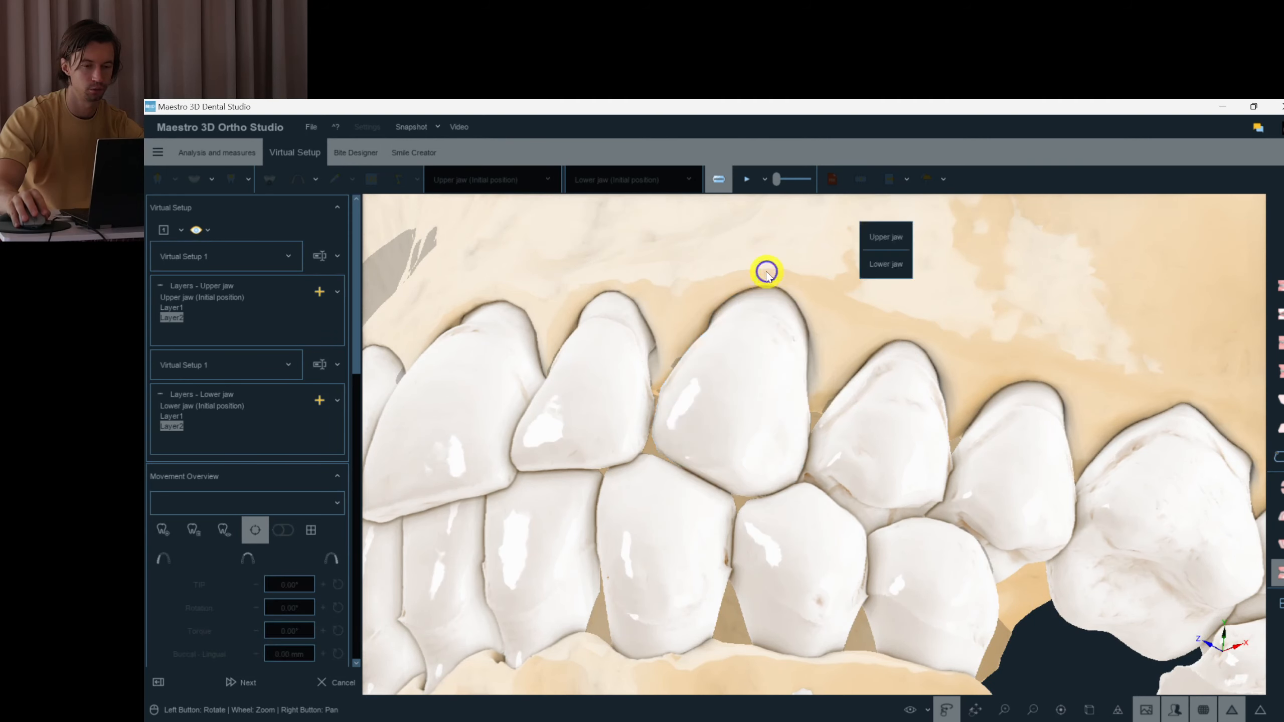
- Examine the initial position of both jaws with the gingiva shown, then hide the gingiva and return both jaws to Layer2
left_click_drag(766, 274, 828, 369)
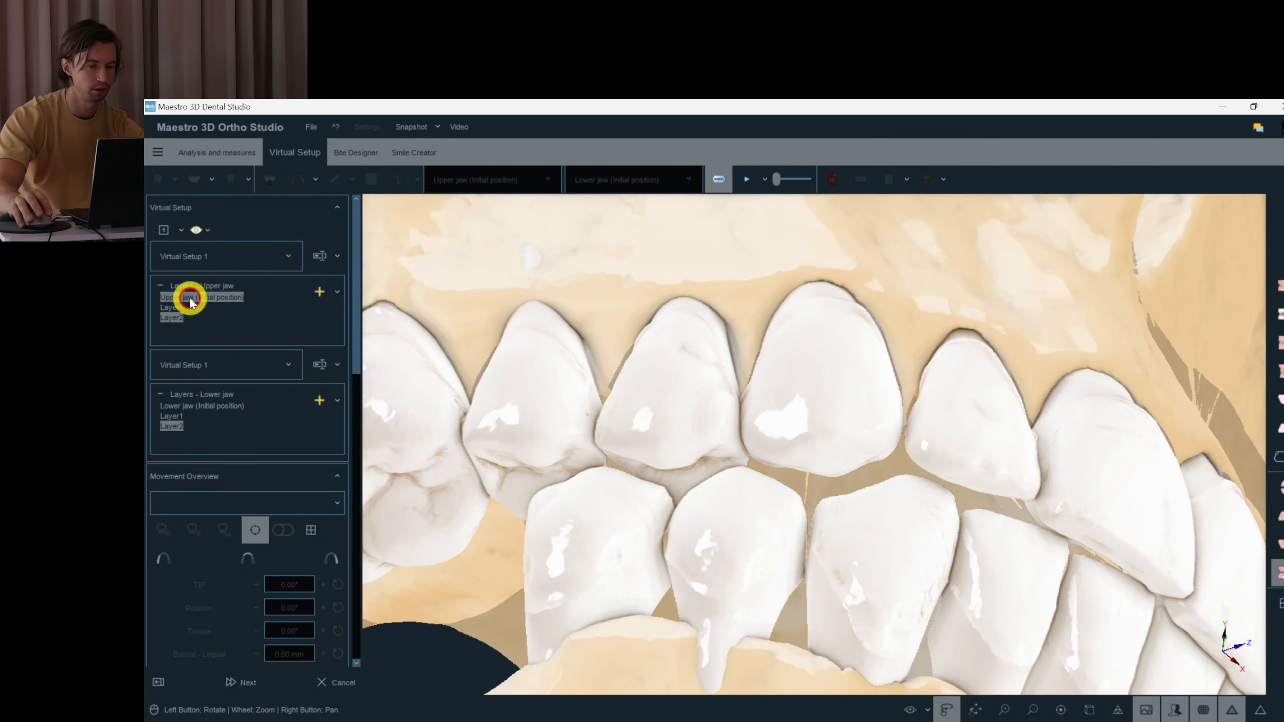
left_click(200, 406)
left_click(201, 408)
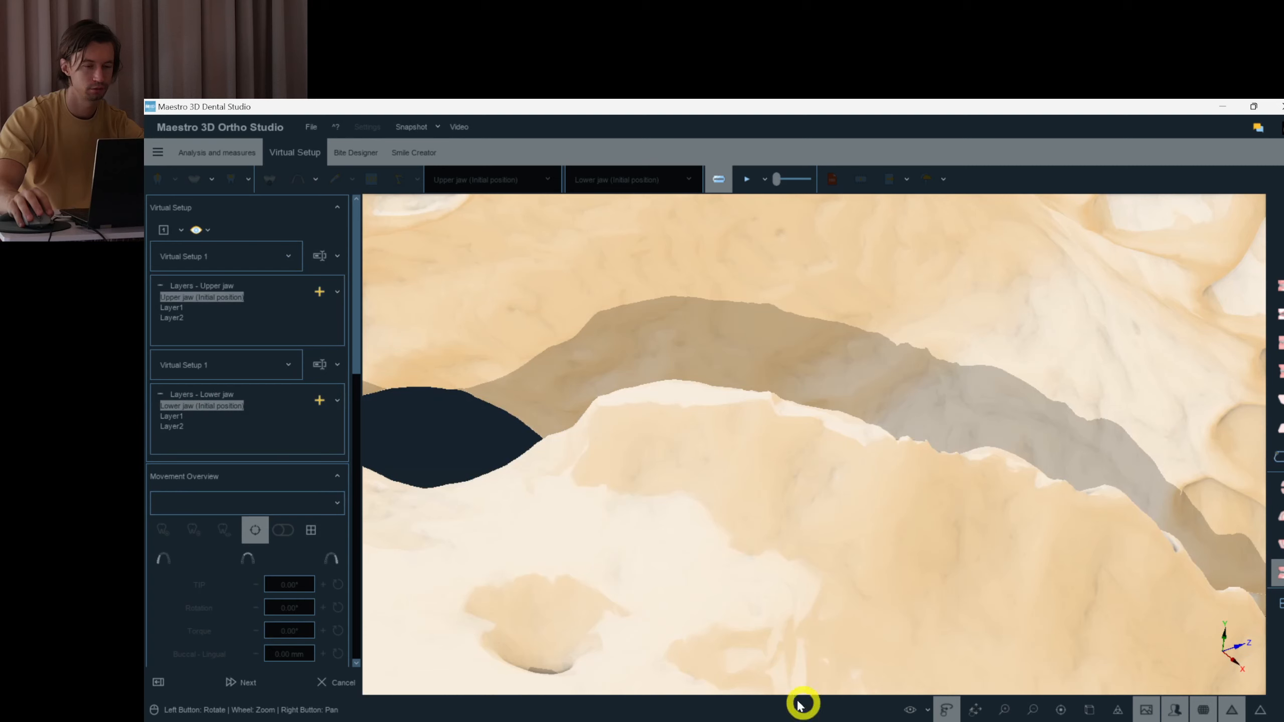
left_click(929, 712)
left_click(910, 632)
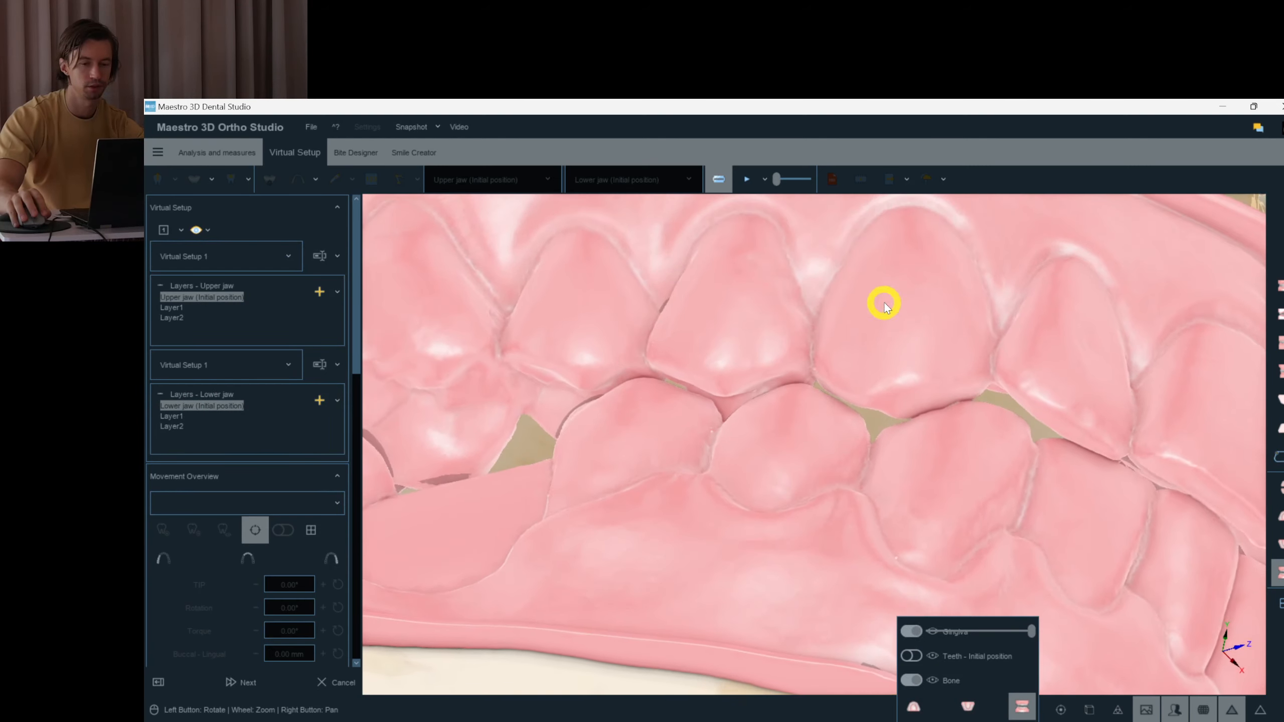
left_click_drag(885, 379, 889, 404)
left_click(913, 631)
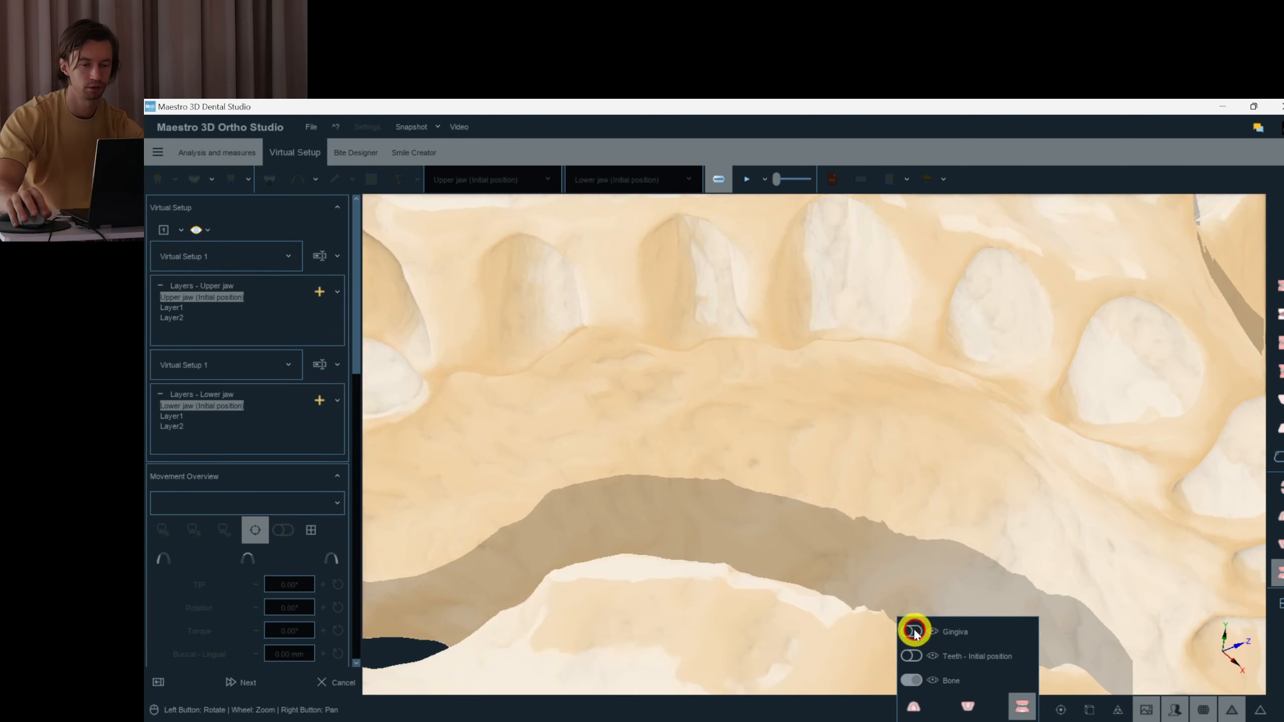
left_click(173, 317)
left_click(174, 427)
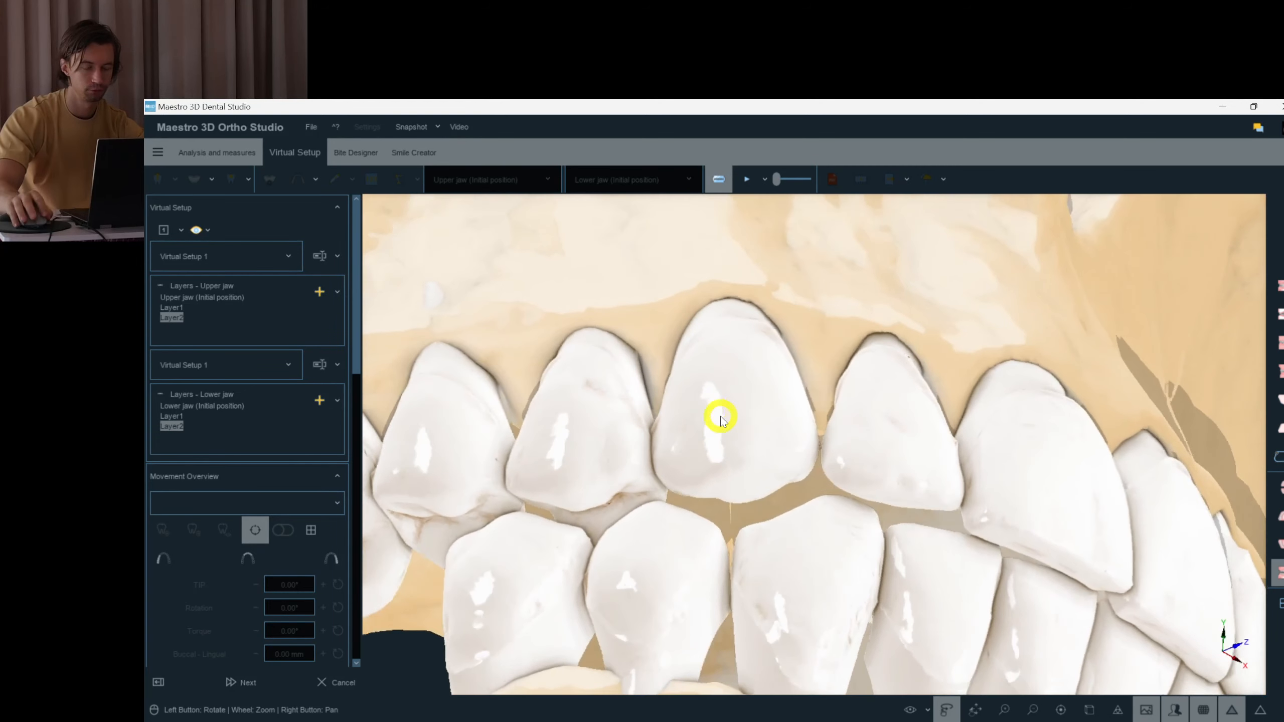
- Set upper canine 13 in Layer2 to about -1.2° tip, -1.8° rotation and 8.0° torque
left_click(738, 398)
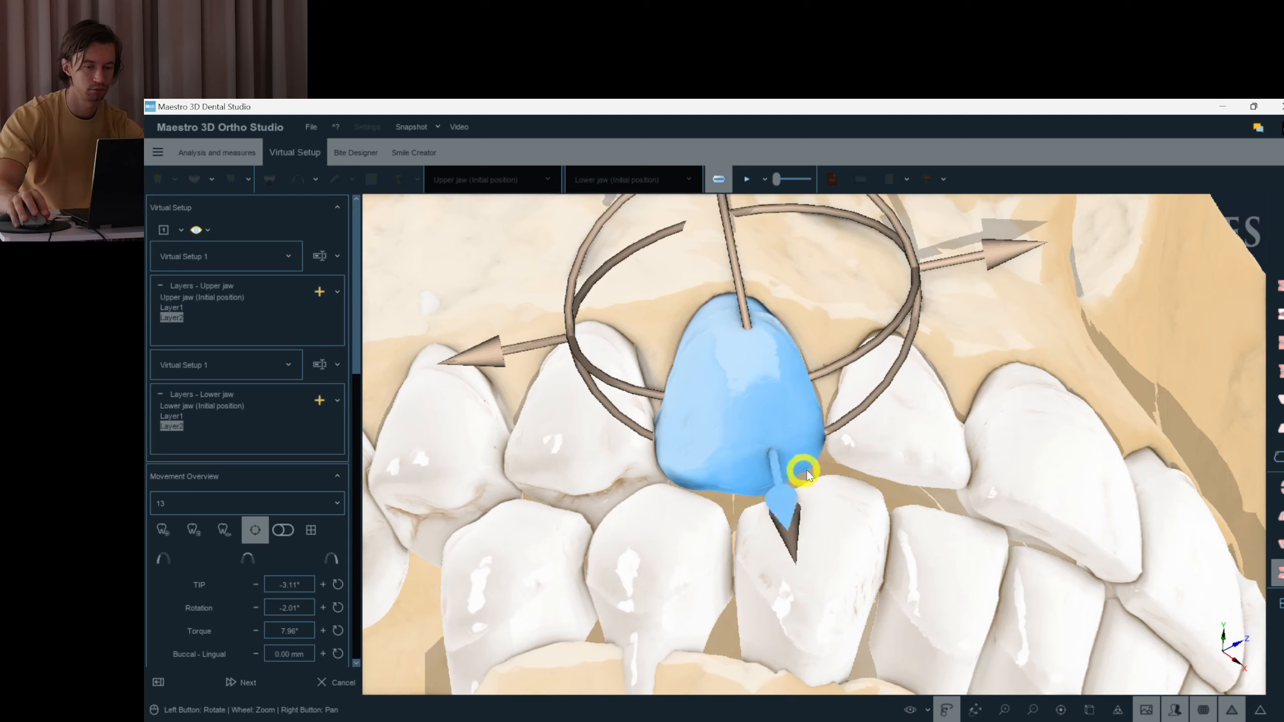
left_click(807, 538)
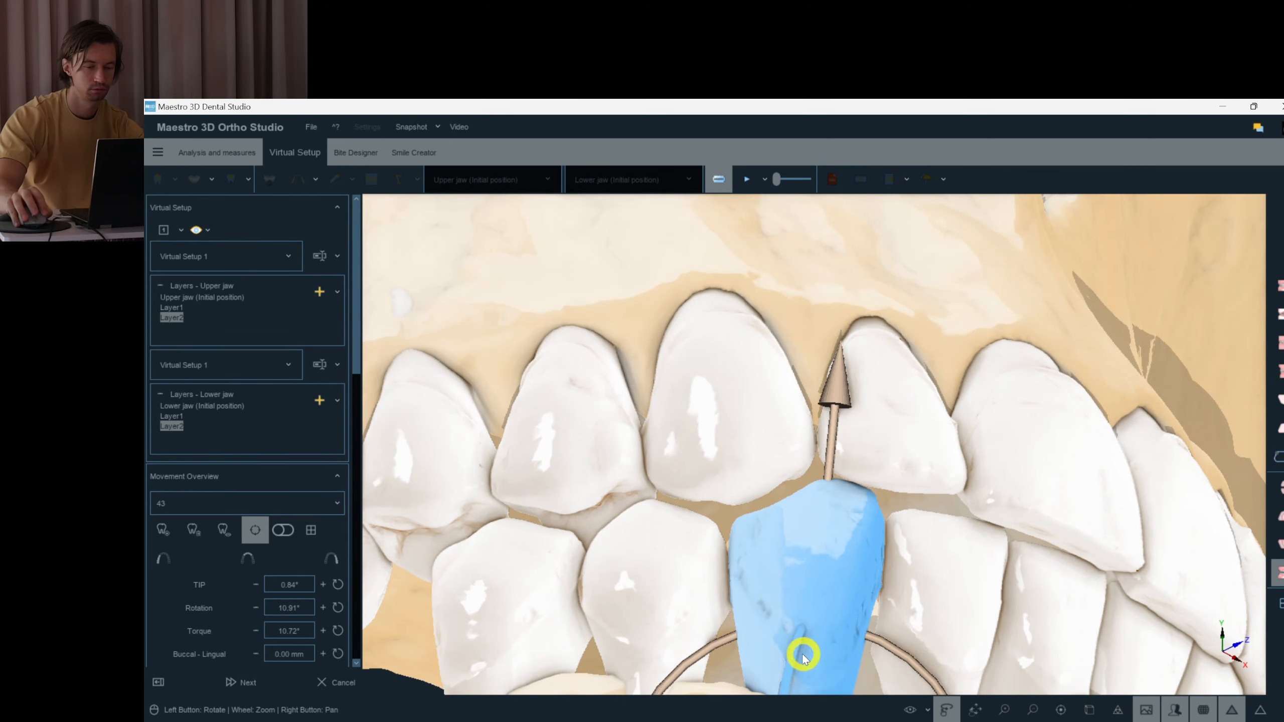
left_click(756, 422)
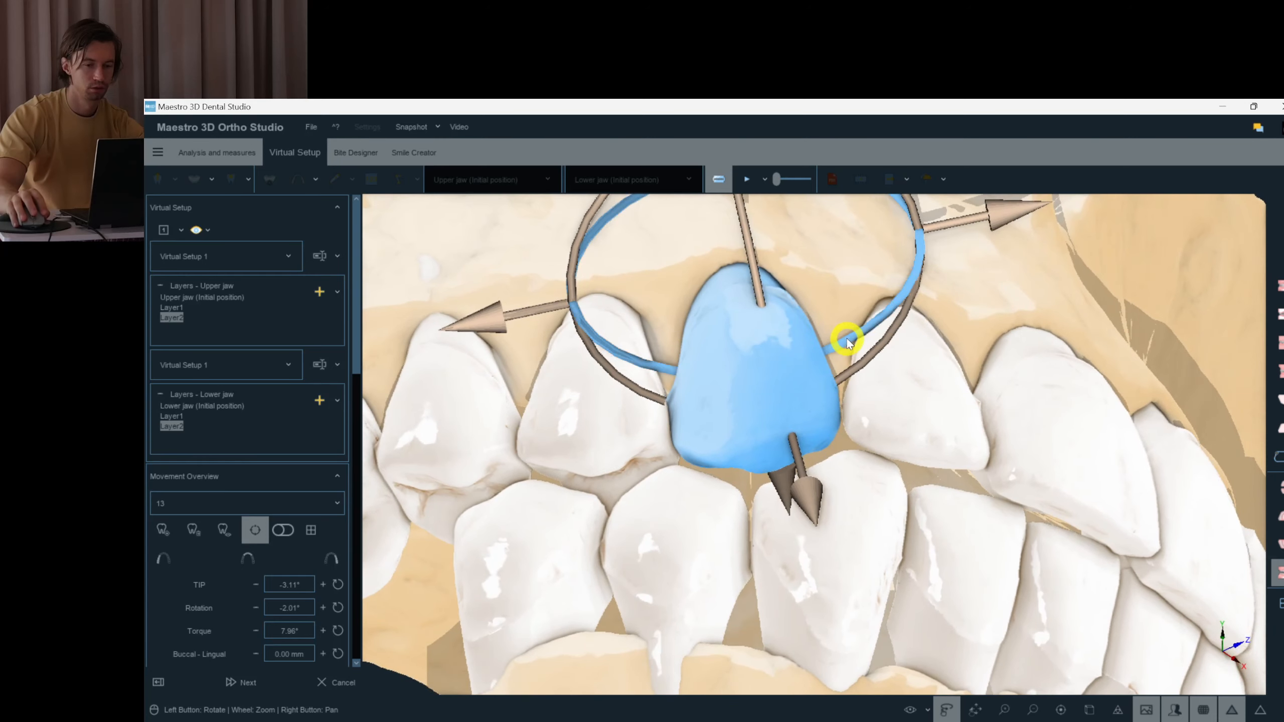
left_click_drag(858, 338, 984, 332)
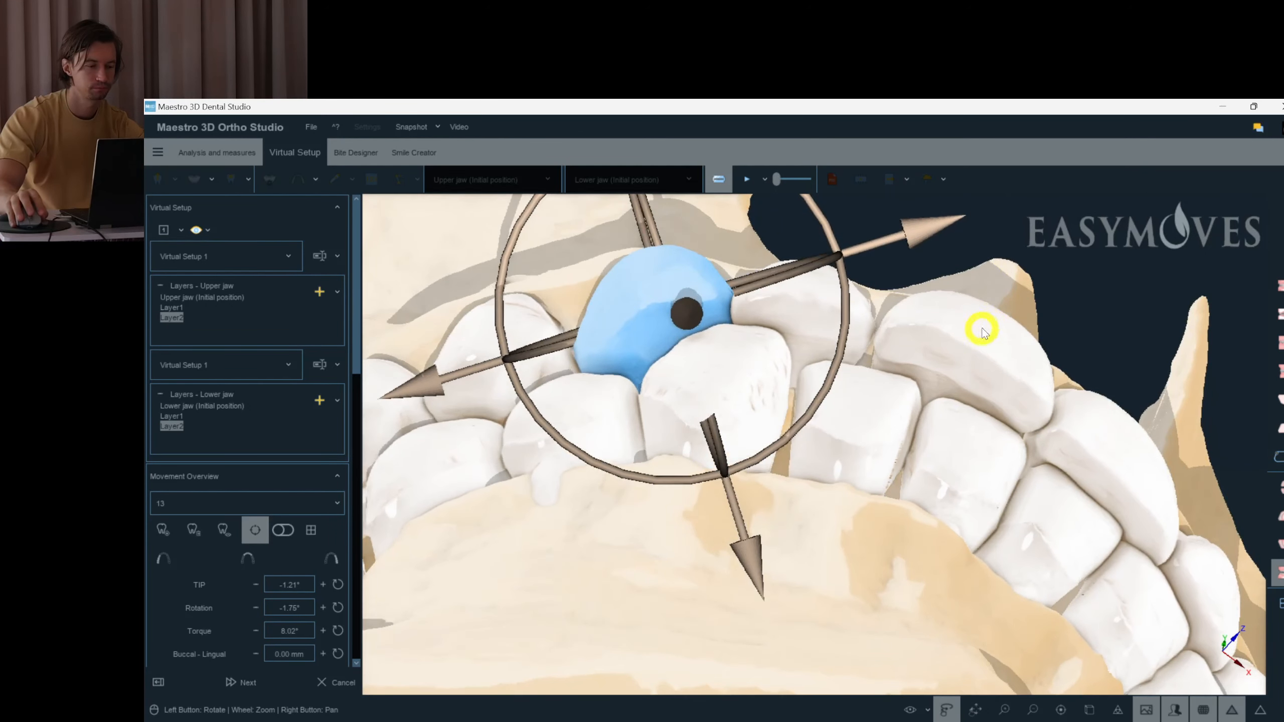
- Adjust the torque of lower canine 43 in Layer2 against the upper canine
left_click(728, 410)
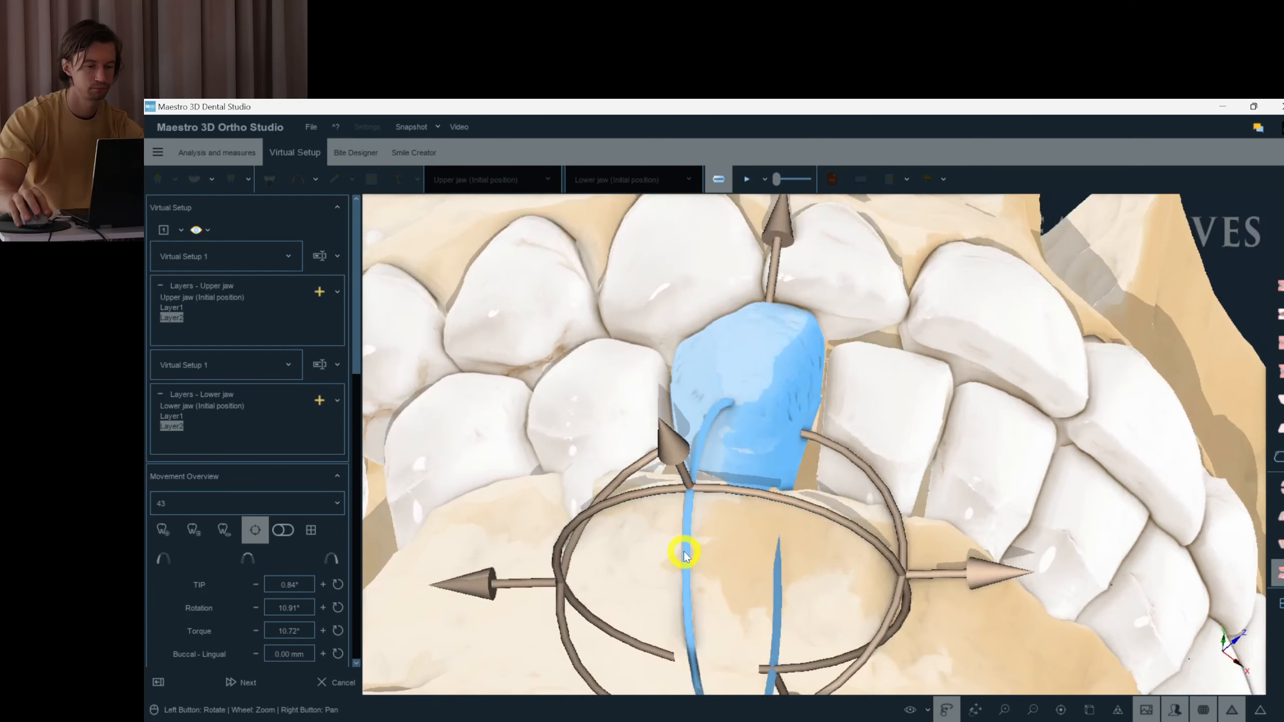
left_click_drag(685, 552, 696, 576)
left_click(772, 547)
- Reduce the torque of upper canine 13 in Layer2 to about 6.7°
left_click_drag(754, 344, 814, 441)
left_click(813, 416)
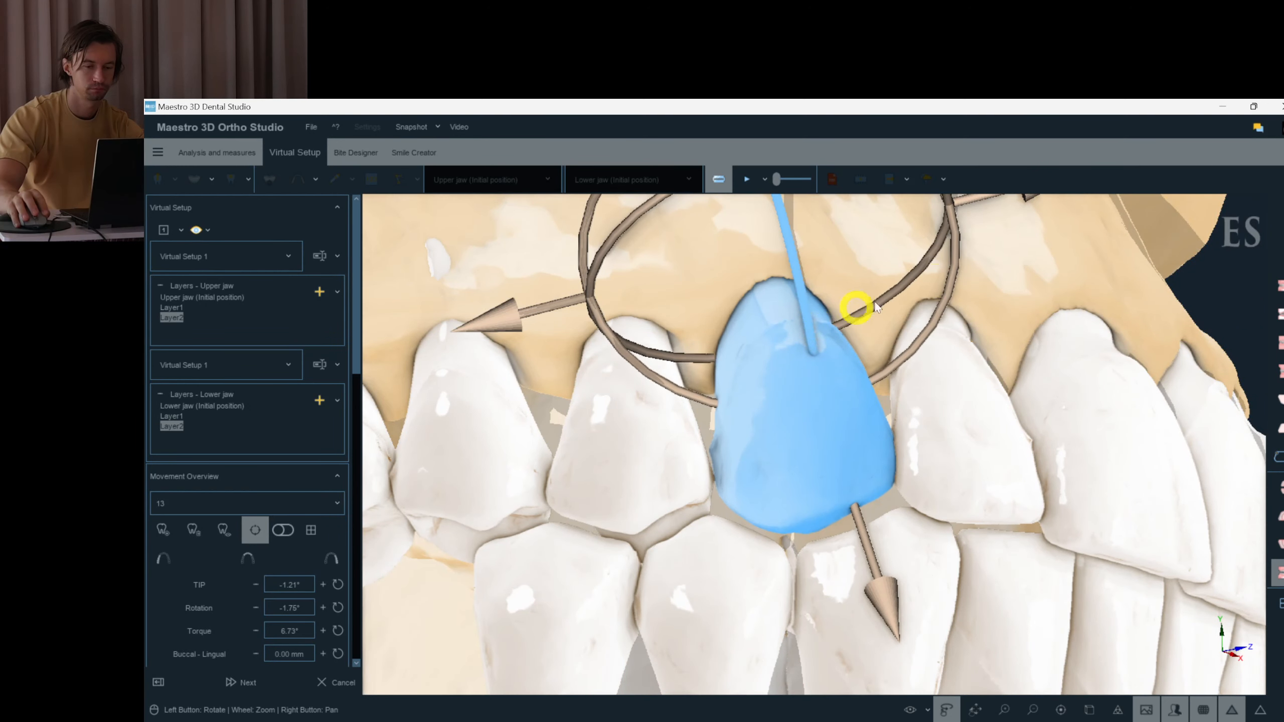
left_click(905, 268)
left_click(828, 400)
left_click_drag(898, 364, 1006, 237)
left_click(1004, 235)
scroll(990, 302, "down", 5)
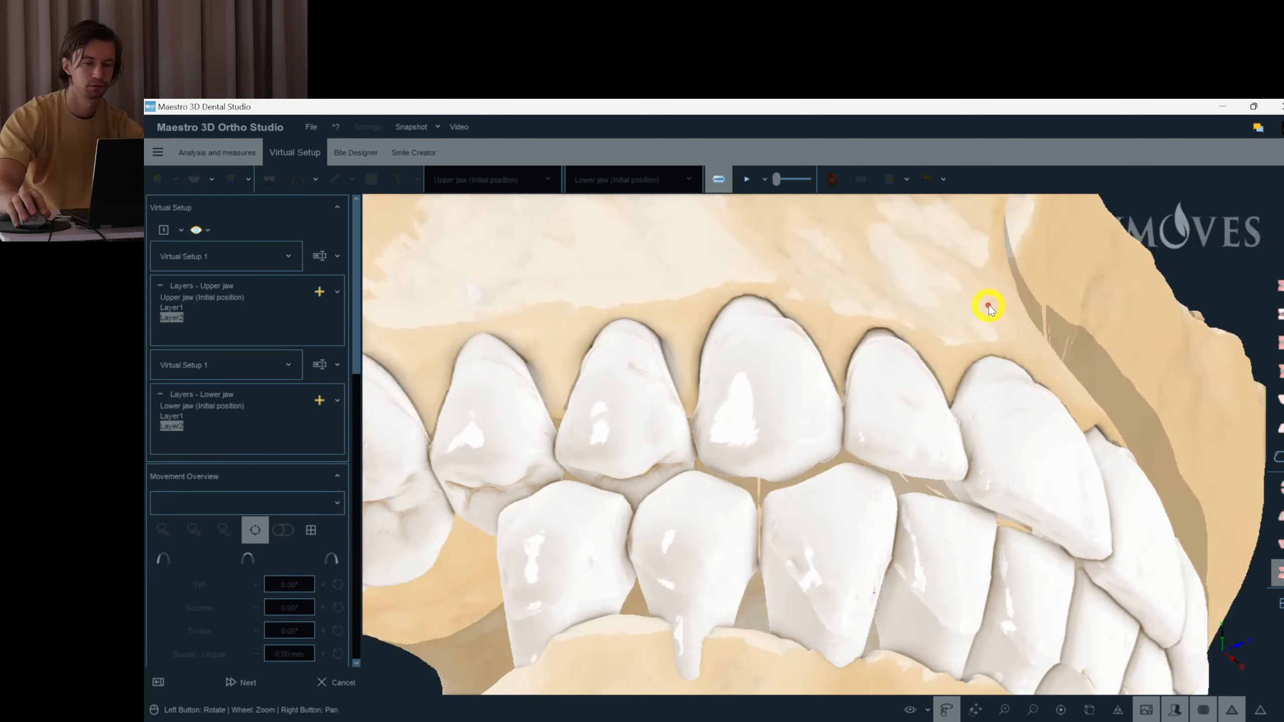
- In Layer1 of the upper jaw, reset the tip of canine 13 to 0° and inspect its fit with the lower arch
mouse_move(987, 310)
left_mouse_down()
mouse_move(948, 417)
mouse_move(714, 453)
mouse_move(764, 461)
mouse_move(748, 442)
left_mouse_up()
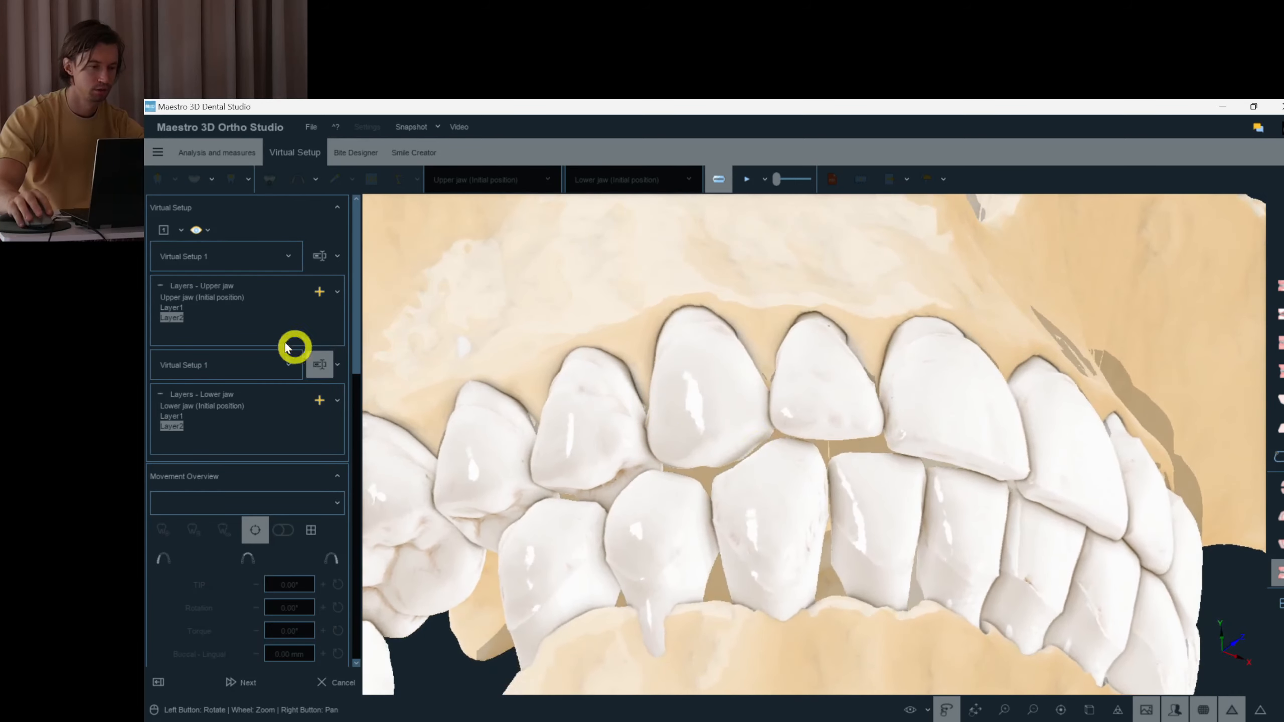
left_click(176, 310)
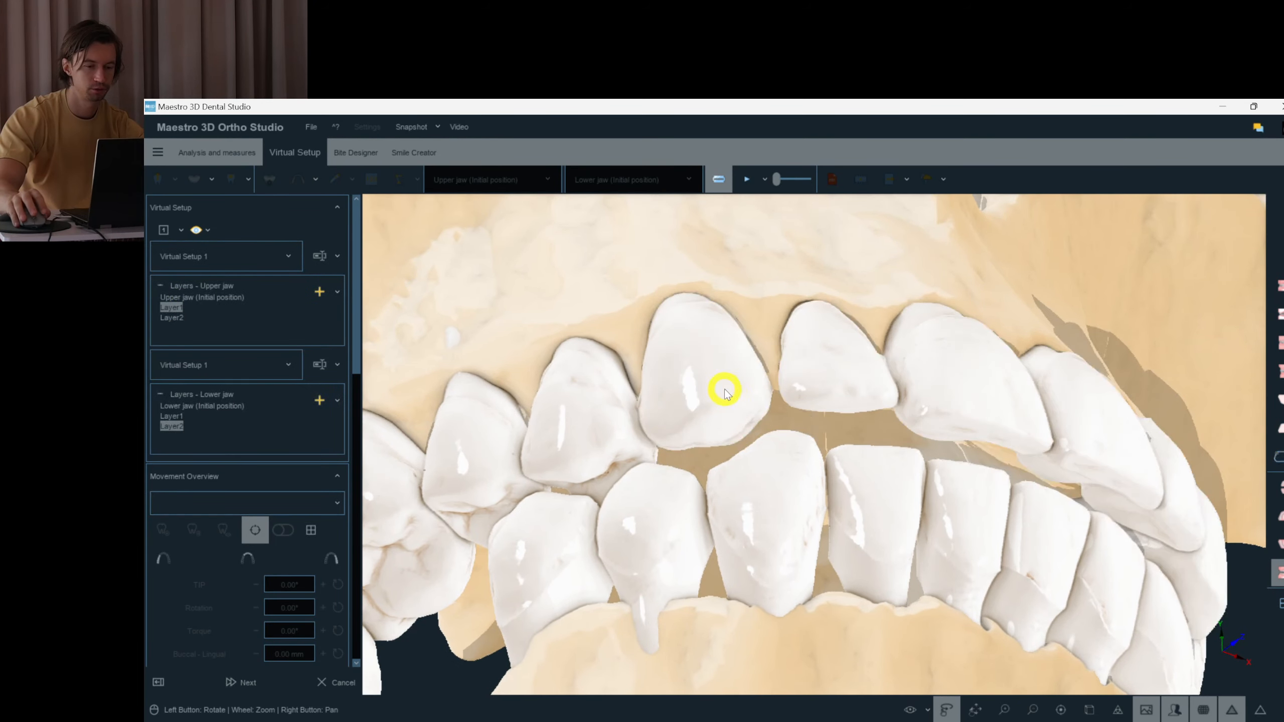
left_click(725, 395)
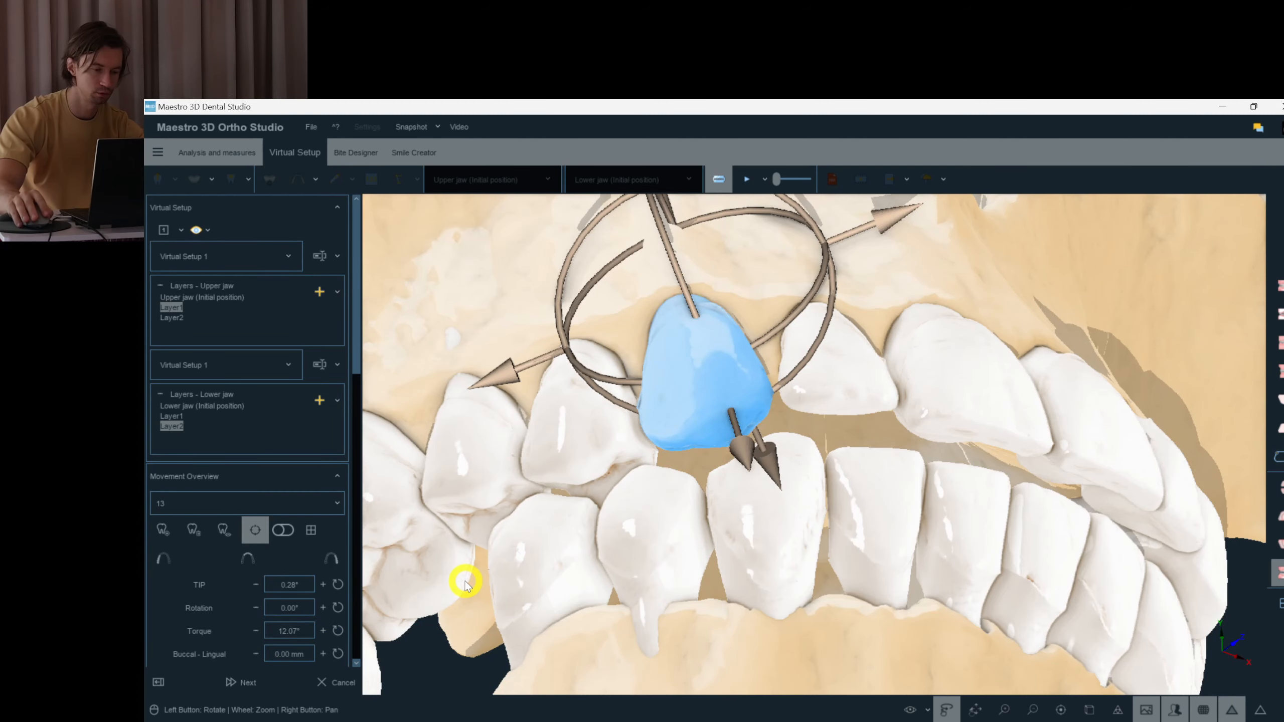
left_click_drag(670, 496, 661, 505)
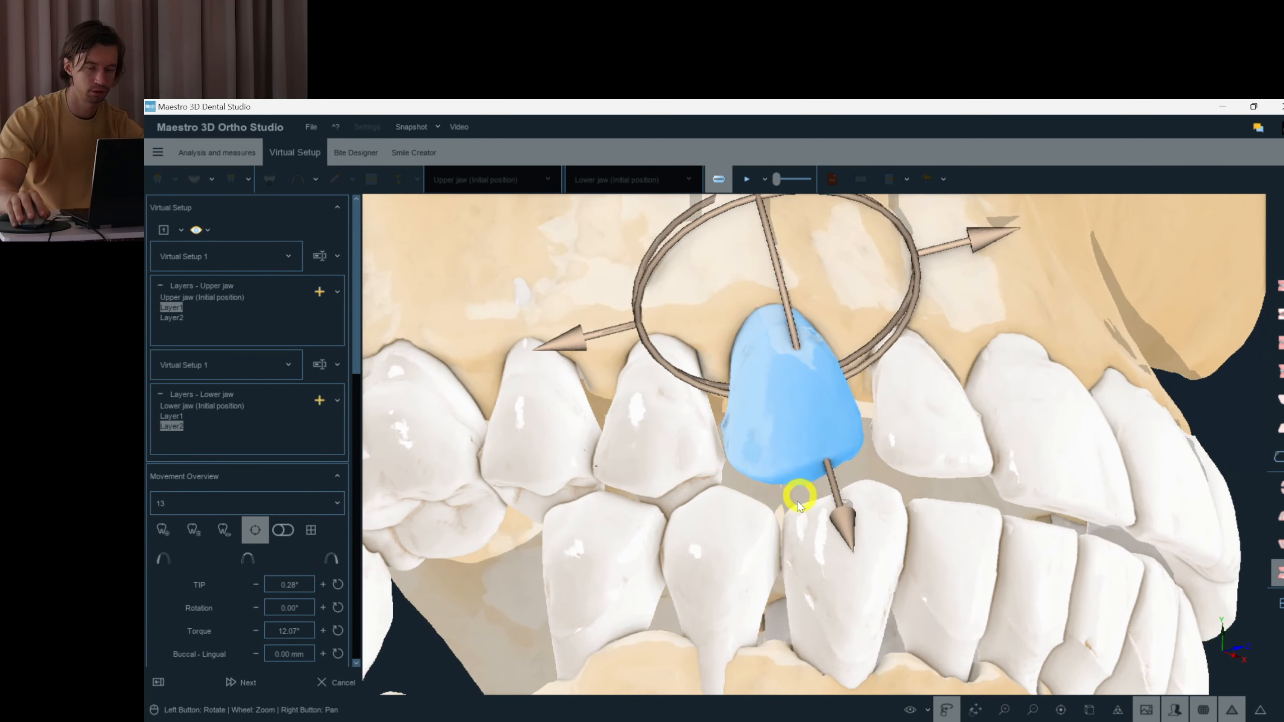
scroll(803, 497, "up", 5)
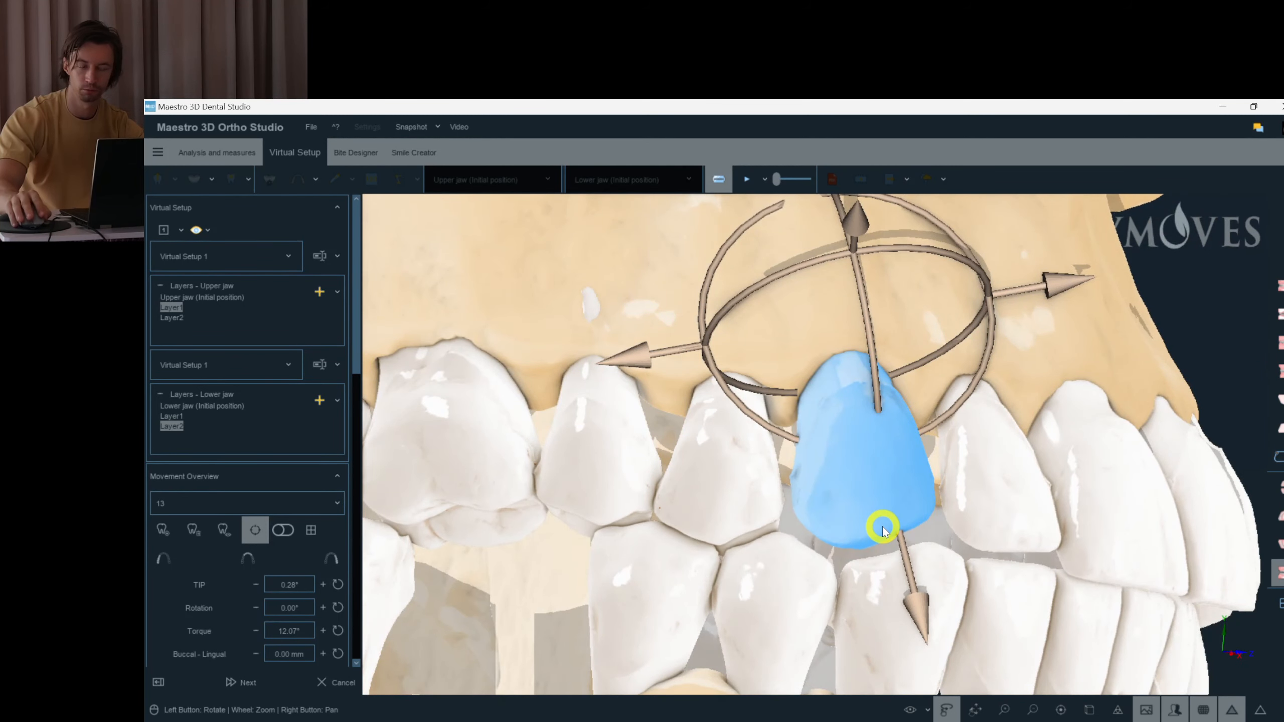
mouse_move(883, 529)
left_mouse_down()
mouse_move(929, 534)
mouse_move(880, 589)
mouse_move(873, 526)
left_mouse_up()
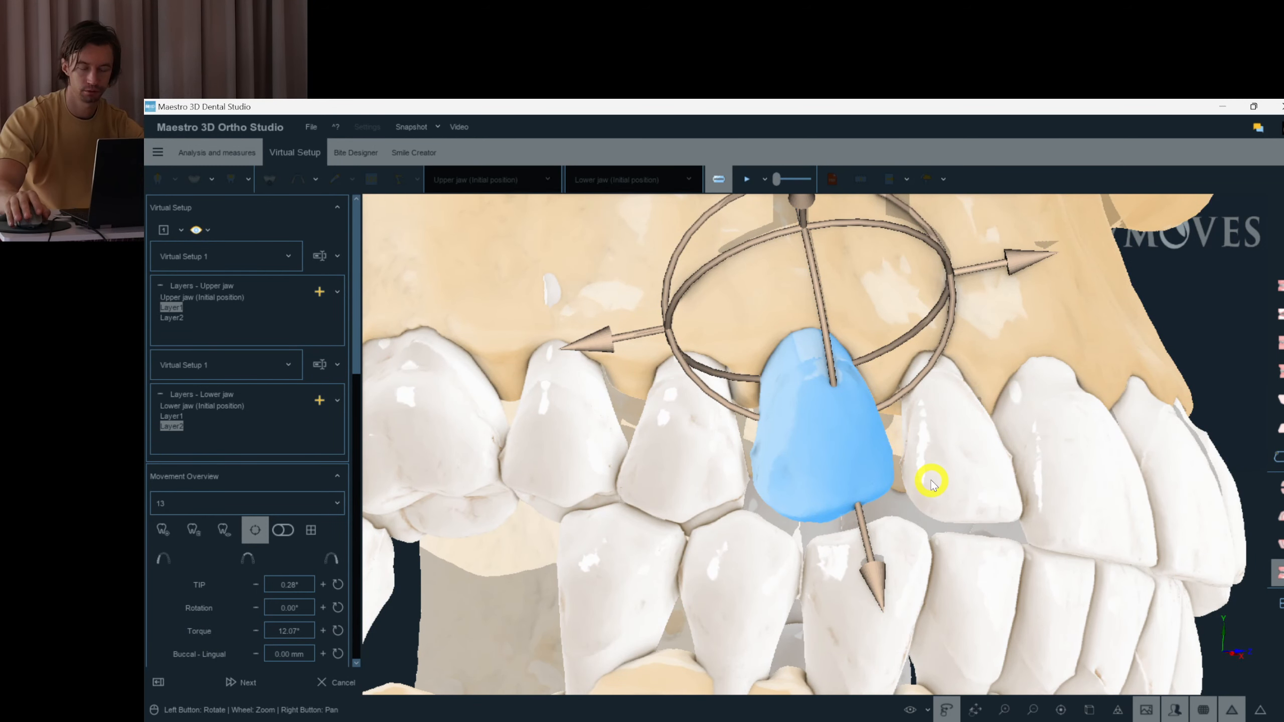
left_click_drag(924, 480, 916, 459)
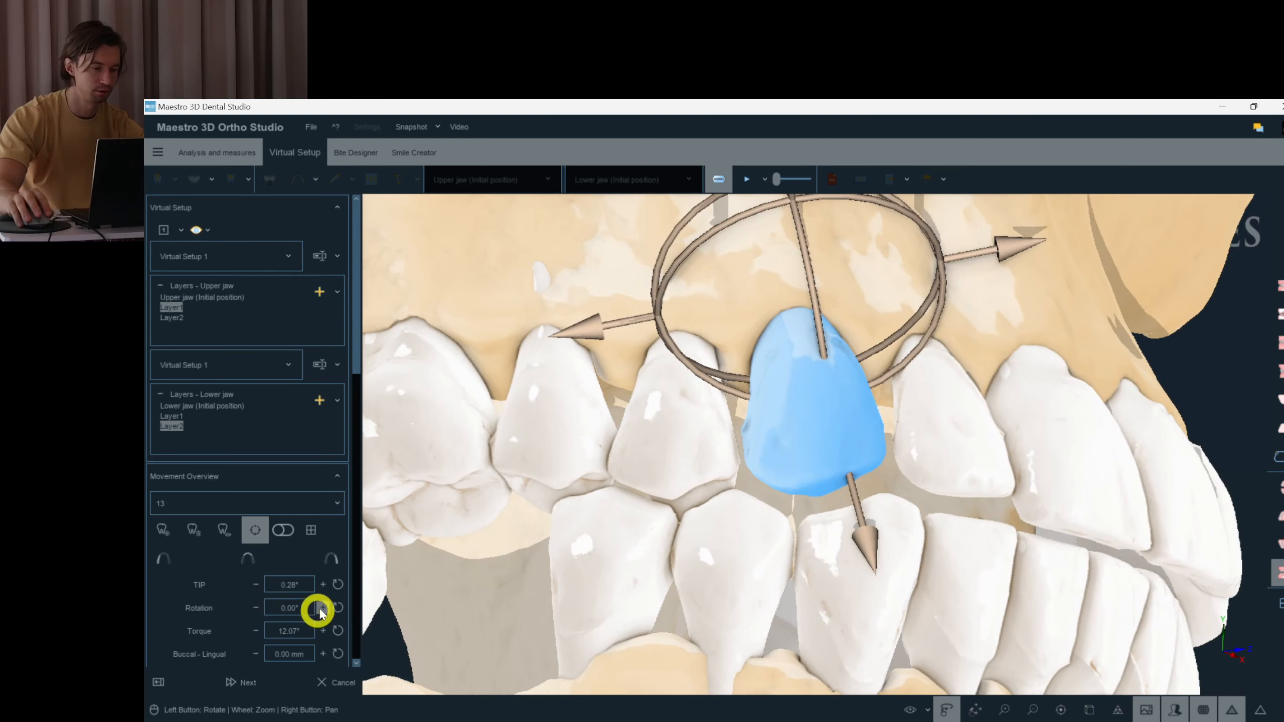
left_click_drag(554, 547, 539, 524)
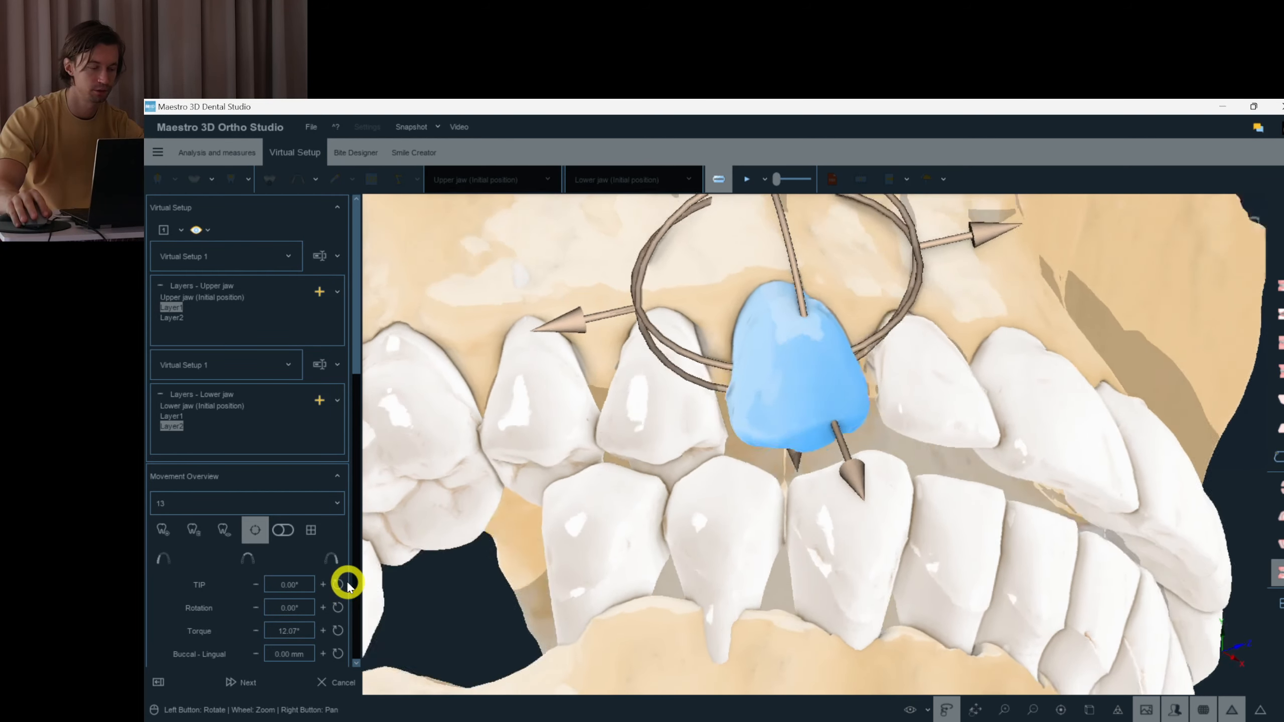
left_click_drag(724, 473, 925, 560)
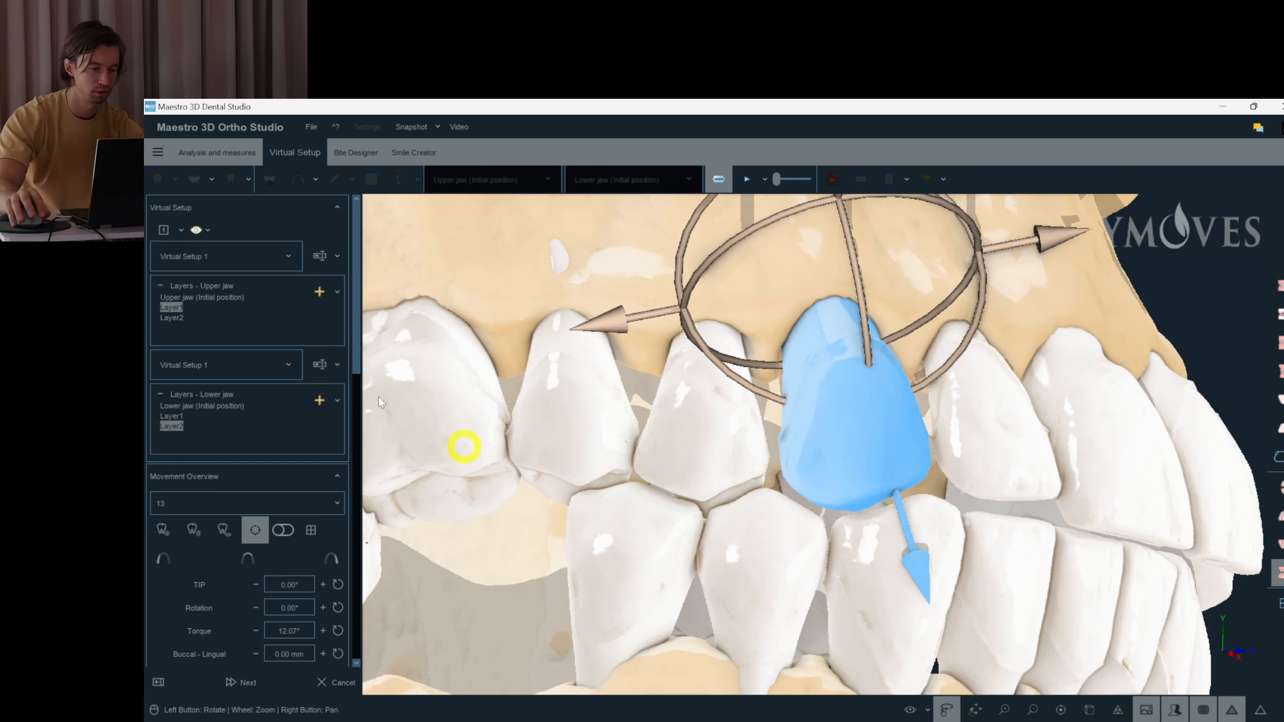
- In Layer2 of the upper jaw, set the extrusion of canine 13 to about 0.70 mm
scroll(359, 342, "down", 5)
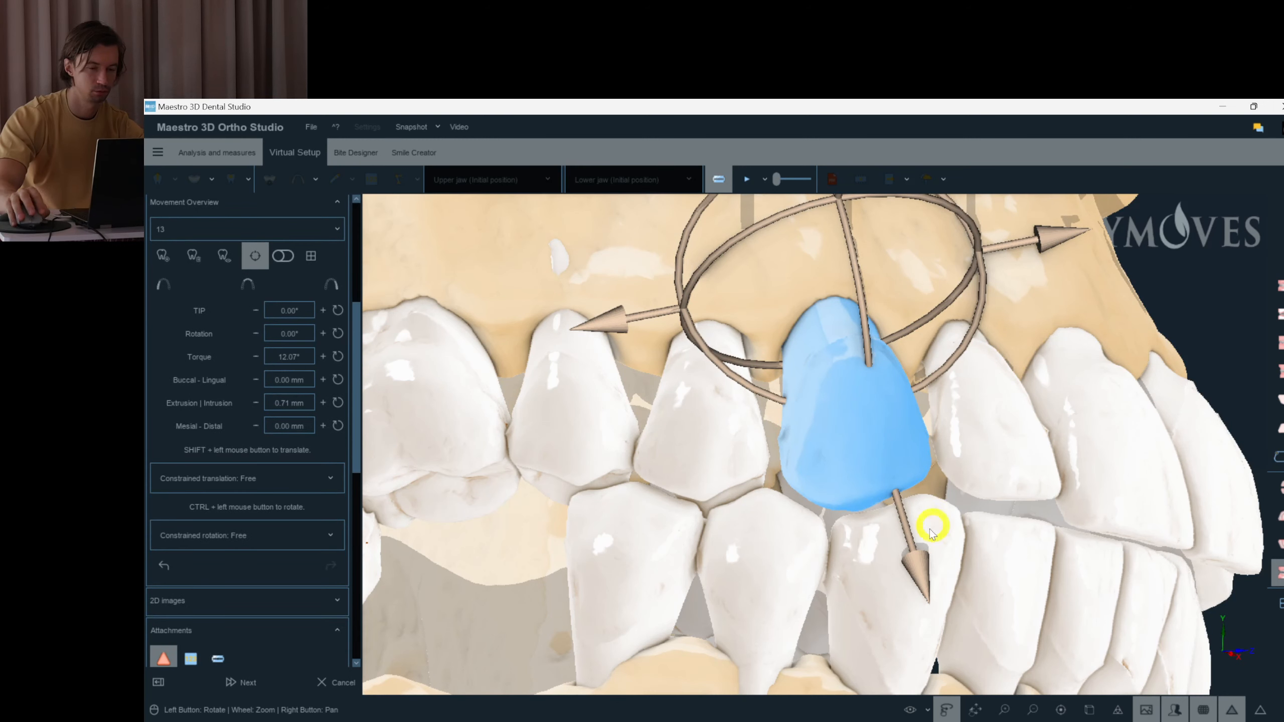
left_click_drag(357, 429, 357, 345)
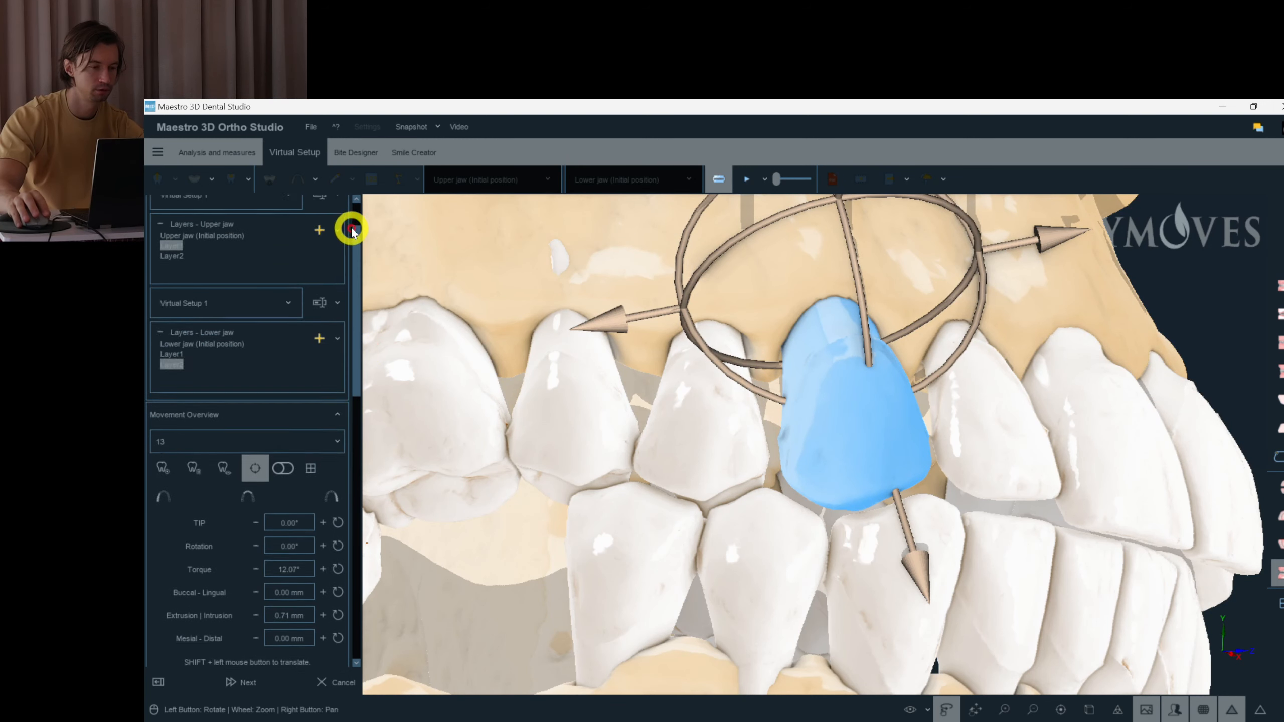
left_click(172, 283)
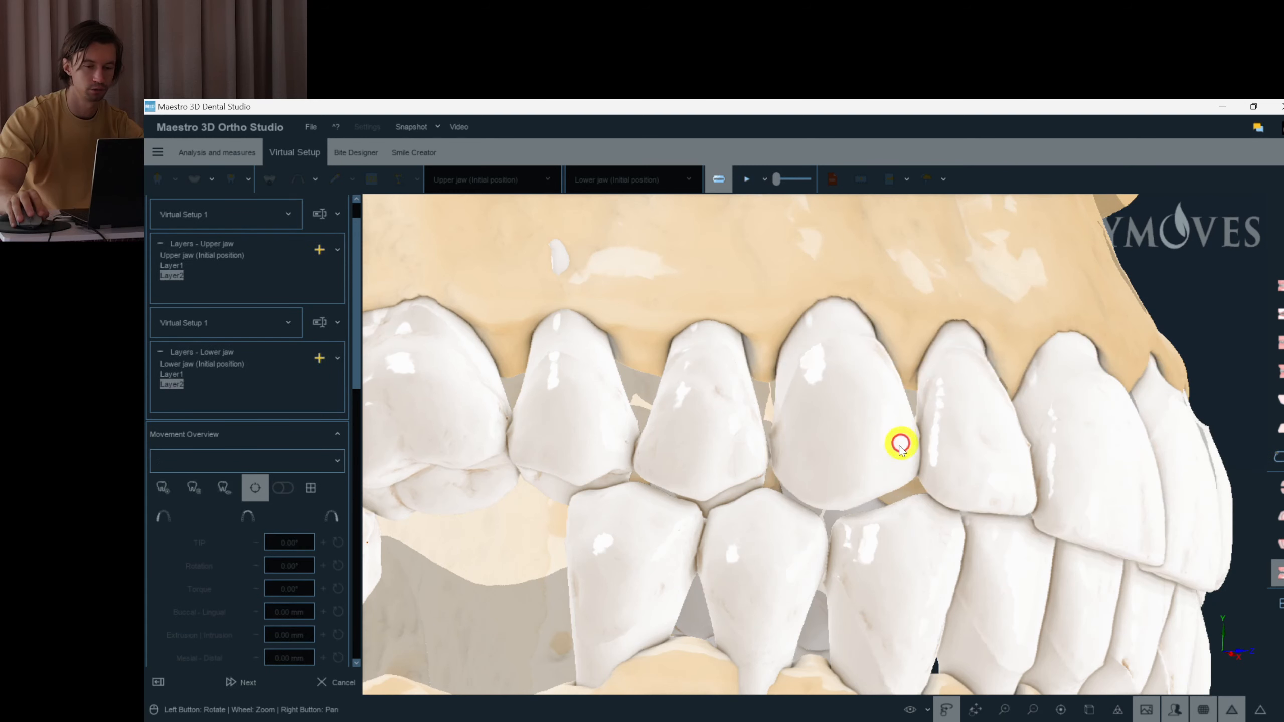
left_click(863, 448)
left_click_drag(909, 575, 919, 582)
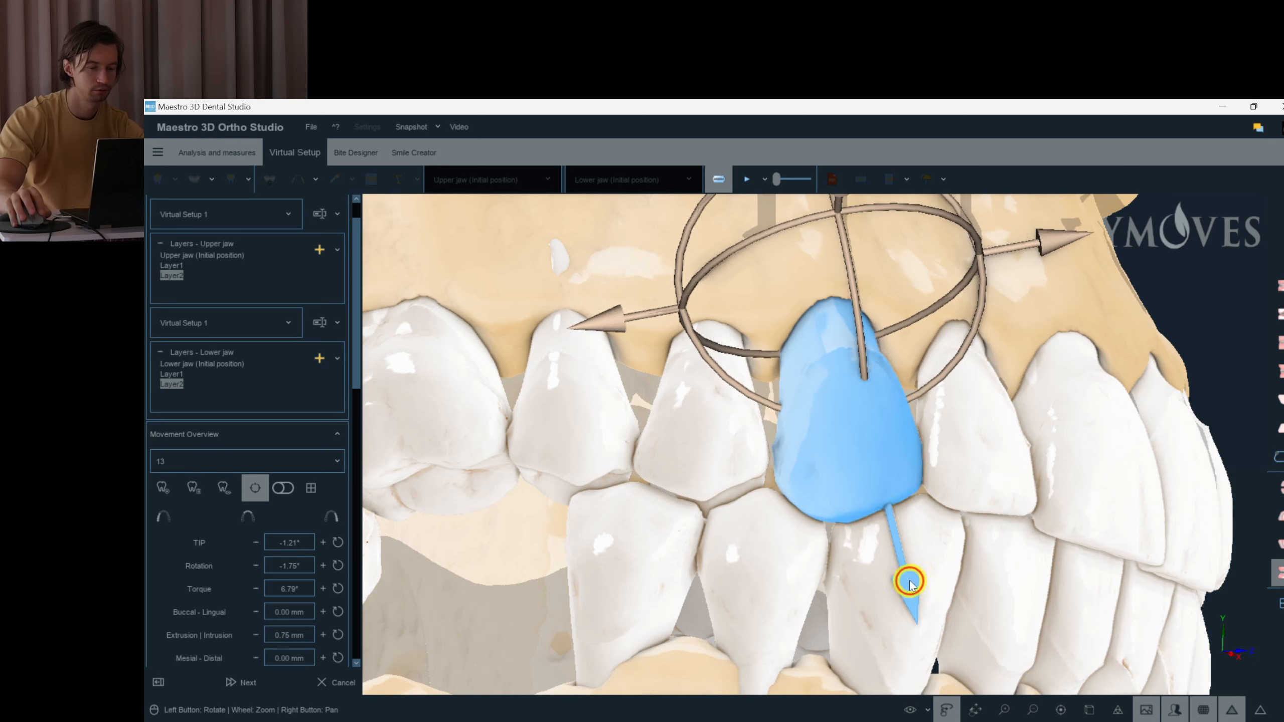
left_click_drag(909, 585, 912, 583)
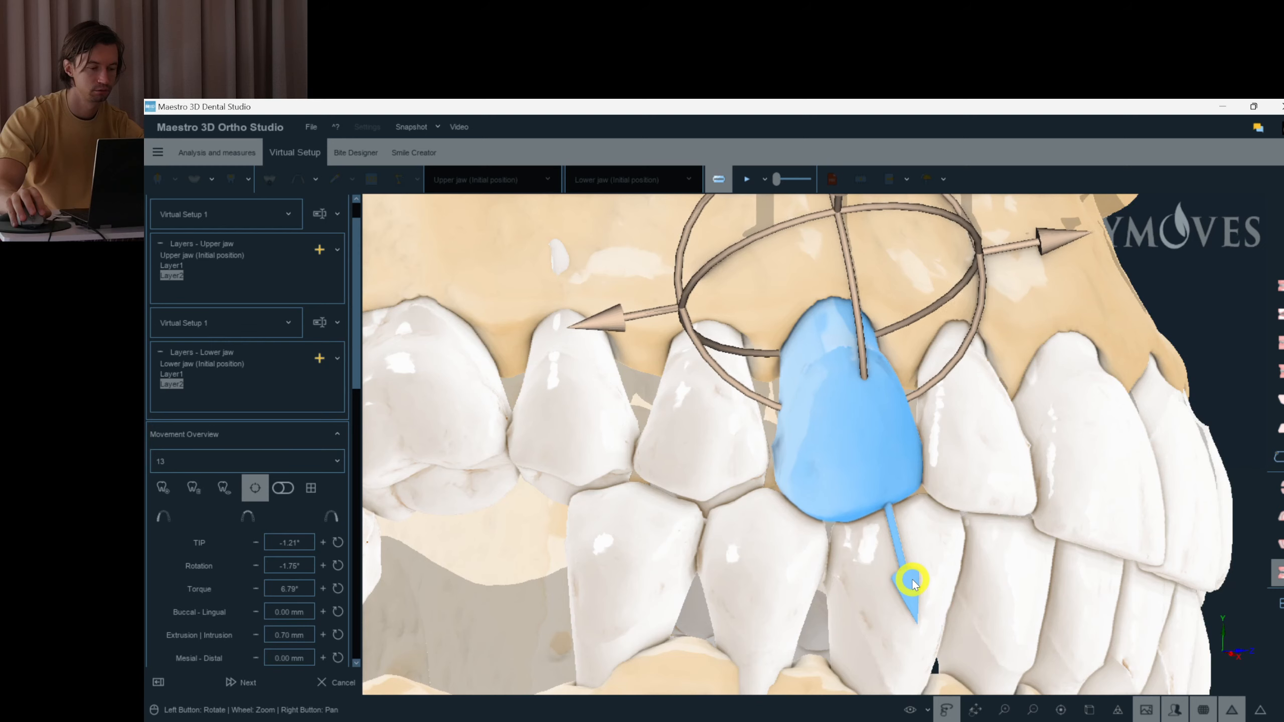
left_click_drag(913, 581, 773, 559)
- Increase the extrusion of upper canine 13 to about 0.91 mm in Layer1, and increase it in Layer2 as well
left_click(794, 626)
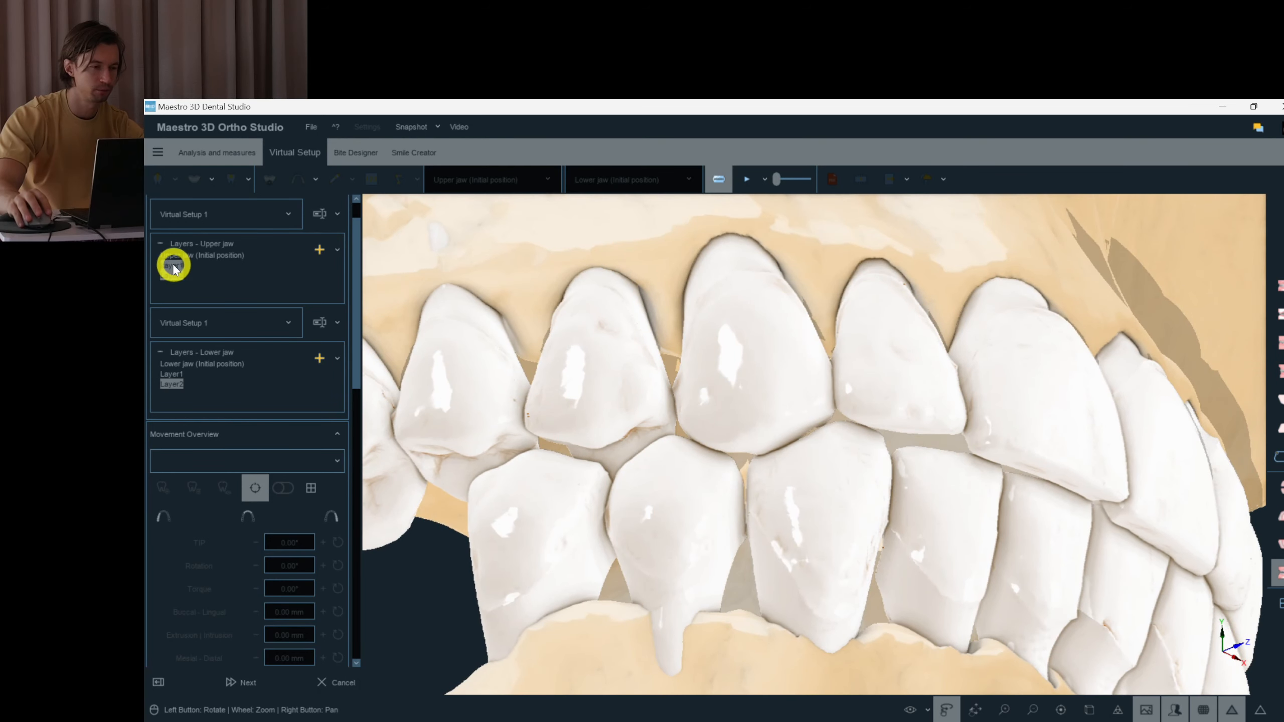
left_click(779, 402)
left_click_drag(780, 402, 818, 439)
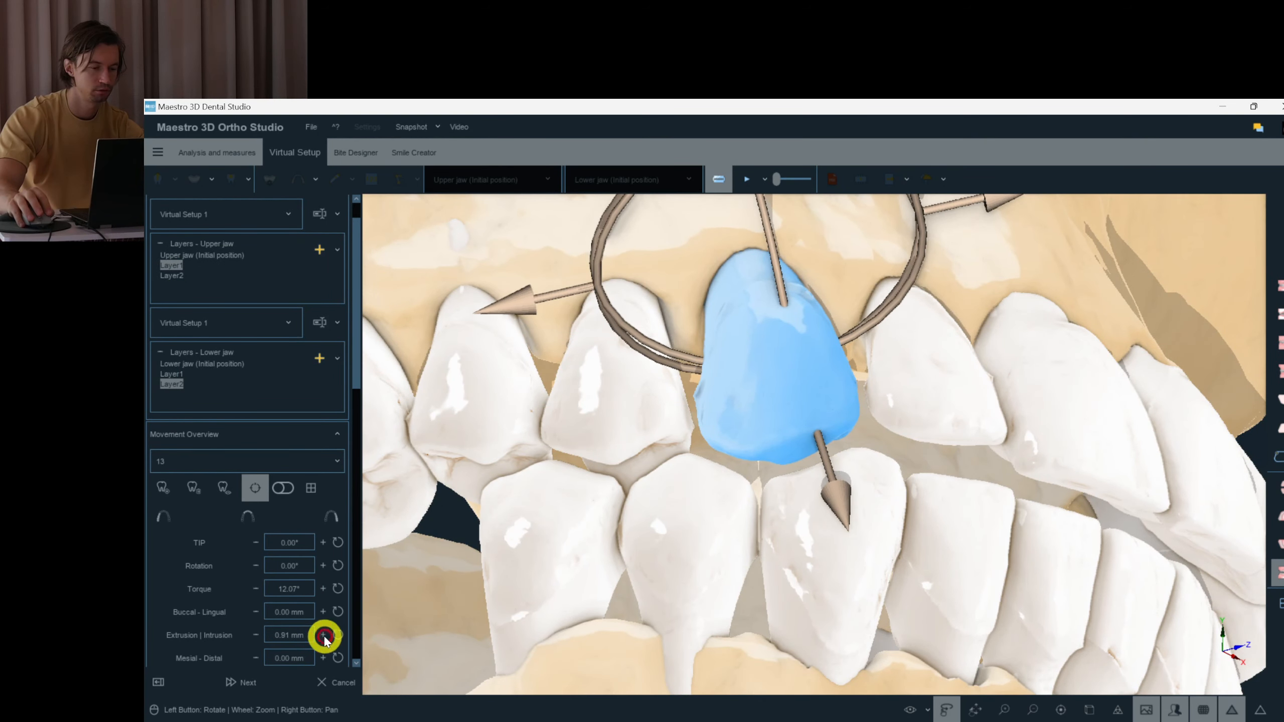
left_click(169, 278)
left_click(754, 372)
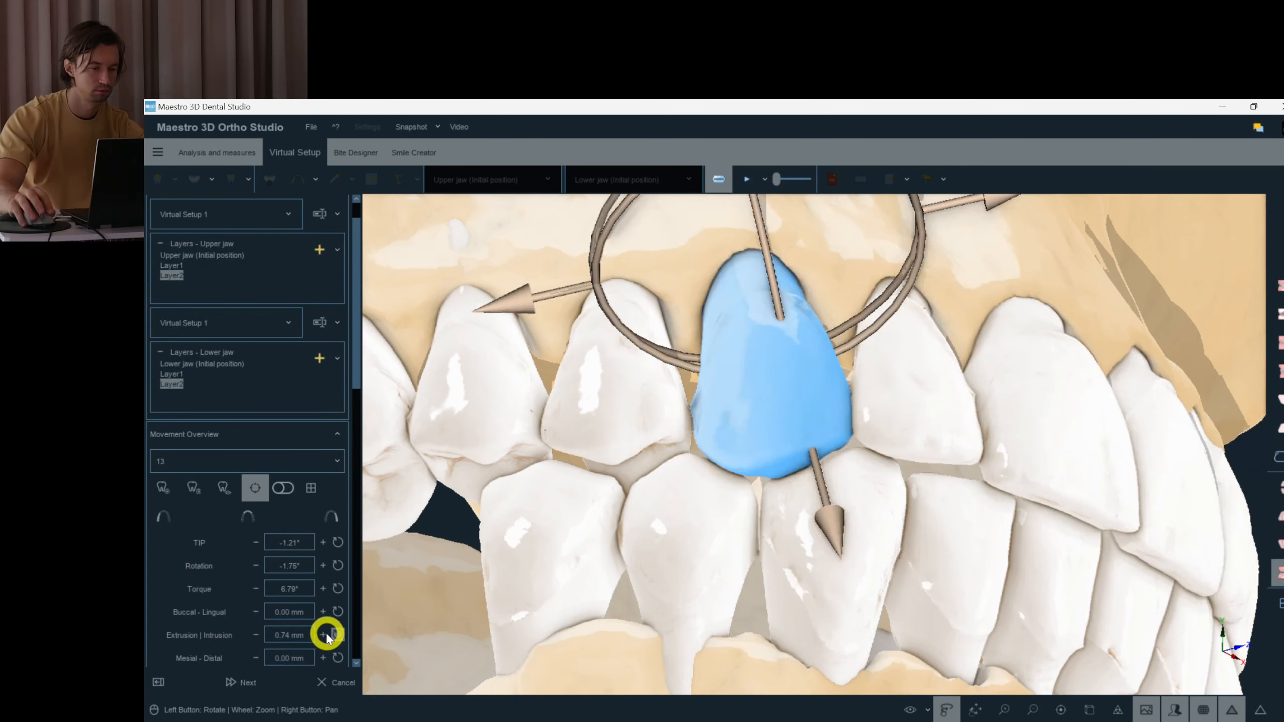
left_click(323, 636)
- View the lower jaw occlusally and adjust canine 43 in Layer2 to about 0.6° tip, 13.4° rotation and 6.7° torque
left_click_drag(493, 665, 1280, 544)
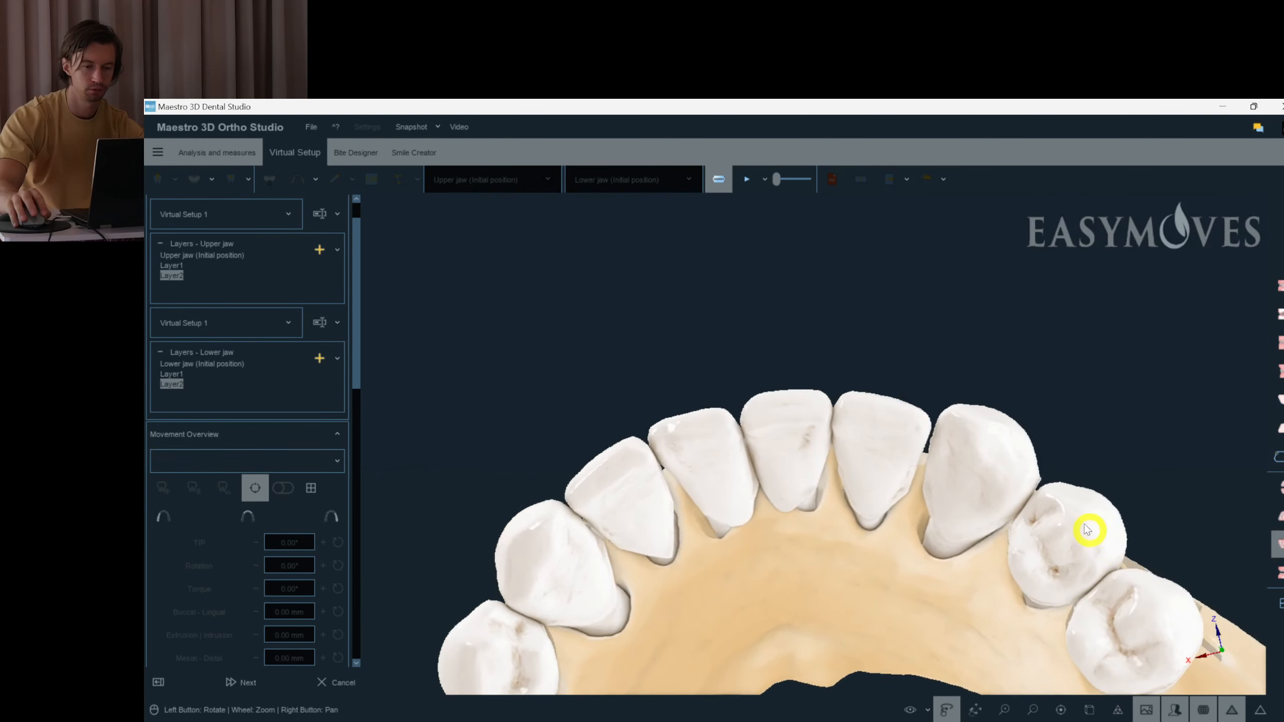
left_click(1007, 466)
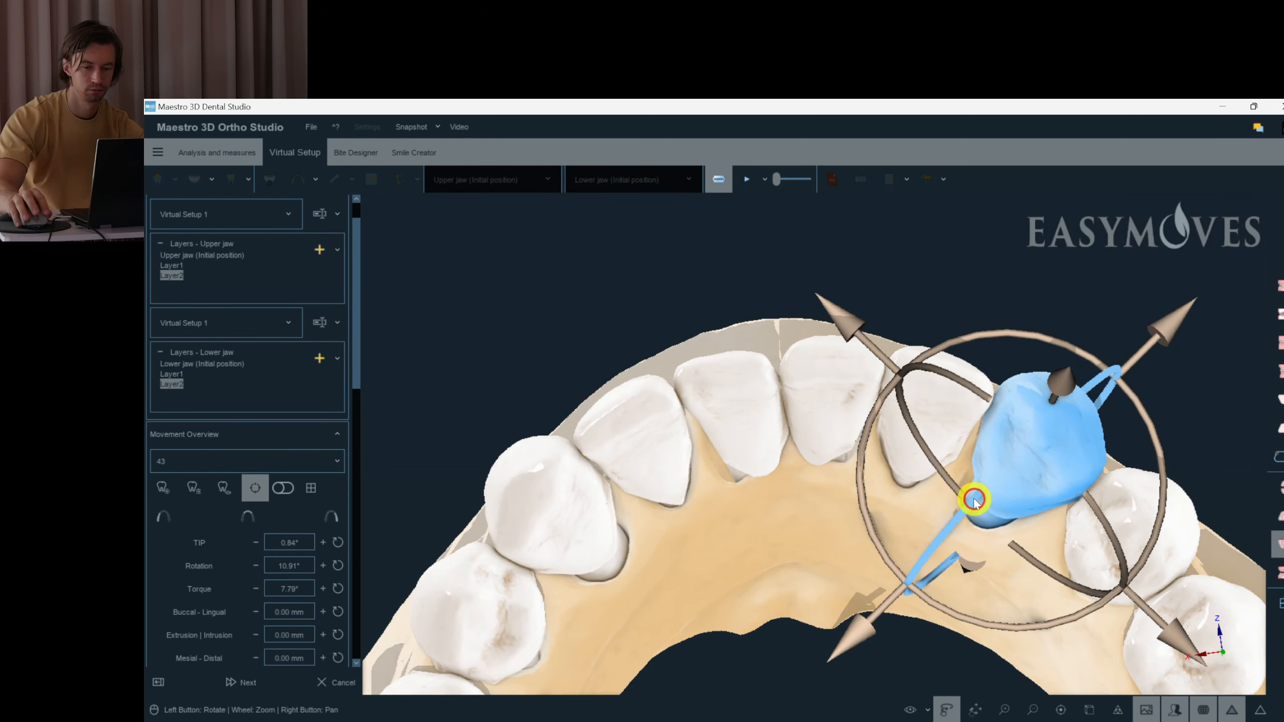
left_click_drag(1169, 508, 1092, 544)
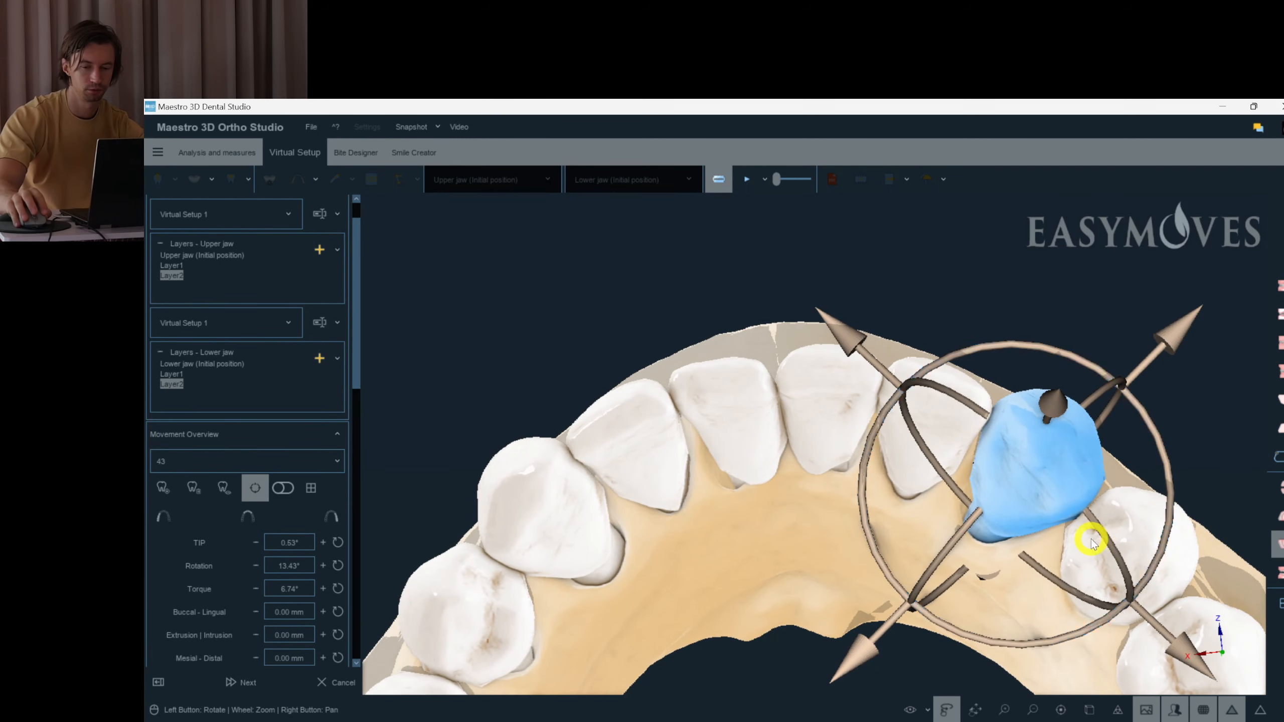
left_click(1150, 375)
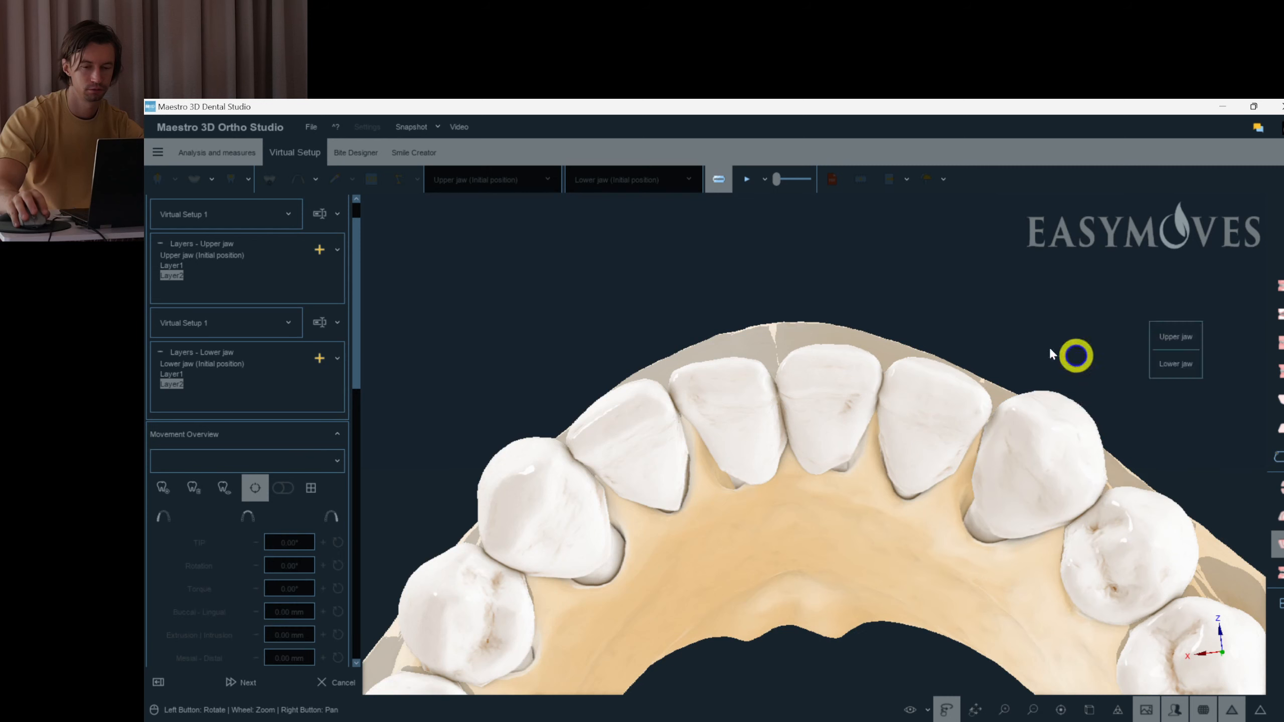
- Show the gingiva on the lower jaw and compare the initial tooth positions with Layer2
mouse_move(1020, 345)
left_mouse_down()
mouse_move(1012, 367)
mouse_move(1025, 355)
left_mouse_up()
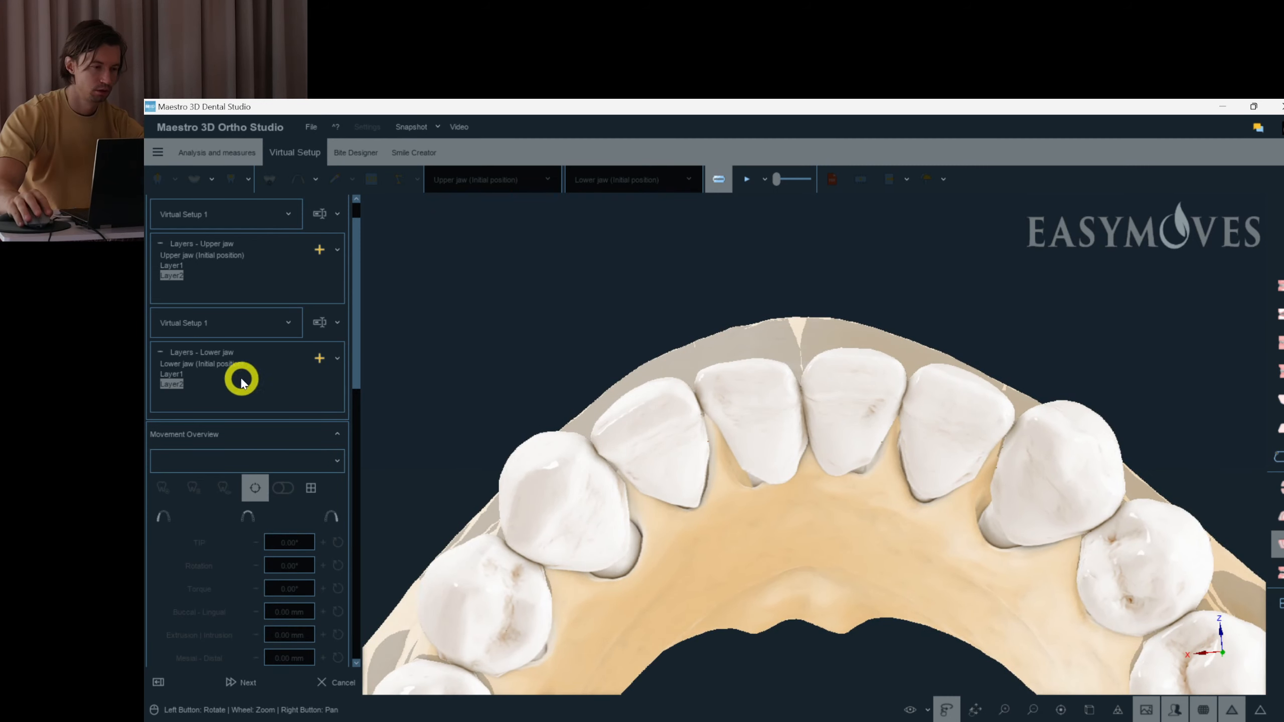
left_click(928, 711)
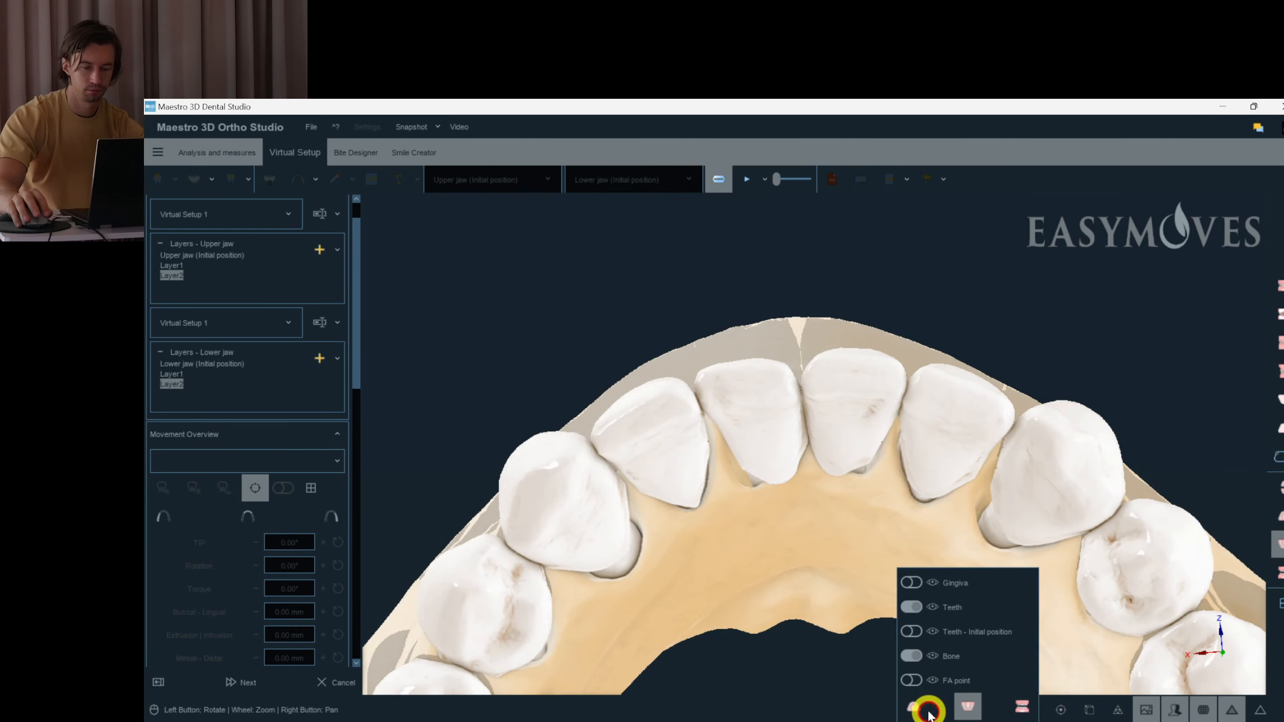
left_click(910, 585)
left_click_drag(770, 579, 835, 569)
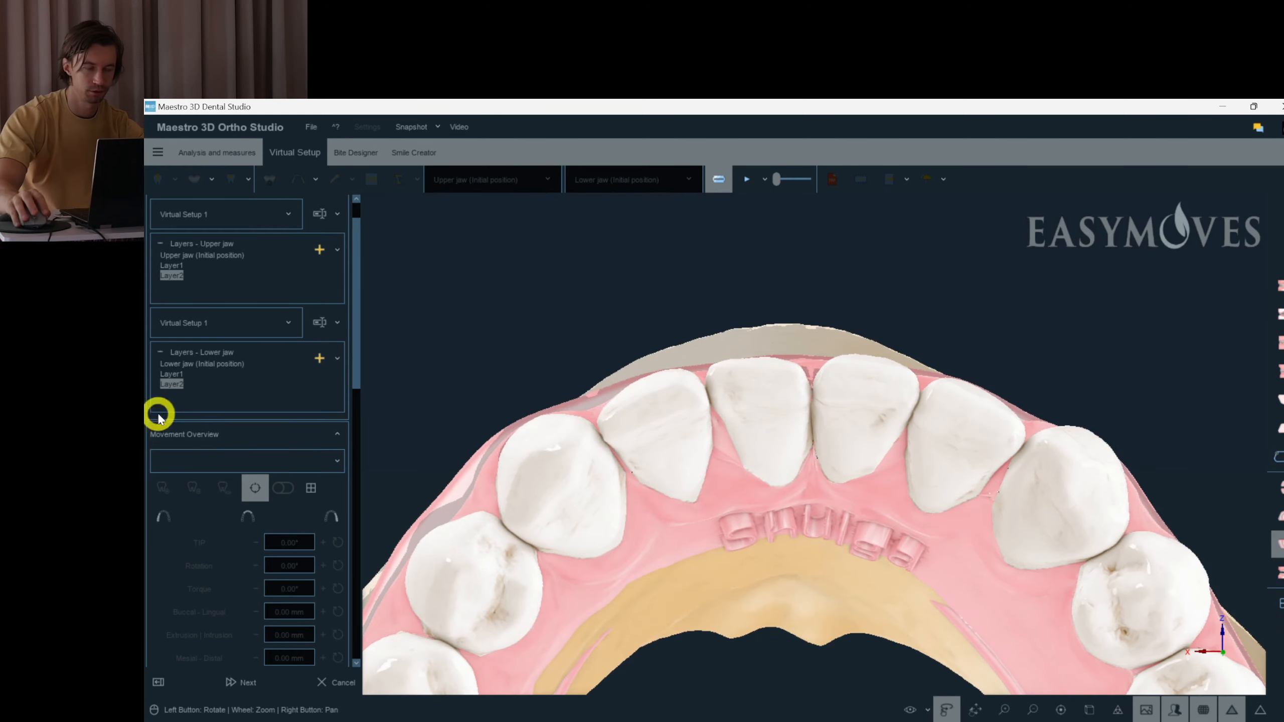
left_click(230, 380)
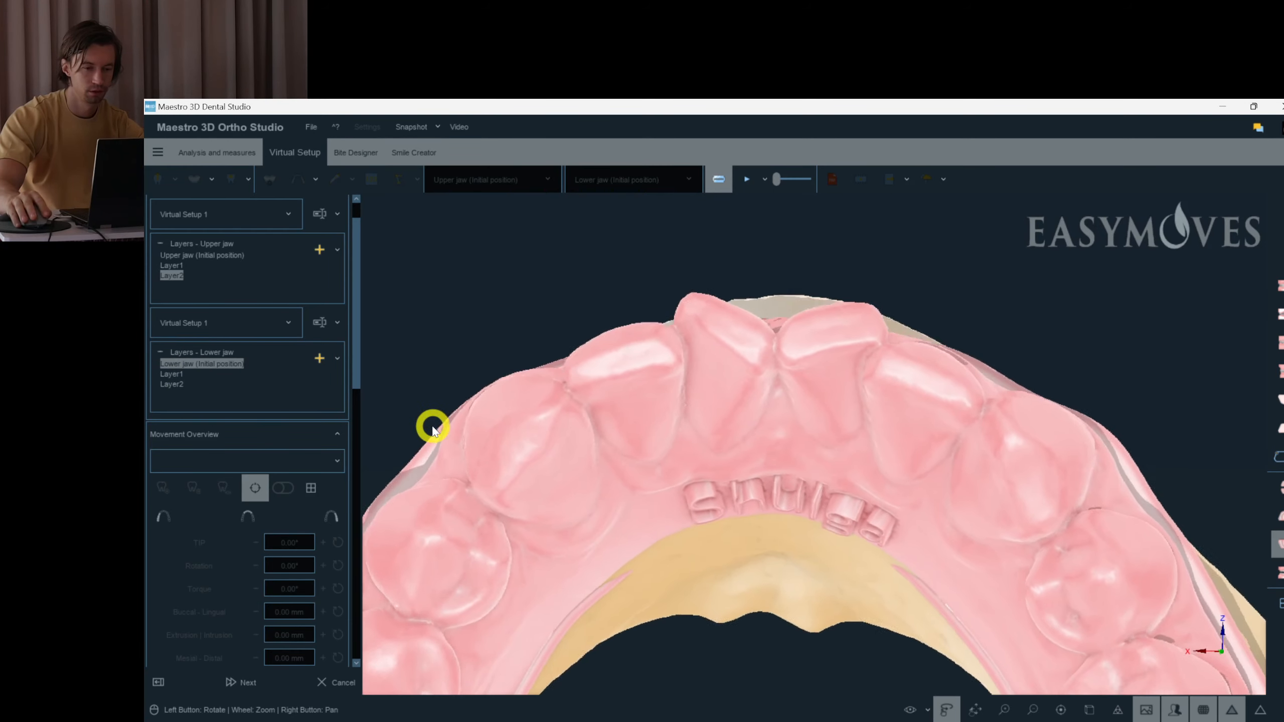
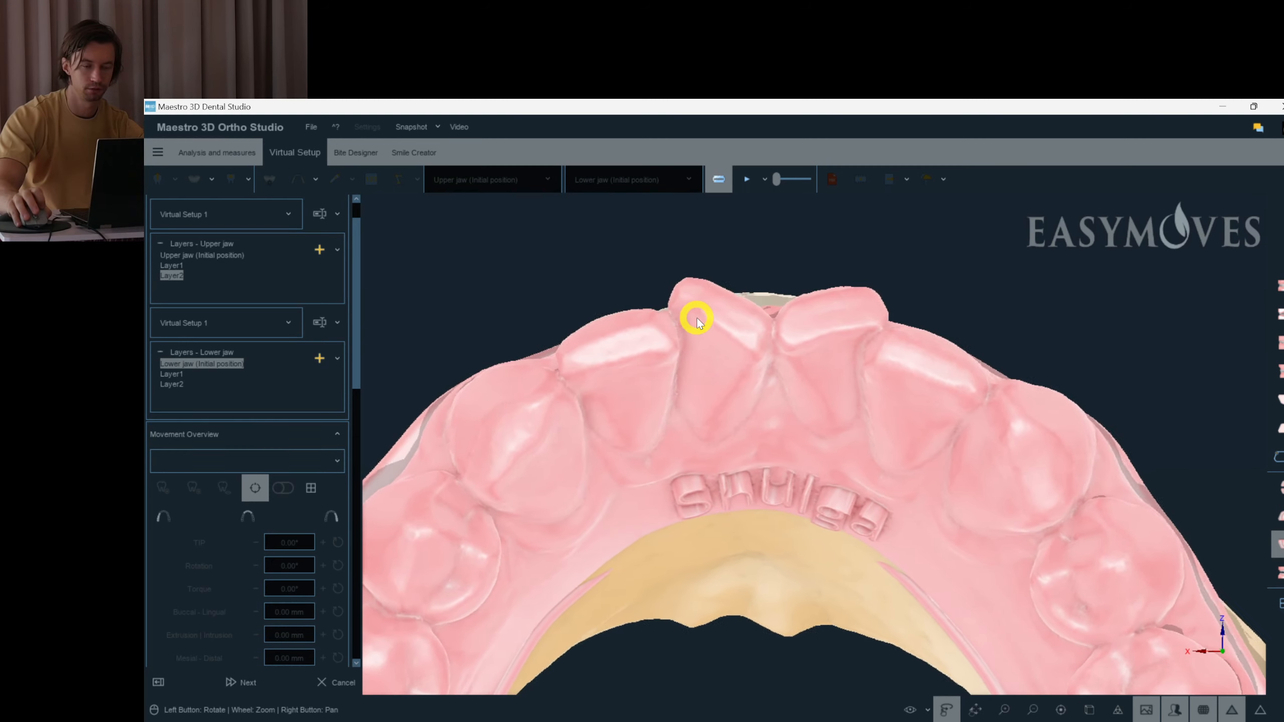
left_click(174, 384)
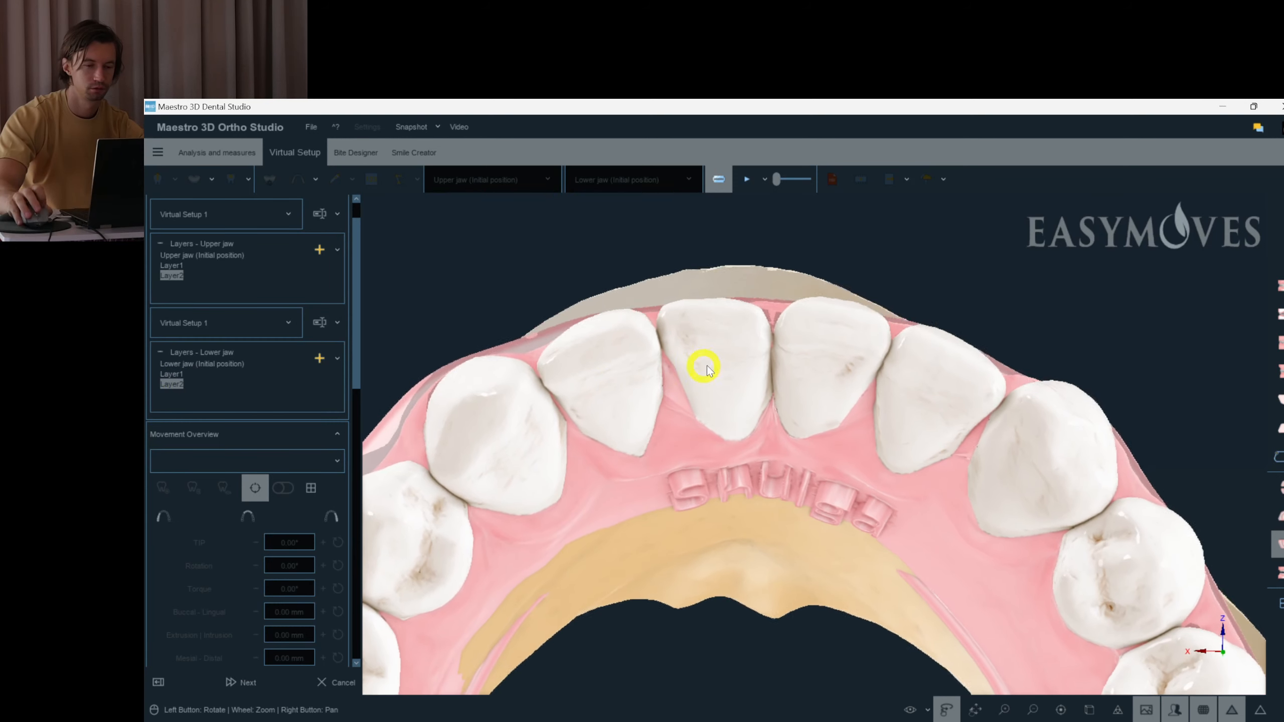
- Adjust lower incisor 31 in Layer2 to about -4.1° tip, -28.0° rotation and -2.9° torque
left_click(707, 370)
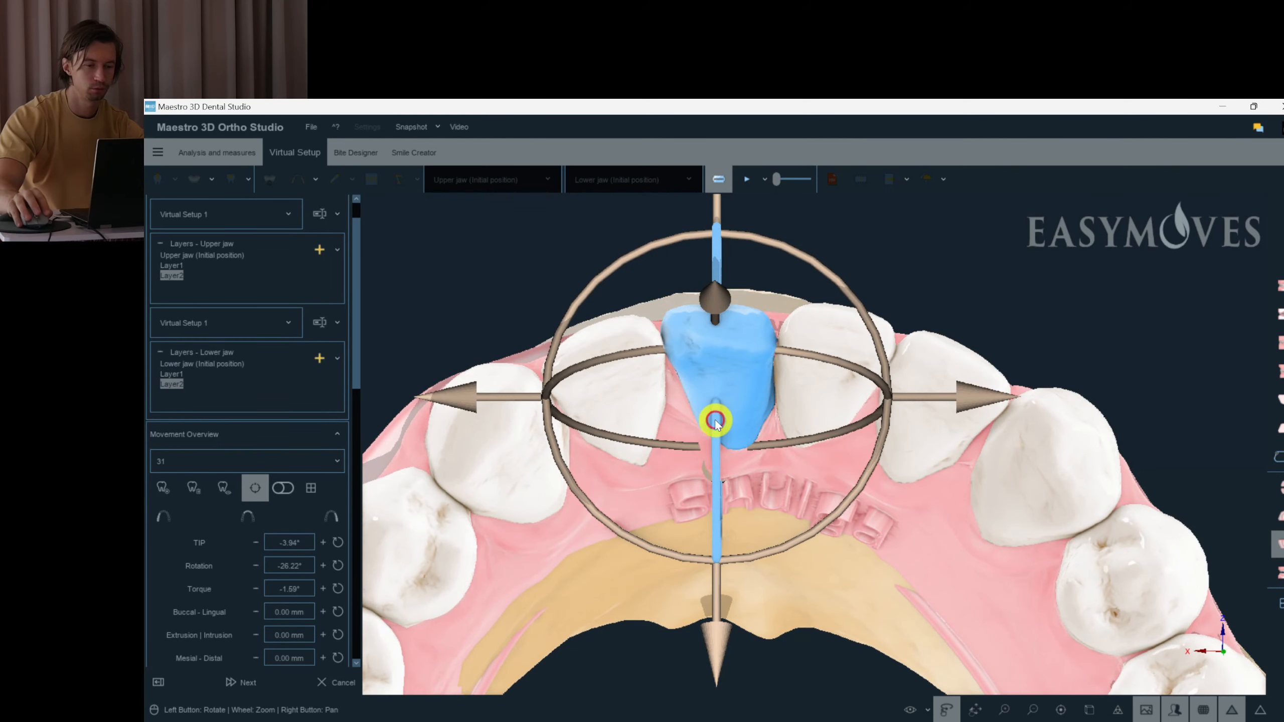
left_click_drag(716, 424, 717, 426)
left_click_drag(874, 464, 874, 454)
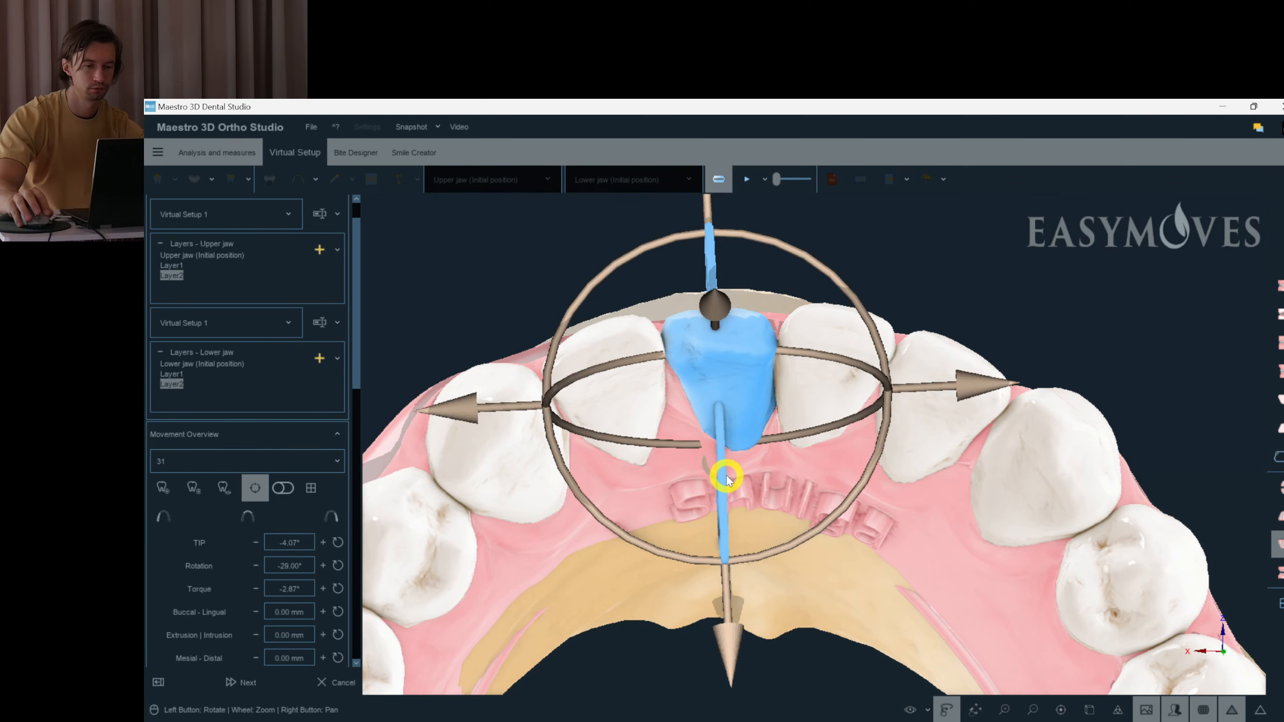
- Adjust lower incisor 41 in Layer2 to about -1.0° tip, -22.8° rotation and -2.9° torque
left_click(827, 393)
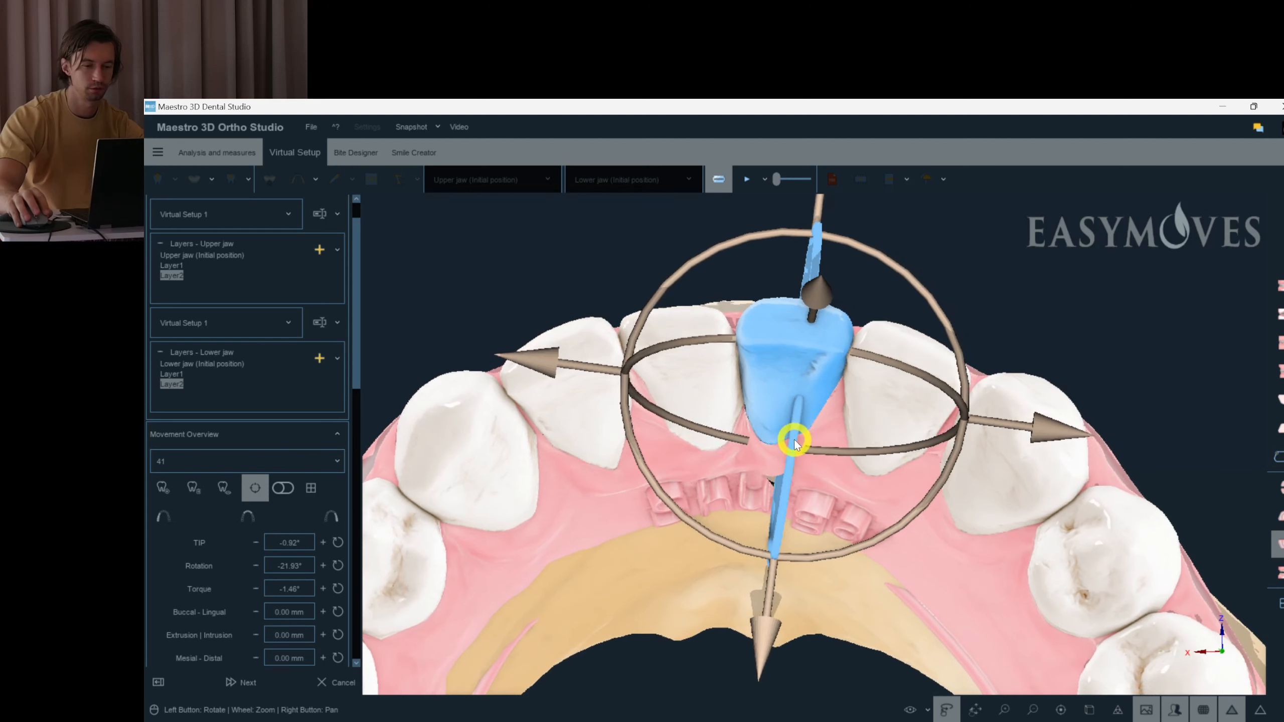
left_click_drag(938, 501, 920, 497)
left_click_drag(781, 484, 780, 486)
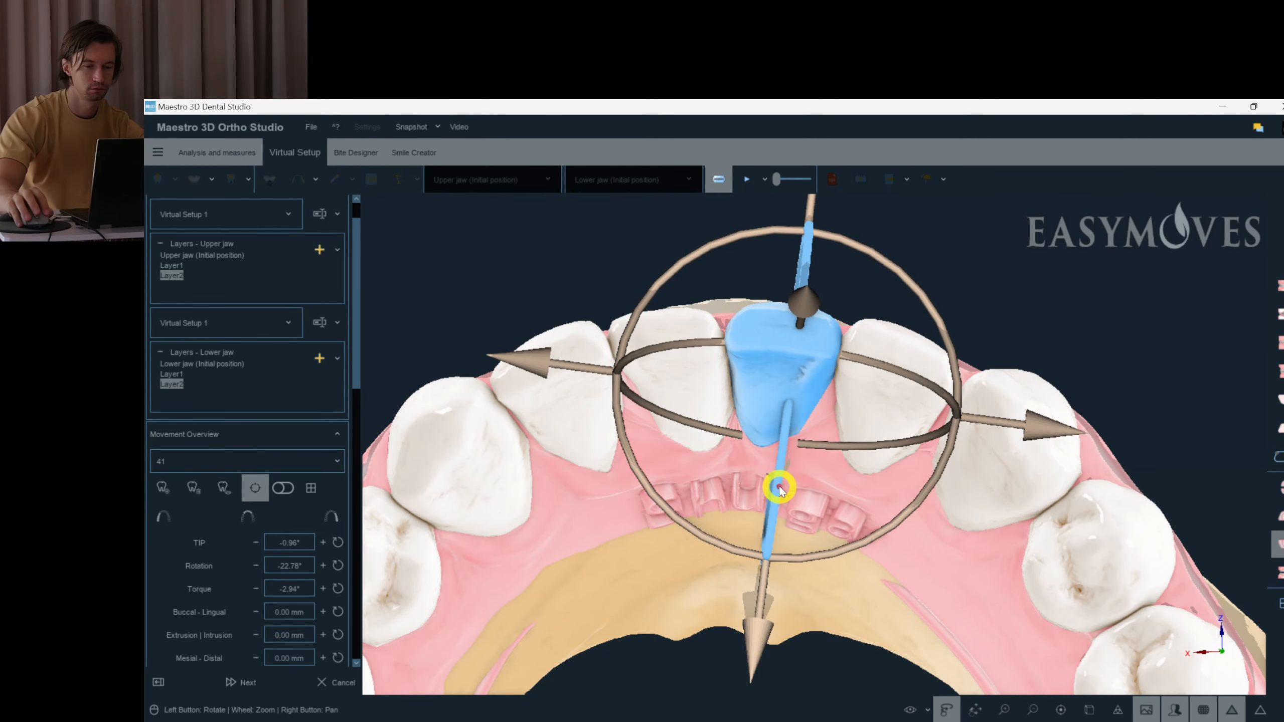
left_click(898, 296)
left_click_drag(907, 274, 909, 303)
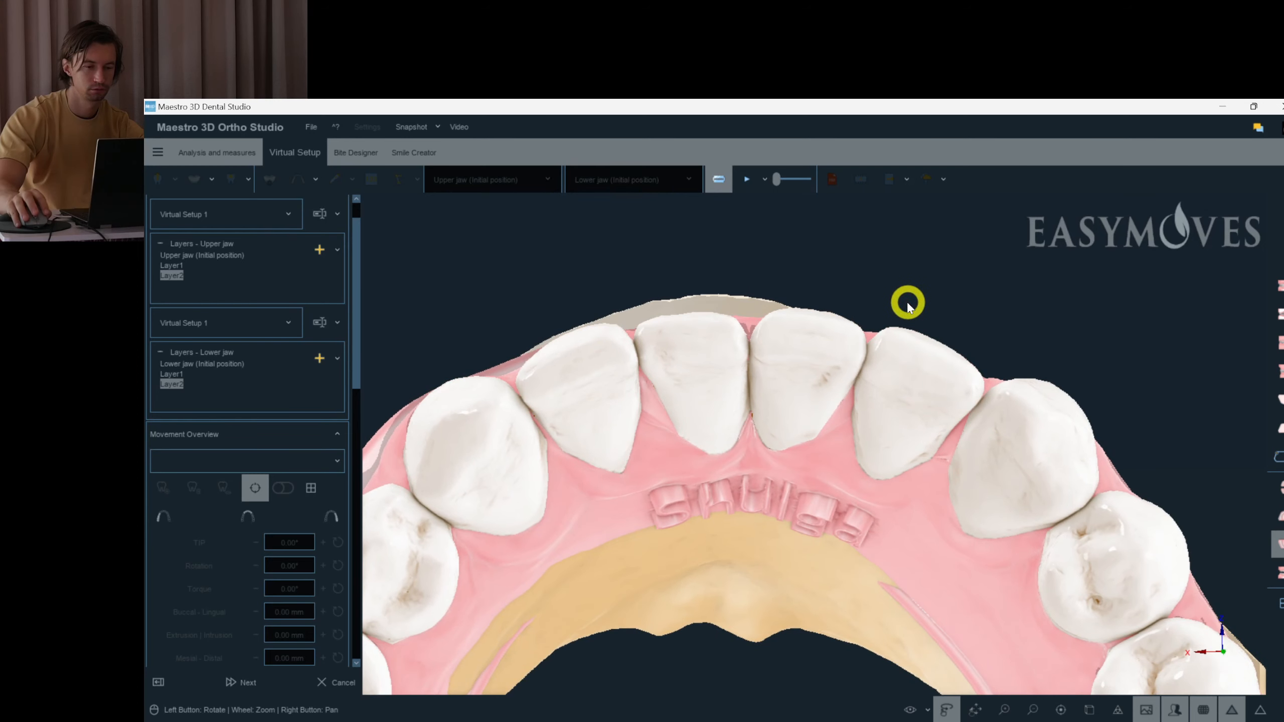
- Adjust lower canine 43 in Layer2 to about -0.7° tip, 13.3° rotation and 7.0° torque, and select incisor 42
left_click_drag(919, 380, 912, 382)
left_click(1020, 432)
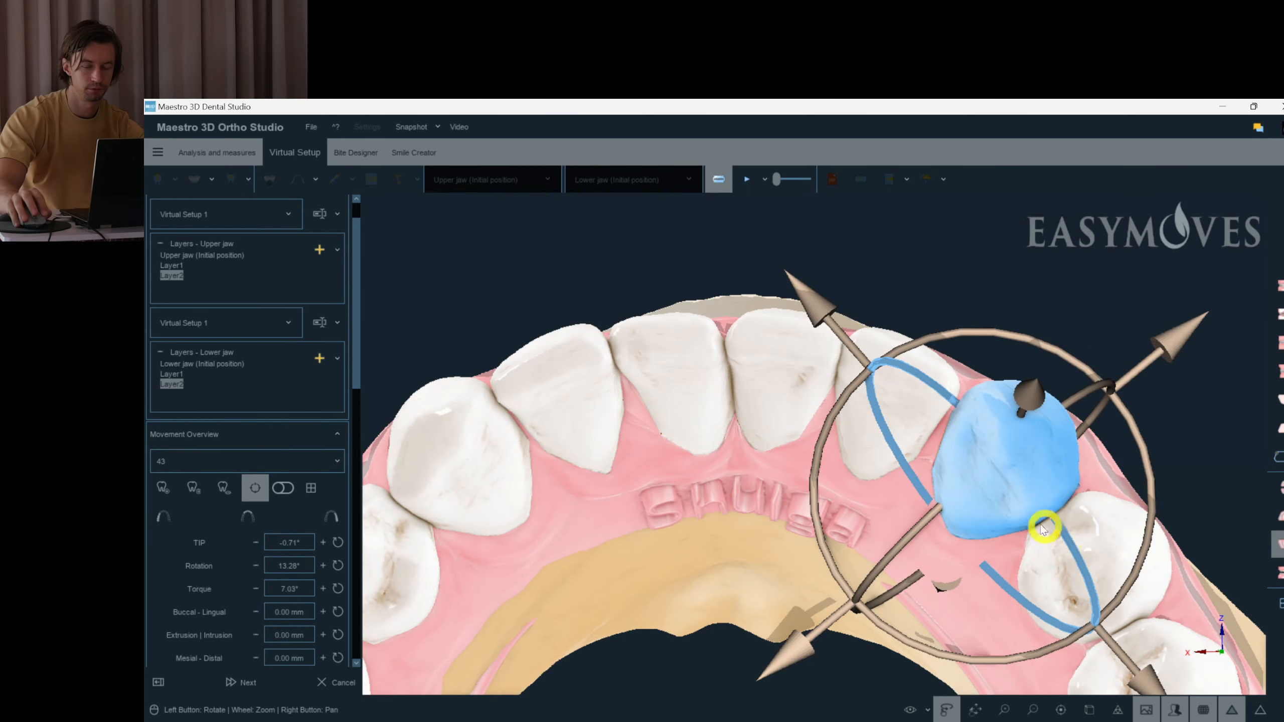
left_click(920, 404)
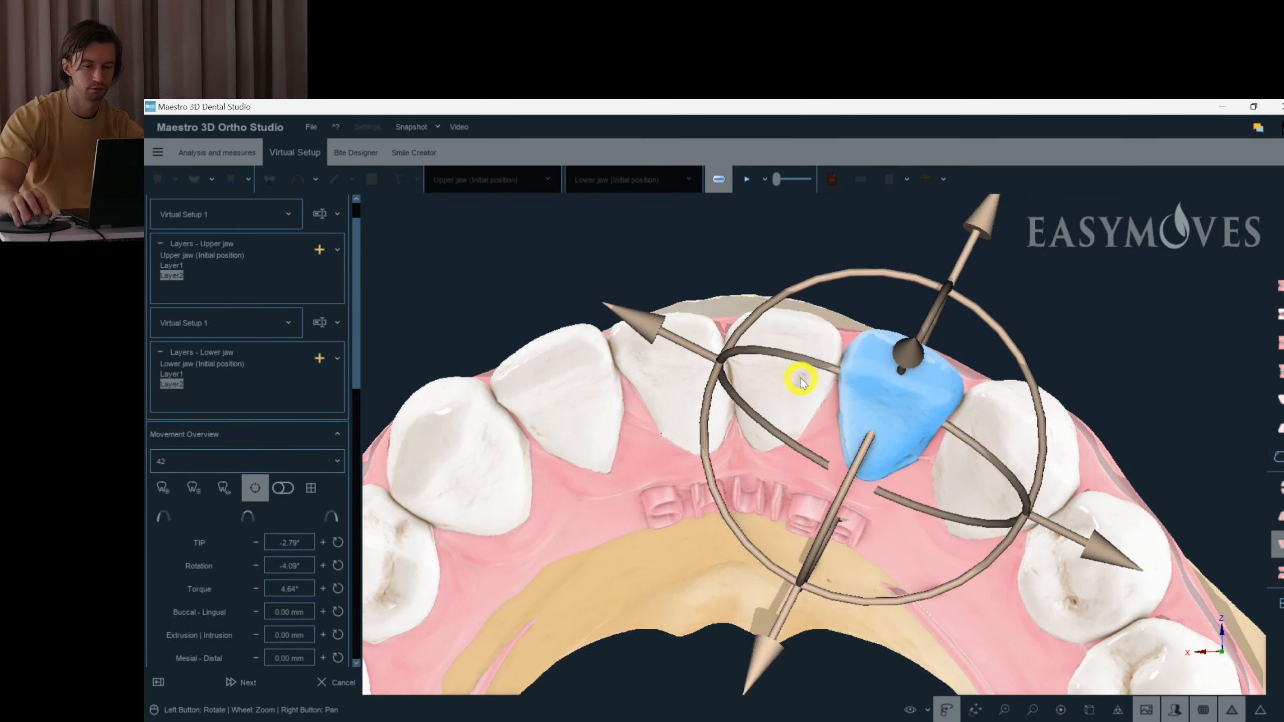
- Fine-tune lower incisors 41 and 32 in Layer2 to about -1.3° and -4.6° tip
left_click(827, 426)
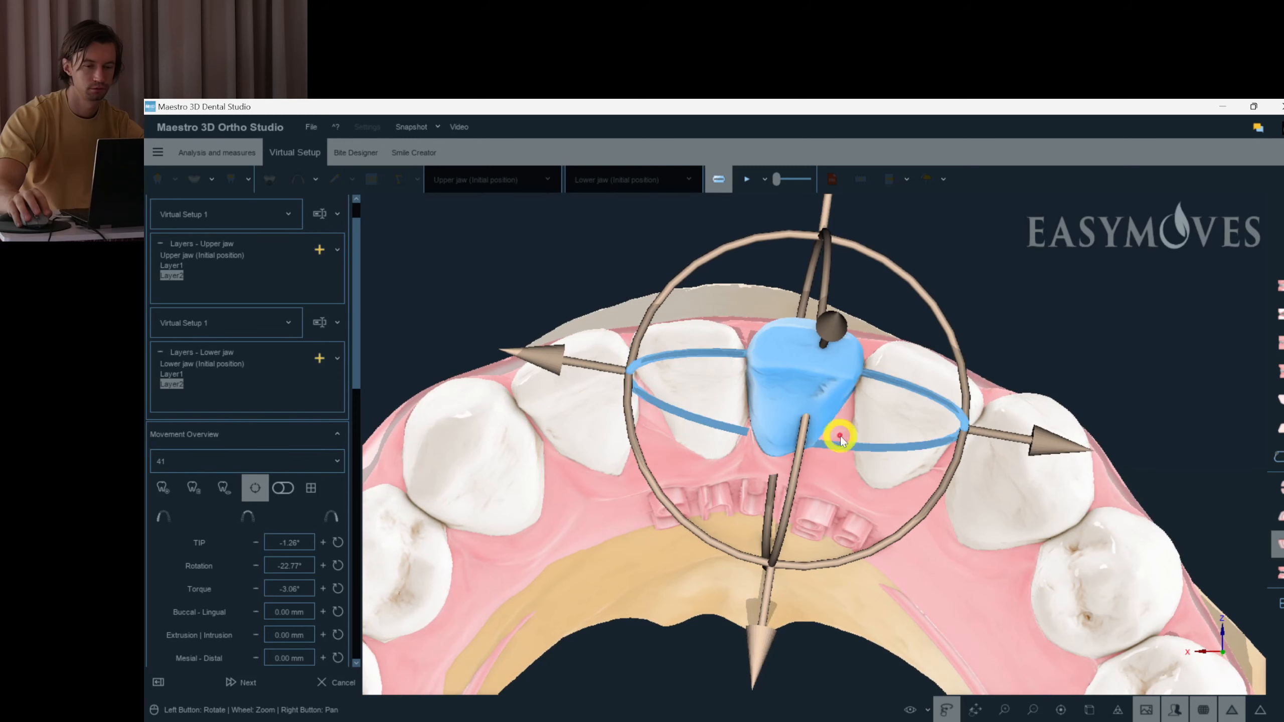
left_click(672, 393)
left_click(626, 398)
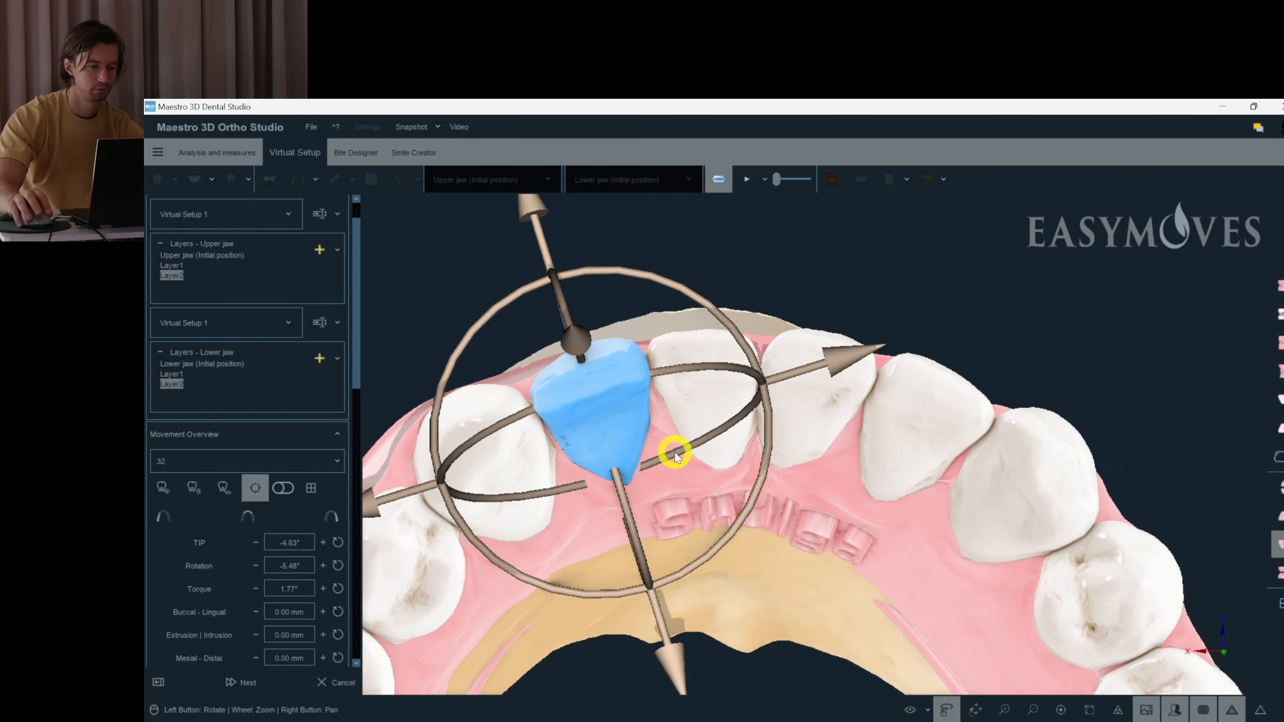
left_click(733, 539)
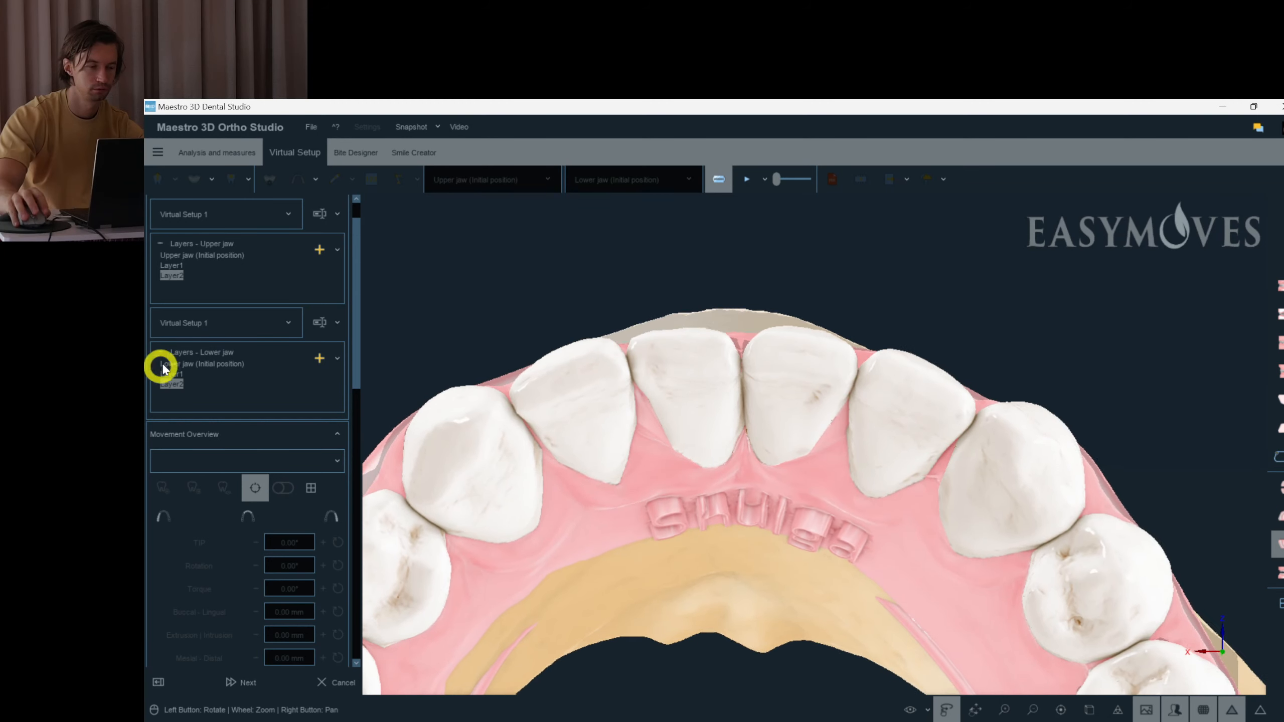
- Compare the lower jaw's initial position with Layer2 and adjust canine 33 to about -1.7° tip
left_click(179, 364)
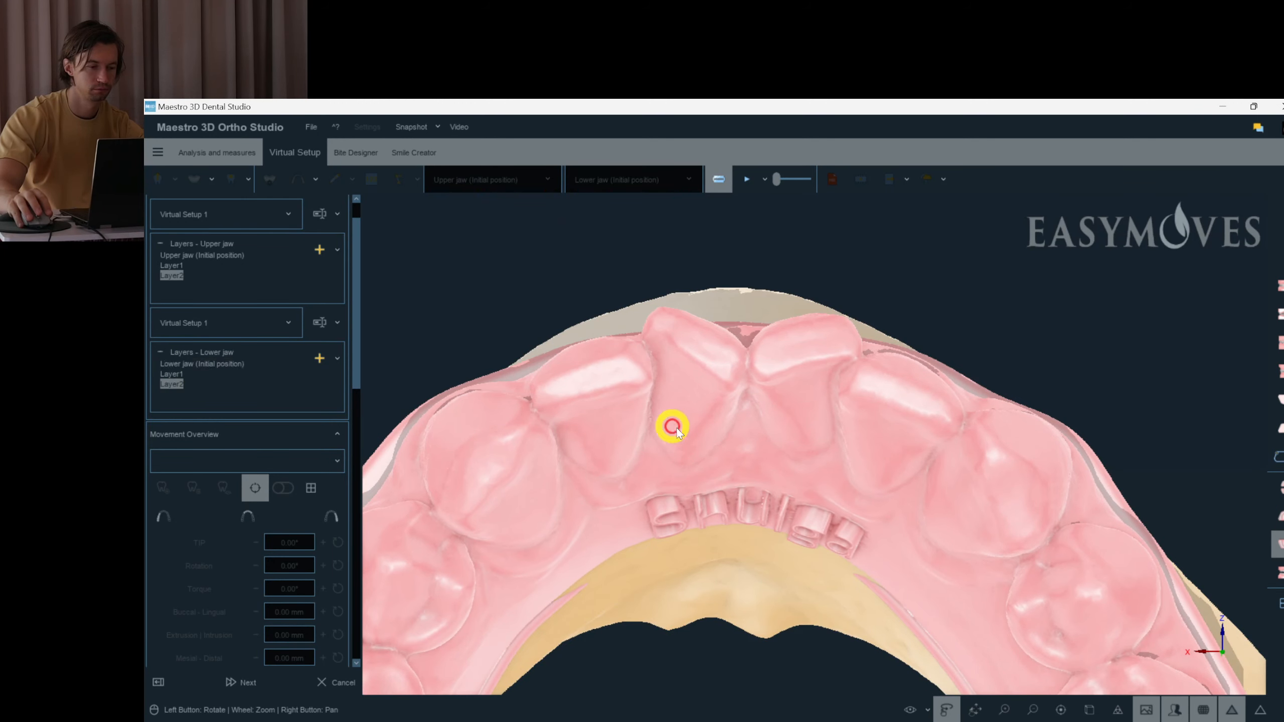
left_click(507, 447)
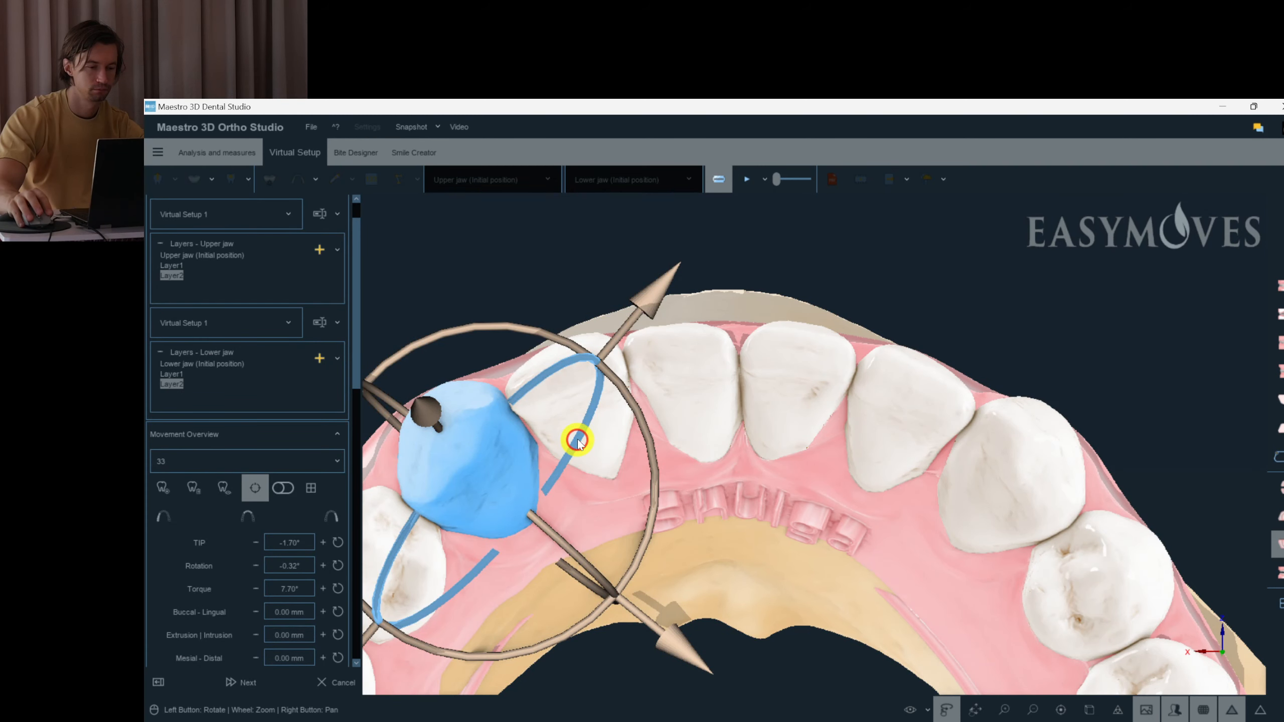
left_click(583, 428)
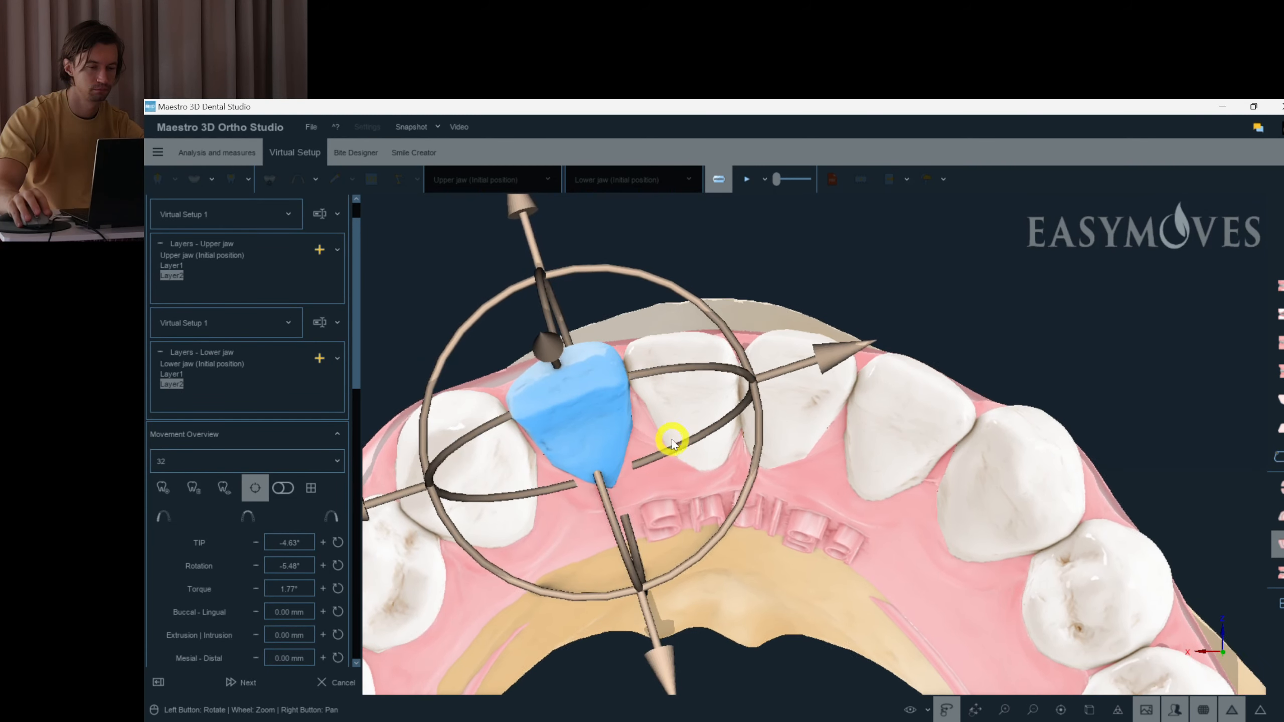
- Refine lower incisors 31 and 41 in Layer2 to about -4.8° and -1.3° tip, with about -3.5° and -3.3° torque
left_click(676, 450)
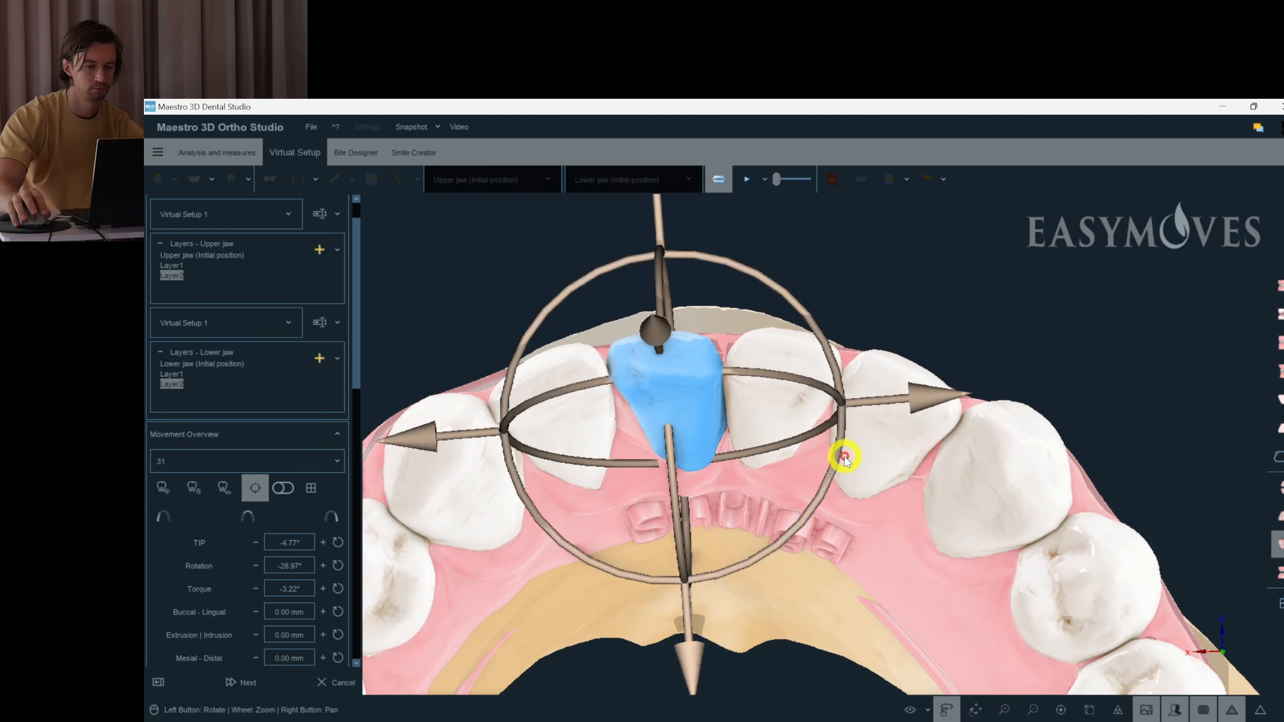
left_click(793, 430)
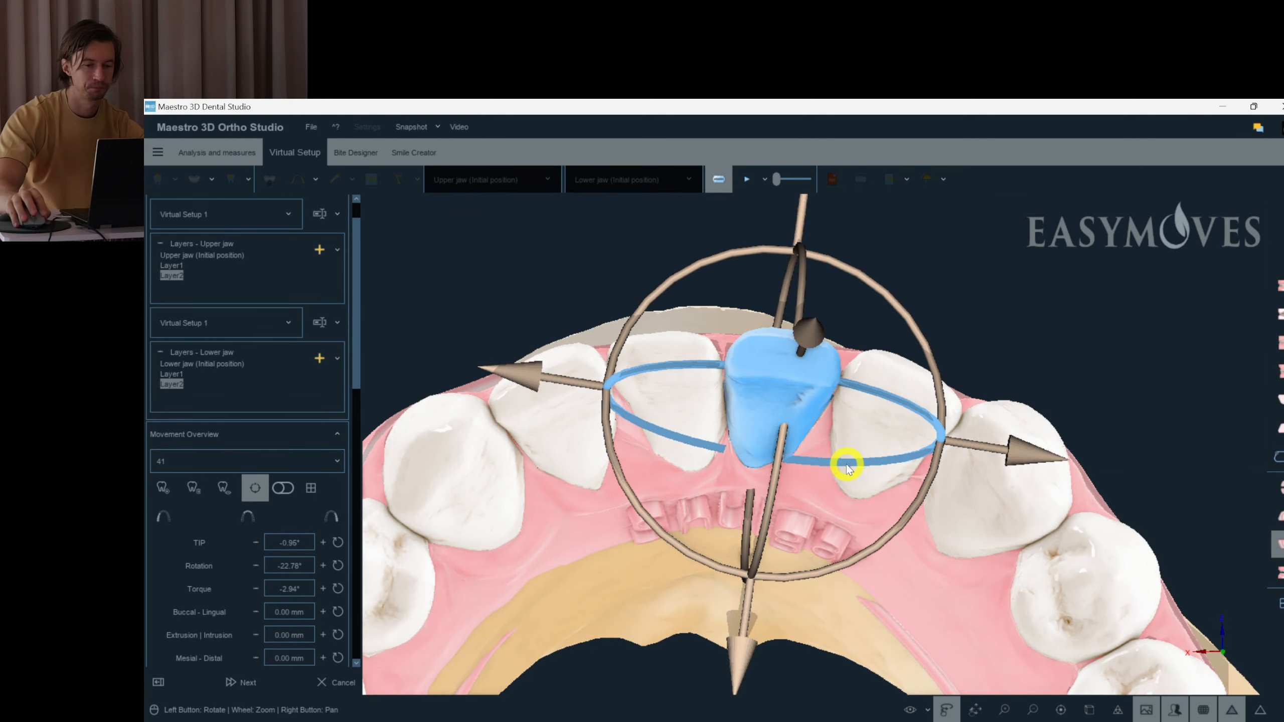
left_click(811, 525)
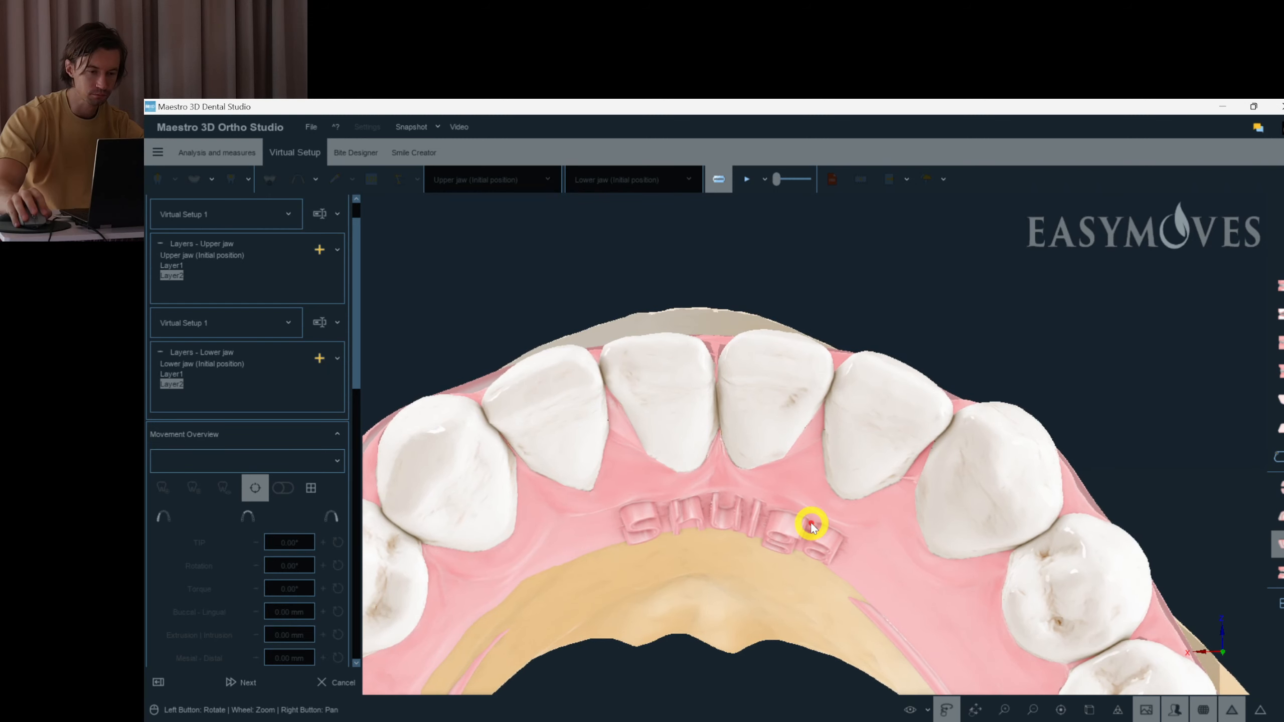
left_click(679, 425)
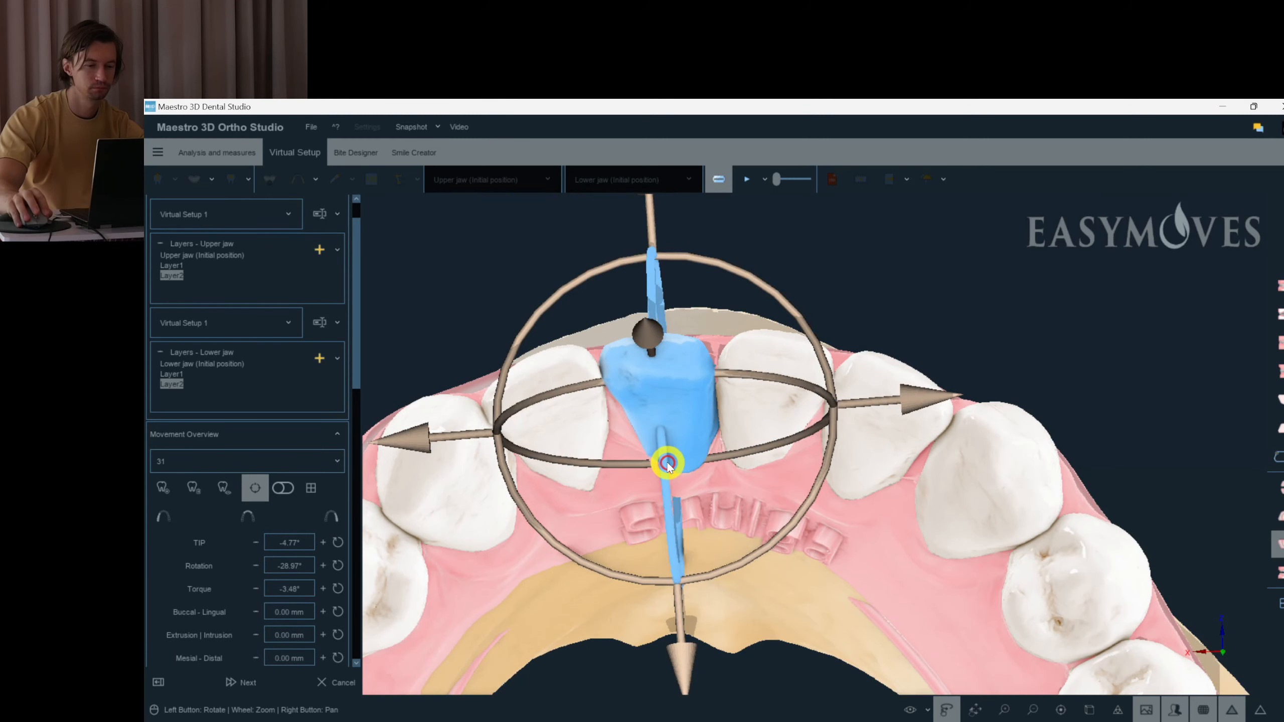
left_click(790, 413)
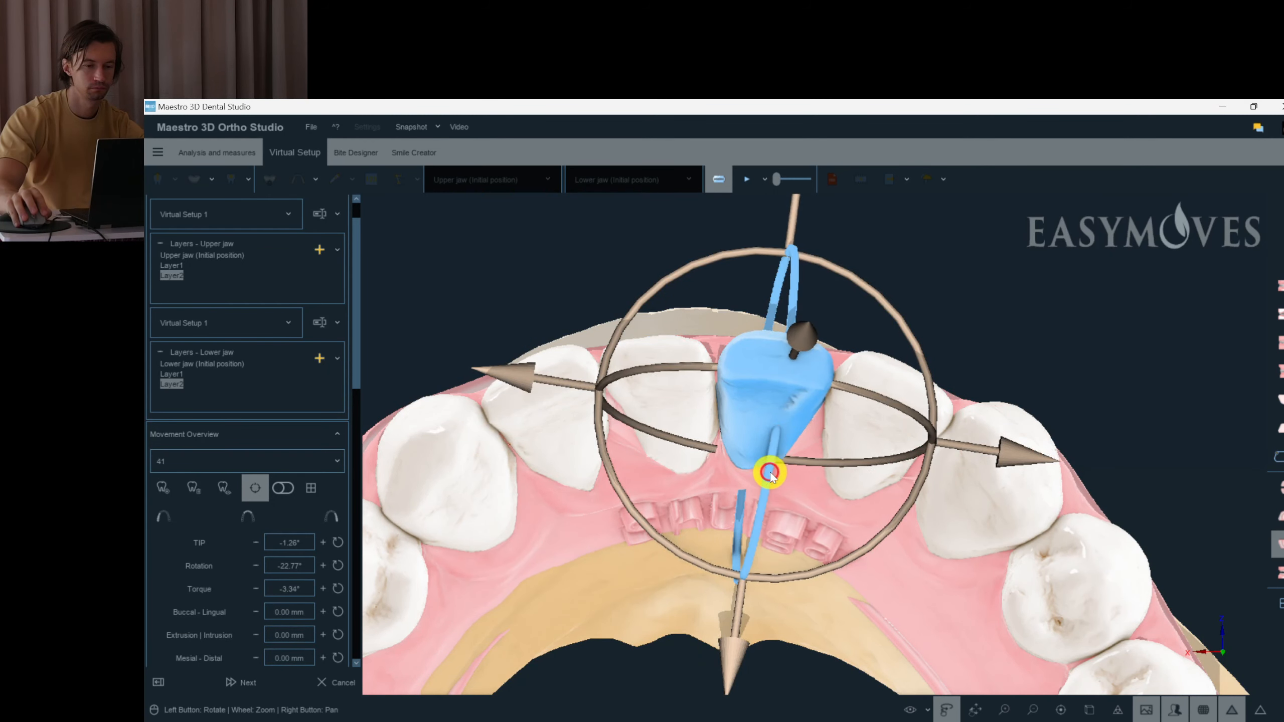
- Fine-tune lower tooth 41 to a tip of -0.96° and a torque of -3.26°
left_click_drag(830, 463, 828, 460)
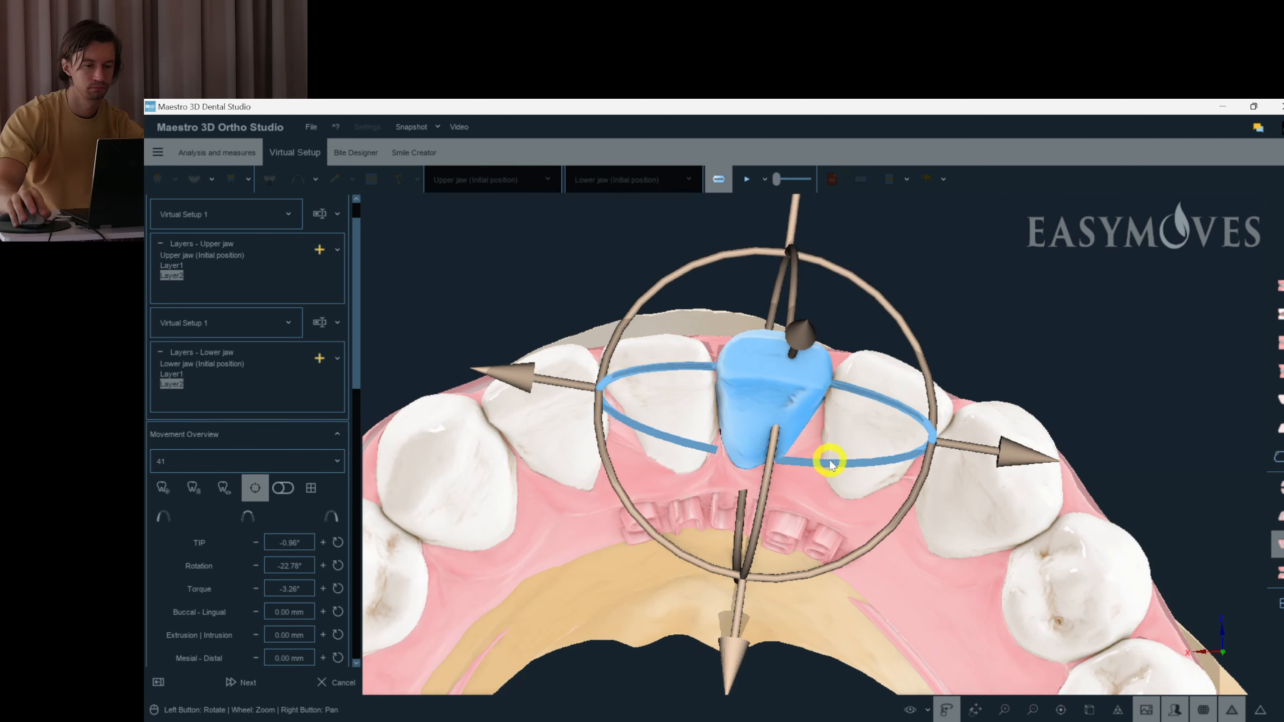
right_click(870, 327)
left_click(823, 329)
left_click_drag(929, 493, 924, 458)
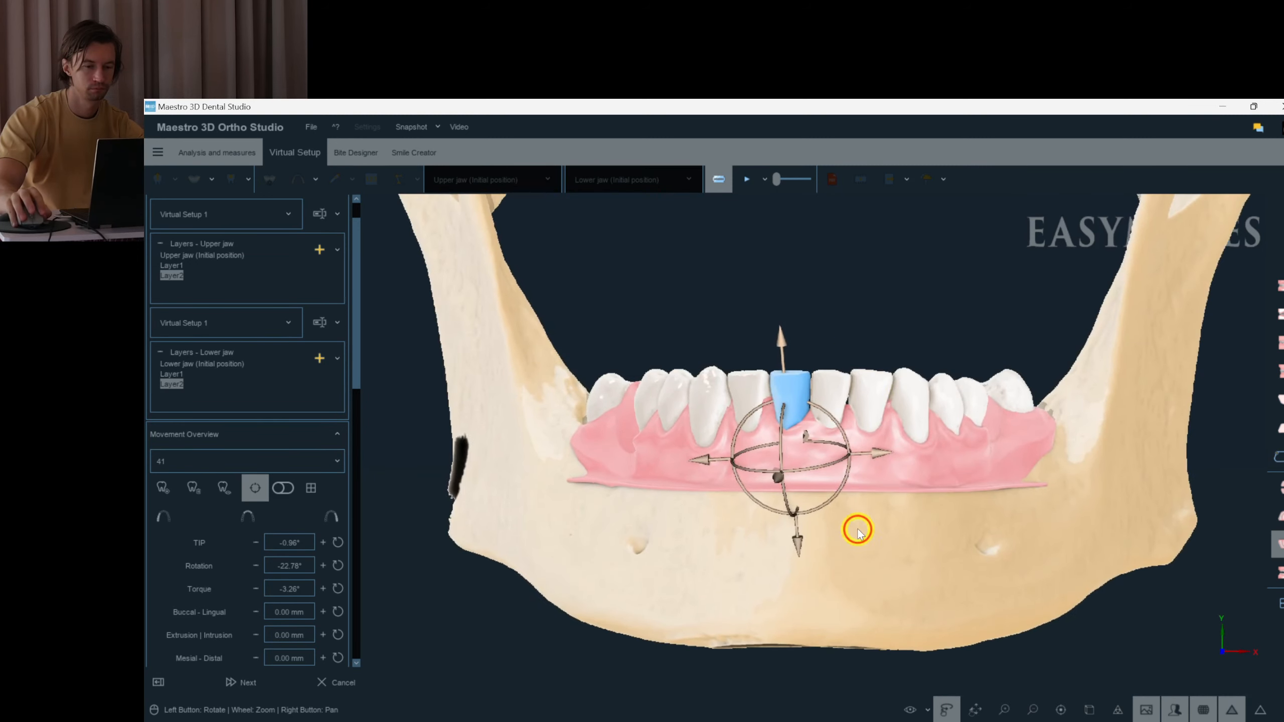
- Fine-tune lower tooth 32 to a tip of -5.52° and a torque of 1.68°, and clear the selection
right_click_drag(857, 496, 848, 522)
left_click_drag(851, 514, 875, 443)
scroll(875, 443, "up", 3)
right_click_drag(876, 443, 859, 459)
left_click_drag(860, 459, 818, 458)
left_click(760, 444)
left_click_drag(842, 505, 846, 513)
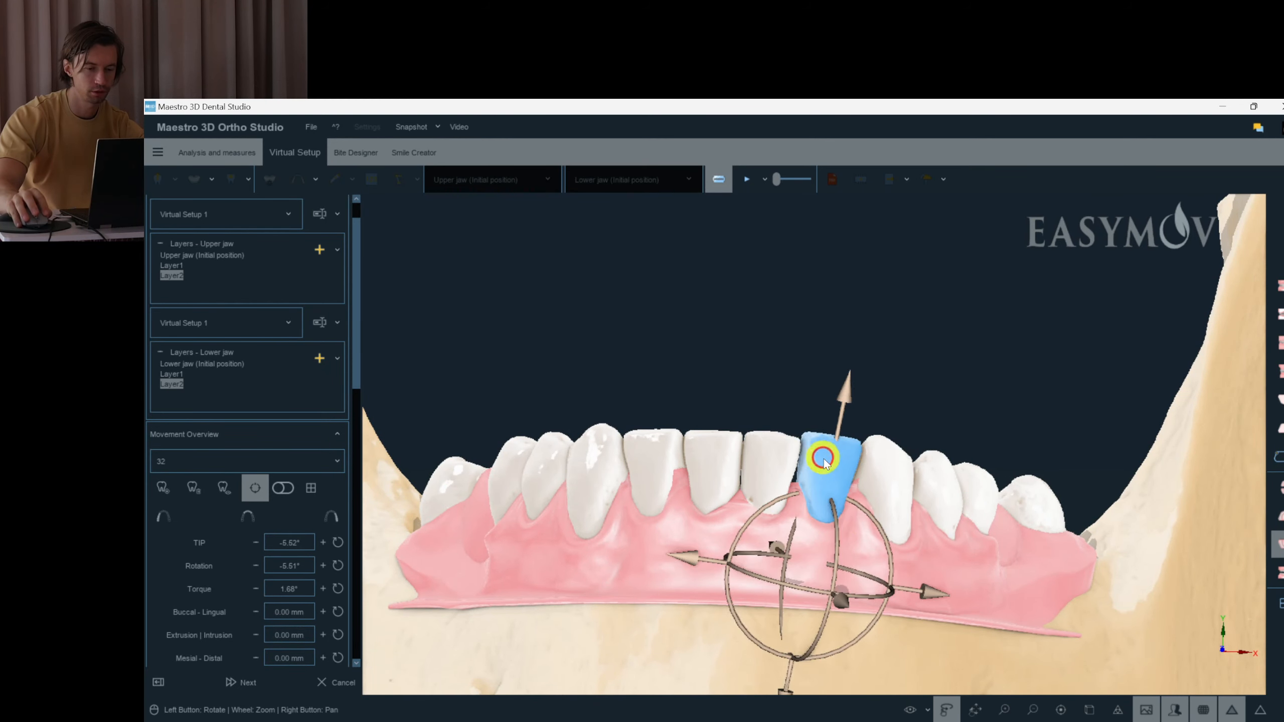
left_click_drag(825, 463, 820, 439)
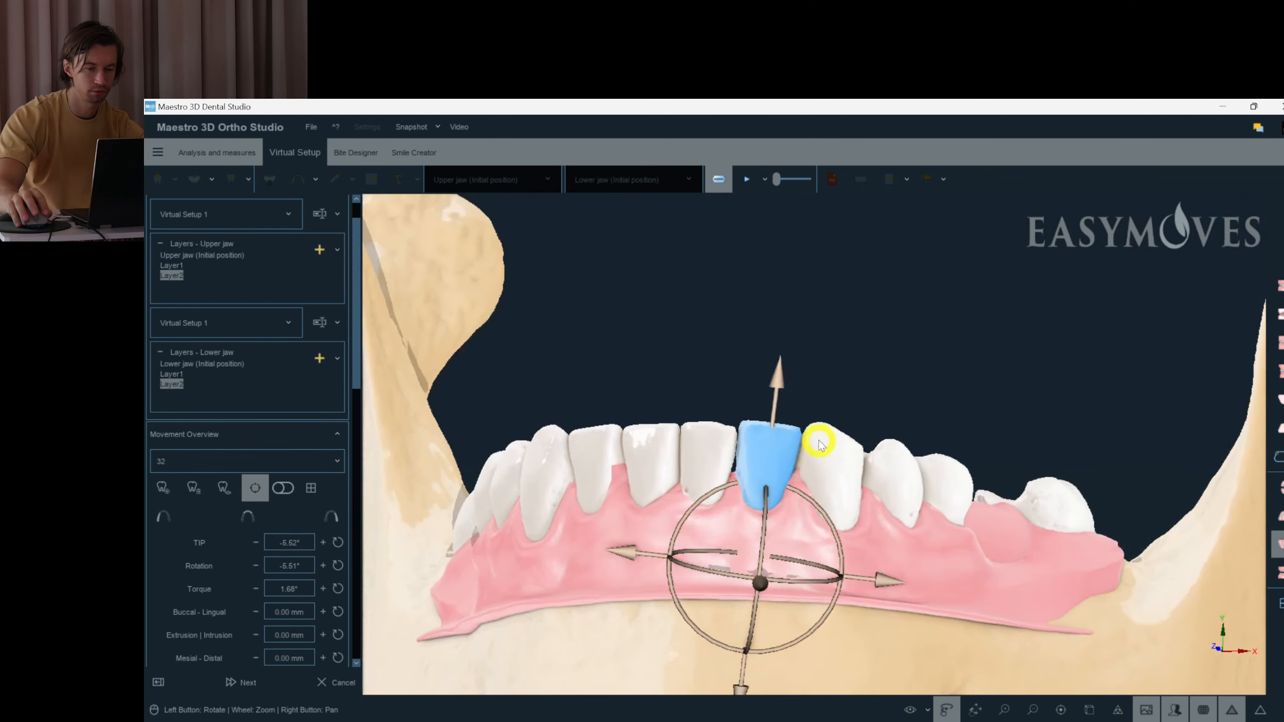
left_click(762, 387)
left_click_drag(685, 393, 746, 416)
left_click(738, 420)
left_click(703, 353)
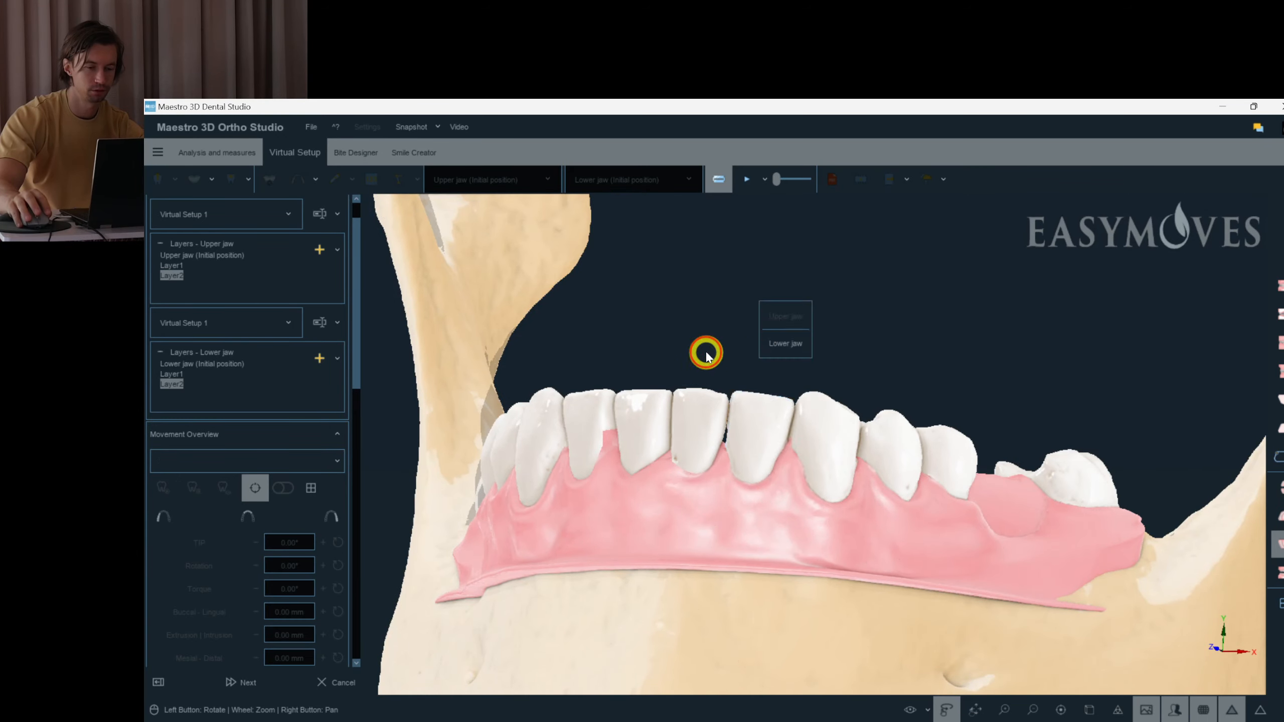
- Try to shift lower tooth 31 along its mesial-distal axis by about -0.47 mm
left_click_drag(703, 352, 835, 475)
left_click(808, 419)
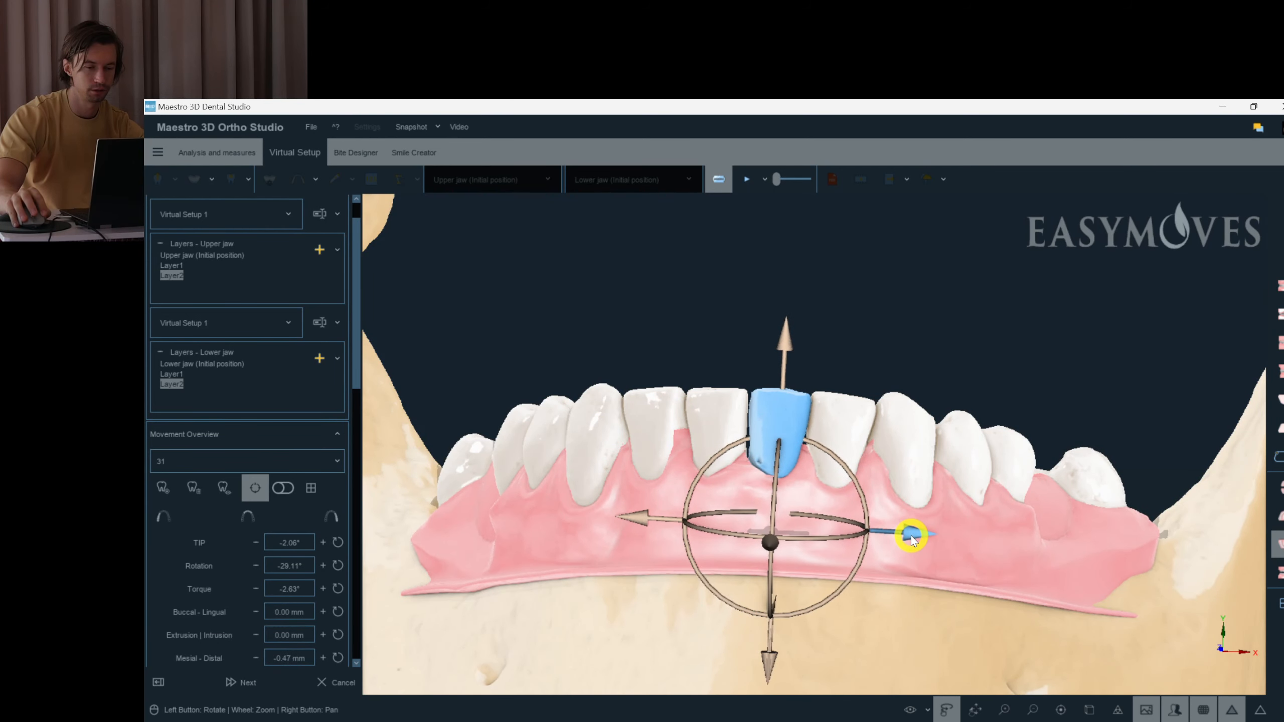
left_click(356, 384)
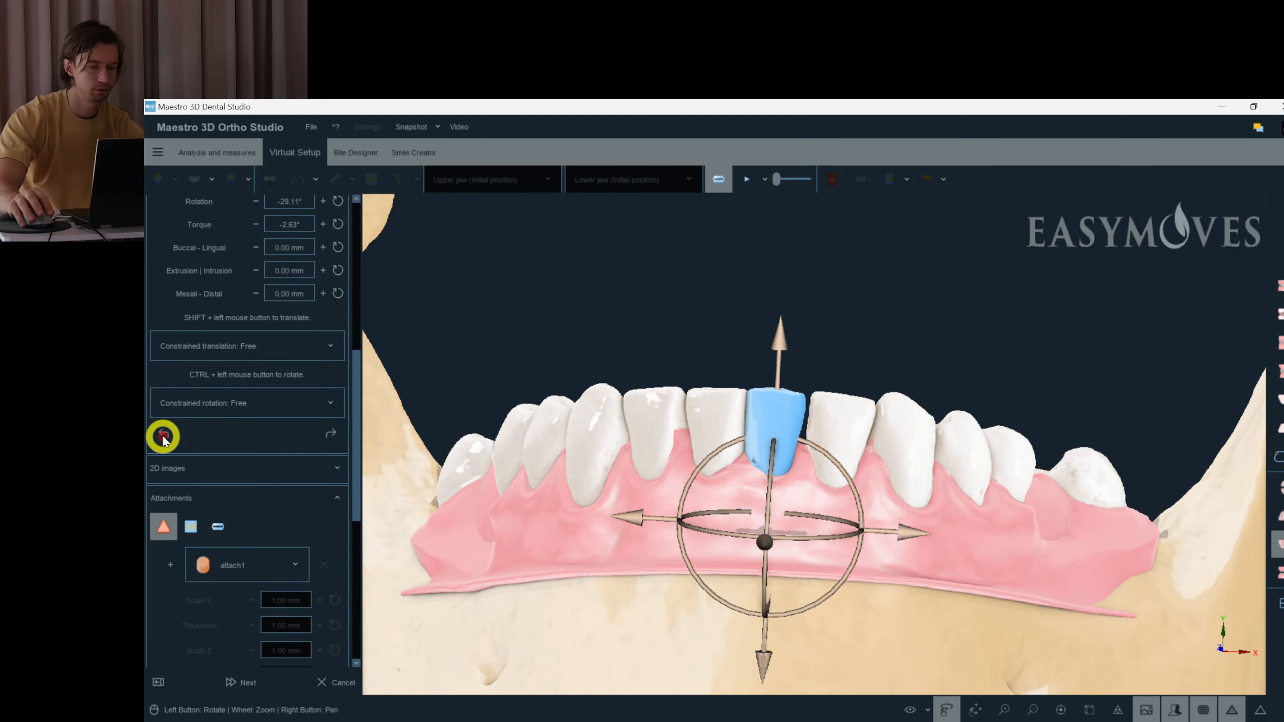
- Compare the lower jaw's initial position with Layer2 from the occlusal side
right_click(923, 274)
left_click_drag(858, 352, 974, 452)
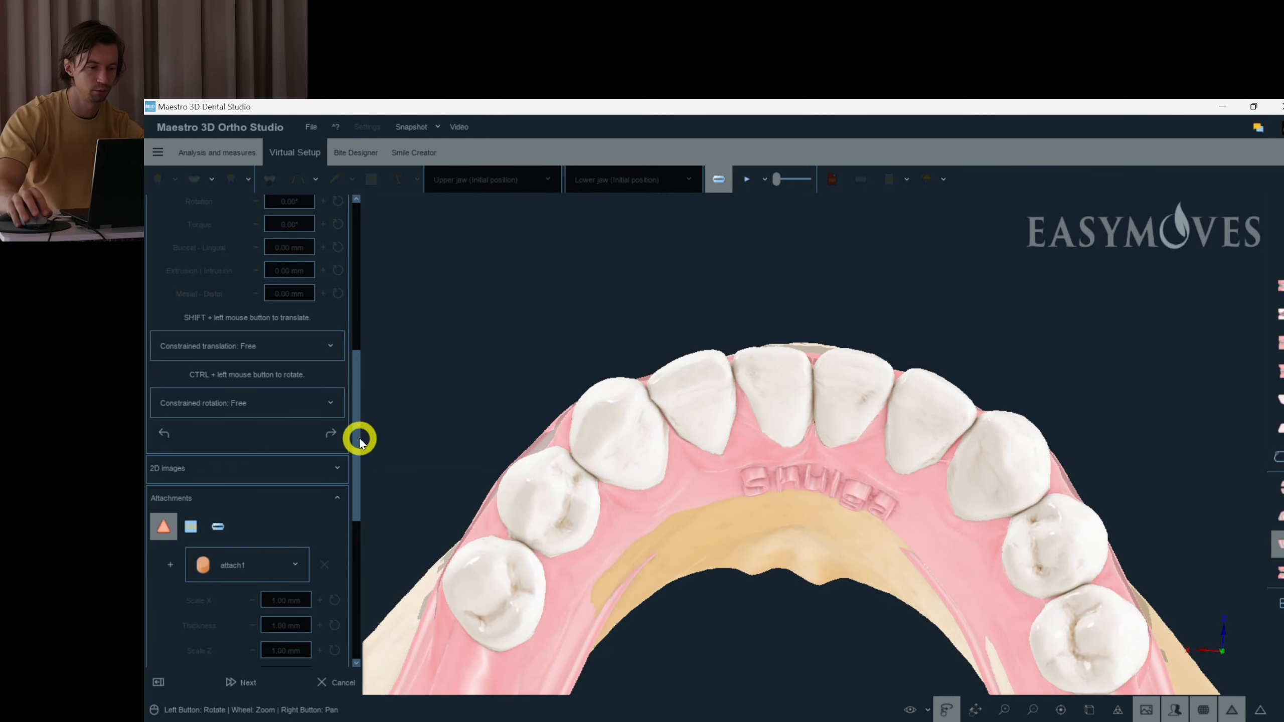
left_click_drag(360, 441, 385, 195)
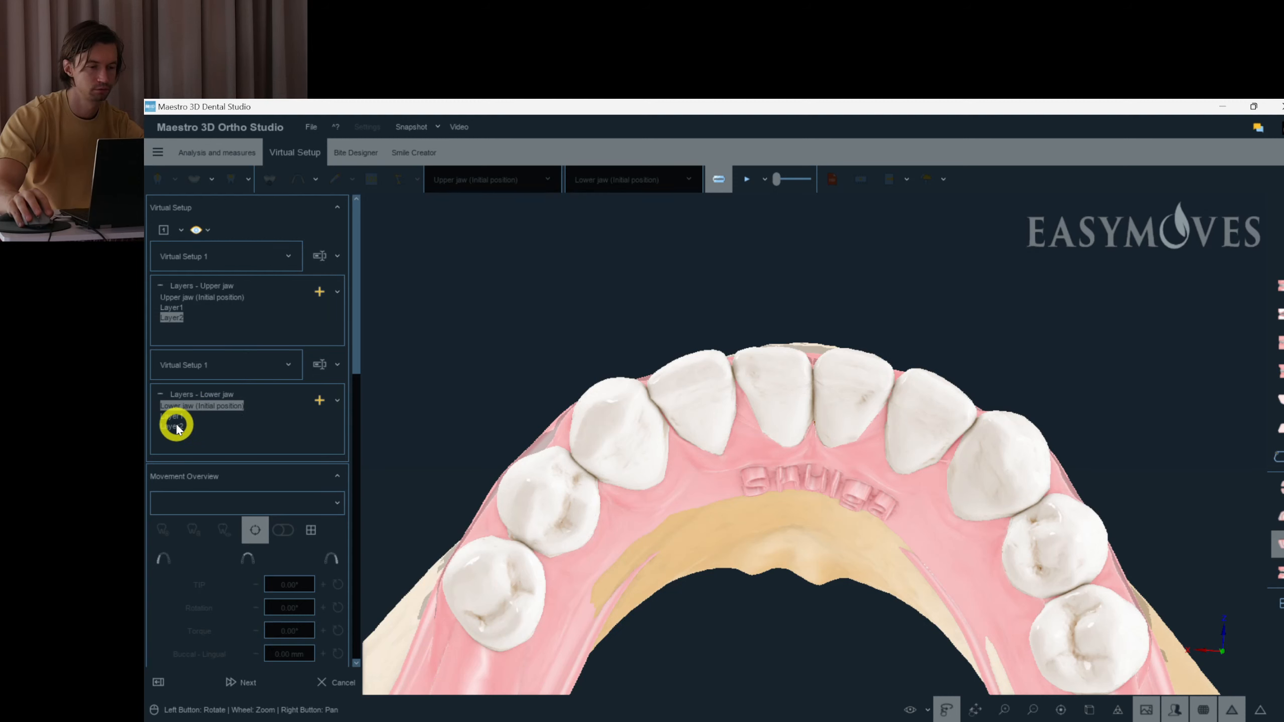
left_click(177, 428)
- Select the six lower front teeth from 33 to 43 together and clear the selection
left_click(615, 440)
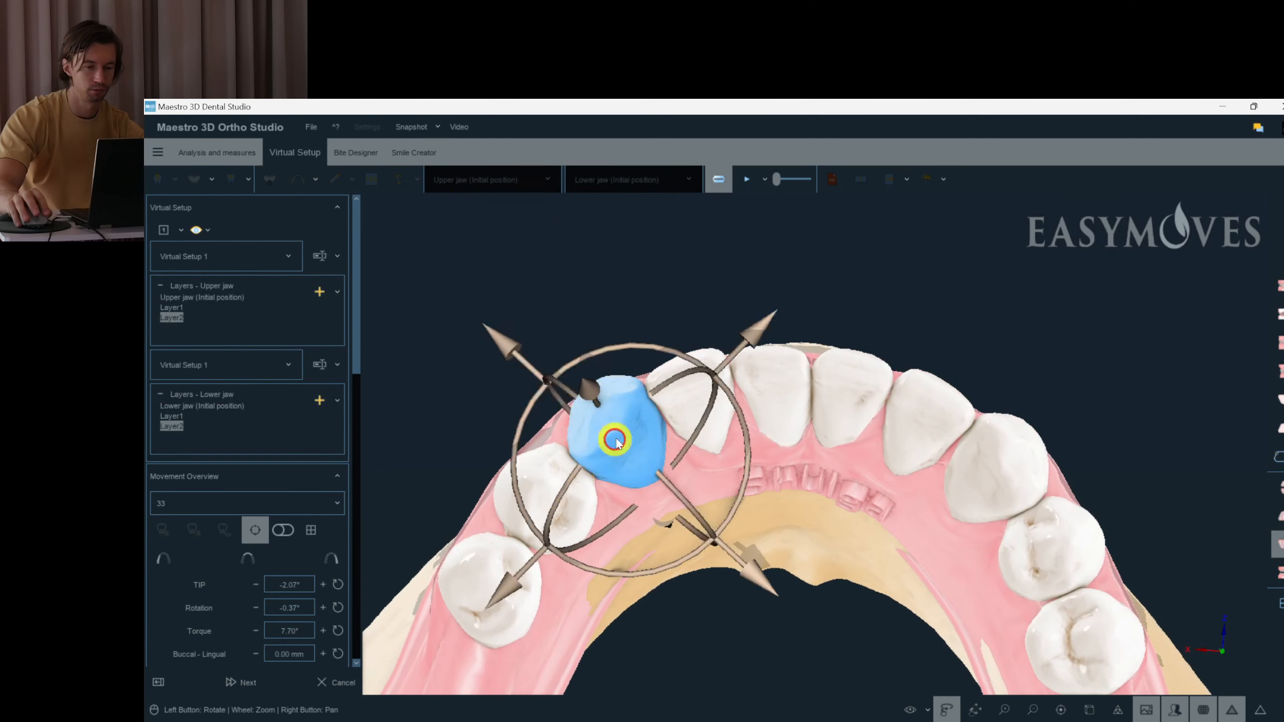
left_click(714, 400, "ctrl")
left_click(832, 400, "ctrl")
left_click(930, 420, "ctrl")
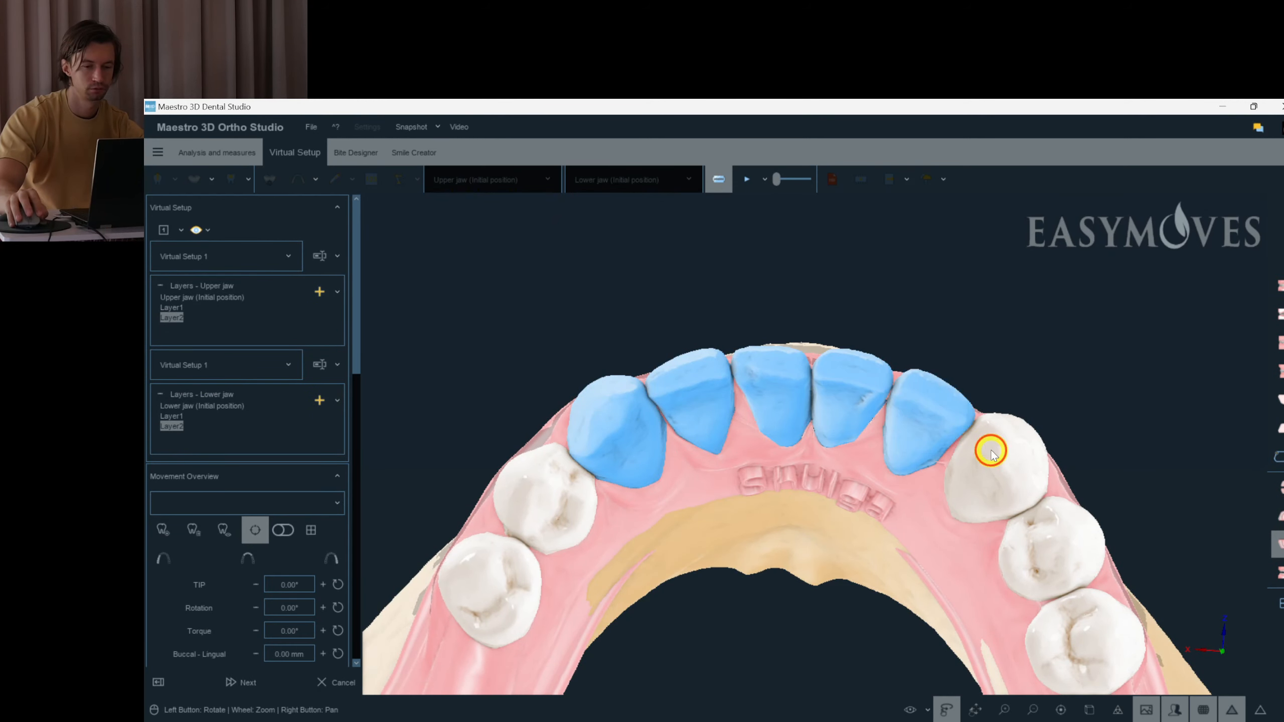
left_click(989, 447, "ctrl")
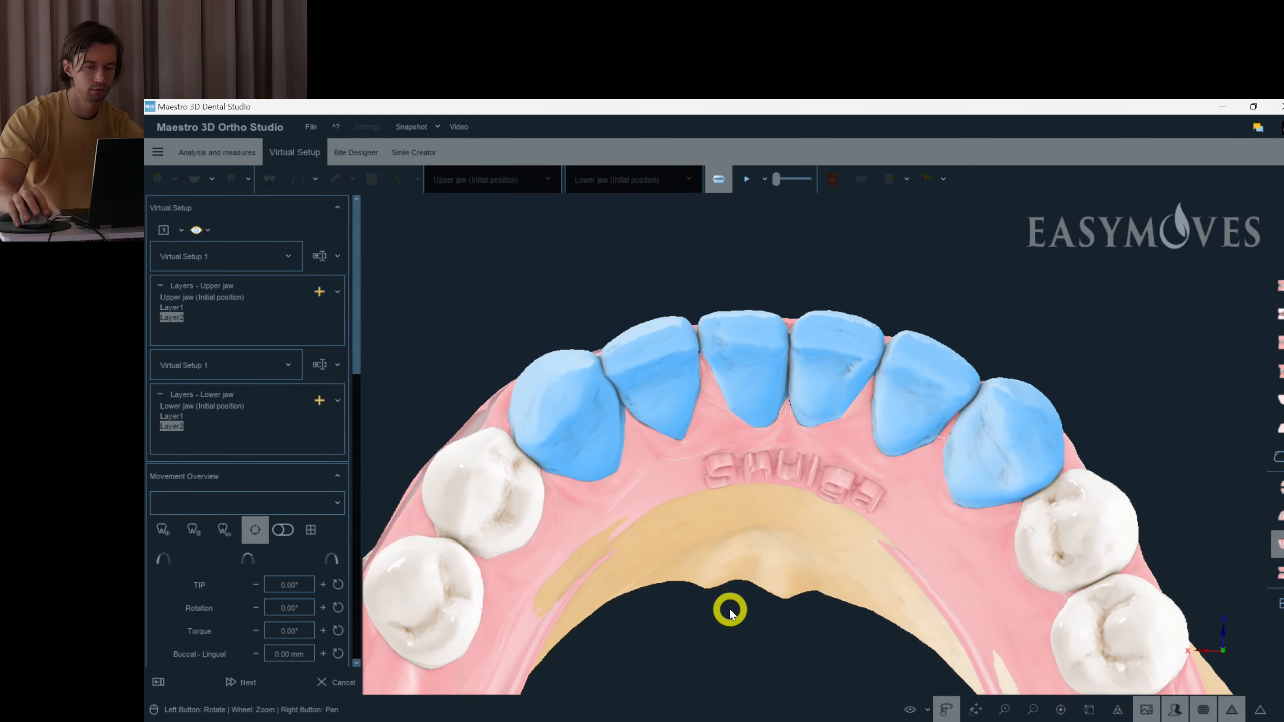
left_click(684, 633)
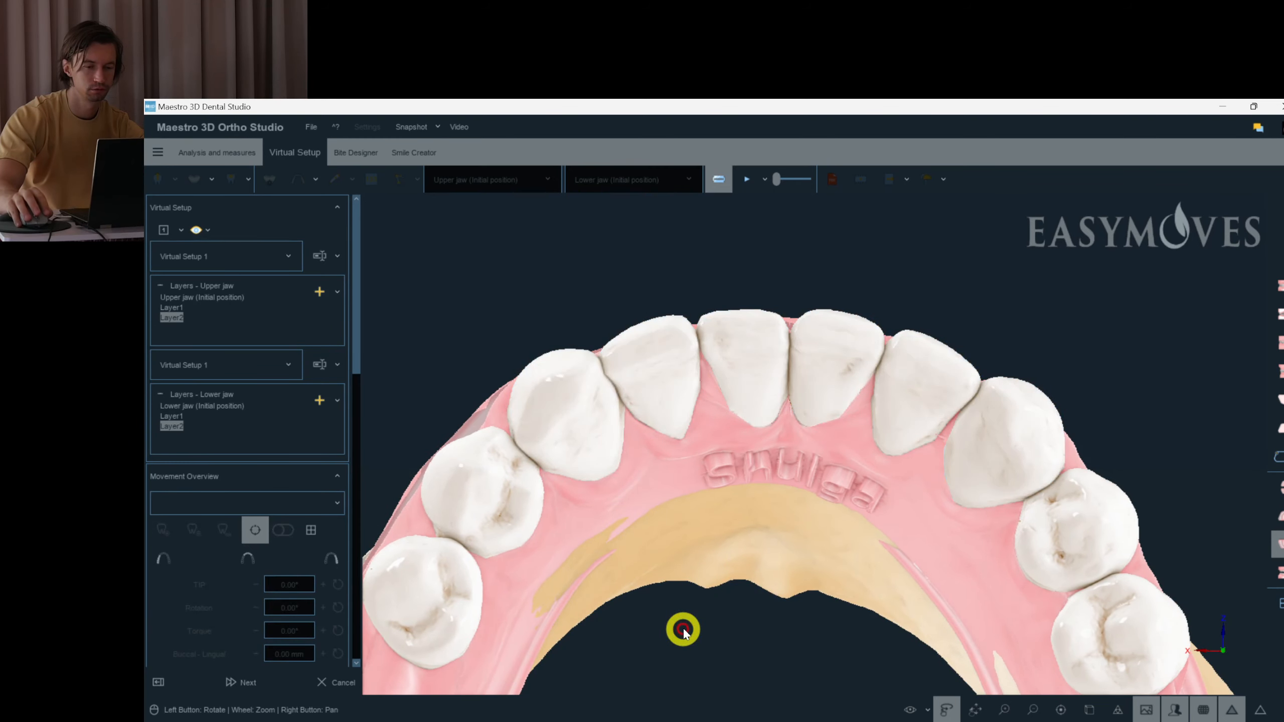
- Show both jaws in occlusion and adjust the torque of upper teeth 11 and 21 to about 0.10° and -5.61°
right_click(672, 381)
left_click(621, 384)
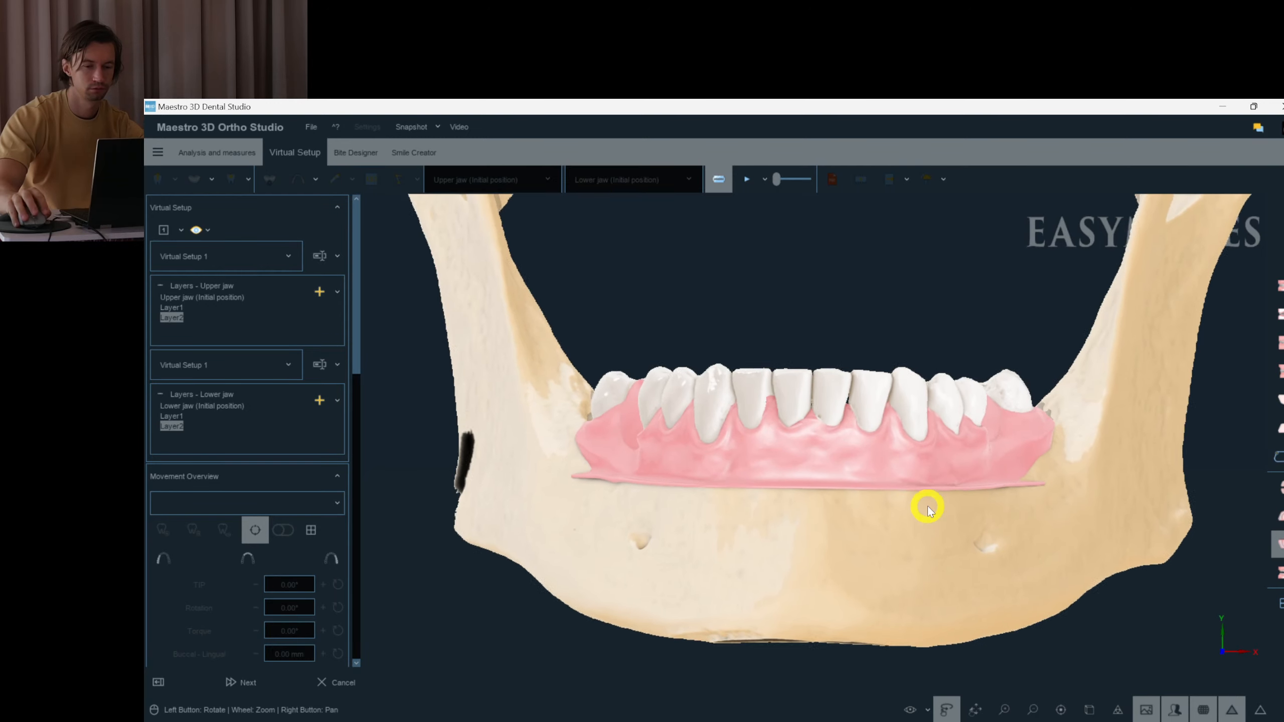
left_click_drag(1279, 571, 750, 500)
left_click(751, 443)
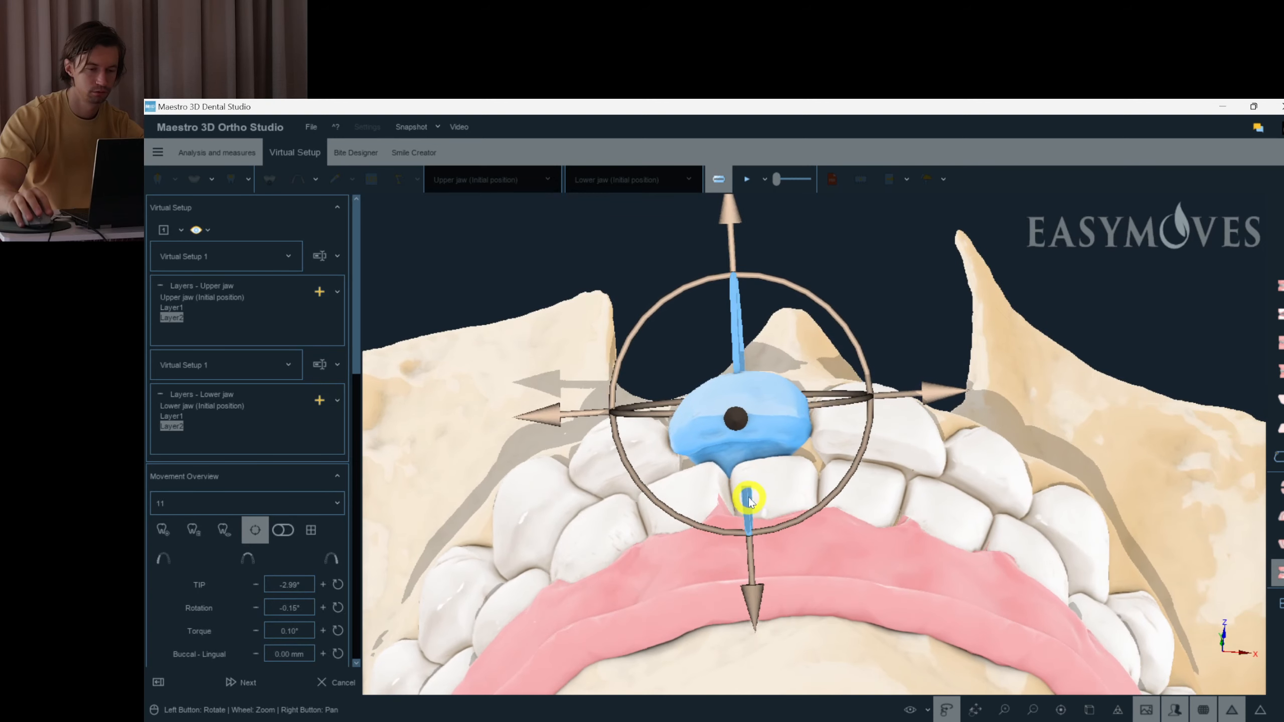
left_click(887, 452)
left_click_drag(883, 473, 838, 502)
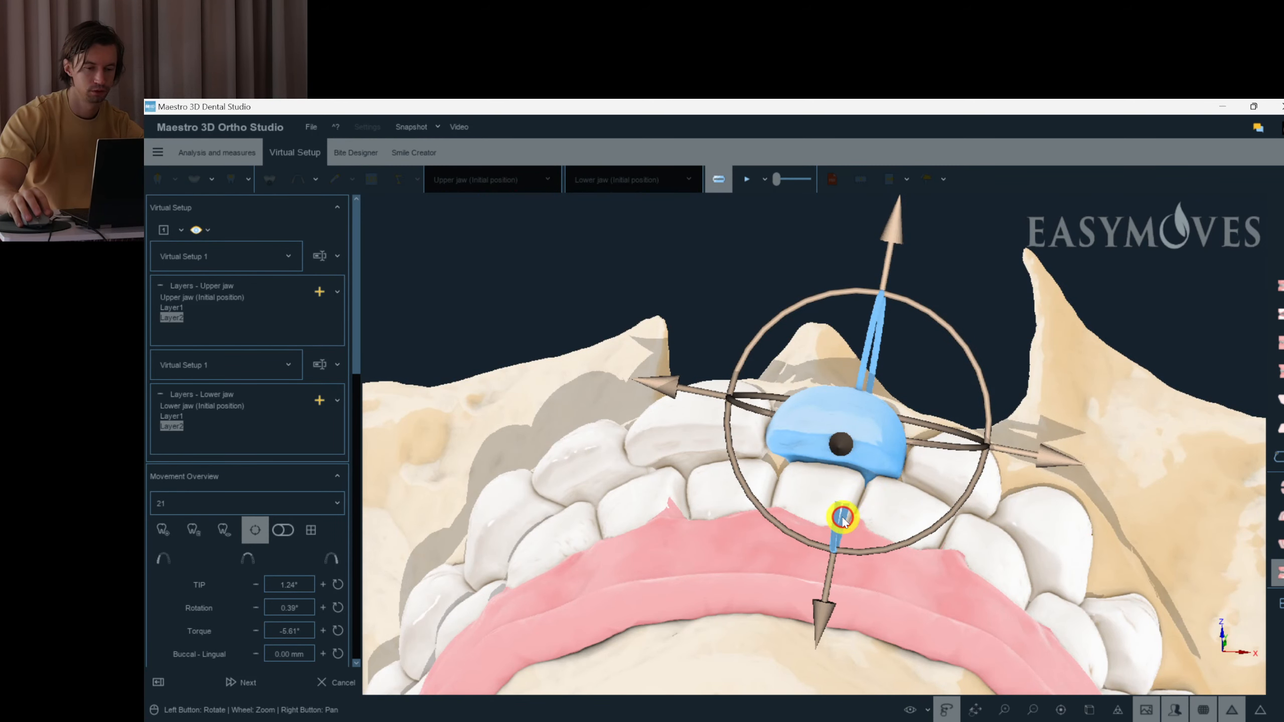
- Adjust upper tooth 12 to a rotation of about -14.16° and clear the selection
left_click_drag(904, 480, 667, 524)
left_click(611, 459)
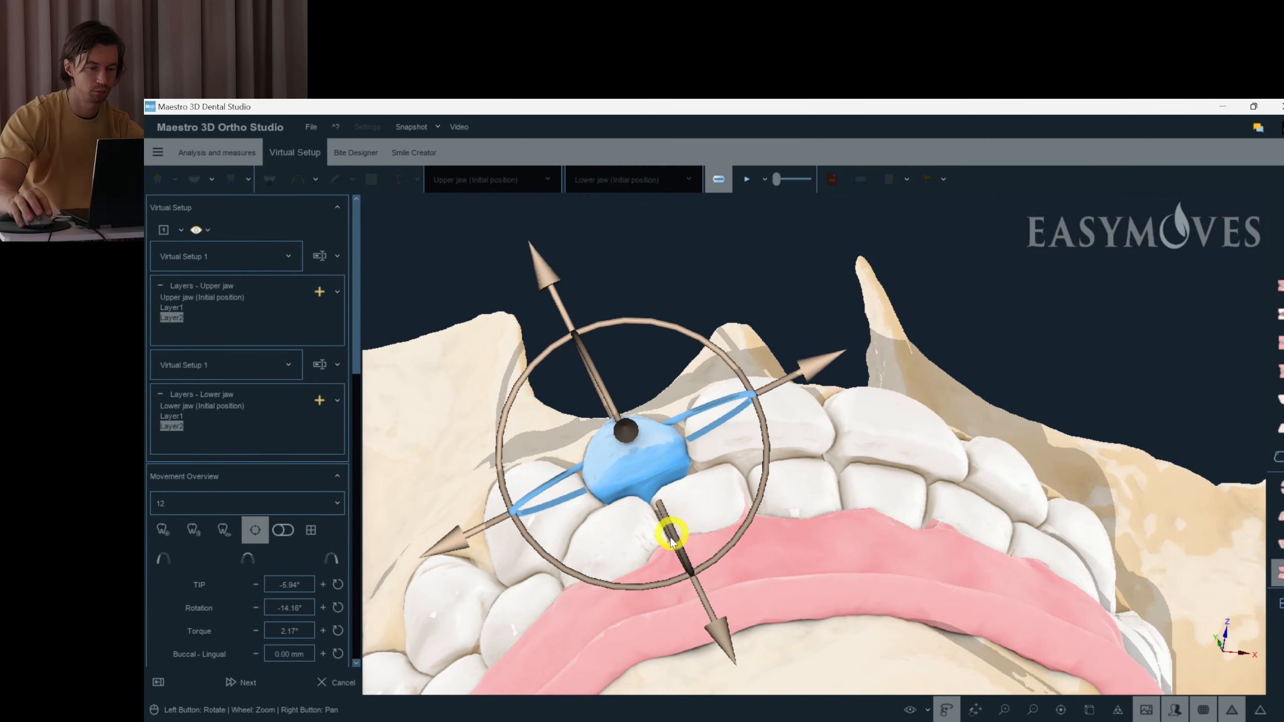
left_click(690, 605)
- Show only the upper jaw and turn on its gingiva
left_click_drag(690, 605, 930, 711)
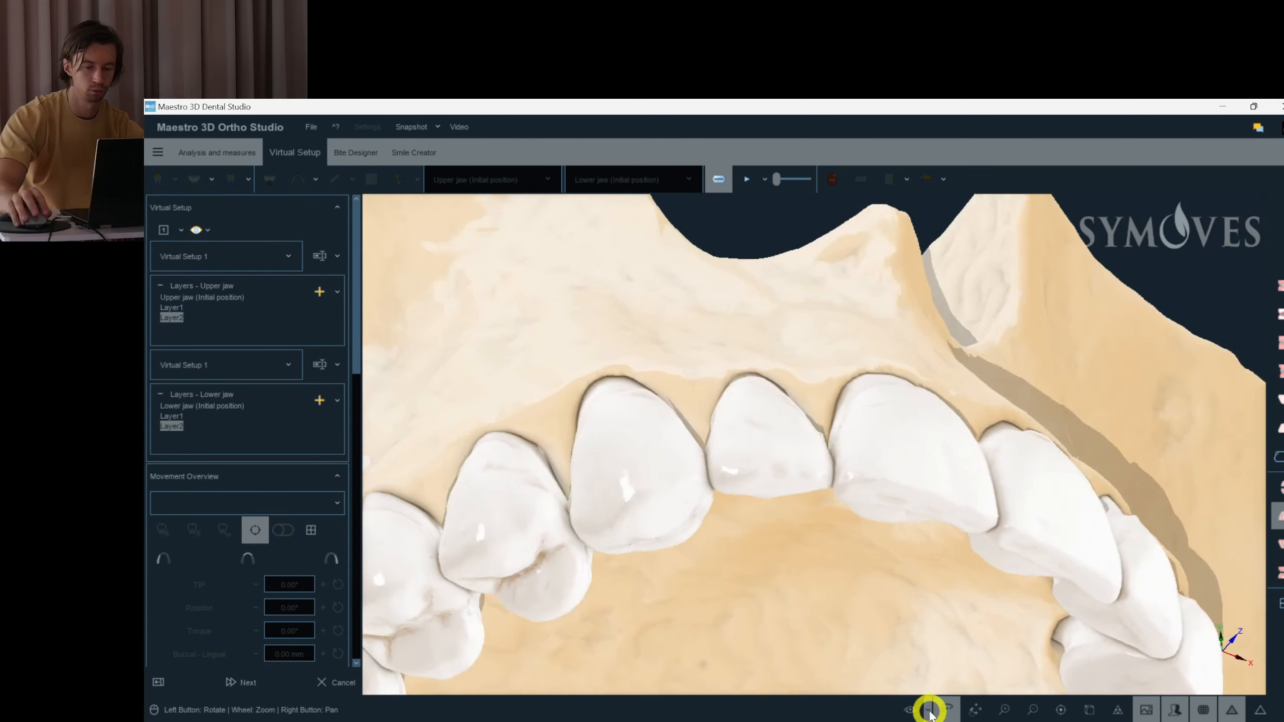
left_click(930, 711)
left_click(913, 584)
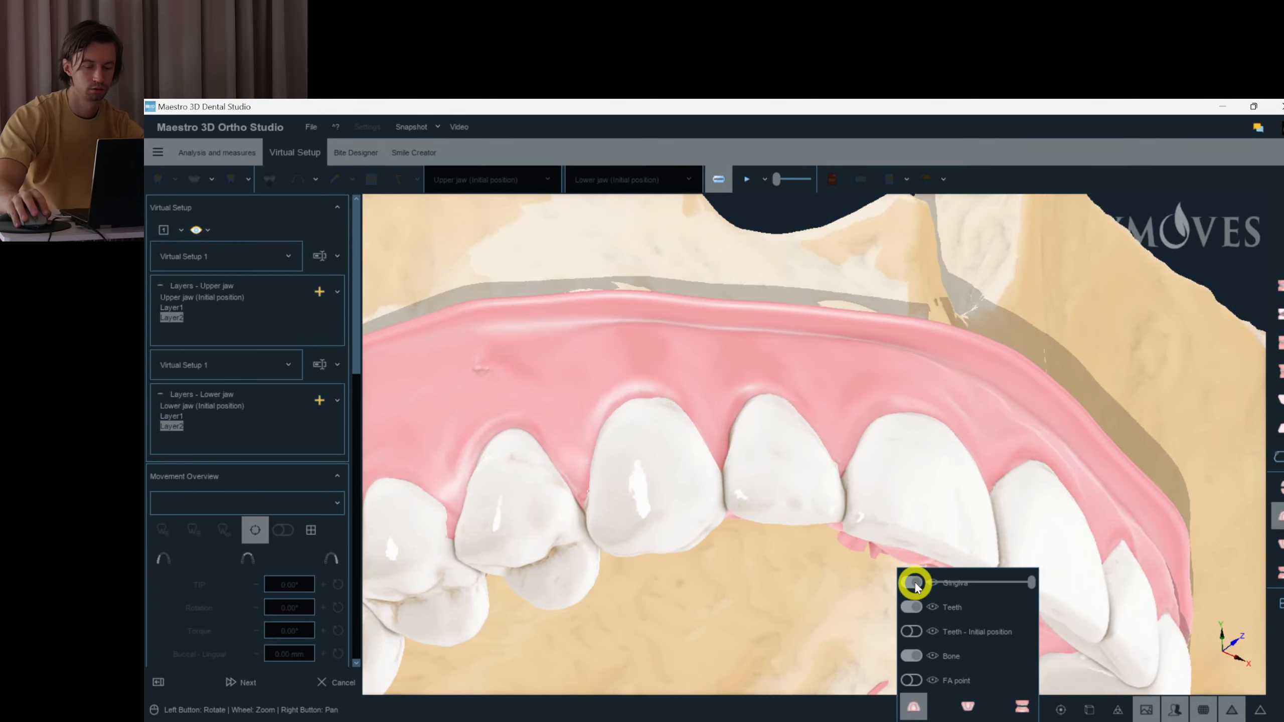
- Hide the upper gingiva and bone to examine the tooth roots, and show both again
left_click(912, 656)
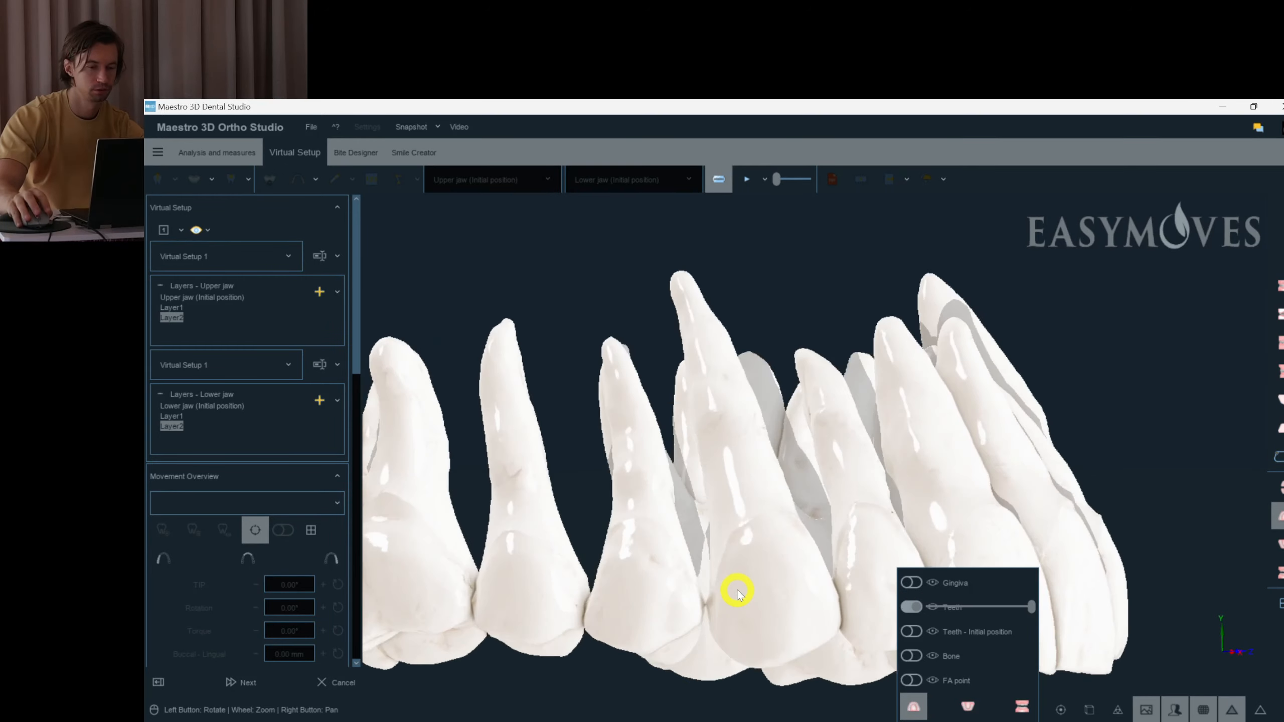
left_click(911, 583)
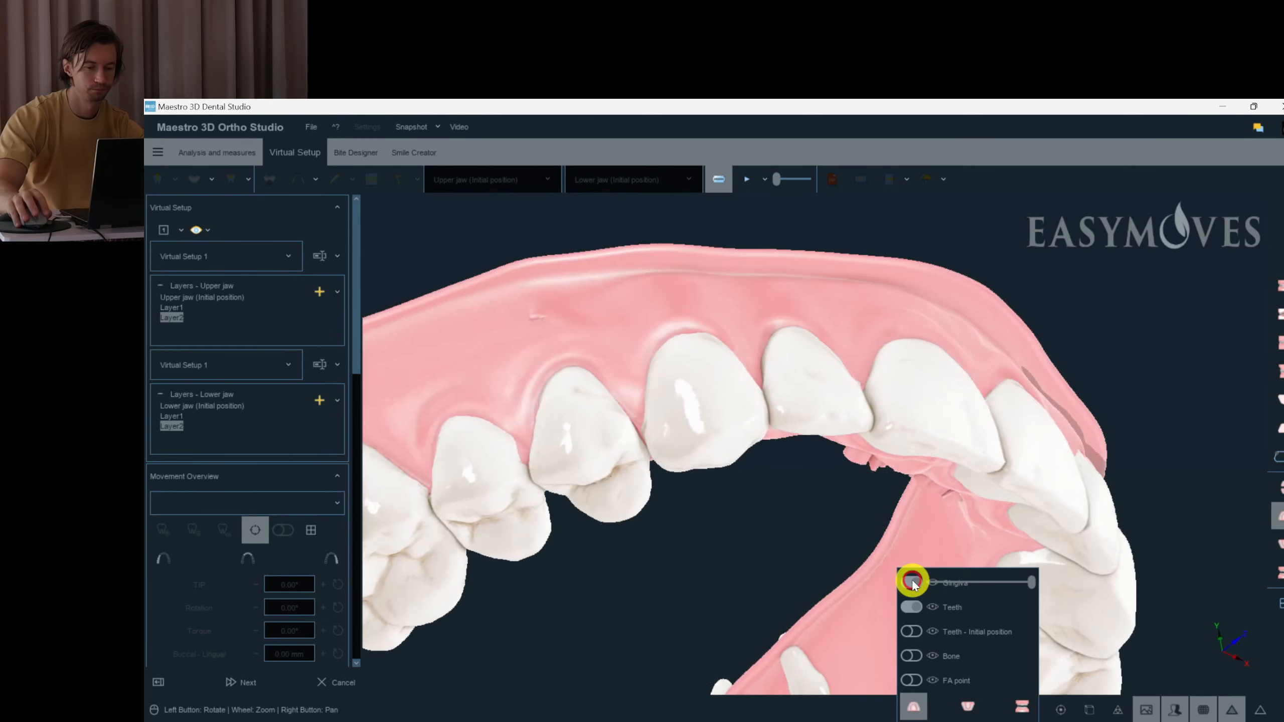
left_click(911, 655)
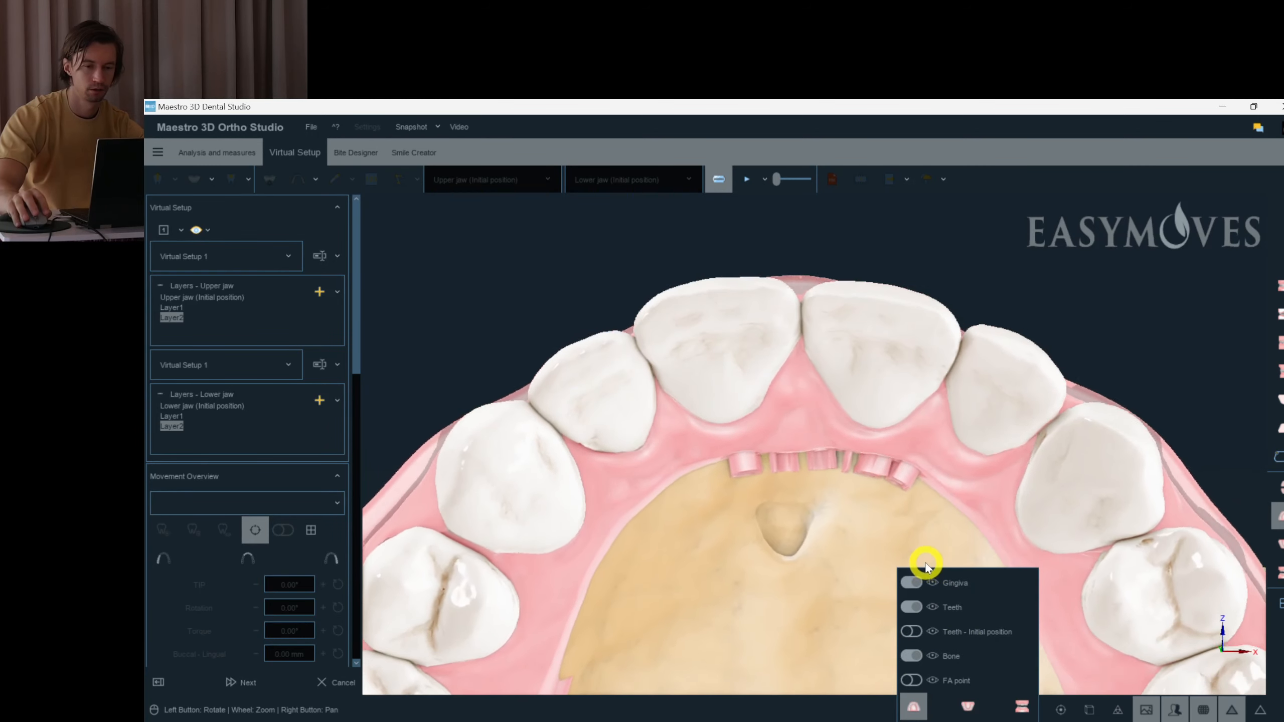
- Compare the upper jaw's initial position with Layer2 from the occlusal side
left_click(215, 299)
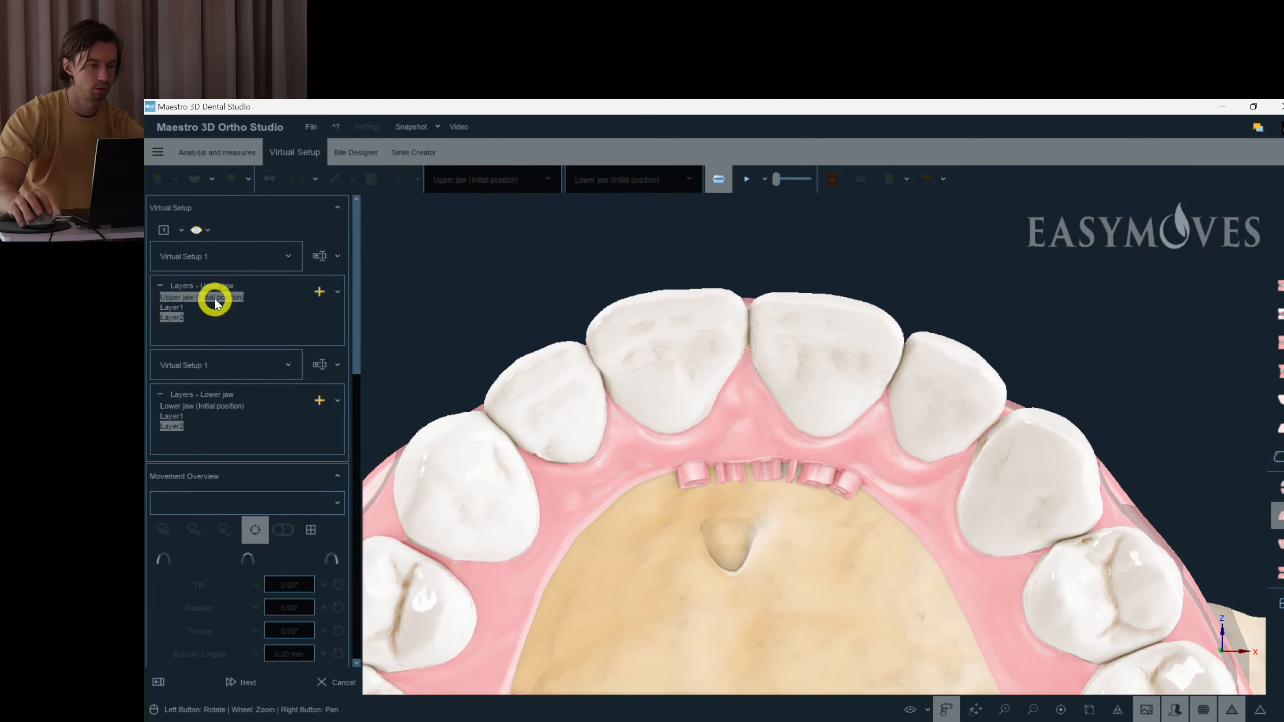
left_click(170, 318)
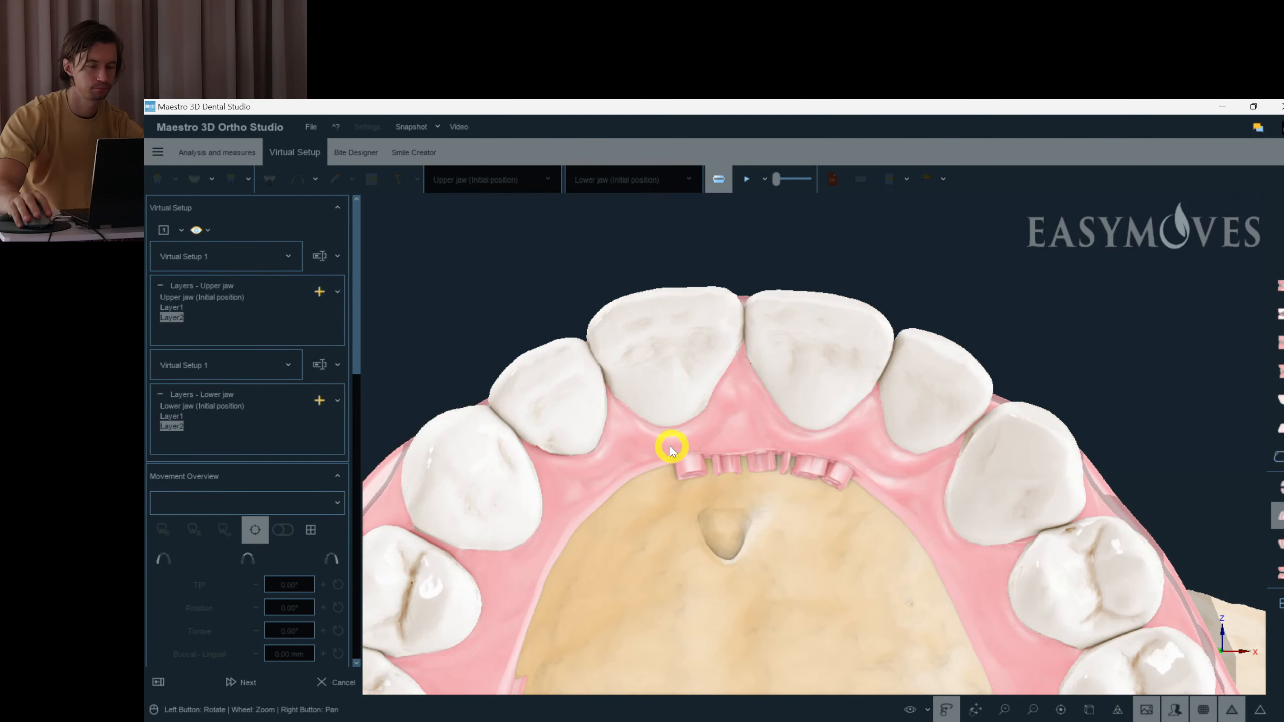
- Decrease the torque of the six upper front teeth from 13 to 23 together and clear the selection
left_click(916, 433)
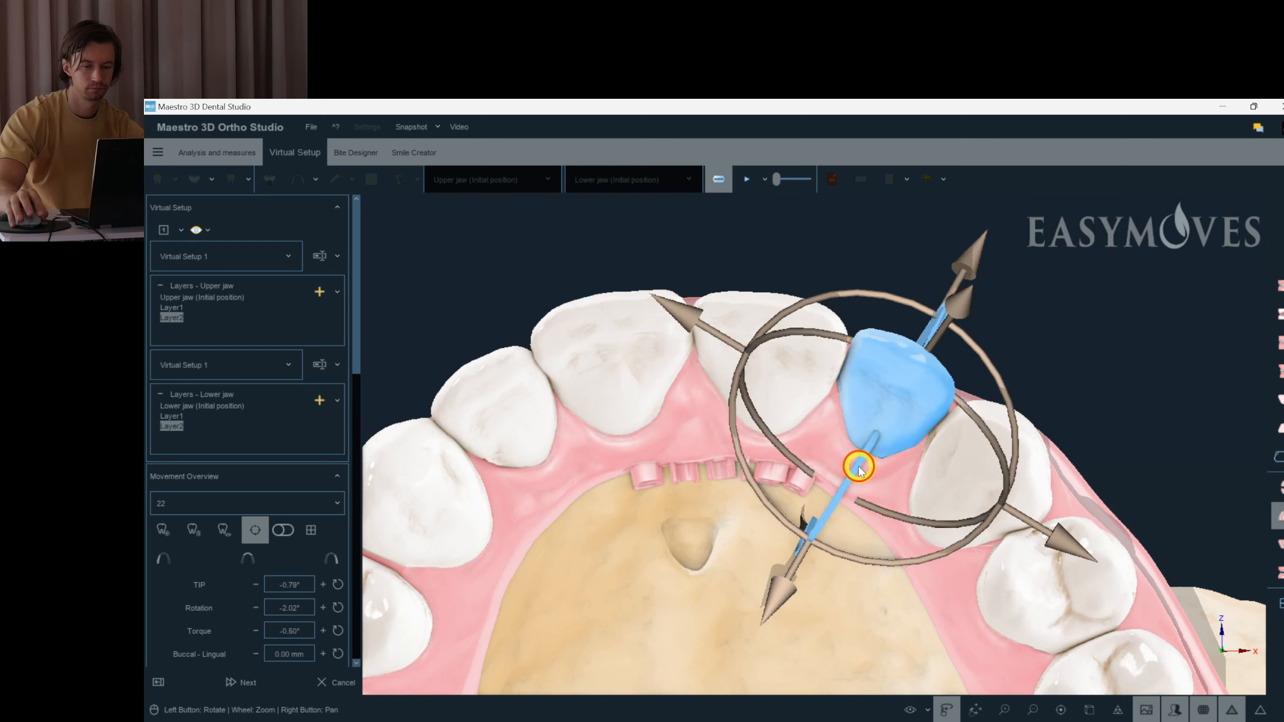
left_click(439, 478, "ctrl")
left_click(513, 416, "ctrl")
left_click(612, 365, "ctrl")
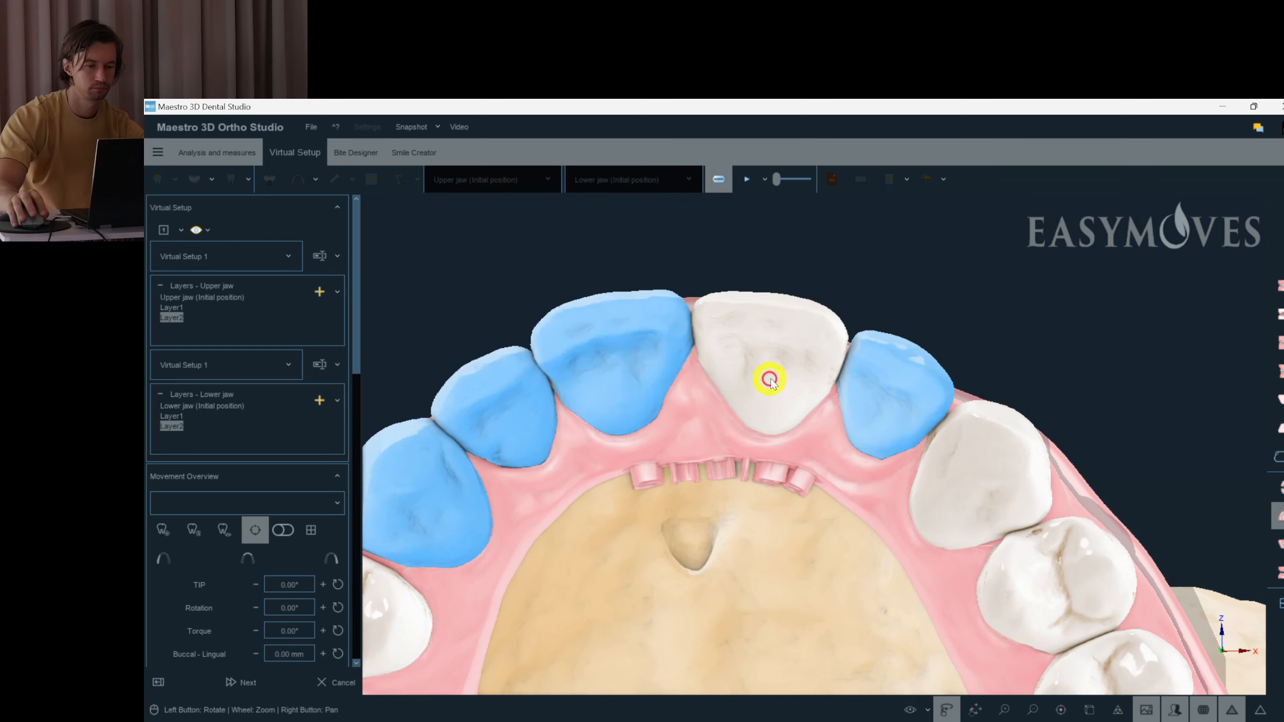
left_click(768, 375, "ctrl")
left_click(1020, 498, "ctrl")
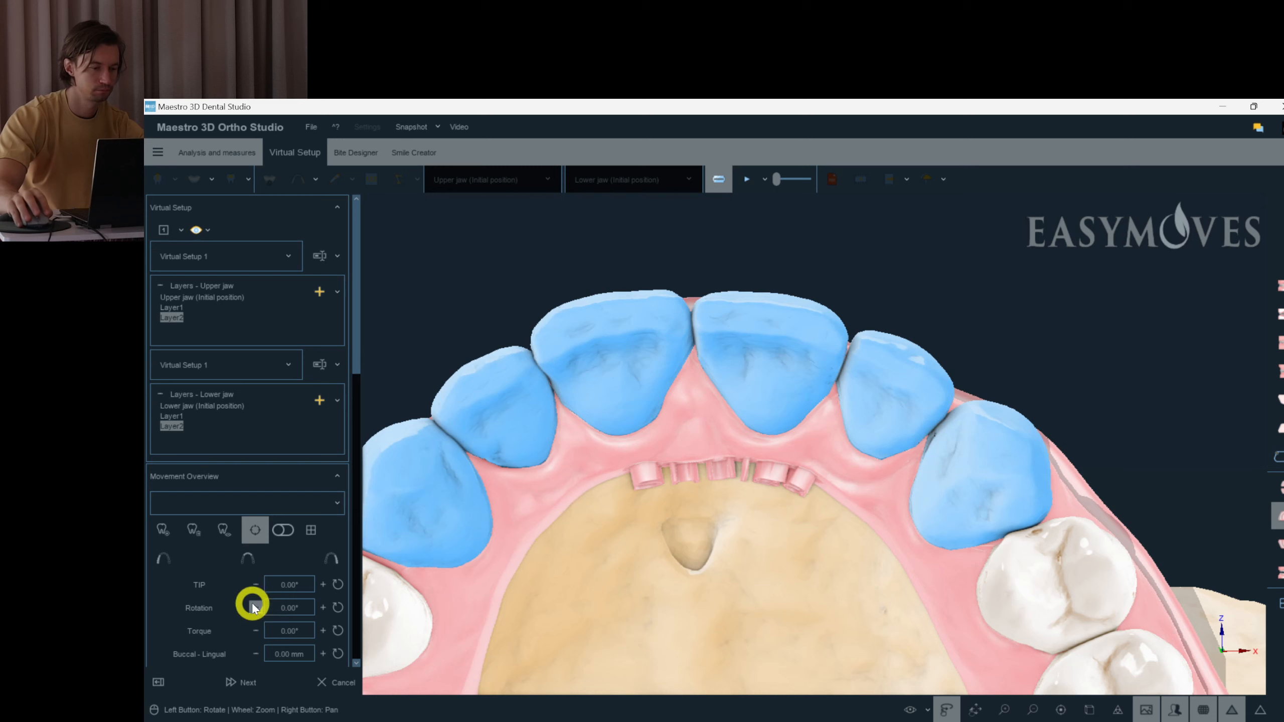
left_click(257, 630)
right_click(504, 246)
left_click_drag(446, 317, 450, 333)
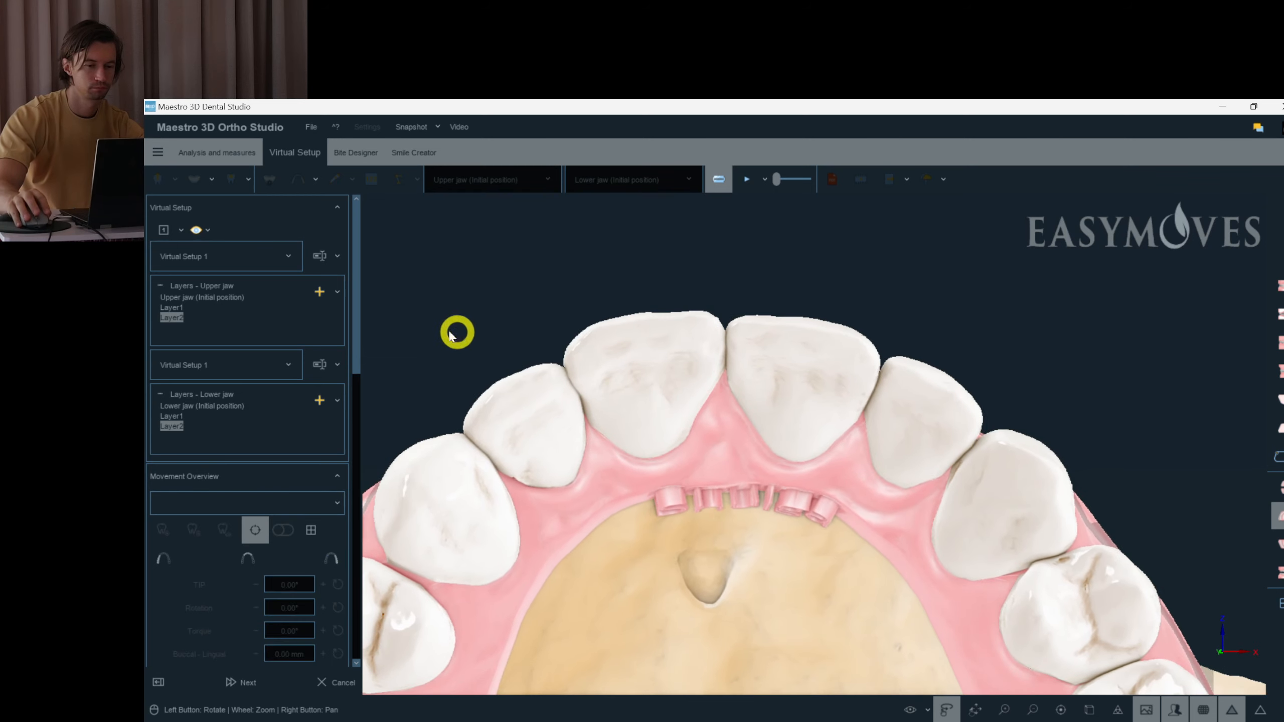
- Return the upper jaw to Layer2, fine-tune the tip of upper tooth 11, and deselect it
left_click(174, 319)
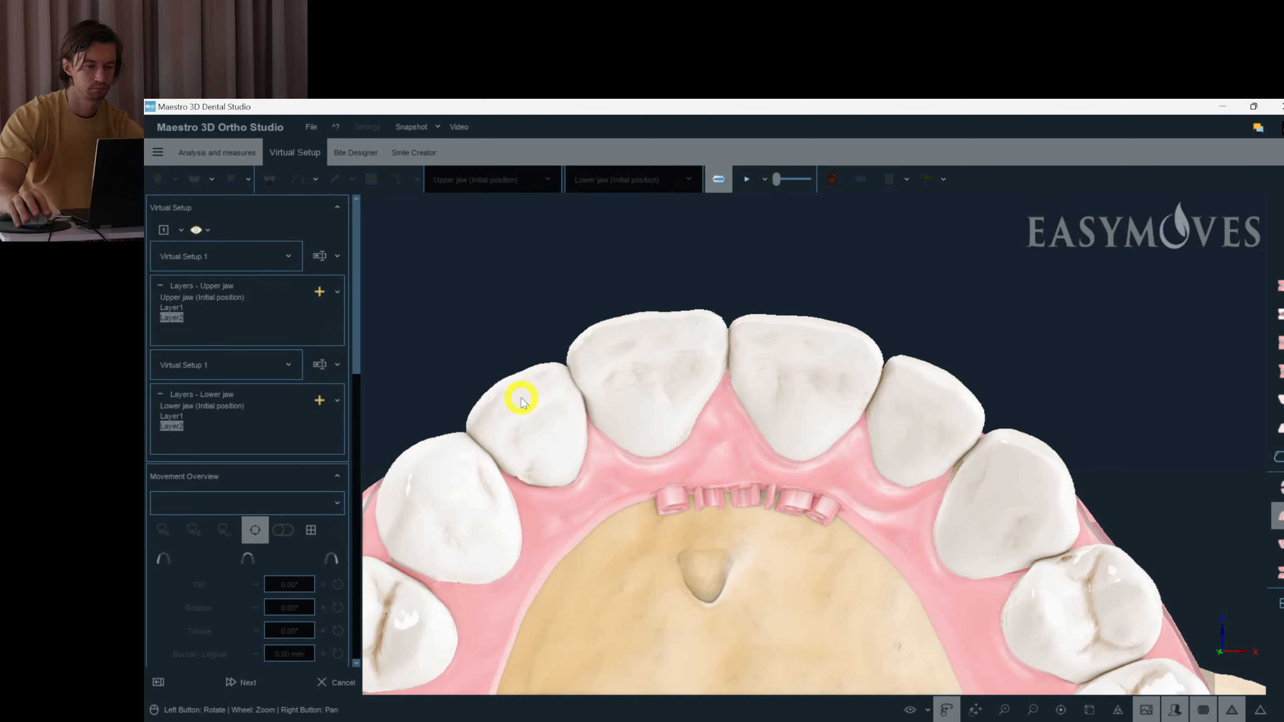
left_click(688, 365)
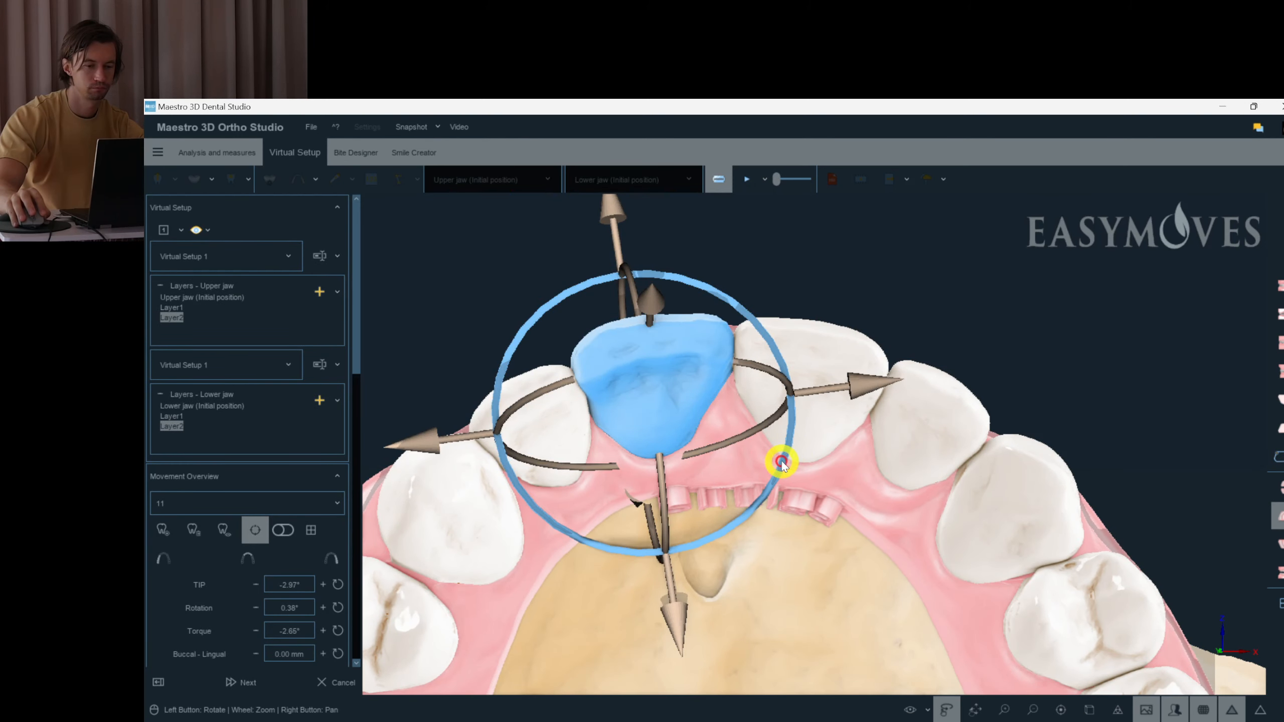
left_click(966, 316)
- Check the upper front teeth by switching between the initial position and Layer2
scroll(966, 315, "up", 4)
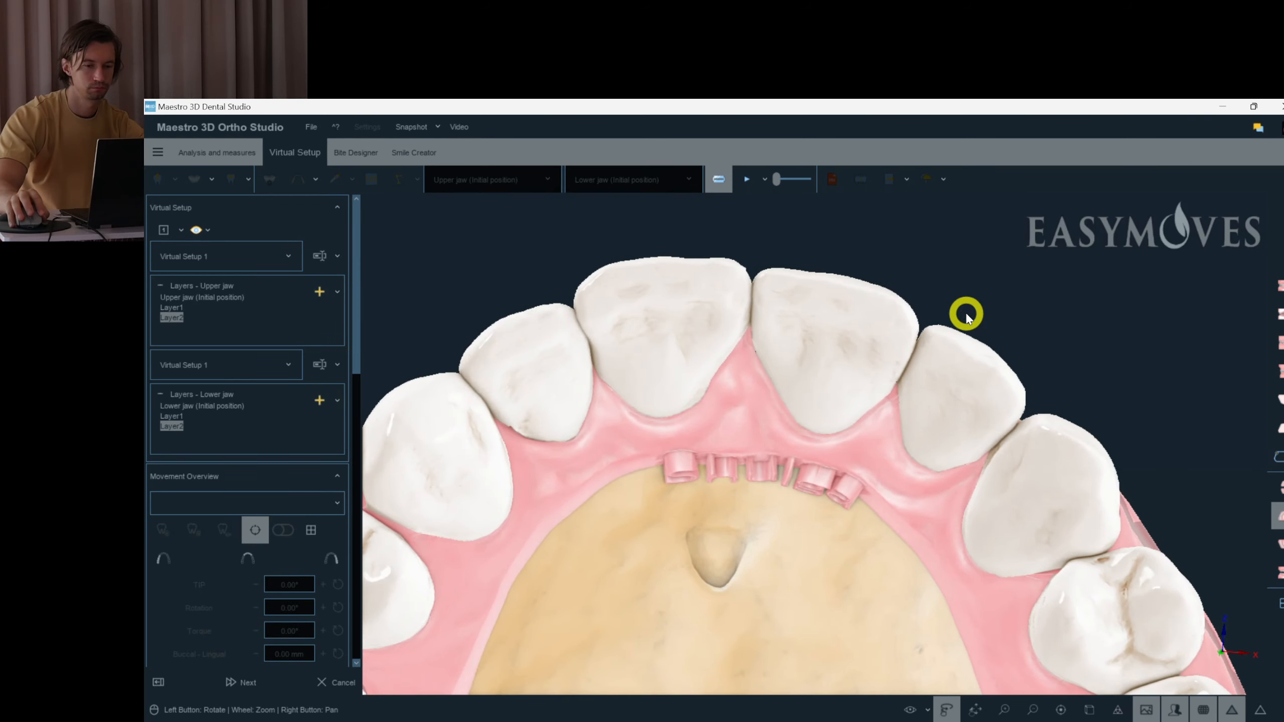
left_click(215, 300)
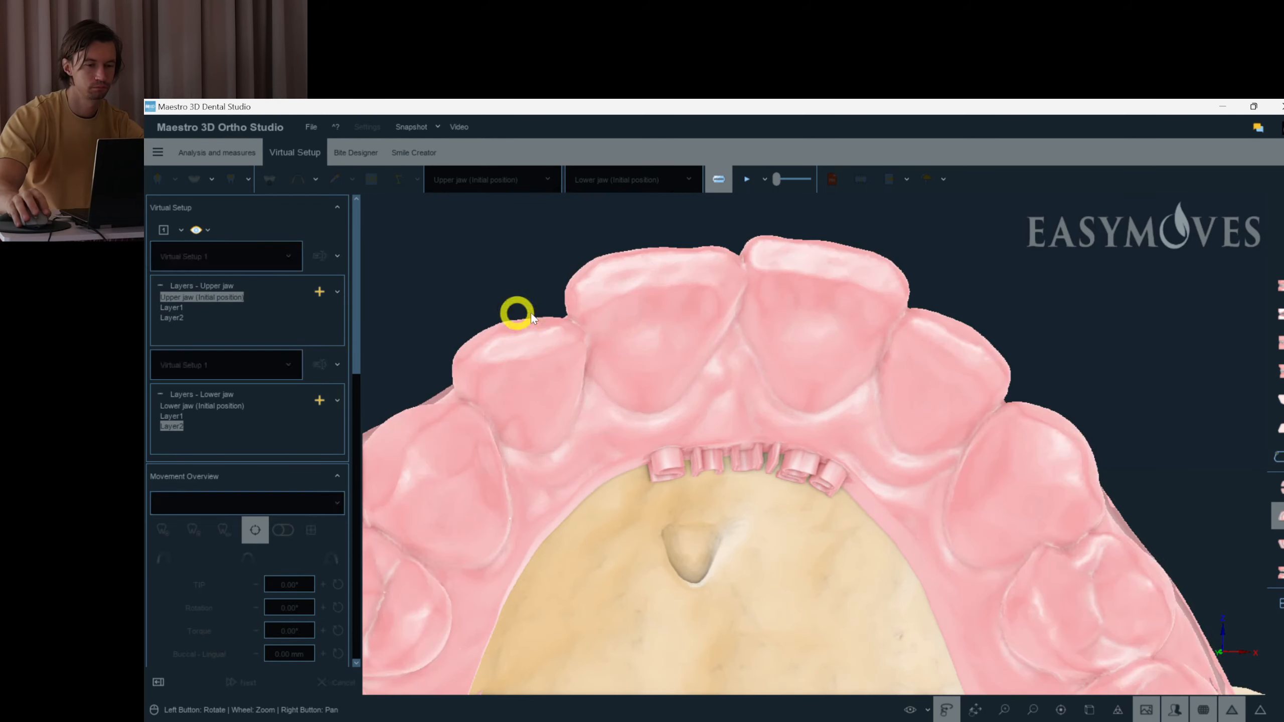
left_click(169, 318)
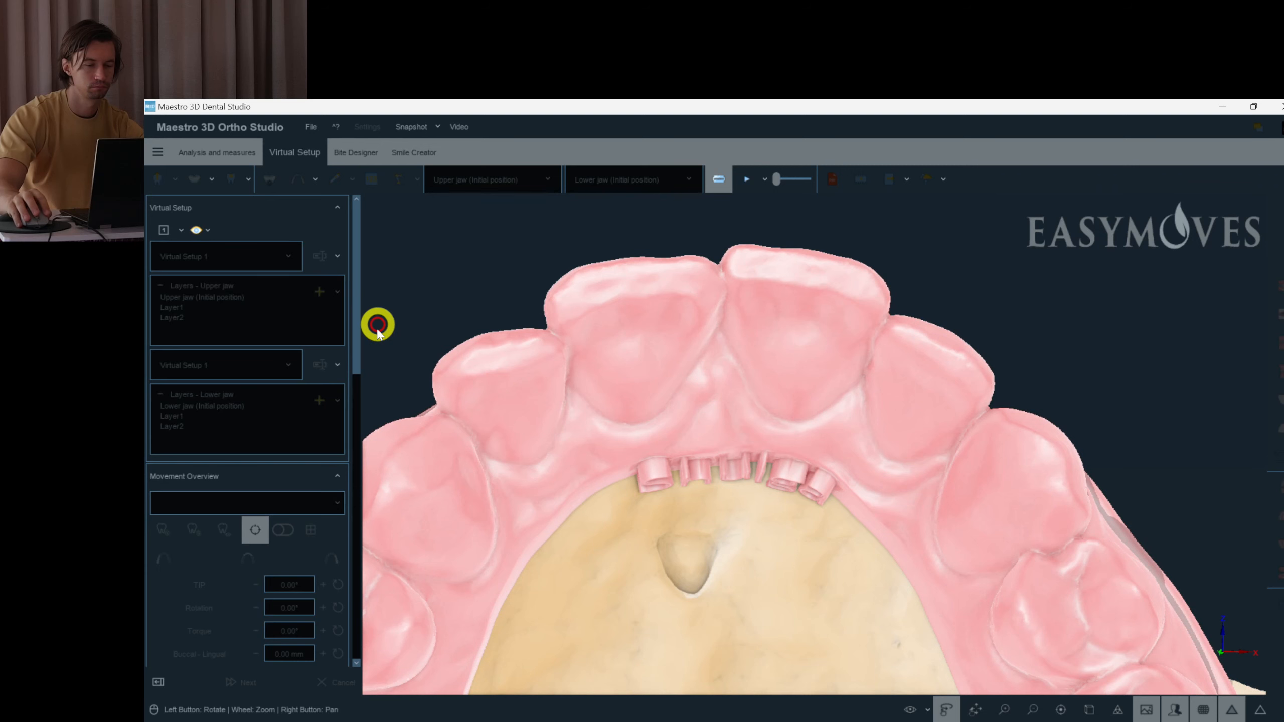
- Fine-tune the tip of upper teeth 11 and 13 from the occlusal side and clear the selection
left_click(658, 417)
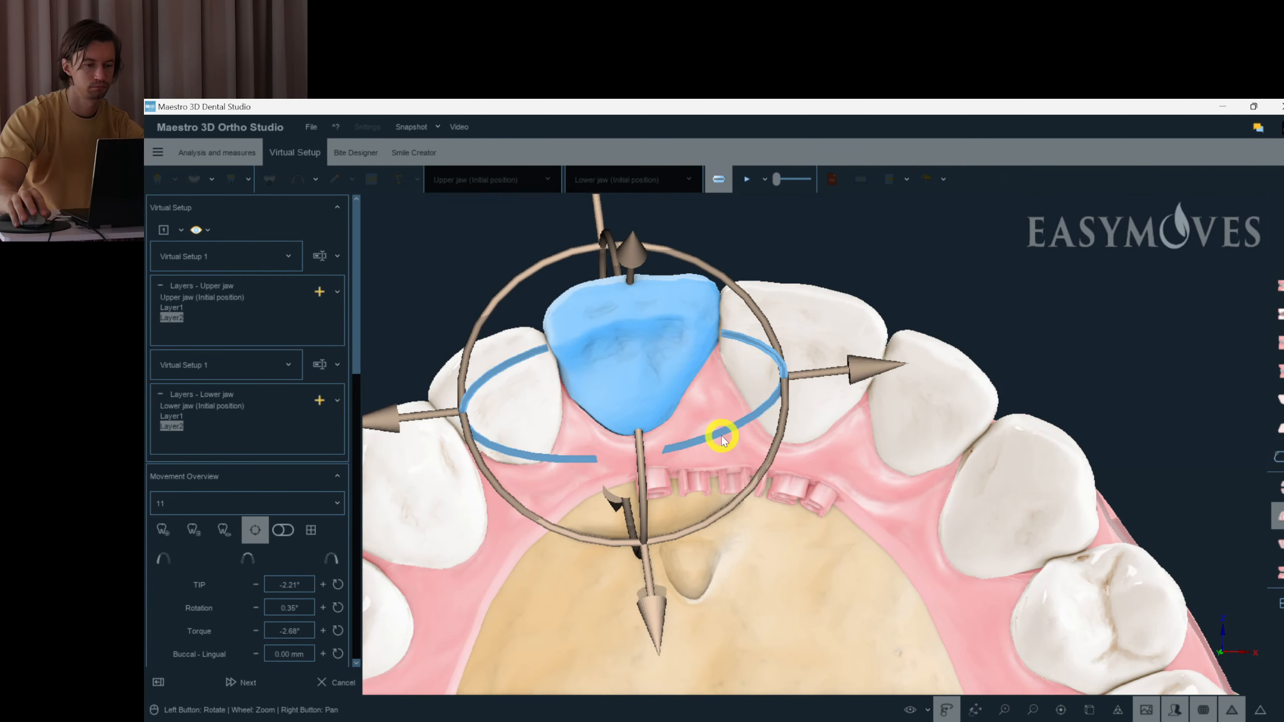
left_click_drag(749, 474, 571, 422)
scroll(765, 547, "down", 3)
left_click(571, 423)
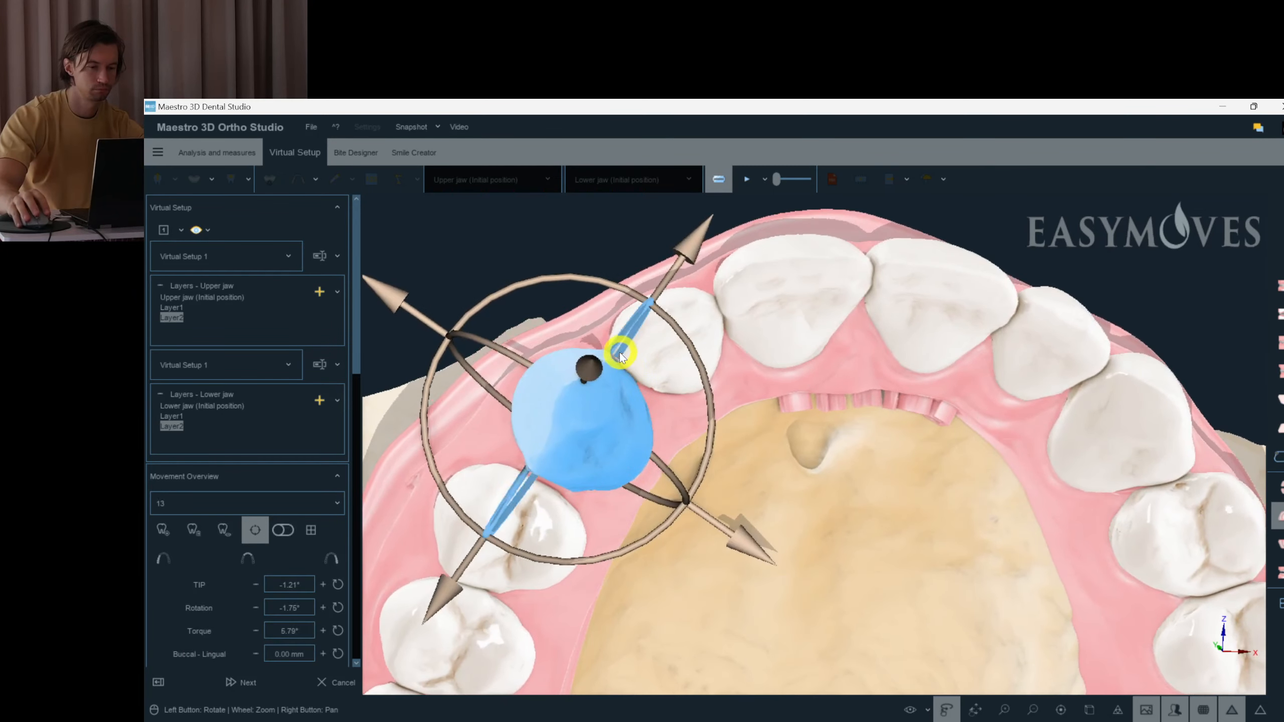
left_click_drag(817, 495, 717, 556)
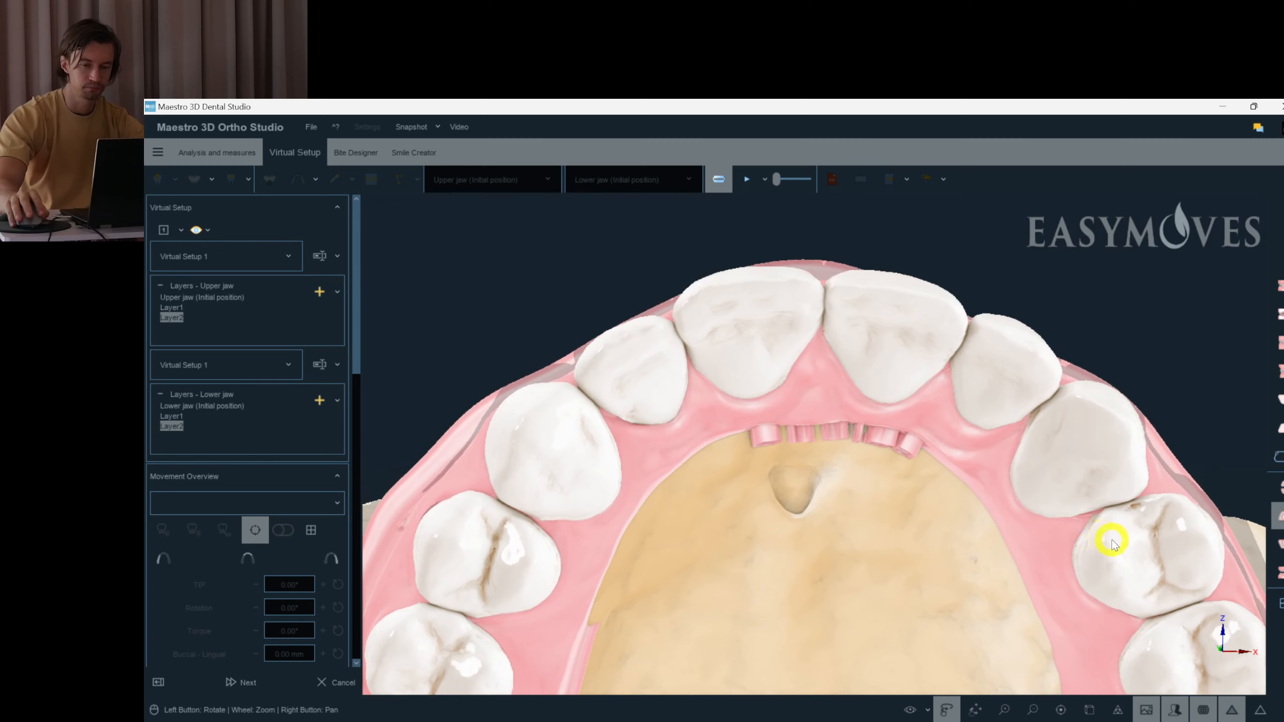
- Rotate upper tooth 24 to 3.80° in Layer1, return the upper jaw to Layer2 and select the tooth there
left_click(1108, 534)
right_click(920, 539)
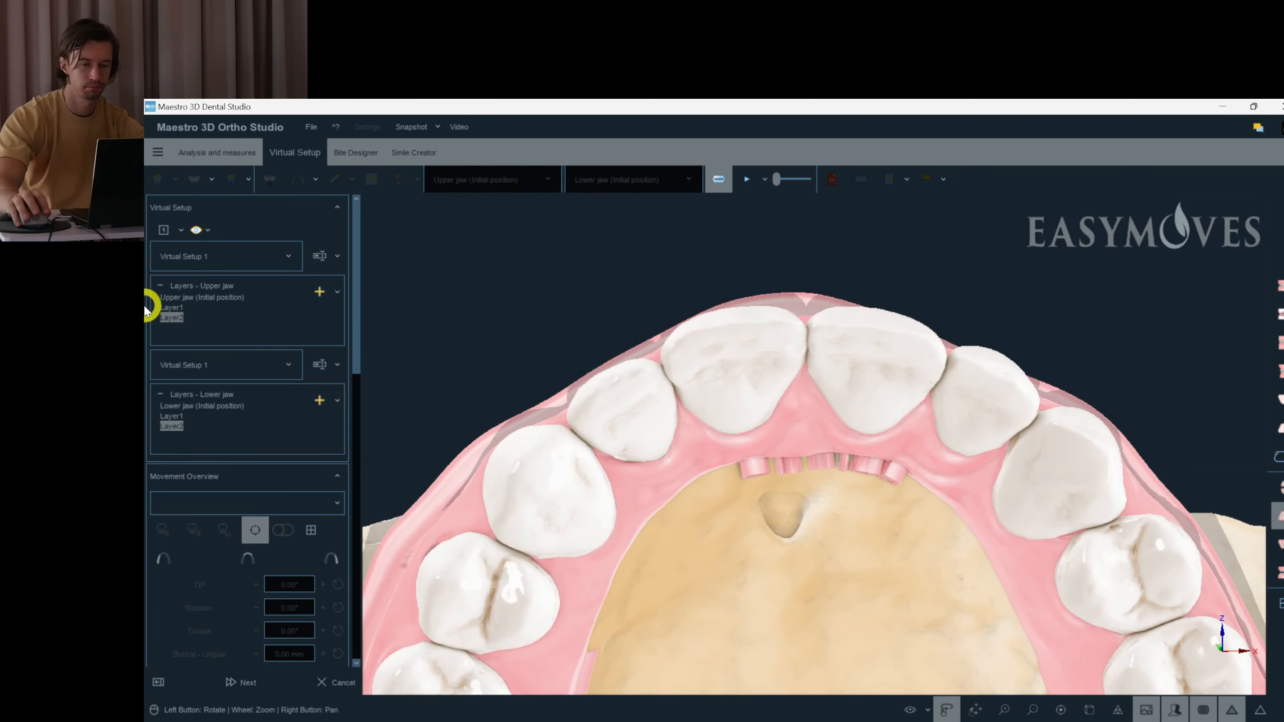
left_click(1140, 566)
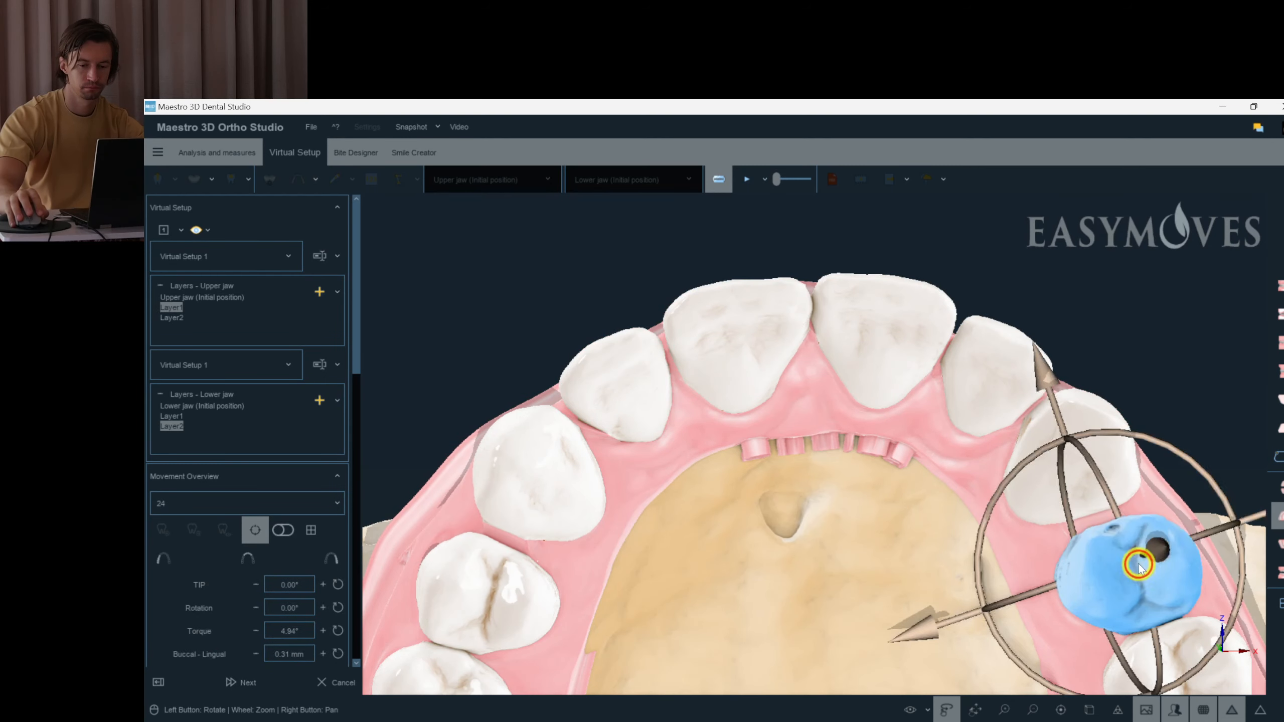
left_click_drag(1242, 574, 1245, 565)
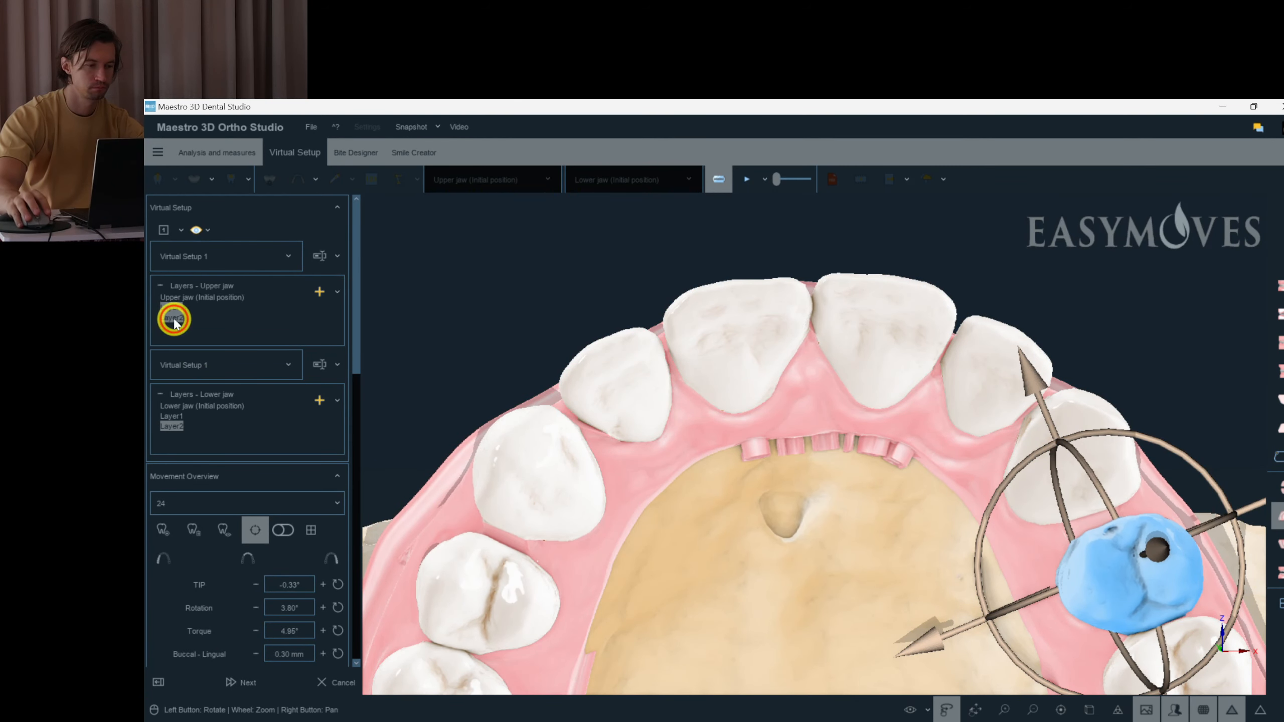
left_click(1126, 586)
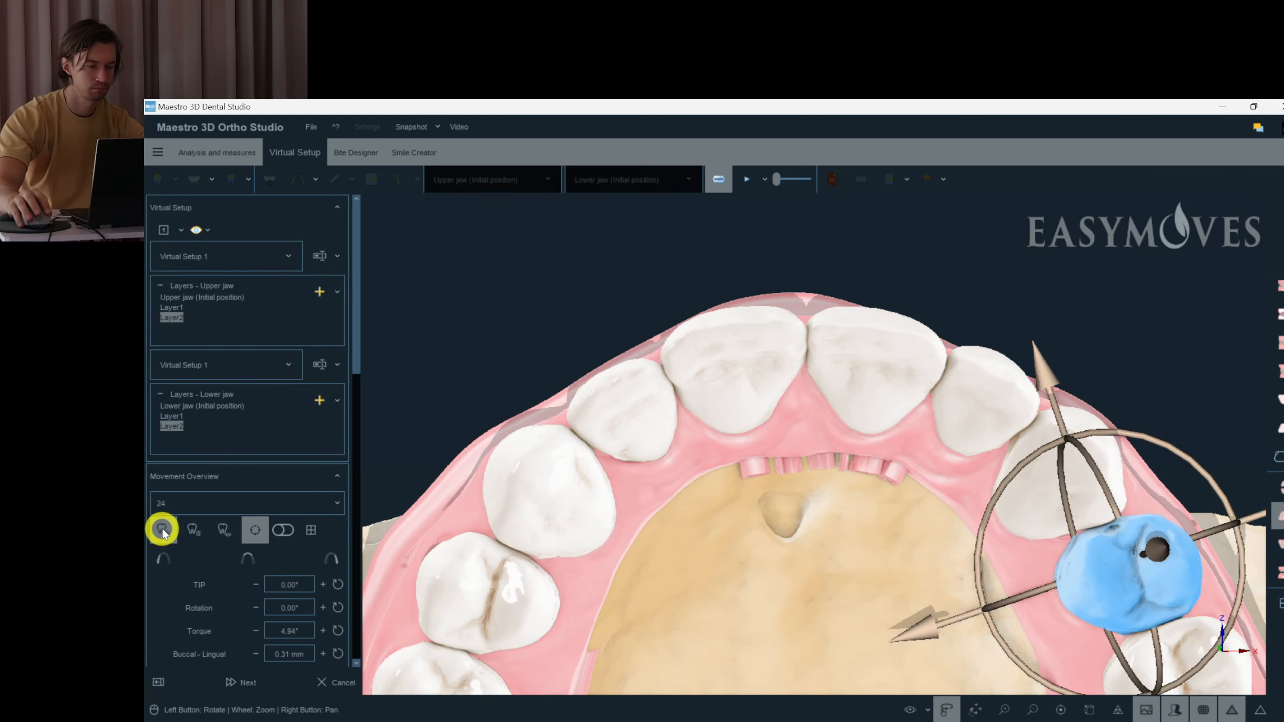
- Compare the upper front teeth in Layer2 with their initial position in a frontal view of both jaws
left_click(708, 405)
left_click_drag(617, 400, 703, 435)
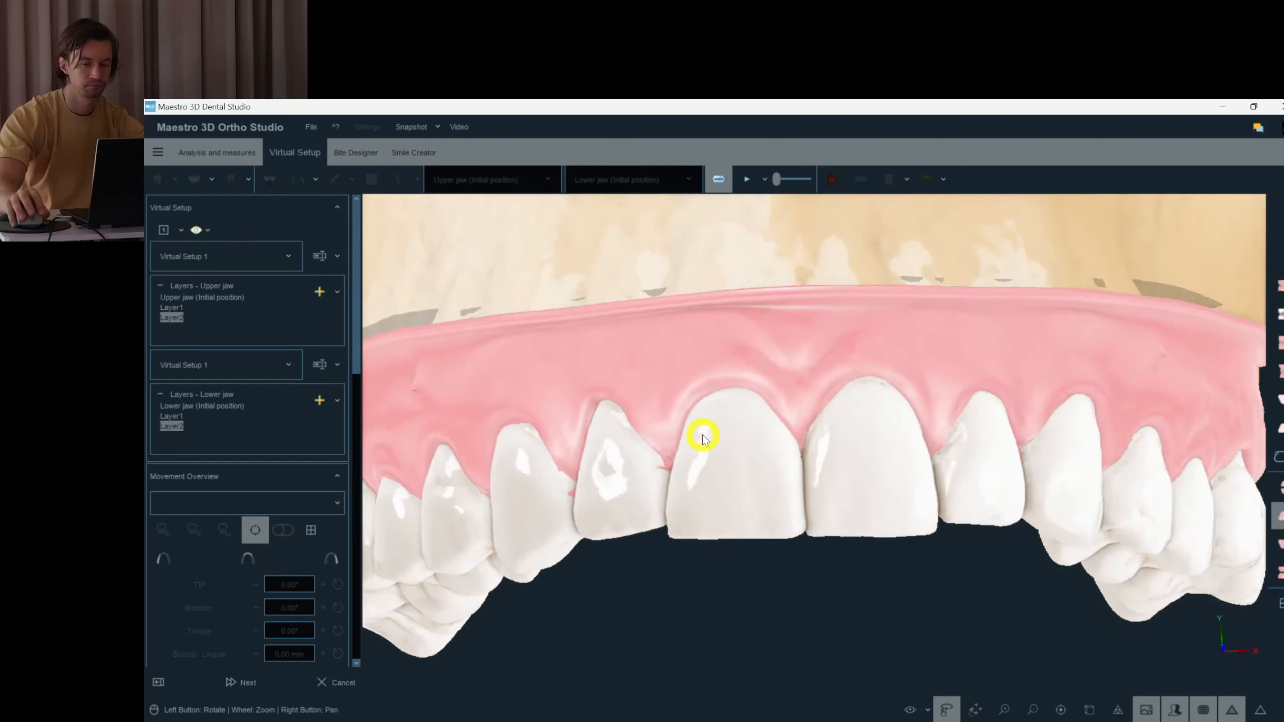
left_click(1279, 570)
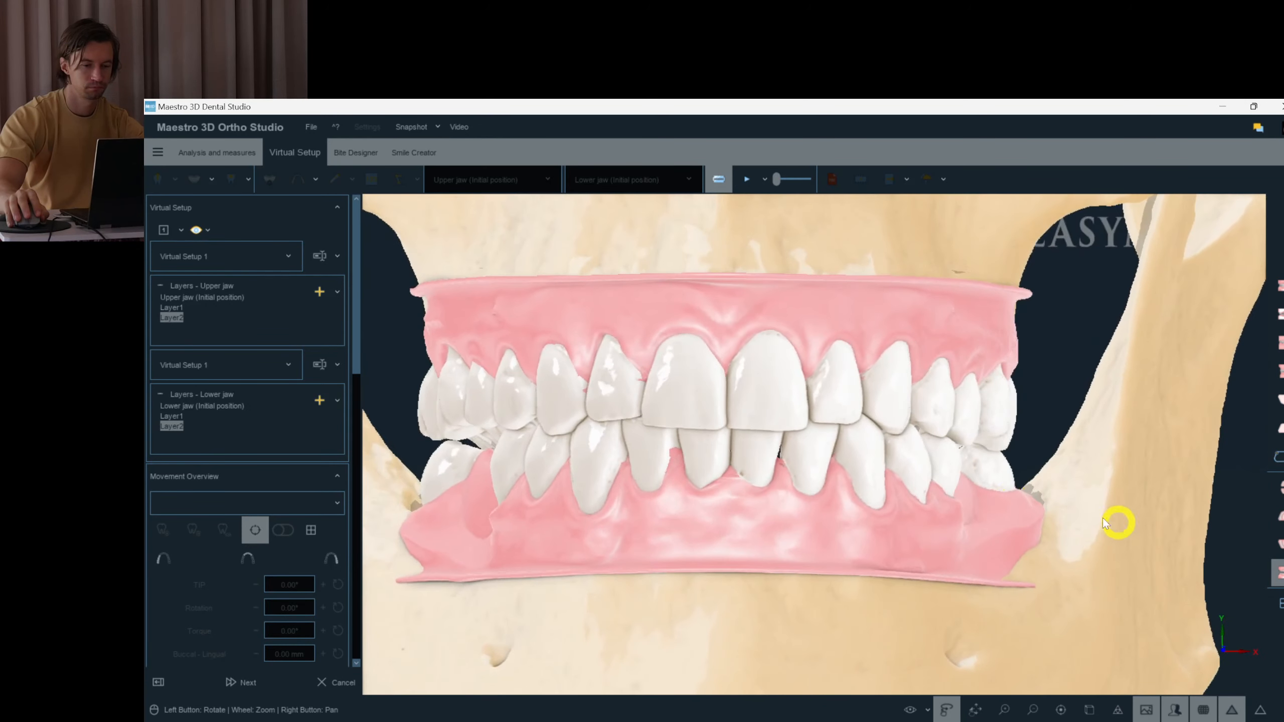
left_click(194, 298)
left_click(194, 298)
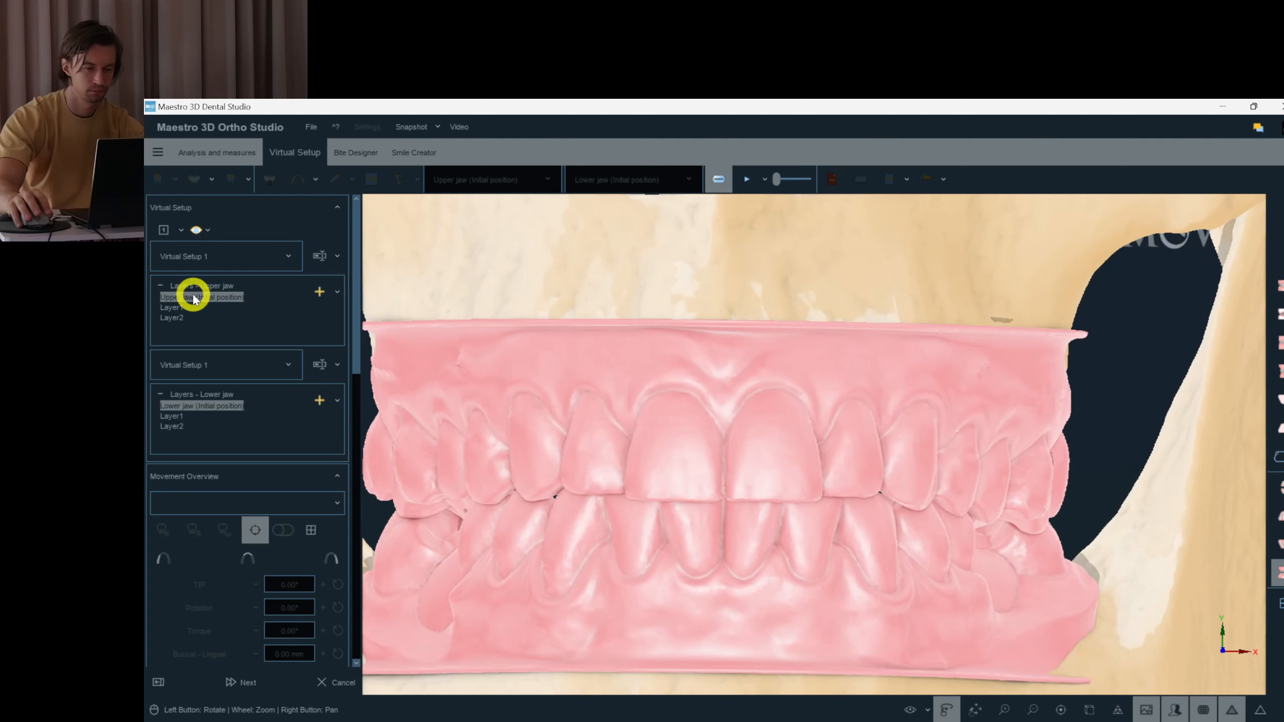
left_click(180, 318)
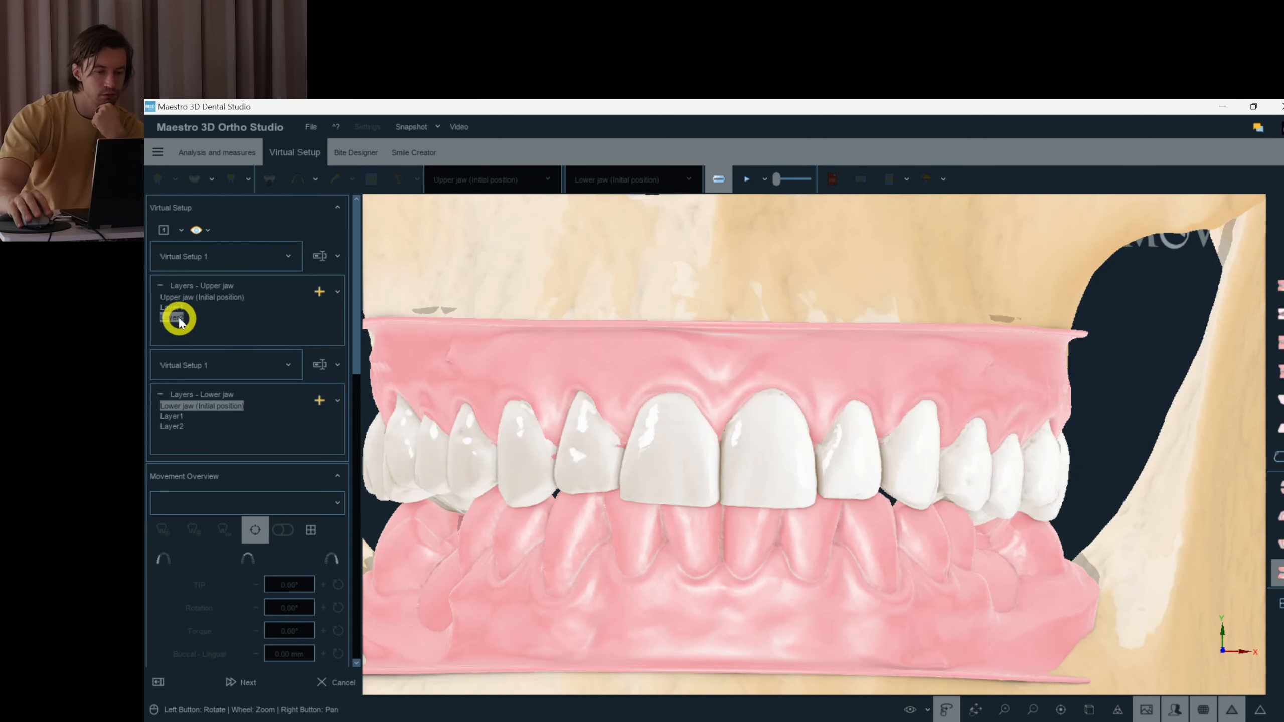
- Show only the upper jaw from the occlusal side and fine-tune the tip of central incisors 21 and 11
left_click_drag(651, 462, 1279, 516)
left_click_drag(769, 447, 927, 409)
left_click(927, 409)
left_click(812, 387)
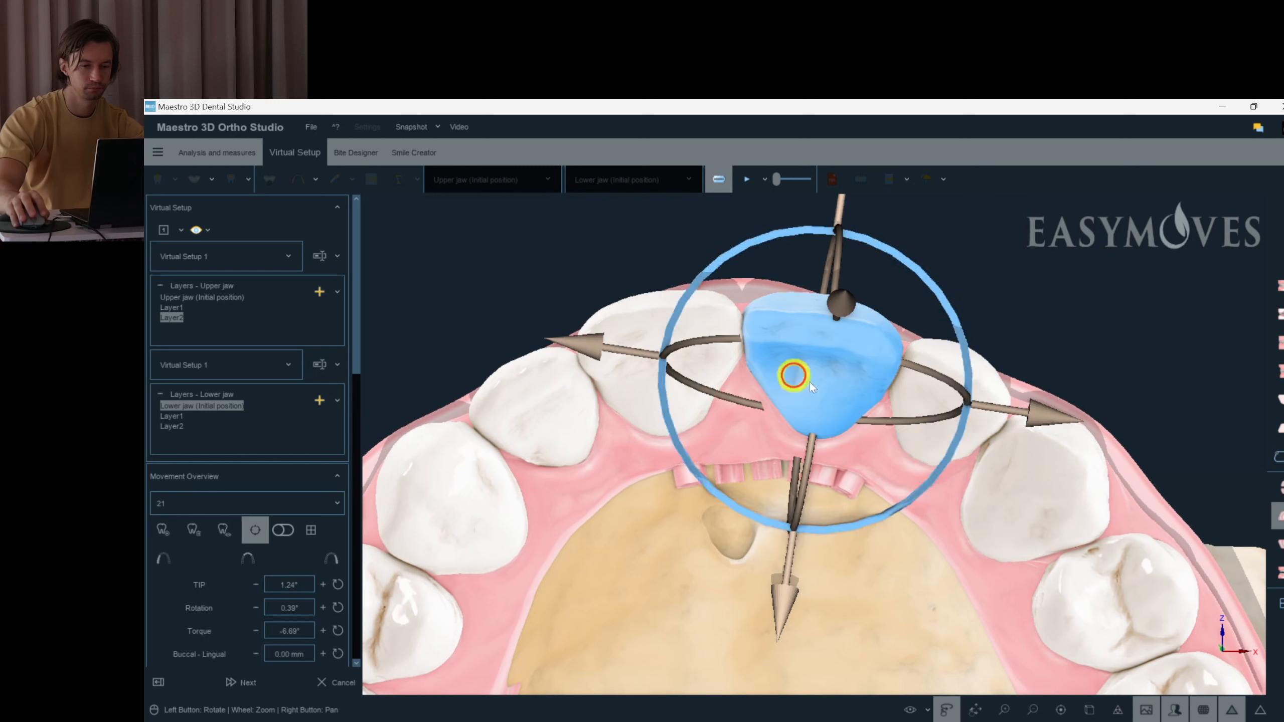
left_click(646, 384)
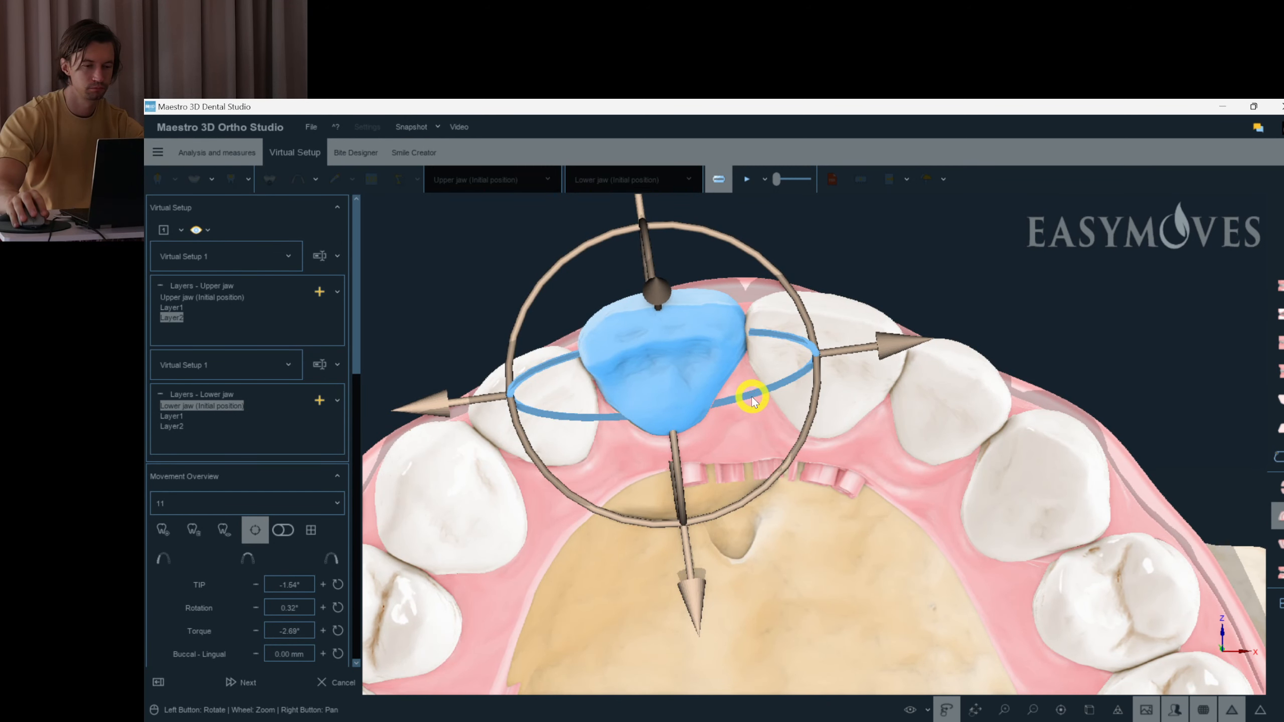
left_click(758, 523)
- Return the lower jaw to Layer2 and fine-tune the tip of upper teeth 11 and 21 with both jaws shown
left_click_drag(754, 523, 1281, 572)
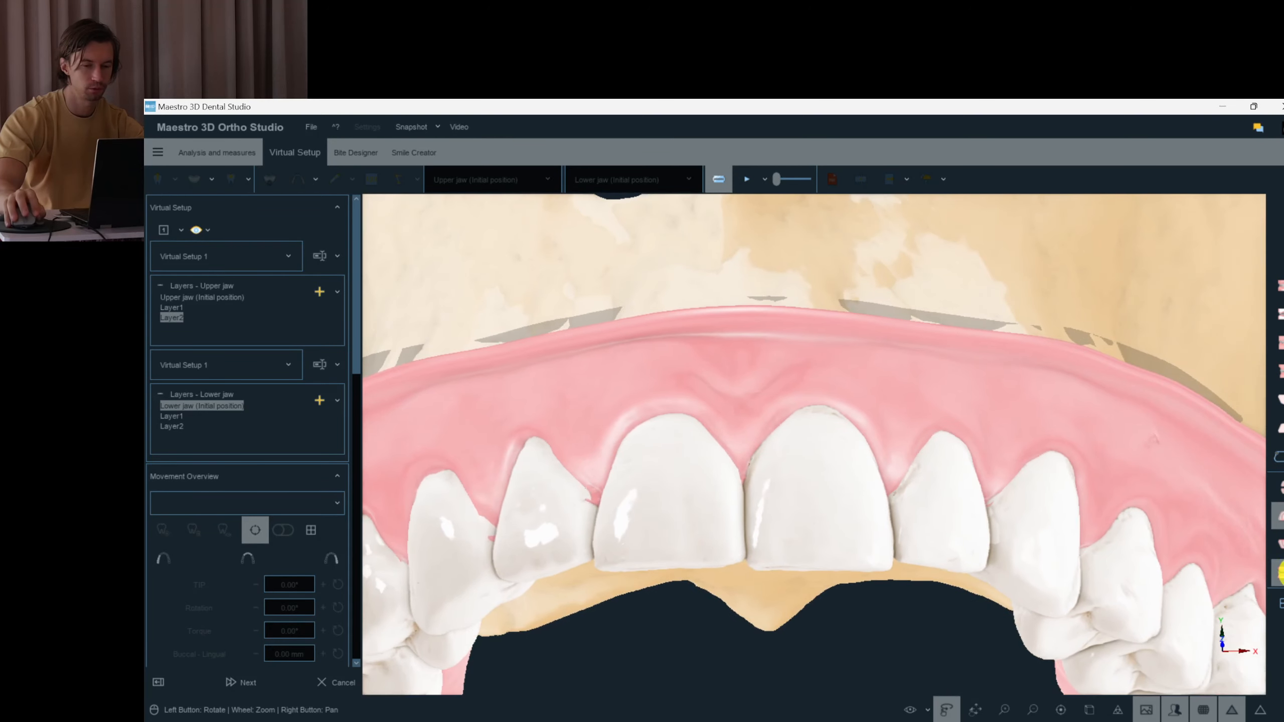
left_click(1283, 576)
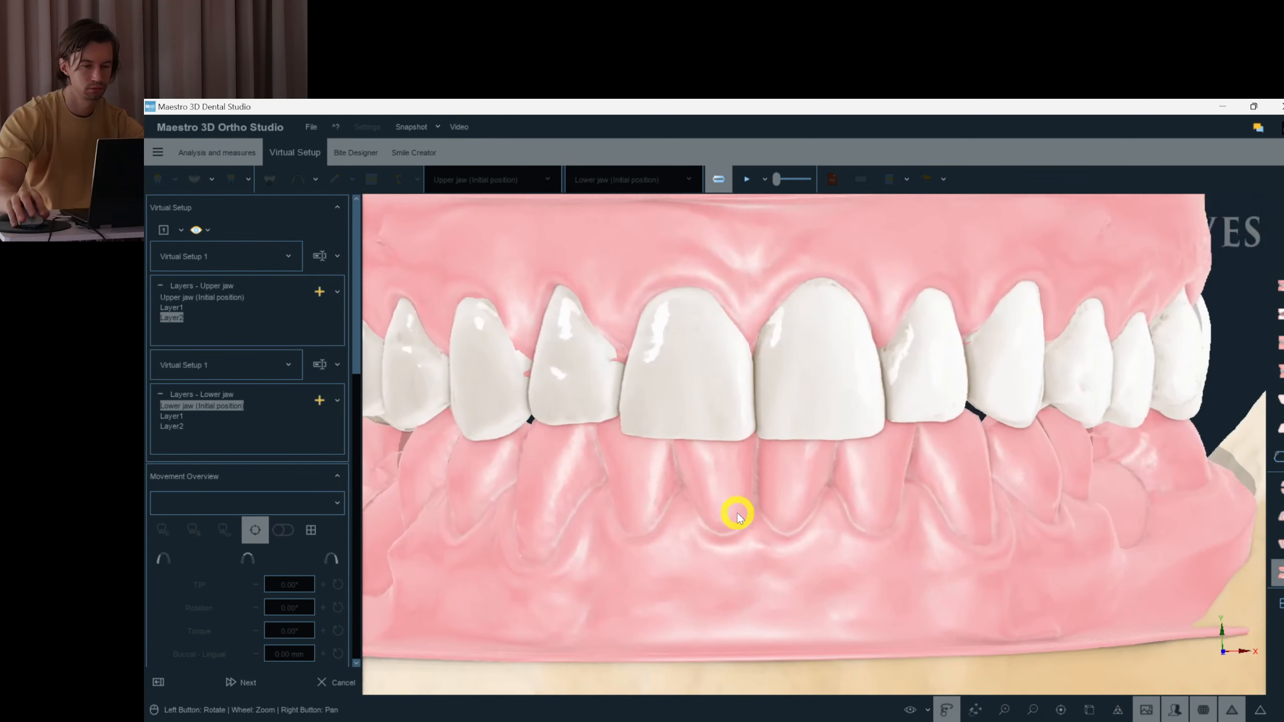
left_click(172, 427)
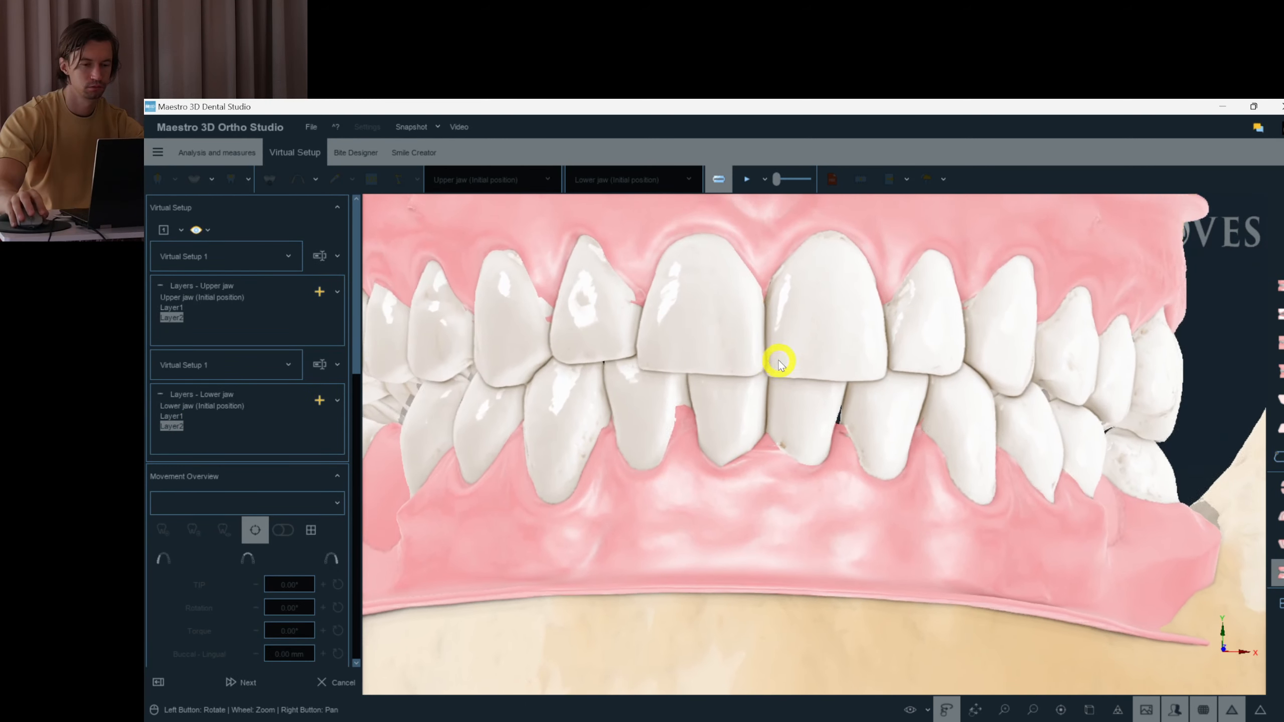
left_click(723, 339)
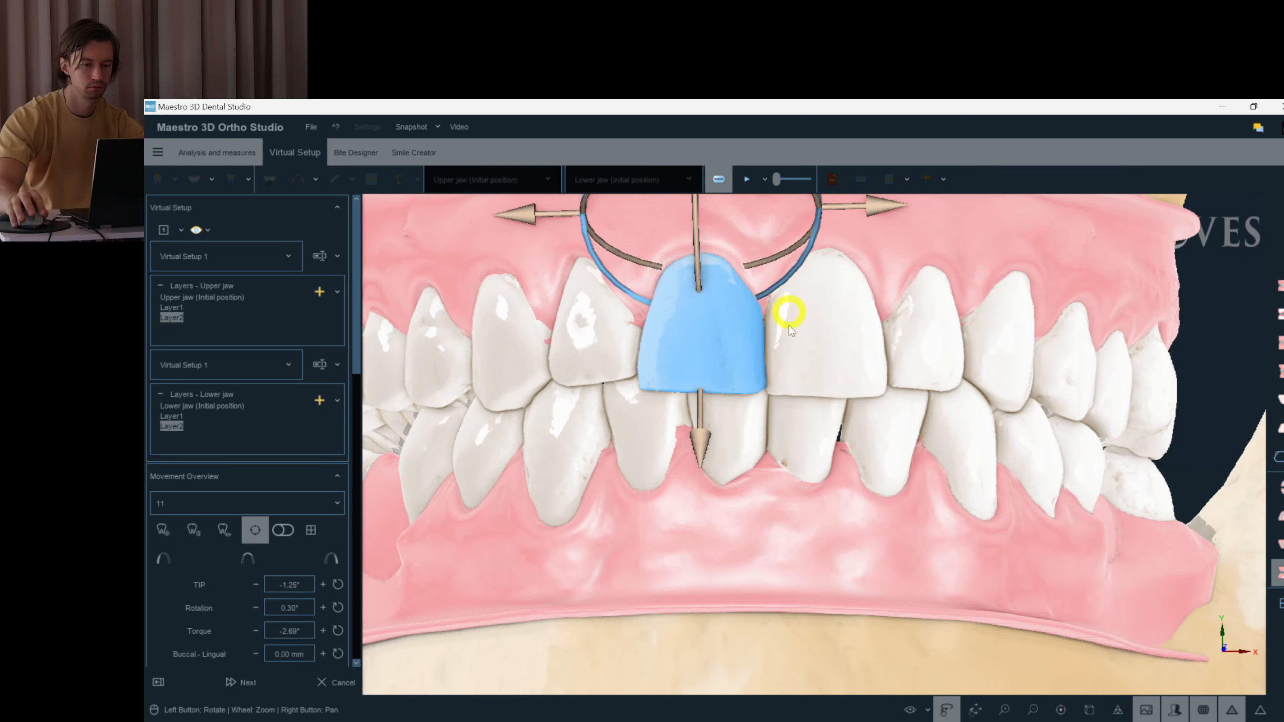
left_click(791, 328)
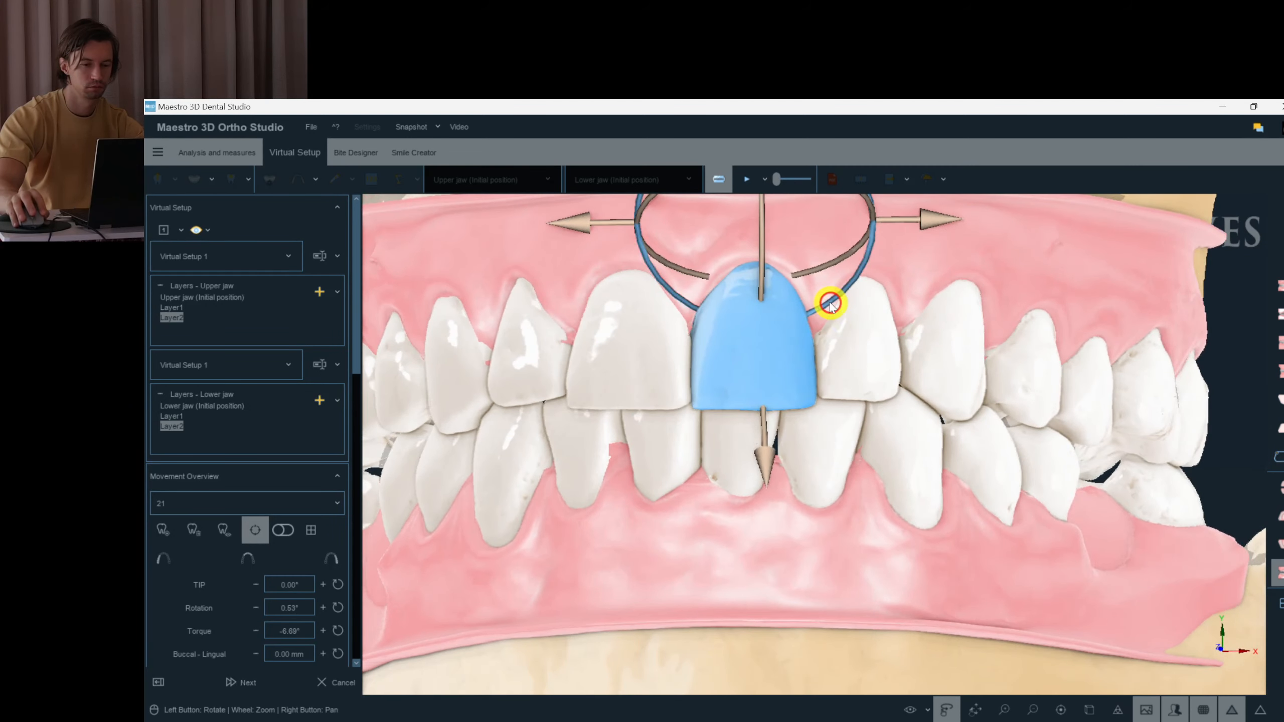
right_click_drag(863, 501, 845, 529)
left_click_drag(764, 562, 810, 566)
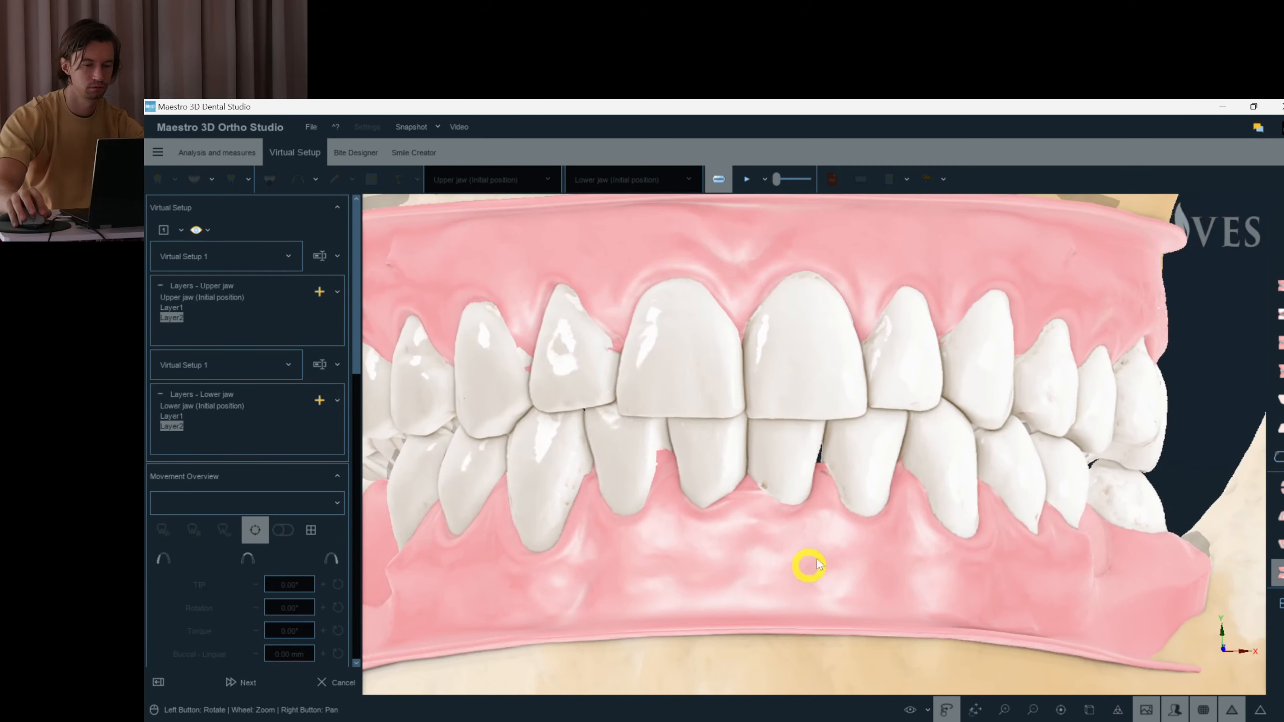
- Fine-tune the orientation of upper tooth 22 and lower tooth 33 from the patient's left side and clear the selection
left_click_drag(951, 429, 780, 404)
left_click(780, 403)
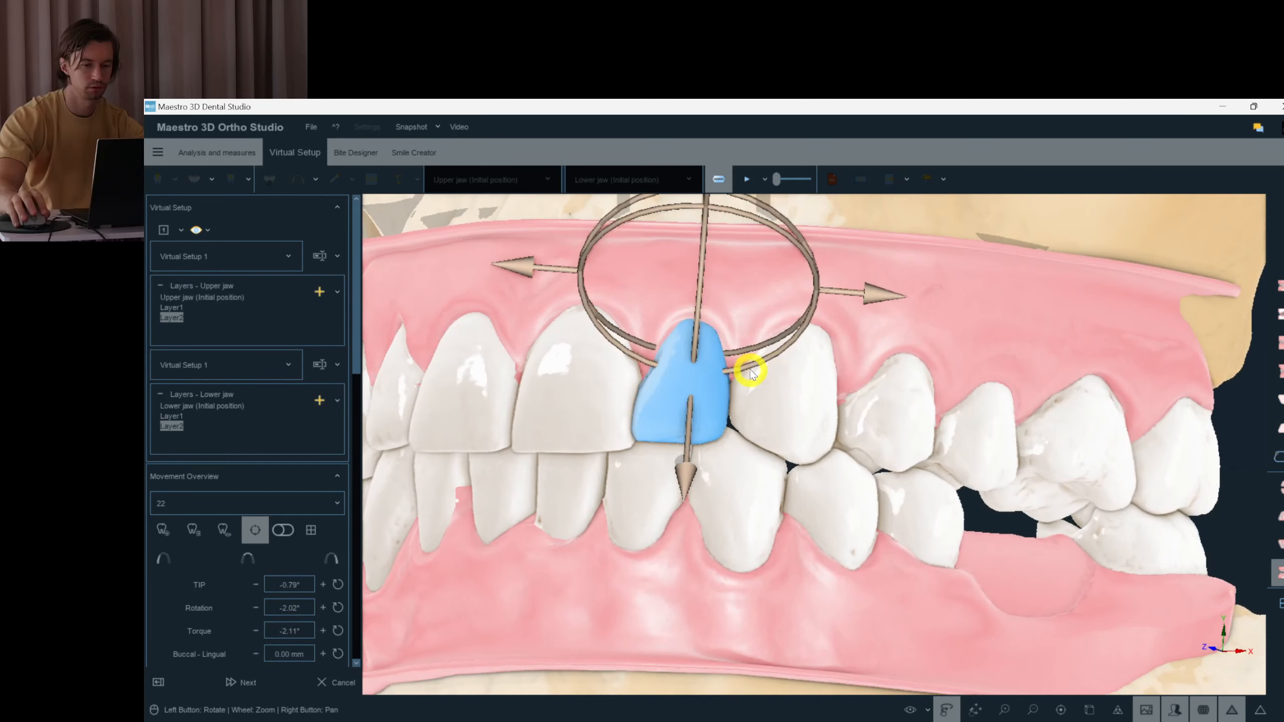
left_click(732, 558)
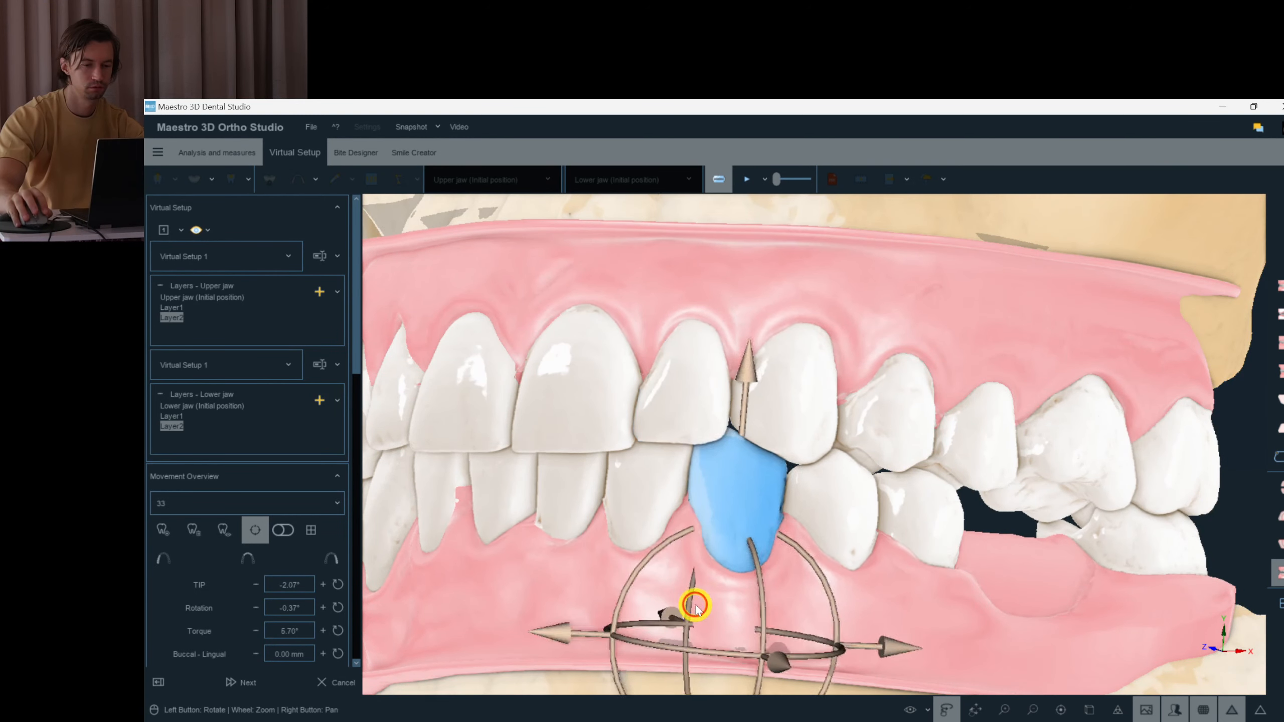
left_click_drag(694, 606, 709, 608)
right_click_drag(709, 608, 714, 608)
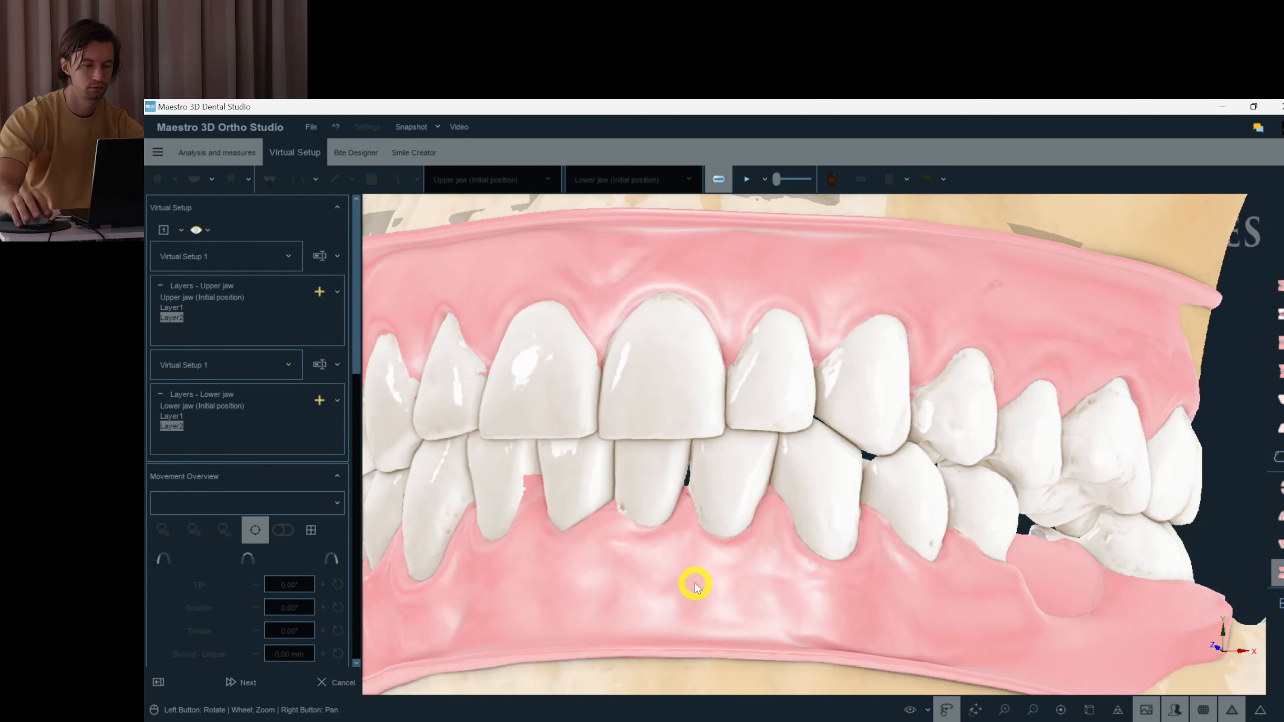
- Examine the front teeth from slightly below, switching between the lower jaw, the upper jaw and both jaws together
right_click(680, 370)
left_click_drag(624, 602, 713, 541)
right_click(713, 540)
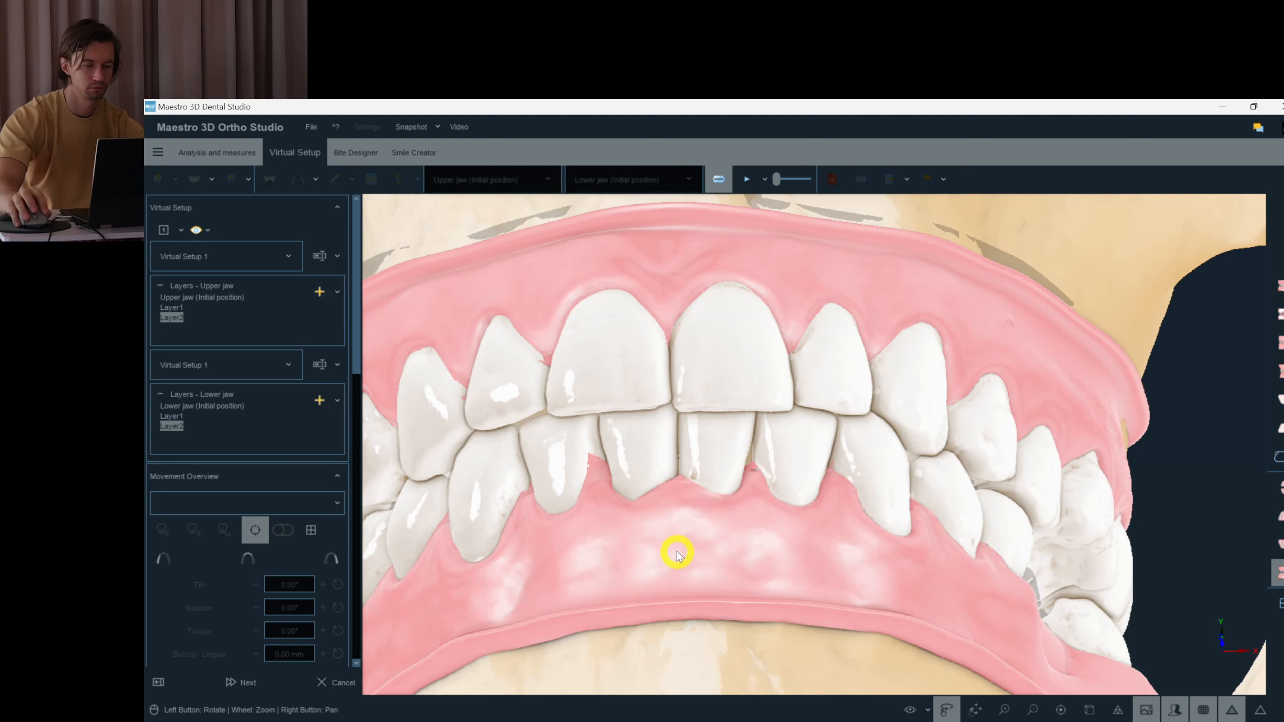
left_click(1281, 510)
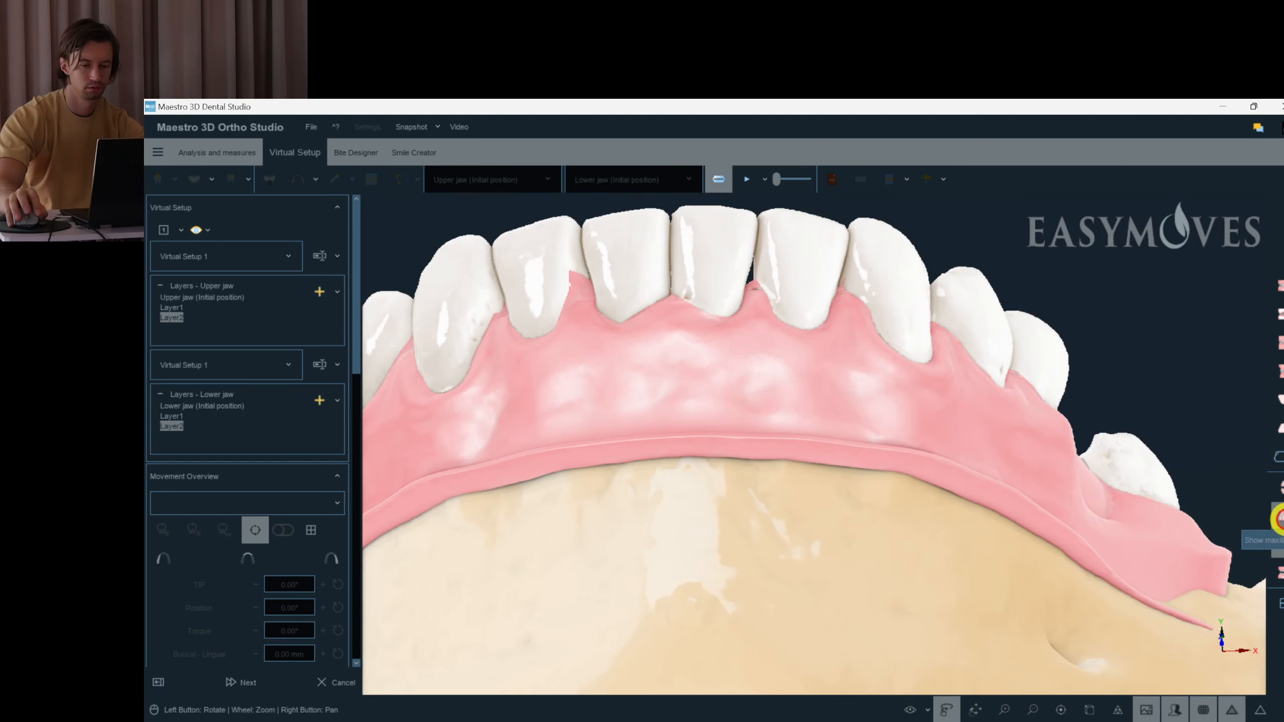
left_click(1280, 519)
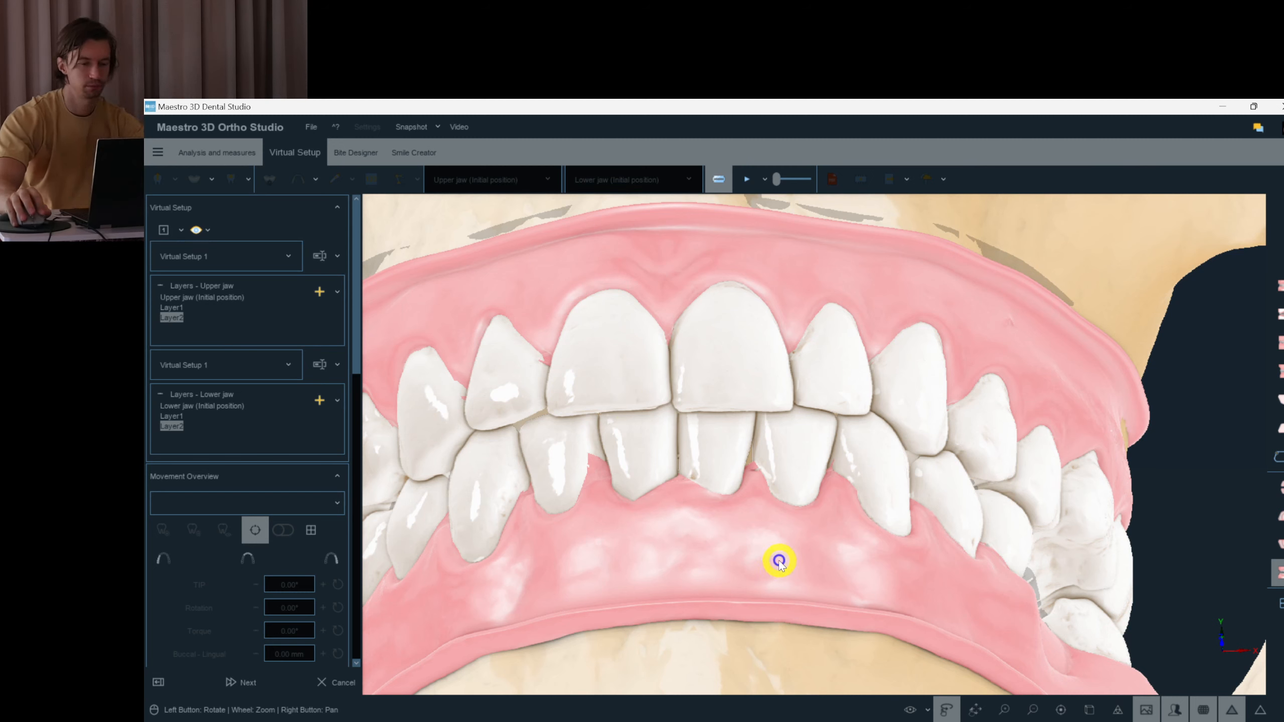
left_click(1279, 568)
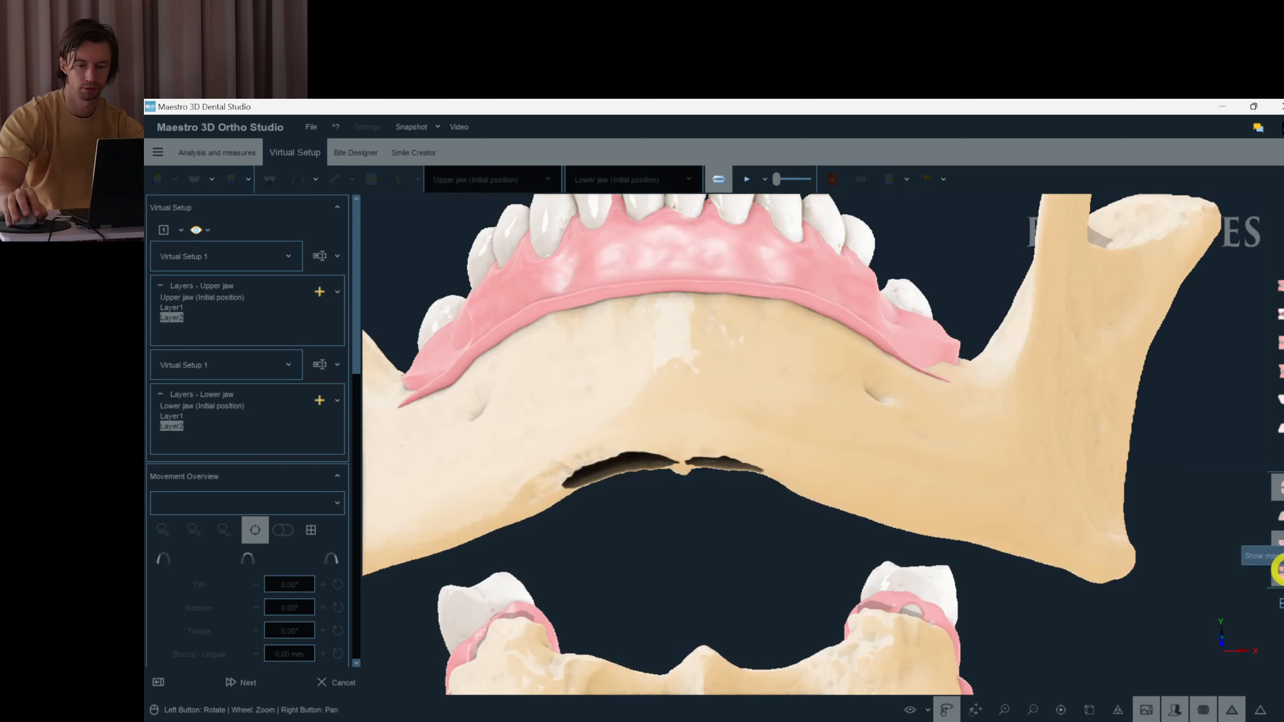
left_click(1281, 546)
left_click(1280, 519)
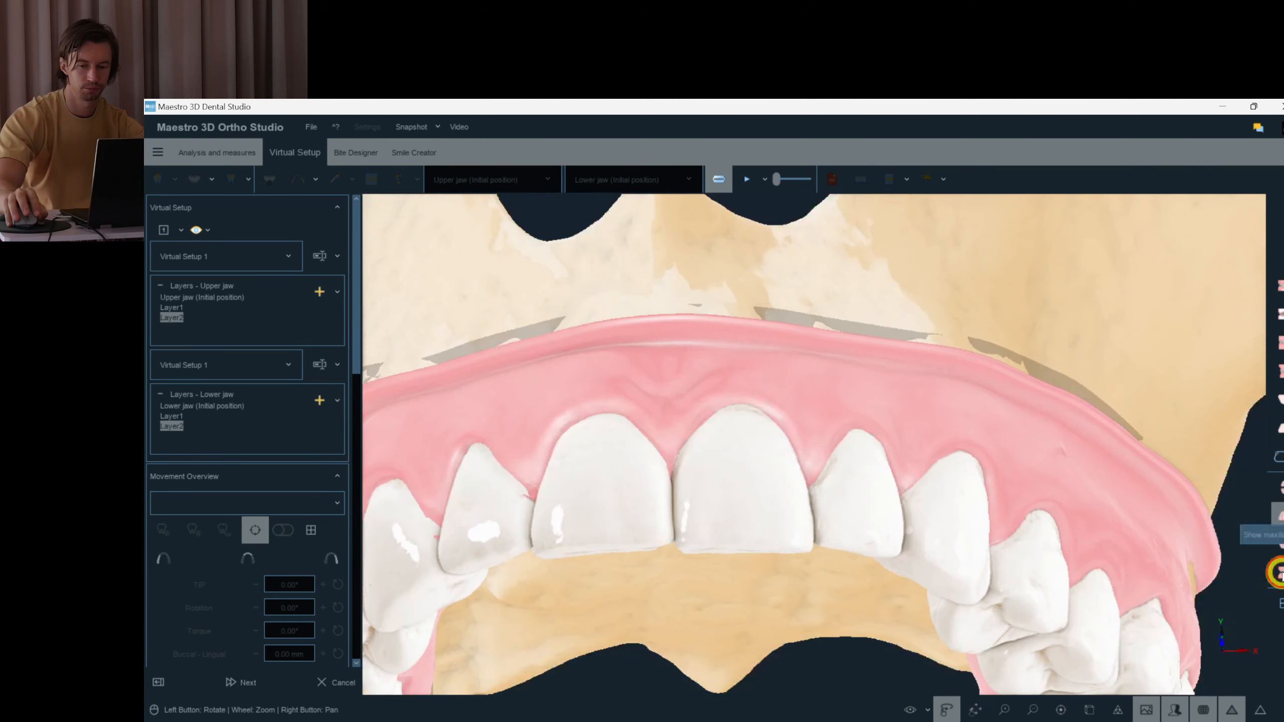
left_click(1282, 575)
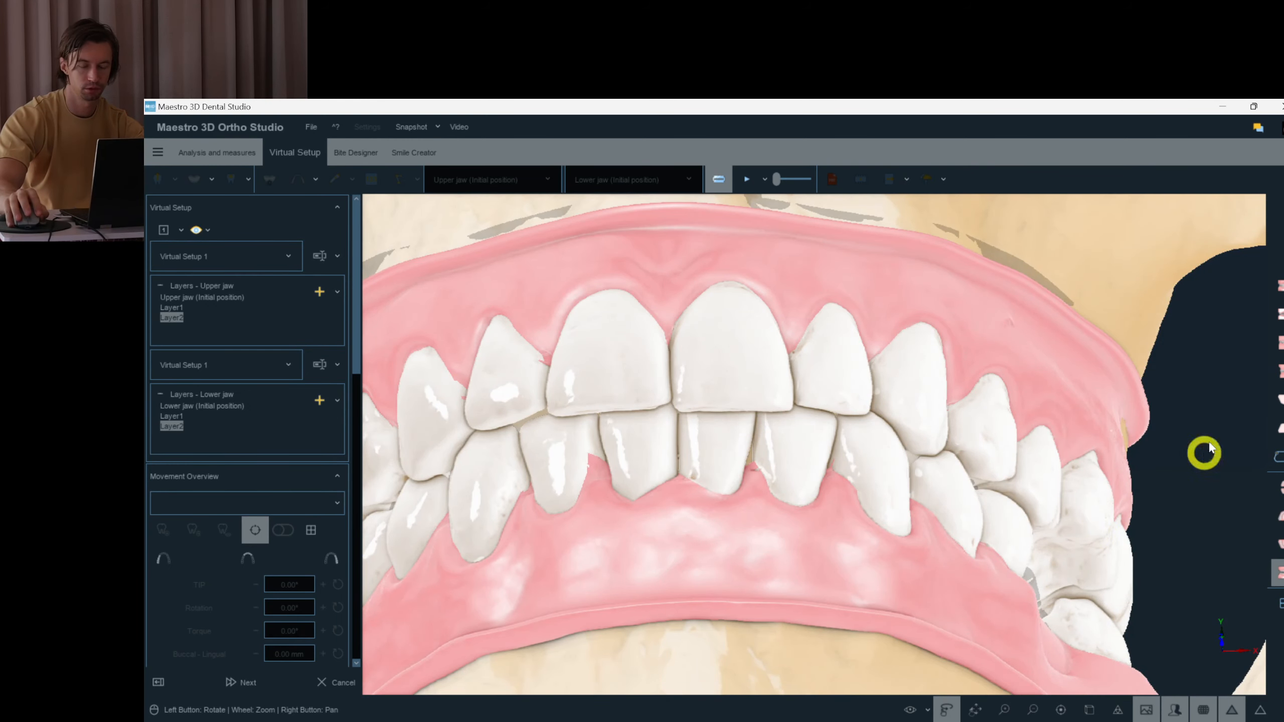
- Set the frontal view, fine-tune the tip of upper tooth 21 and deselect it
left_click(1279, 286)
left_click(1184, 379)
left_click(822, 430)
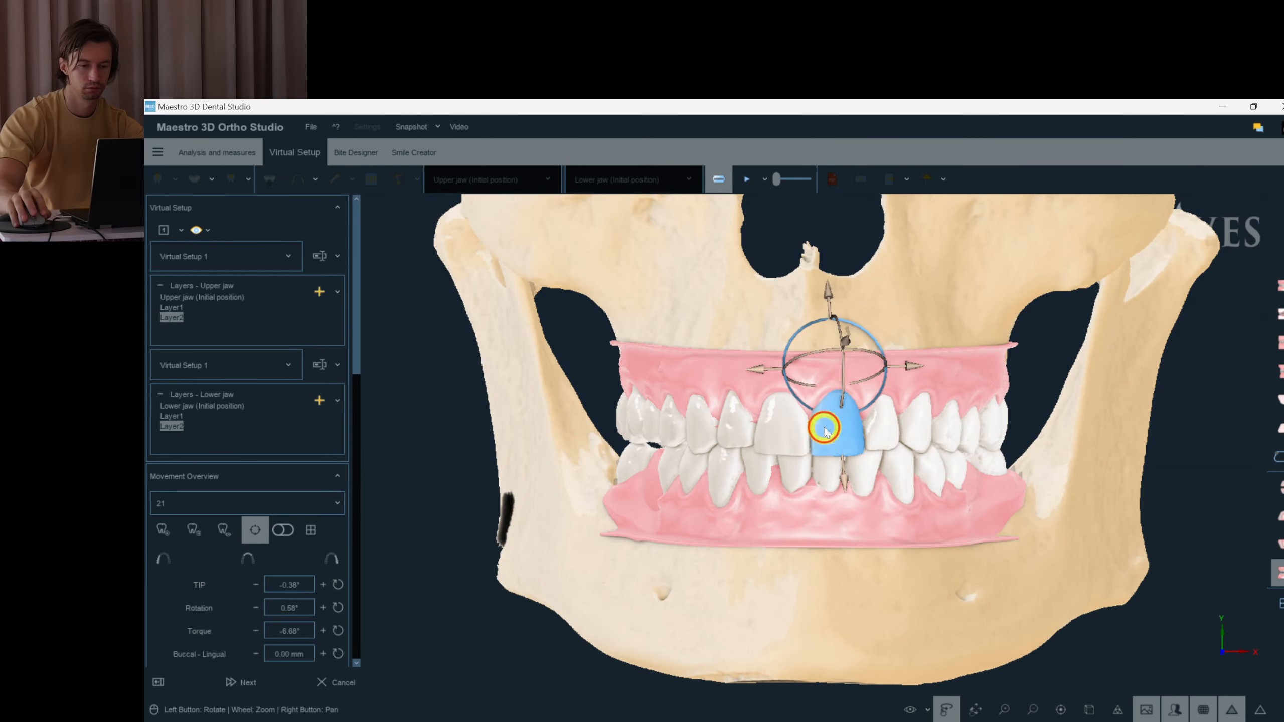
right_click(840, 423)
- Show only the lower jaw from the occlusal side, fine-tune the orientation of lower tooth 41 and clear the selection
left_click_drag(842, 422, 1015, 345)
scroll(861, 541, "up", 2)
scroll(860, 541, "up", 3)
left_click(1015, 344)
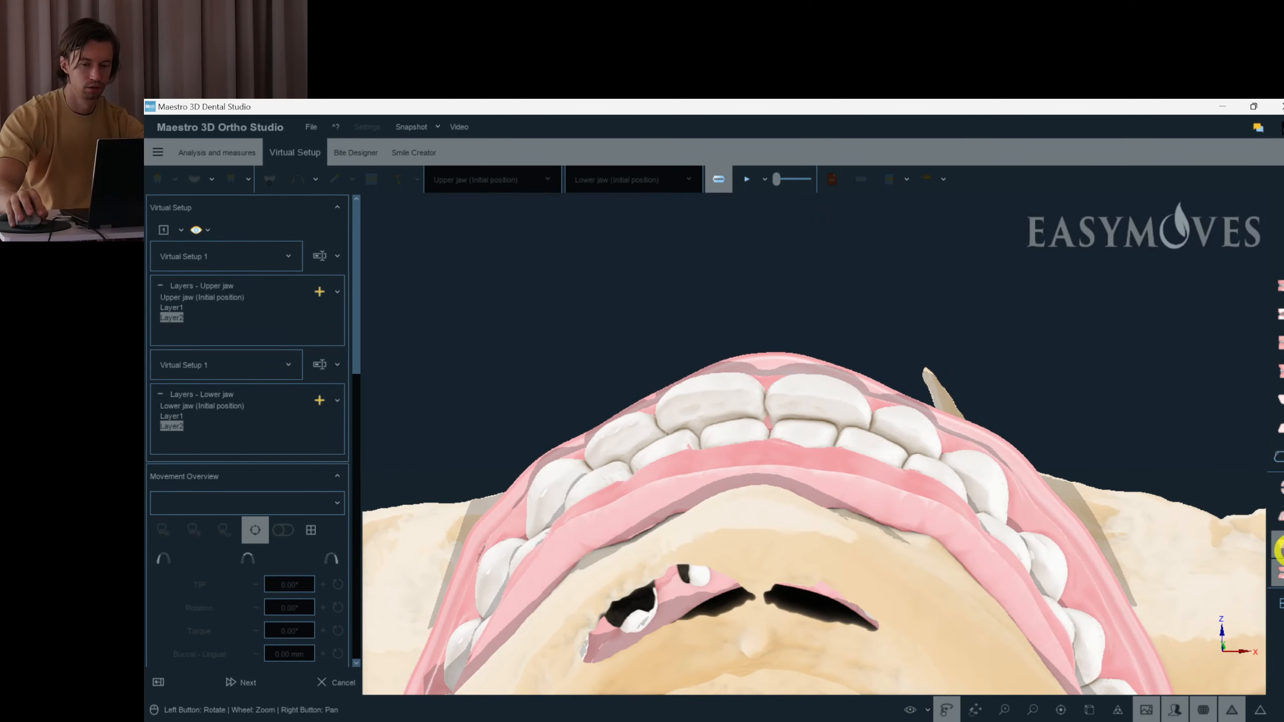
left_click_drag(1279, 545, 963, 563)
scroll(963, 563, "up", 4)
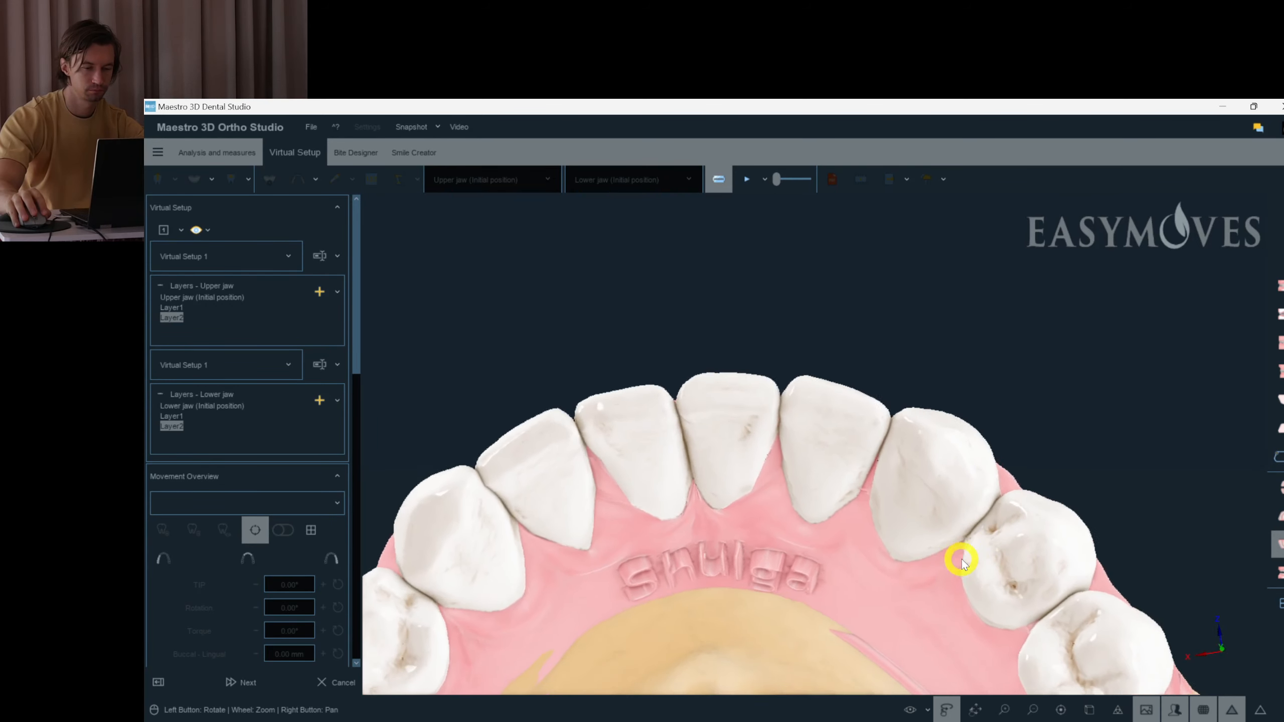
left_click(806, 430)
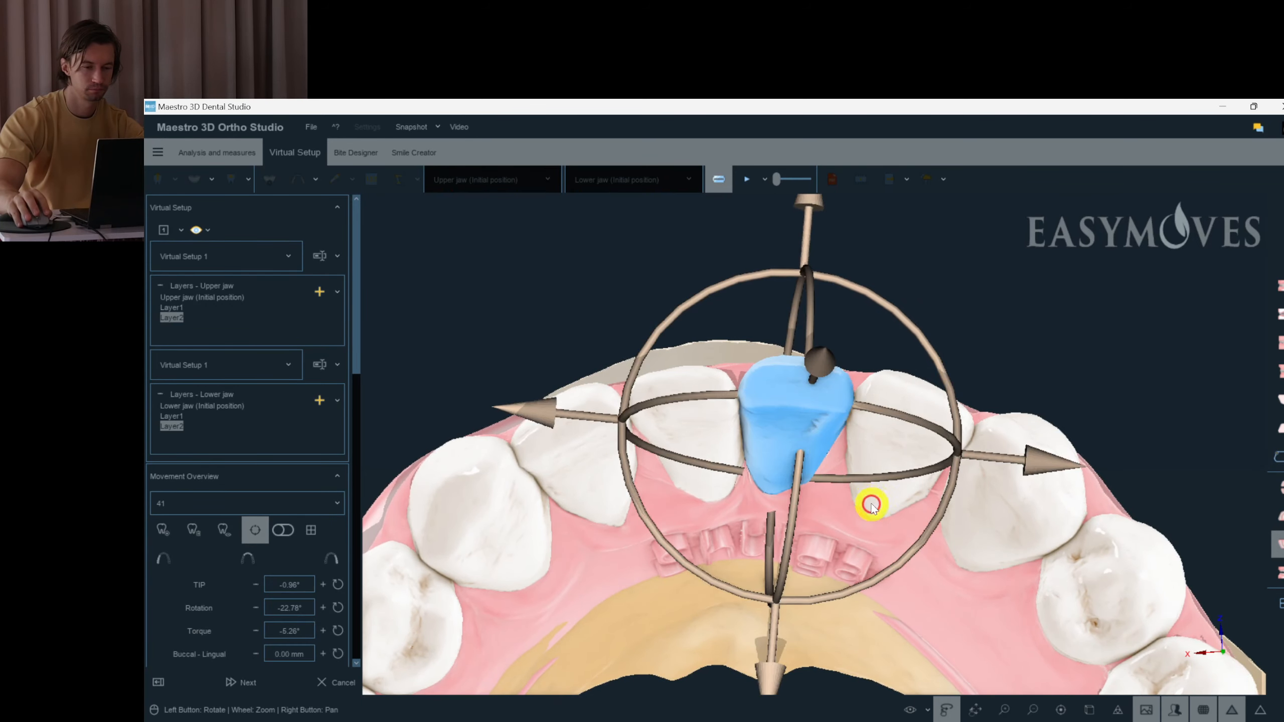
left_click(898, 422)
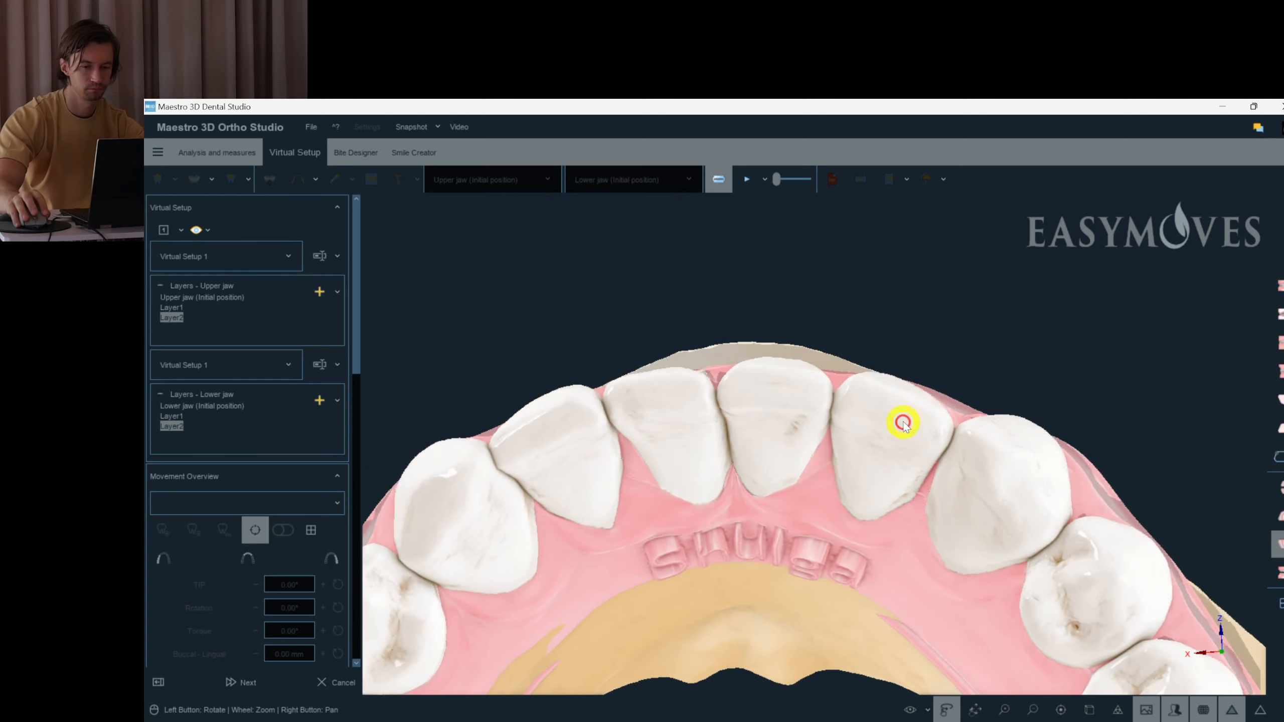
- Compare the lower jaw's initial position with Layer2 from the occlusal side
left_click(1032, 372)
left_click(184, 414)
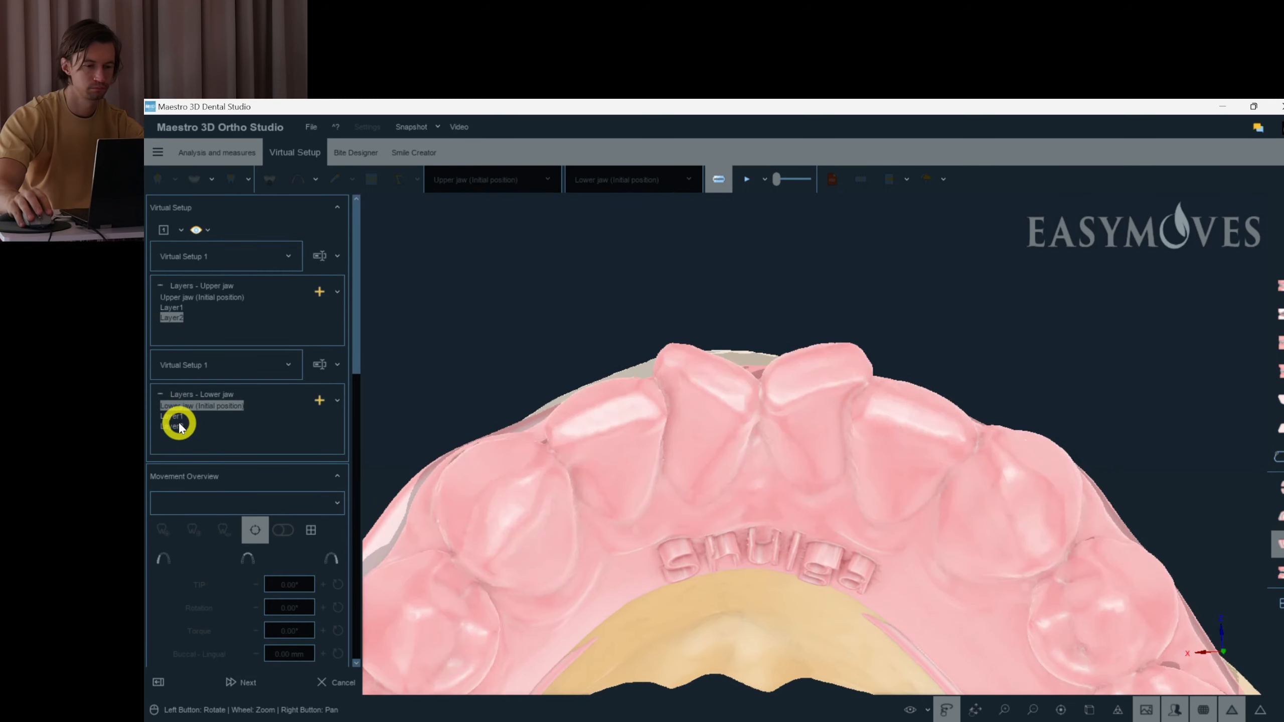
left_click(177, 425)
left_click(176, 426)
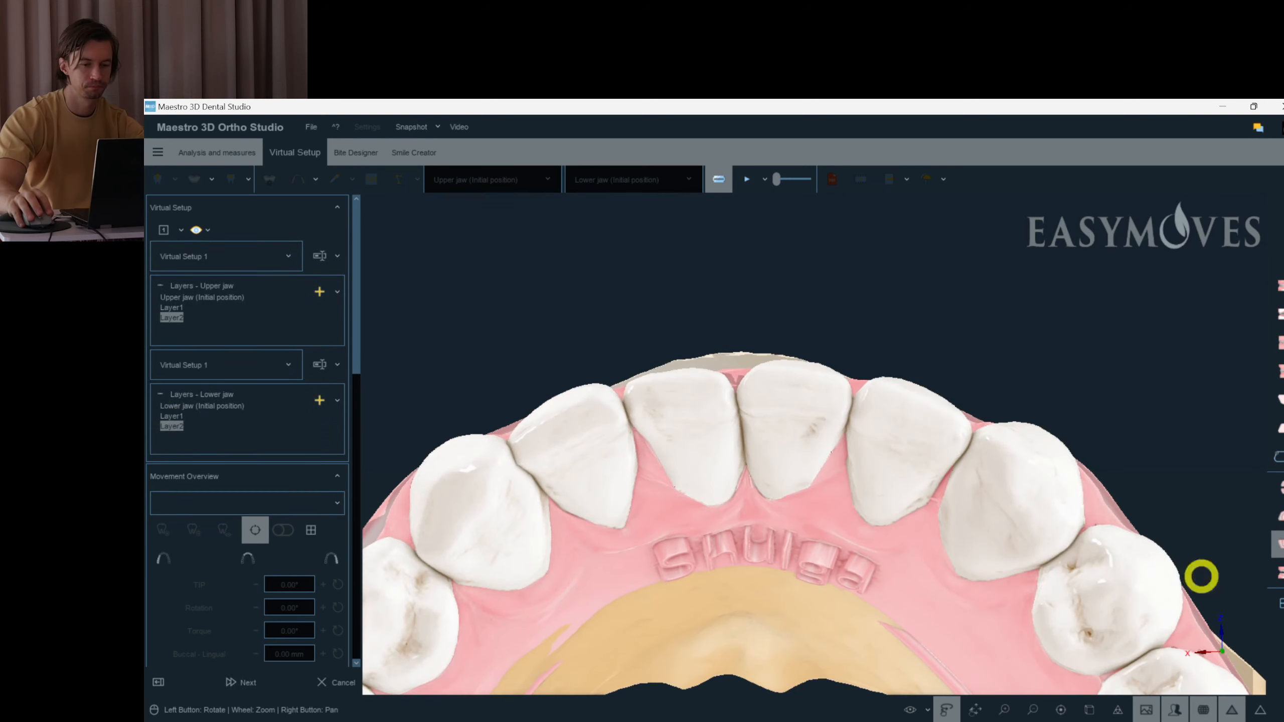
- Show both jaws together and place an attach2 attachment on the buccal surface of upper tooth 17
left_click_drag(1025, 436, 968, 427)
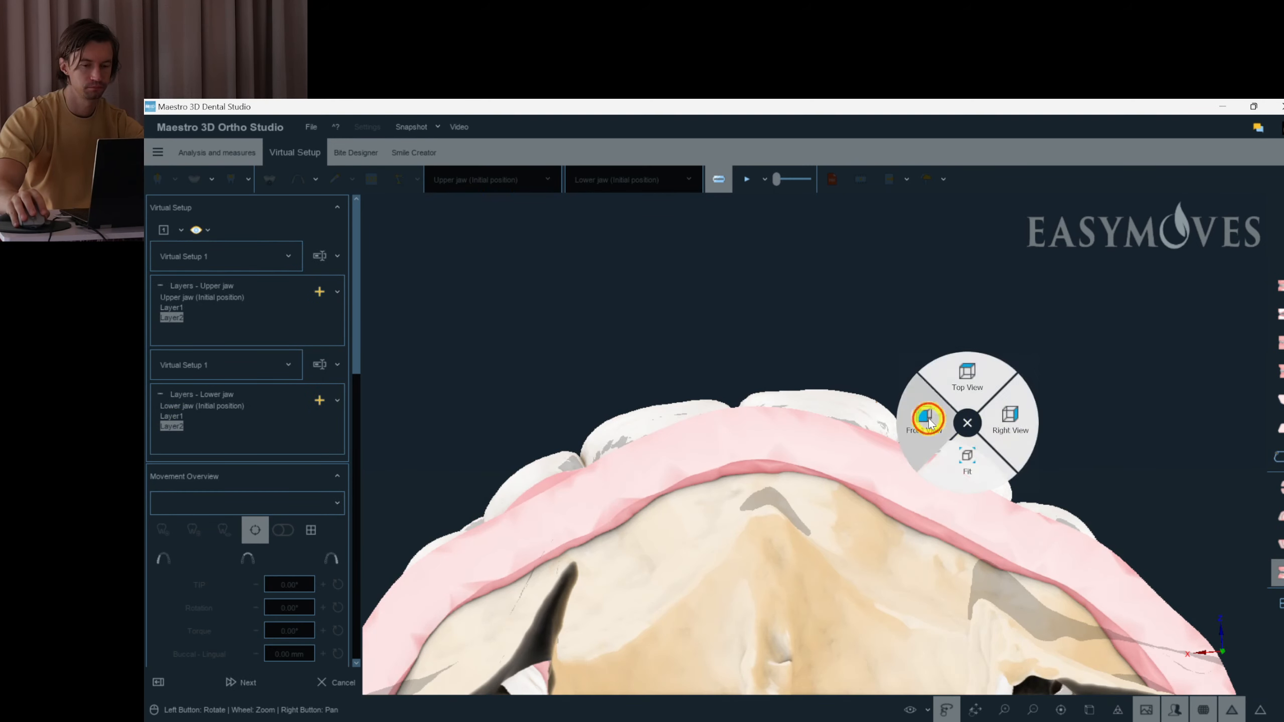
left_click(926, 418)
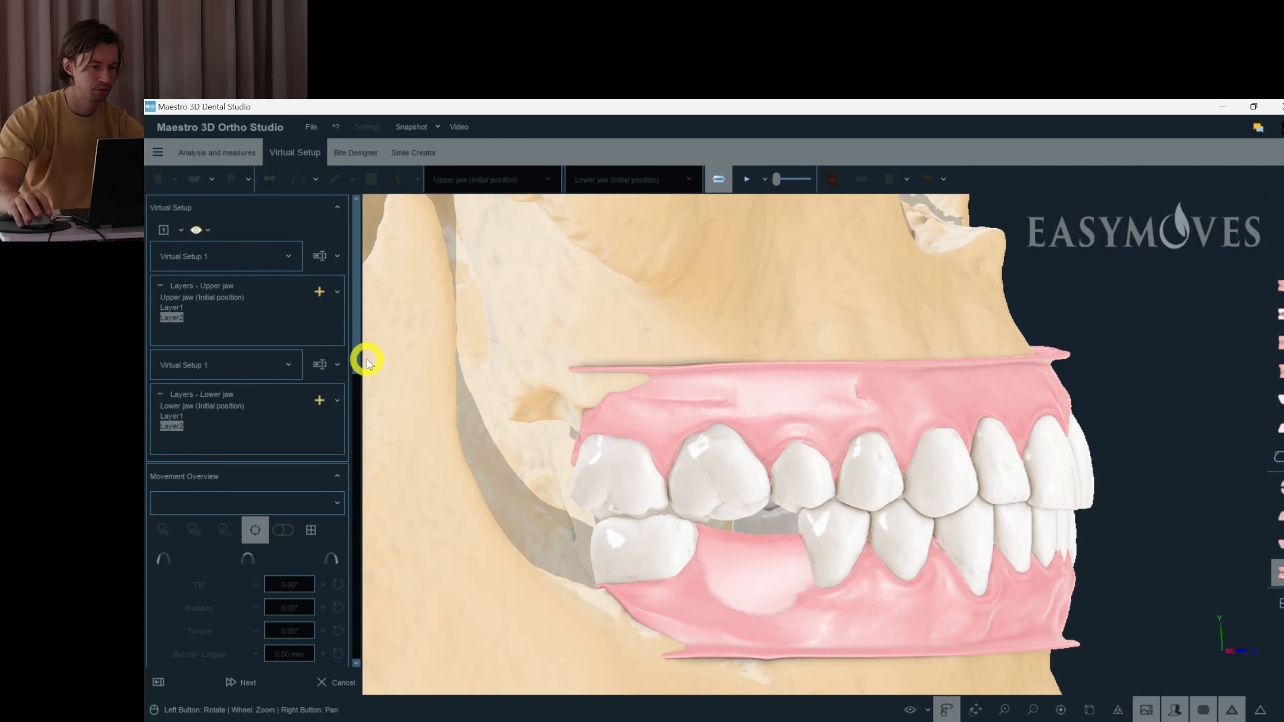
left_click_drag(358, 378, 357, 455)
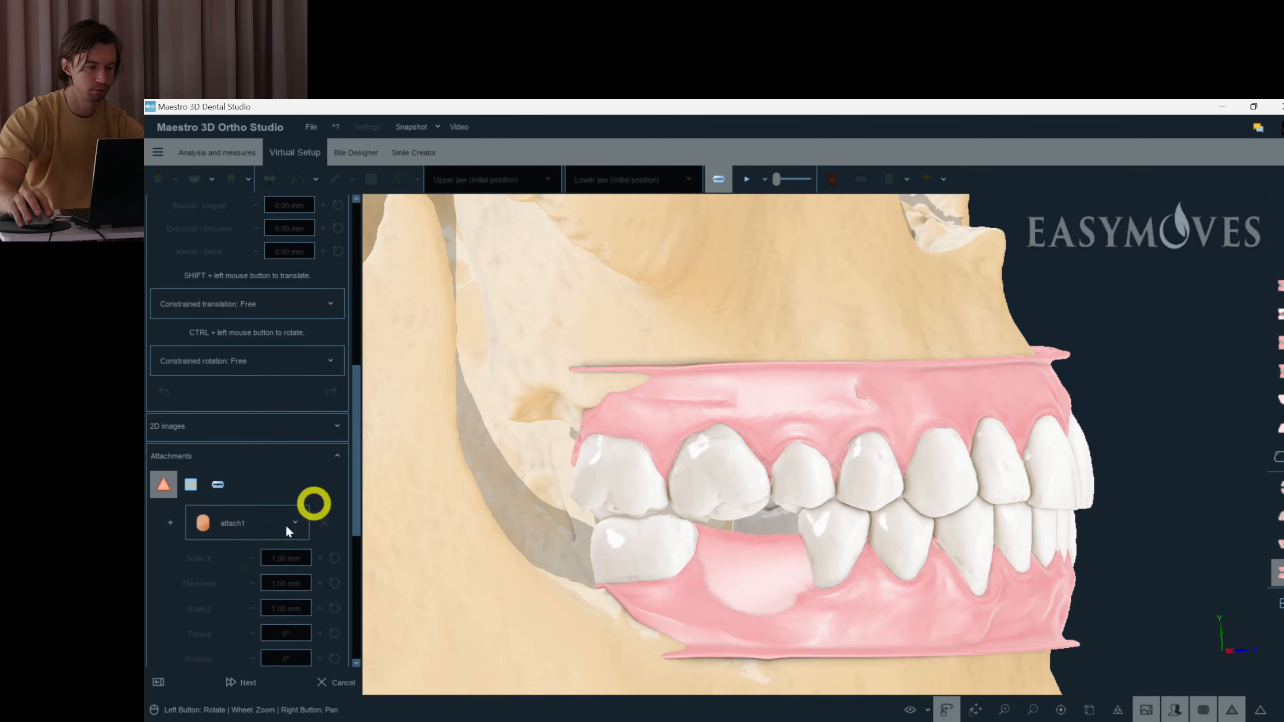
left_click(237, 535)
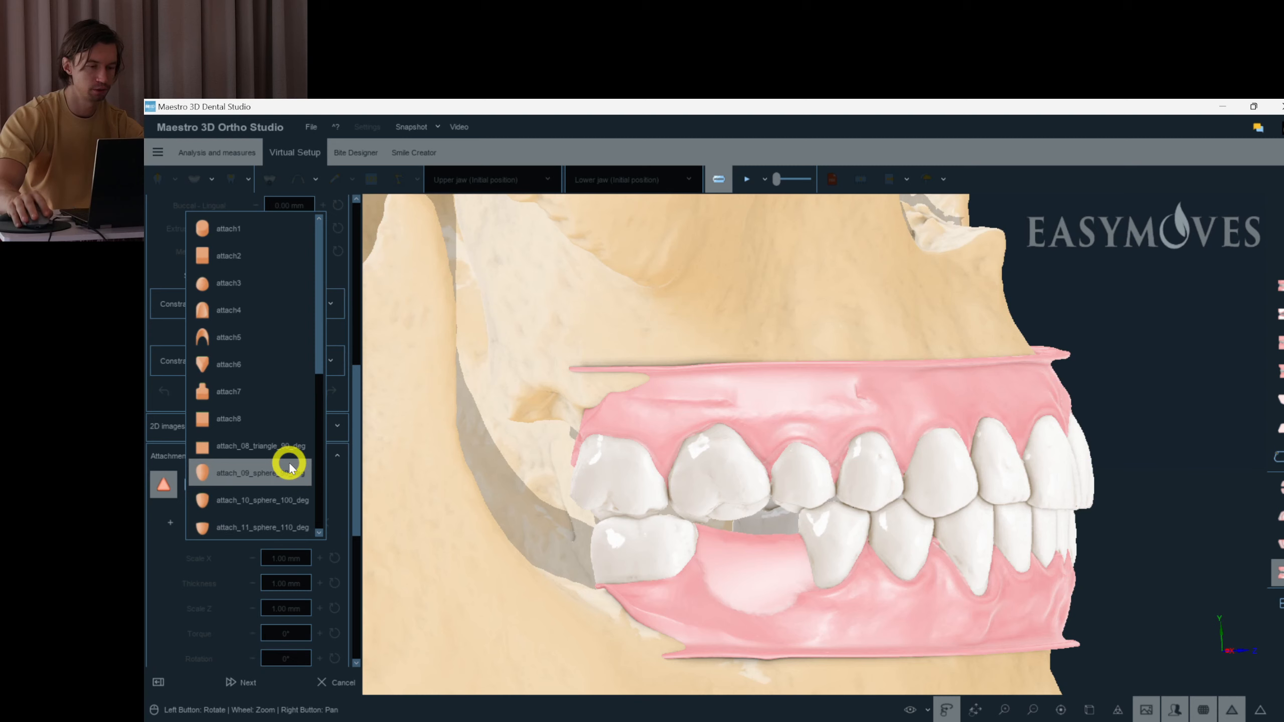
left_click(252, 255)
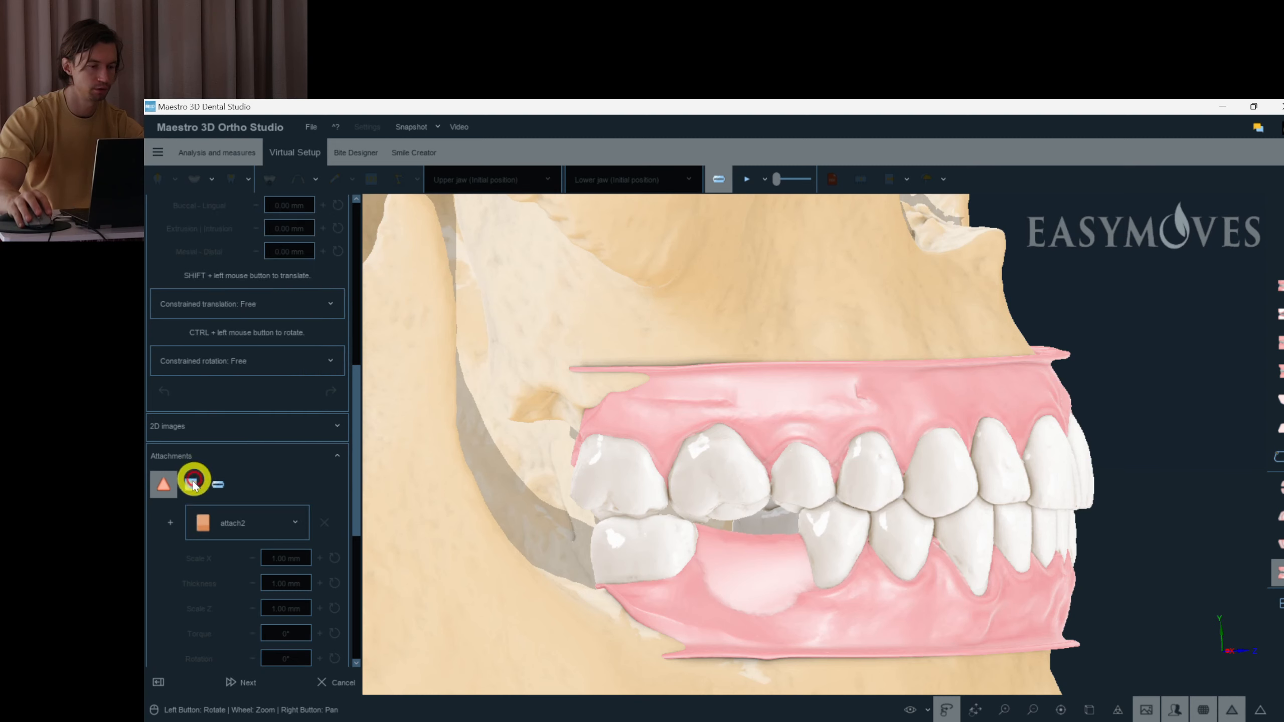
left_click(633, 484)
scroll(725, 493, "up", 5)
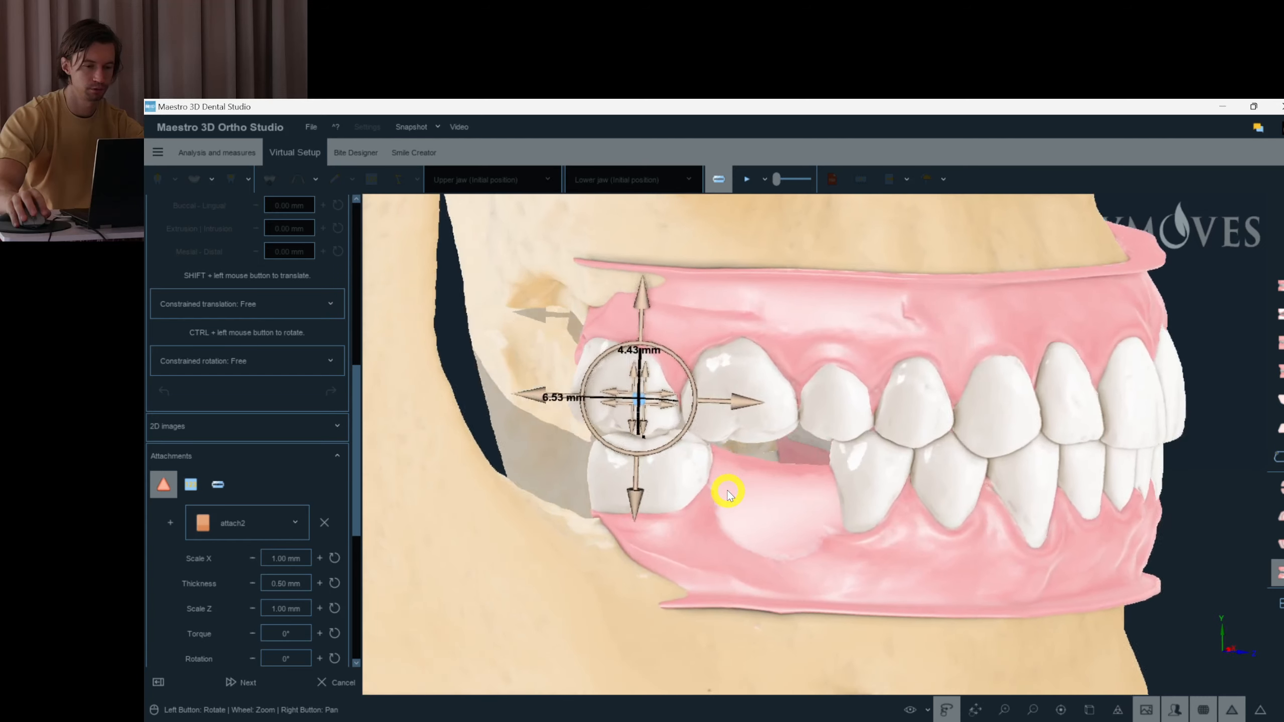
- Resize the attachment on tooth 17 to Scale X 2.71 mm, thickness 1.00 mm and Scale Z 1.37 mm
scroll(730, 465, "up", 2)
left_click_drag(665, 430, 661, 424)
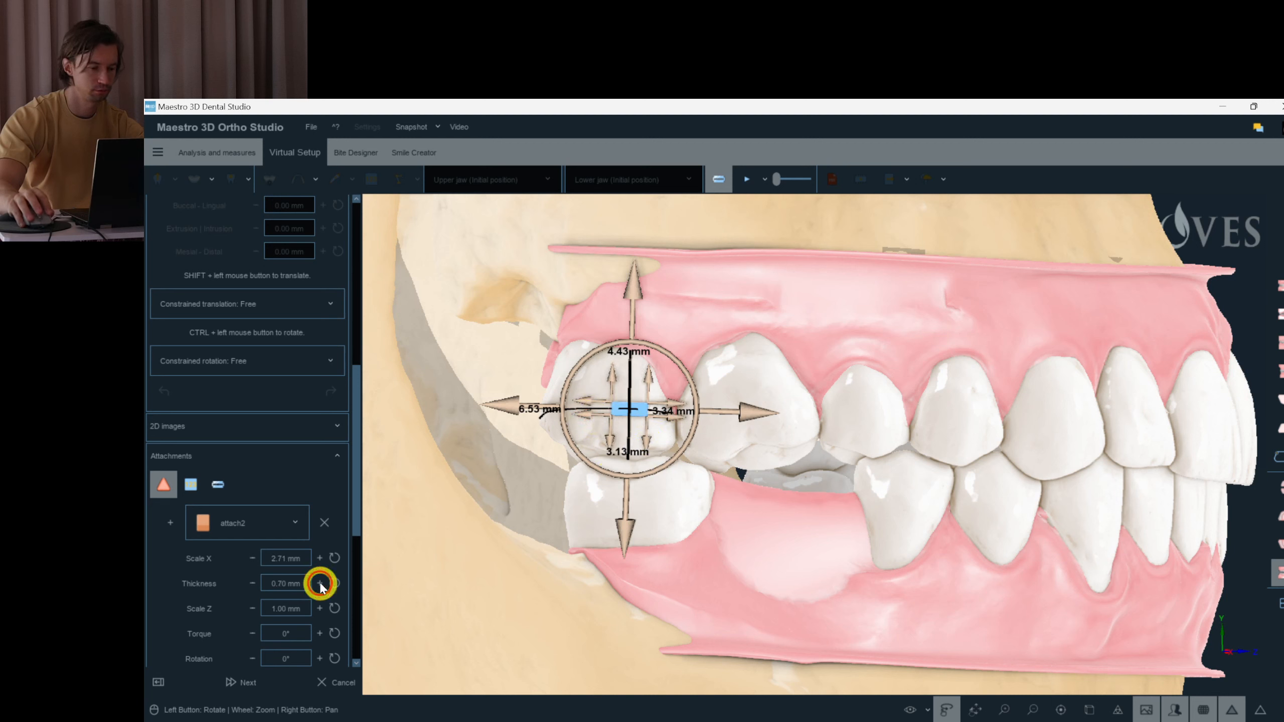
left_click(258, 585)
left_click_drag(516, 528, 623, 442)
scroll(623, 442, "up", 1)
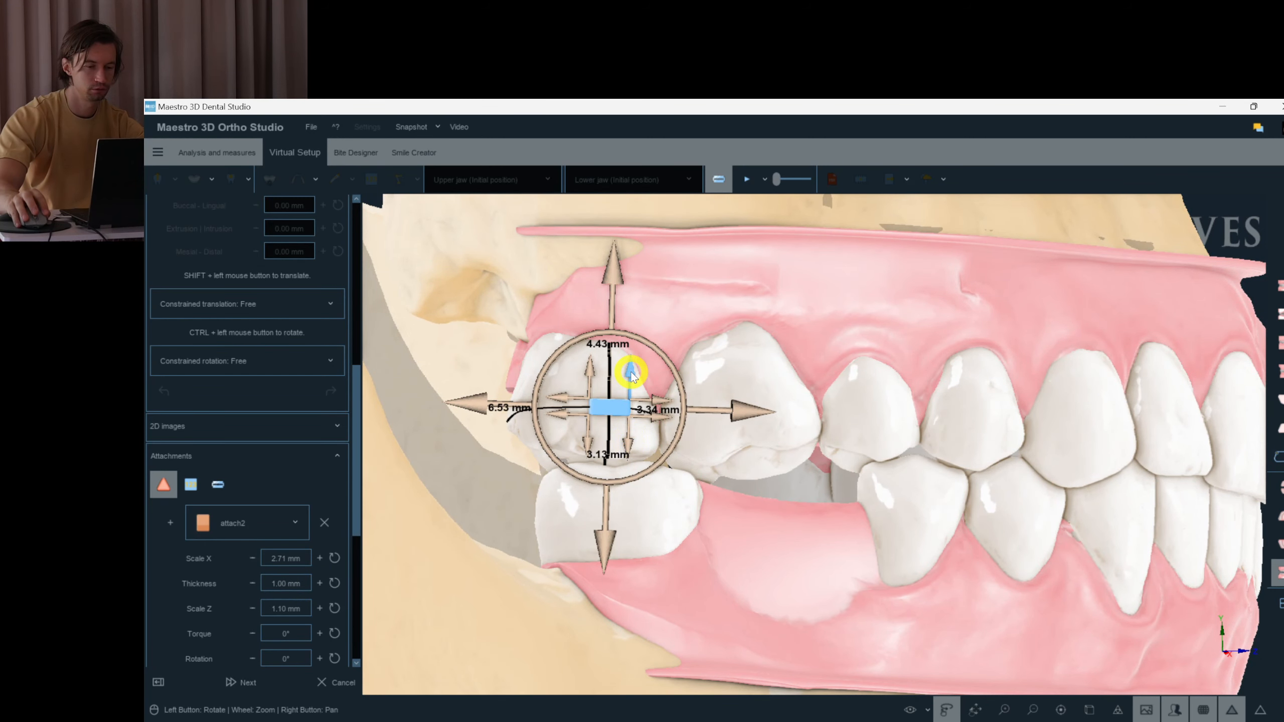
left_click(682, 326)
left_click_drag(683, 355, 542, 410)
left_click(546, 412)
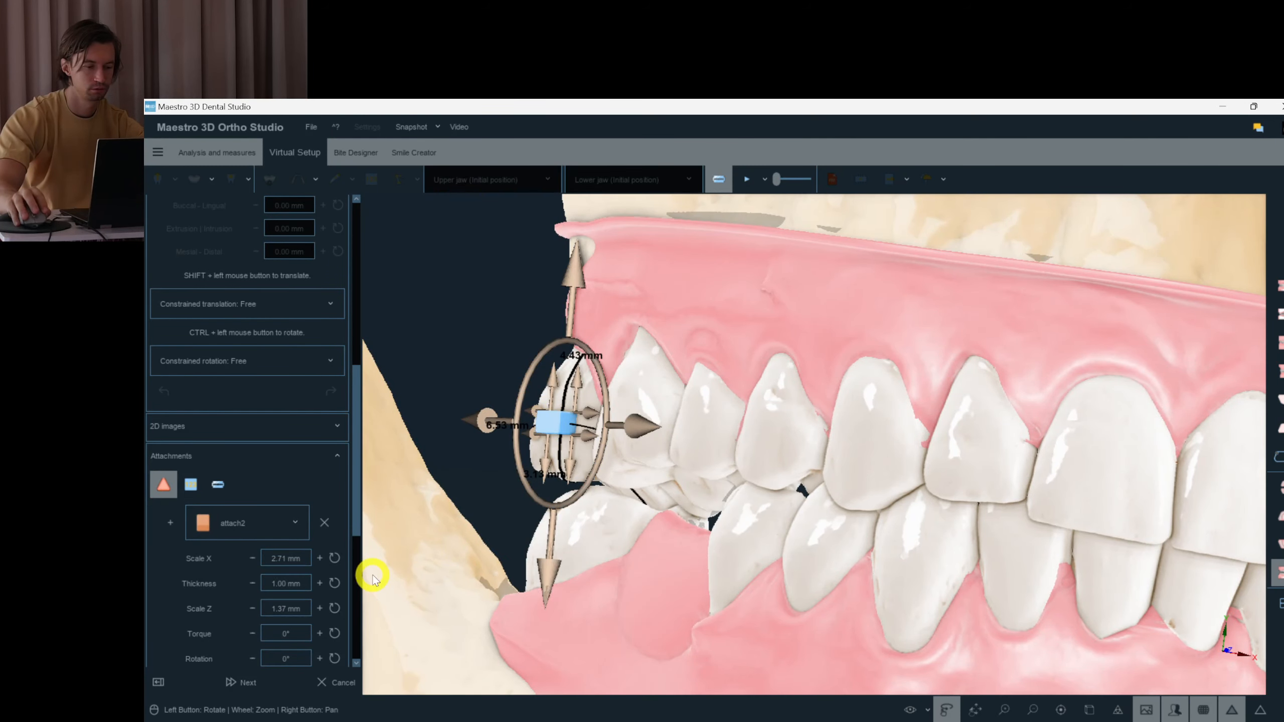
- Paste the rectangular attachment onto upper tooth 27, centre and level it on the crown, and deselect it
left_click(703, 324)
left_click_drag(663, 335, 1057, 482)
right_click(1053, 476)
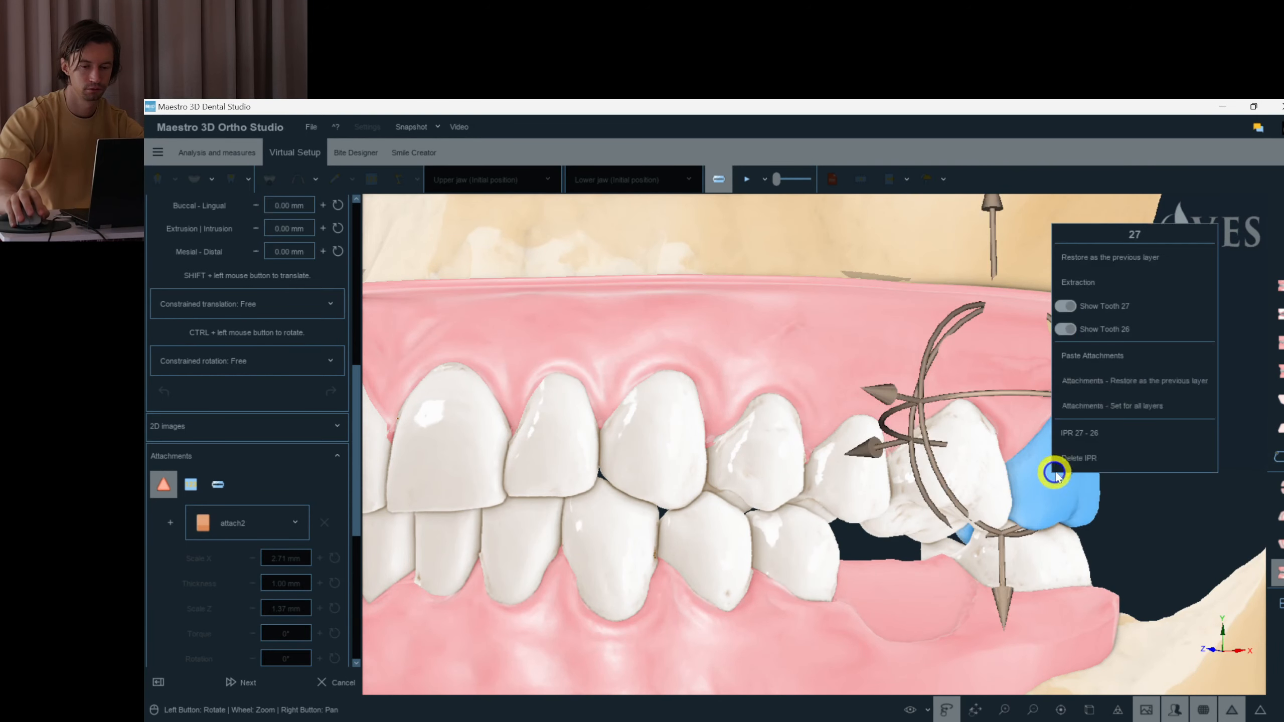
left_click(1102, 357)
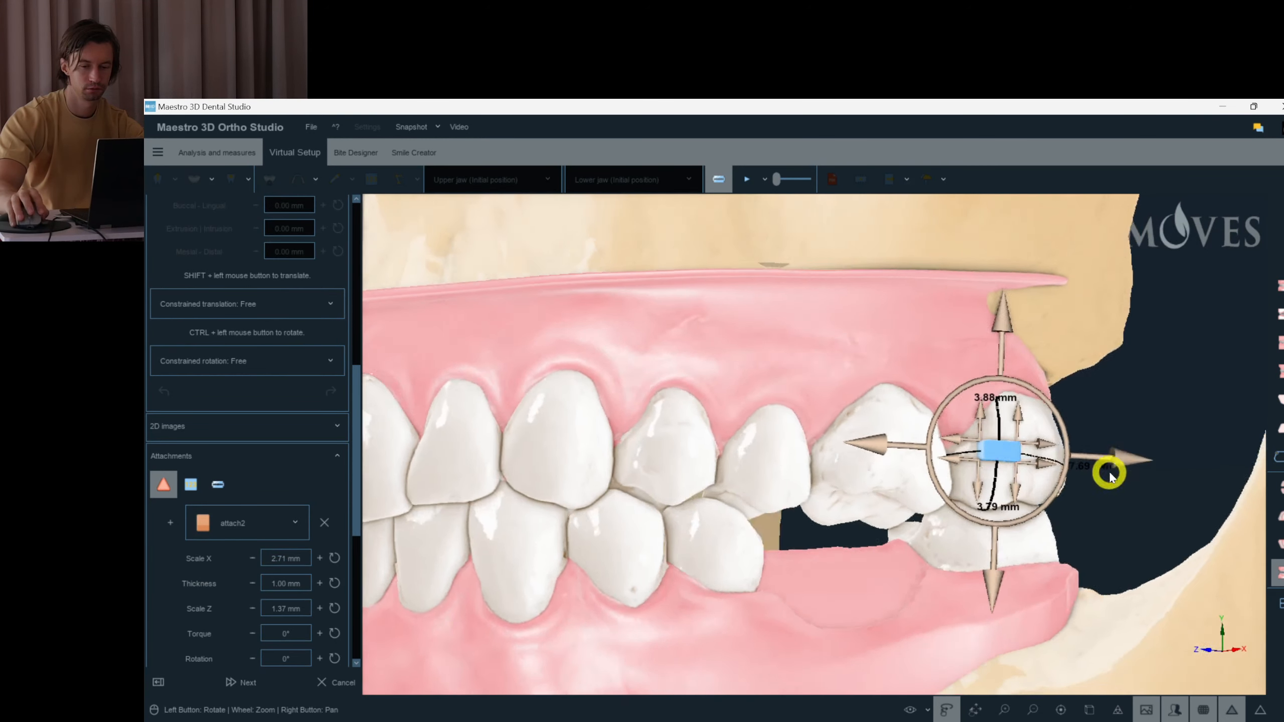
left_click_drag(1068, 459, 1081, 459)
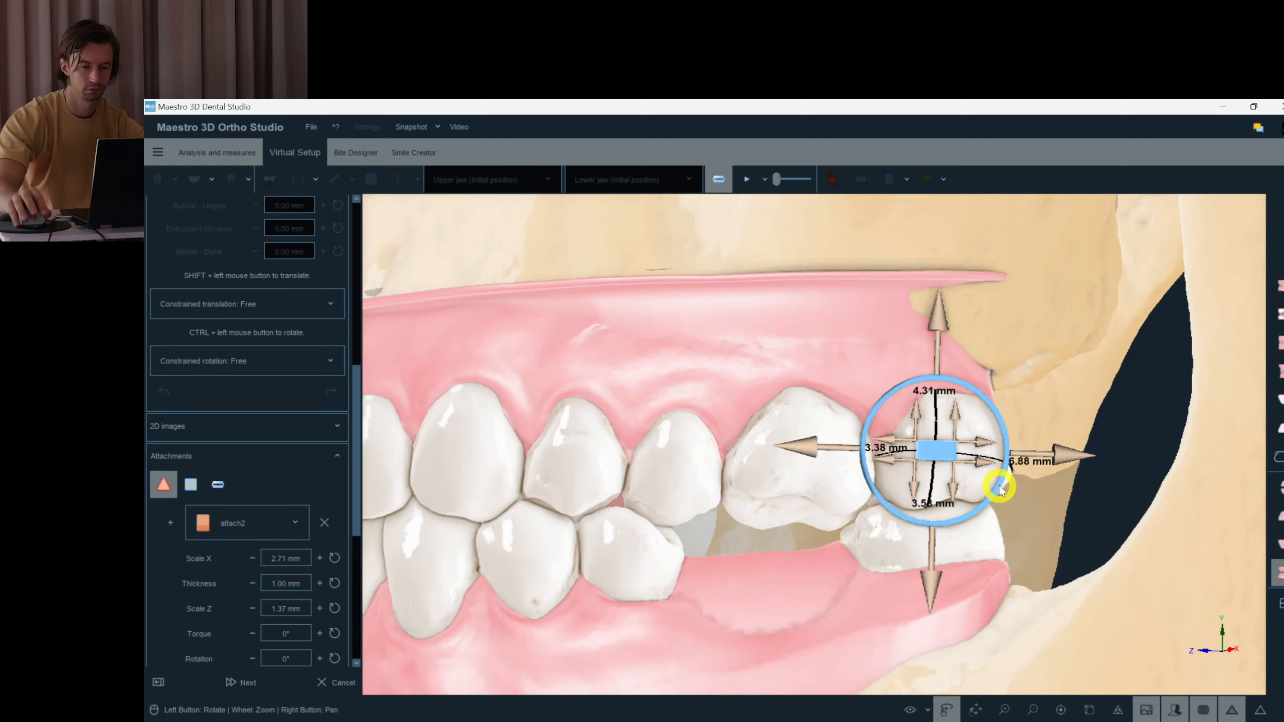
left_click(1026, 504)
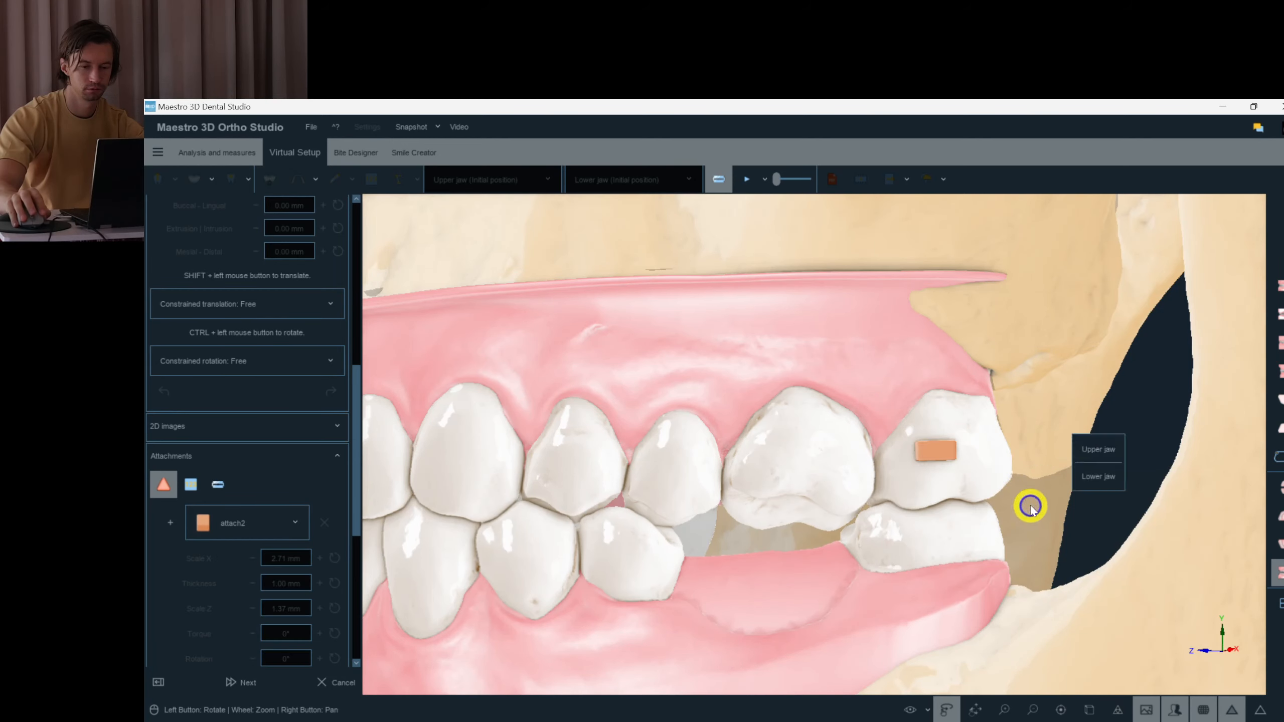
- Place an attach_09_sphere_90_deg attachment on upper tooth 25
left_click_drag(1031, 508, 768, 487)
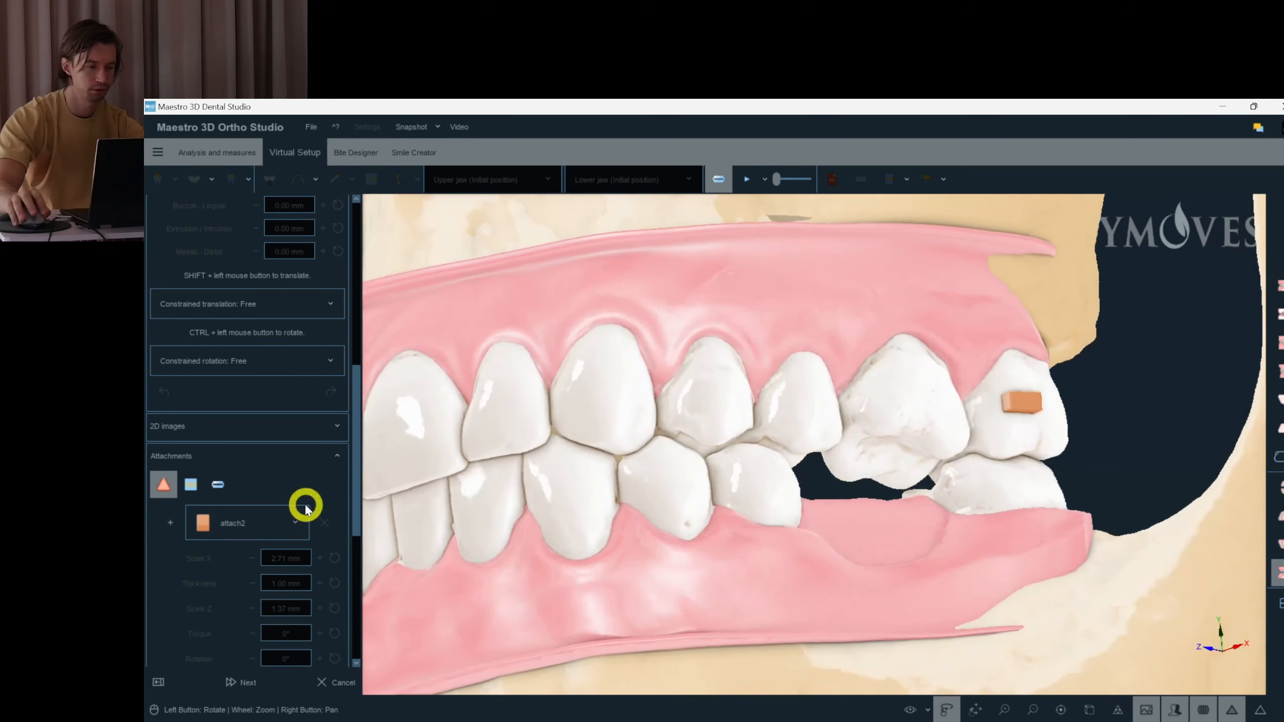
left_click(250, 526)
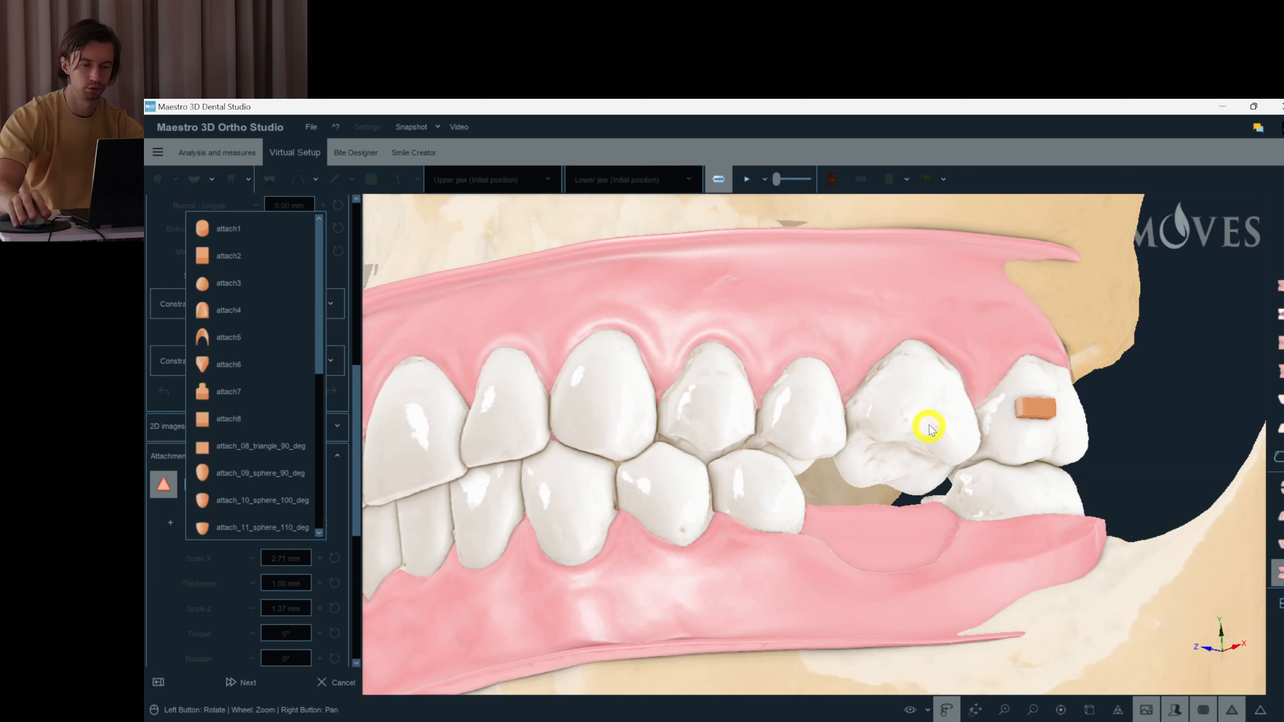
left_click_drag(932, 429, 751, 436)
left_click(250, 526)
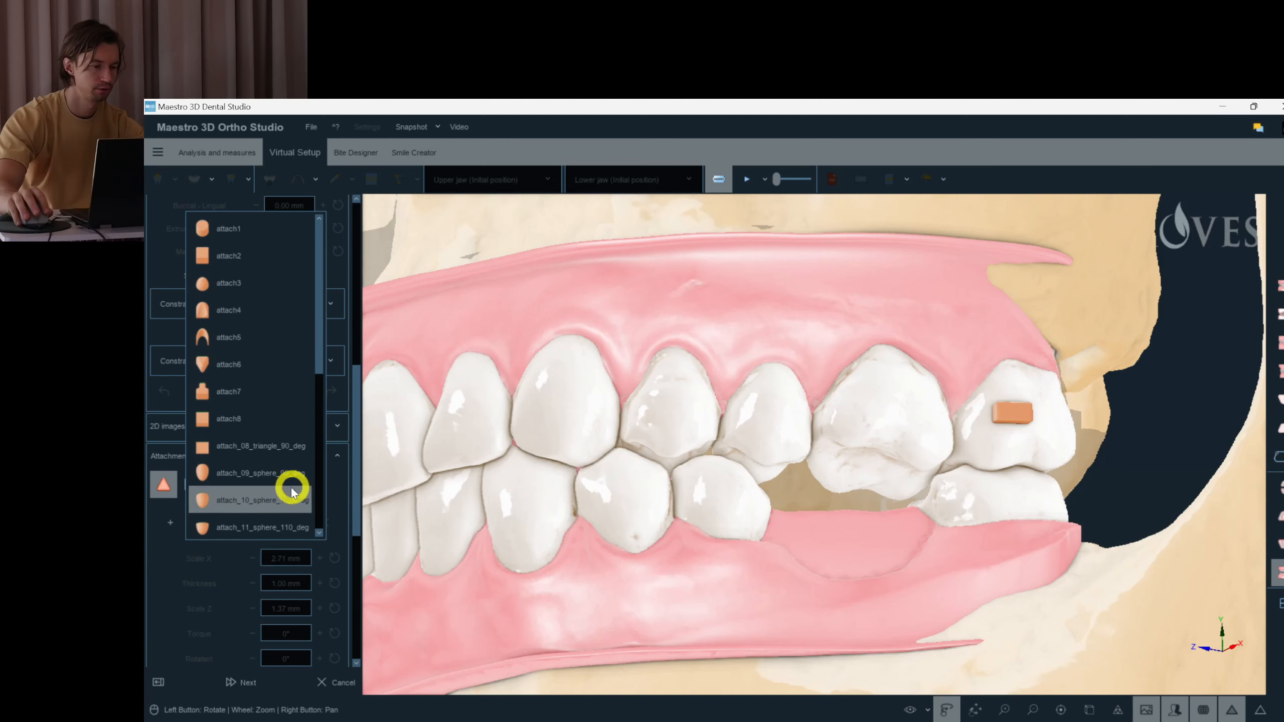
left_click(273, 475)
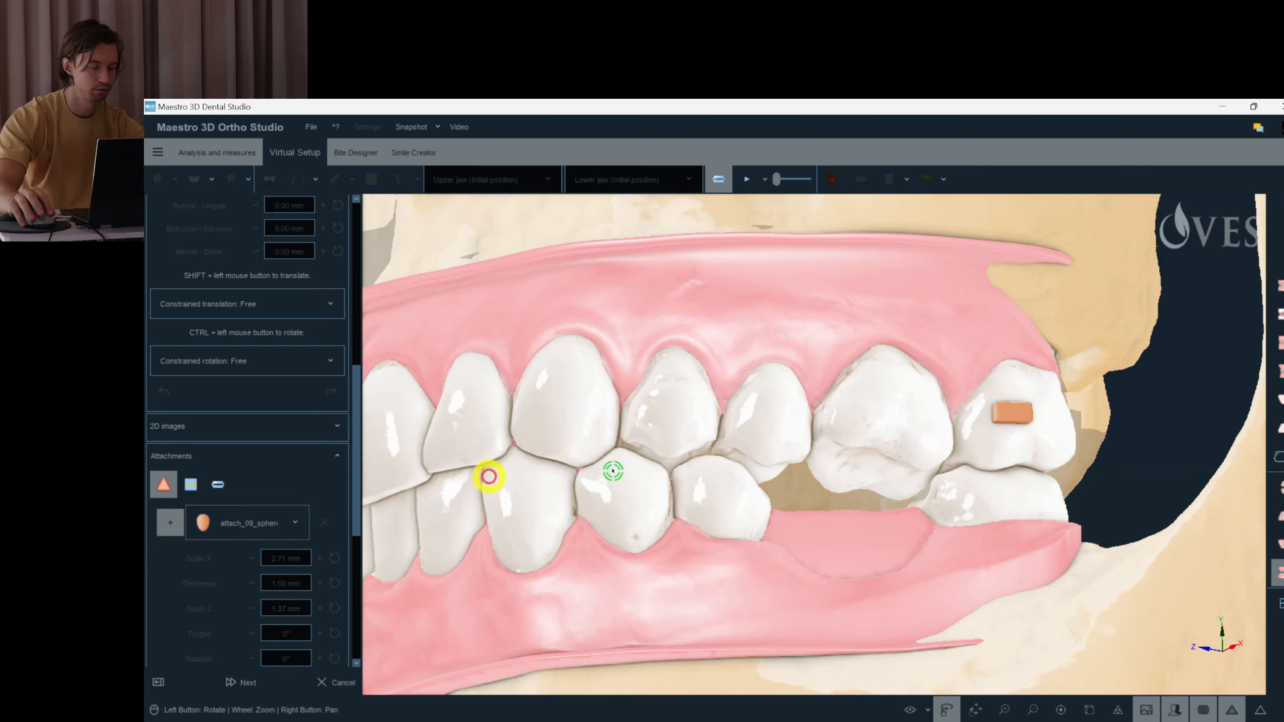
left_click(771, 418)
- Scale the attachment on tooth 25 to 3.52 by 1.93 mm and turn it so its flat edge faces the gum
left_click_drag(881, 444, 798, 462)
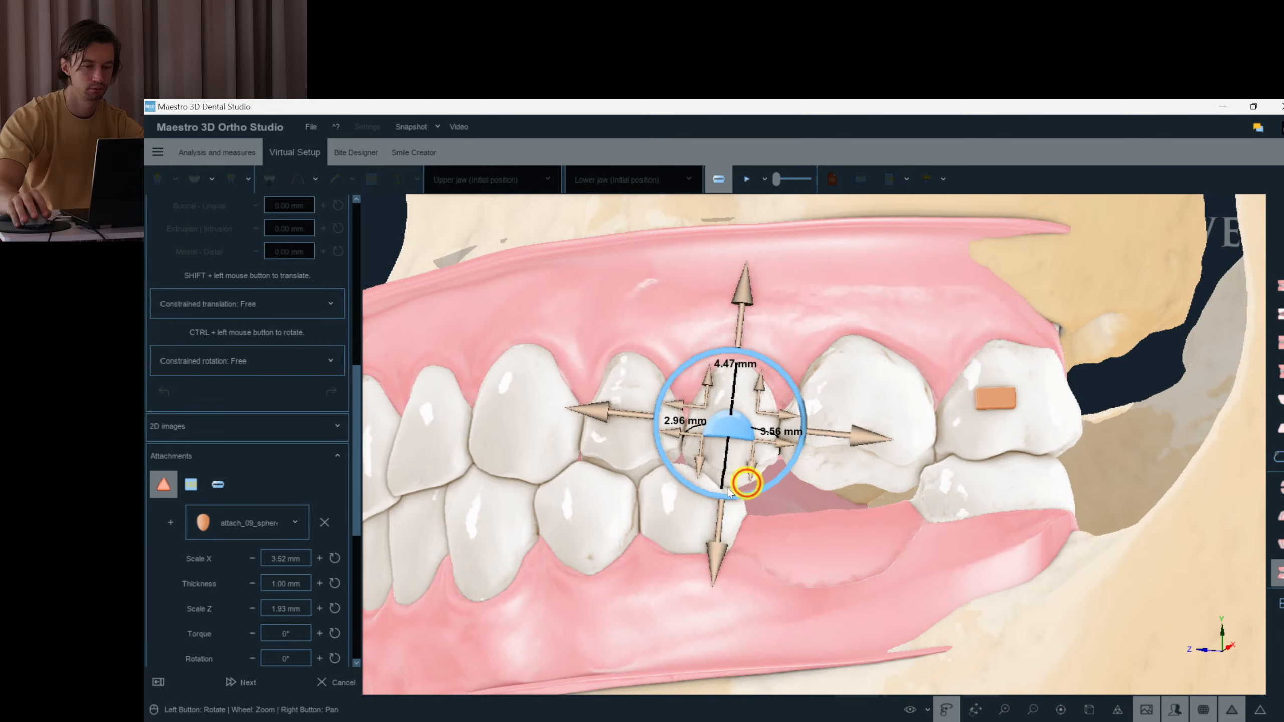
left_click_drag(728, 492, 645, 399)
left_click_drag(788, 495, 711, 563)
left_click_drag(847, 463, 854, 458)
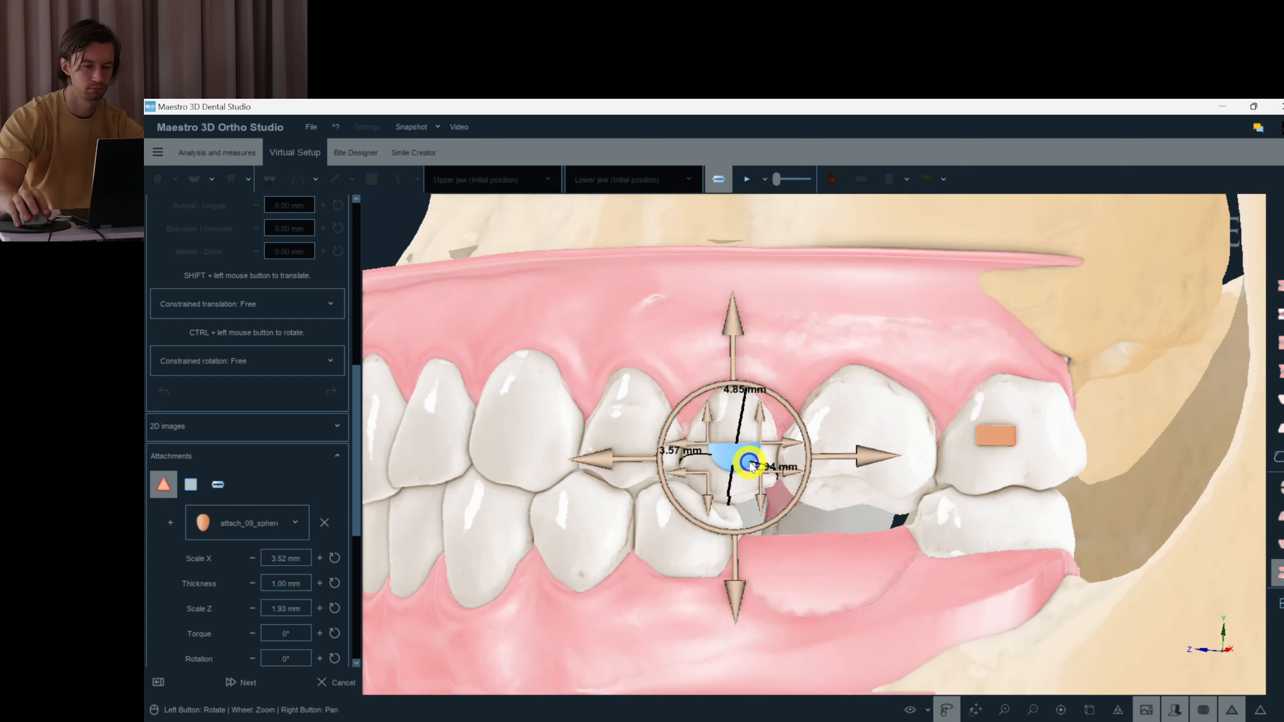
left_click(779, 398)
- Paste the half-sphere attachment onto upper tooth 15
left_click_drag(694, 309, 615, 474)
right_click(616, 474)
left_click(689, 466)
right_click(691, 485)
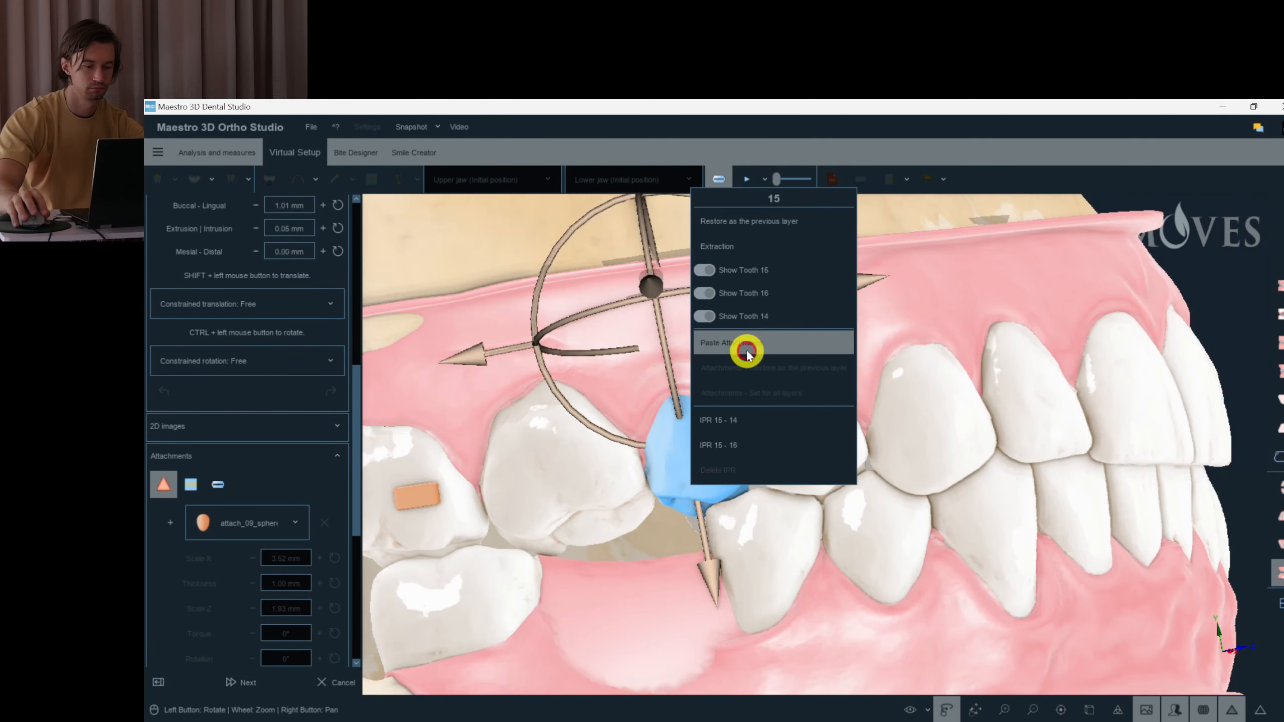
left_click(747, 353)
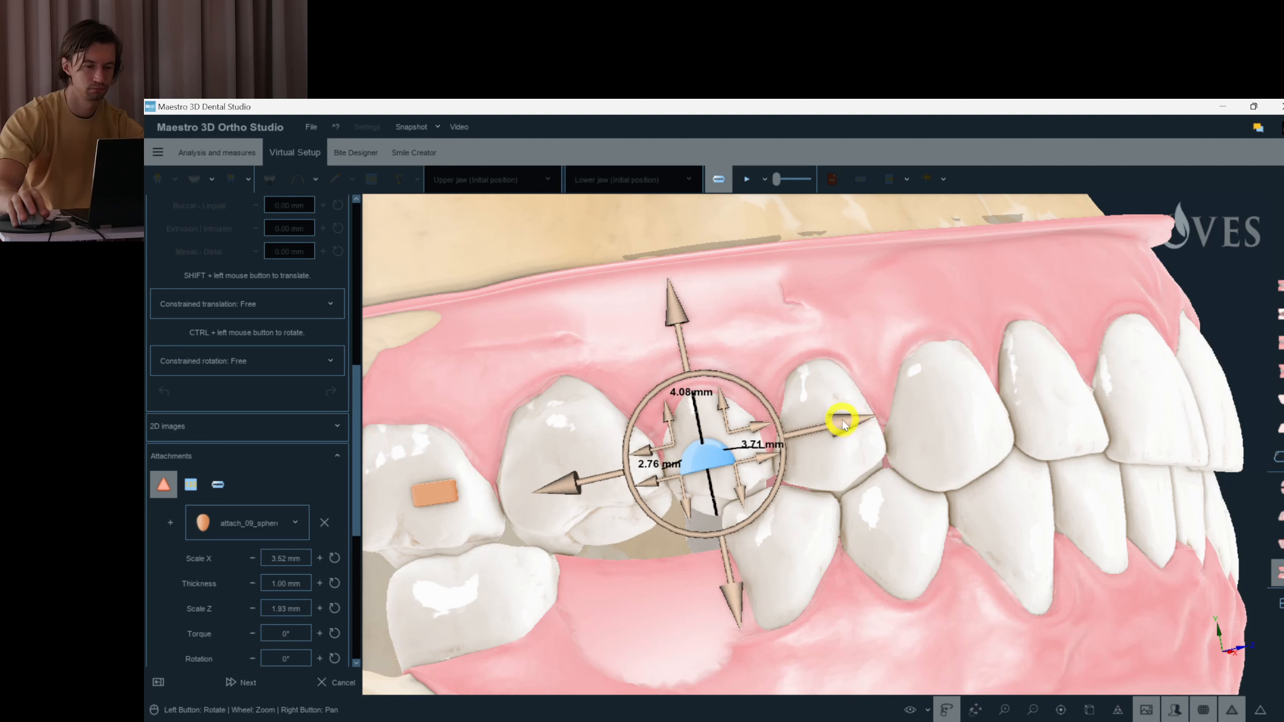
- Turn the attachment on tooth 15 so its flat edge faces the gum, centre it on the crown and deselect it
left_click_drag(843, 421, 858, 418)
left_click_drag(799, 476, 672, 489)
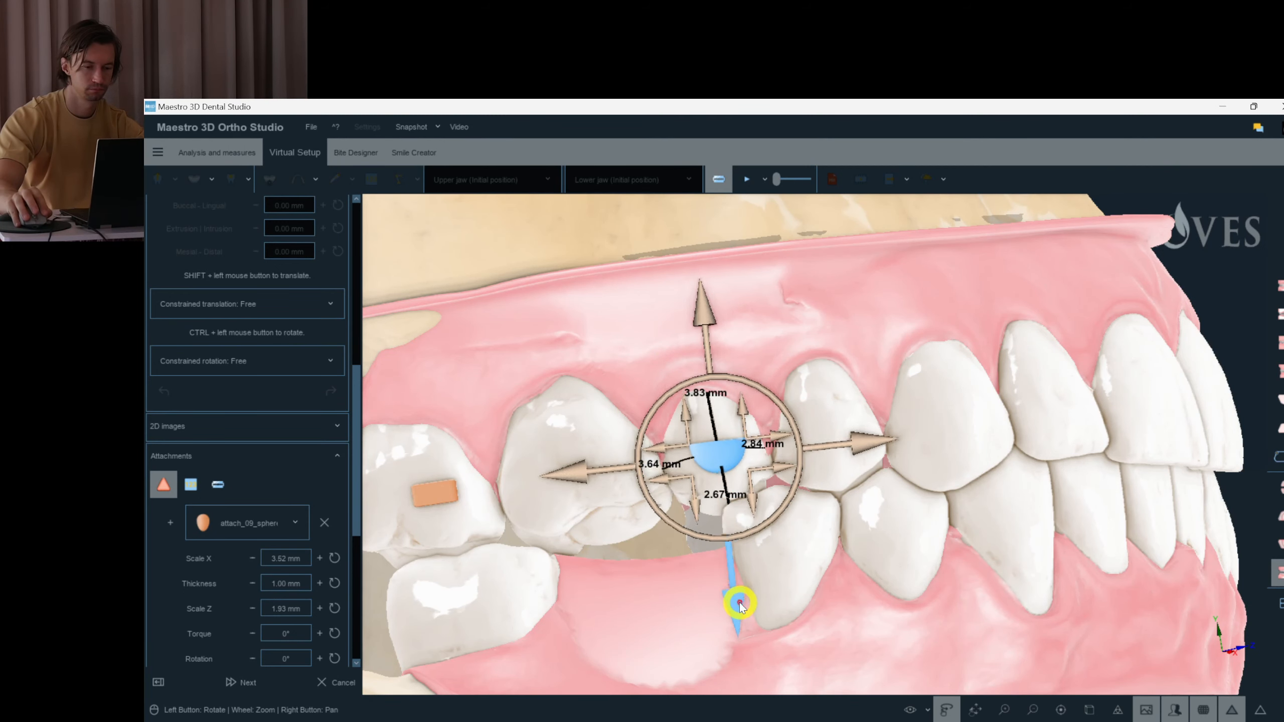
left_click_drag(740, 602, 844, 503)
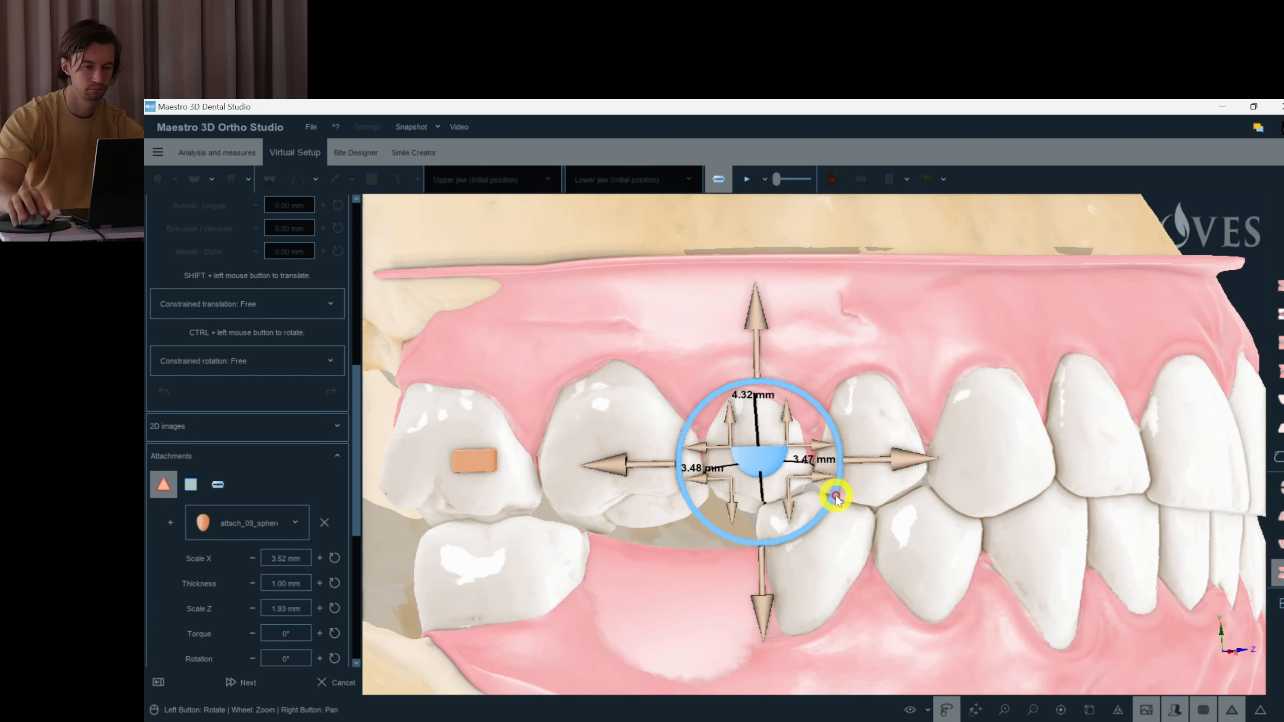
left_click_drag(903, 462, 898, 462)
left_click(839, 290)
left_click_drag(878, 249, 840, 395)
- Paste the half-sphere attachment onto lower tooth 44, orient it with its flat edge towards the gum and deselect it
left_click_drag(523, 483, 885, 521)
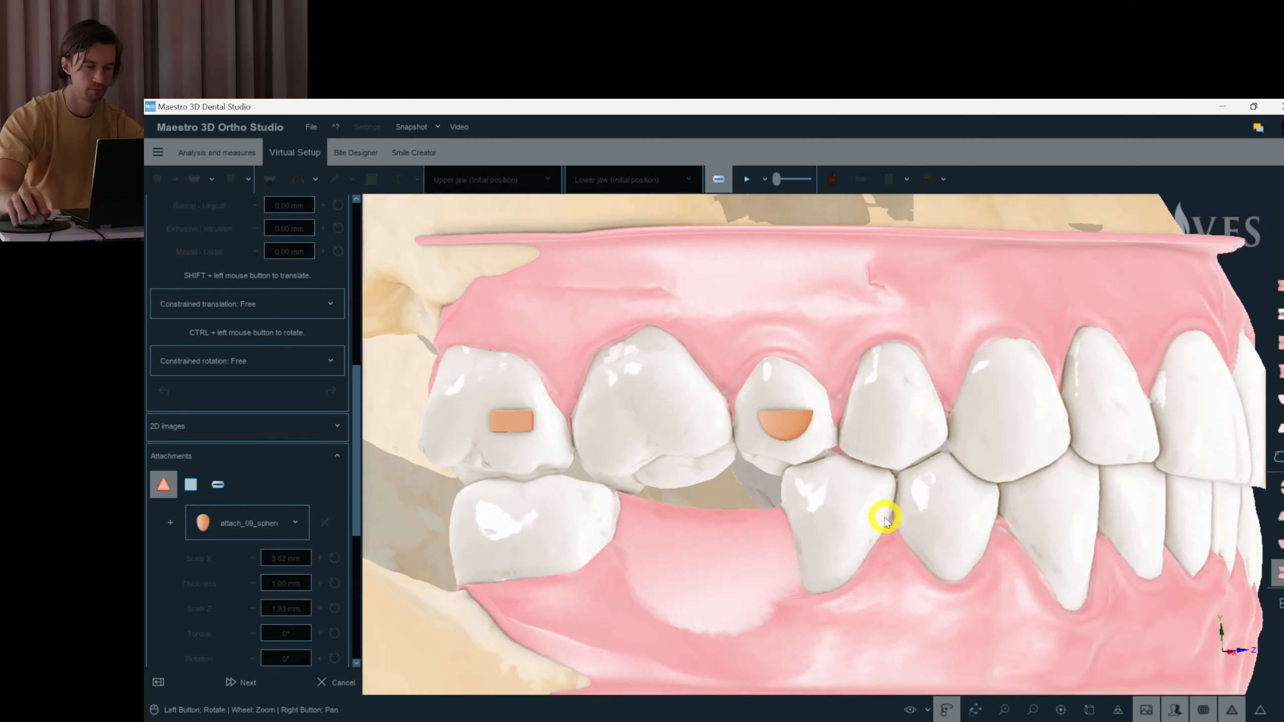
right_click(833, 506)
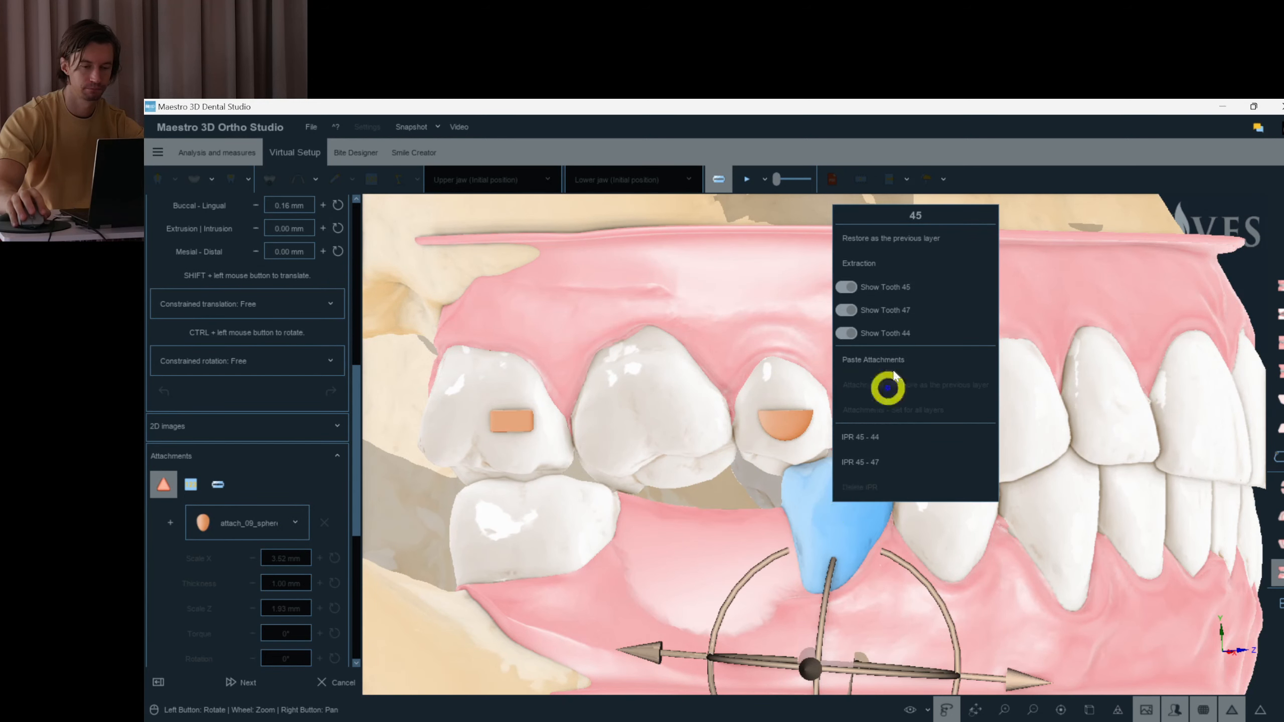
right_click(948, 514)
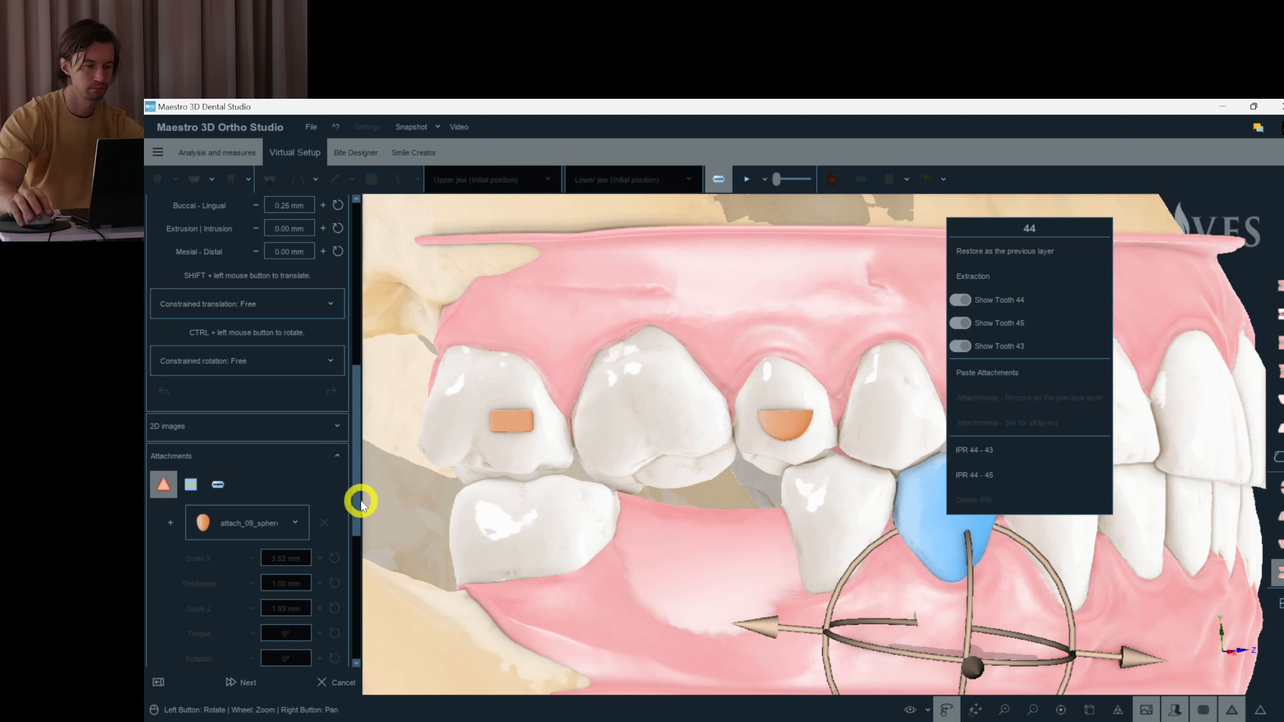
scroll(356, 485, "up", 3)
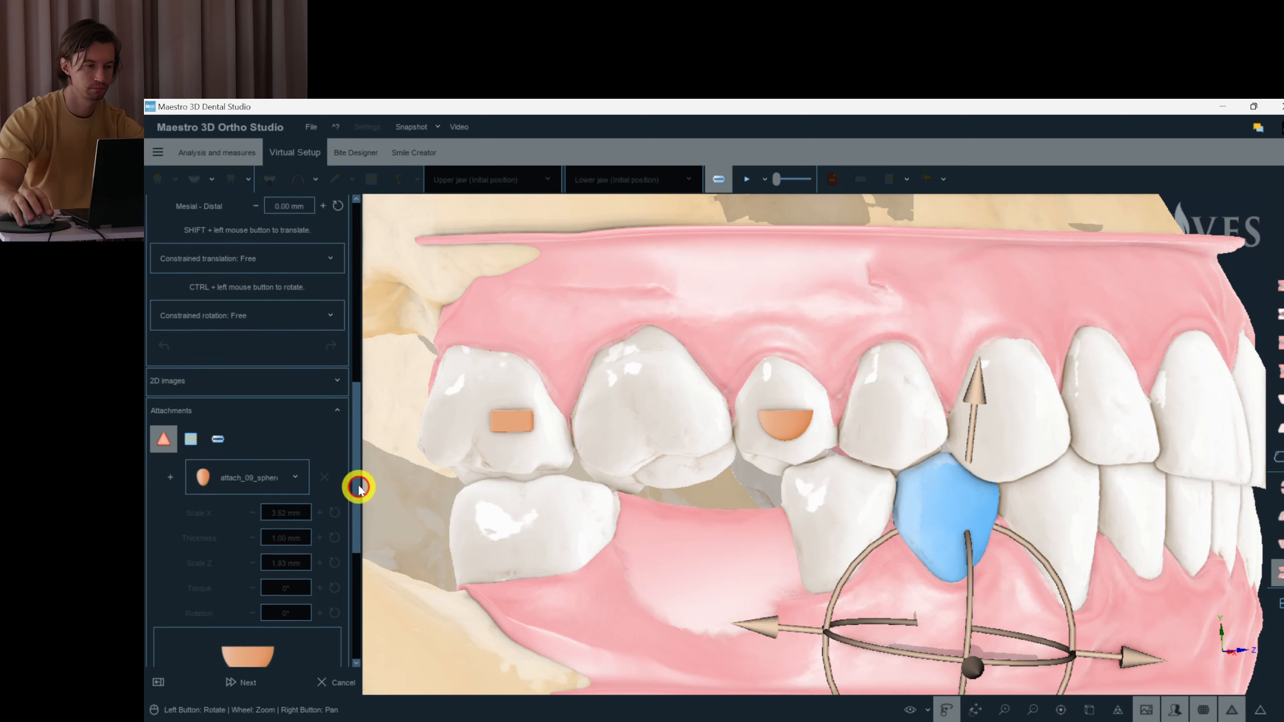
left_click(863, 504)
right_click(950, 501)
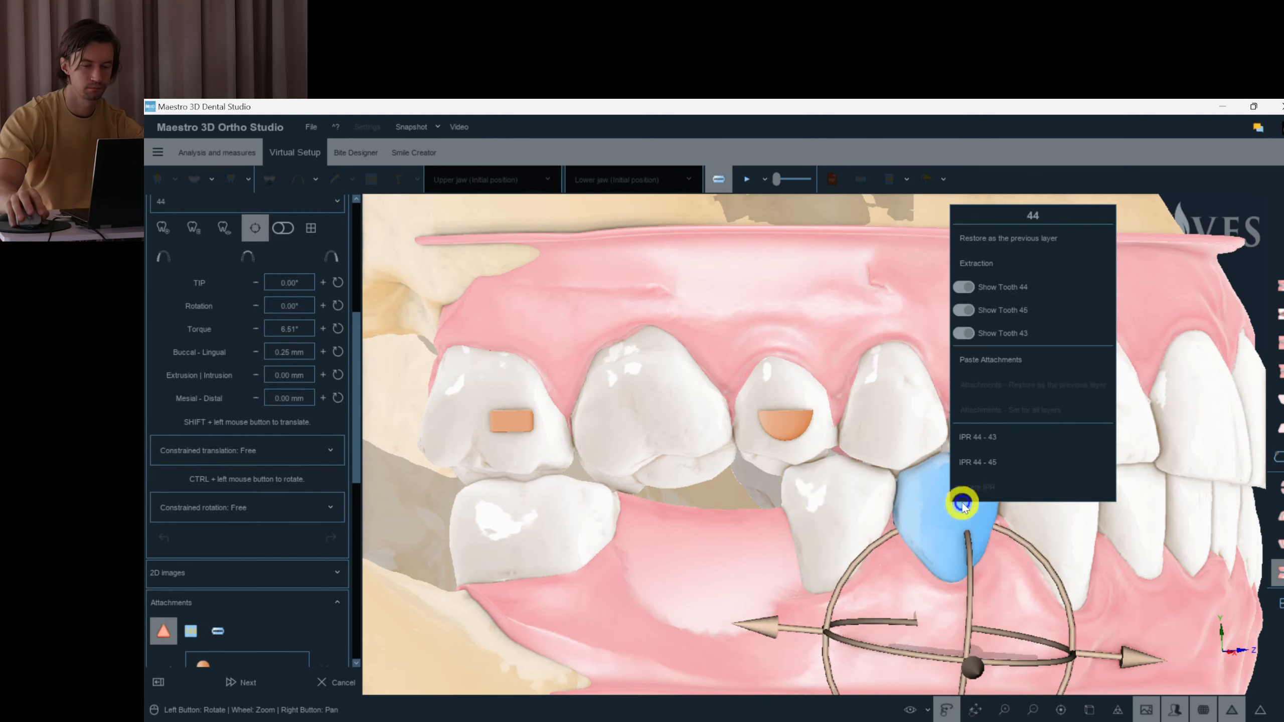
left_click(1017, 357)
left_click_drag(989, 551, 827, 430)
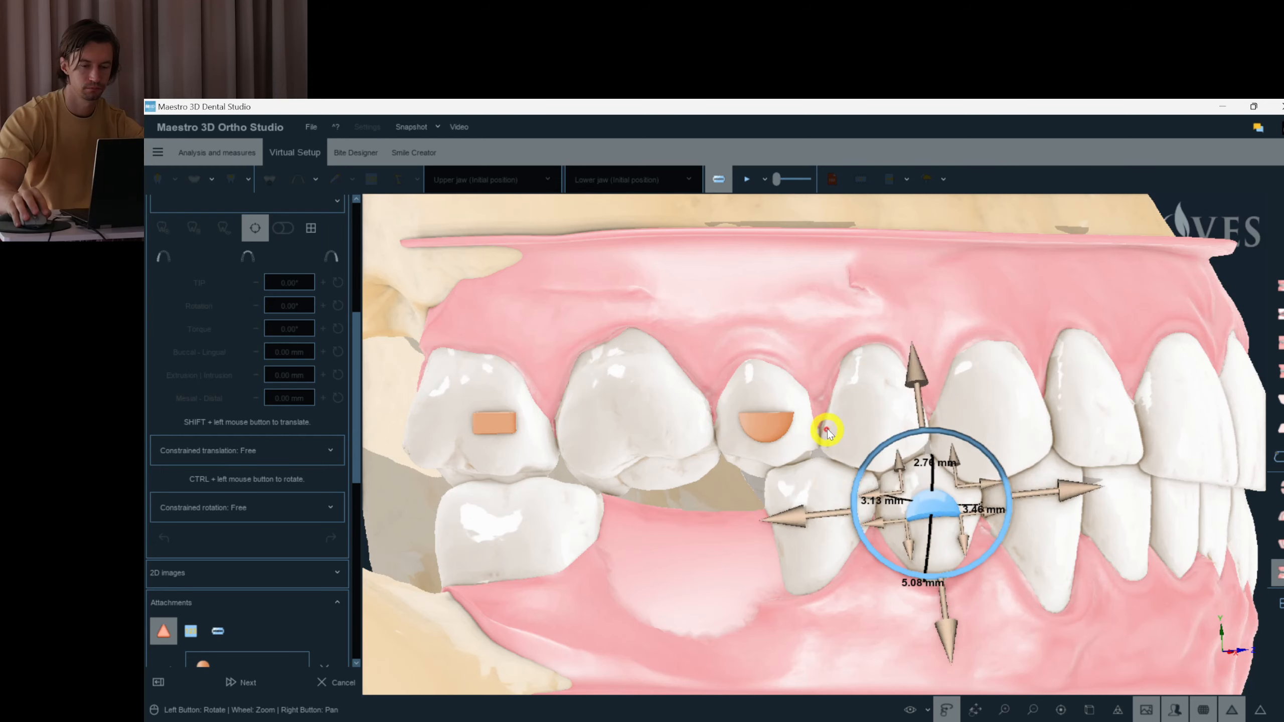
left_click(1013, 650)
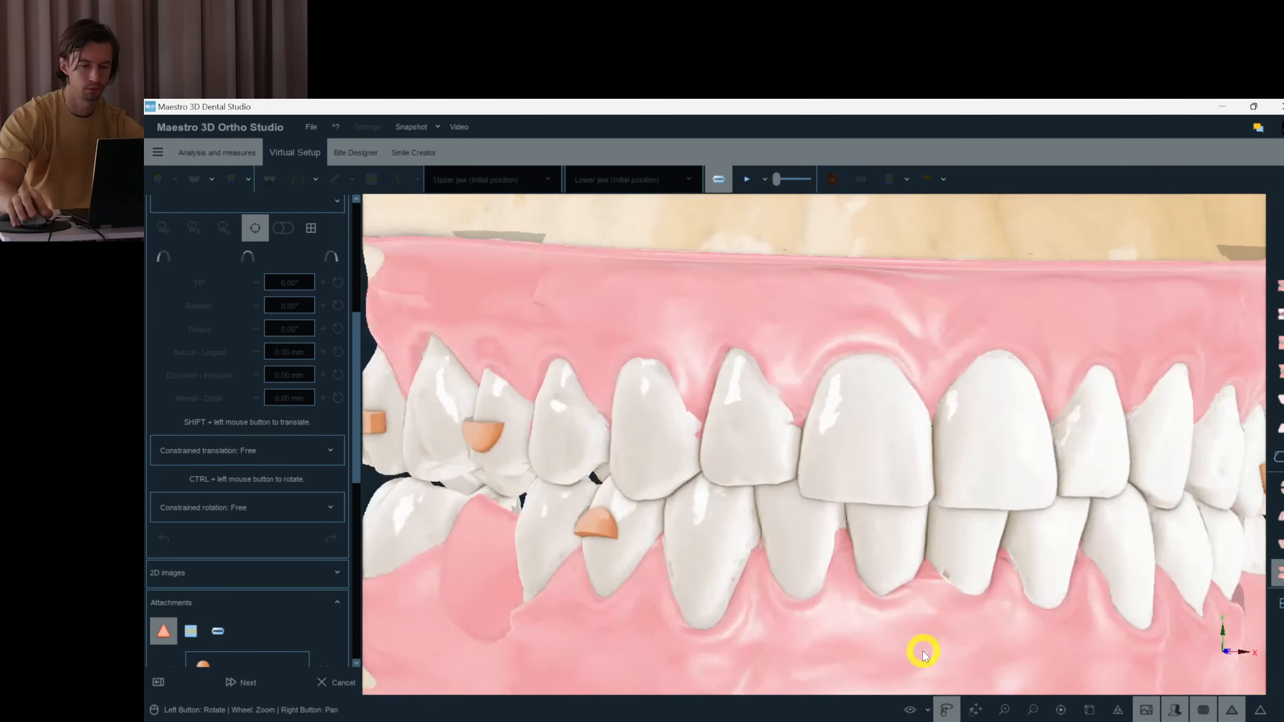
- Paste the half-sphere attachment onto lower tooth 34, turn it so its flat edge faces the gum and deselect it
right_click(950, 505)
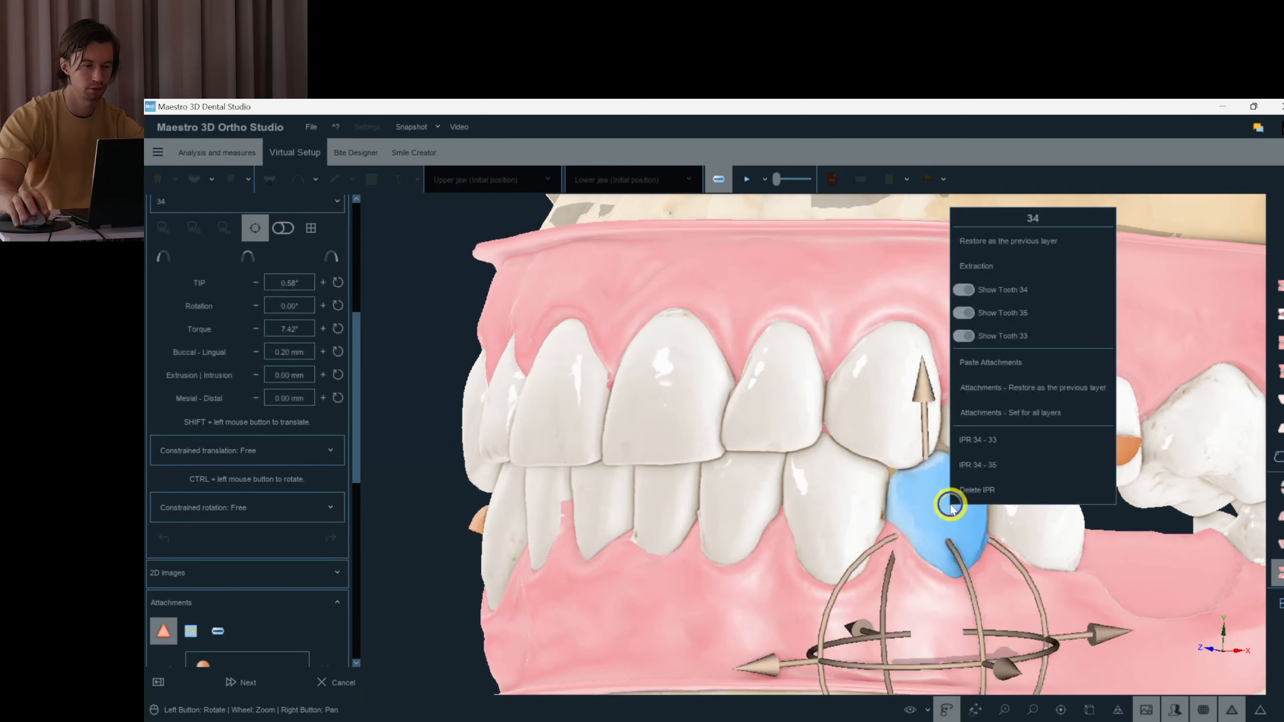
left_click(1012, 362)
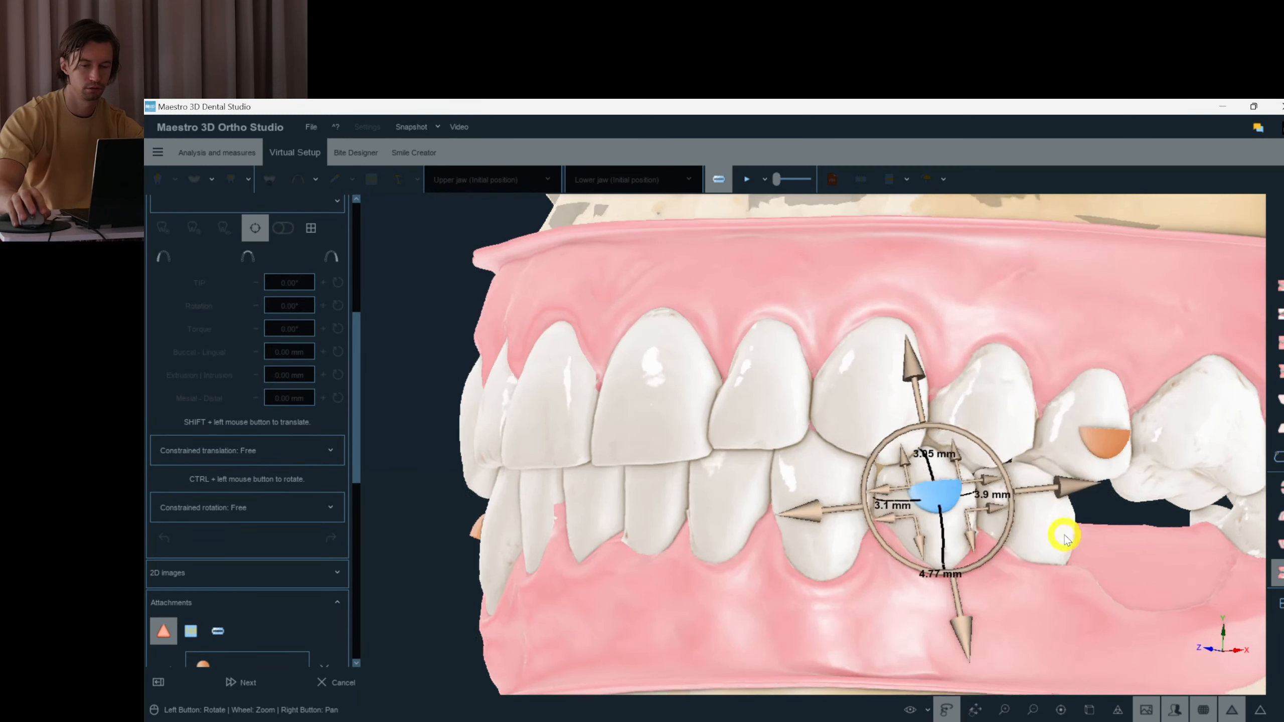
left_click_drag(929, 523, 783, 384)
right_click(1002, 567)
left_click(975, 602)
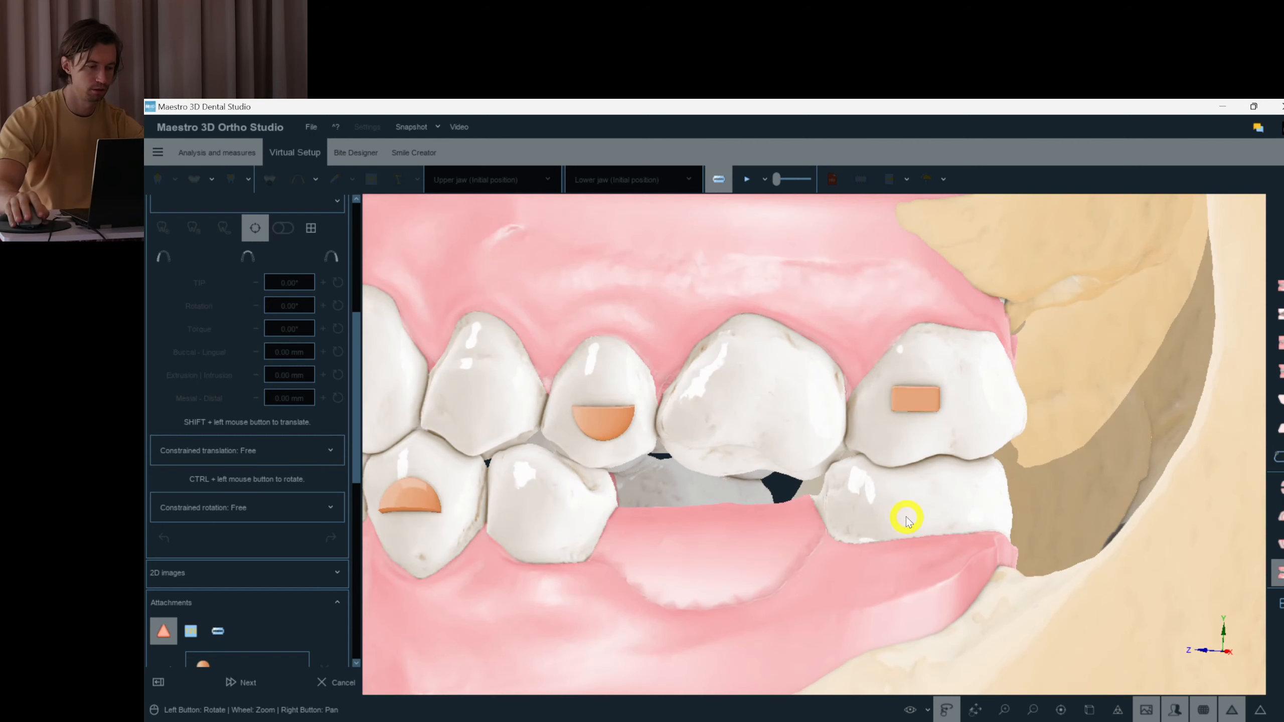
- Add an attach2 attachment to the lower left last molar and shape it into an upright rectangle of 1.00 by 1.82 mm
scroll(356, 405, "down", 3)
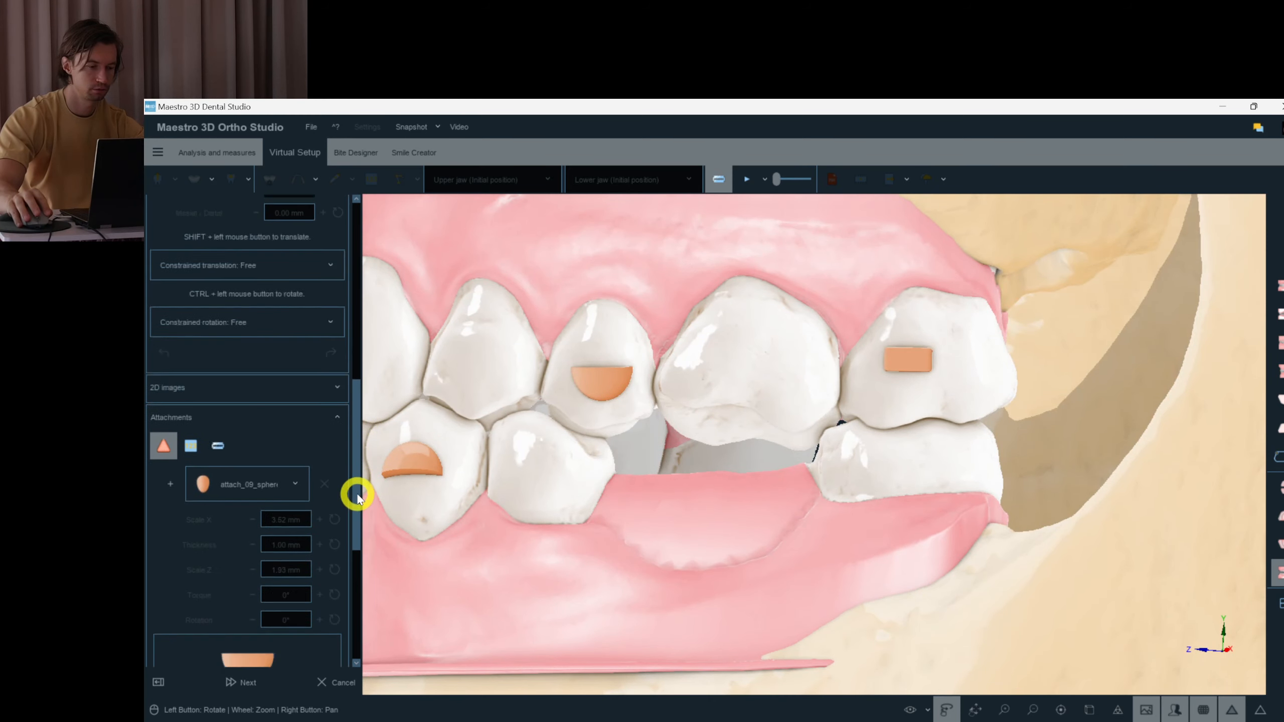
scroll(239, 469, "down", 1)
left_click(239, 469)
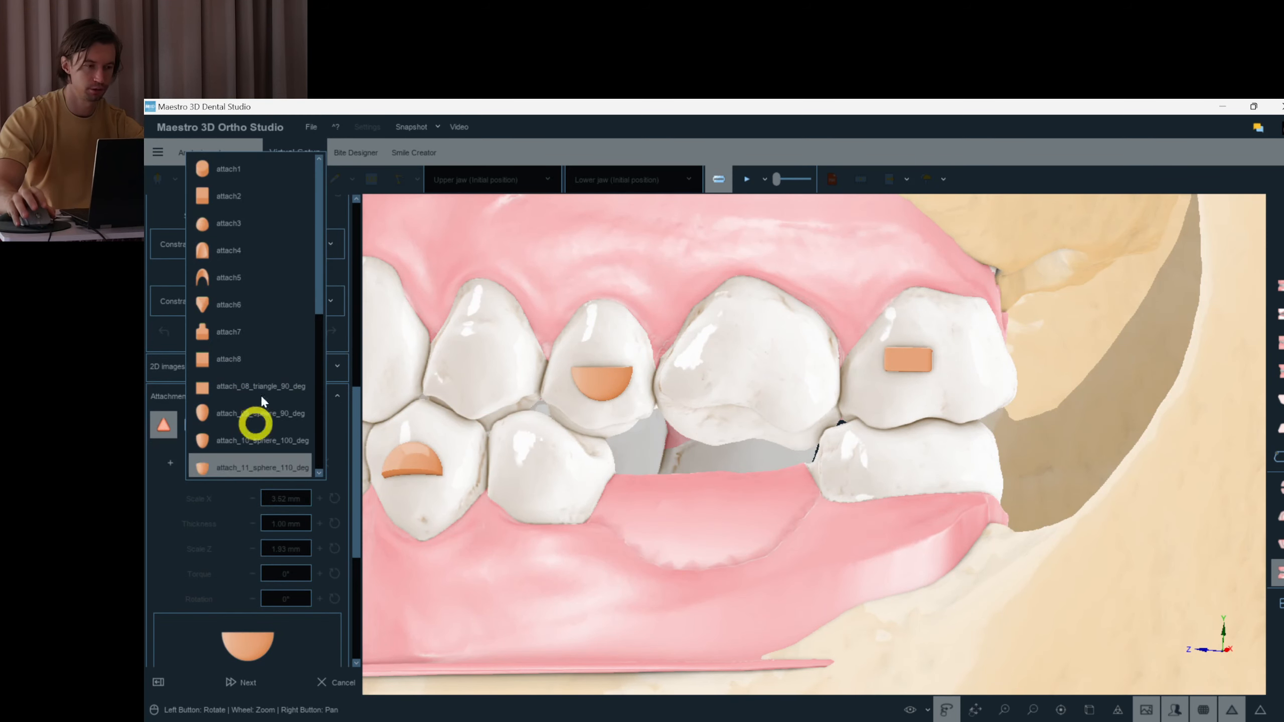
left_click(247, 197)
left_click(190, 439)
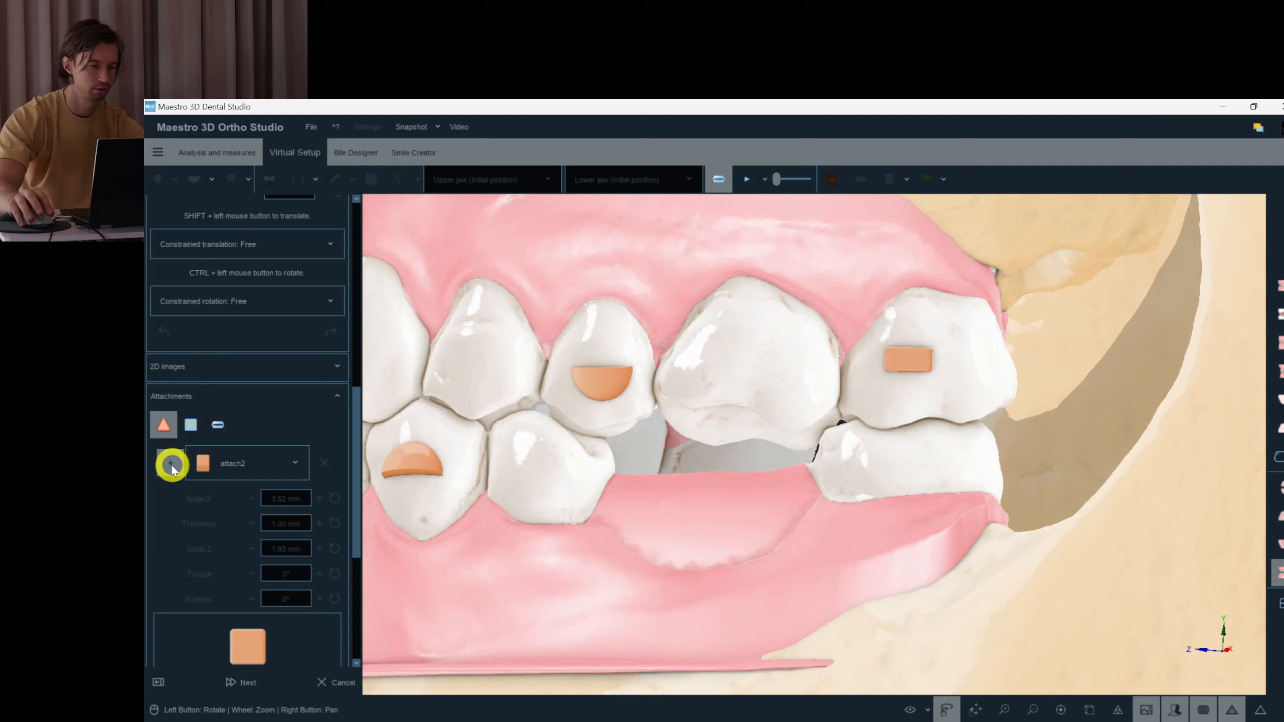
left_click_drag(1021, 523, 892, 551)
left_click(940, 505)
left_click_drag(999, 480, 897, 582)
left_click_drag(854, 667, 862, 587)
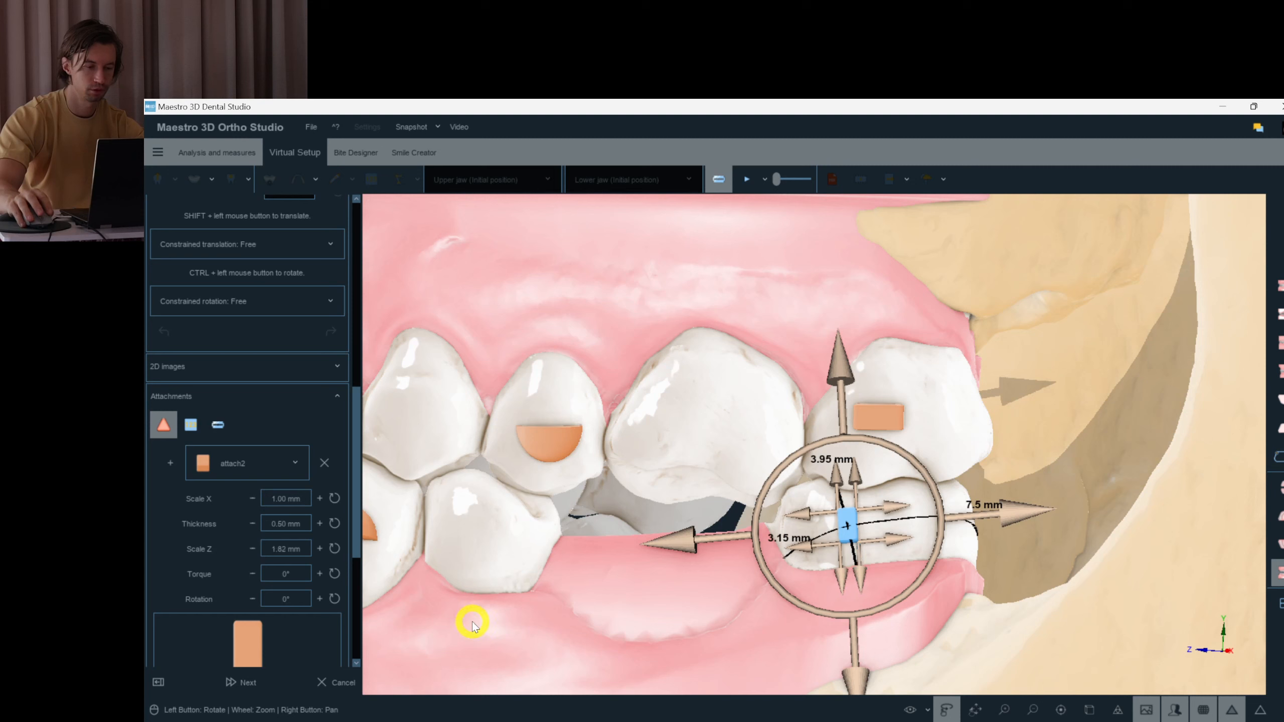
- Change the lower left molar attachment to the attach_11_sphere_110_deg shape, widen it to 2.00 mm and turn its flat edge mesially
left_click(251, 471)
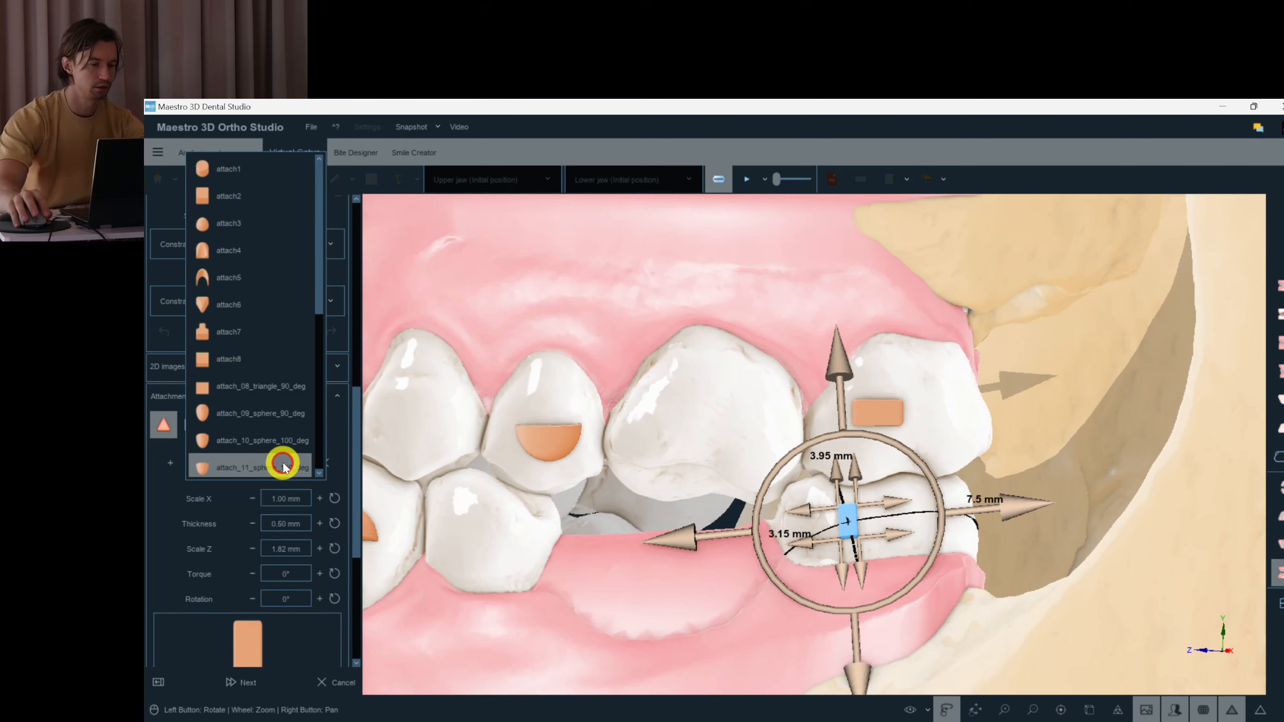
left_click(282, 461)
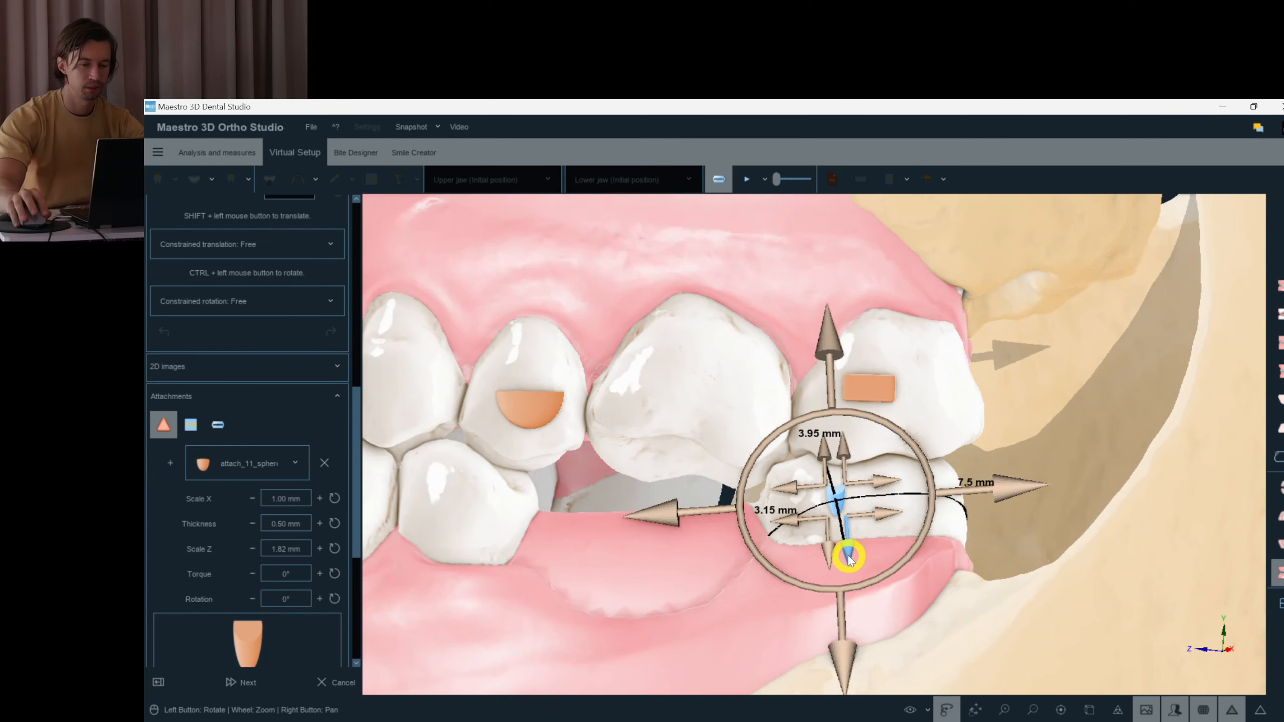
left_click_drag(849, 559, 899, 513)
left_click_drag(904, 562, 905, 553)
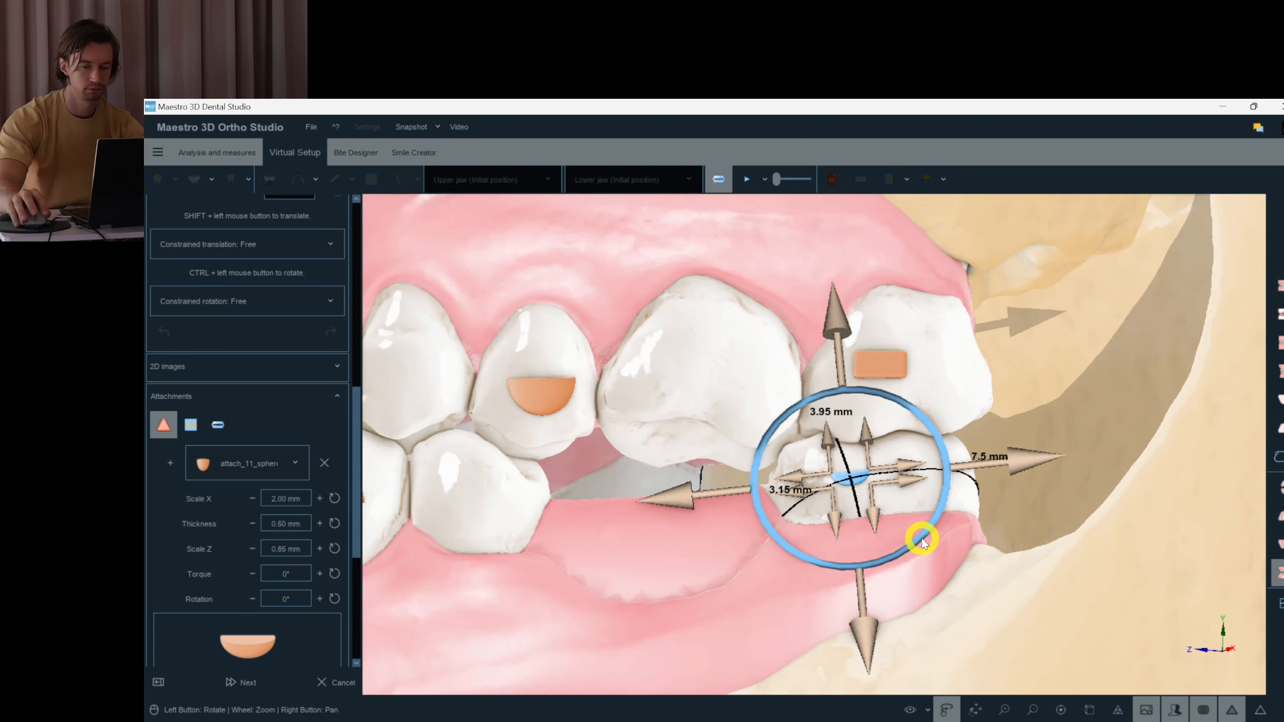
left_click_drag(915, 471, 880, 419)
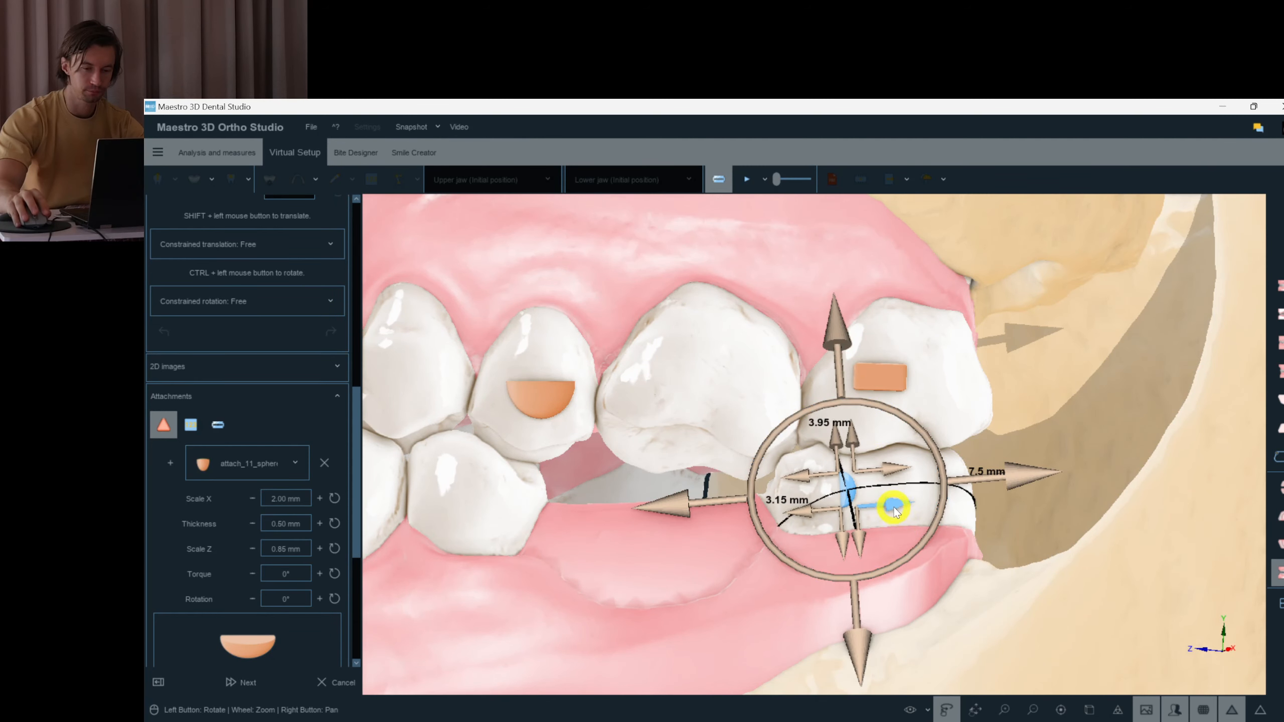
- Set the lower left molar attachment's thickness to 1.00 mm and, with only the lower jaw shown, enlarge it to about 2.5 by 1.7 mm
left_click(323, 527)
left_click_drag(1017, 561, 946, 445)
left_click(1279, 542)
left_click(912, 304)
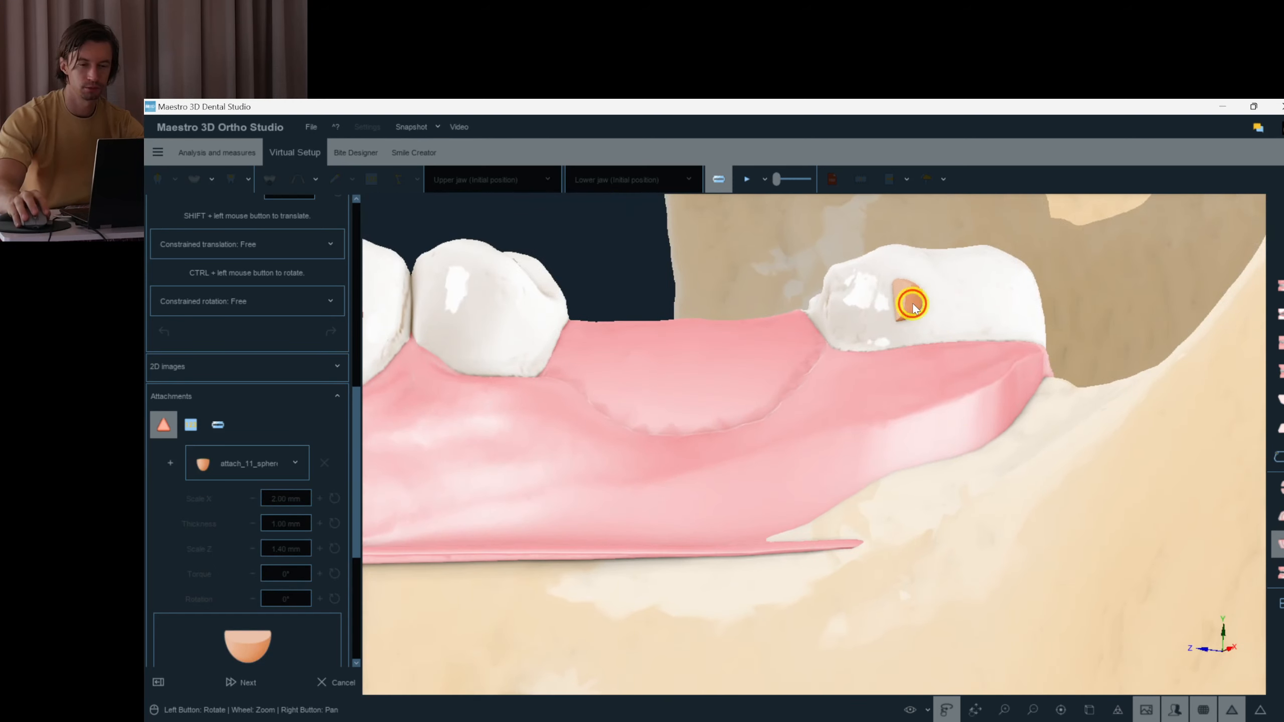
left_click_drag(930, 363, 933, 366)
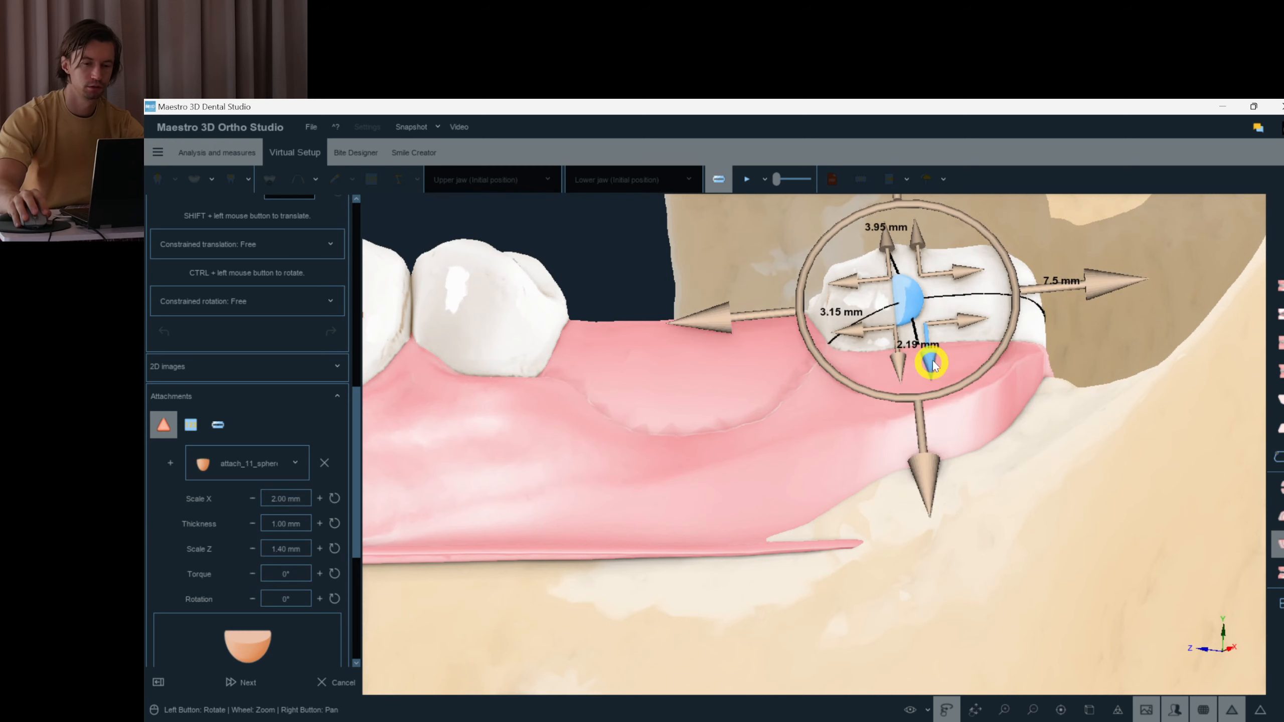
left_click(973, 397)
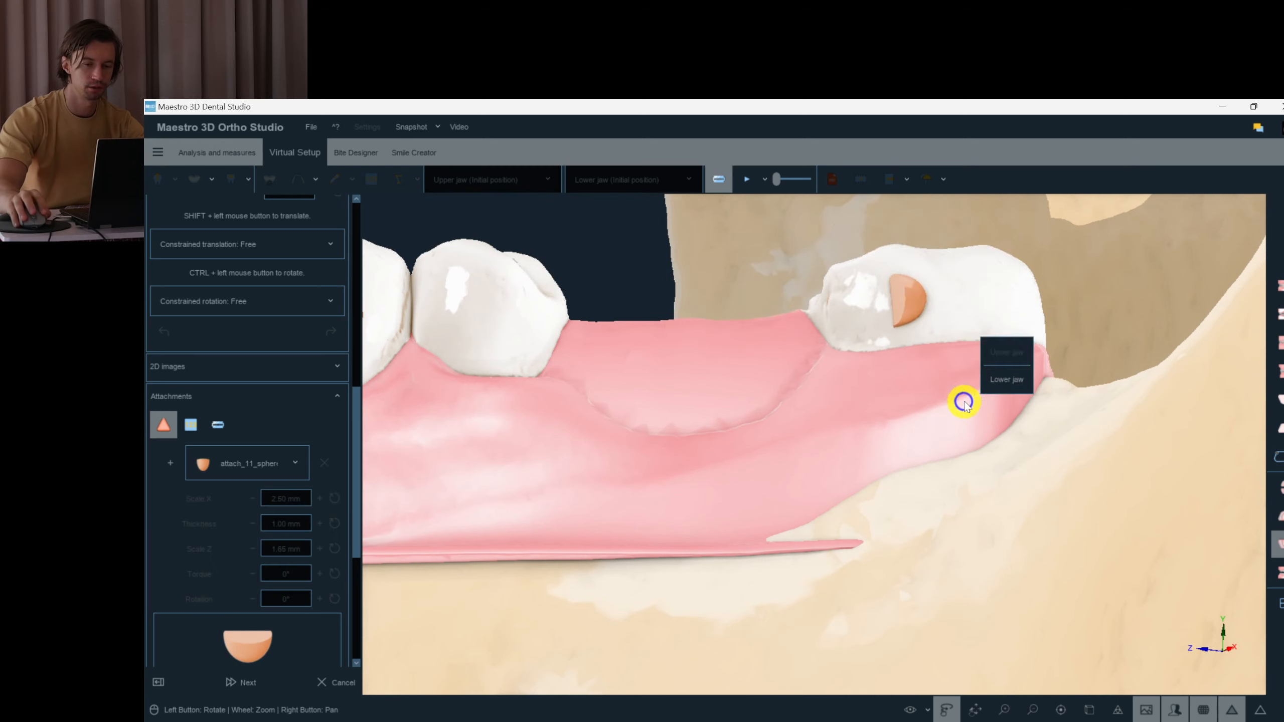
- Show both jaws, shift the lower left molar attachment slightly towards the gum and copy it
left_click(1280, 580)
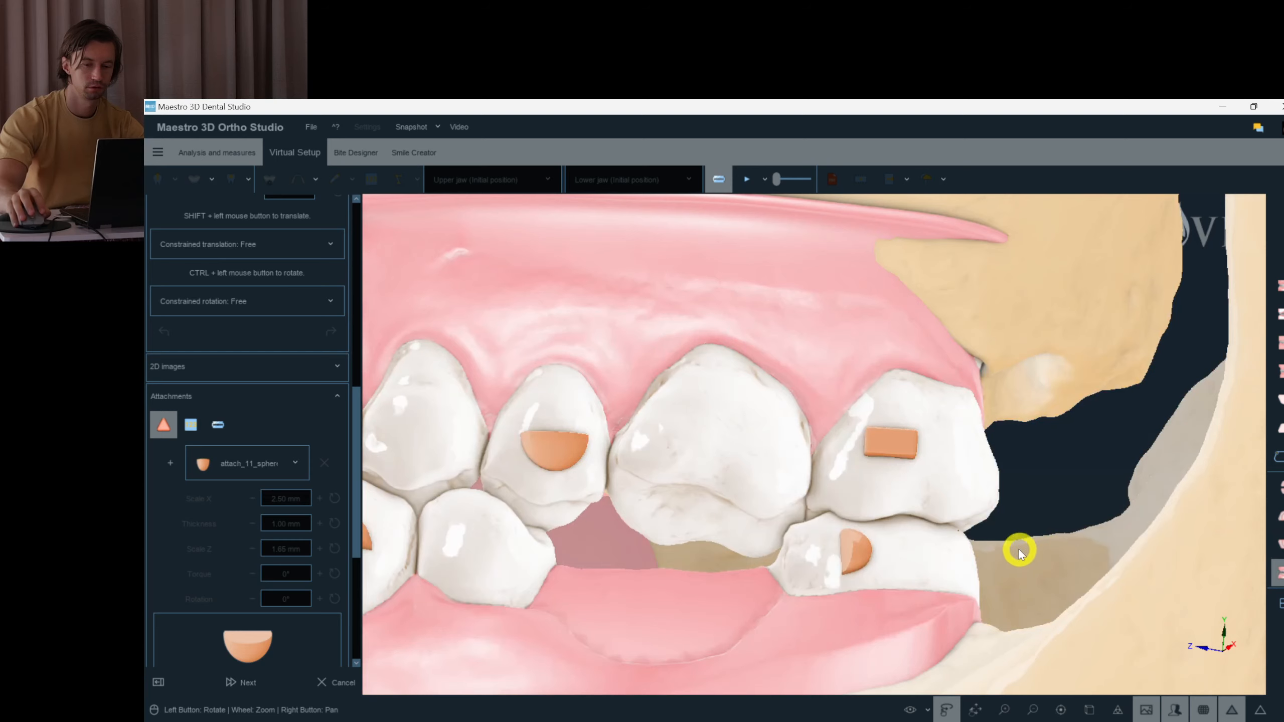
left_click(842, 567)
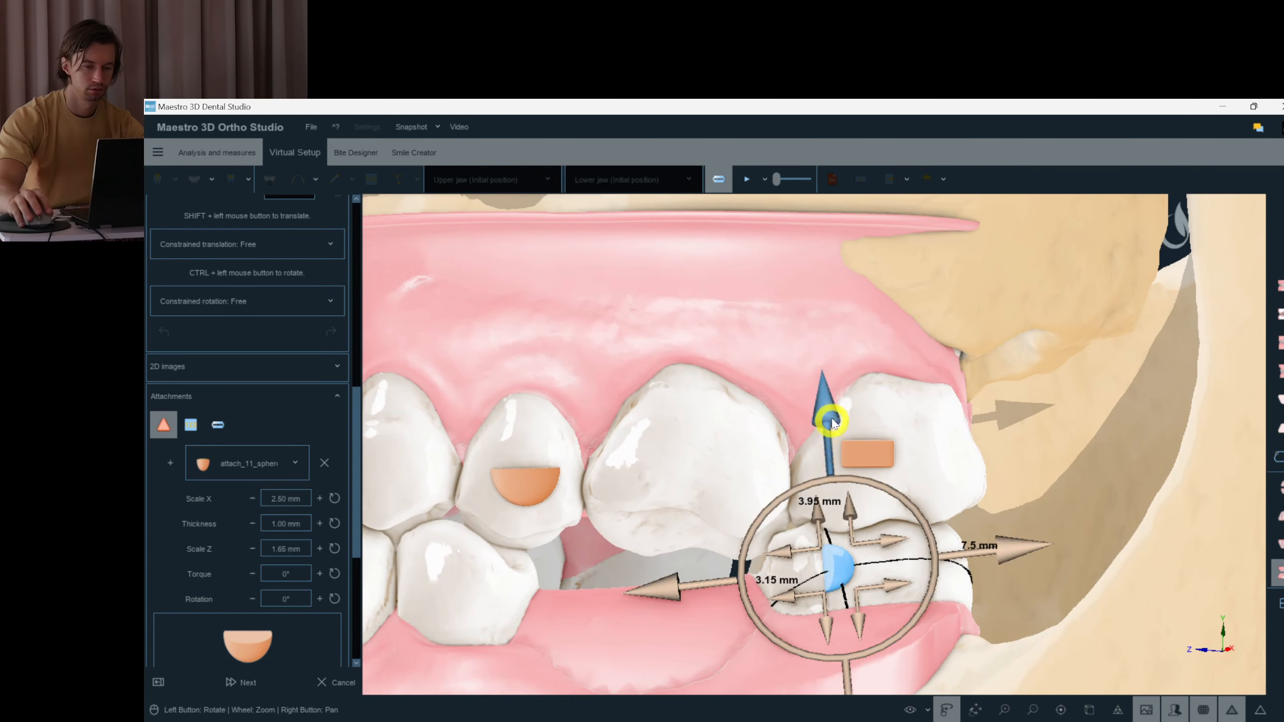
left_click_drag(832, 420, 834, 424)
right_click(841, 577)
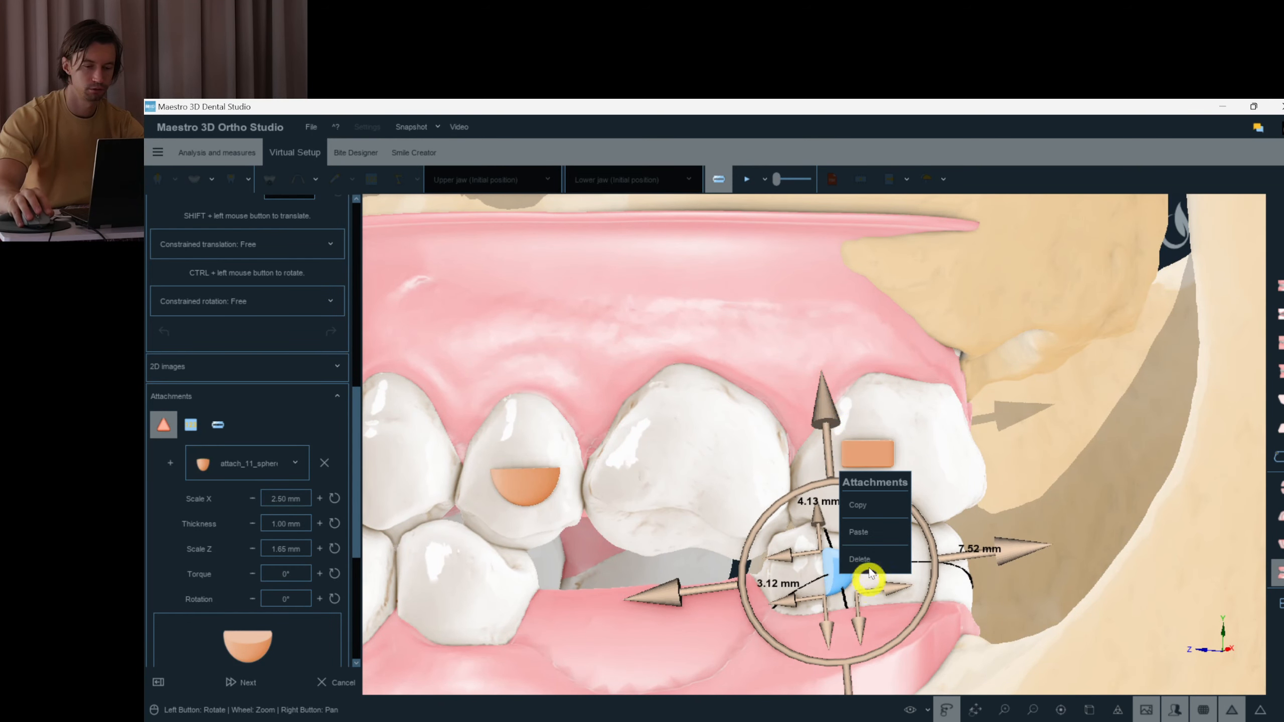
left_click(871, 511)
- Paste the copied half-sphere attachment onto the lower right last molar with its flat edge facing mesially, and deselect it
right_click(1068, 570)
left_click_drag(1039, 613, 617, 544)
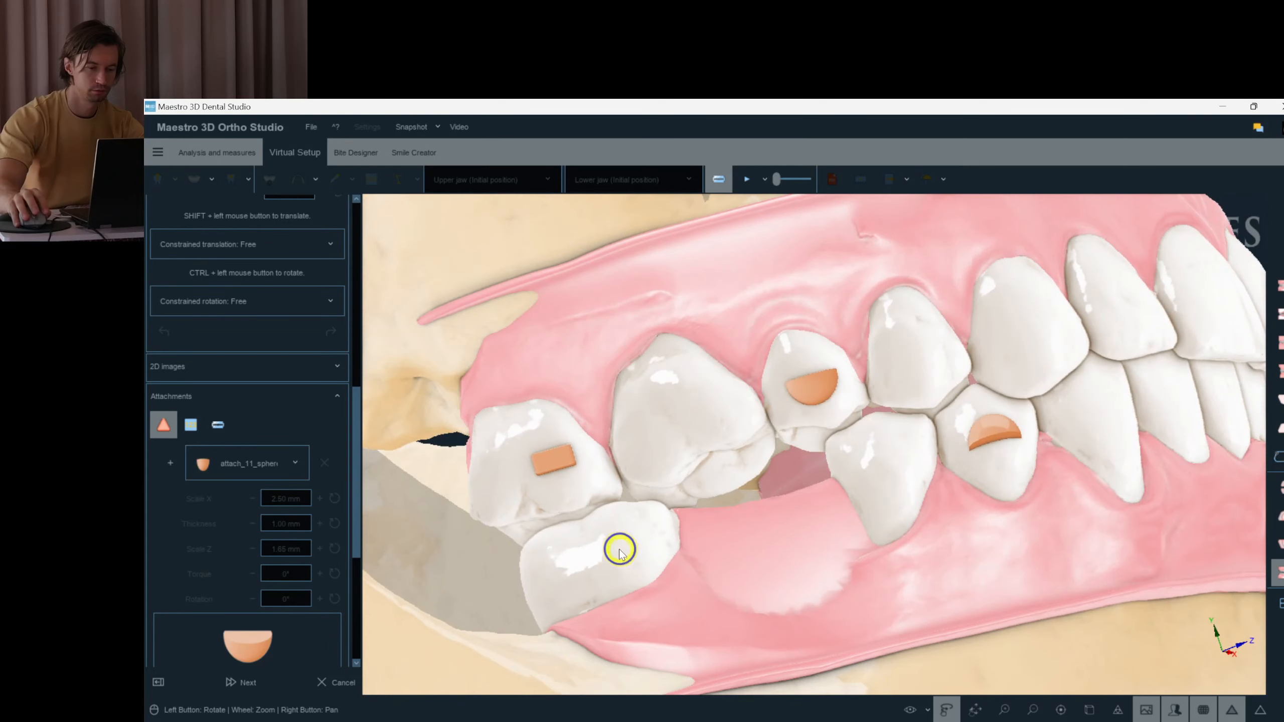
right_click(617, 545)
left_click(689, 432)
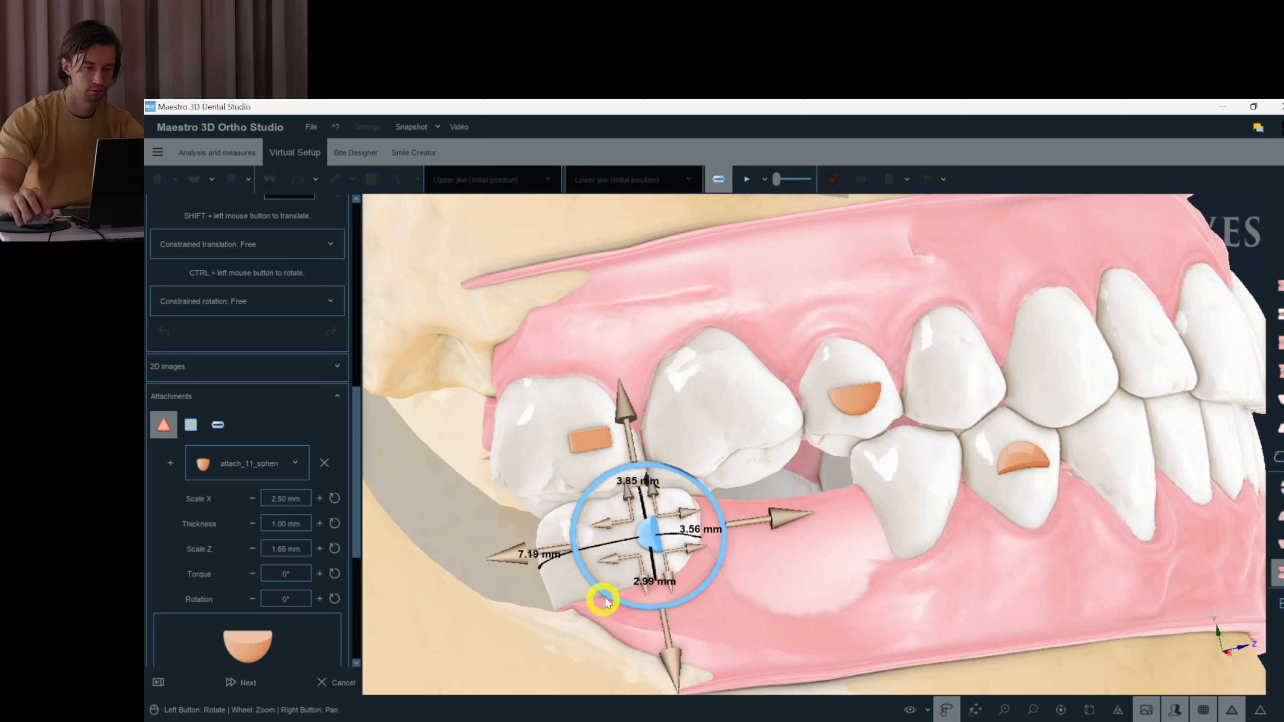
left_click(768, 599)
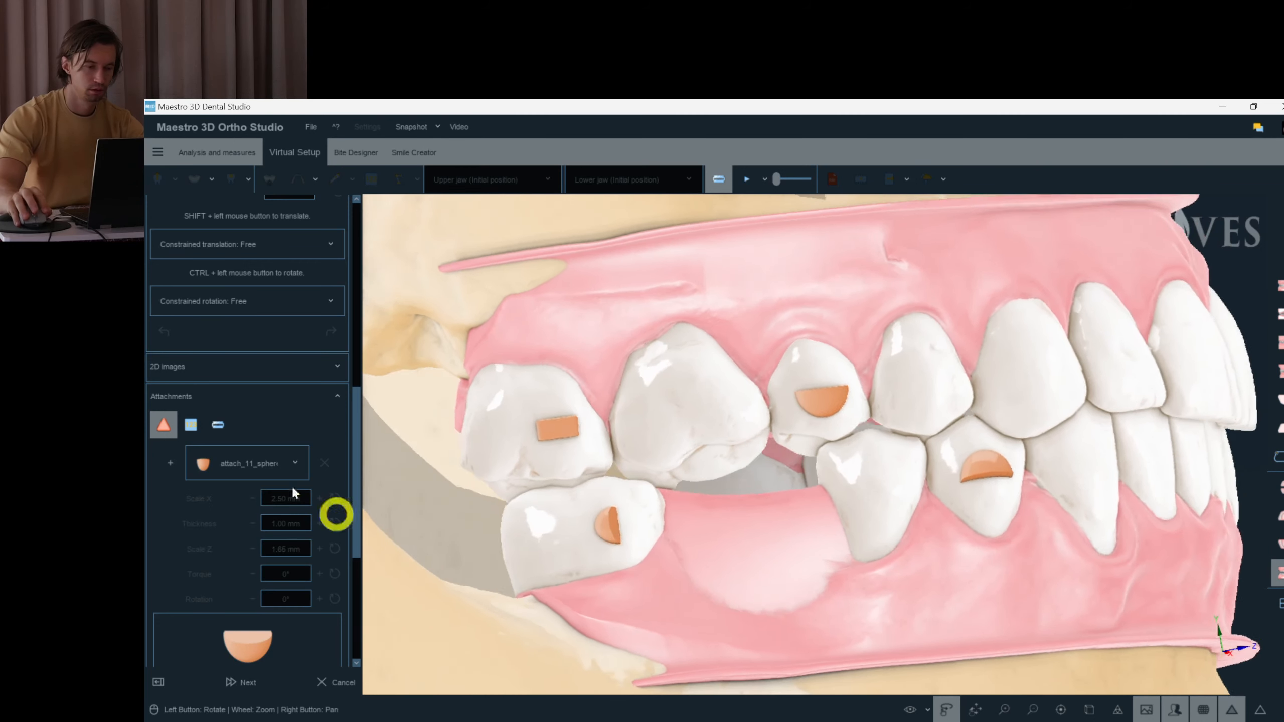
- Add a label to the upper right first molar, rotate it upright on the crown and deselect it
left_click(191, 424)
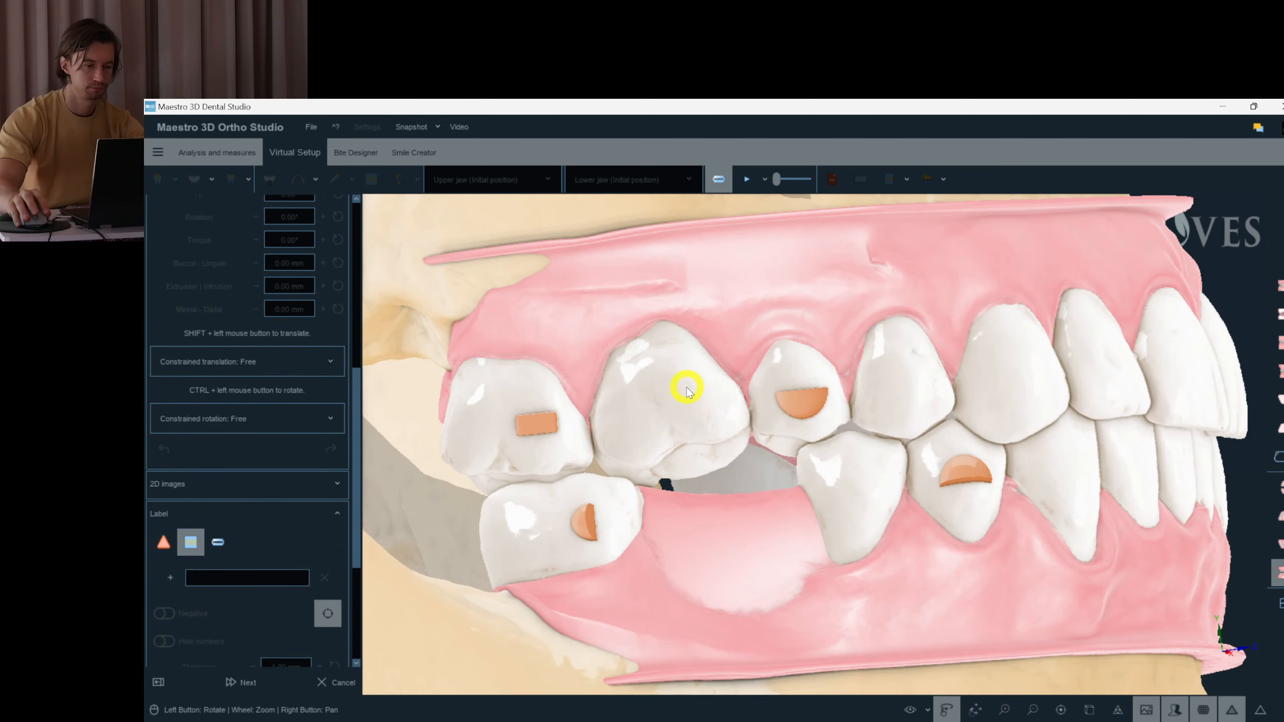
left_click(731, 415)
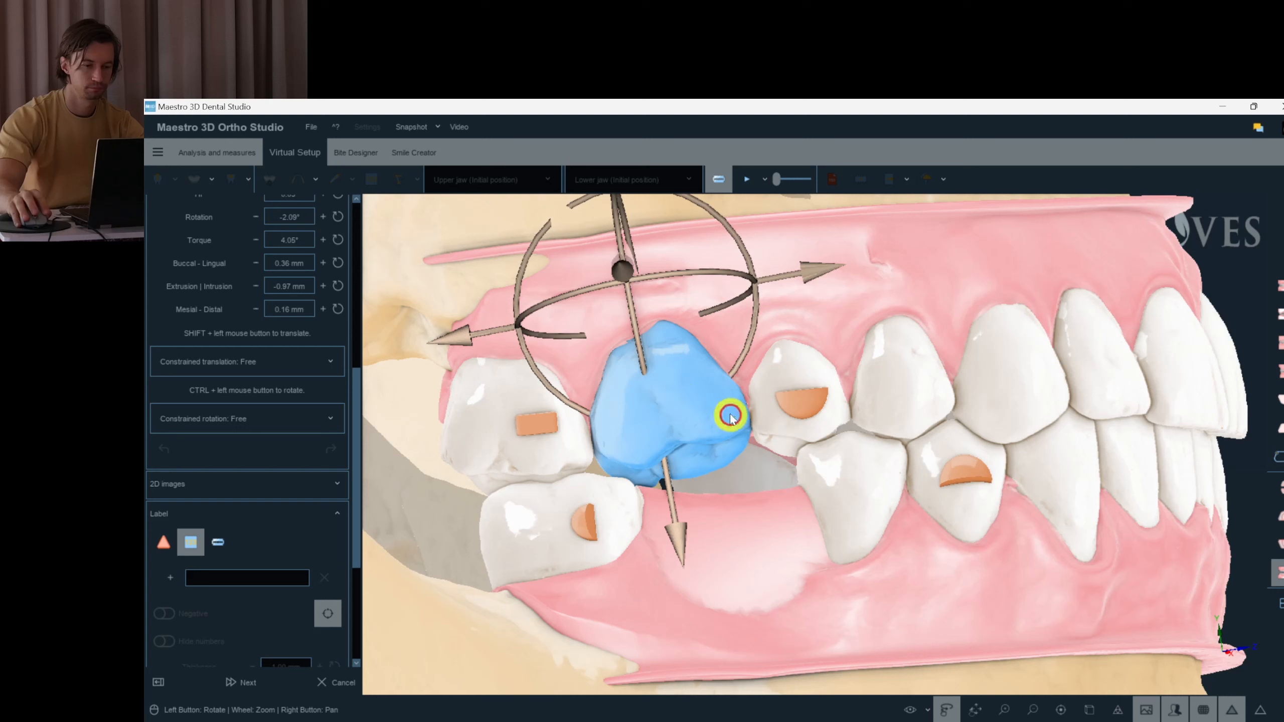
left_click(169, 580)
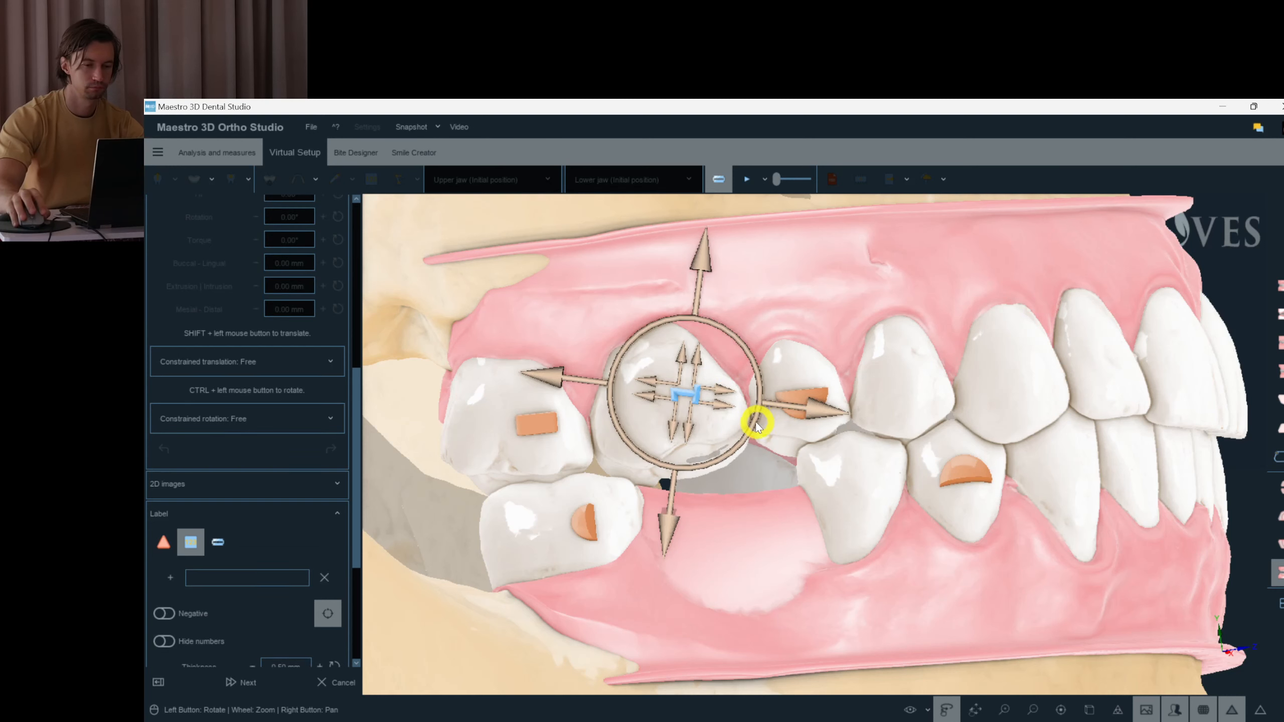
left_click_drag(749, 371, 716, 416)
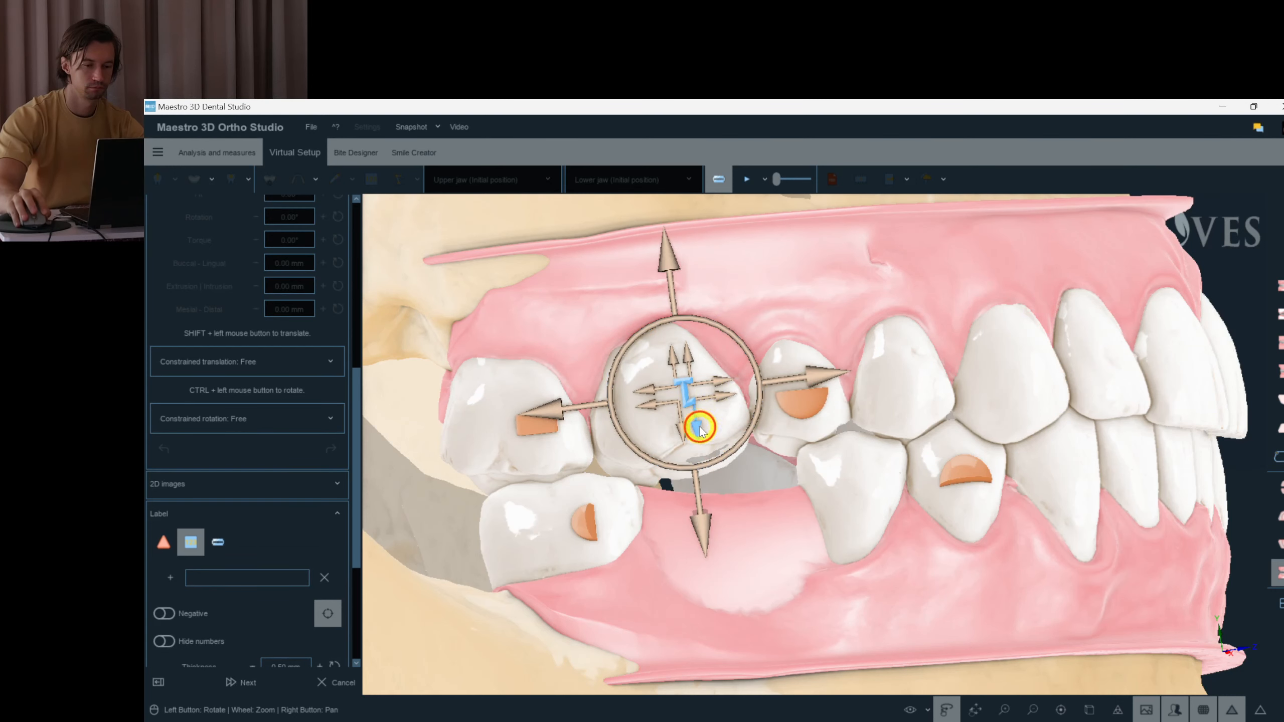
left_click(786, 324)
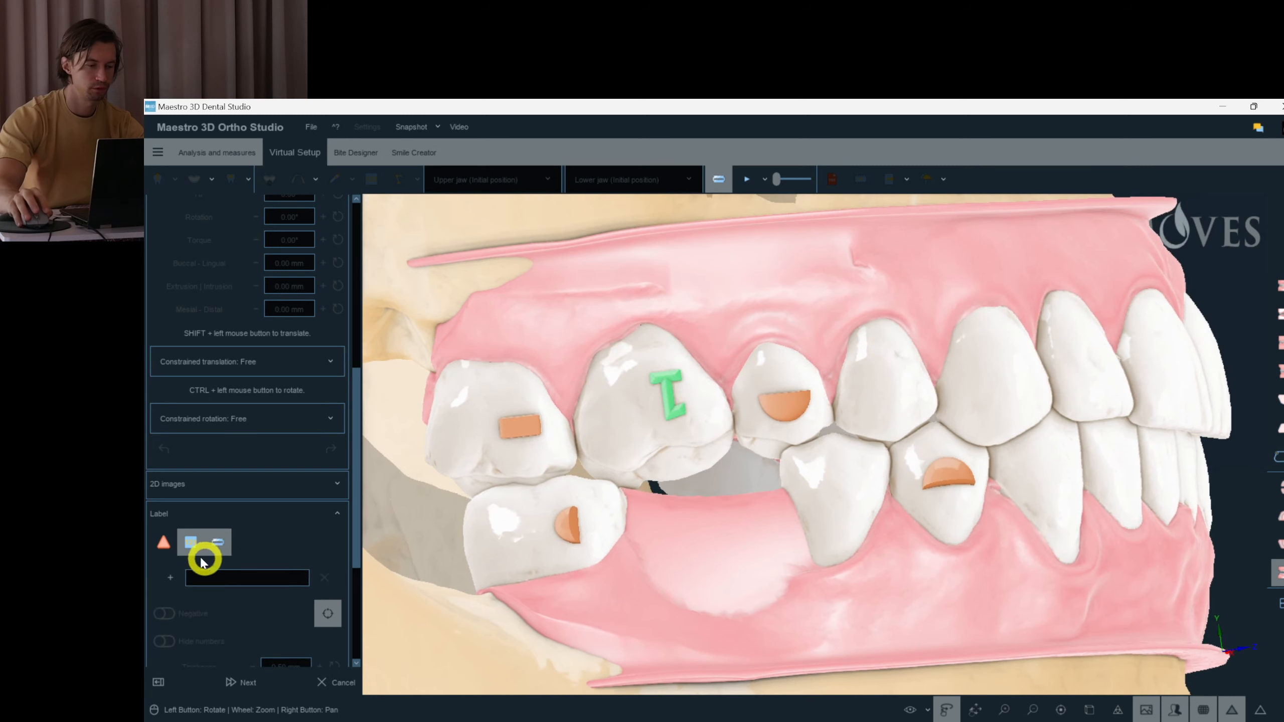
- Add a label to the lower right second premolar, enlarge it slightly and deselect it
left_click(178, 577)
left_click_drag(680, 520, 644, 493)
left_click(677, 499)
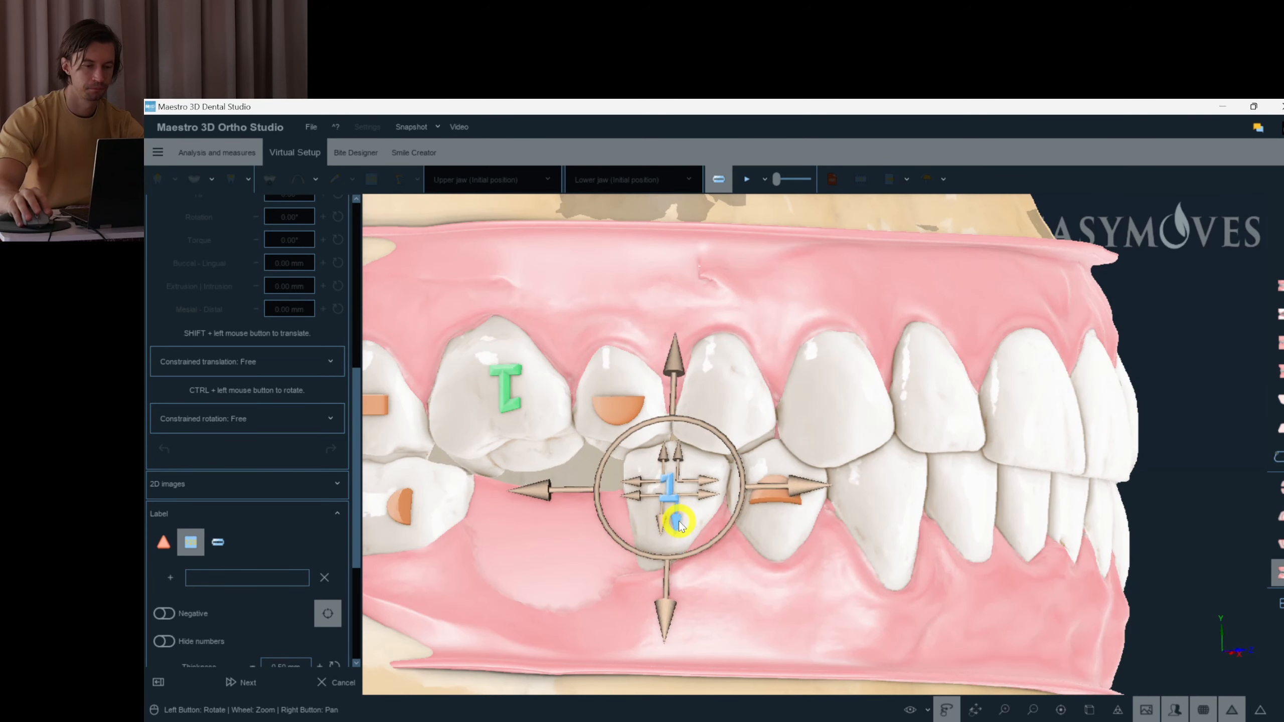
left_click_drag(680, 525, 682, 539)
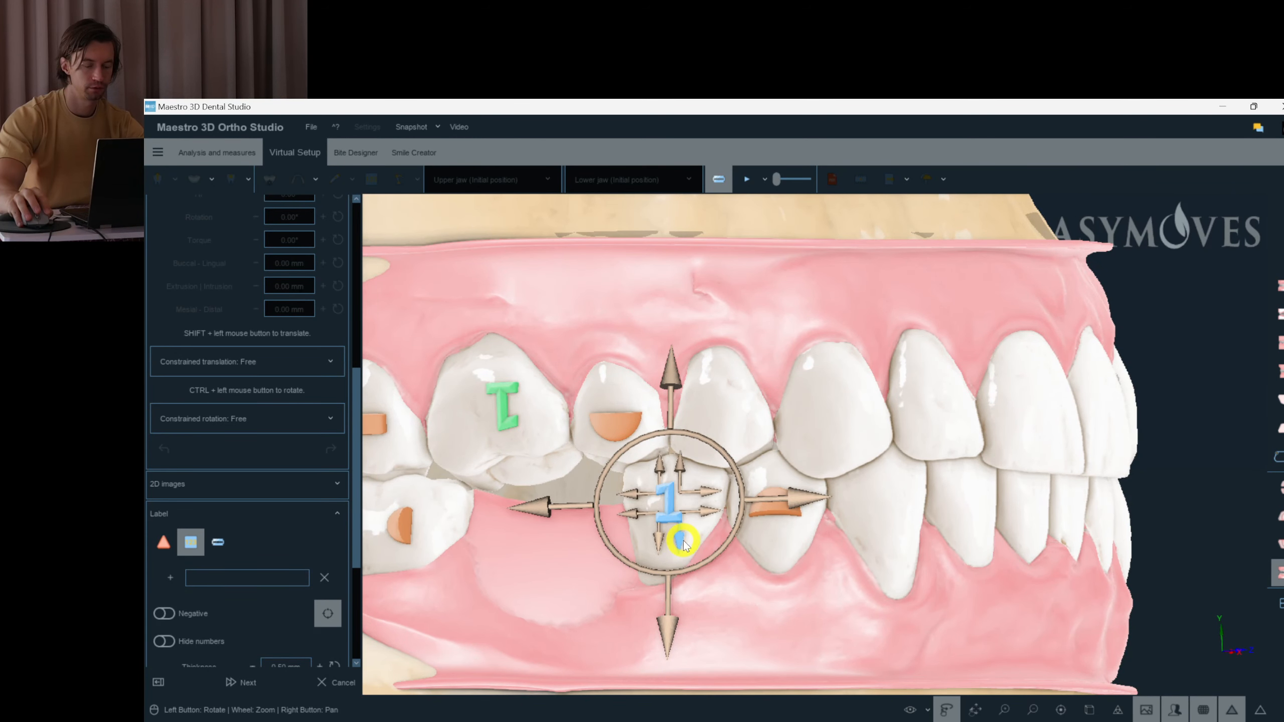
left_click(811, 654)
- Examine the upper right canine and its neighbours from the side and in occlusal view with the upper jaw isolated
left_click(861, 405)
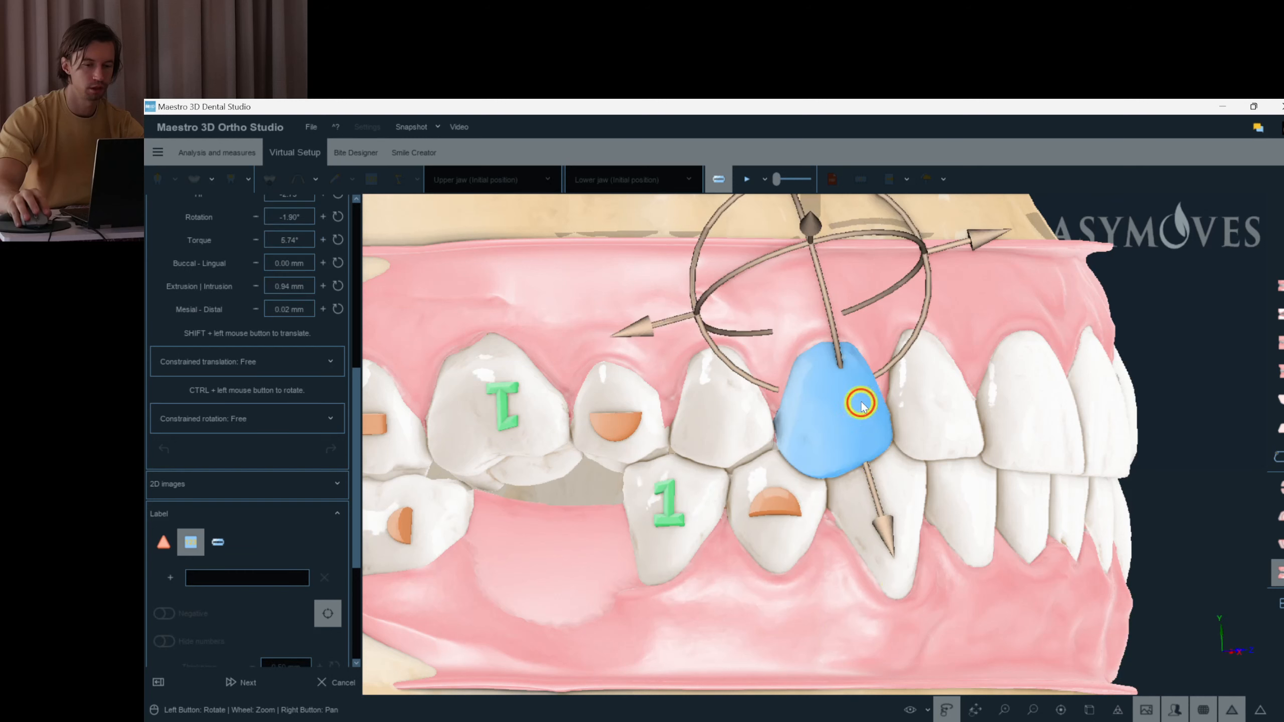
right_click(1189, 509)
mouse_move(1211, 462)
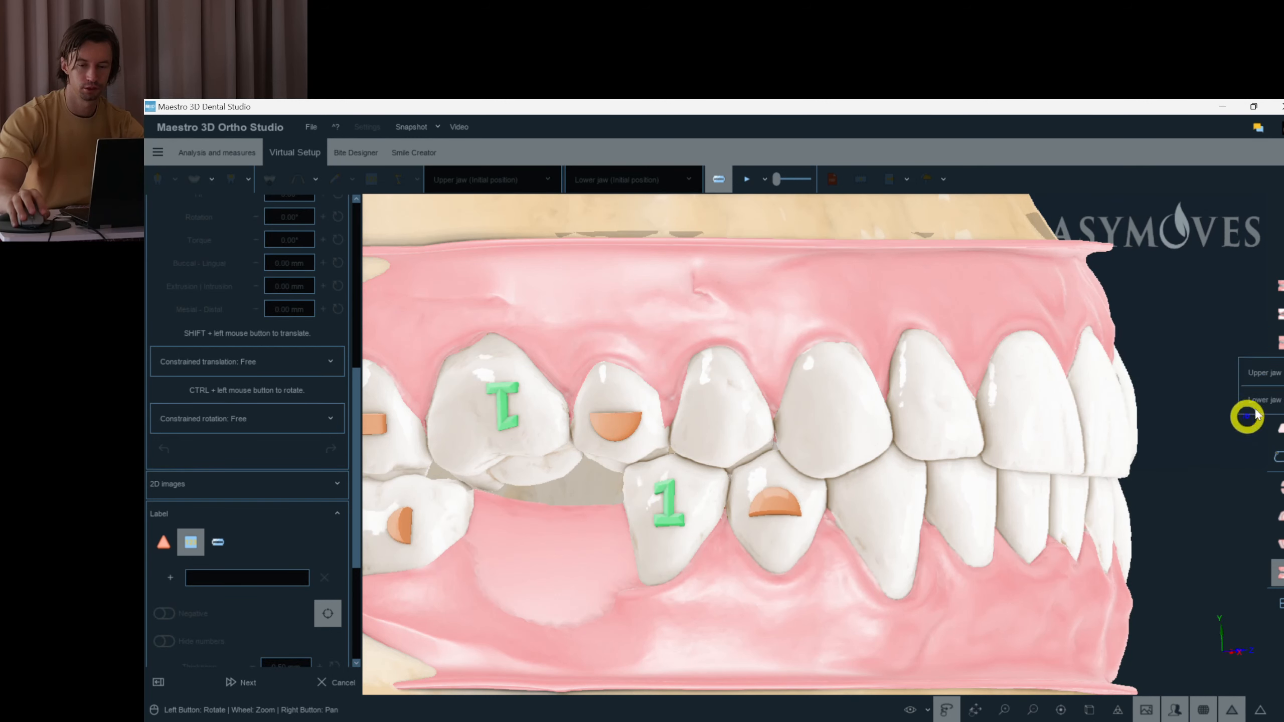
mouse_move(1254, 402)
left_click(1179, 350)
left_click_drag(1060, 450, 1269, 500)
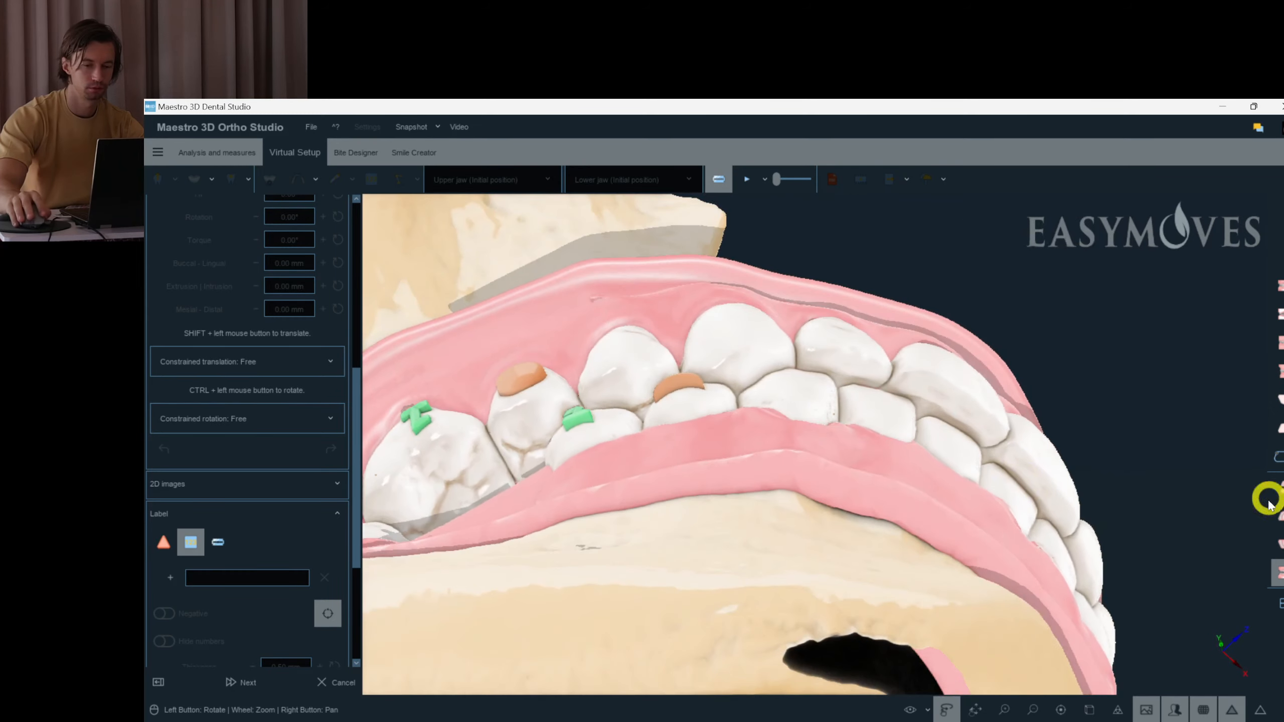
left_click_drag(1127, 517, 780, 419)
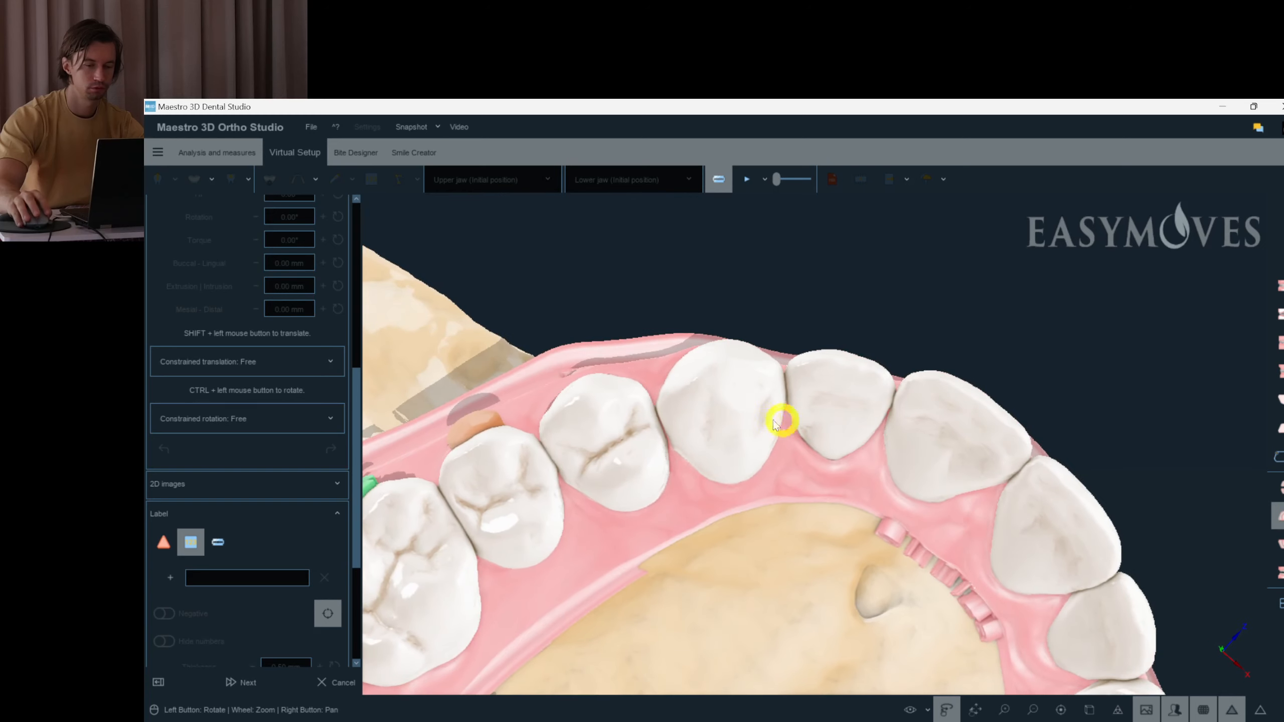
left_click(763, 430)
right_click(823, 537)
left_click(716, 424)
right_click(789, 498)
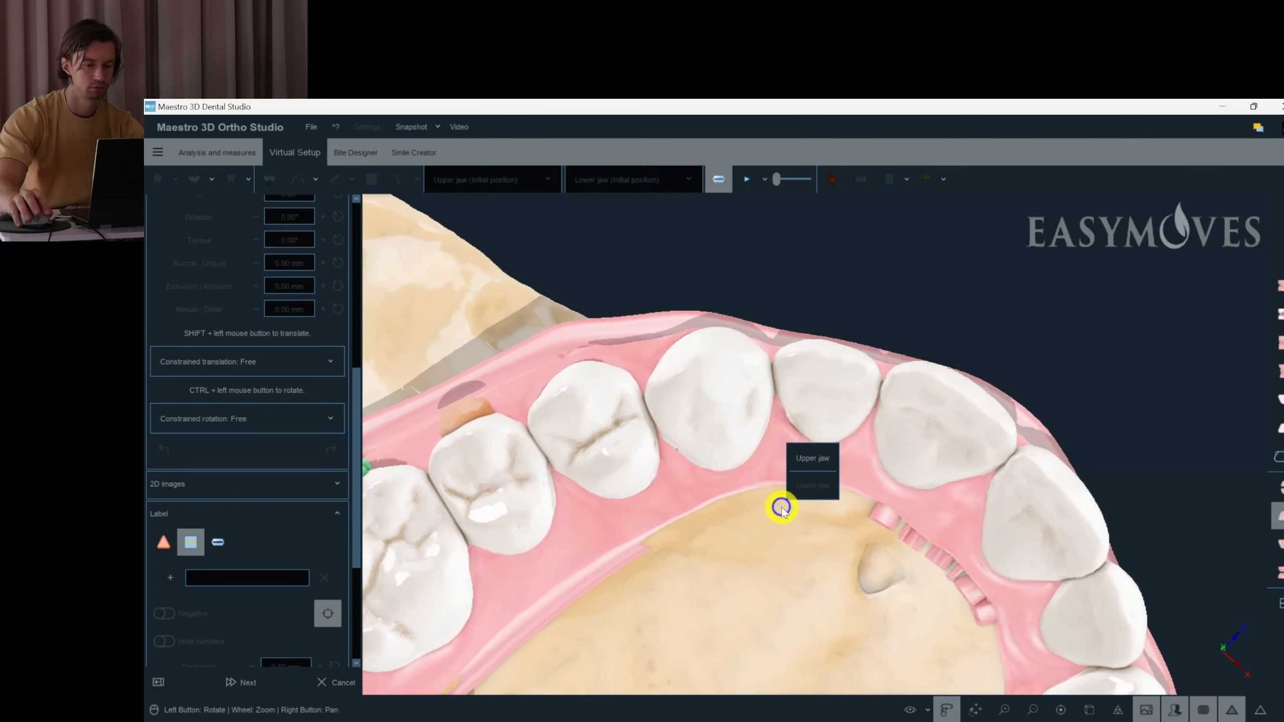
left_click_drag(780, 507, 745, 513)
left_click_drag(1279, 571, 582, 495)
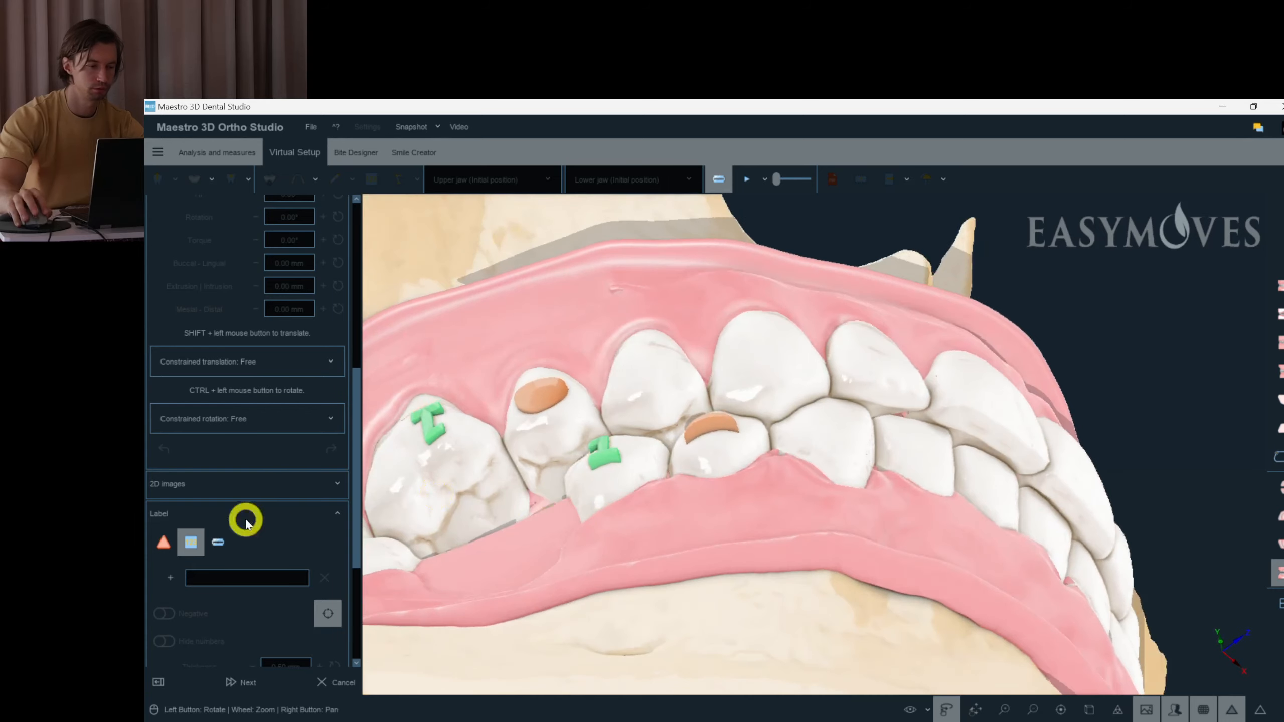
- Return to attachment editing and check the movement values of tooth 23 in a frontal view of both jaws
left_click(163, 542)
left_click_drag(346, 434, 328, 253)
left_click_drag(897, 435, 900, 465)
left_click(802, 428)
left_click_drag(809, 455, 945, 539)
left_click_drag(748, 545, 968, 546)
left_click(983, 464)
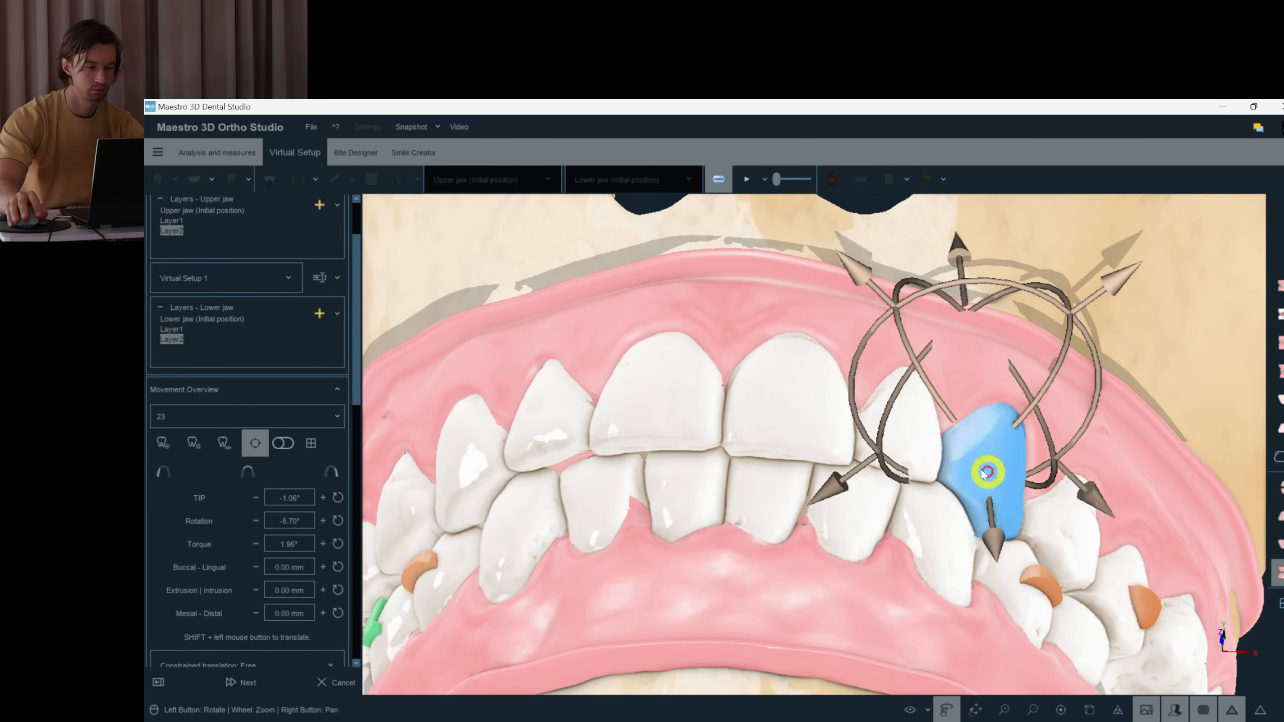
- Isolate the lower jaw and compare its initial position with Layer2 in occlusal view
left_click_drag(637, 519, 1279, 546)
left_click(594, 525)
left_click(1281, 547)
left_click(911, 540)
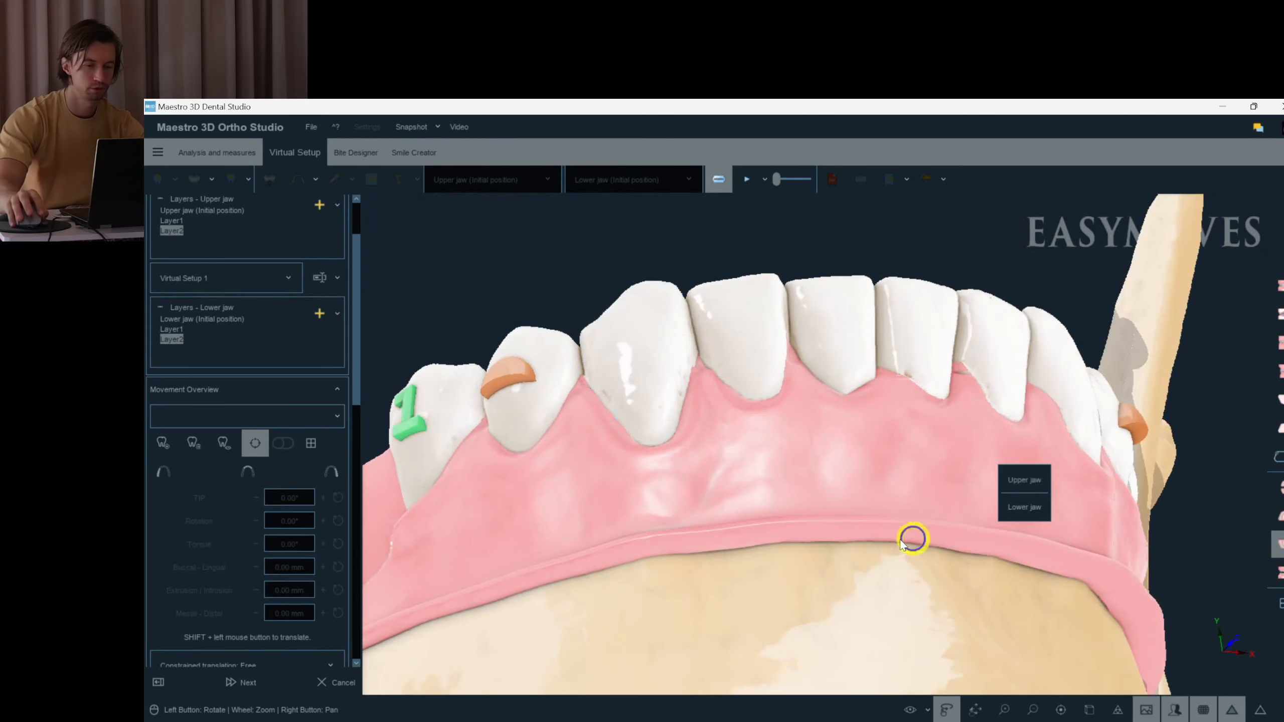
left_click_drag(912, 539, 900, 542)
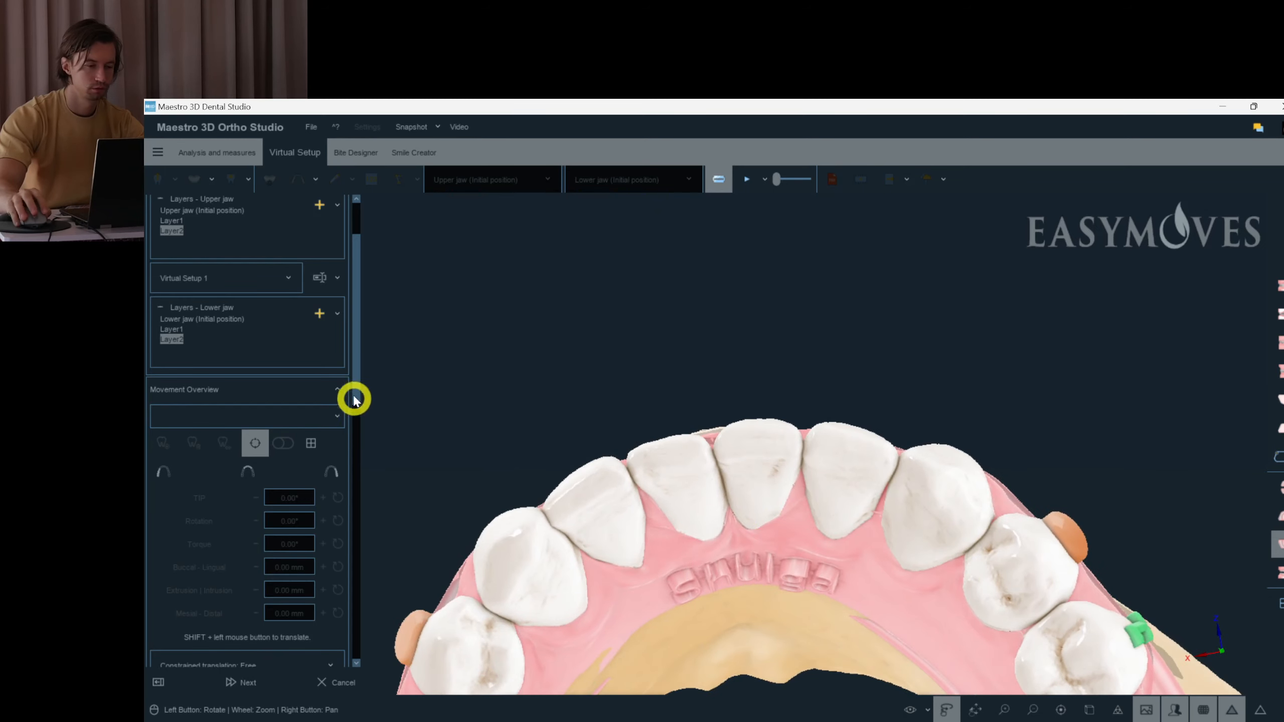
left_click_drag(358, 341, 358, 375)
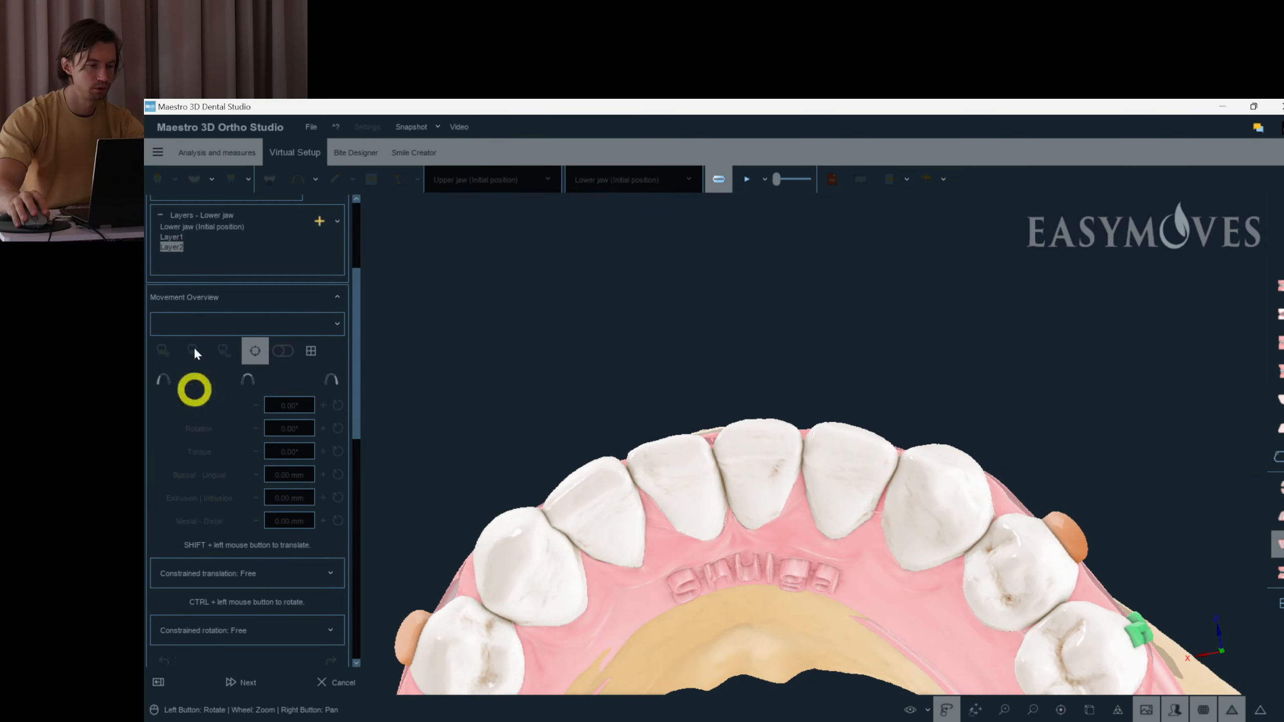
left_click(187, 230)
left_click(173, 237)
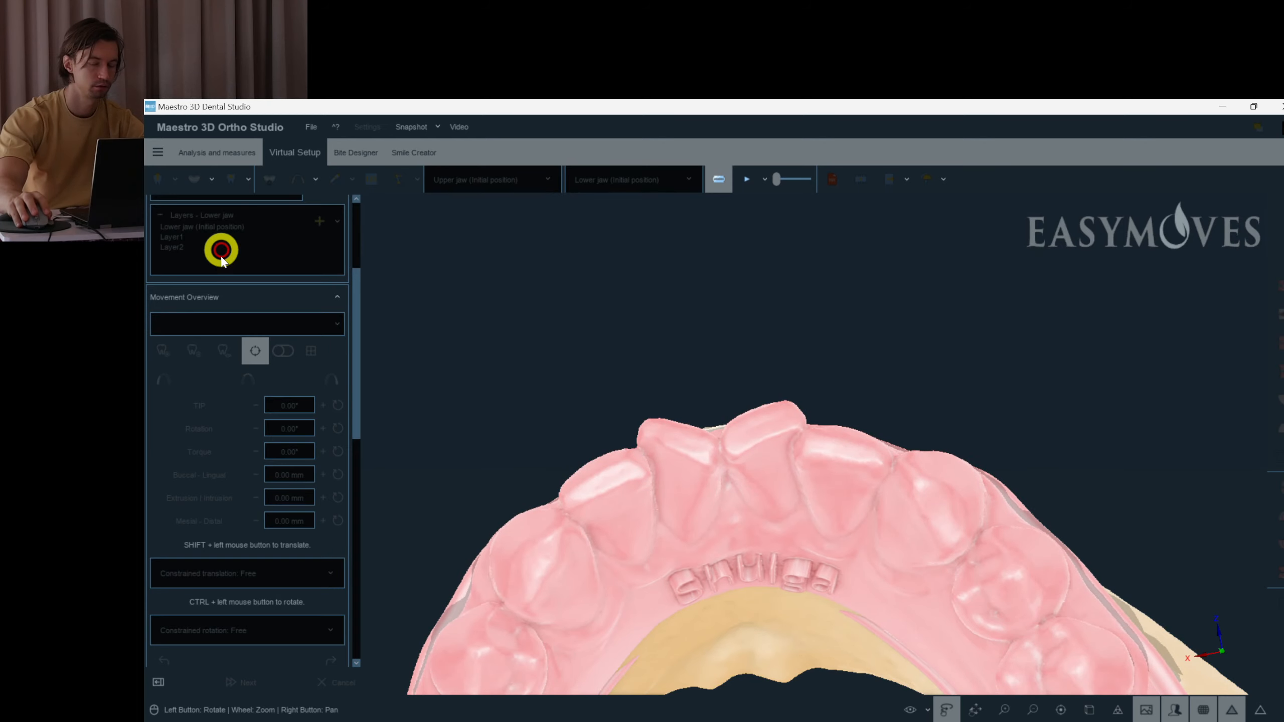
- Add an attach_08_triangle_90_deg attachment to the labial surface of the lower right canine
left_click_drag(720, 435, 352, 402)
scroll(347, 473, "down", 5)
left_click(242, 484)
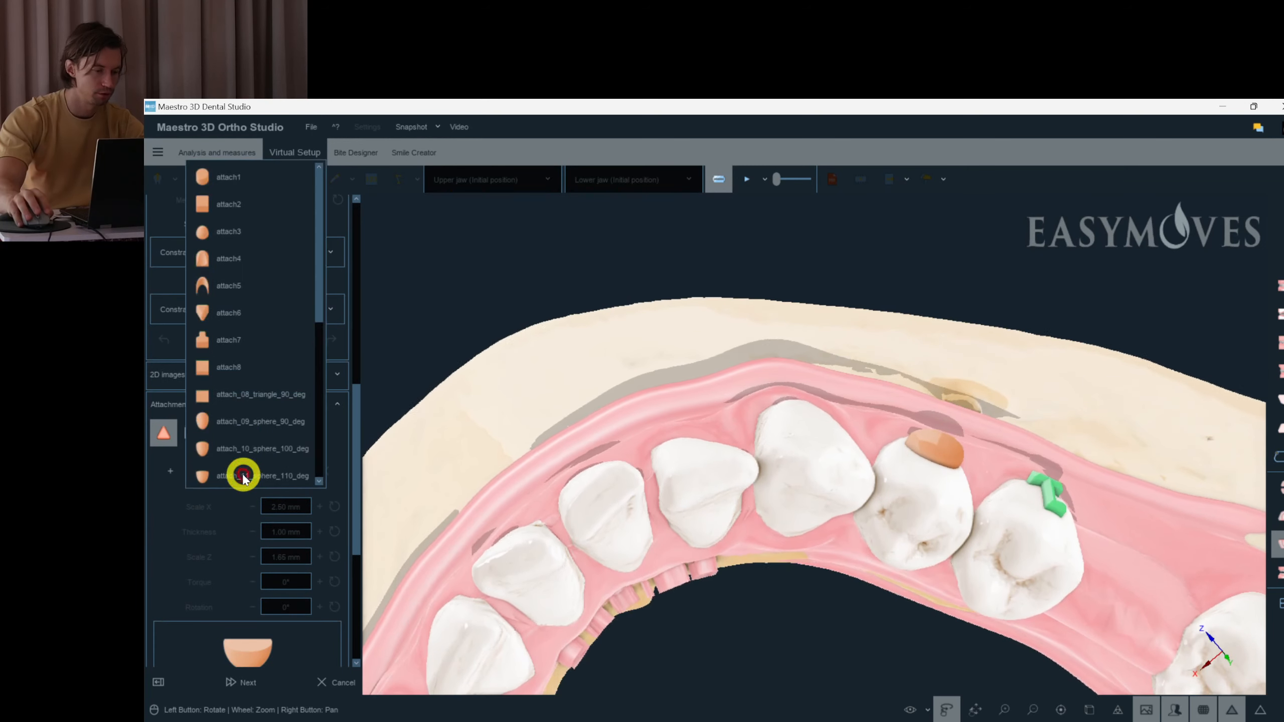
scroll(273, 455, "down", 2)
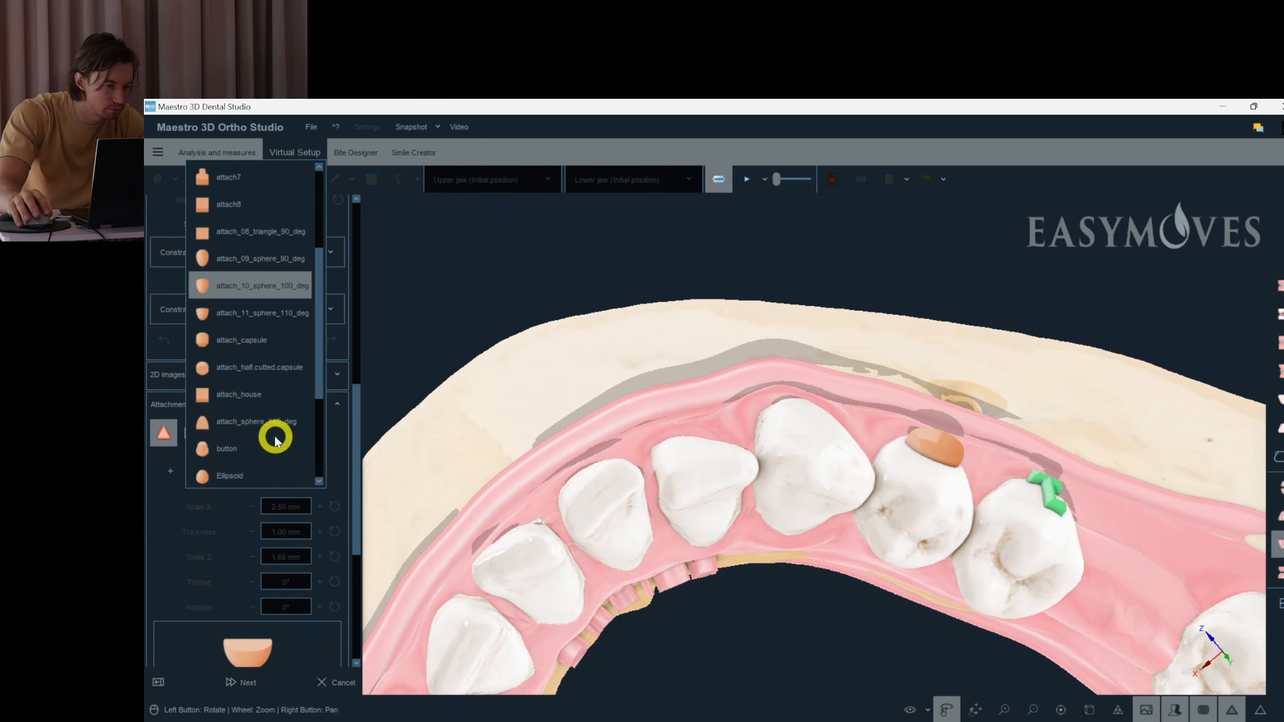
left_click(276, 236)
left_click(174, 470)
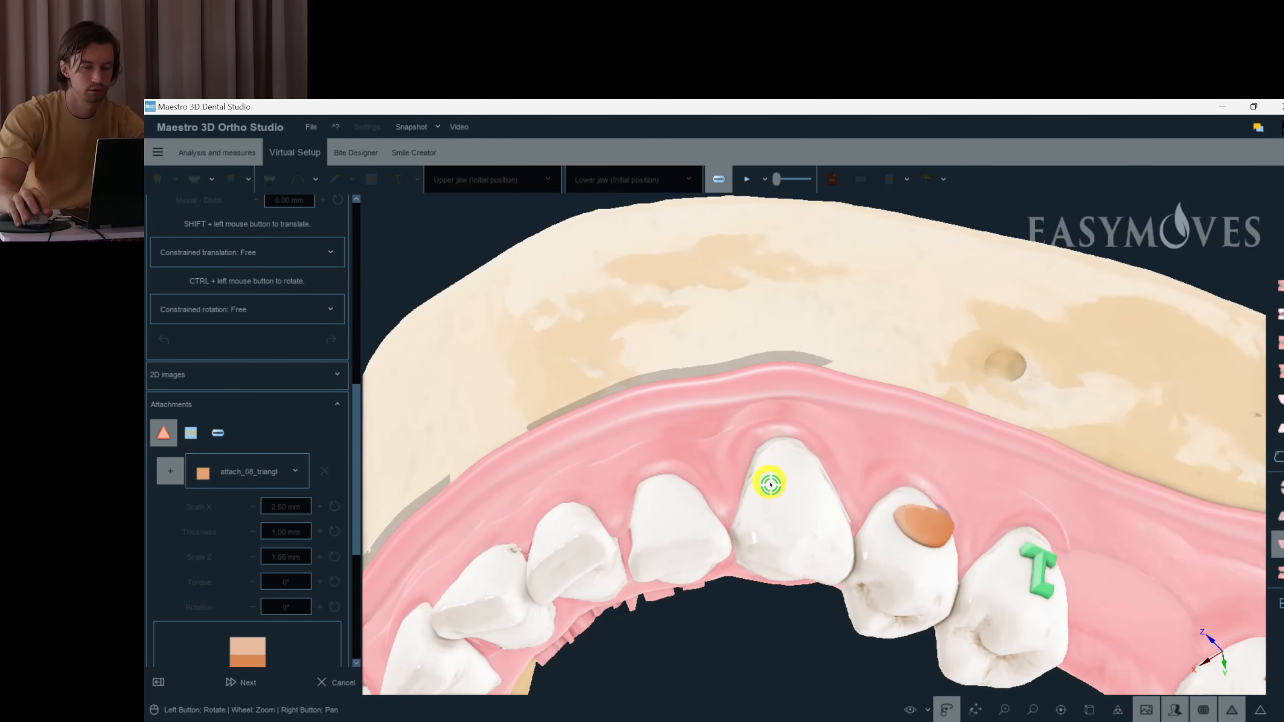
left_click_drag(818, 515, 783, 559)
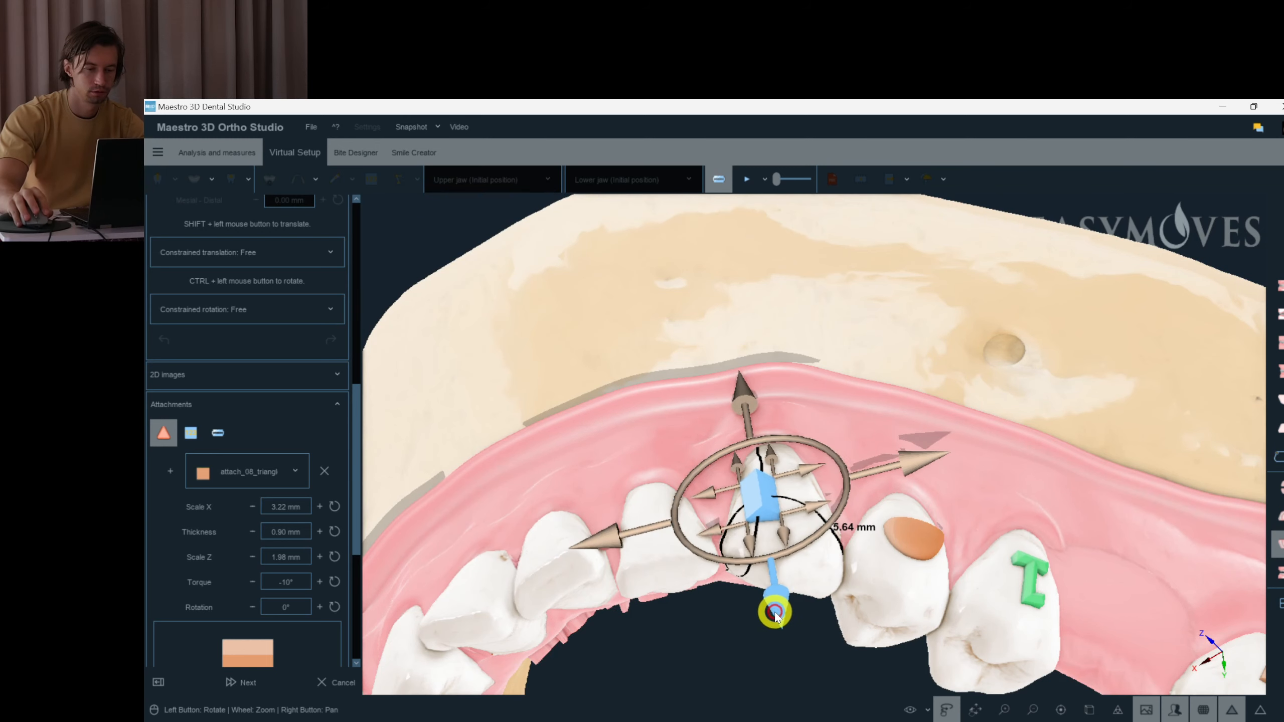
- Adjust the triangular attachment's position and orientation on the lower right canine and set its thickness to 0.80 mm
left_click_drag(876, 432, 764, 449)
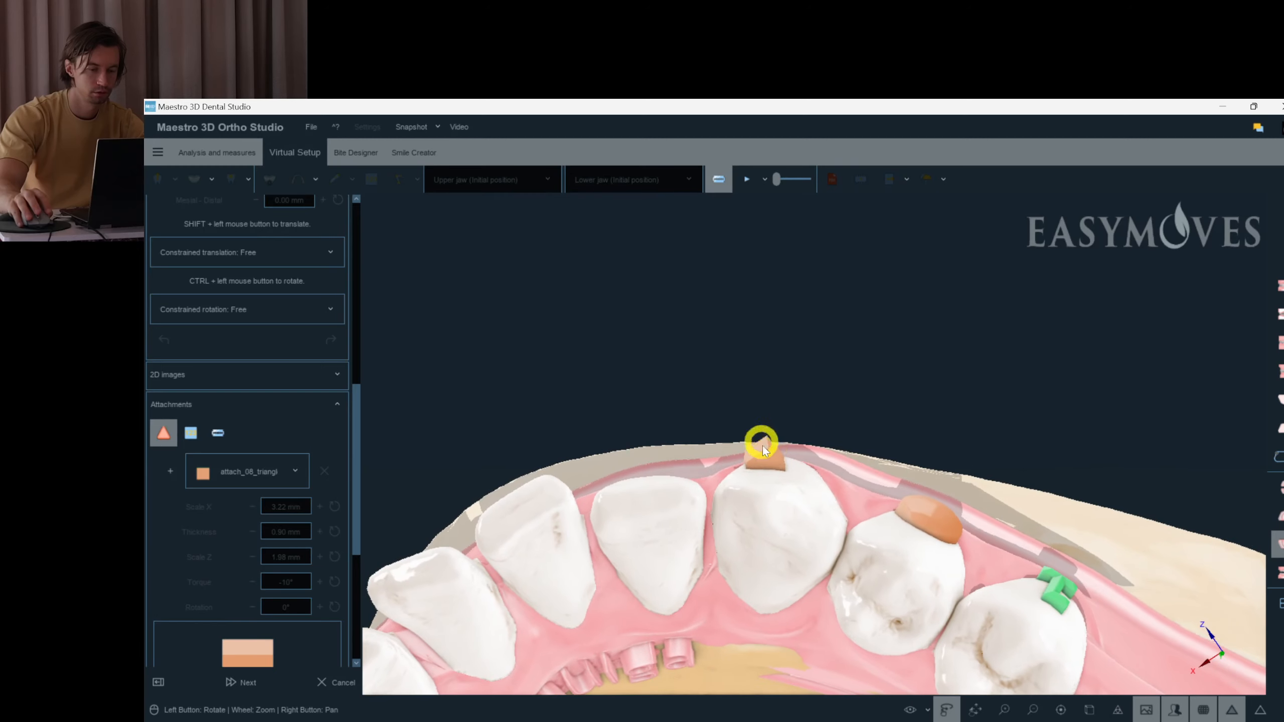
mouse_move(854, 464)
left_mouse_down()
mouse_move(852, 481)
mouse_move(843, 474)
left_mouse_up()
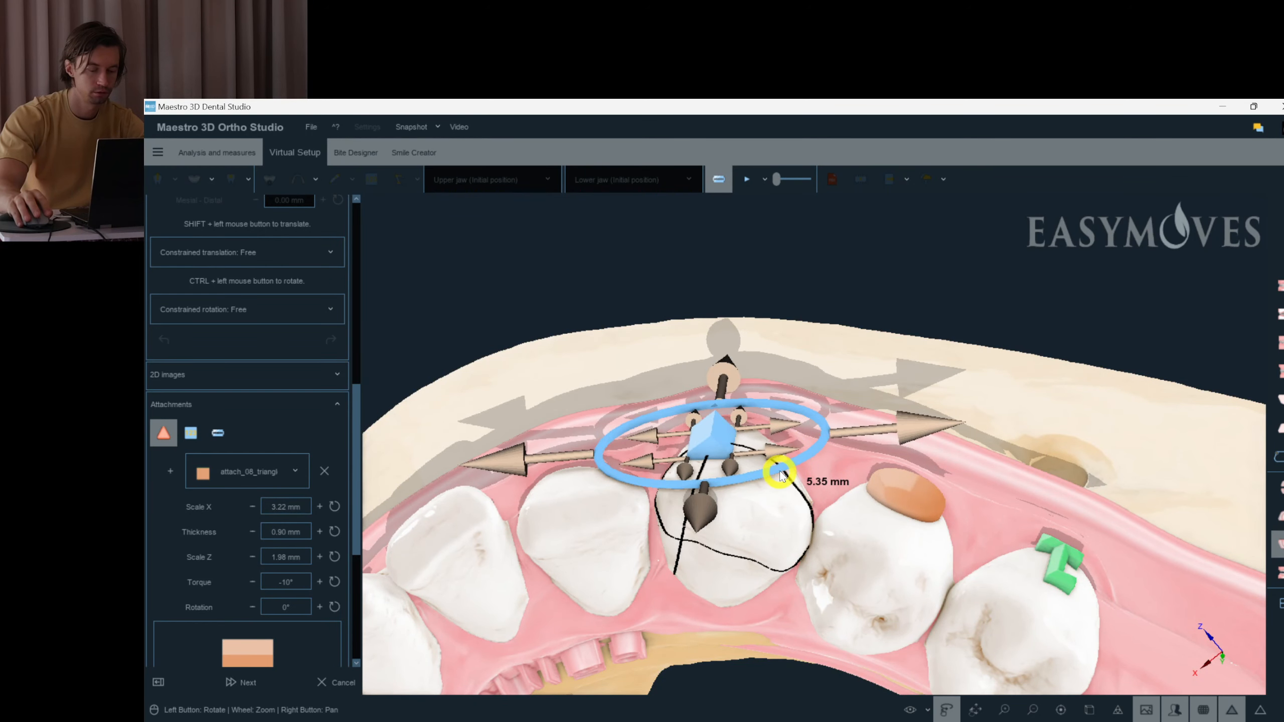
left_click_drag(570, 536, 317, 553)
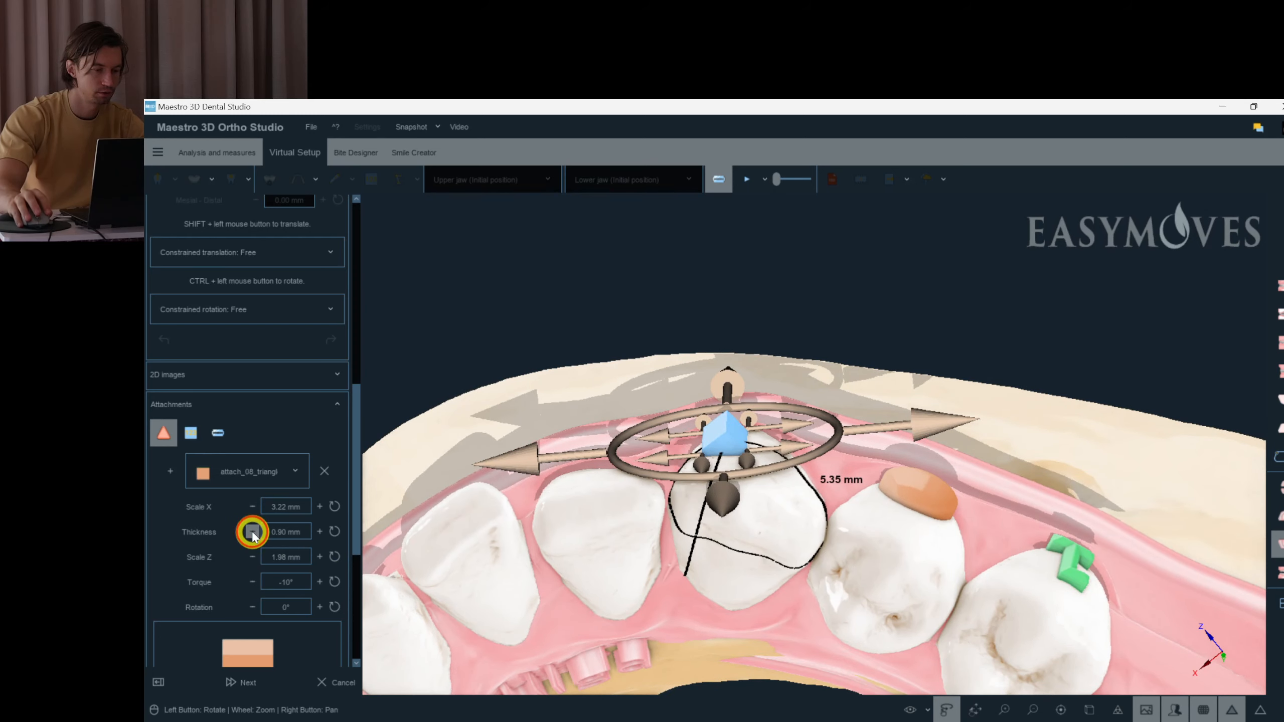
left_click_drag(776, 327, 779, 536)
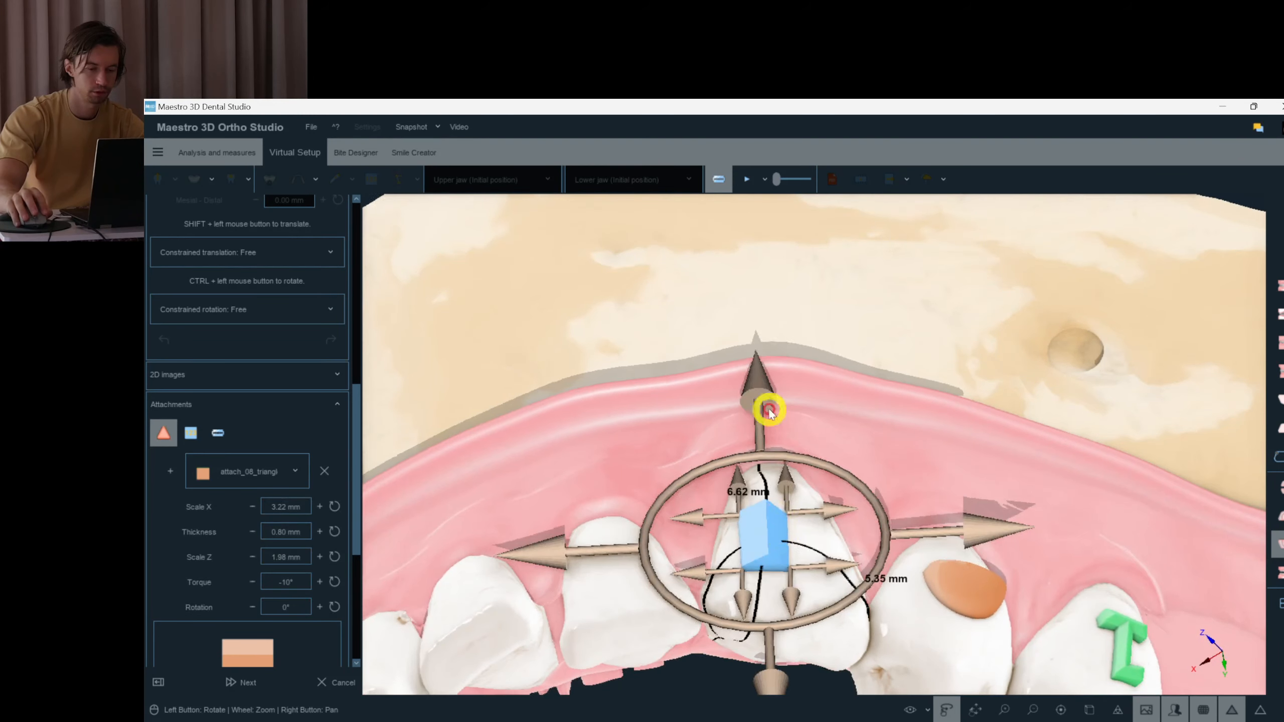
left_click_drag(769, 413, 794, 533)
left_click(711, 402)
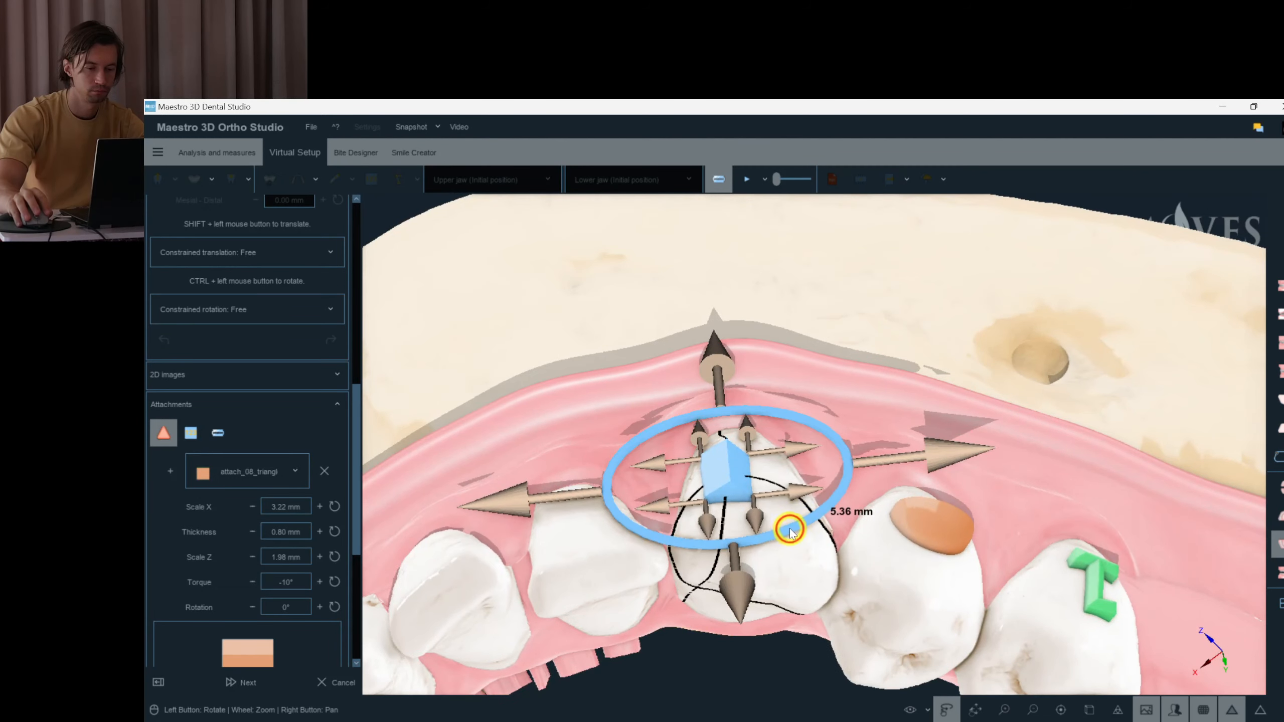
left_click_drag(817, 486, 810, 407)
left_click_drag(445, 471, 698, 364)
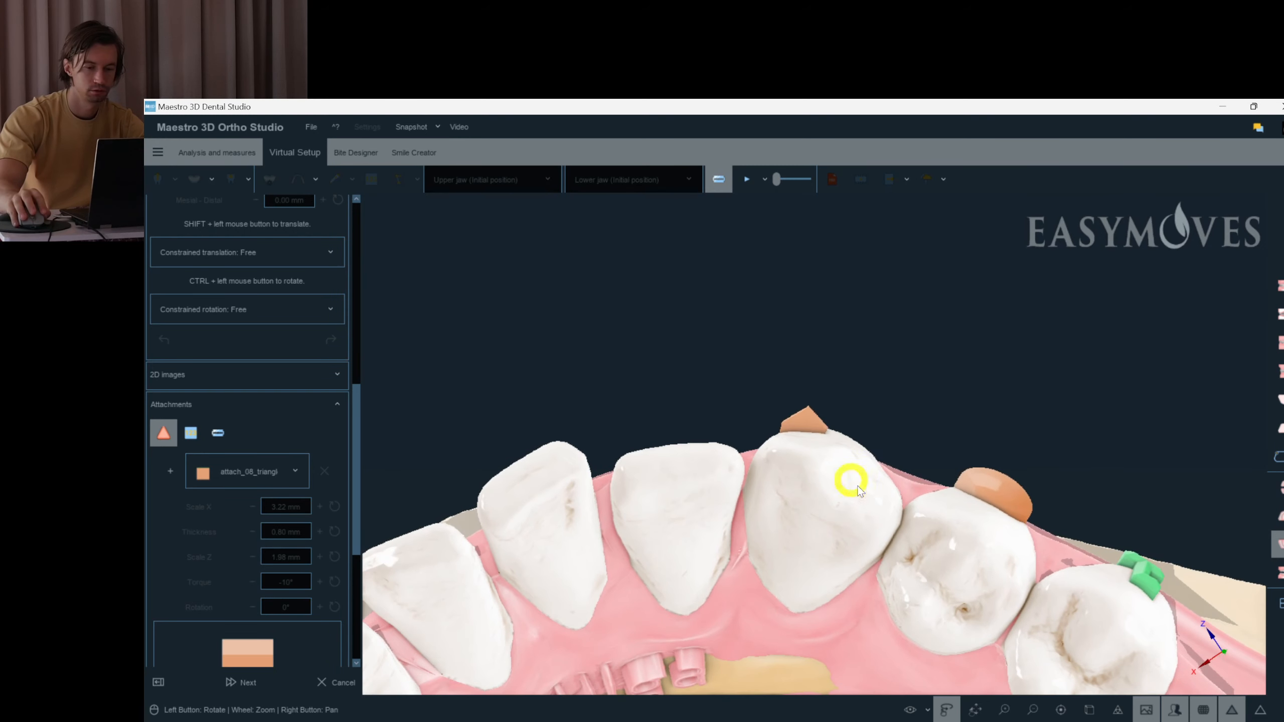
- Check the movement values of tooth 43, compare the lower jaw's initial position with Layer2, and view both jaws
right_click(864, 488)
left_click(929, 408)
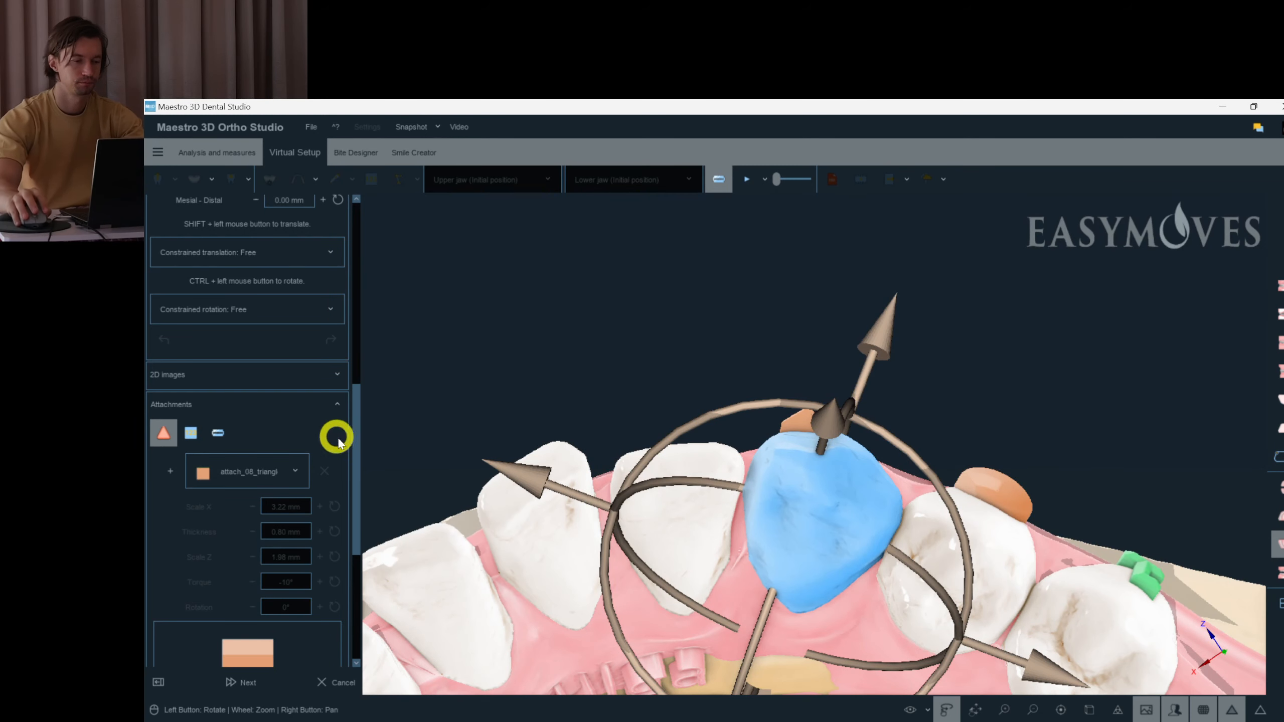
left_click_drag(358, 452, 350, 236)
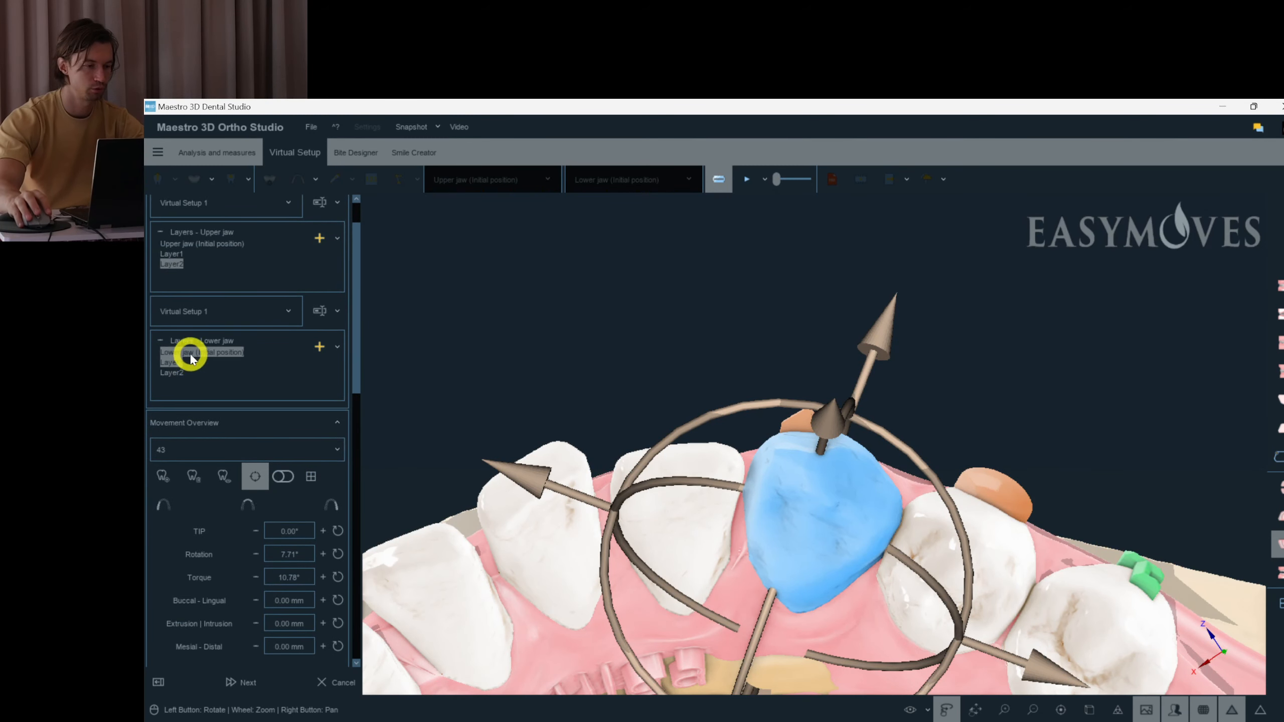
left_click(191, 352)
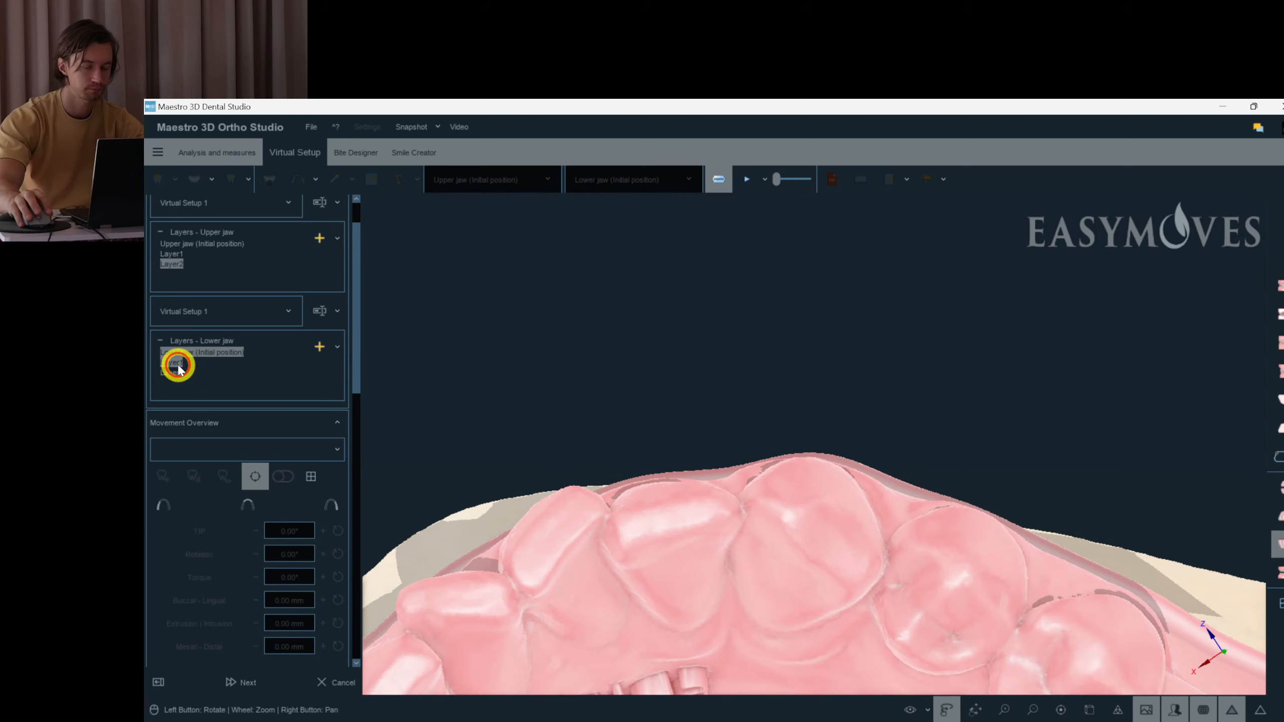
left_click(177, 372)
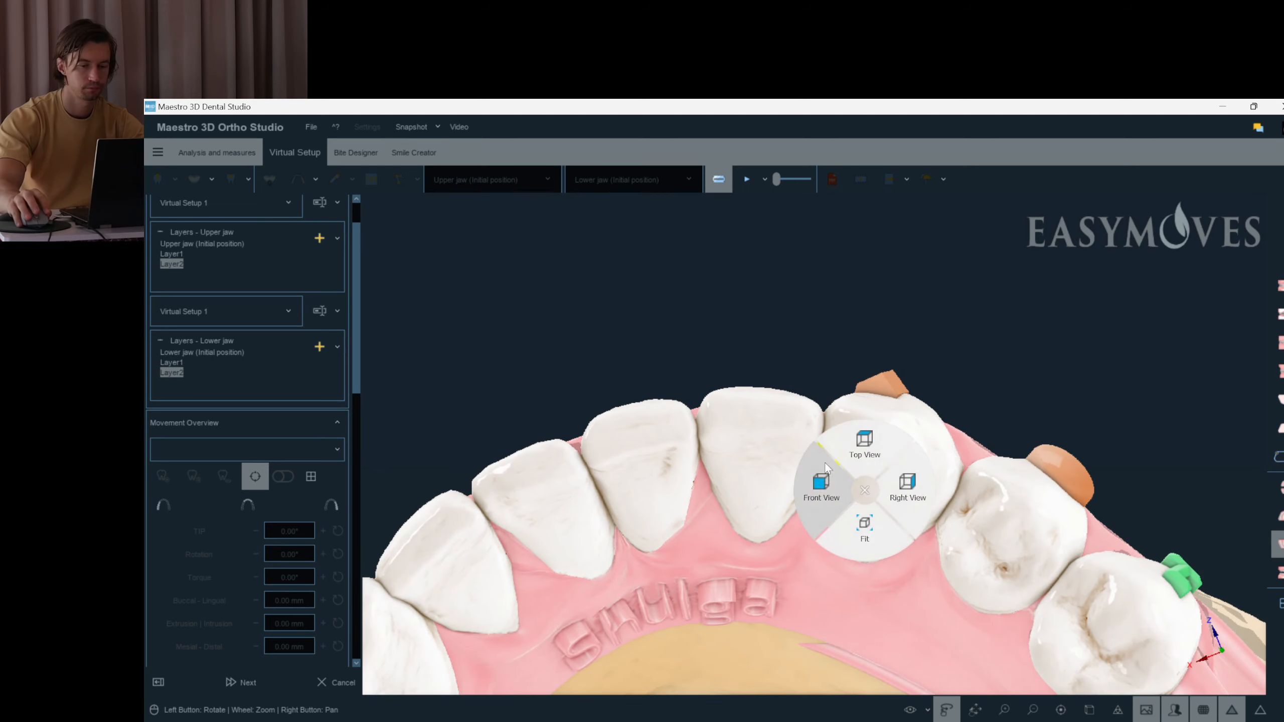
left_click(820, 488)
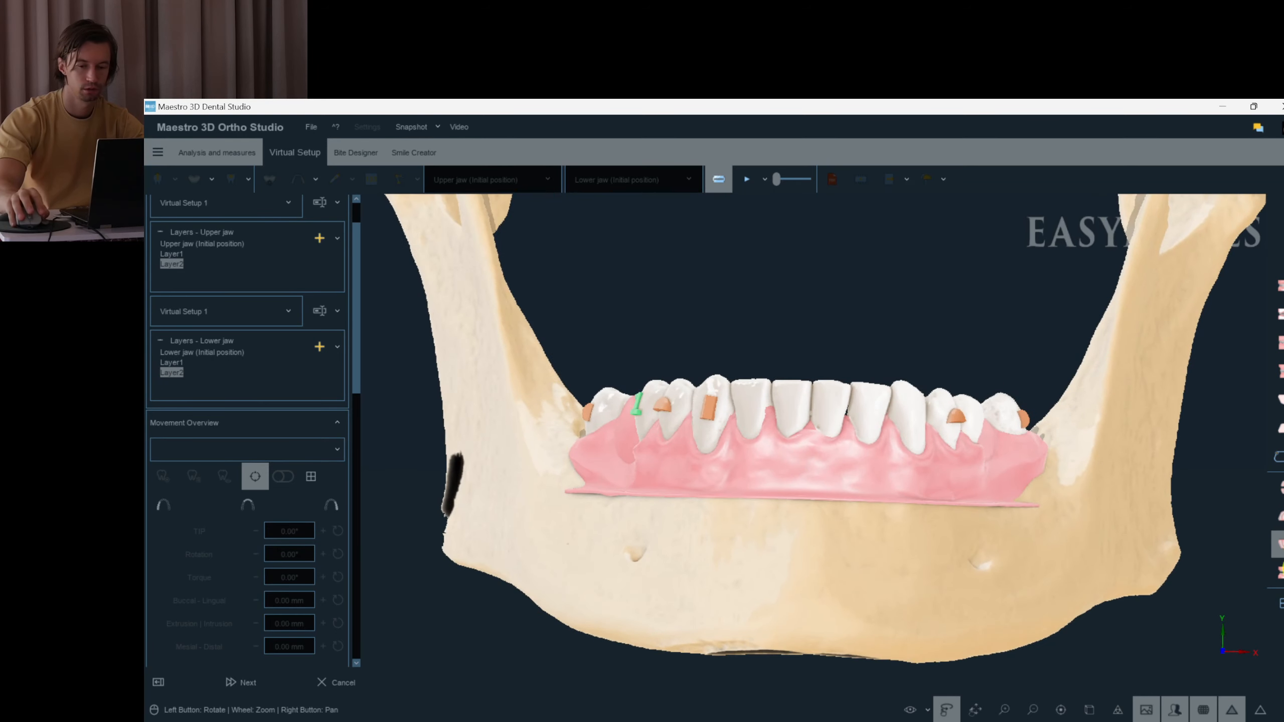
left_click(951, 436)
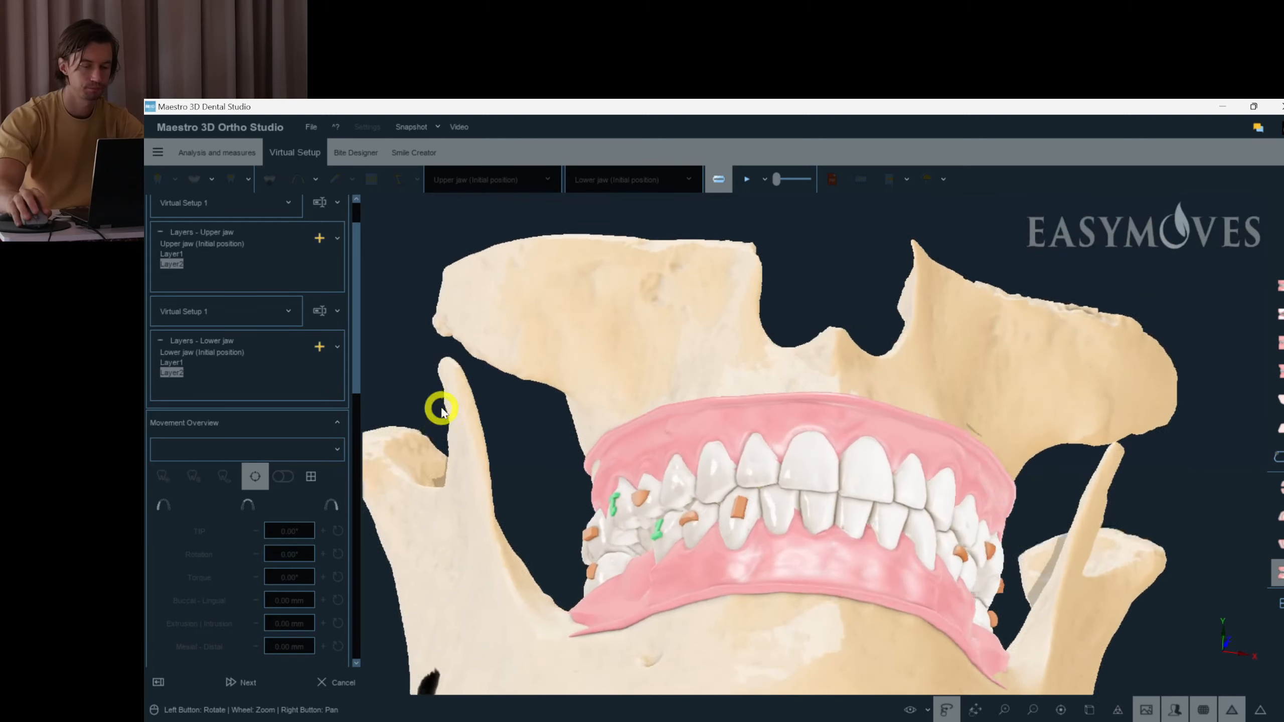
- Add a Horizontal Beveled attachment to the upper right canine
left_click_drag(356, 371, 335, 229)
scroll(304, 456, "down", 4)
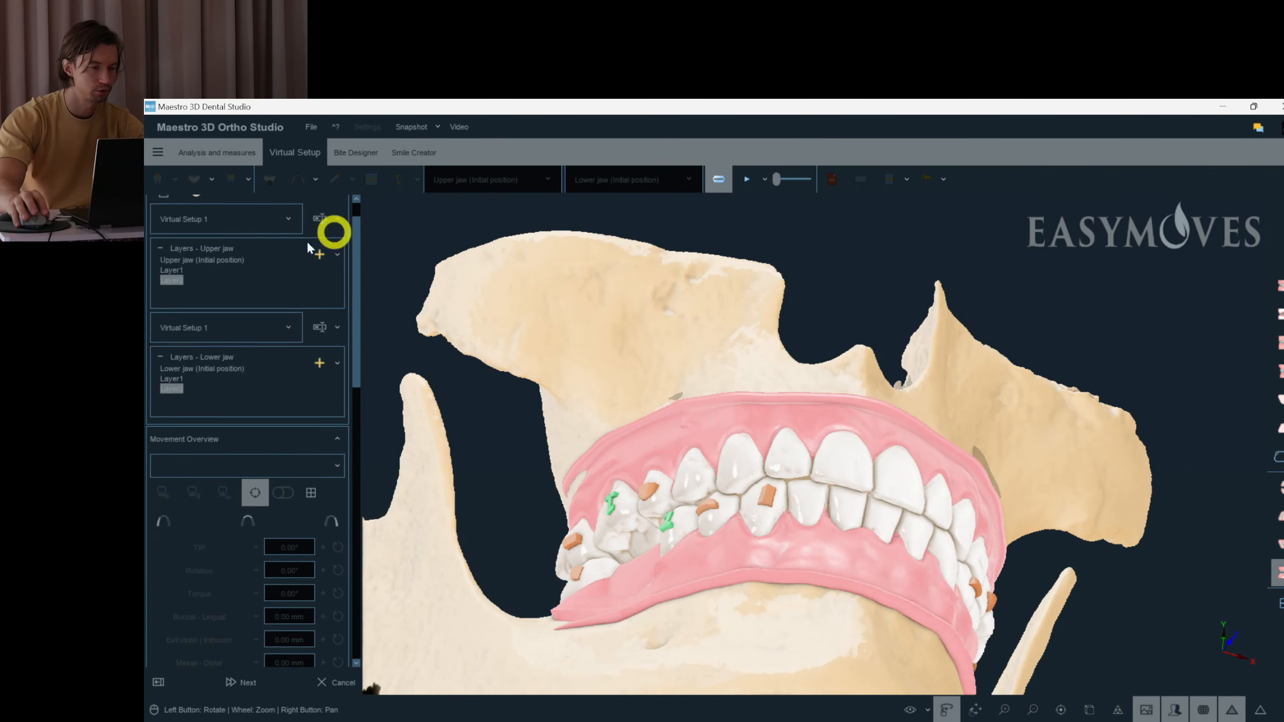
left_click_drag(358, 310, 365, 549)
left_click(272, 374)
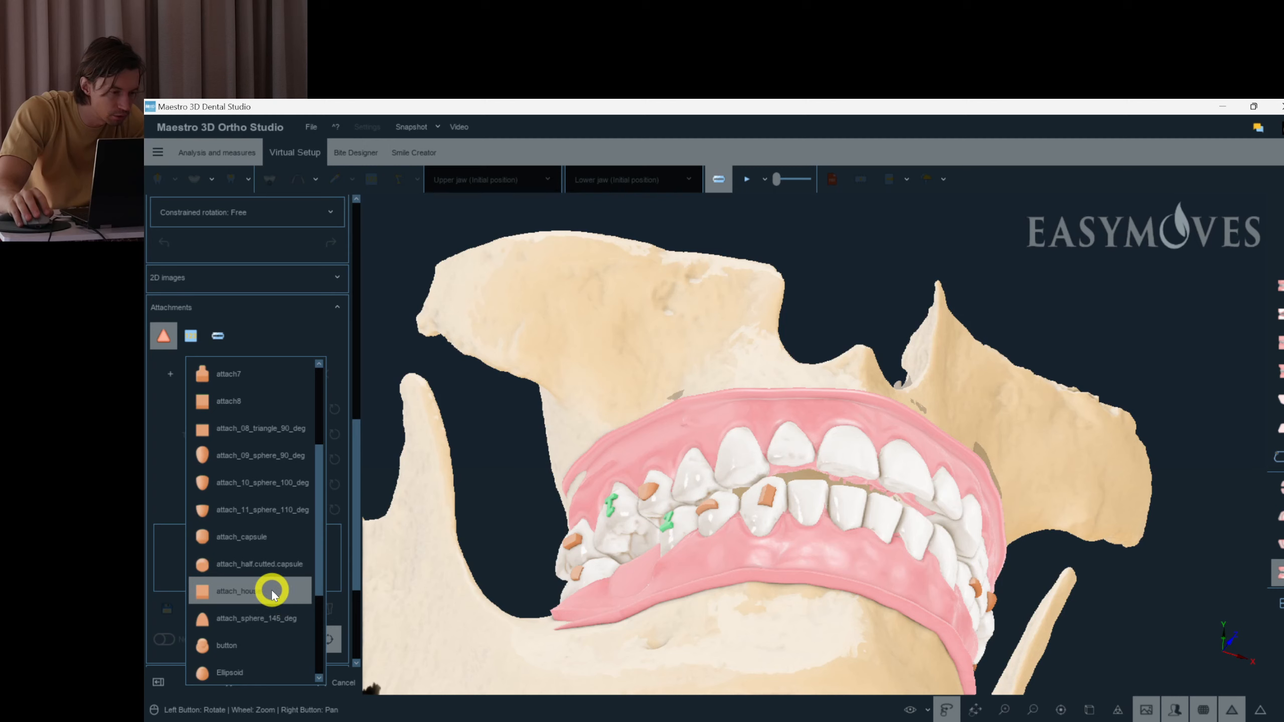
scroll(273, 602, "down", 2)
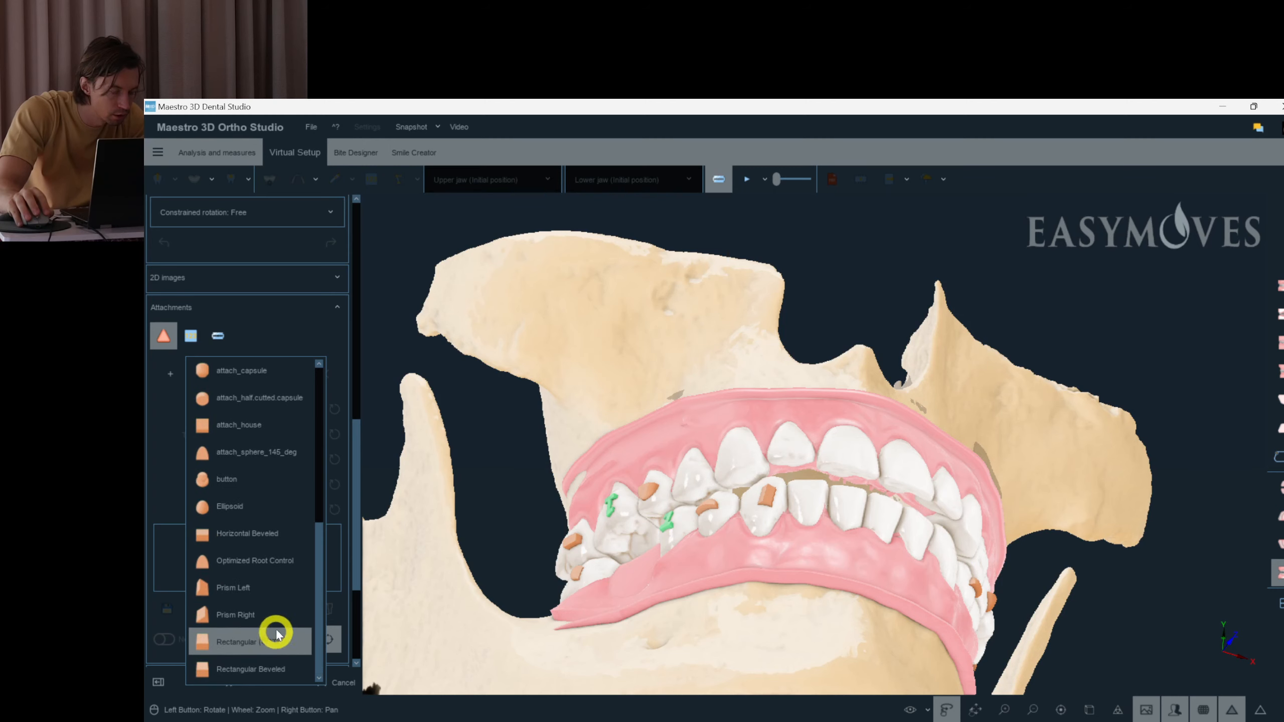
left_click(270, 533)
left_click_drag(649, 466, 770, 458)
scroll(769, 458, "up", 1)
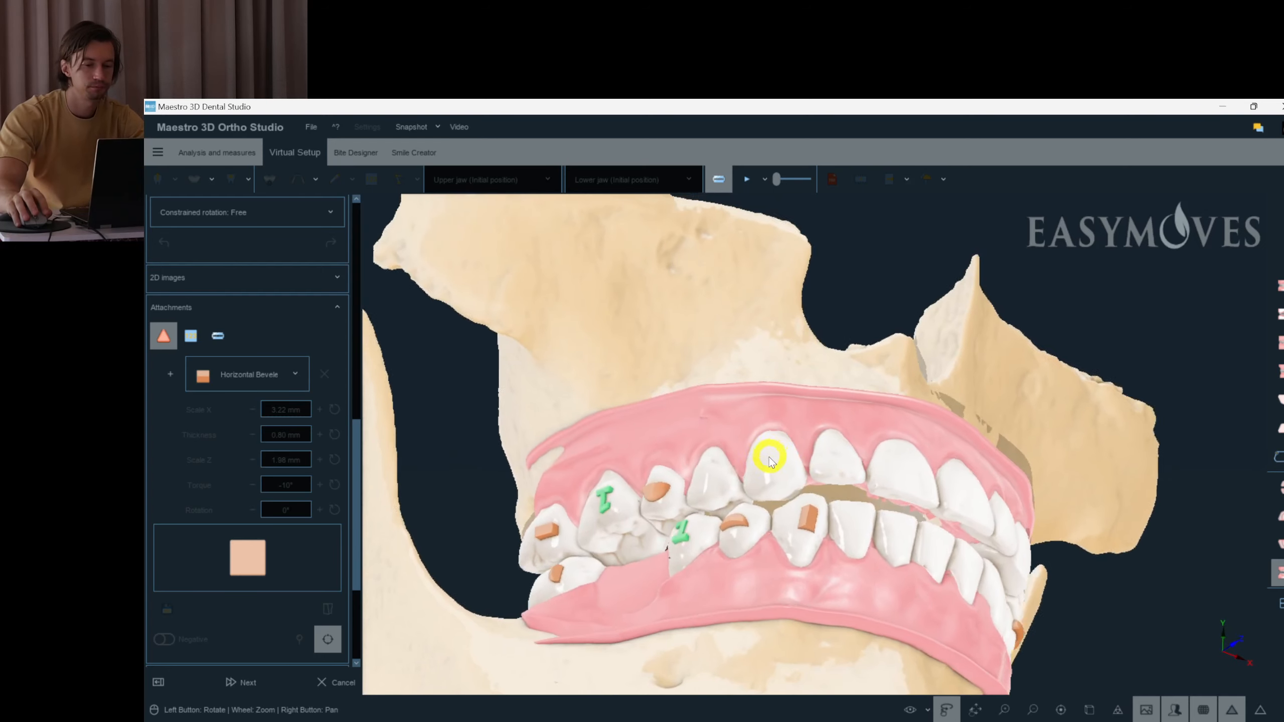
left_click(769, 461)
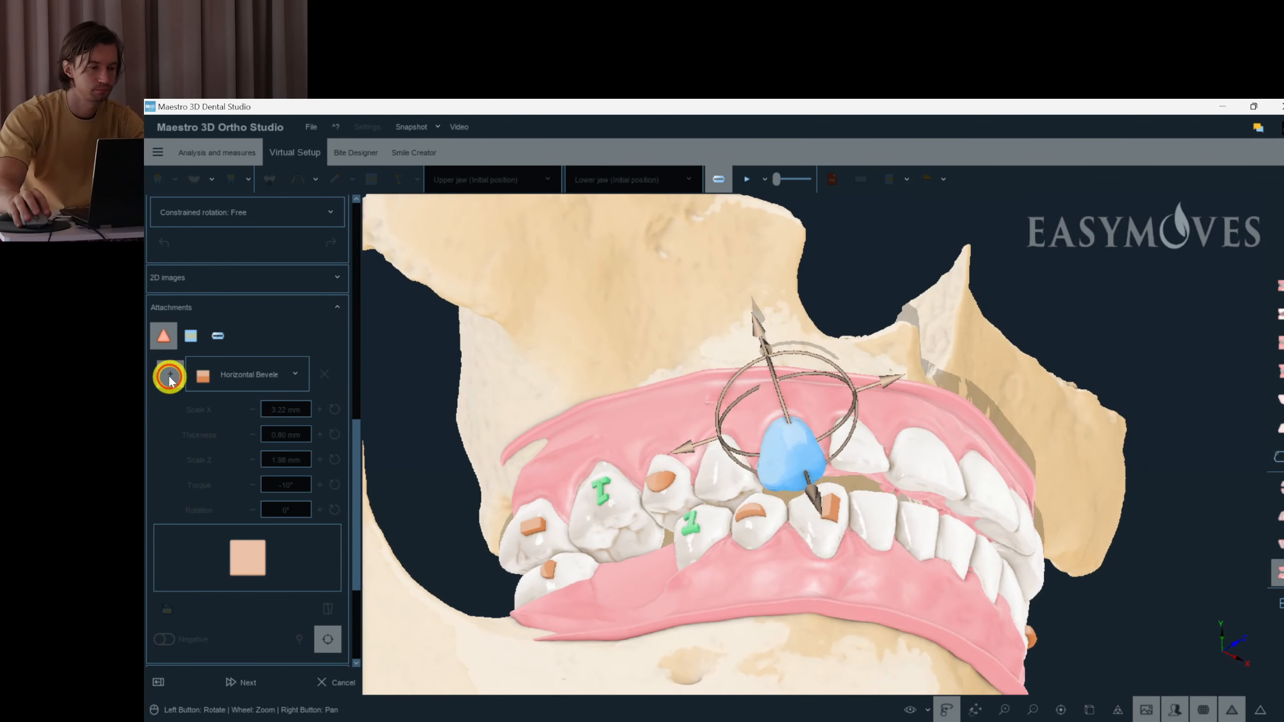
left_click(170, 376)
left_click(921, 514)
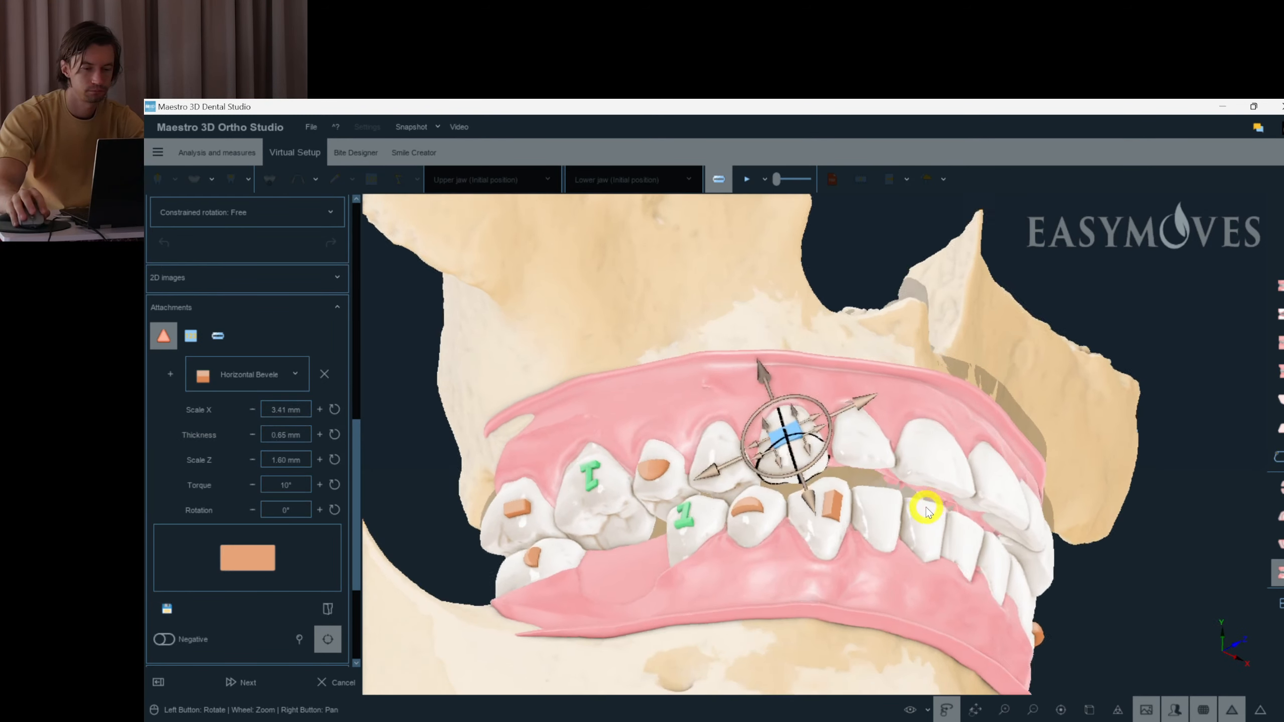
- Adjust the beveled attachment so it sits centrally on the upper right canine's crown
right_click(772, 393)
scroll(772, 395, "up", 5)
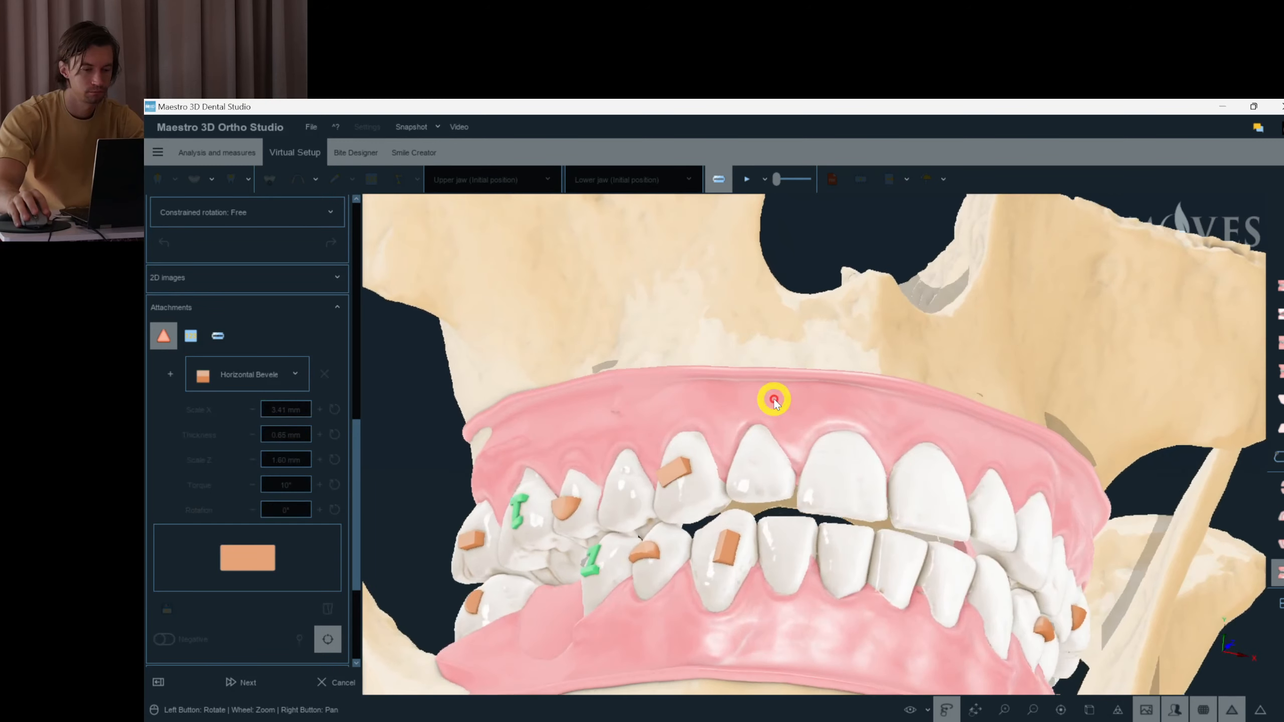
left_click_drag(790, 434, 691, 380)
left_click(854, 482)
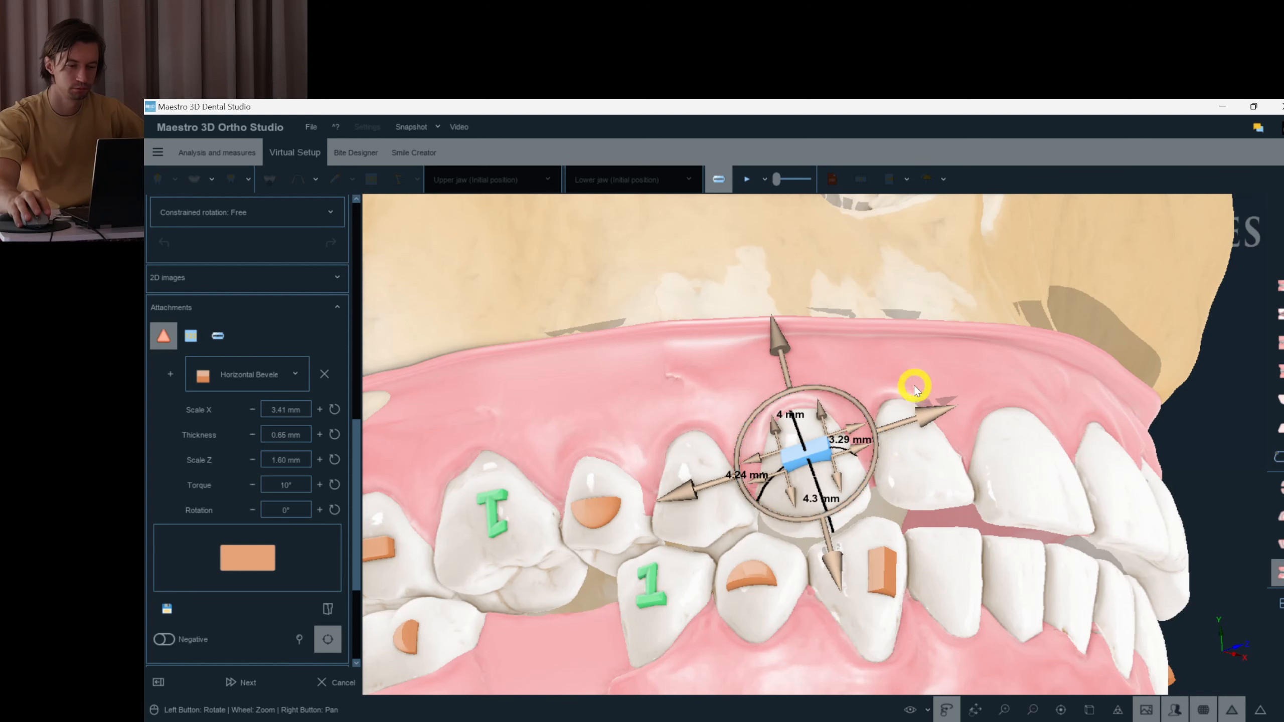
left_click(829, 431)
left_click_drag(855, 468, 848, 525)
left_click(871, 583)
left_click(838, 531)
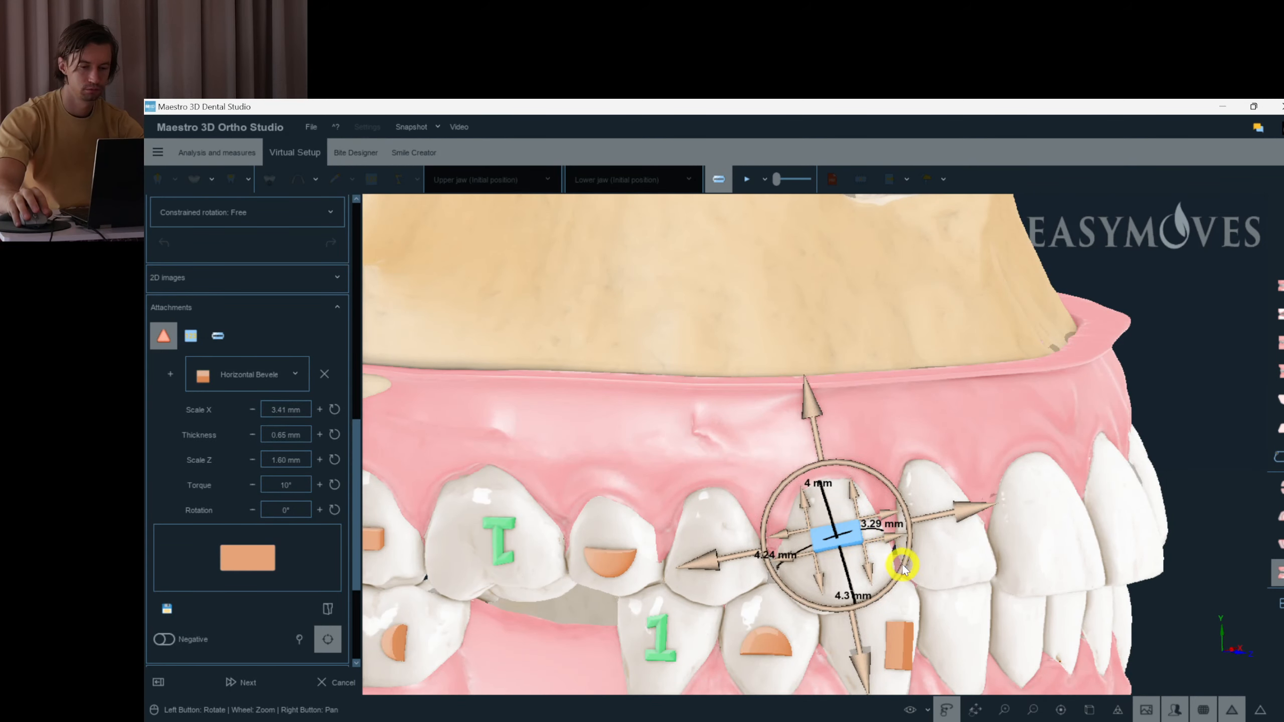
- Shift the beveled attachment slightly mesially on the upper right canine's crown
left_click(850, 567)
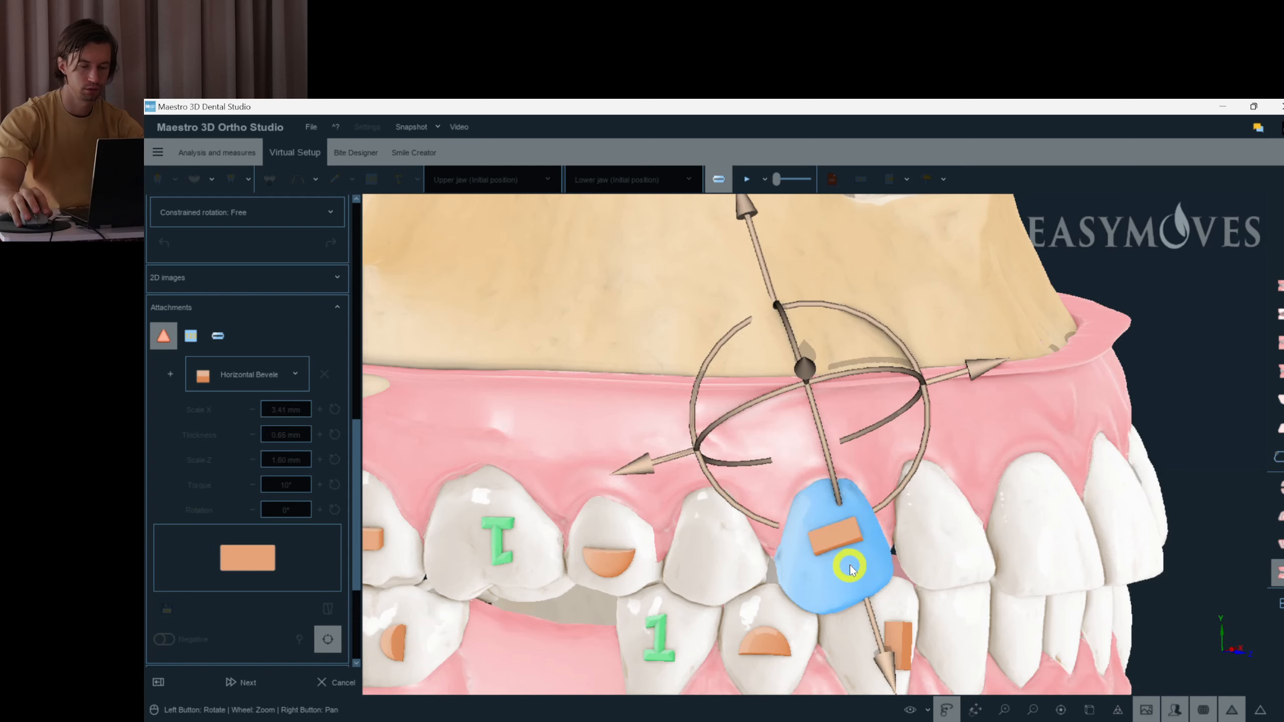
left_click_drag(850, 567, 824, 523)
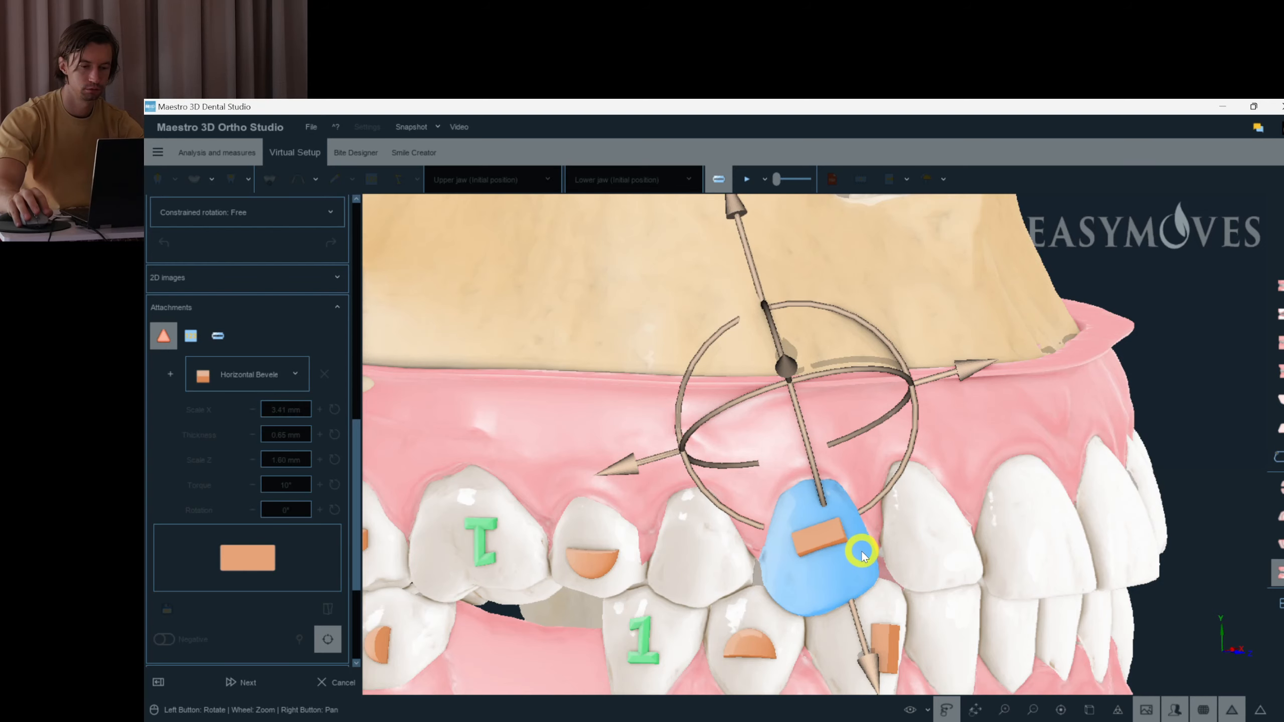
left_click_drag(862, 555, 884, 577)
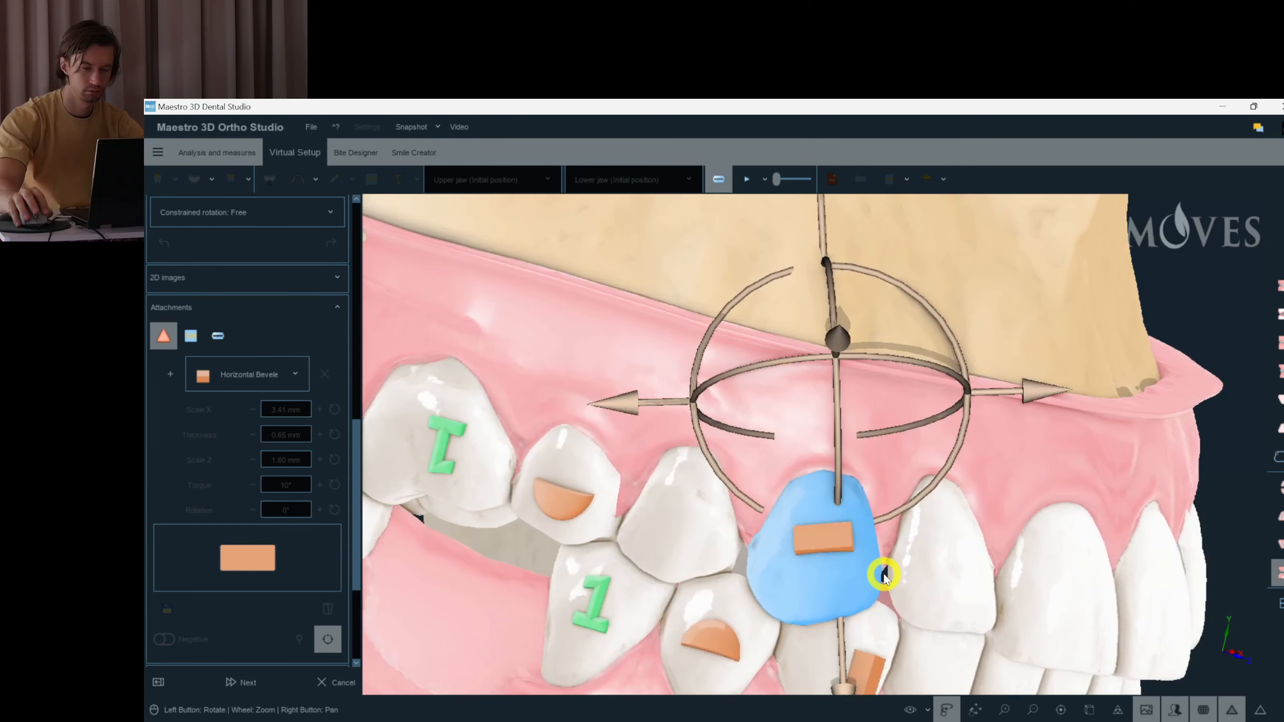
left_click(847, 543)
left_click_drag(937, 395, 877, 298)
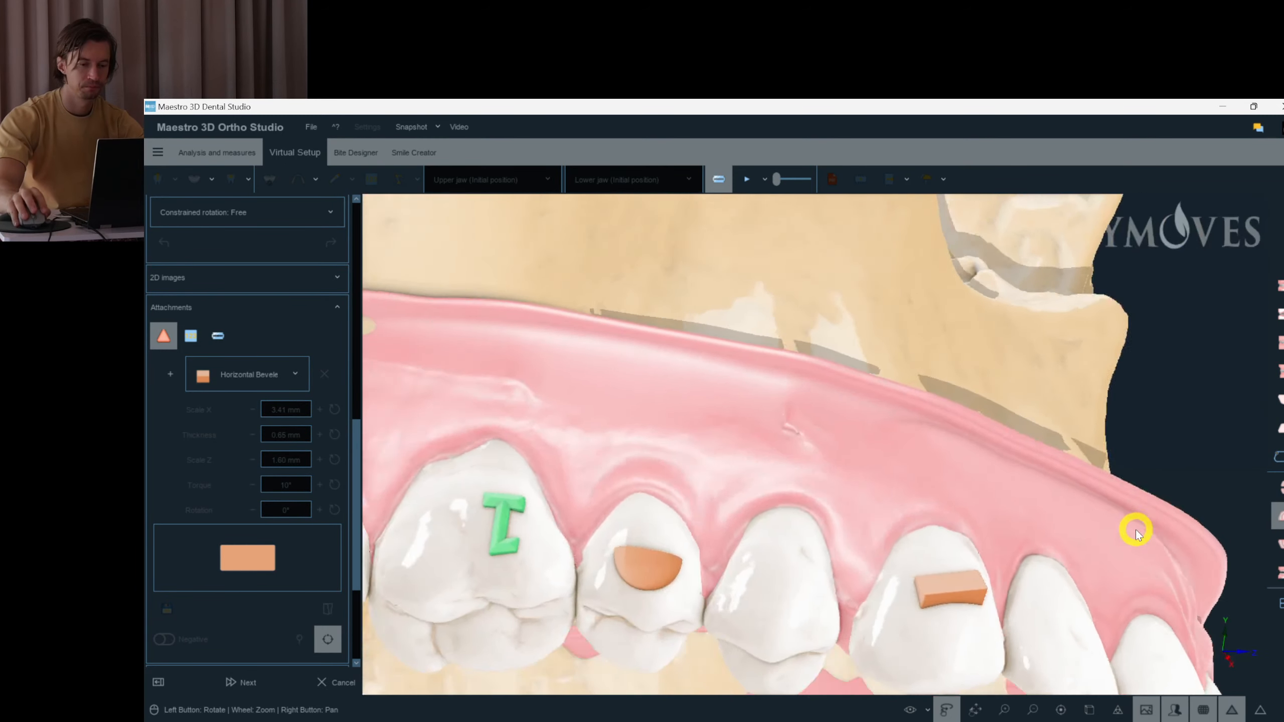
- Check the beveled attachment's fit on the upper right canine from the occlusal side and set its Scale X to 3.47 mm
left_click_drag(1137, 530, 923, 484)
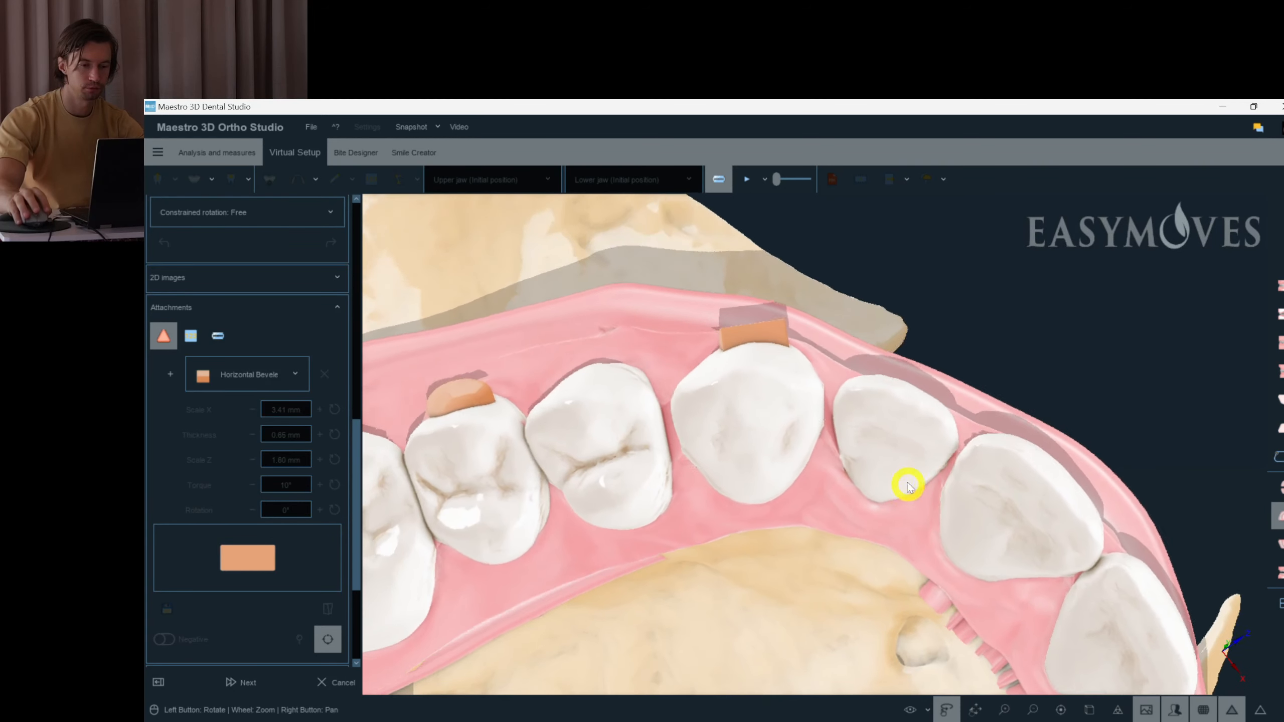
left_click(803, 371)
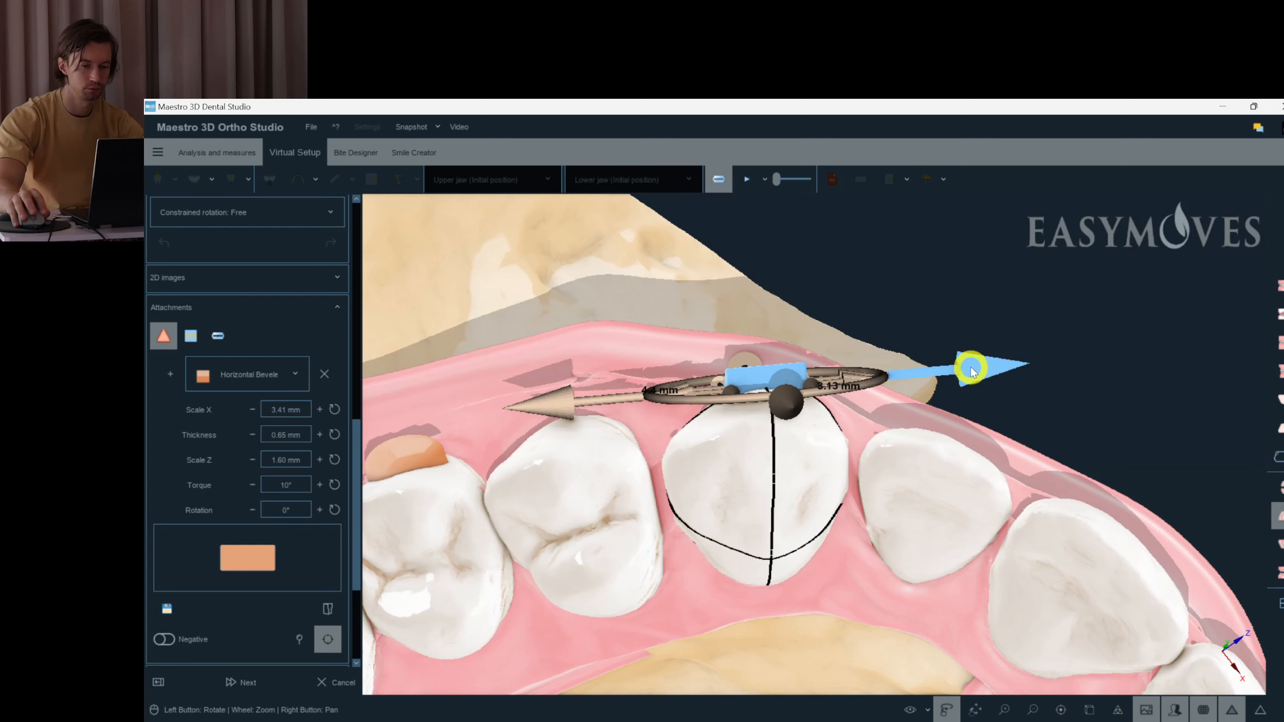
left_click(966, 315)
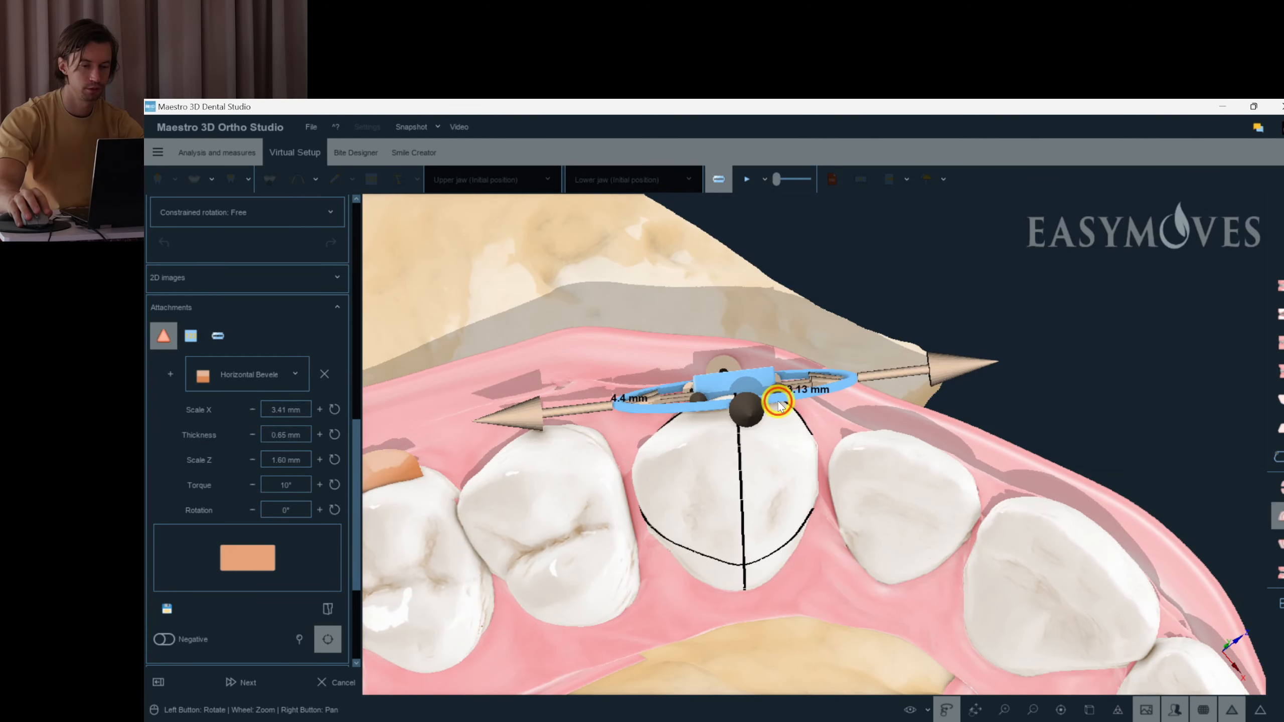
left_click(947, 374)
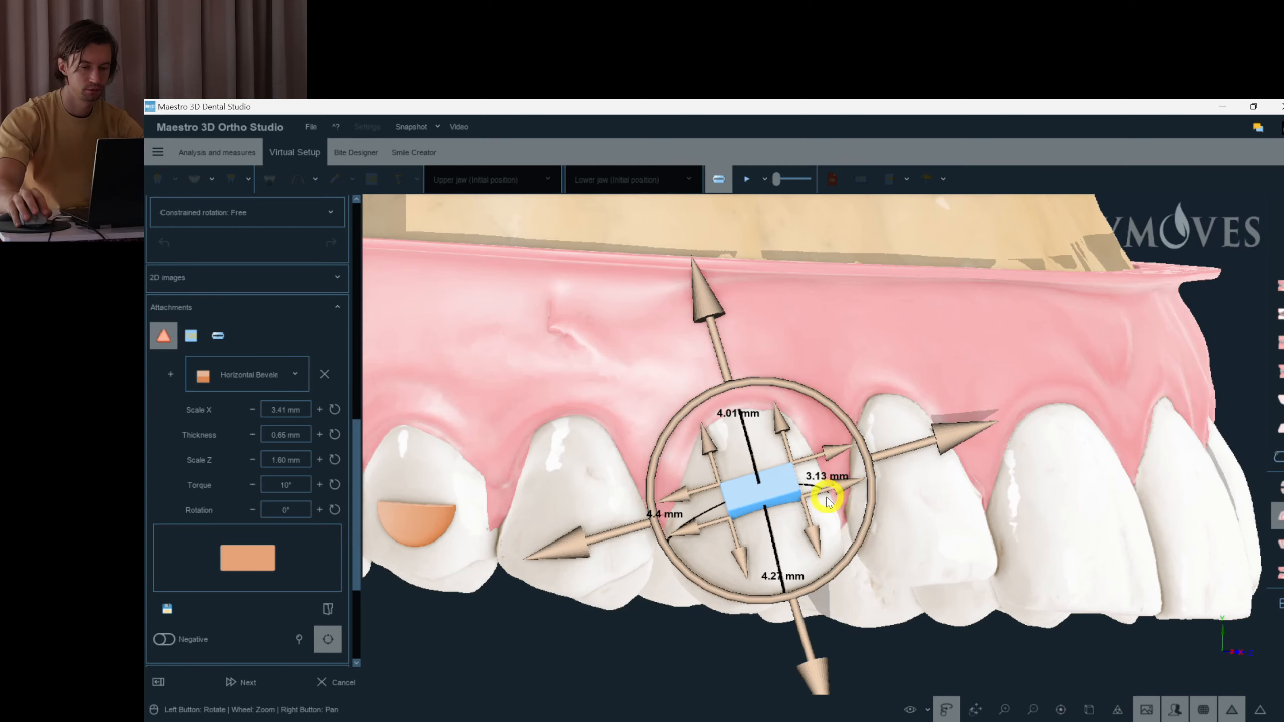
left_click(902, 650)
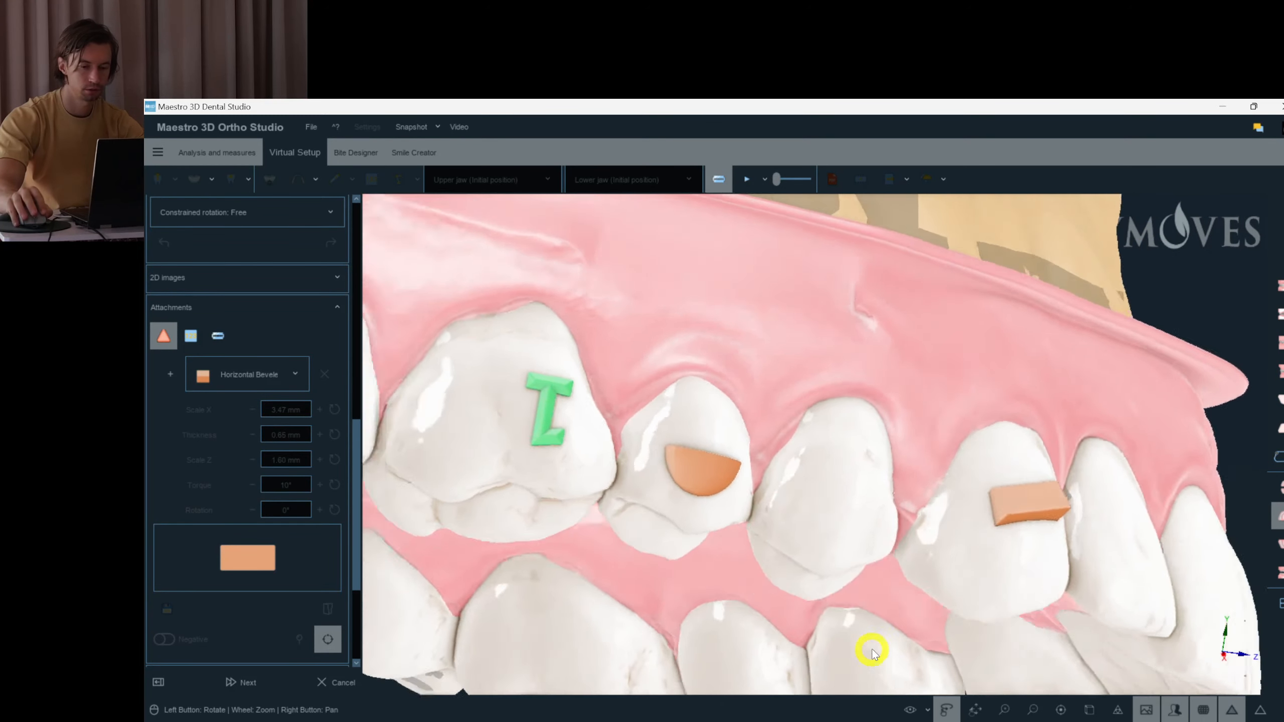
- View the lower front teeth from the lingual side and switch the lower jaw from its initial position to Layer1
left_click_drag(873, 653, 533, 420)
left_click(1105, 542)
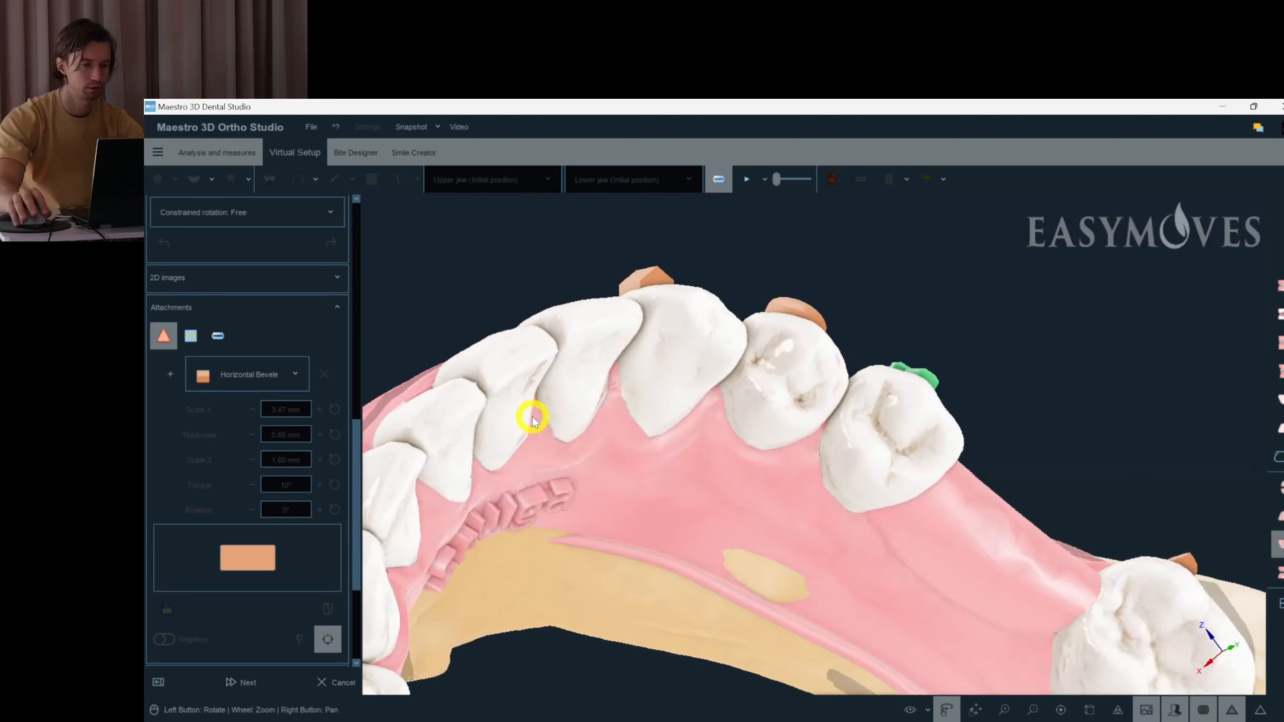
left_click_drag(357, 435, 355, 247)
left_click(218, 327)
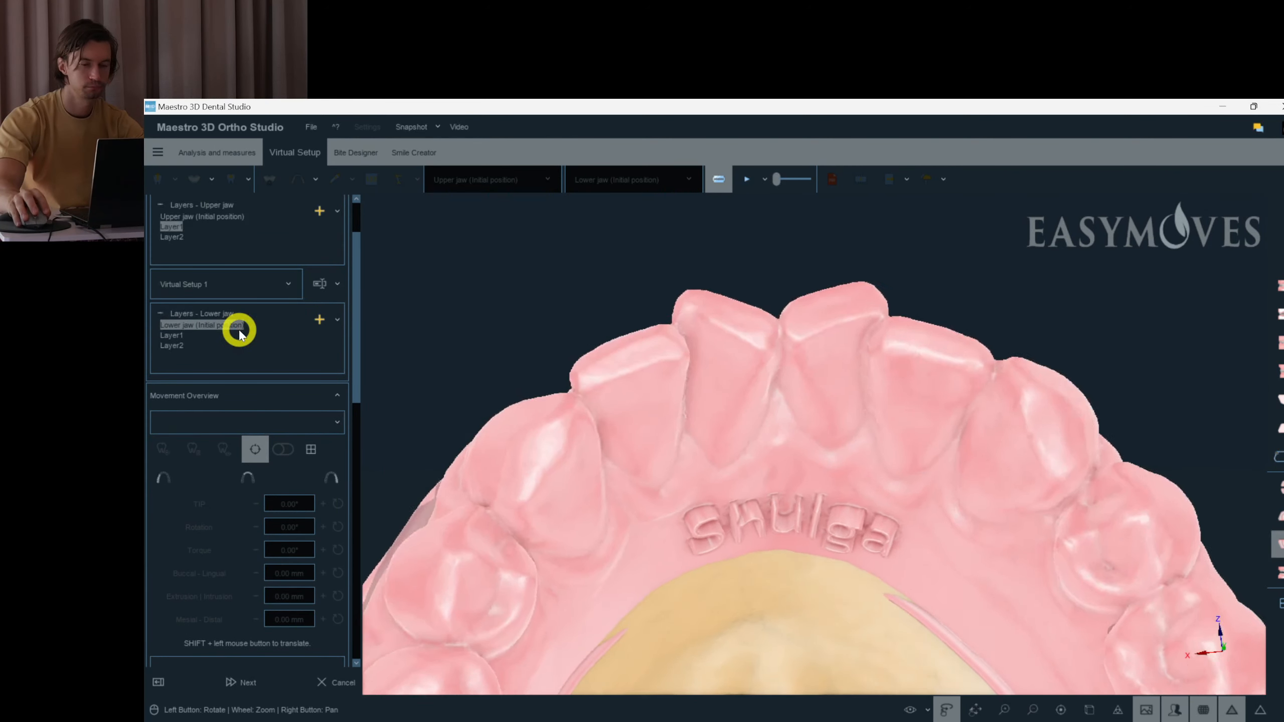
left_click(263, 336)
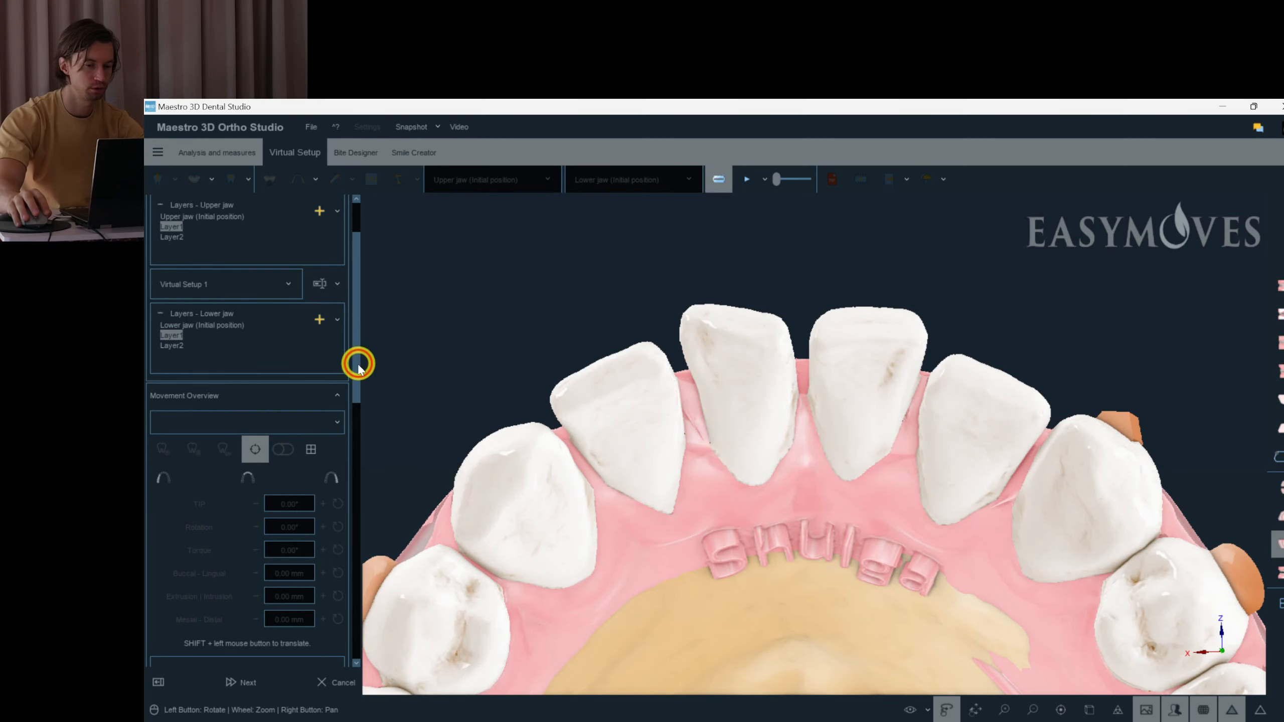
- Add an attach3 attachment to the lingual surface of tooth 31, near its mesial edge
left_click_drag(359, 365, 367, 483)
left_click(247, 476)
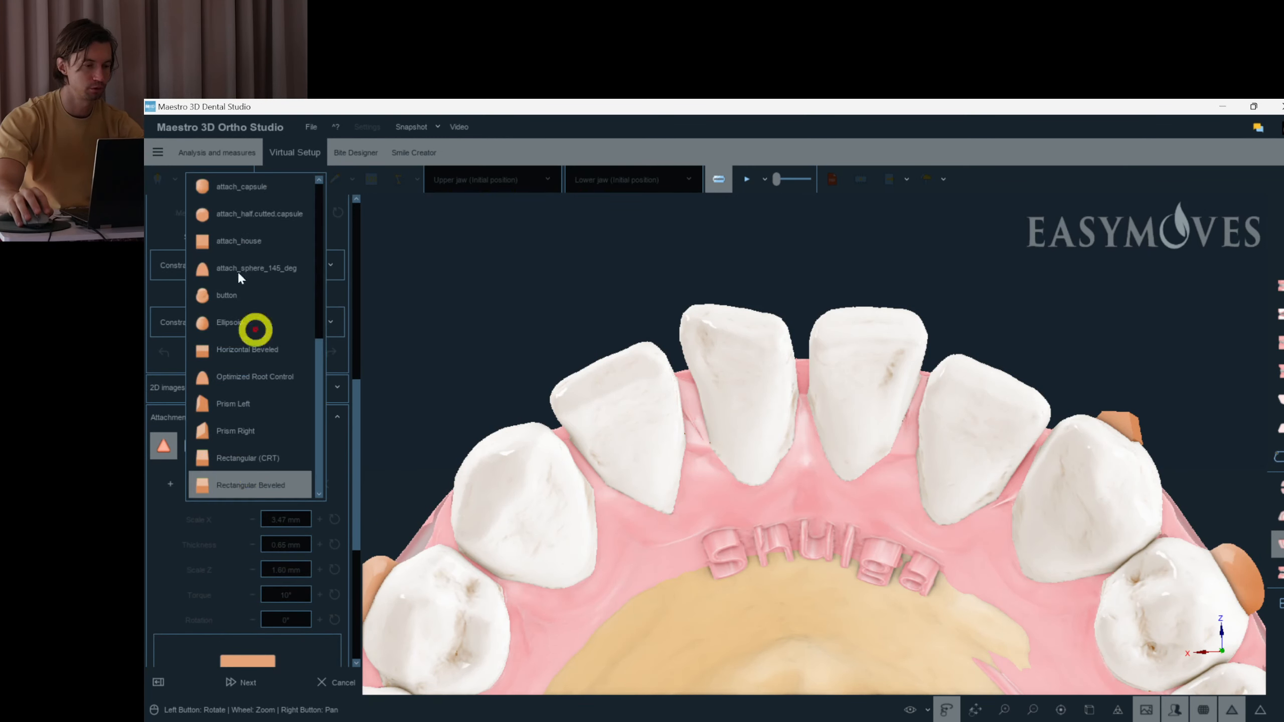
scroll(237, 246, "up", 5)
left_click(264, 247)
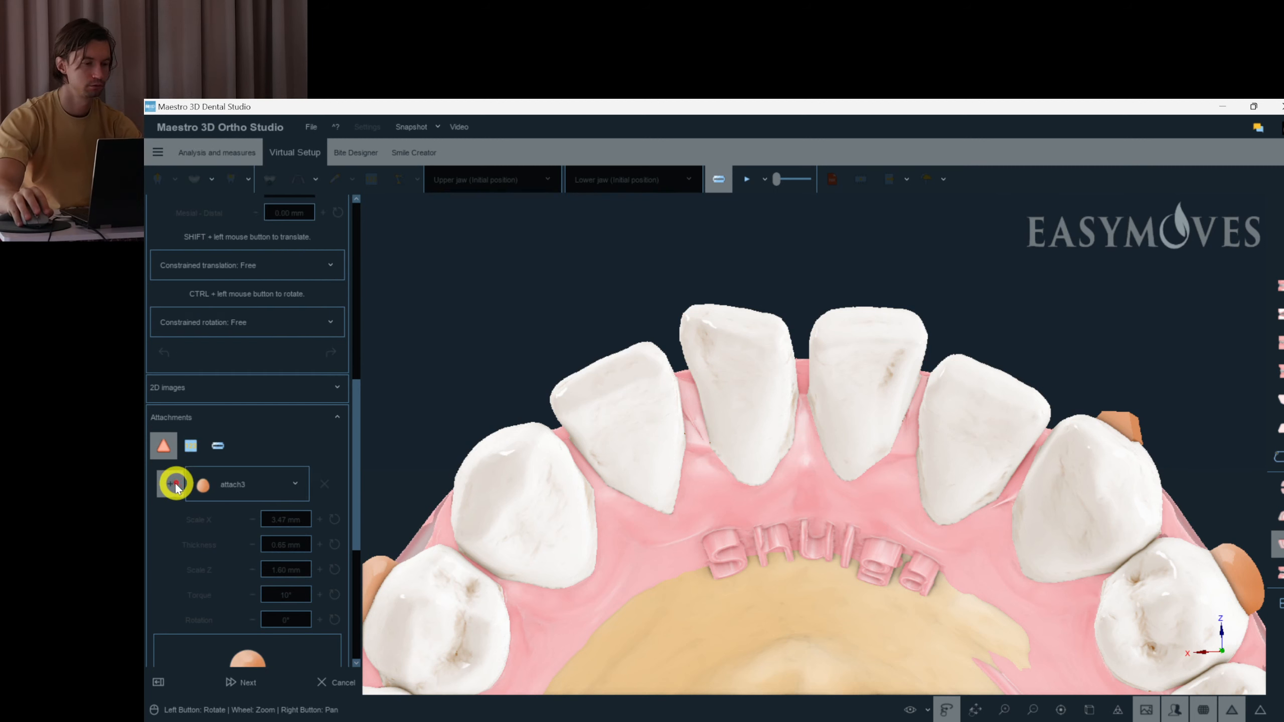
left_click(763, 367)
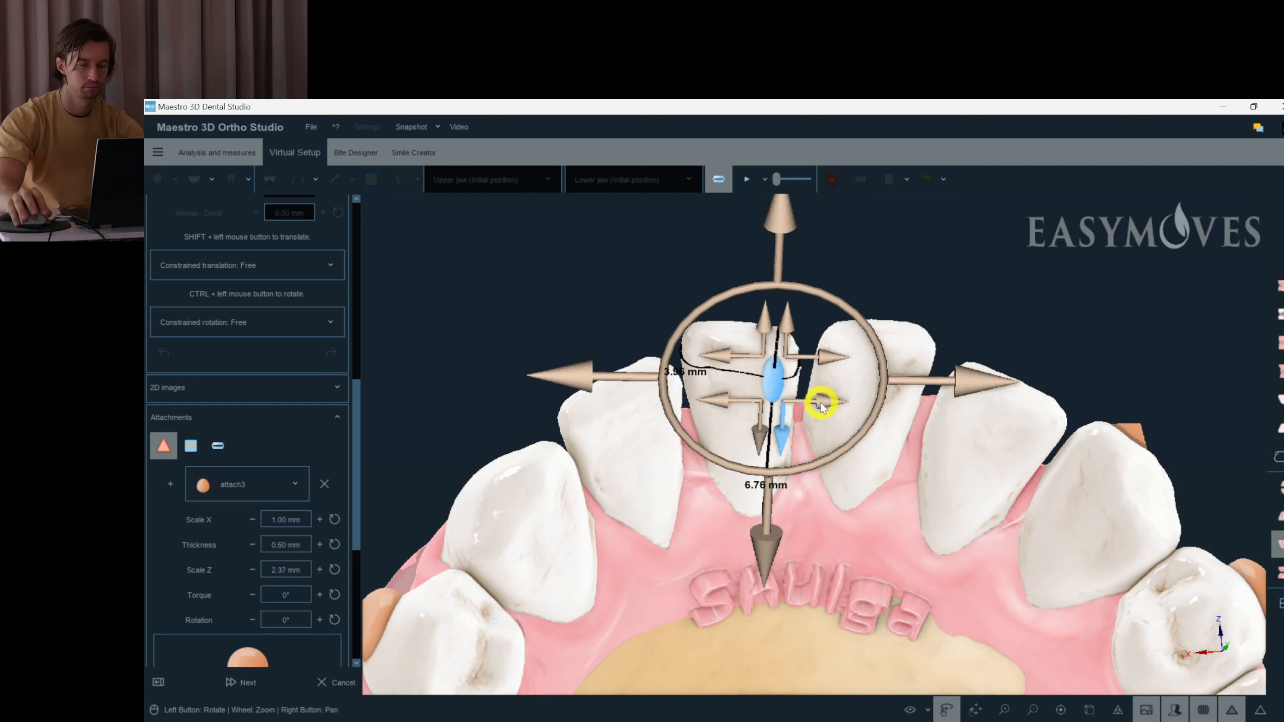
- Set the attachment's Scale X to 1.22 mm on tooth 31 and make it negative
left_click(320, 520)
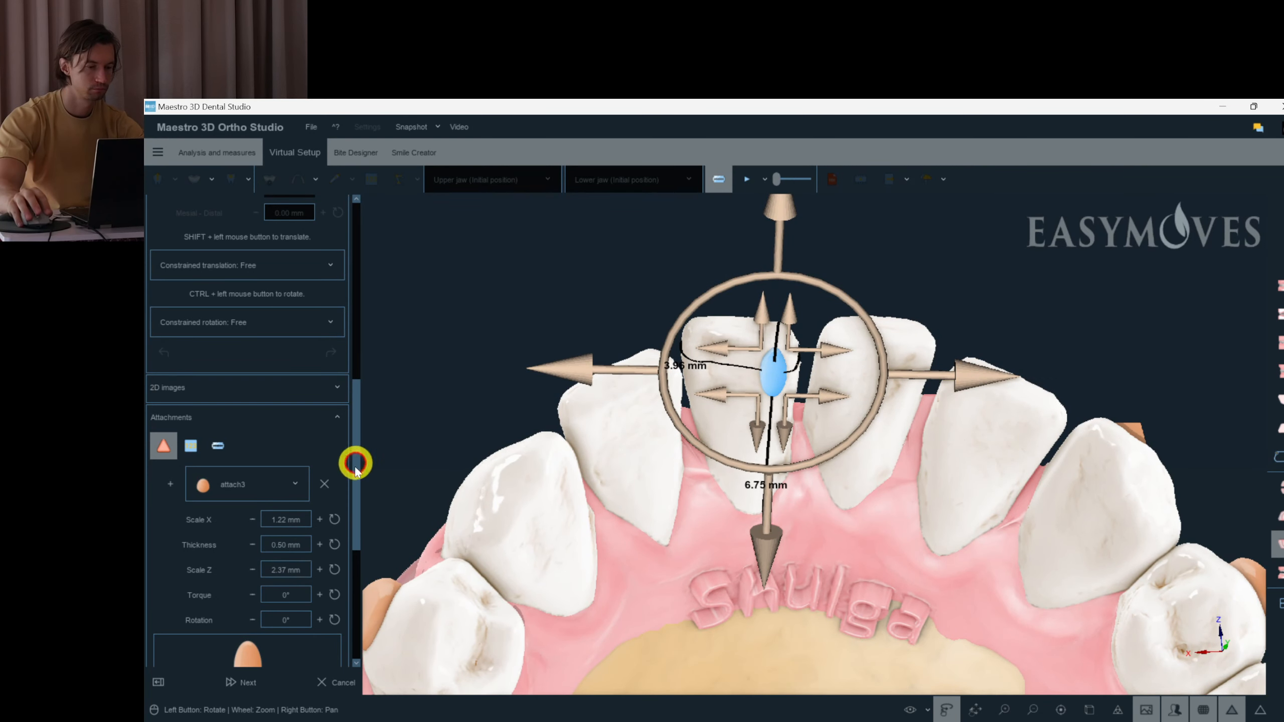
left_click_drag(355, 471, 336, 491)
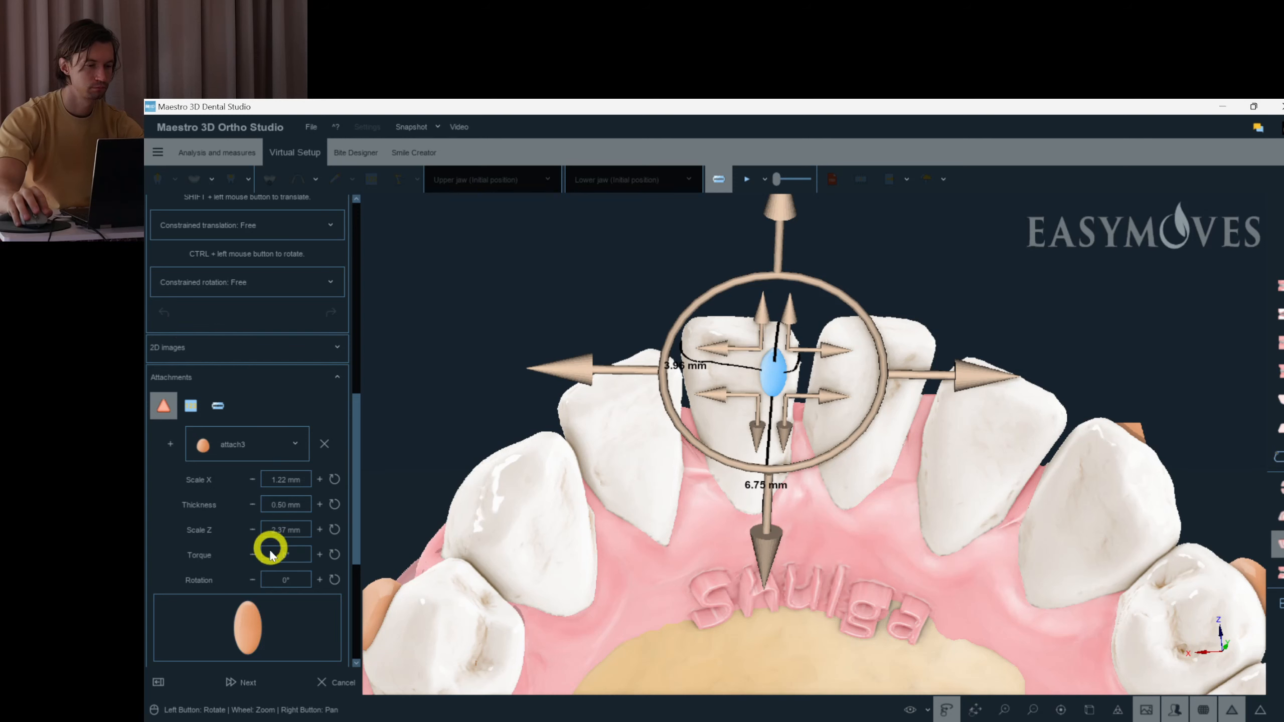
left_click_drag(357, 533, 356, 568)
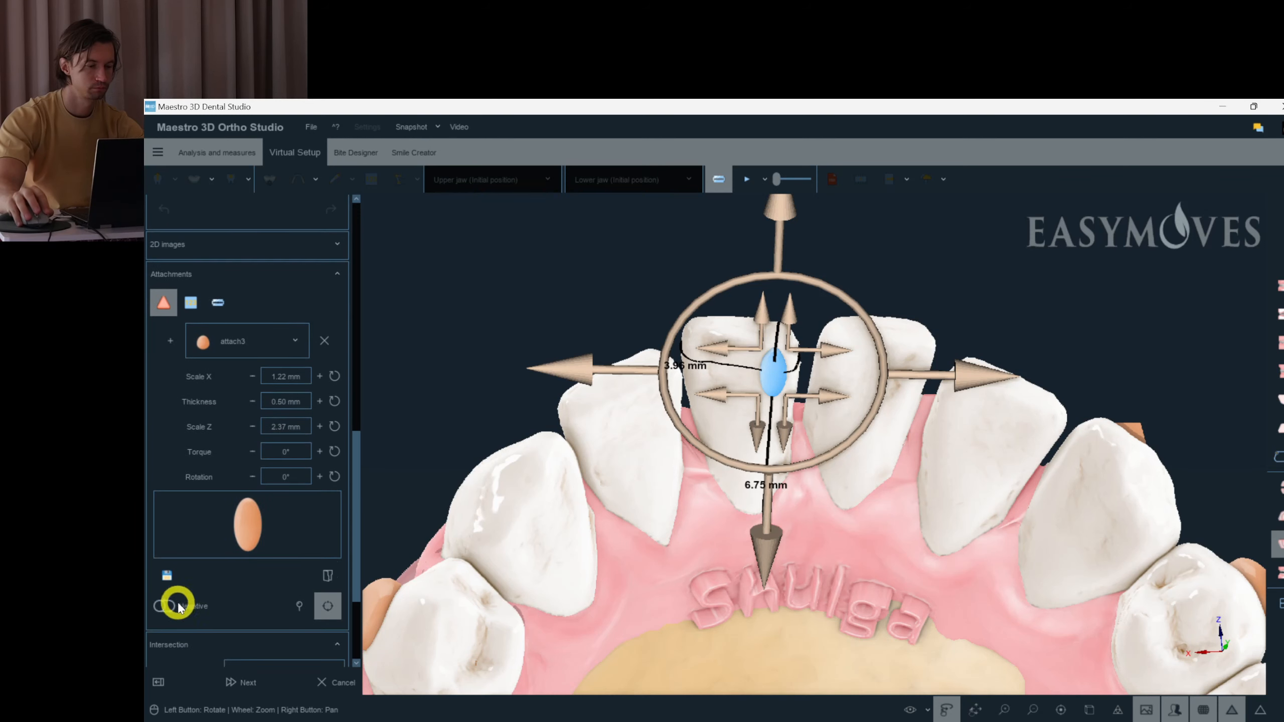
- Copy the negative attachment from tooth 31 to tooth 41, position it near the mesial edge, and view the lower jaw from the front
left_click(744, 377)
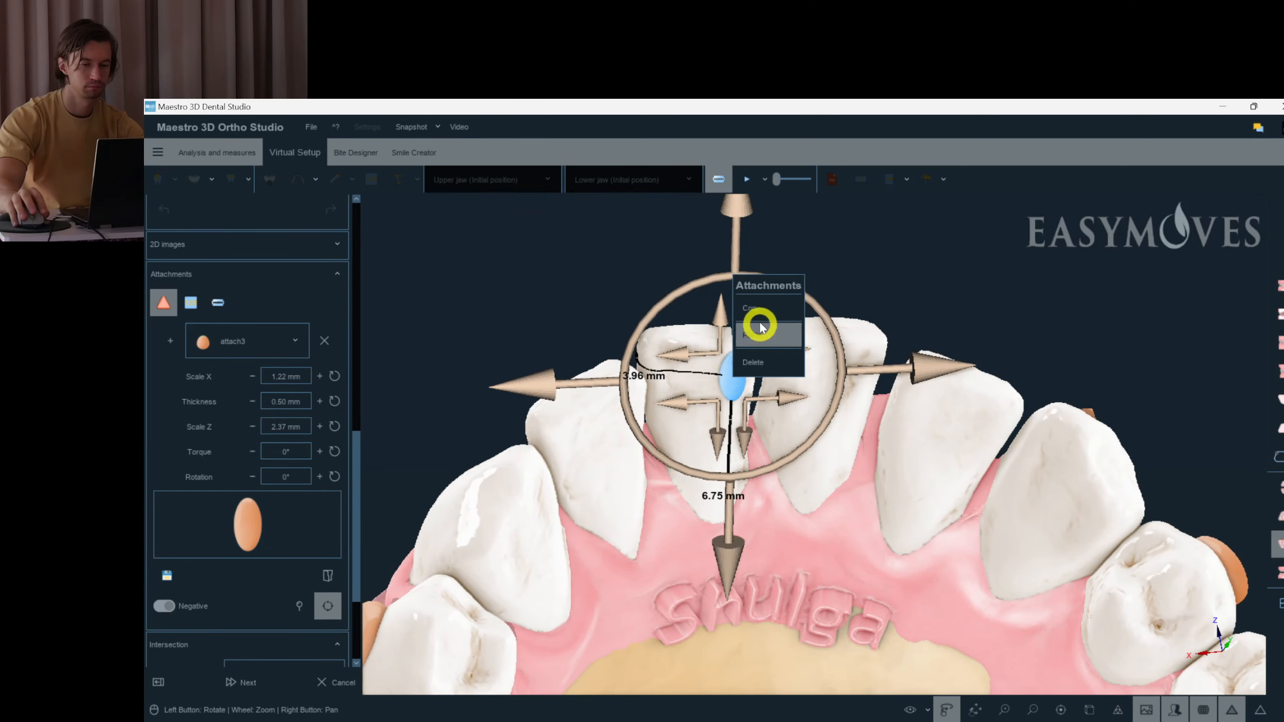
right_click(789, 377)
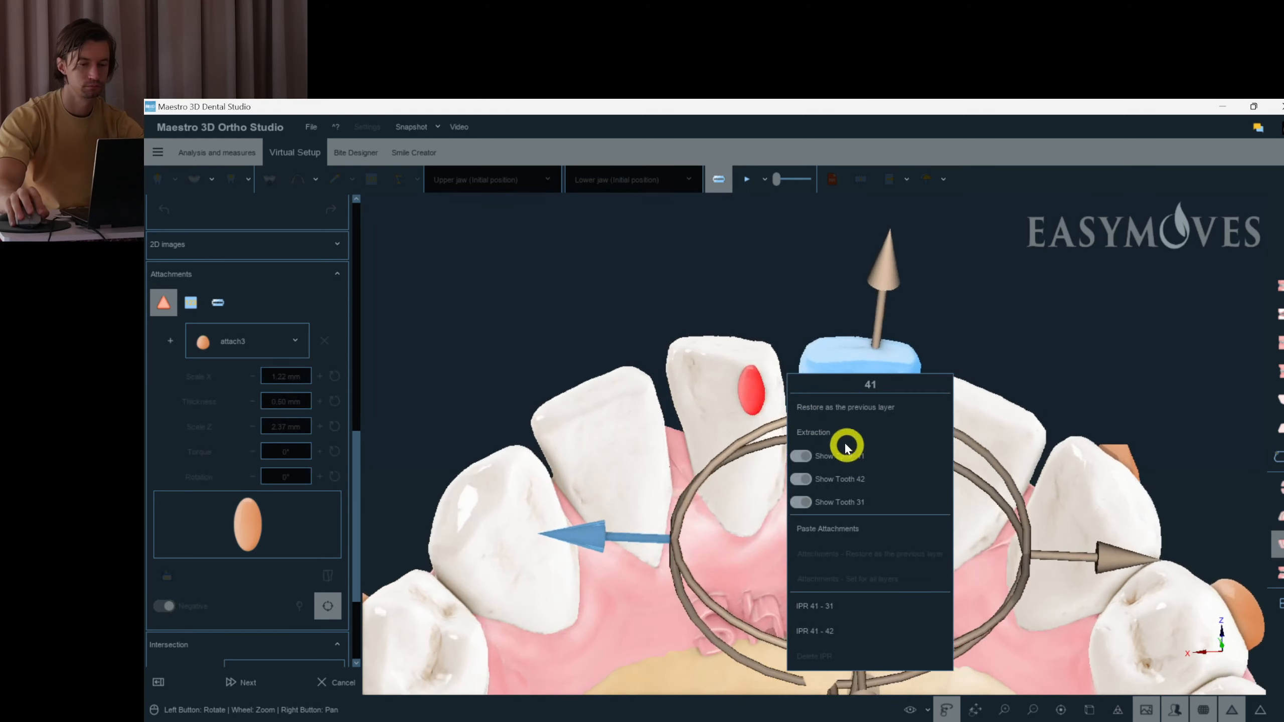
left_click(843, 530)
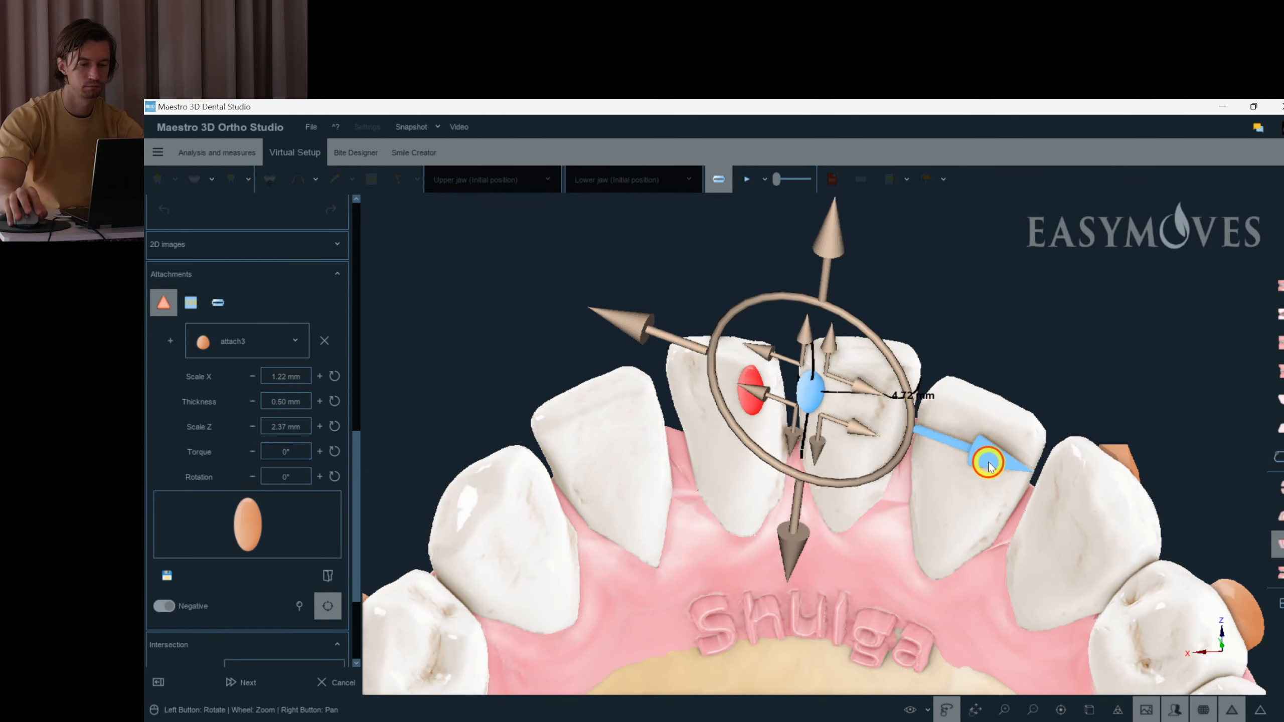
left_click_drag(989, 463, 1003, 461)
left_click_drag(848, 241, 849, 236)
right_click(986, 274)
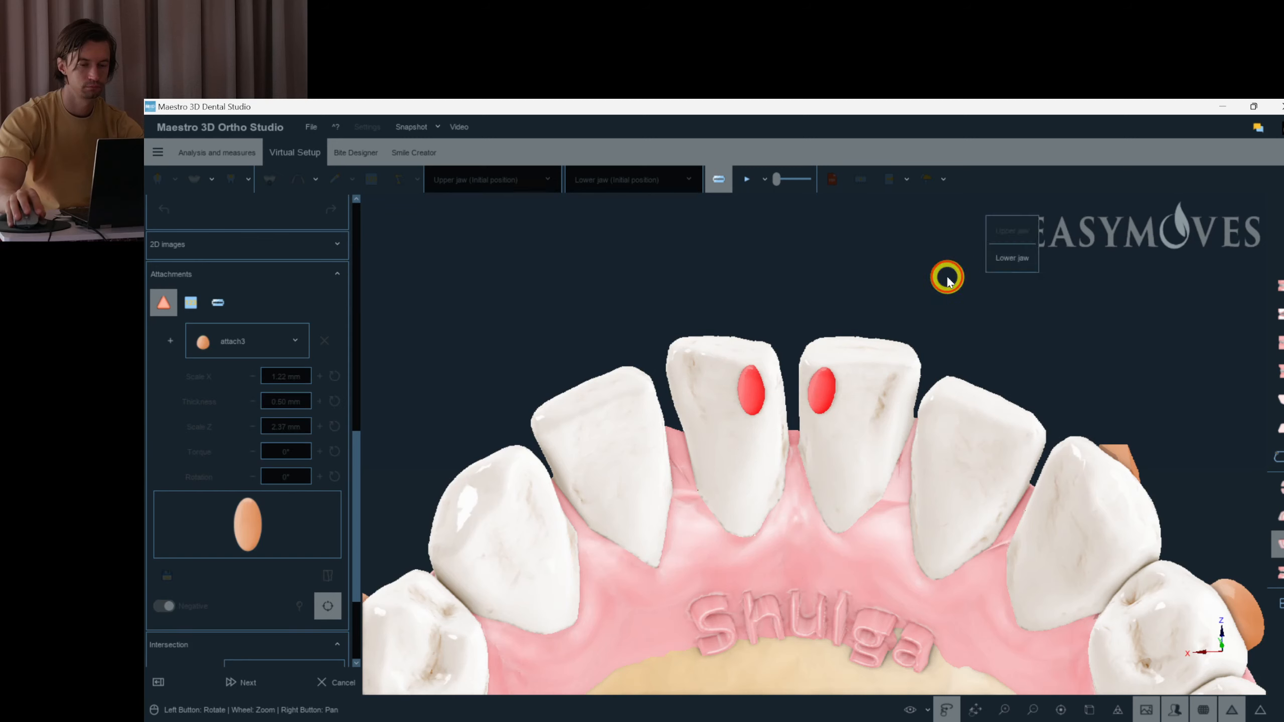
left_click_drag(946, 279, 952, 359)
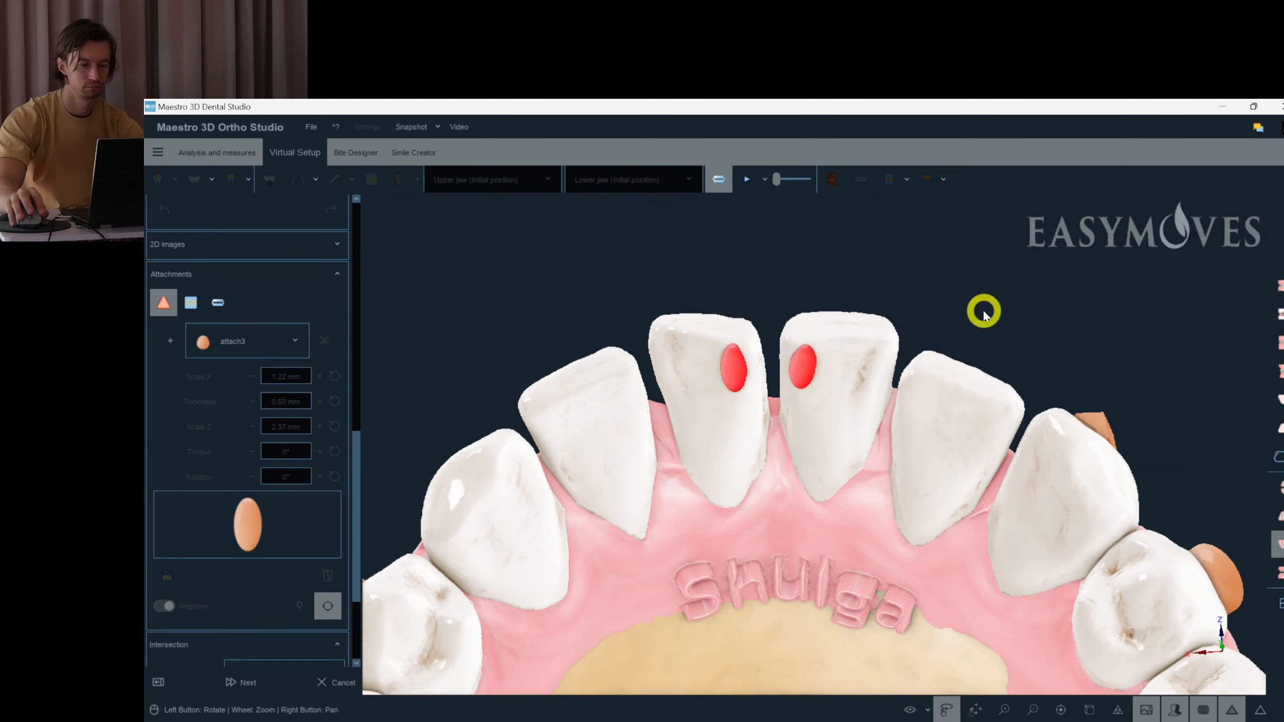
right_click(939, 291)
left_click(897, 289)
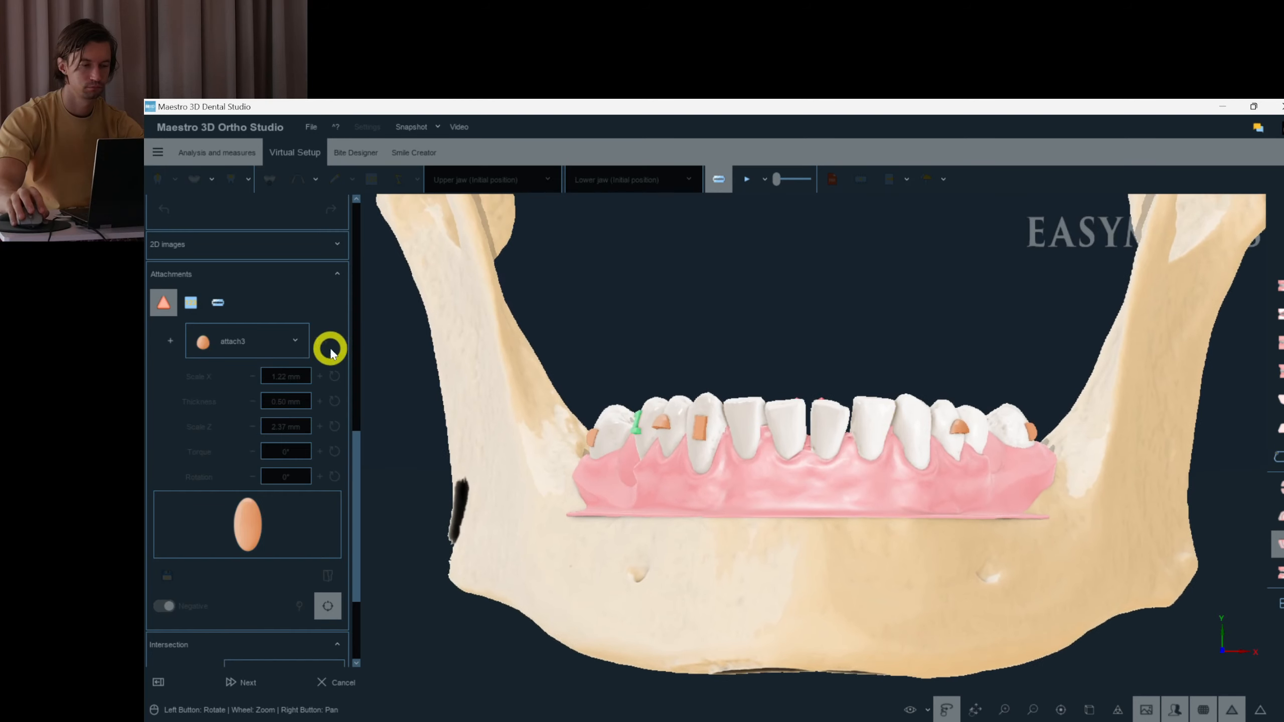
- In the lower jaw's Layer2, restore the attachments of teeth 31 and 41 as in the previous layer
left_click_drag(358, 466, 330, 215)
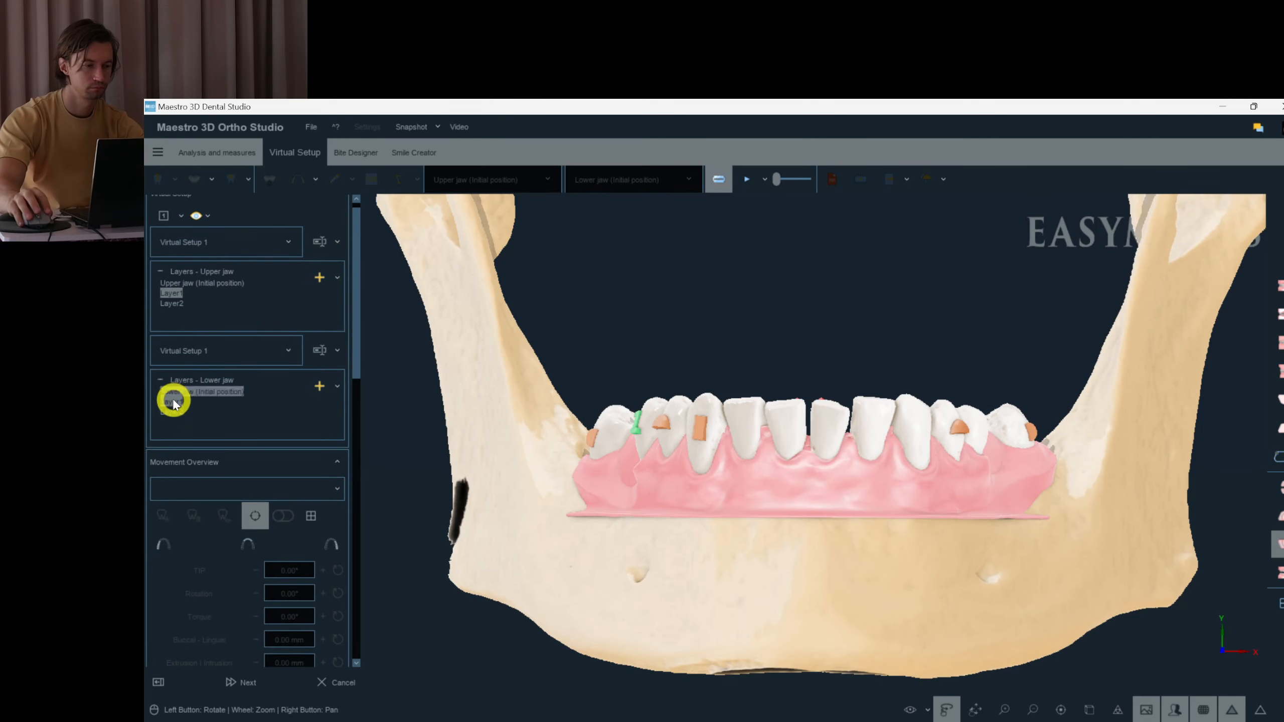
left_click(173, 415)
left_click_drag(680, 399, 814, 525)
right_click(824, 527)
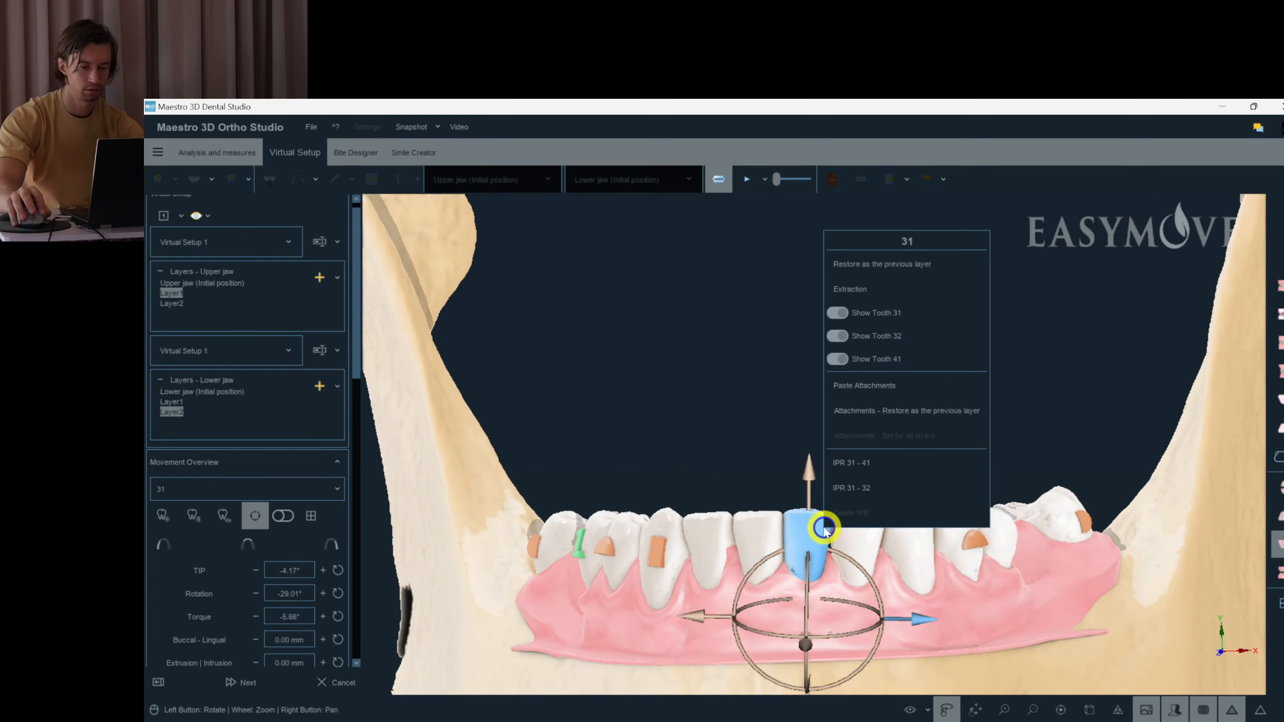
left_click(873, 410)
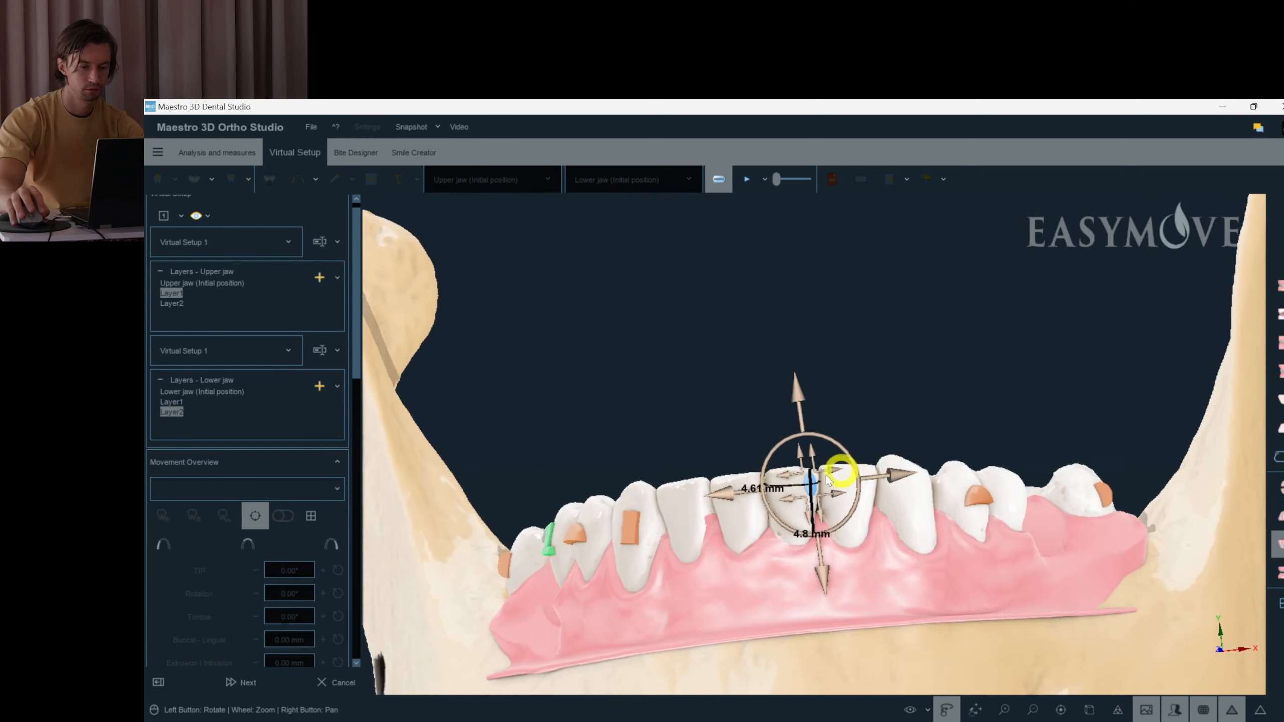
right_click(725, 491)
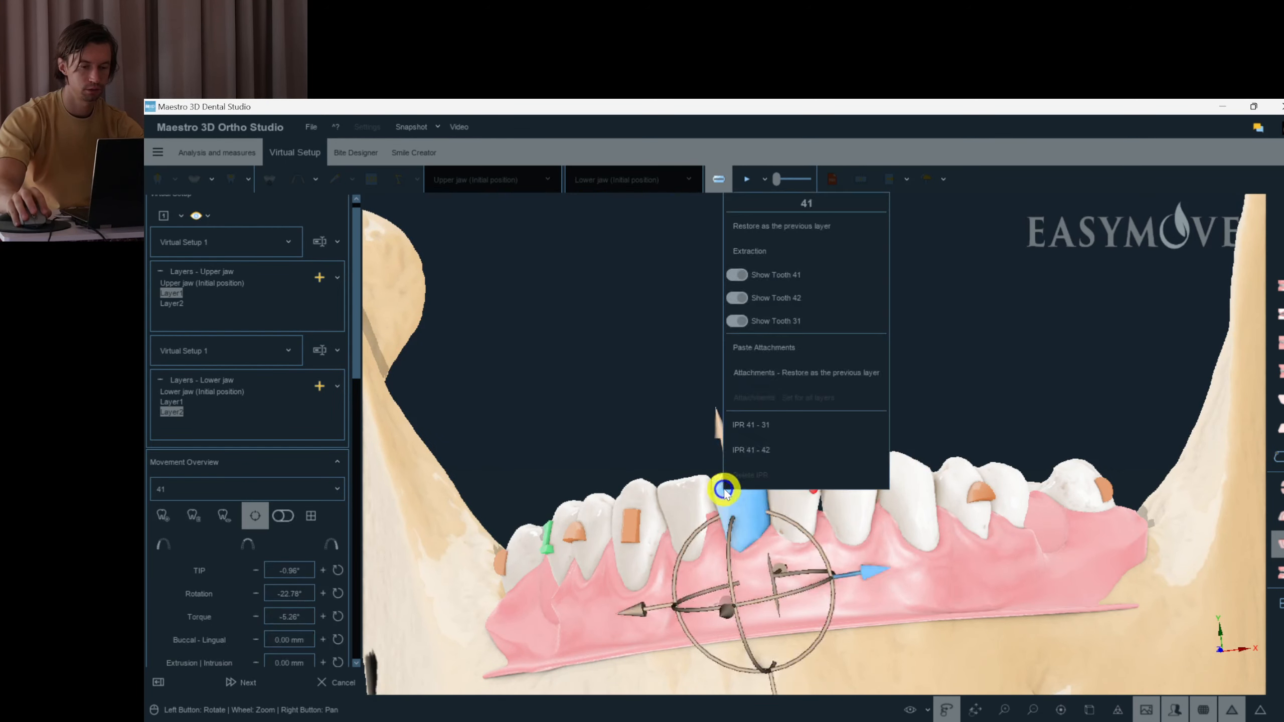
left_click(812, 385)
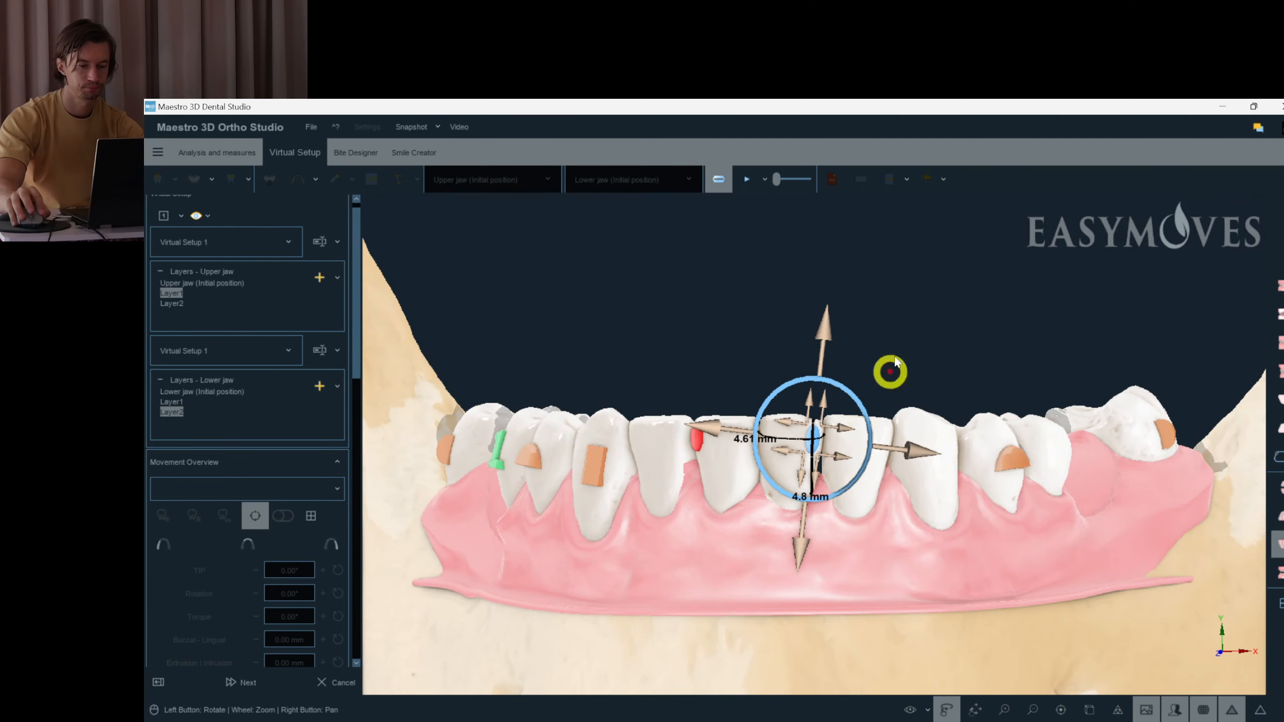
- In the upper jaw's Layer1, adjust tooth 12's rotation to about -11.4° from the occlusal view, and display Layer2 for comparison
left_click_drag(820, 335, 932, 461)
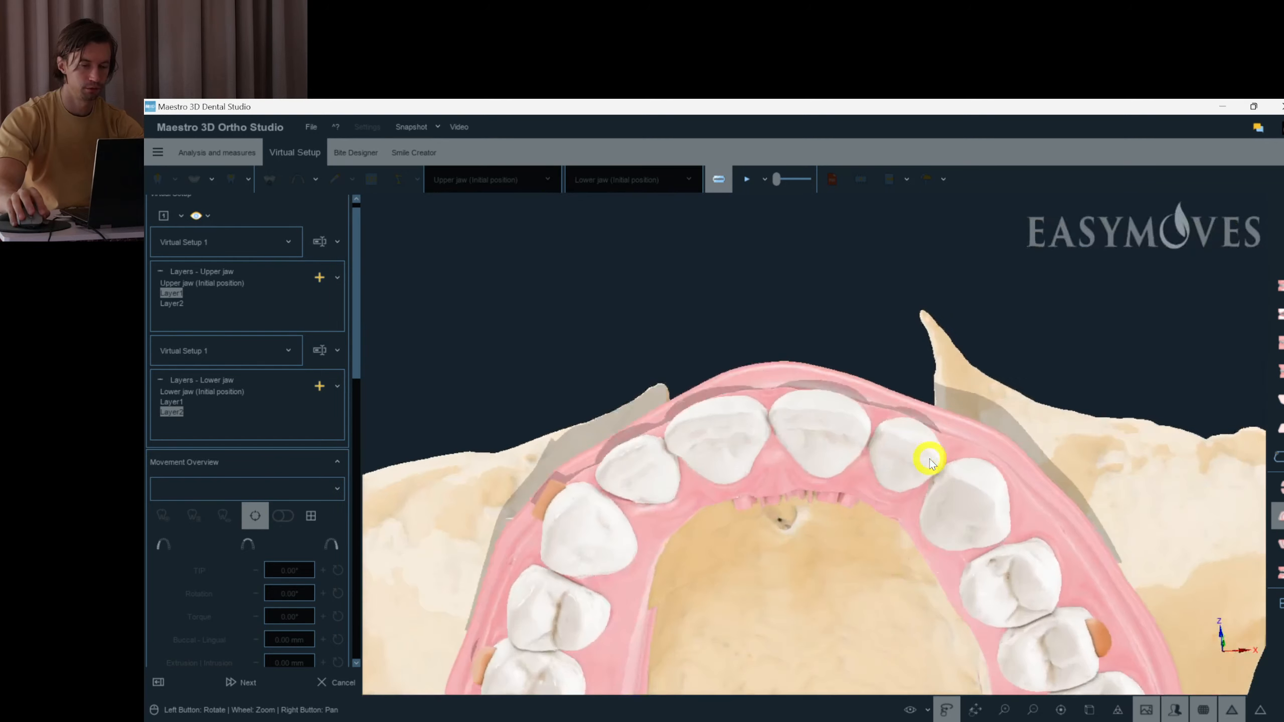
left_click(194, 291)
left_click(175, 293)
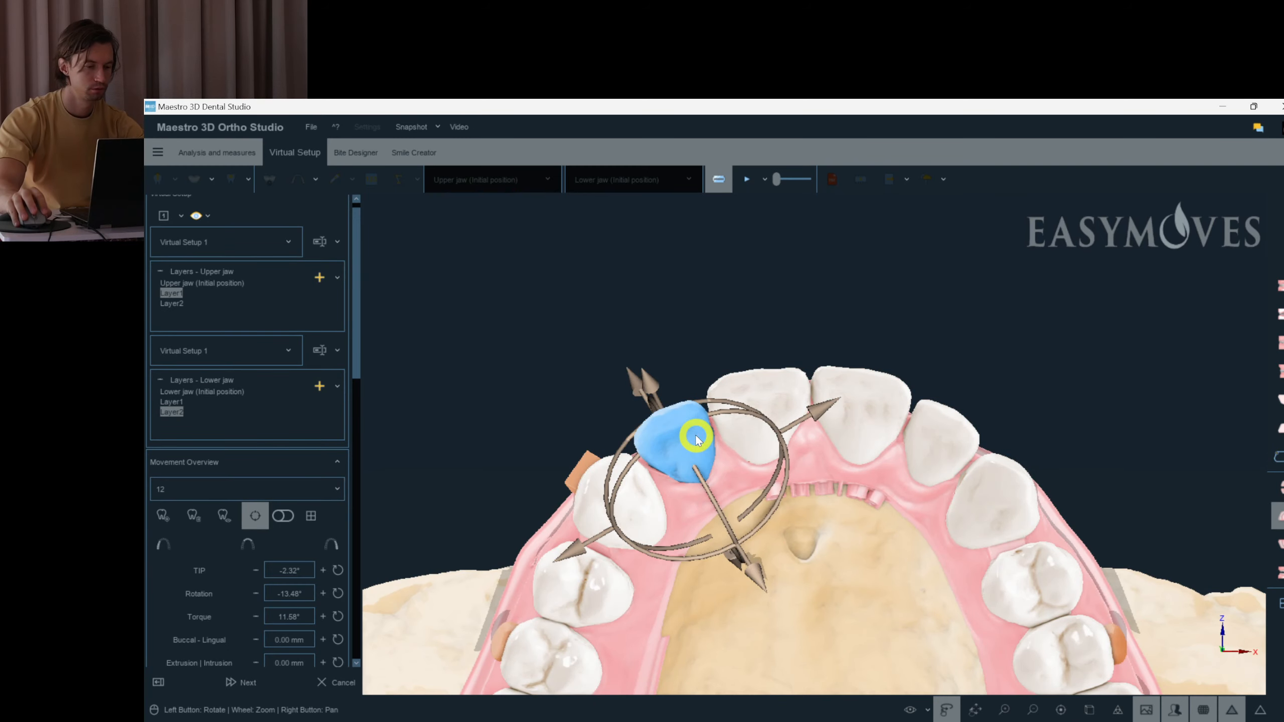
left_click_drag(697, 439, 822, 508)
scroll(773, 479, "up", 5)
left_click(723, 334)
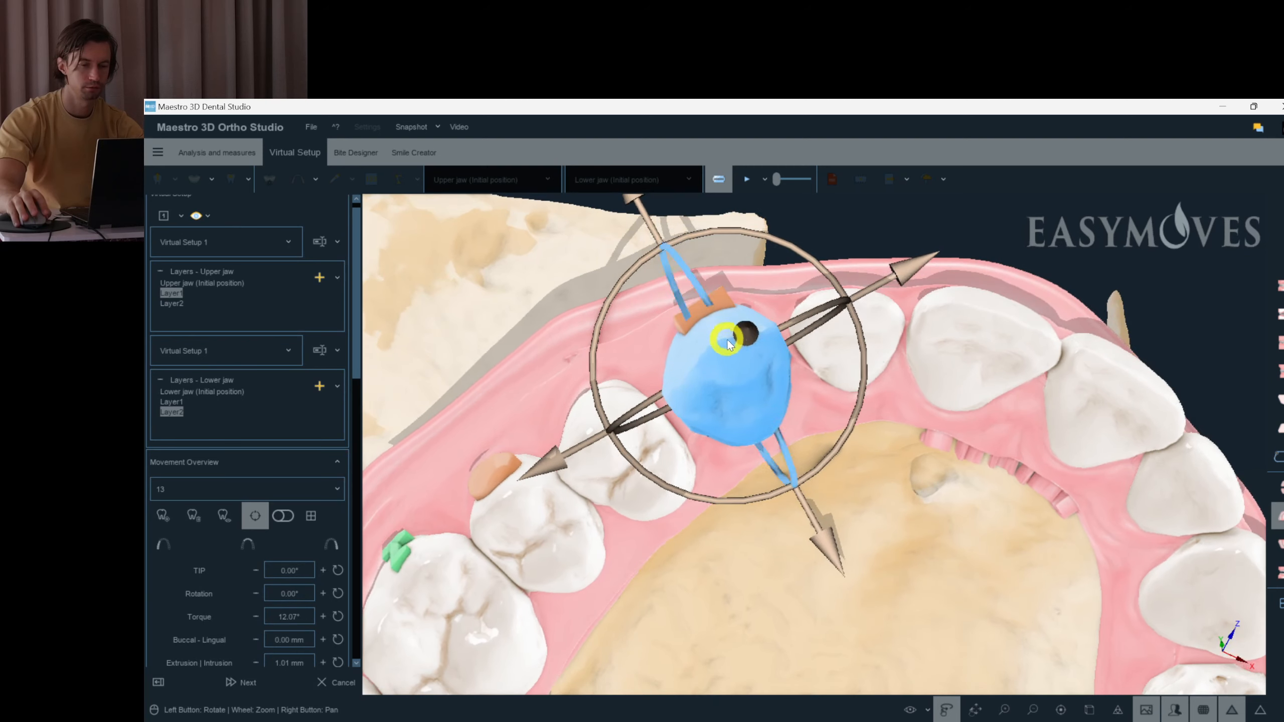
left_click_drag(845, 337, 940, 402)
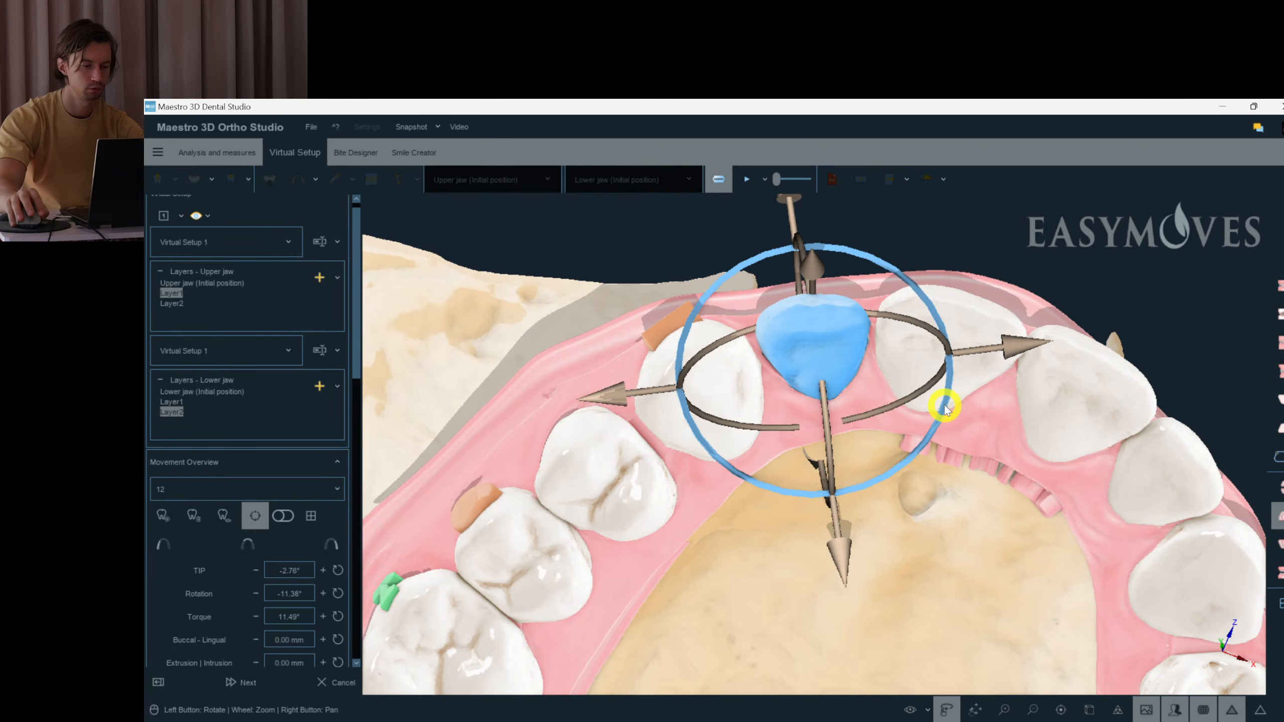
left_click(820, 369)
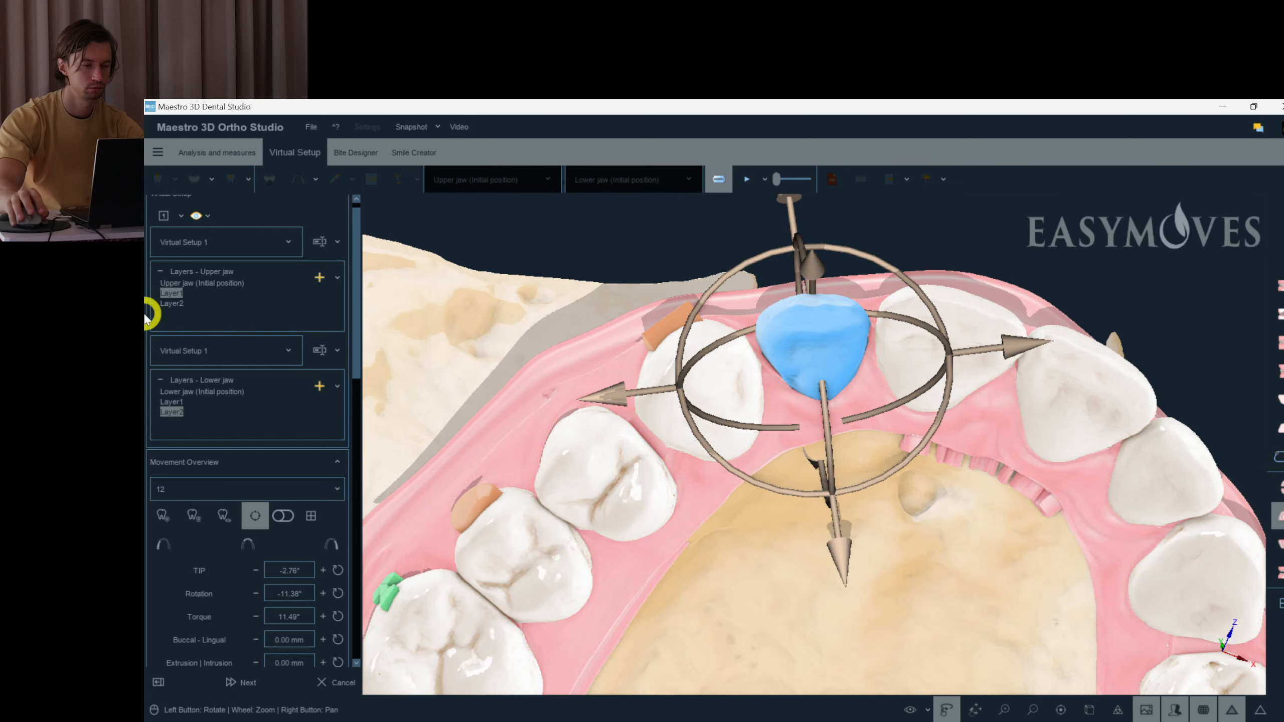
left_click(170, 306)
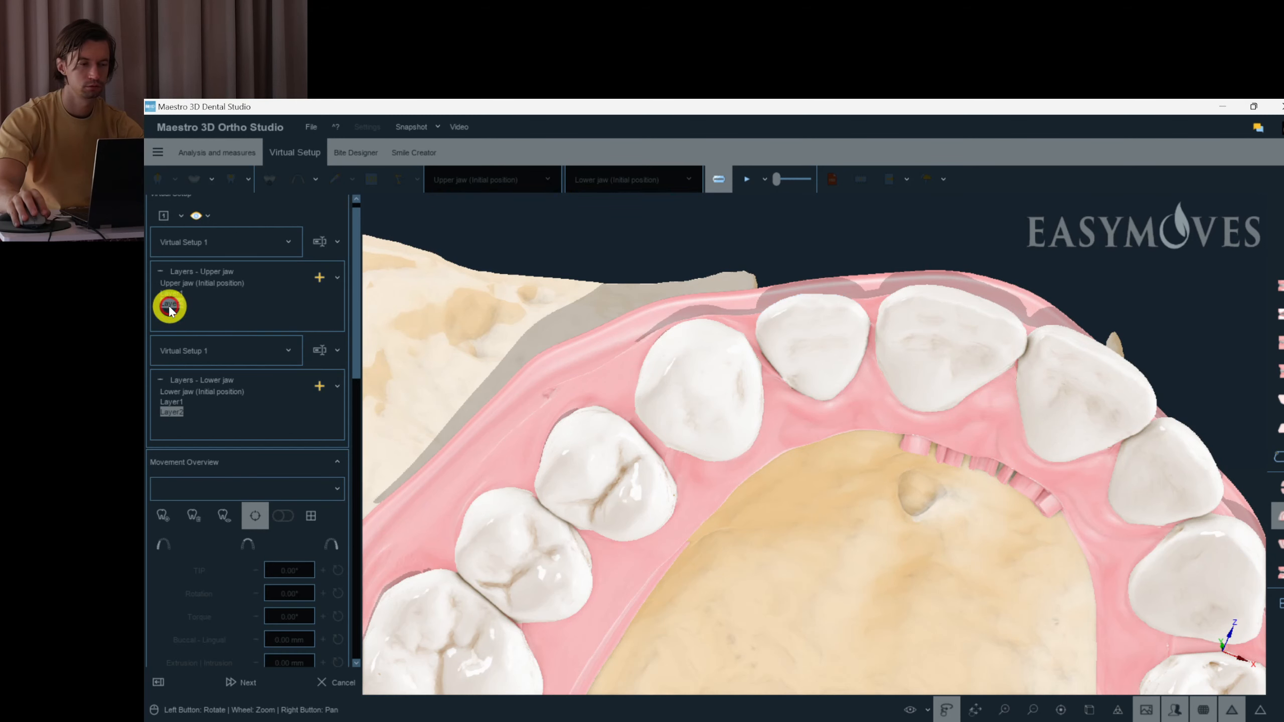
- Compare tooth 12's movement in the upper jaw's Layer2 with the other upper layers from the occlusal view
left_click(793, 364)
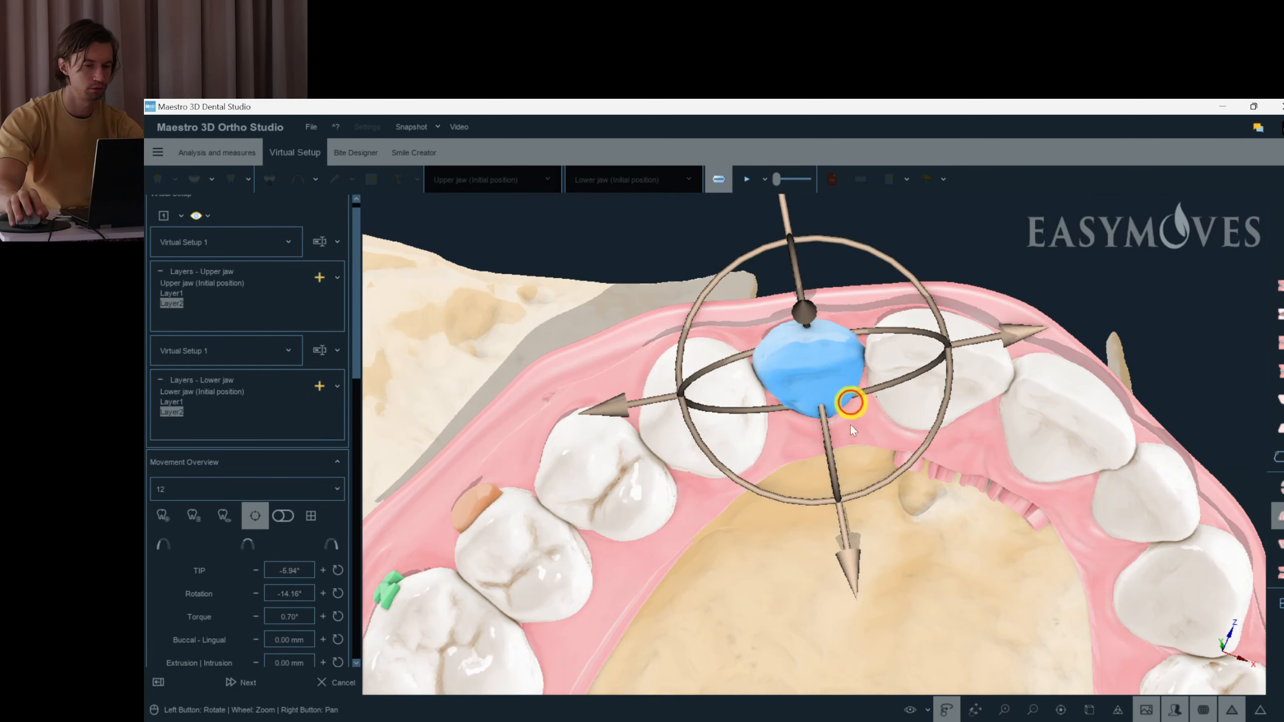
left_click(812, 501)
left_click_drag(812, 501, 800, 493)
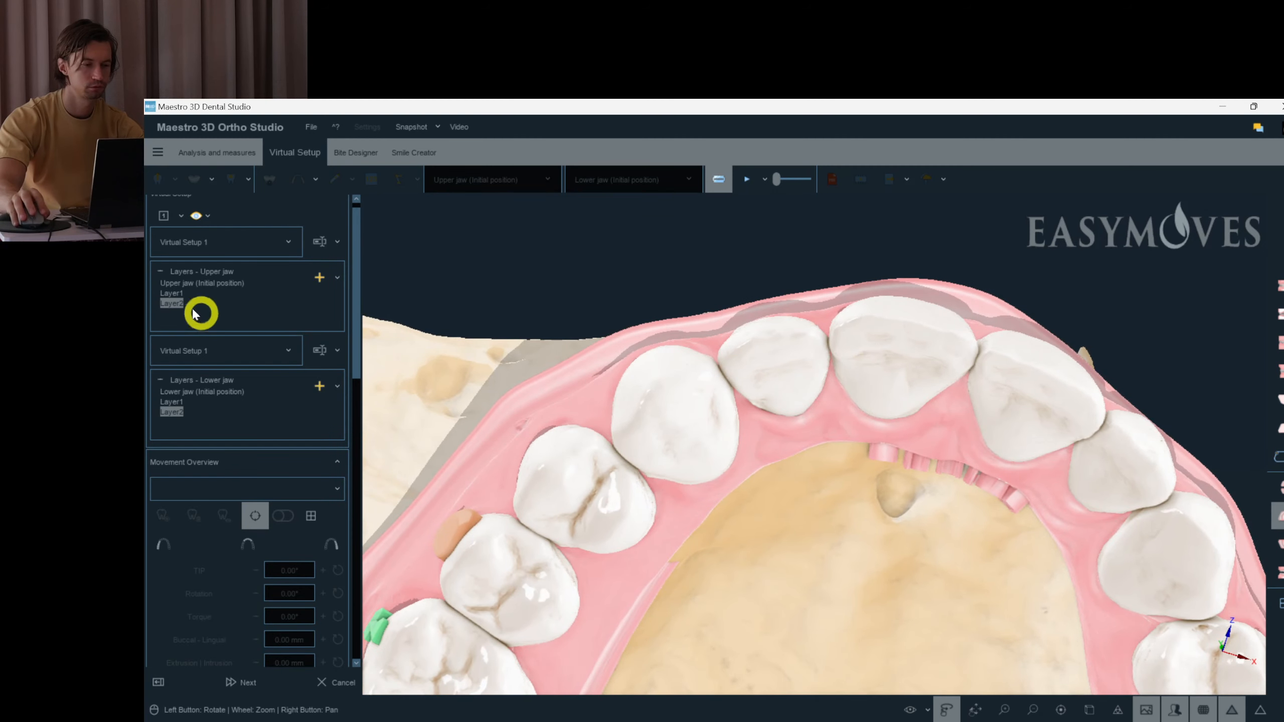
left_click(175, 297)
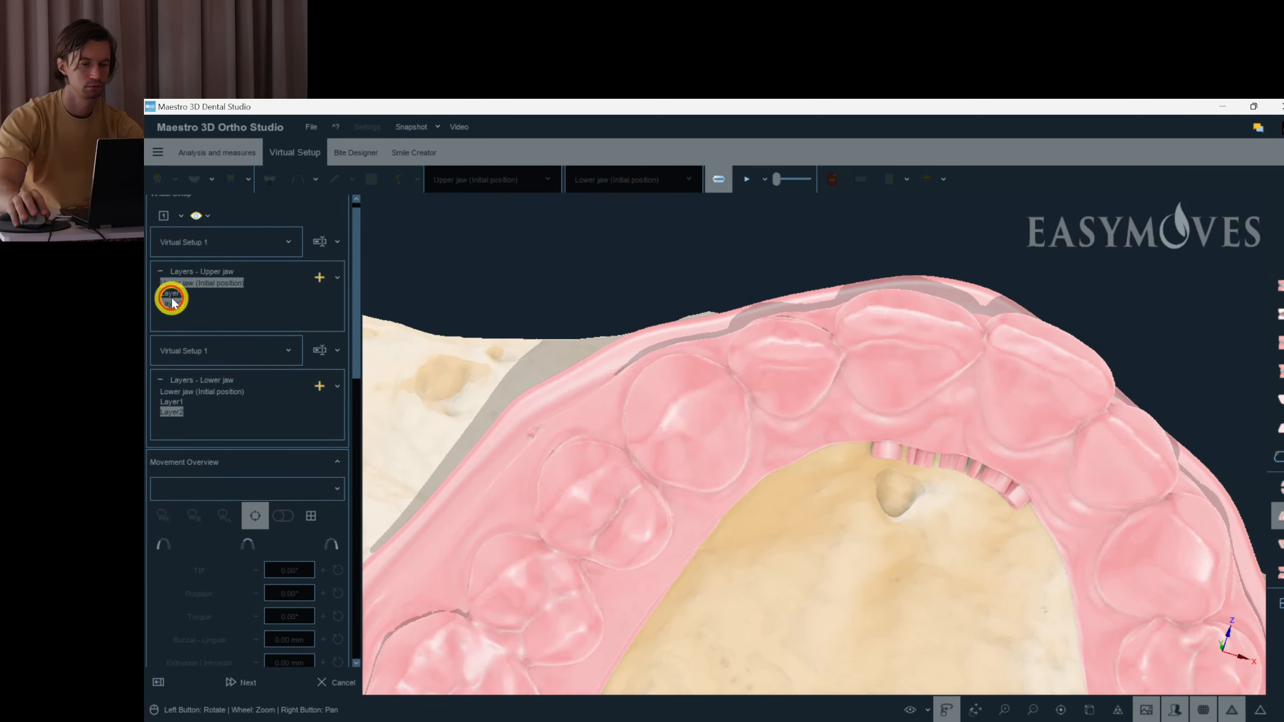
left_click(172, 302)
left_click(785, 332)
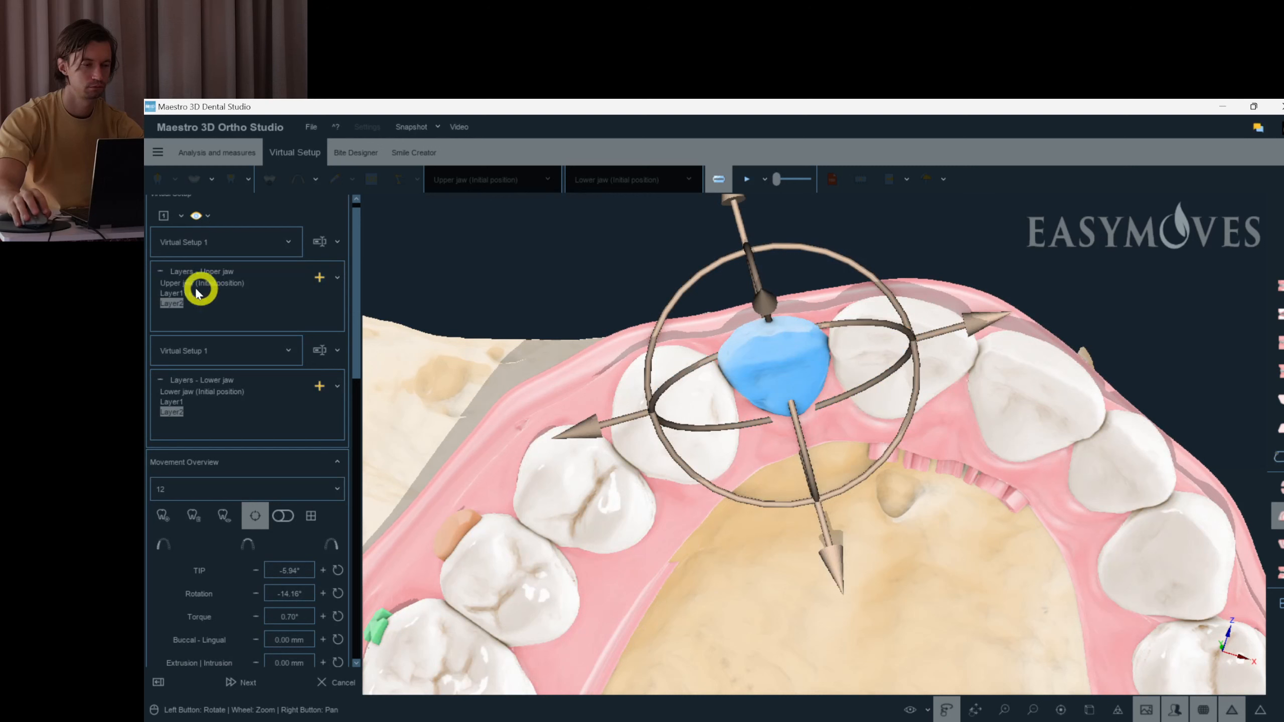
- In the upper jaw's Layer1, reduce tooth 12's rotation further and display Layer2 for comparison
left_click(175, 297)
left_click(801, 348)
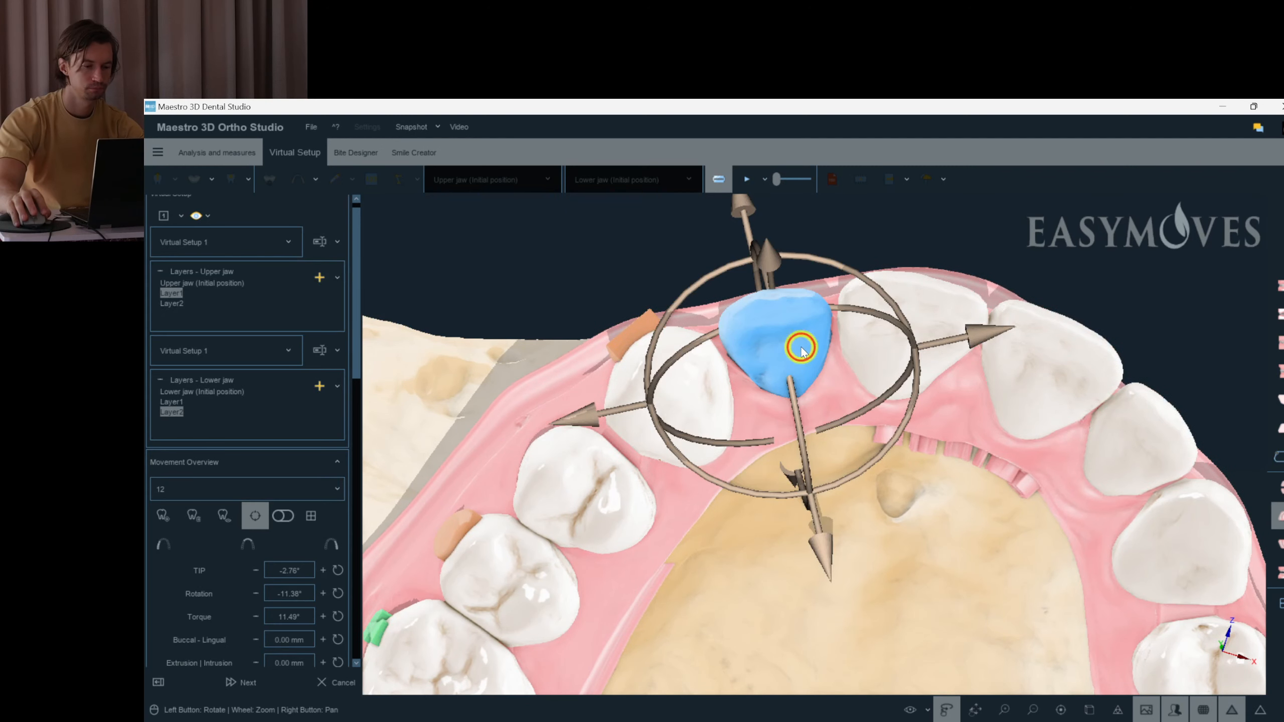
left_click_drag(908, 412, 905, 415)
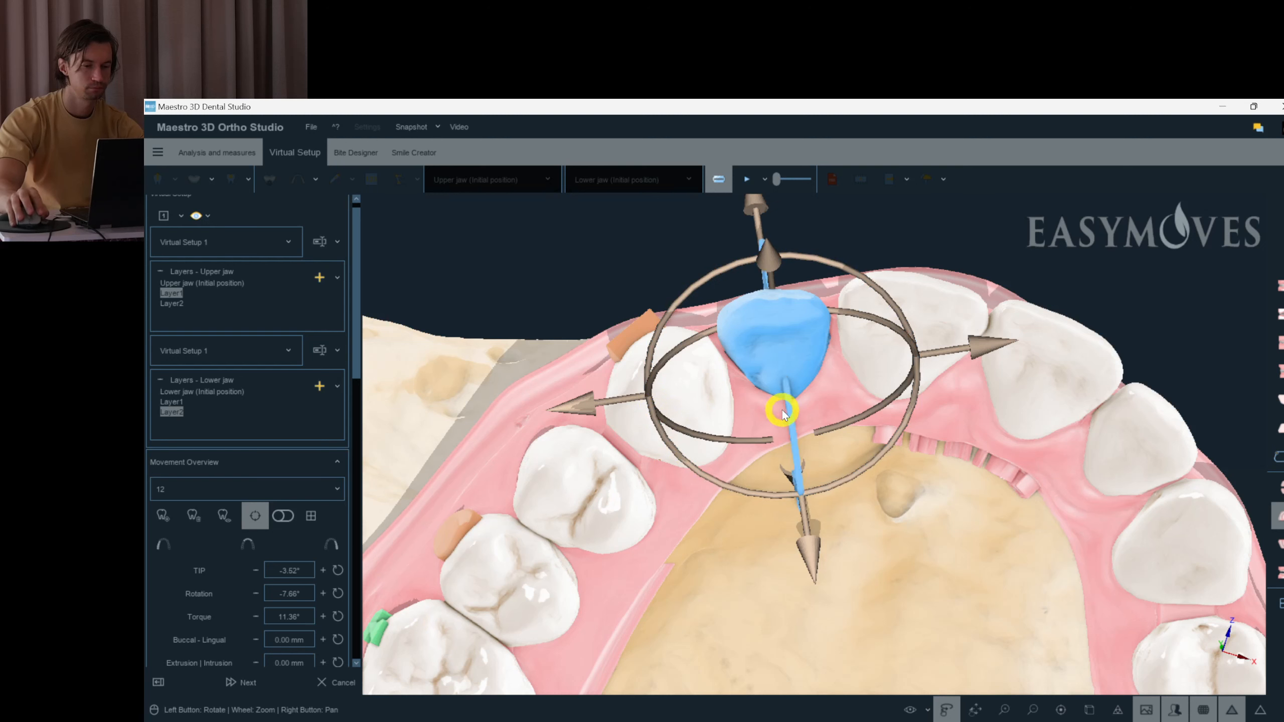
left_click_drag(904, 429, 901, 423)
left_click(178, 305)
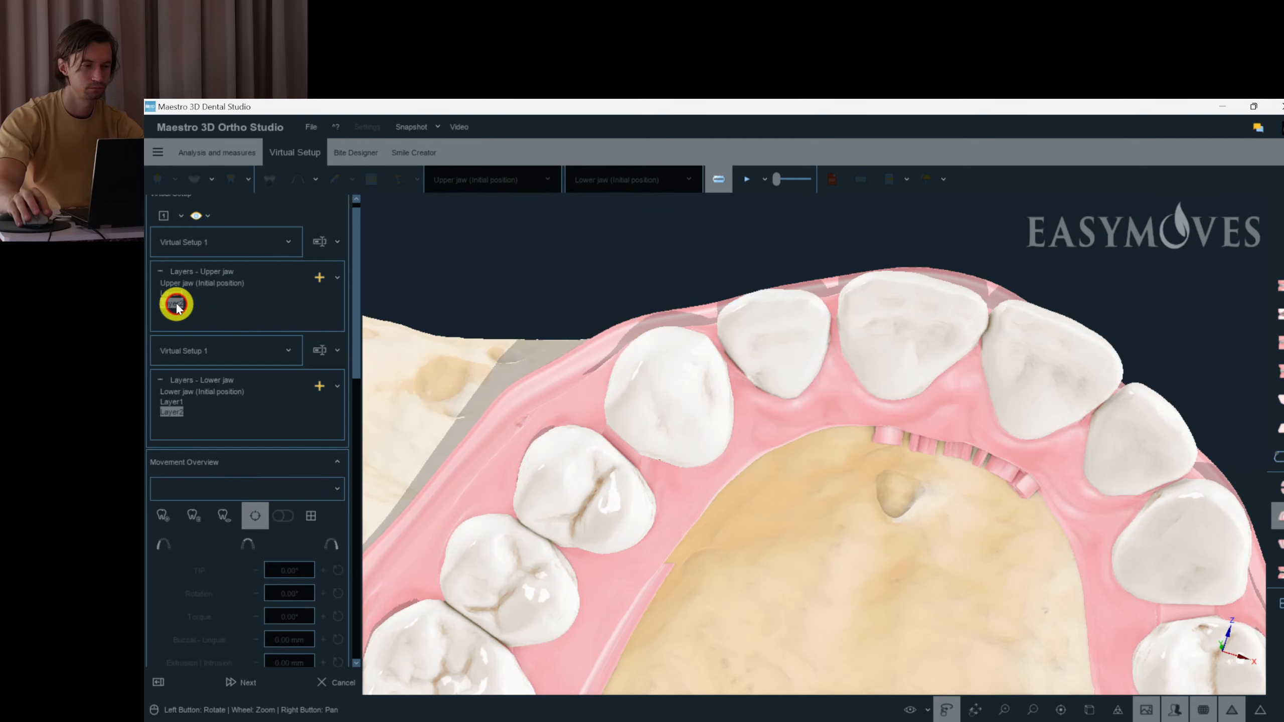
- Examine the upper front teeth against the initial position, and view both jaws in occlusion from the front and left
left_click_drag(711, 384, 782, 400)
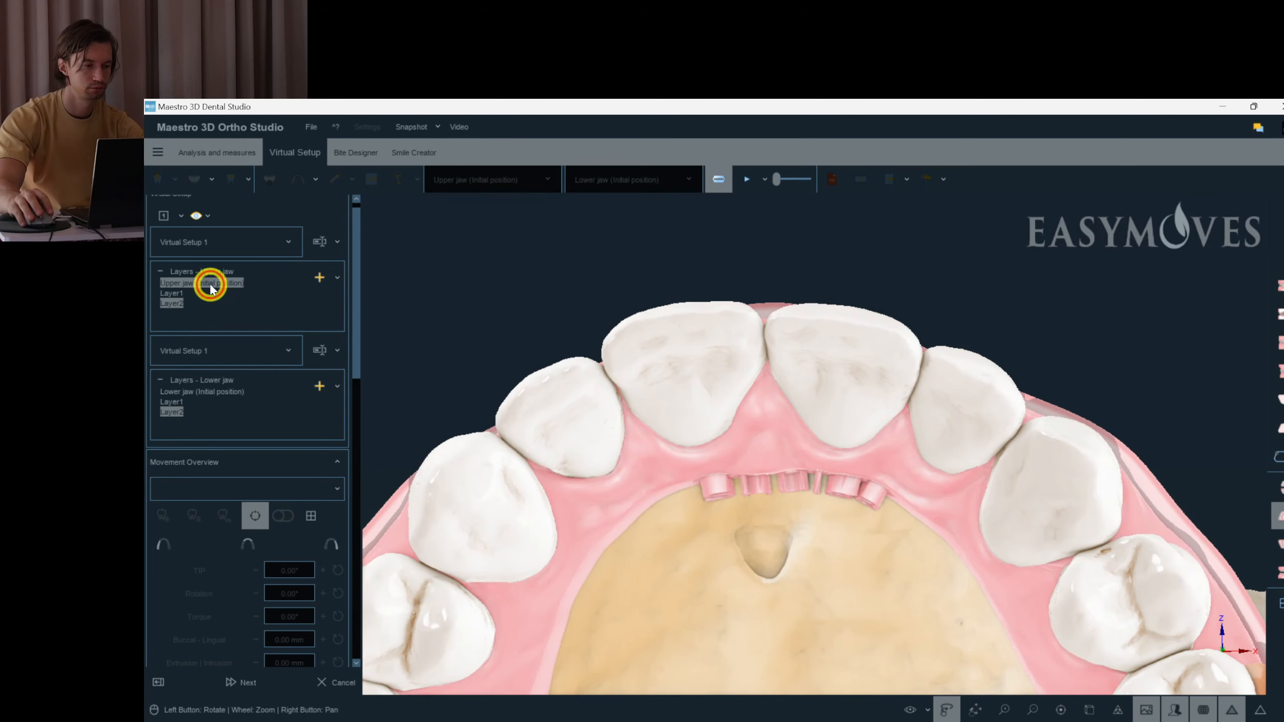
left_click(172, 303)
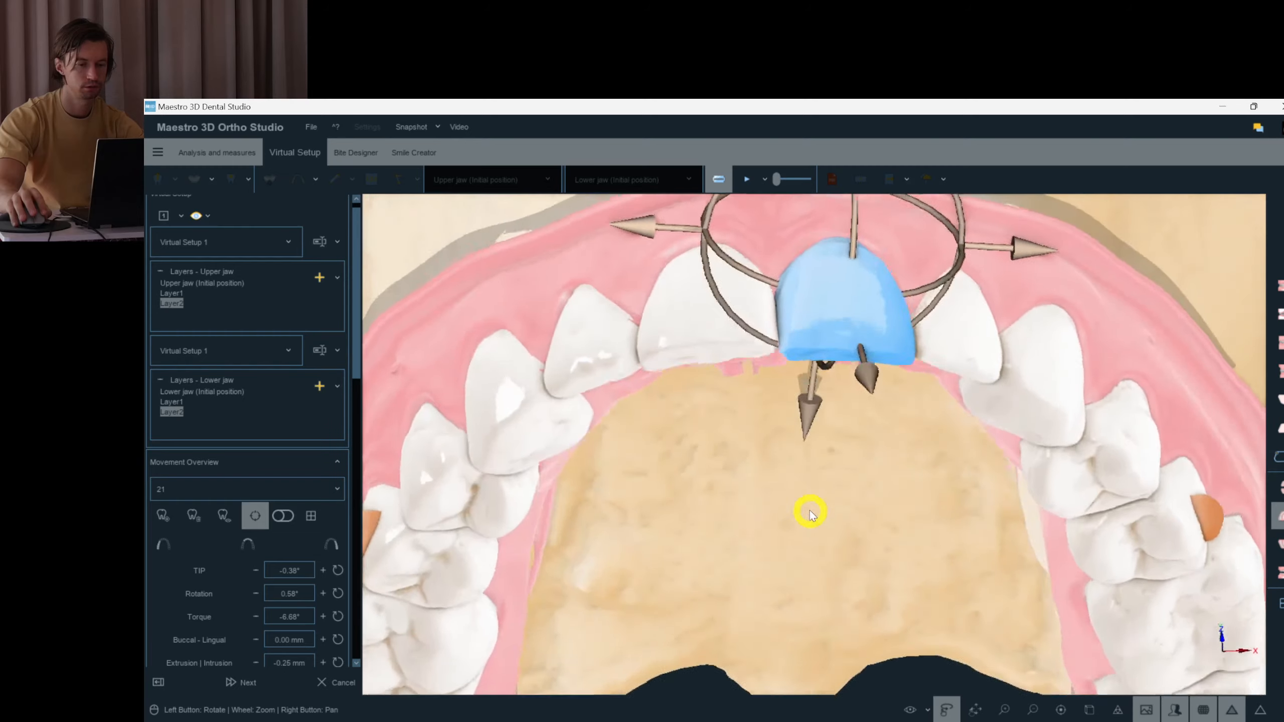
left_click(748, 525)
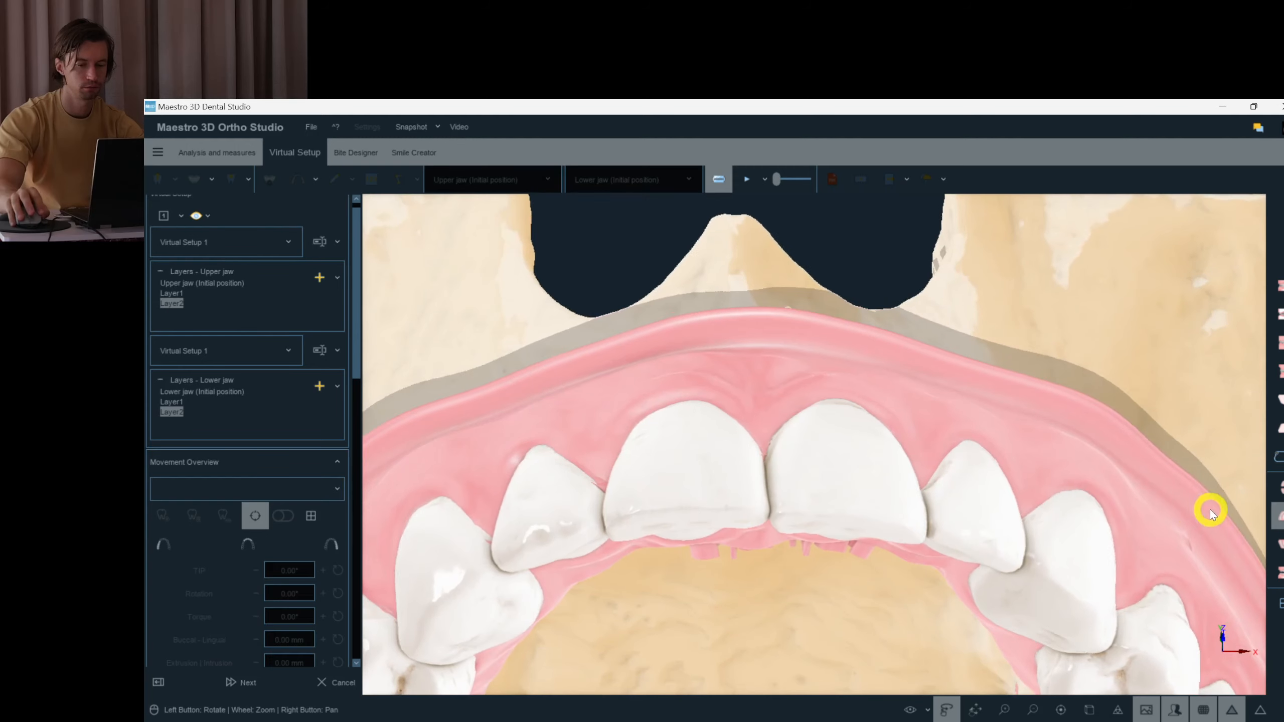
left_click(876, 422)
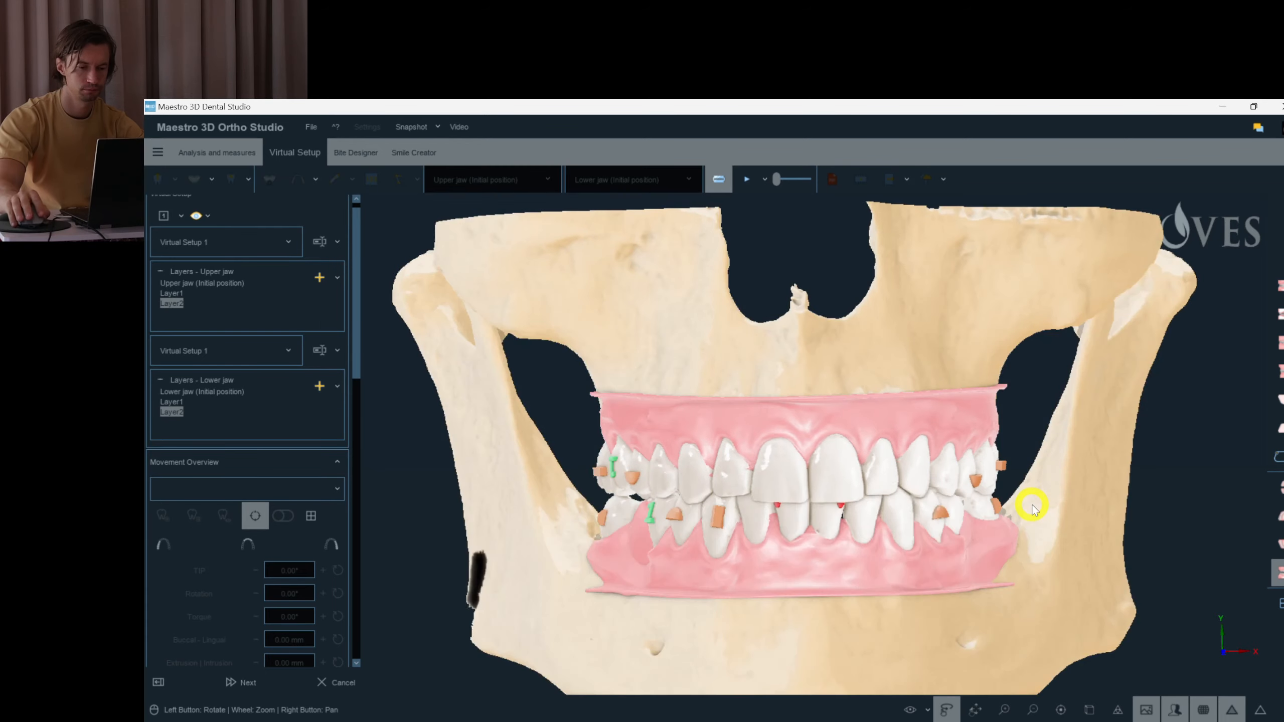
left_click_drag(1035, 502, 1256, 549)
- In the lower jaw's Layer2, adjust tooth 35's rotation to about -11.4° from the occlusal view
left_click(840, 535)
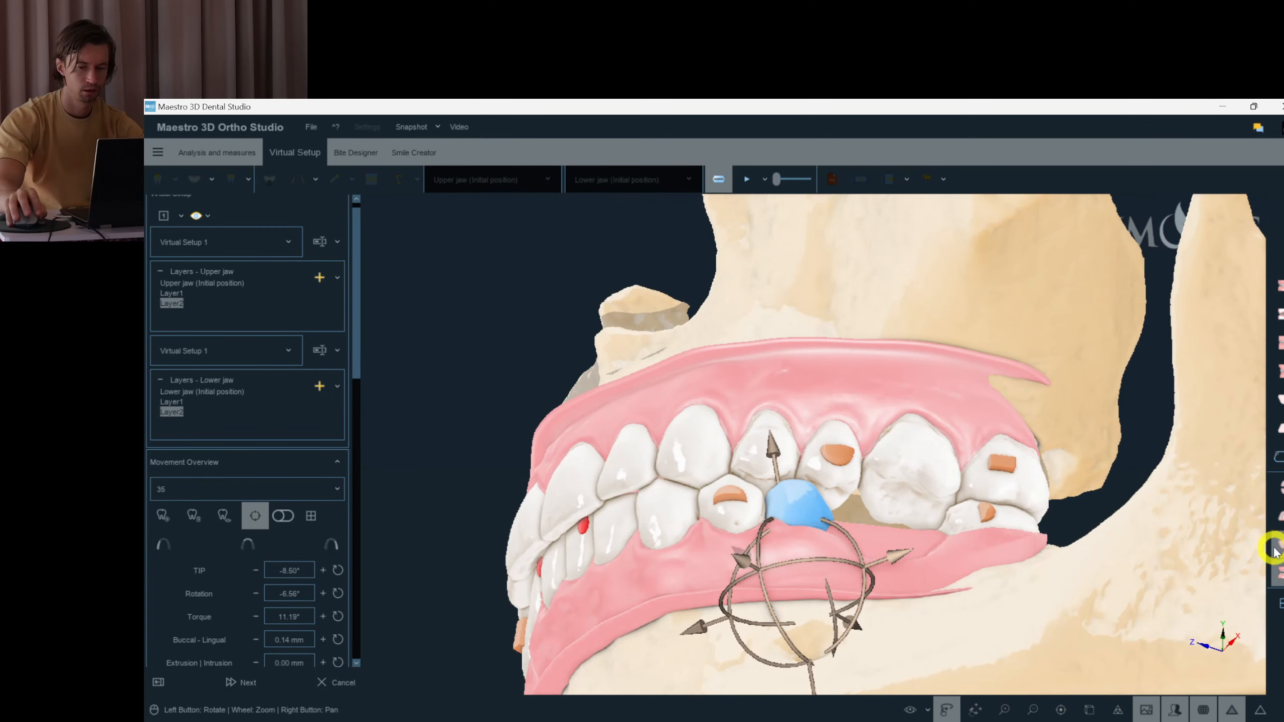
left_click_drag(1179, 540, 531, 515)
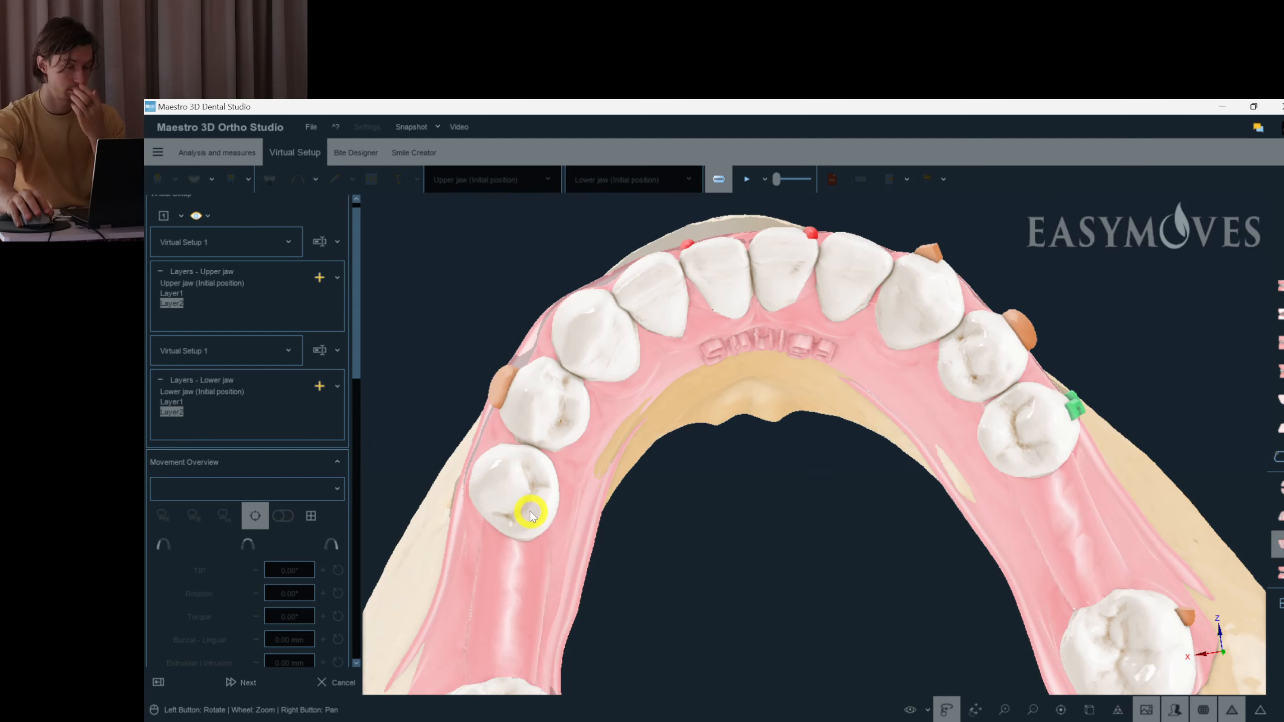
left_click(543, 516)
left_click_drag(562, 516, 786, 514)
scroll(657, 517, "up", 3)
scroll(775, 507, "up", 1)
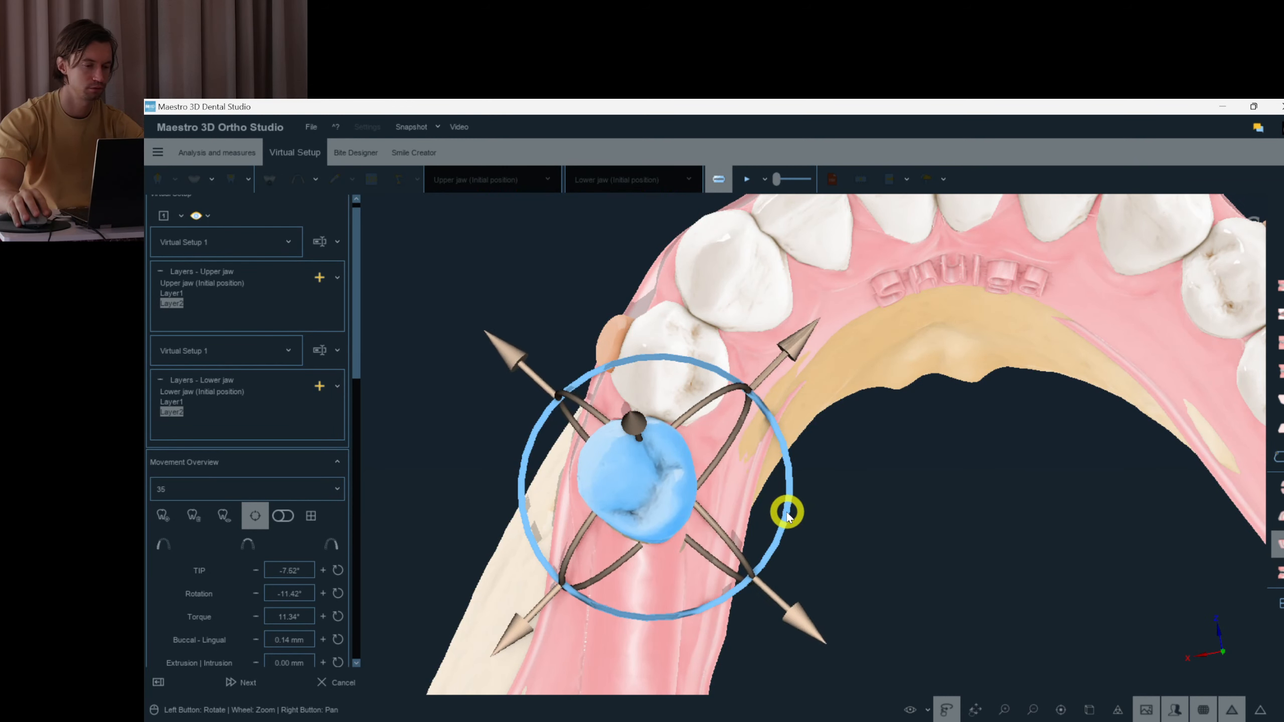
left_click(557, 452)
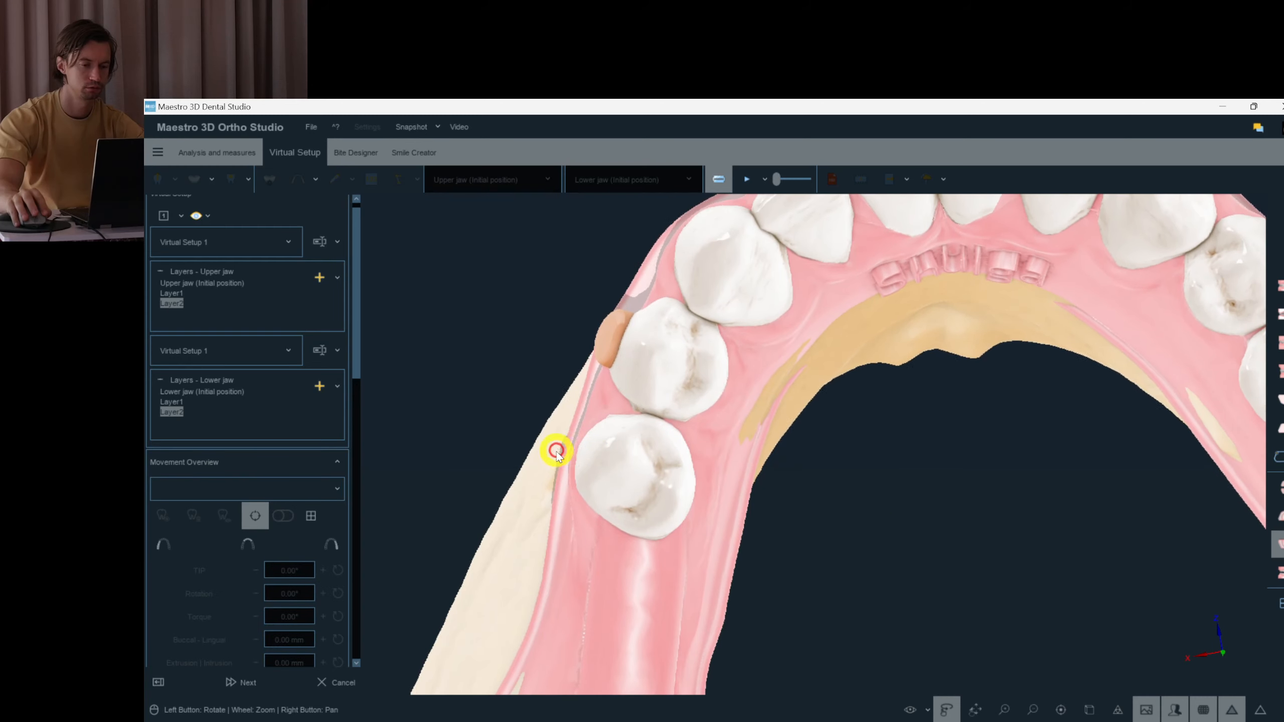
- Compare the lower jaw's layers, adjust tooth 35's rotation in Layer1 to about -11.2°, and display Layer2
left_click(178, 393)
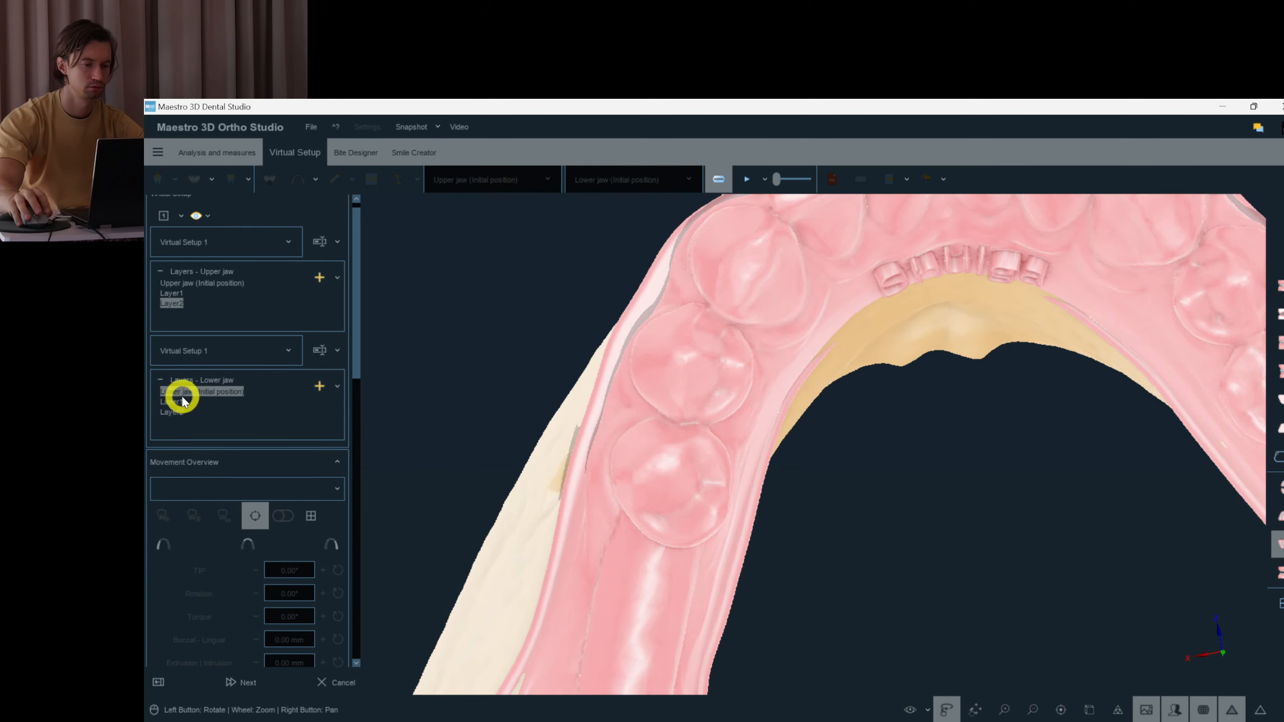
left_click(178, 403)
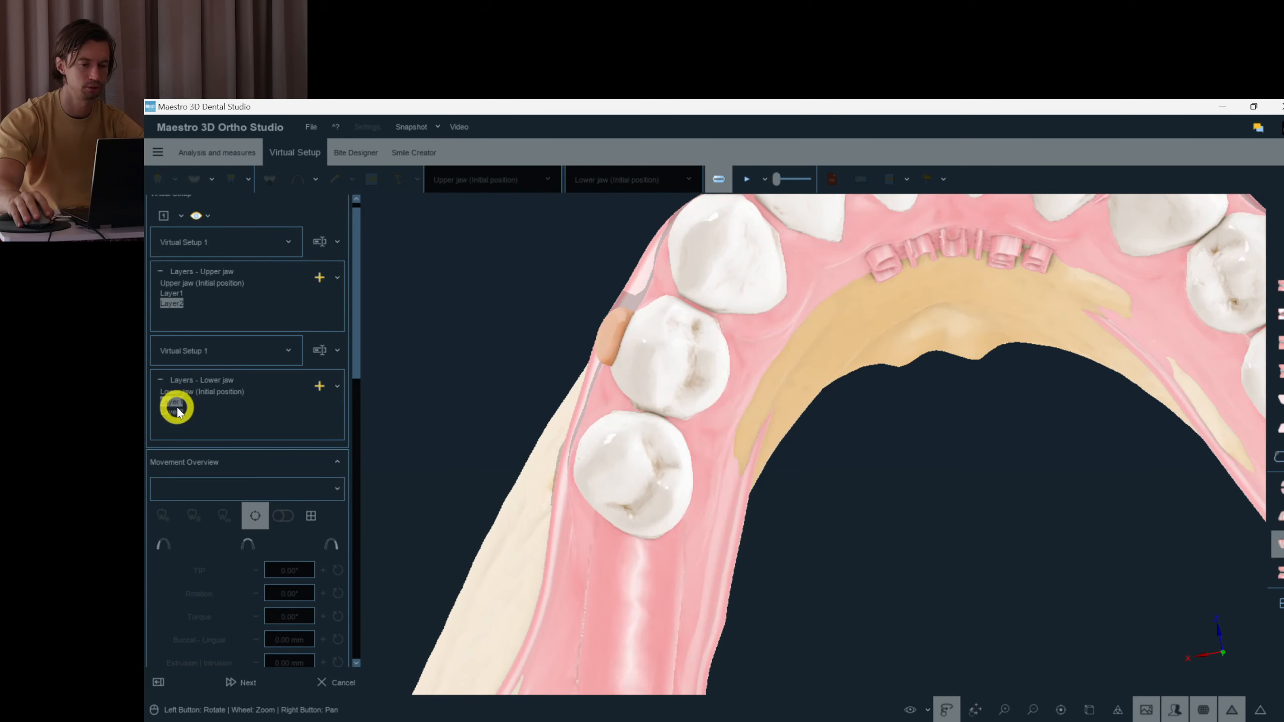
left_click(175, 413)
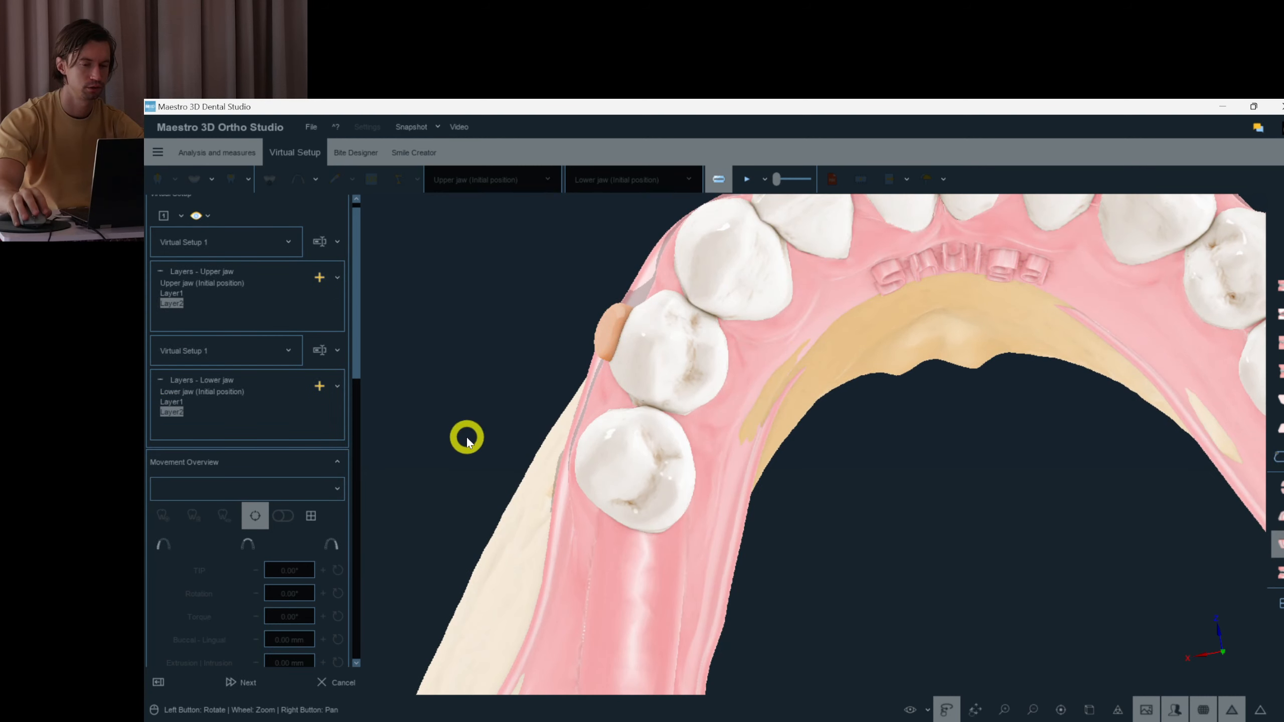
left_click(219, 401)
left_click(654, 446)
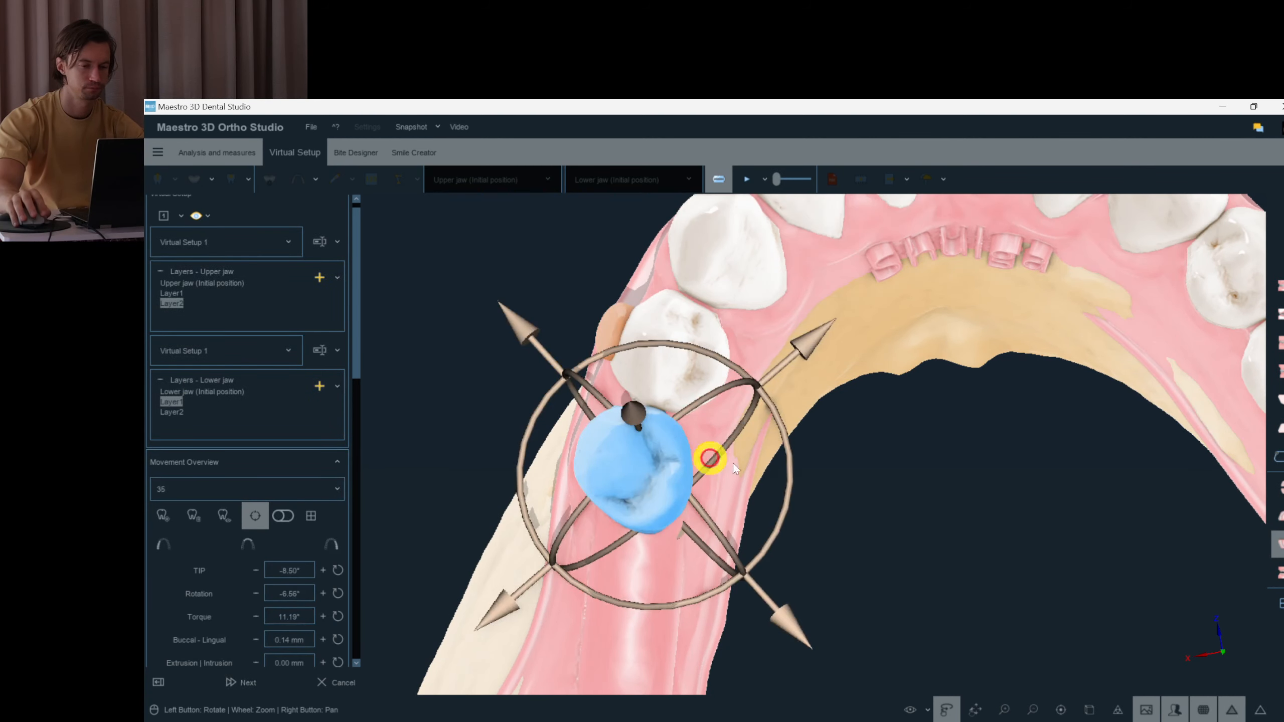
left_click_drag(792, 480, 795, 470)
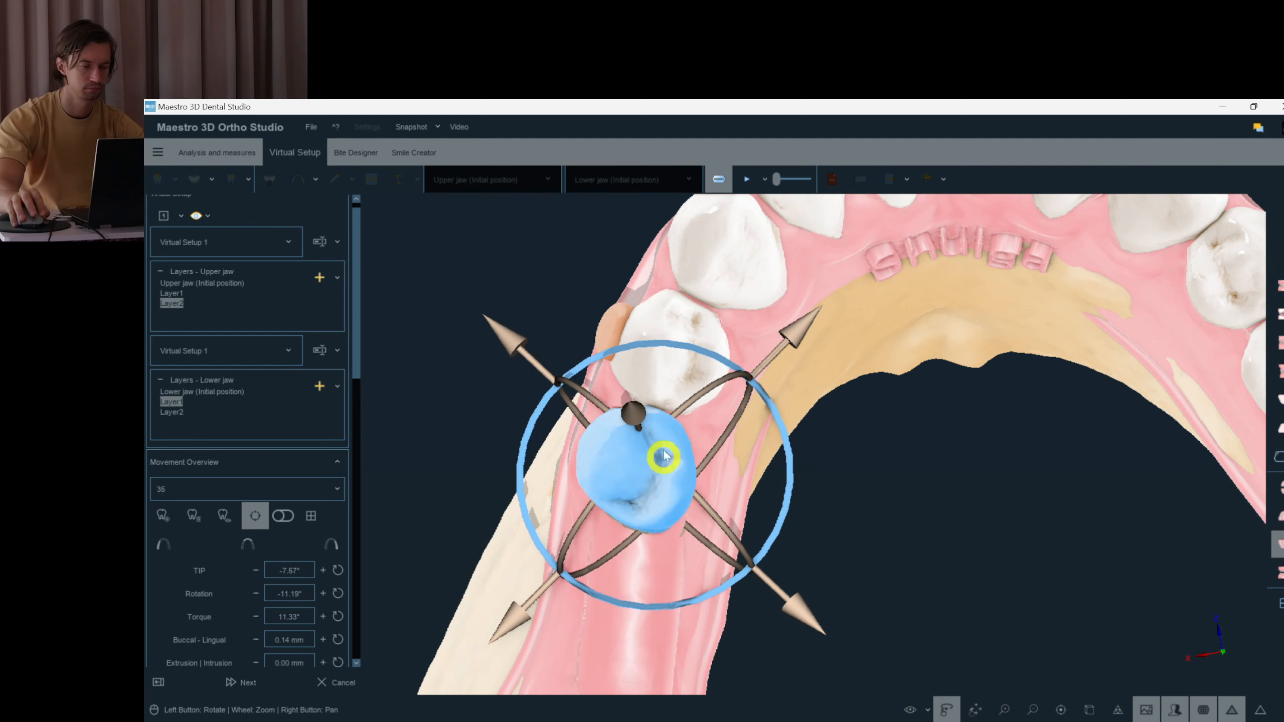
left_click(184, 412)
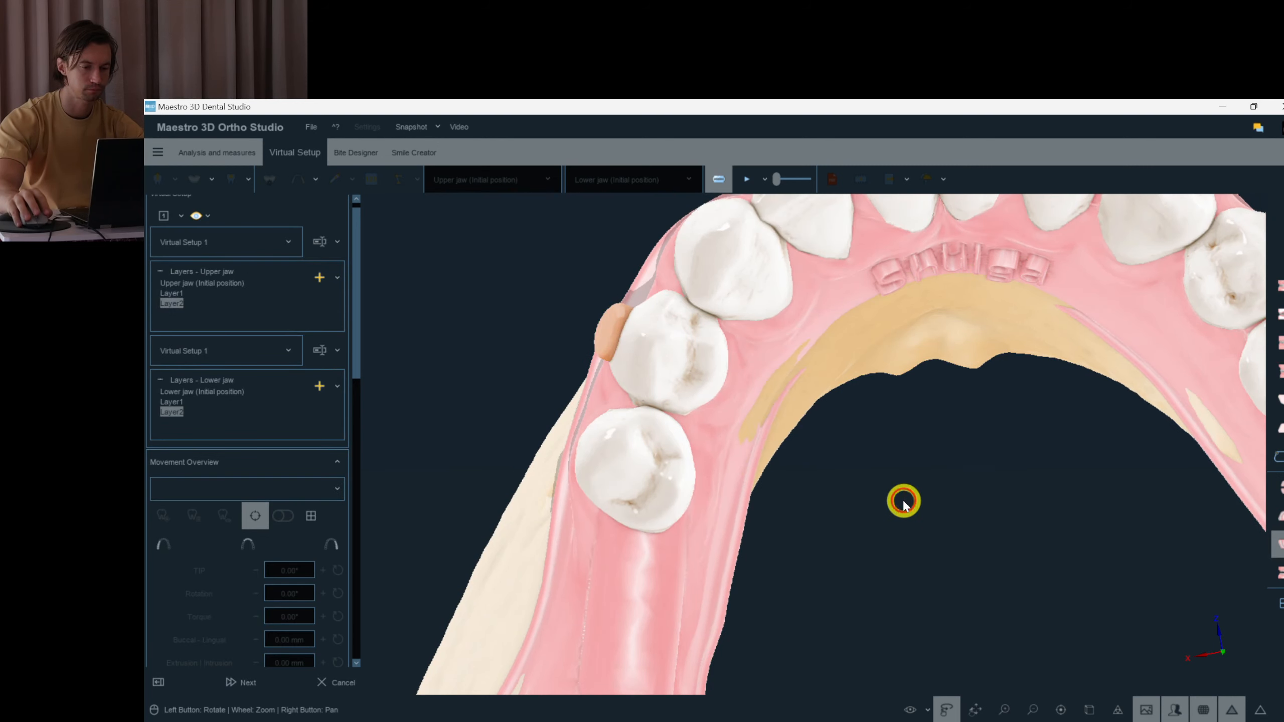
- Copy the orange attachment from tooth 34 and paste it onto tooth 35
left_click_drag(904, 503, 1198, 544)
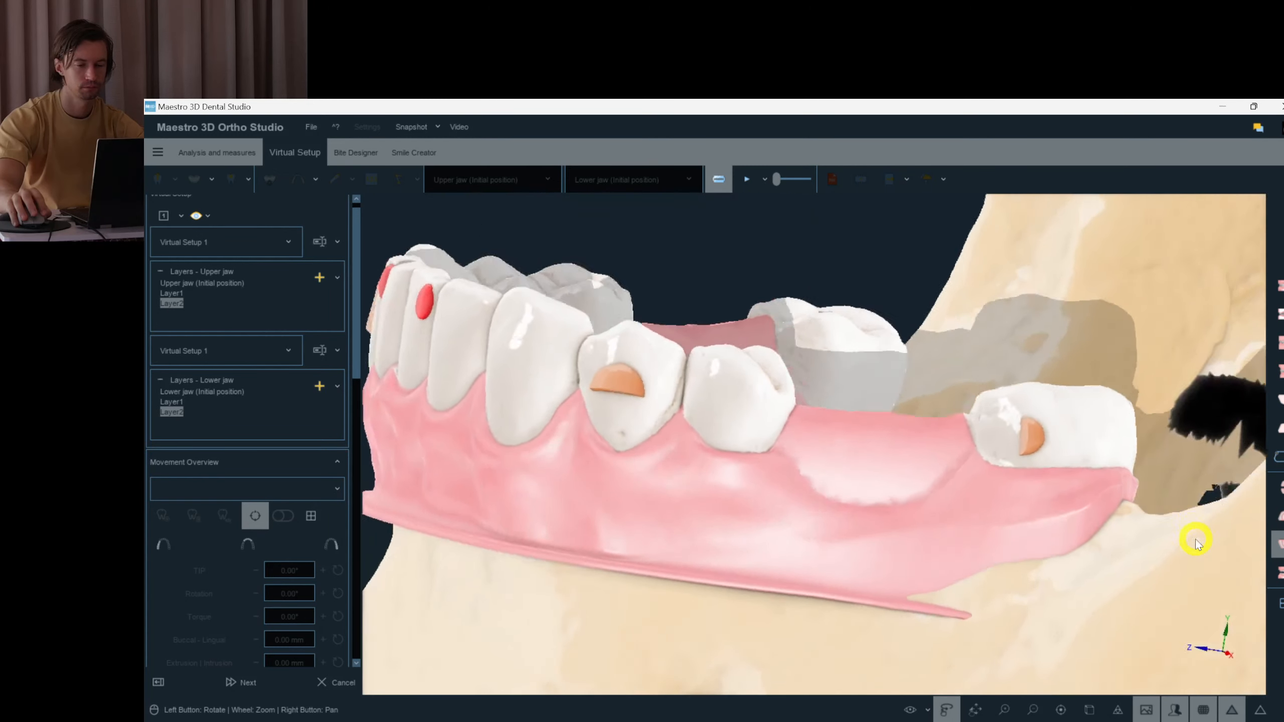
left_click(614, 384)
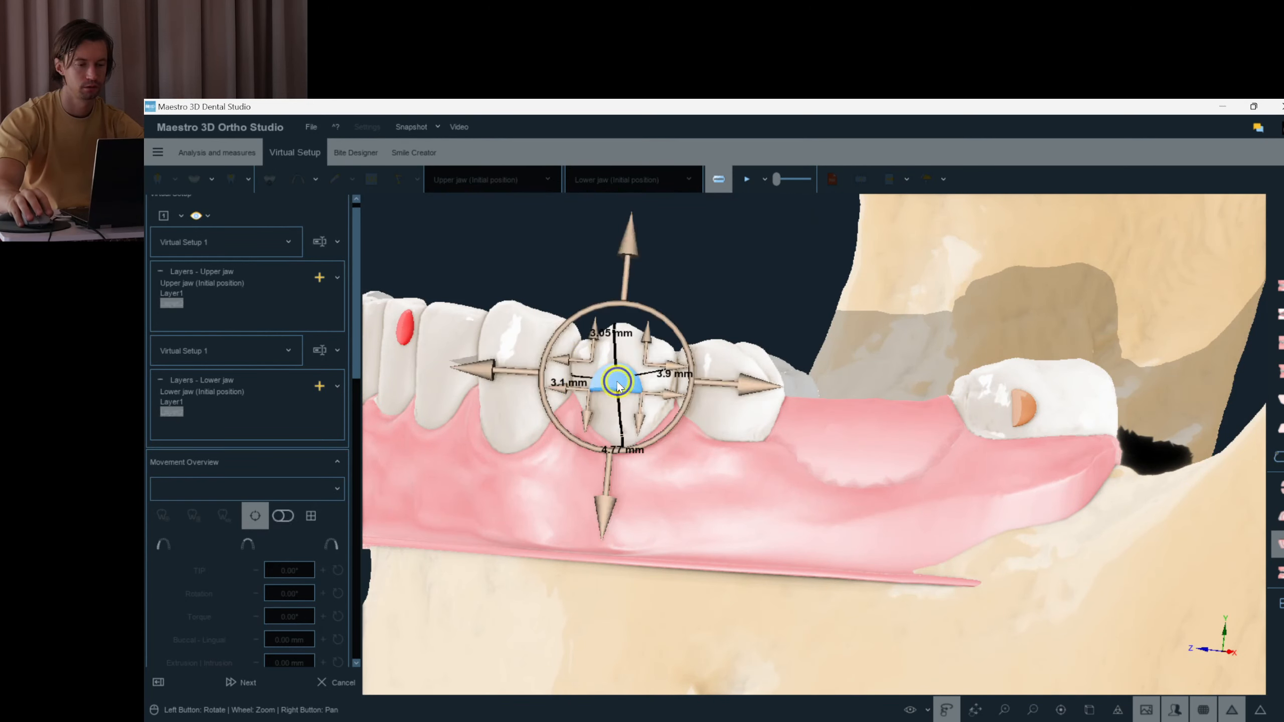
right_click(740, 385)
left_click(824, 526)
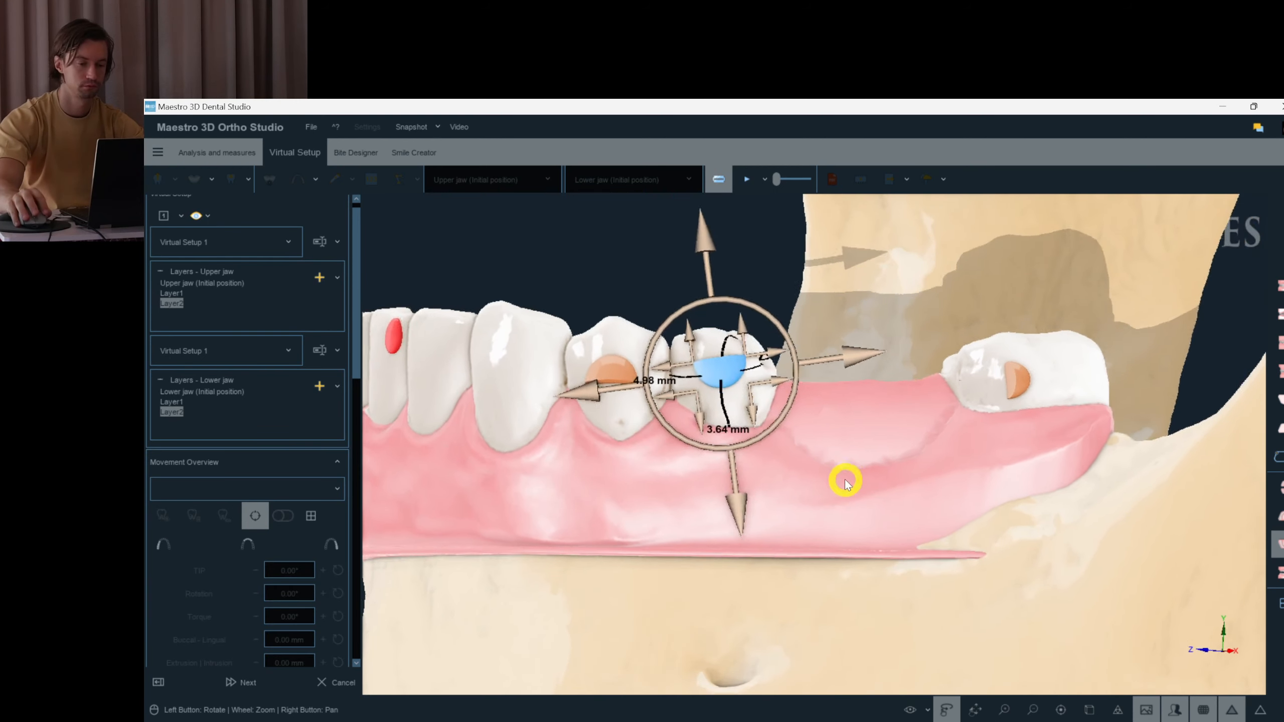
- Rotate the attachment on tooth 35 so its flat side faces the gum, and align it with the one on tooth 34
left_click_drag(781, 413, 655, 324)
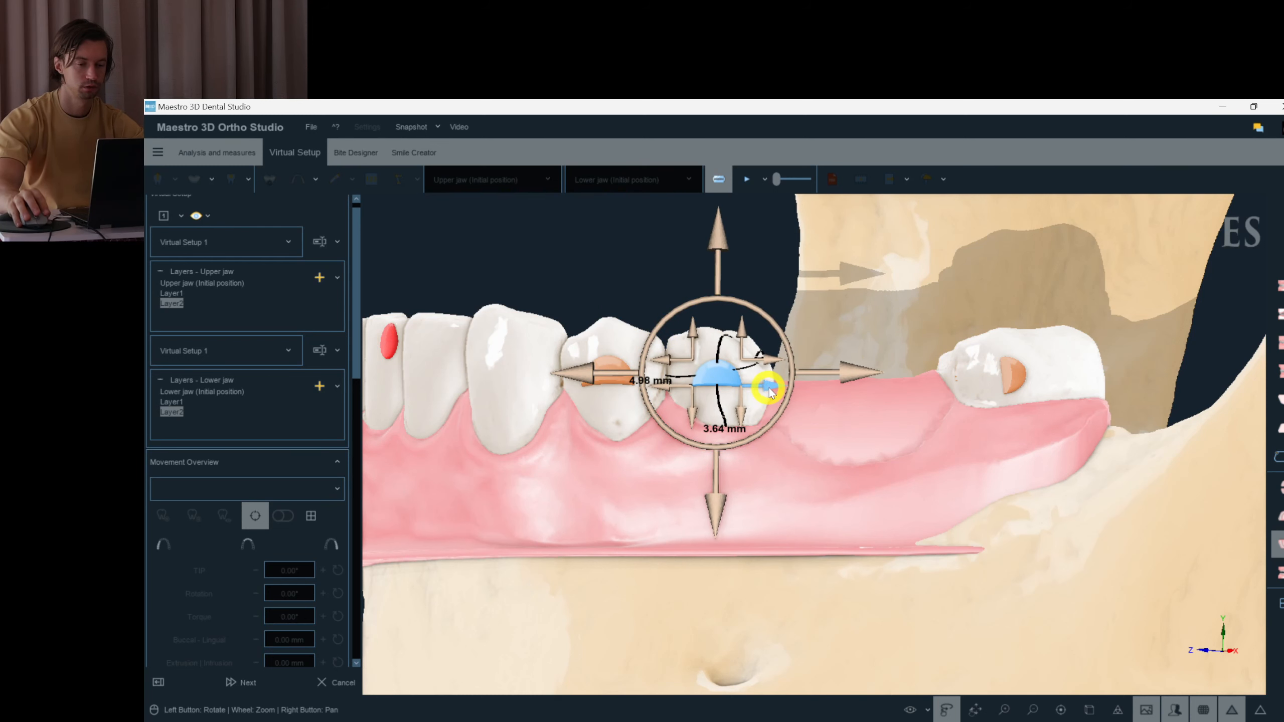
right_click(792, 376)
left_click_drag(791, 376, 747, 449)
left_click(722, 427)
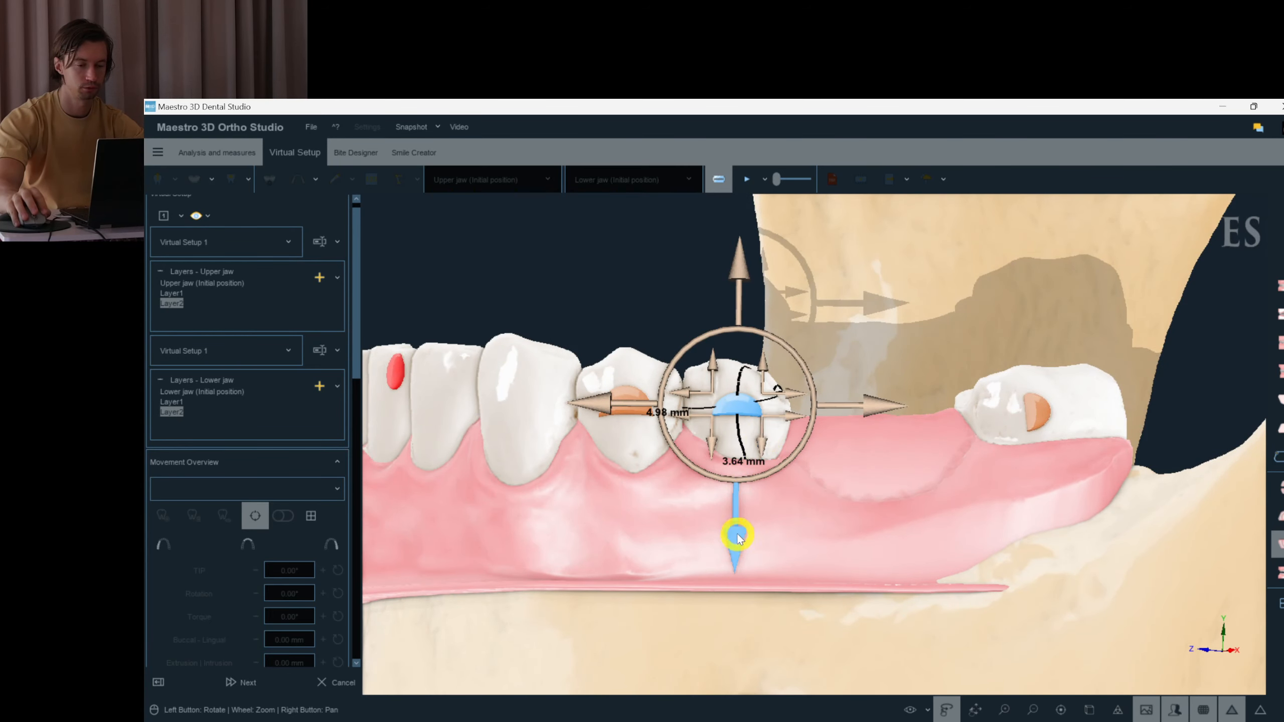
left_click(631, 405)
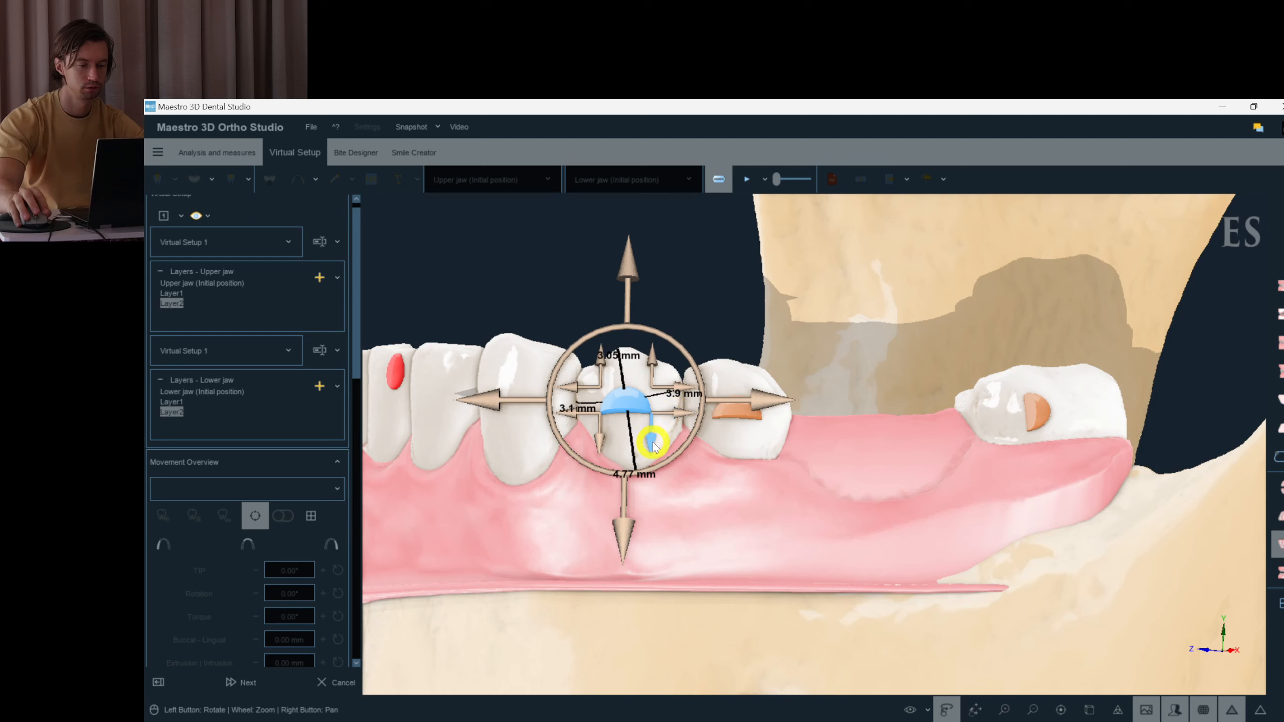
left_click(751, 417)
left_click_drag(751, 417, 733, 420)
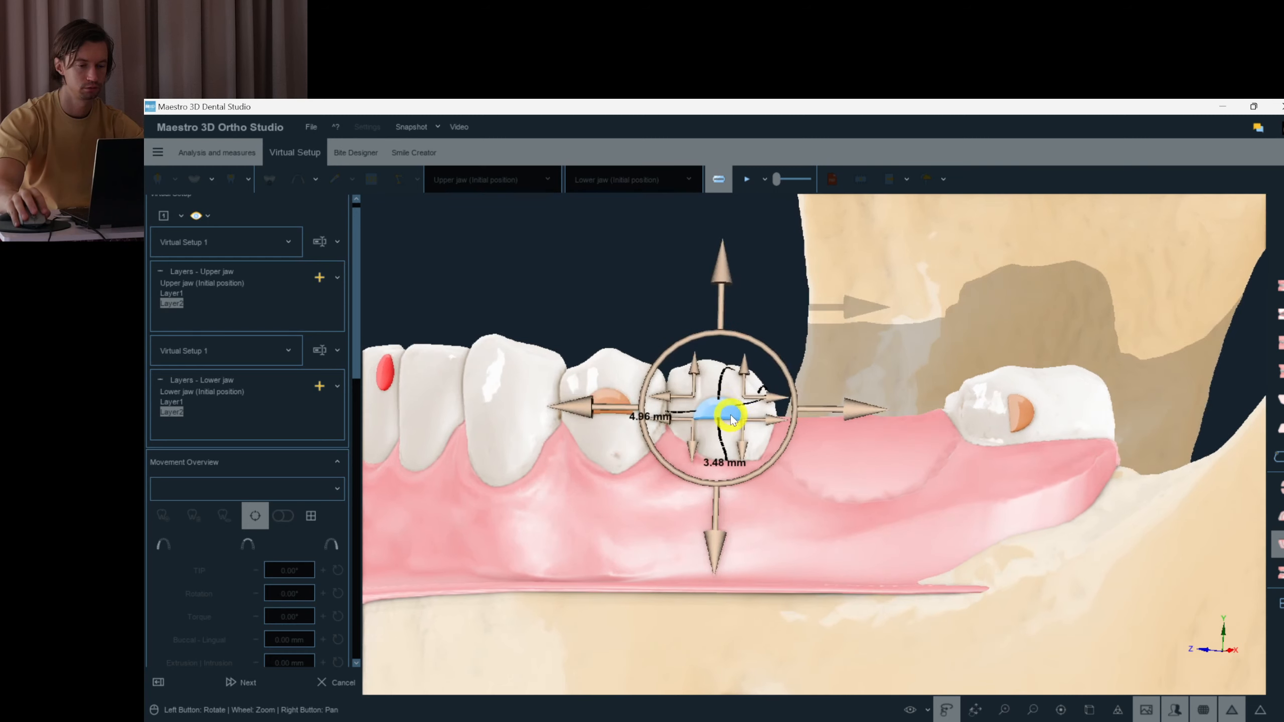
right_click(730, 415)
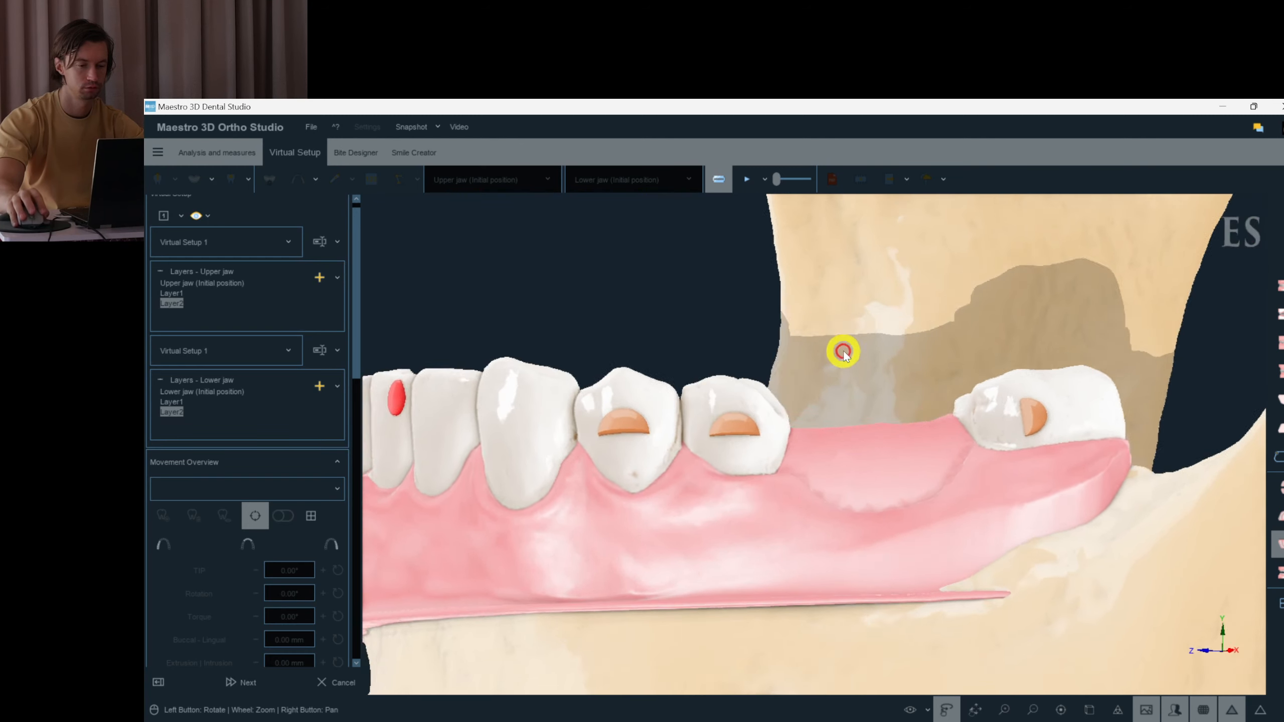
left_click_drag(833, 370, 851, 384)
- Open the options of tooth 34 and tooth 35 that cover setting attachments across layers
right_click(851, 414)
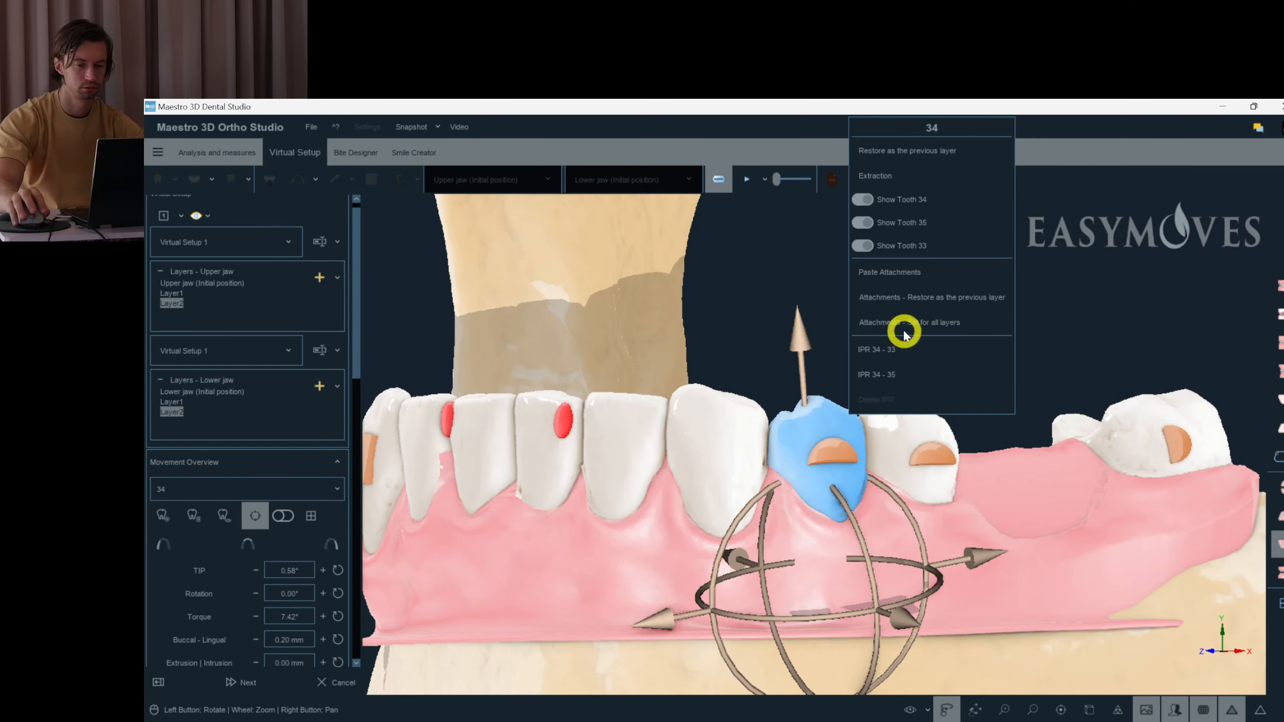
left_click(898, 412)
right_click(900, 420)
right_click(936, 332)
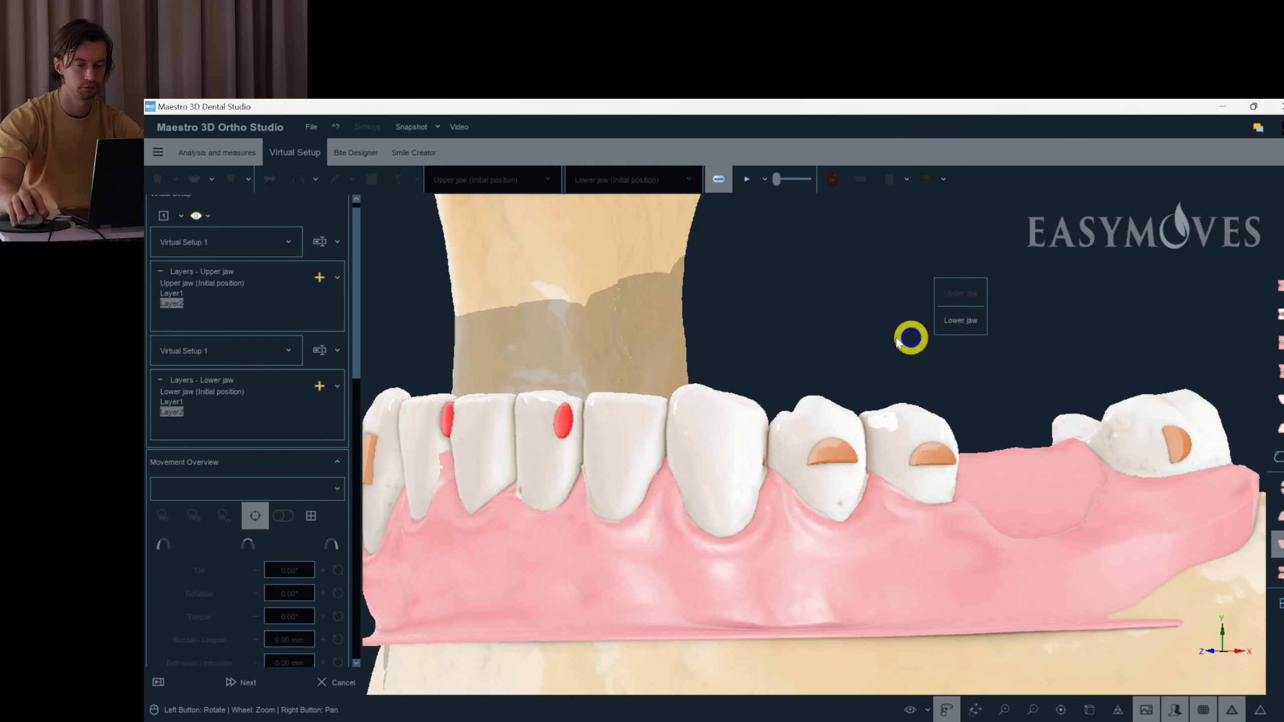
- Delete the green number label from tooth 45 and paste the copied orange attachment onto that tooth
left_click_drag(845, 338, 877, 339)
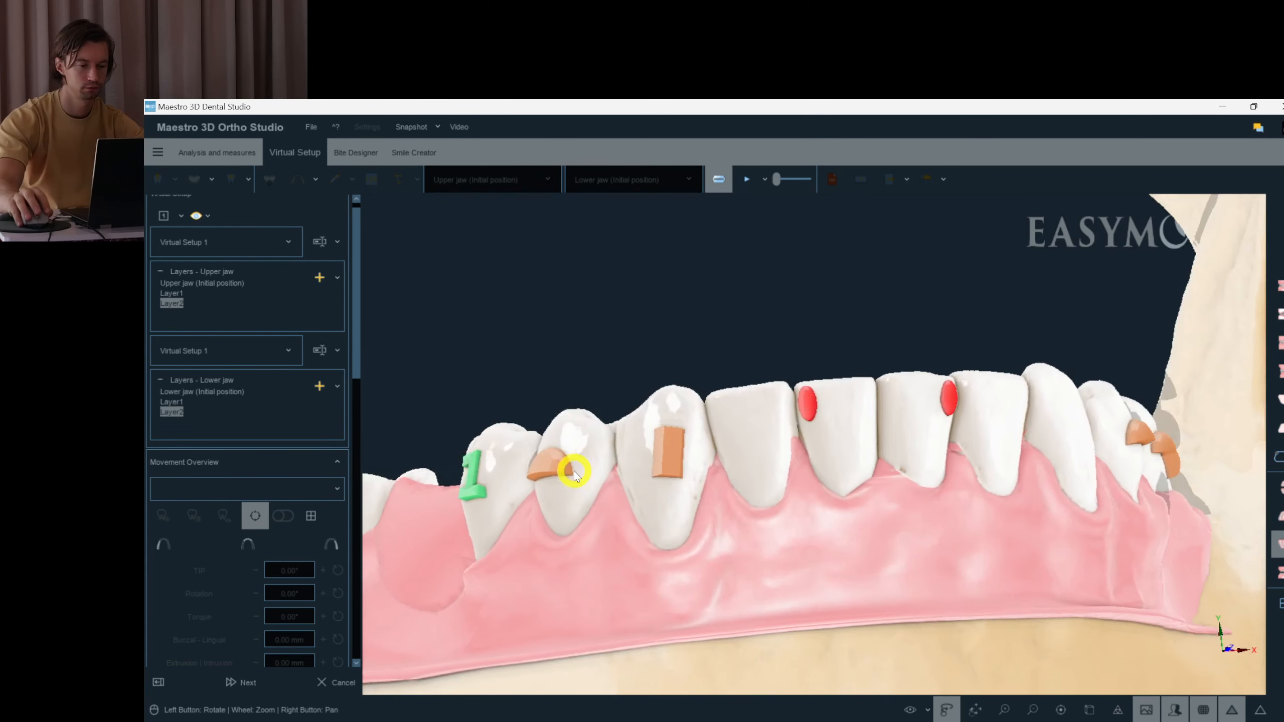
left_click_drag(580, 461, 858, 394)
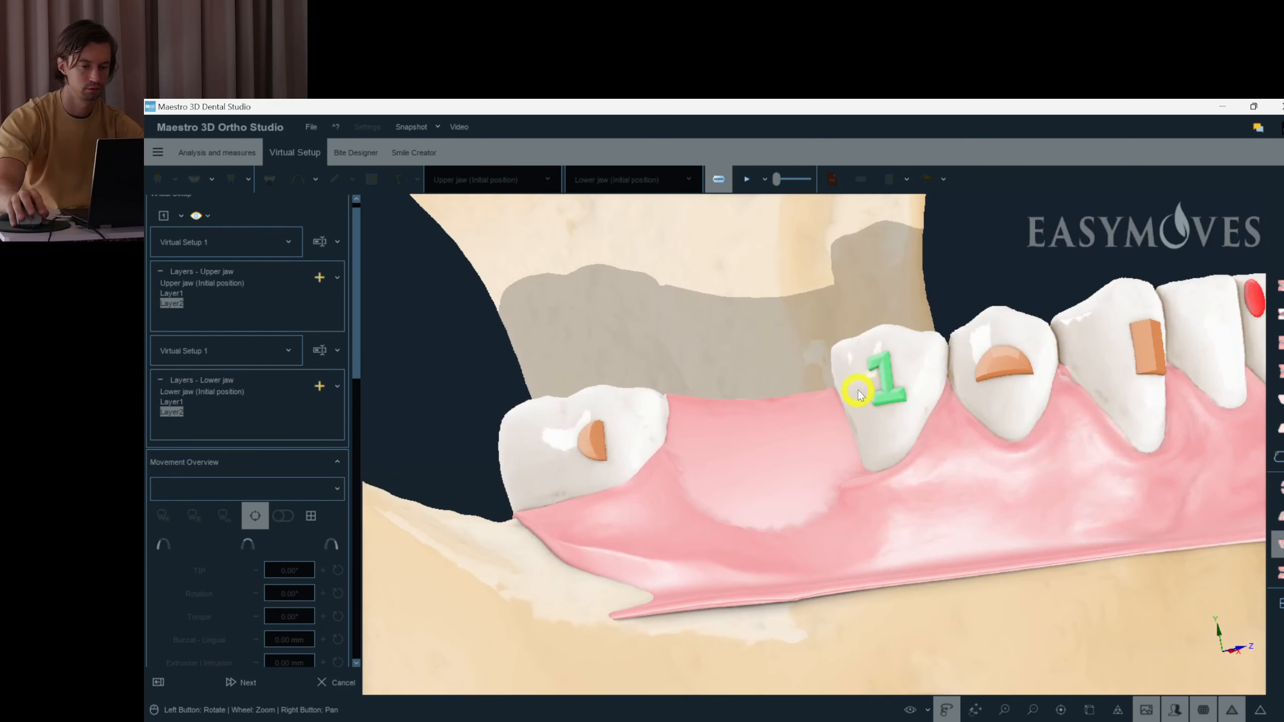
left_click(885, 399)
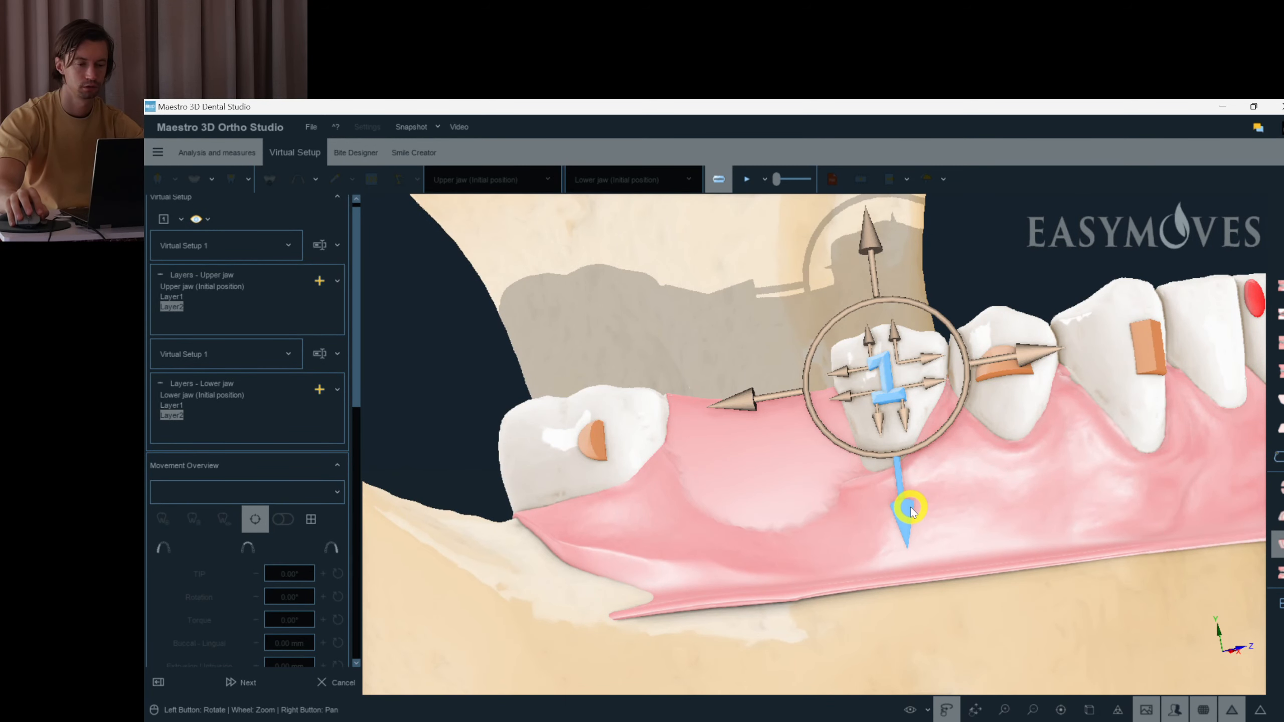
key("Delete")
right_click(884, 374)
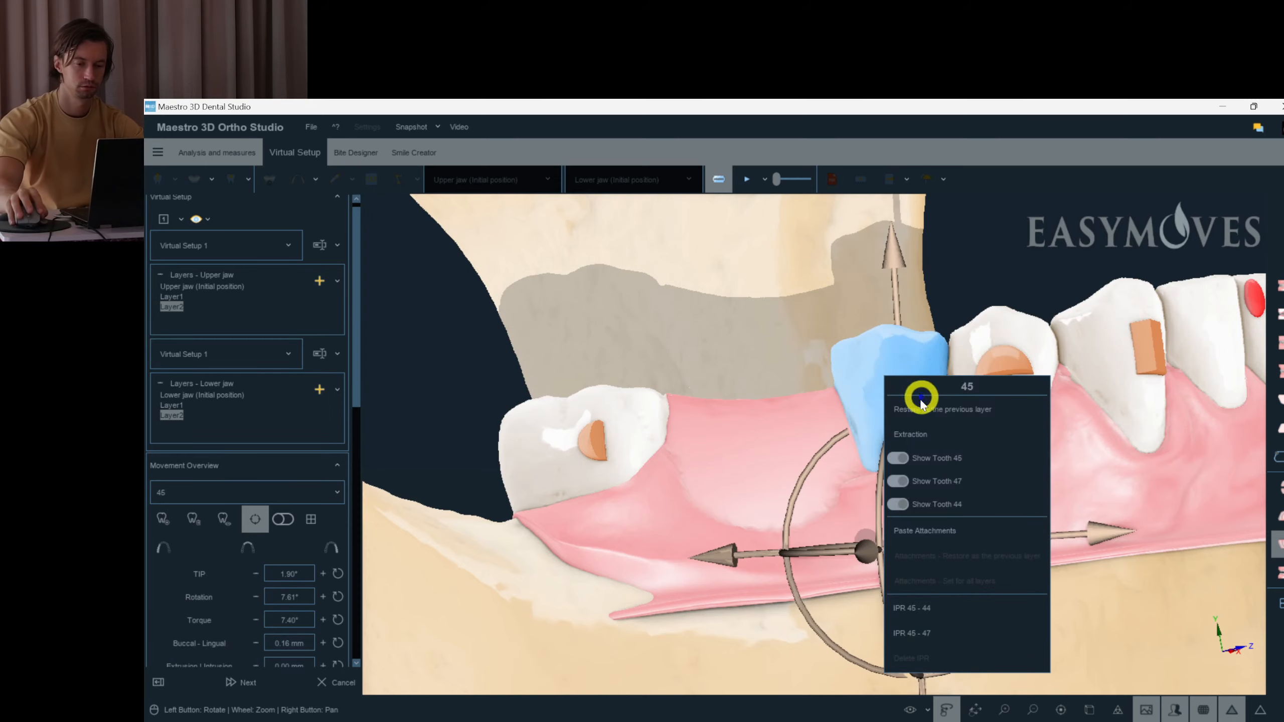
left_click(924, 529)
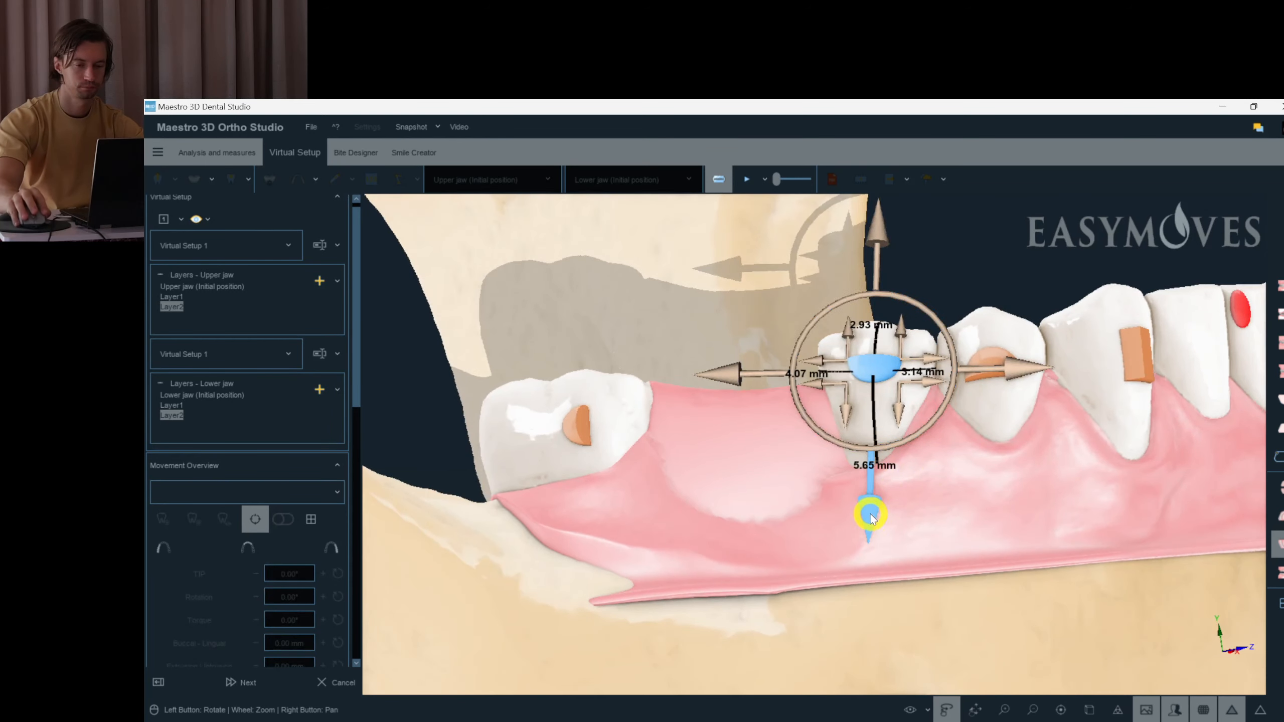
- Move the attachment on tooth 45 toward the gum with its flat side facing the gum, and align it with the one on tooth 44
left_click_drag(872, 515, 872, 530)
left_click_drag(1034, 493, 831, 349)
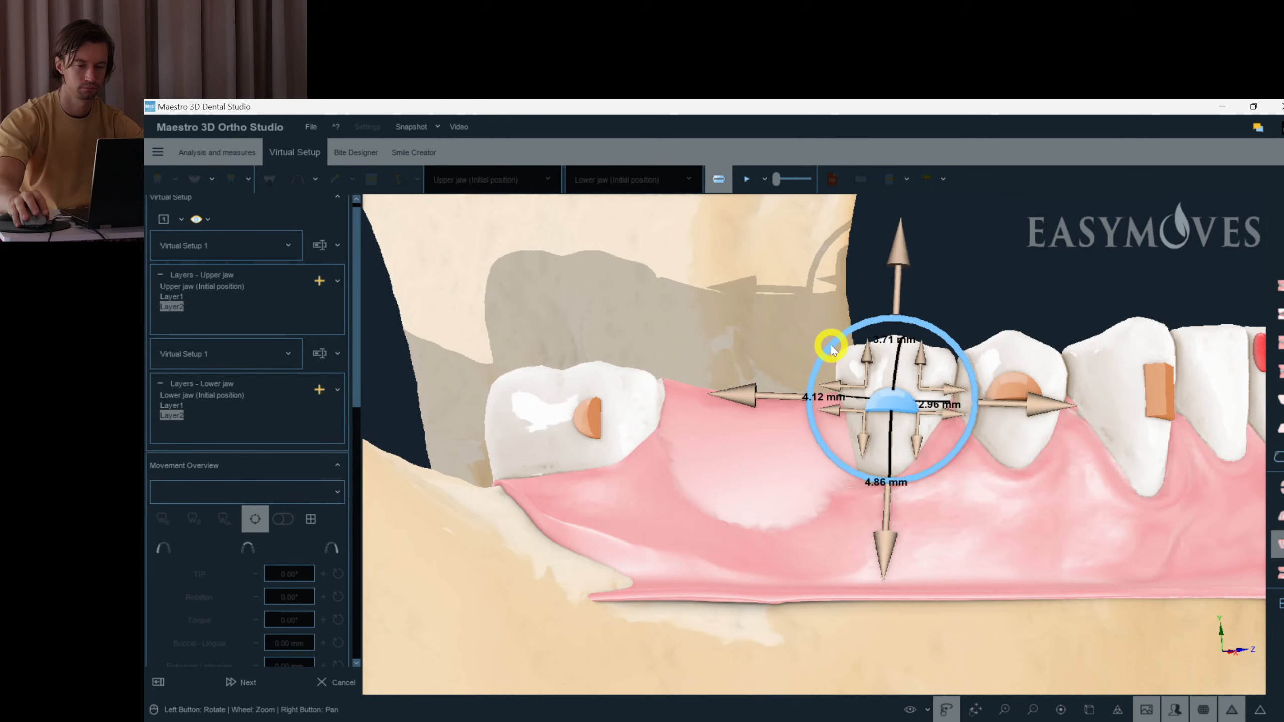
left_click(1007, 399)
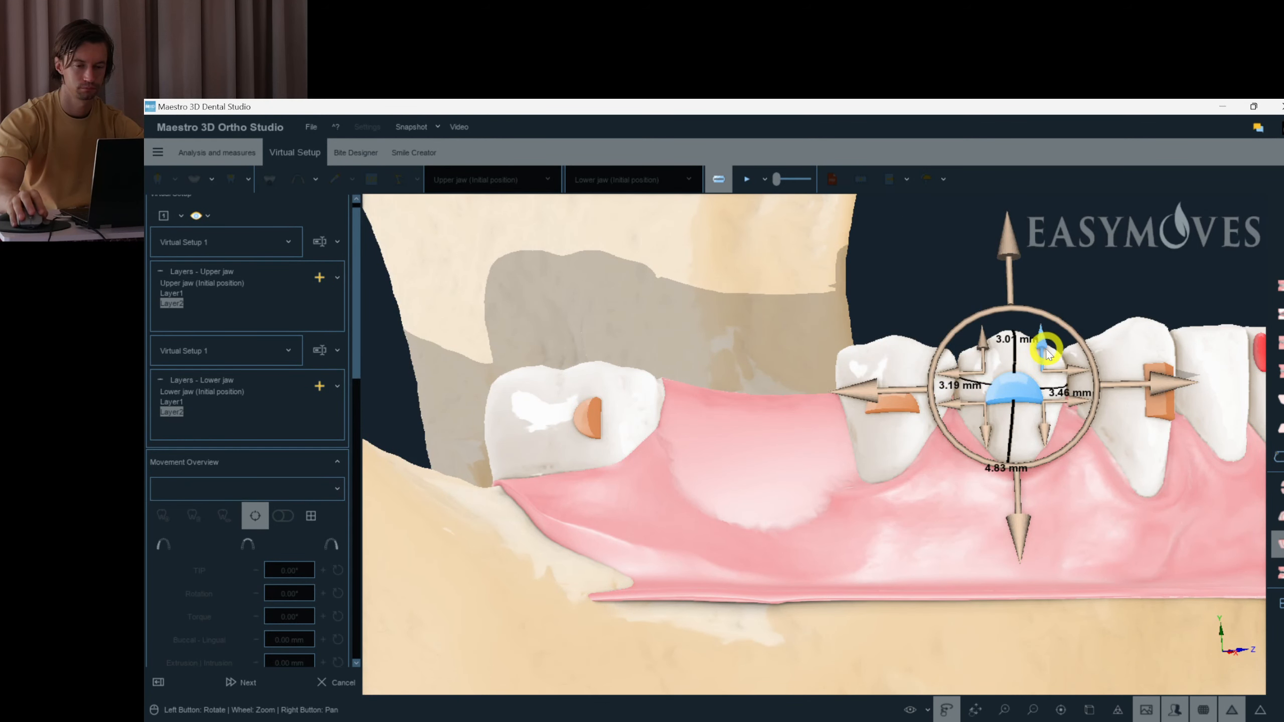
left_click_drag(1044, 433, 1081, 400)
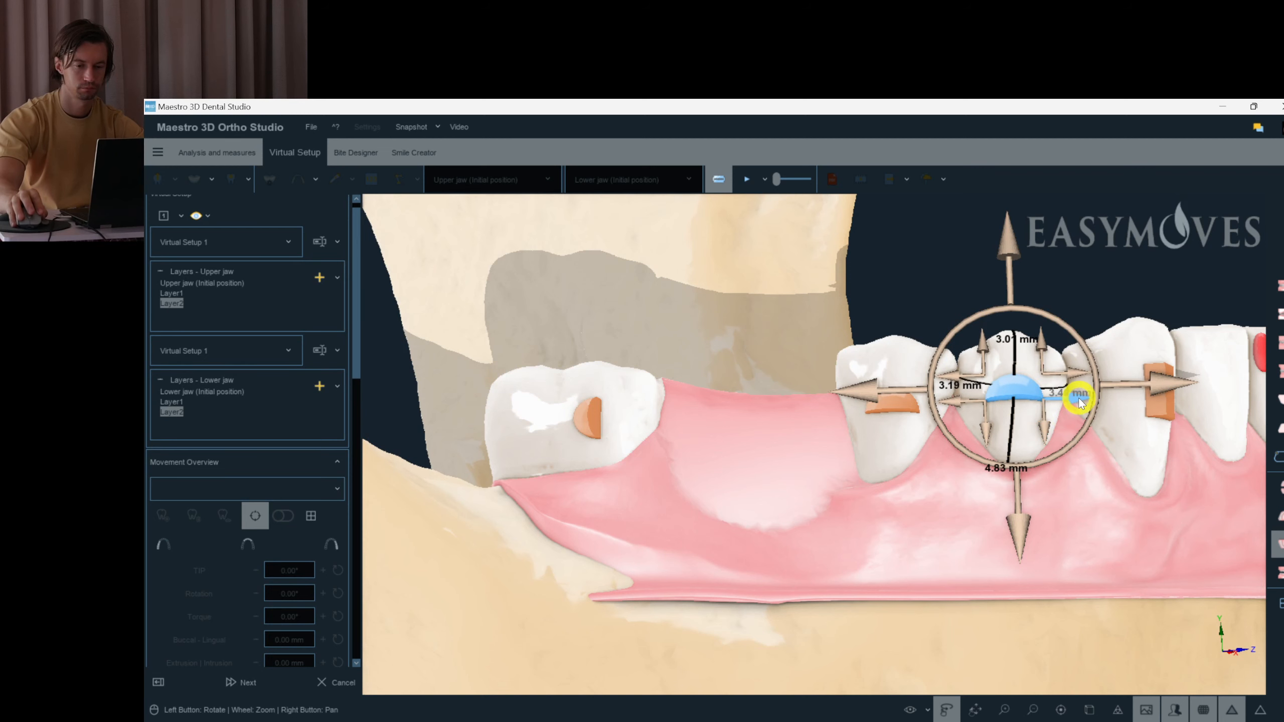
- Set the attachments of tooth 44 and tooth 45 for all layers
right_click(1018, 433)
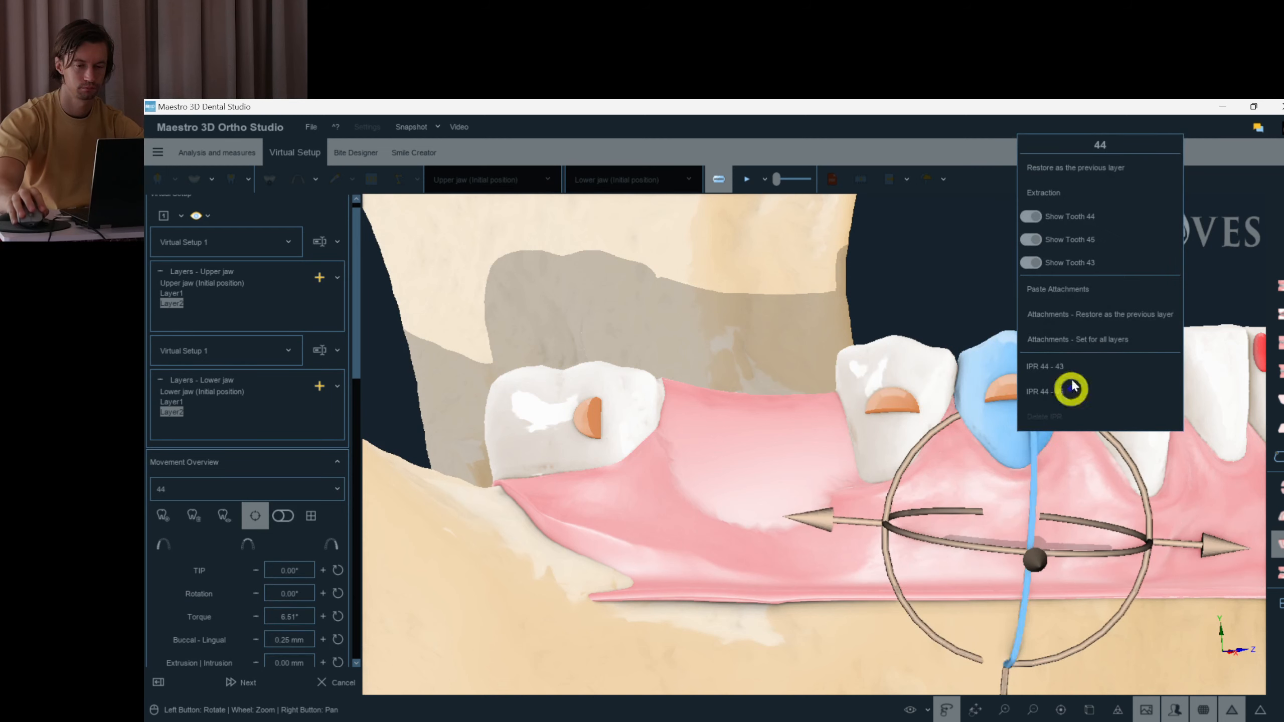
left_click(1117, 343)
right_click(910, 435)
left_click(970, 352)
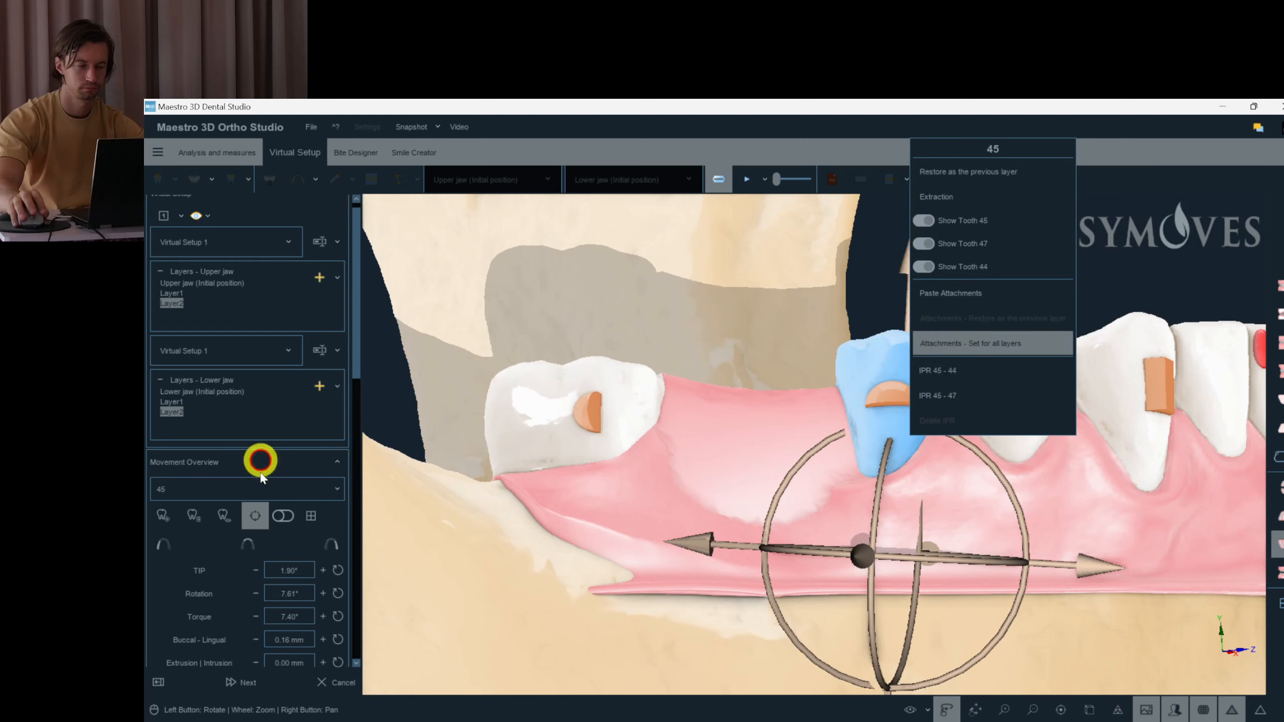
- Add a number 1 label to tooth 47, turn it upright, enlarge it and place it beside the orange attachment
scroll(356, 375, "down", 10)
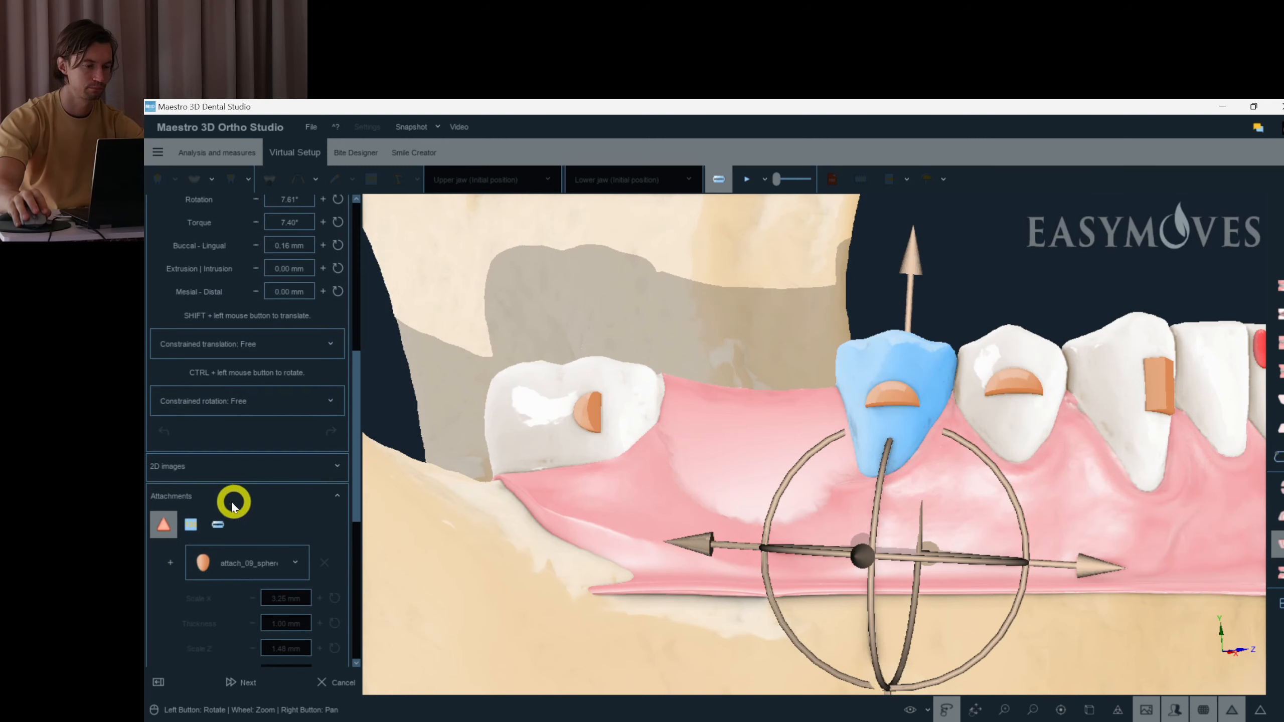
left_click(201, 524)
left_click_drag(531, 445, 645, 416)
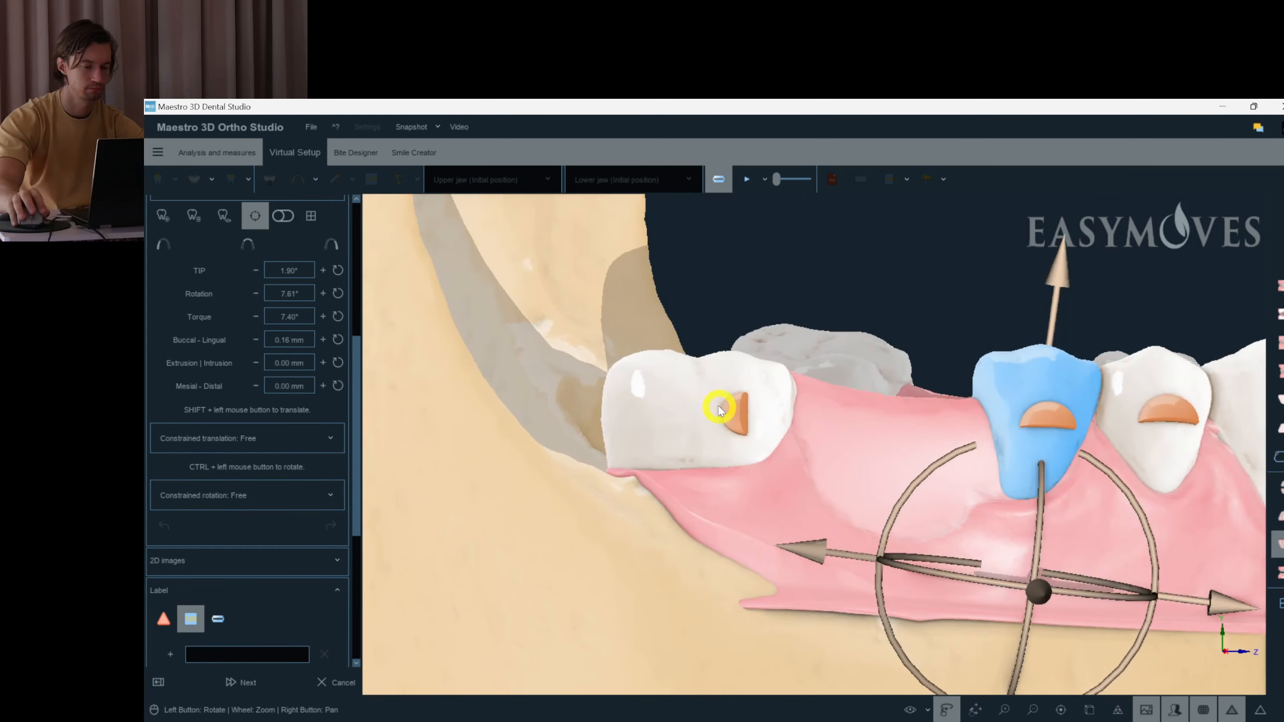
left_click(171, 654)
left_click(651, 411)
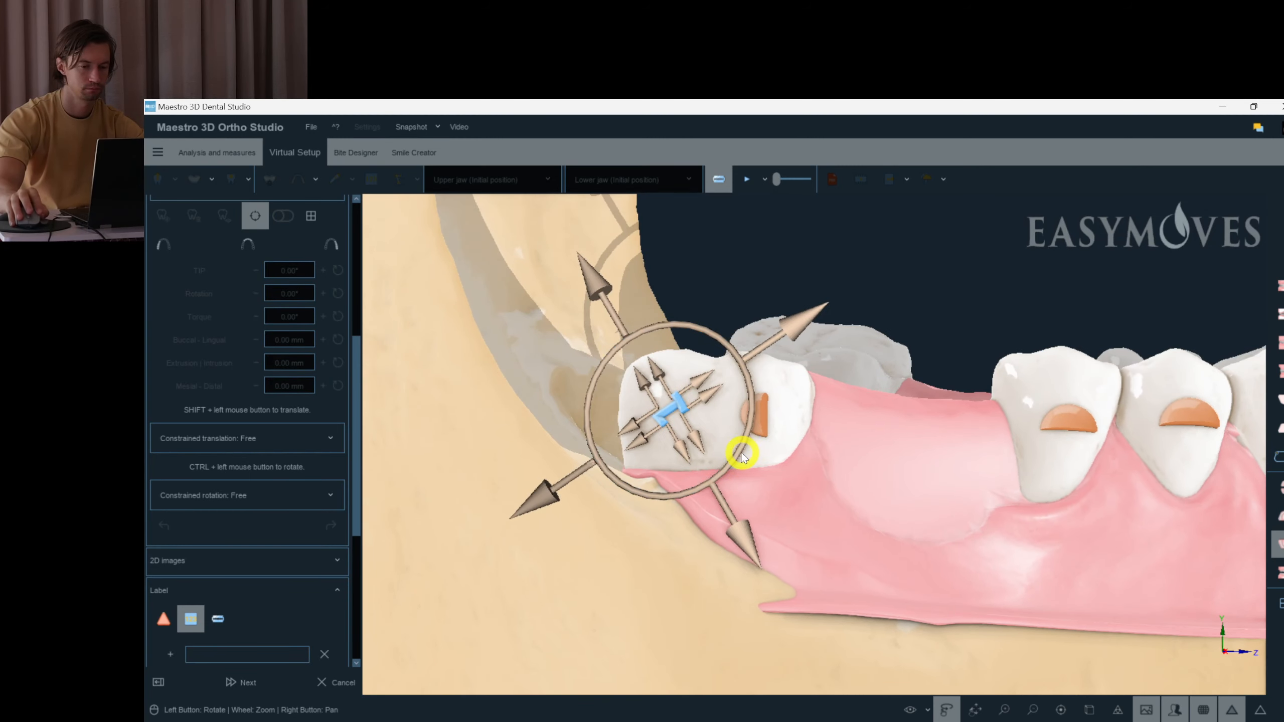
left_click_drag(573, 463, 574, 425)
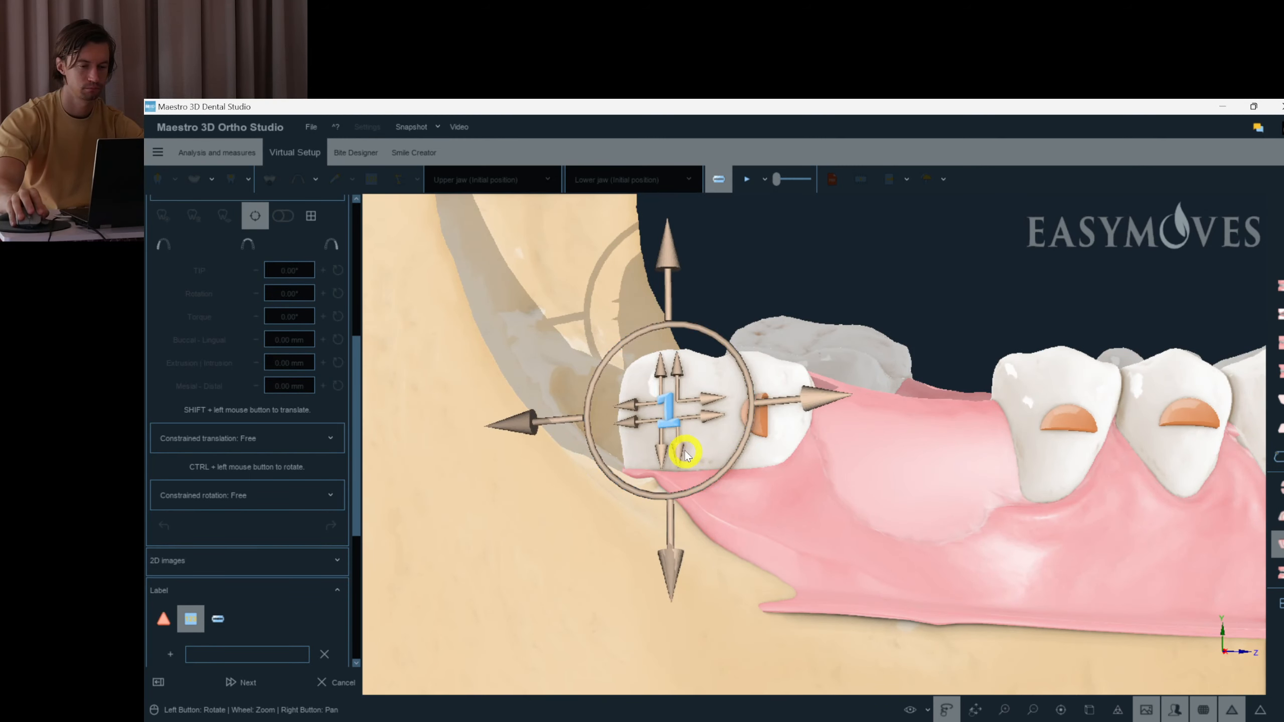
left_click_drag(683, 453, 683, 478)
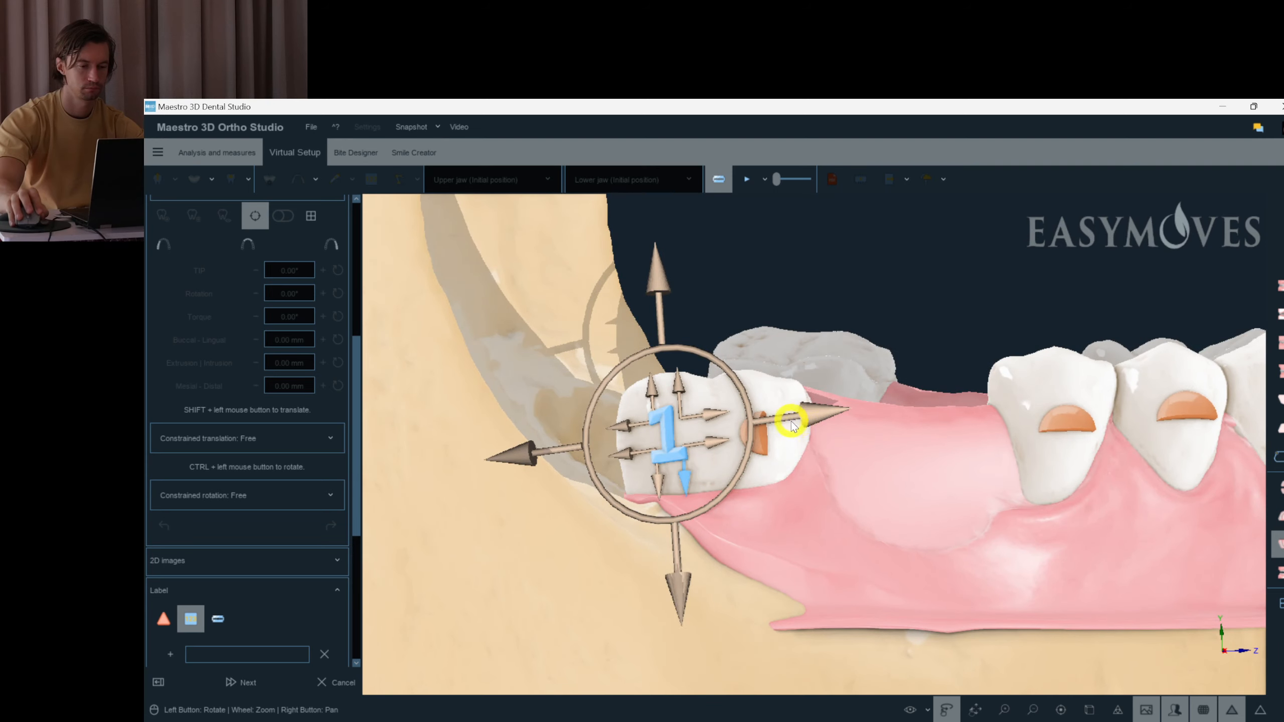
left_click_drag(805, 415, 798, 411)
left_click_drag(682, 590, 686, 600)
left_click(780, 583)
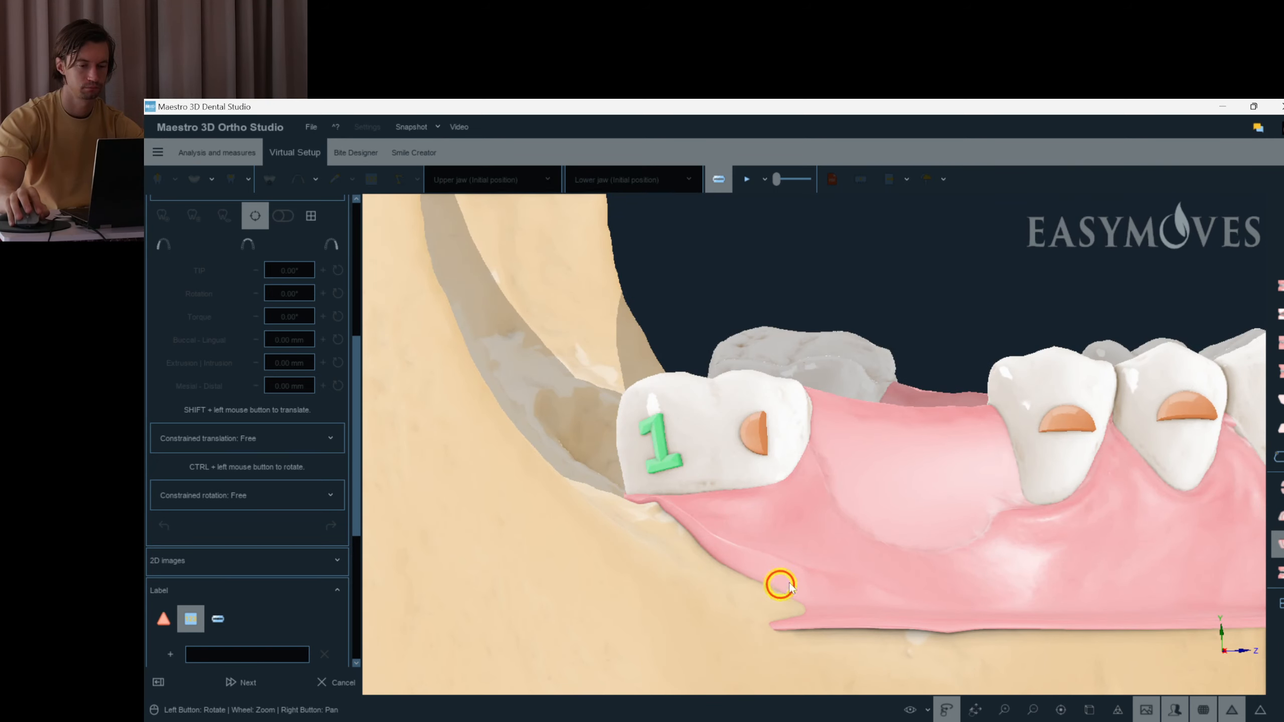
- Finish editing the virtual setup and save the case
left_click_drag(876, 563, 829, 574)
left_click(259, 682)
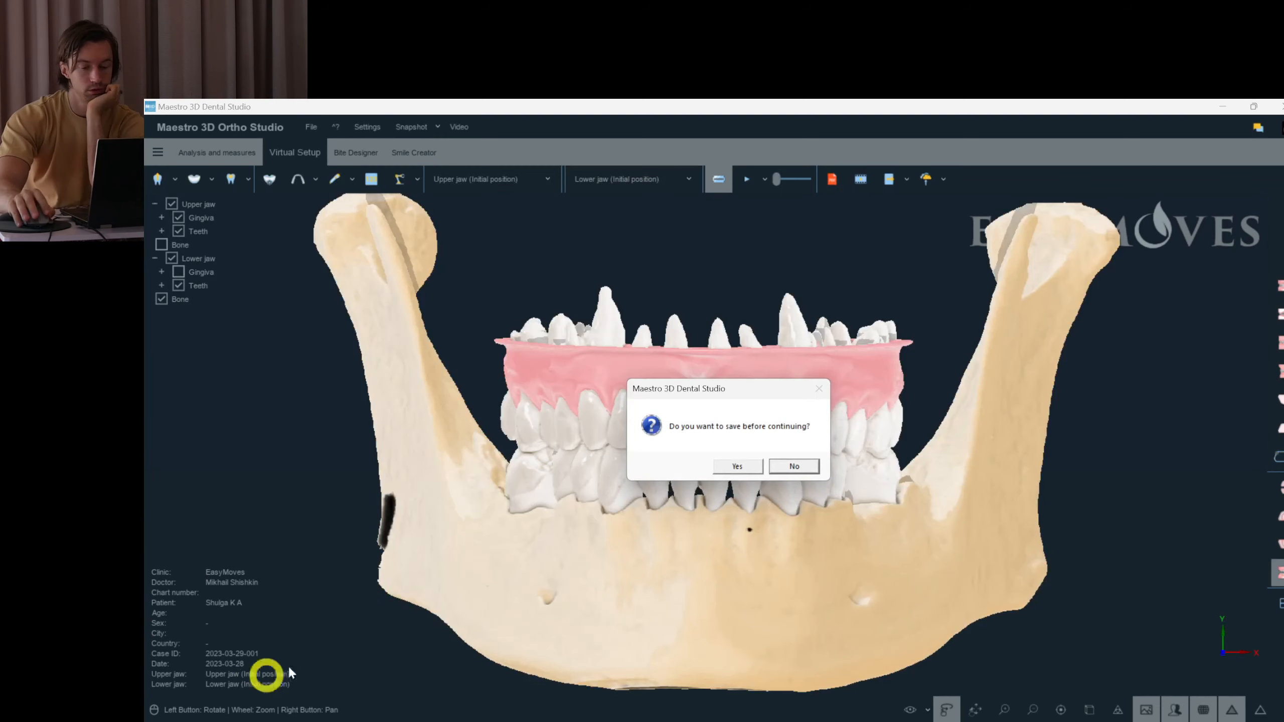
left_click(723, 471)
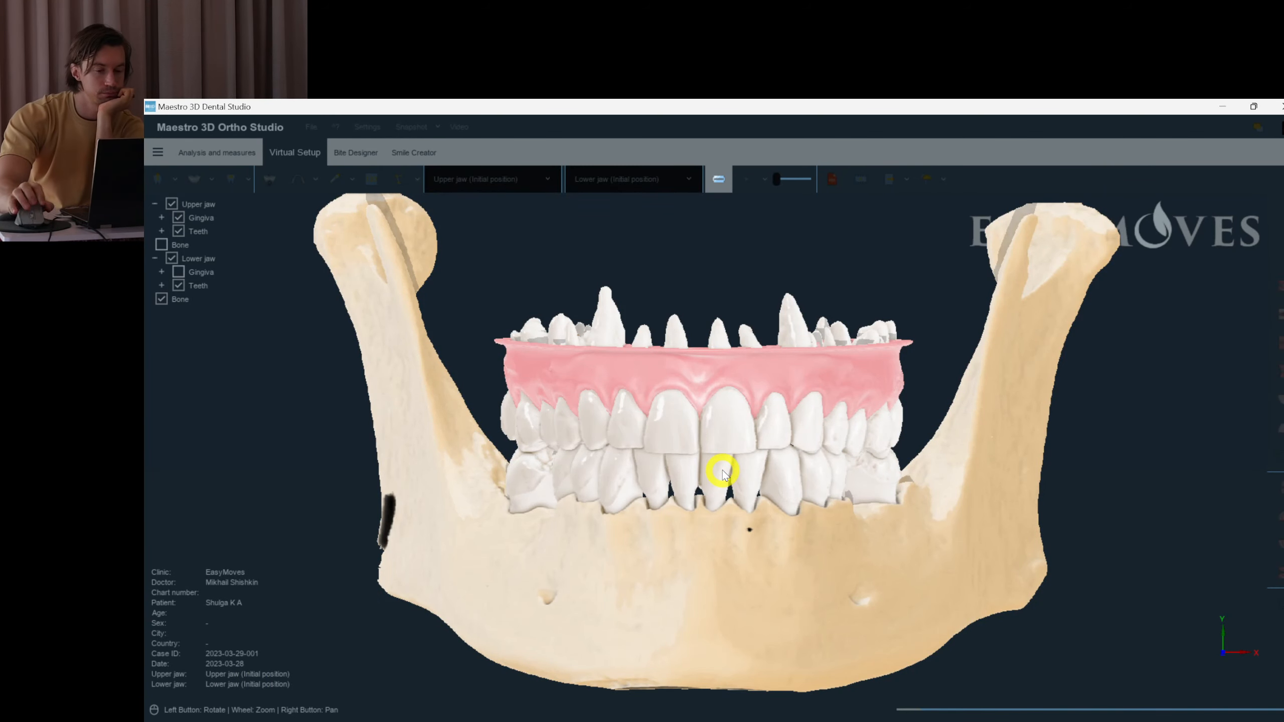
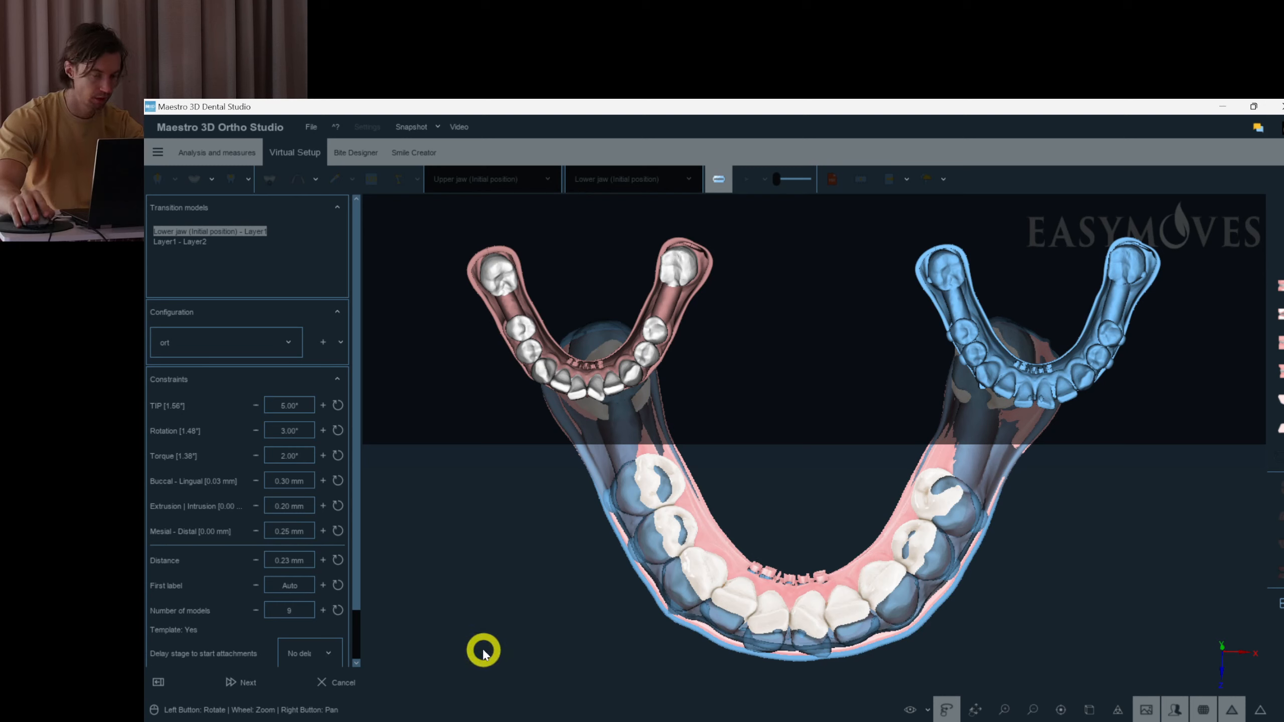
- Set the lower jaw transitions to 10 models up to Layer1, and to 9 models with a 3.00° torque limit from Layer1 to Layer2
left_click(323, 611)
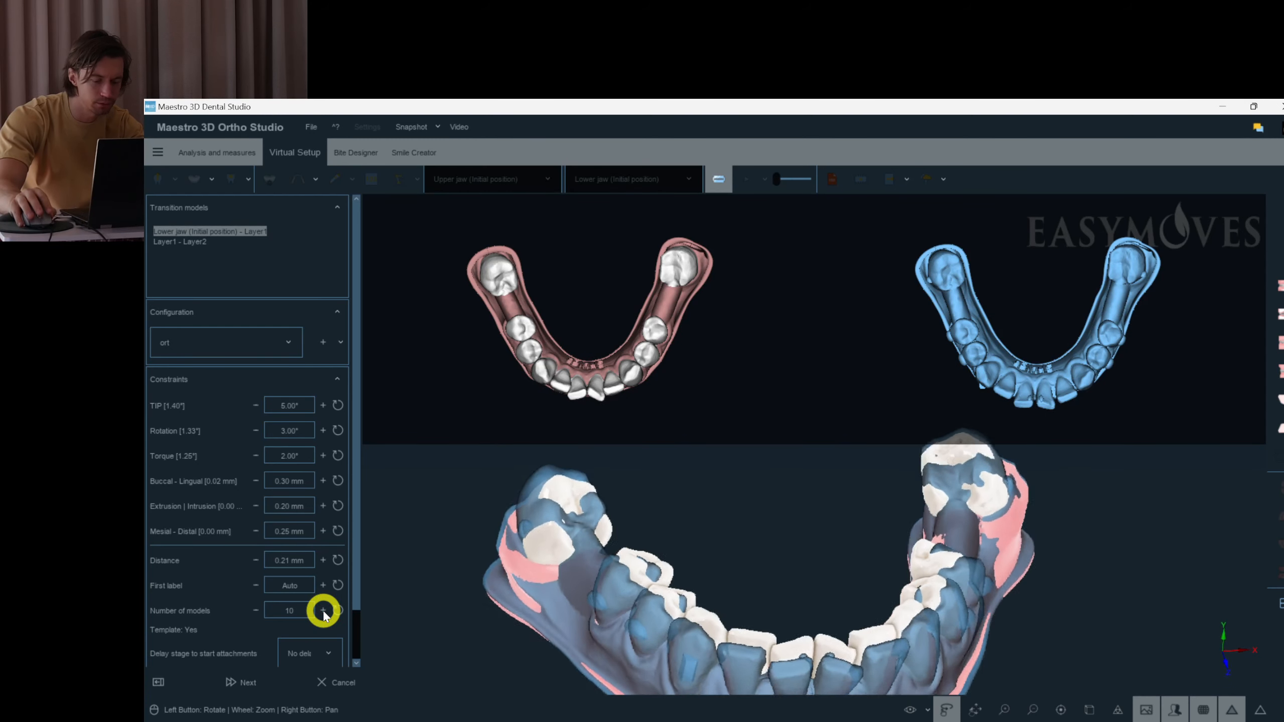
left_click(189, 243, "shift")
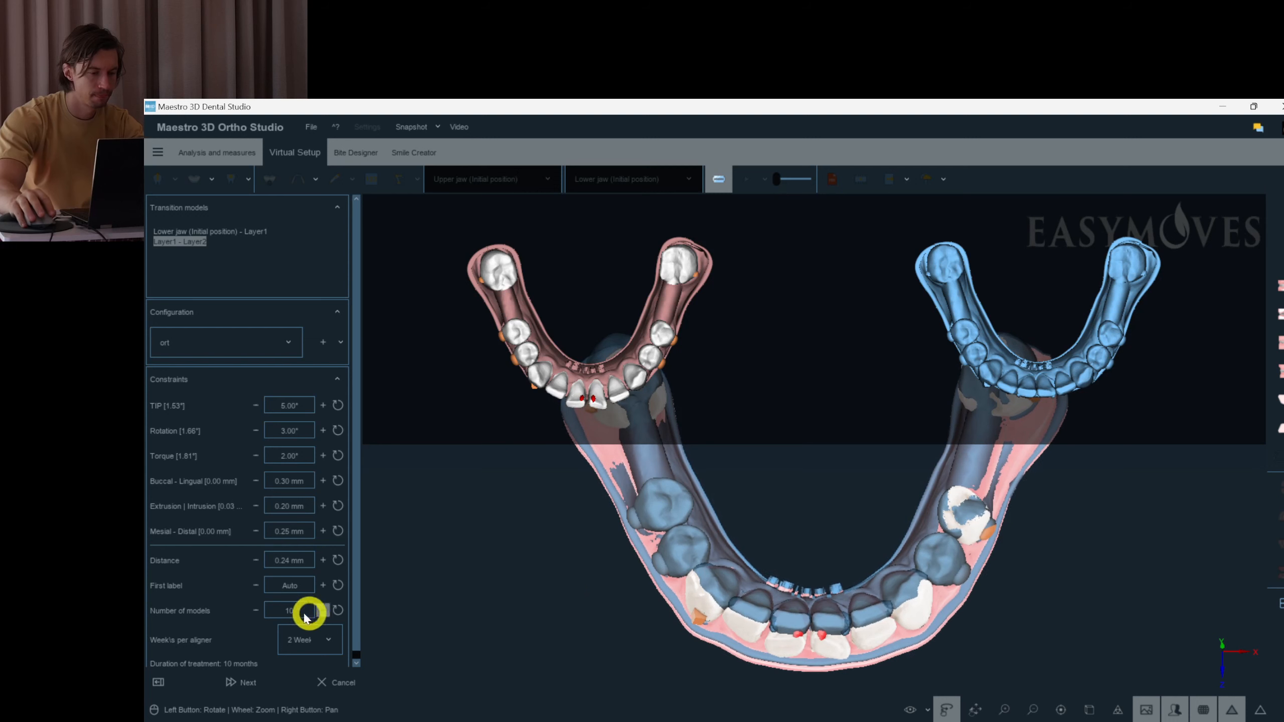
left_click(257, 613)
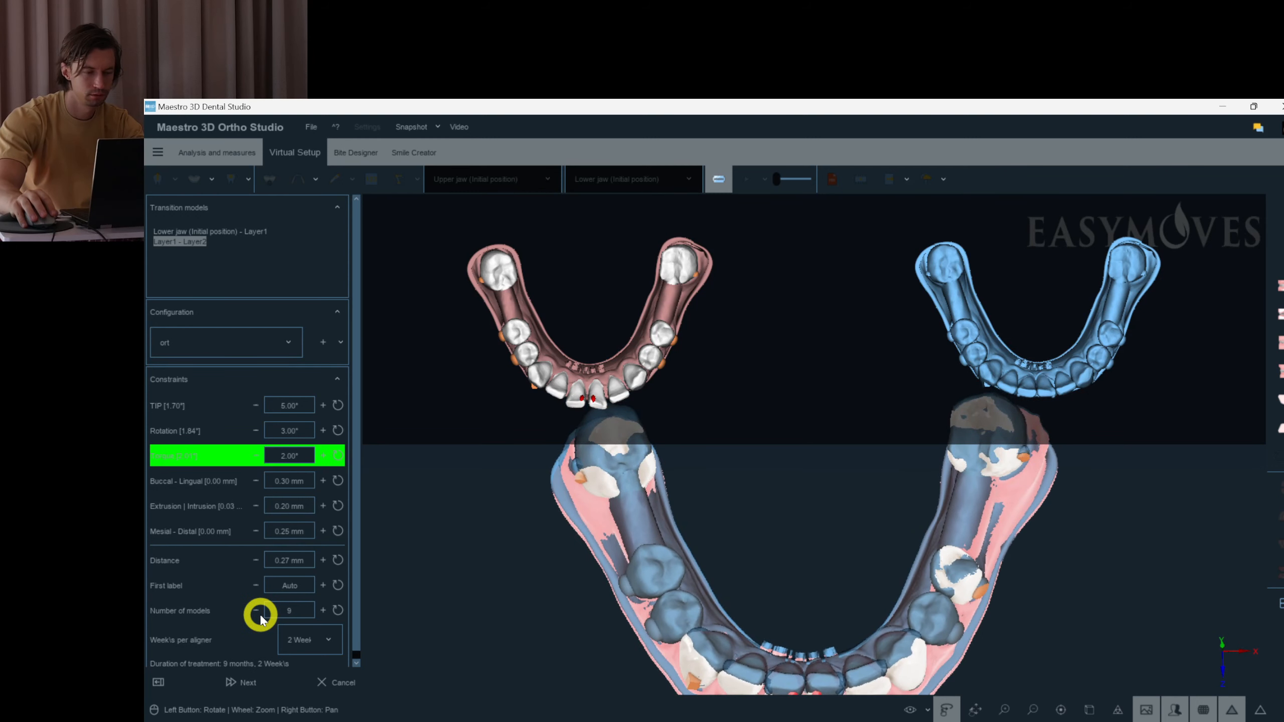
left_click(323, 456)
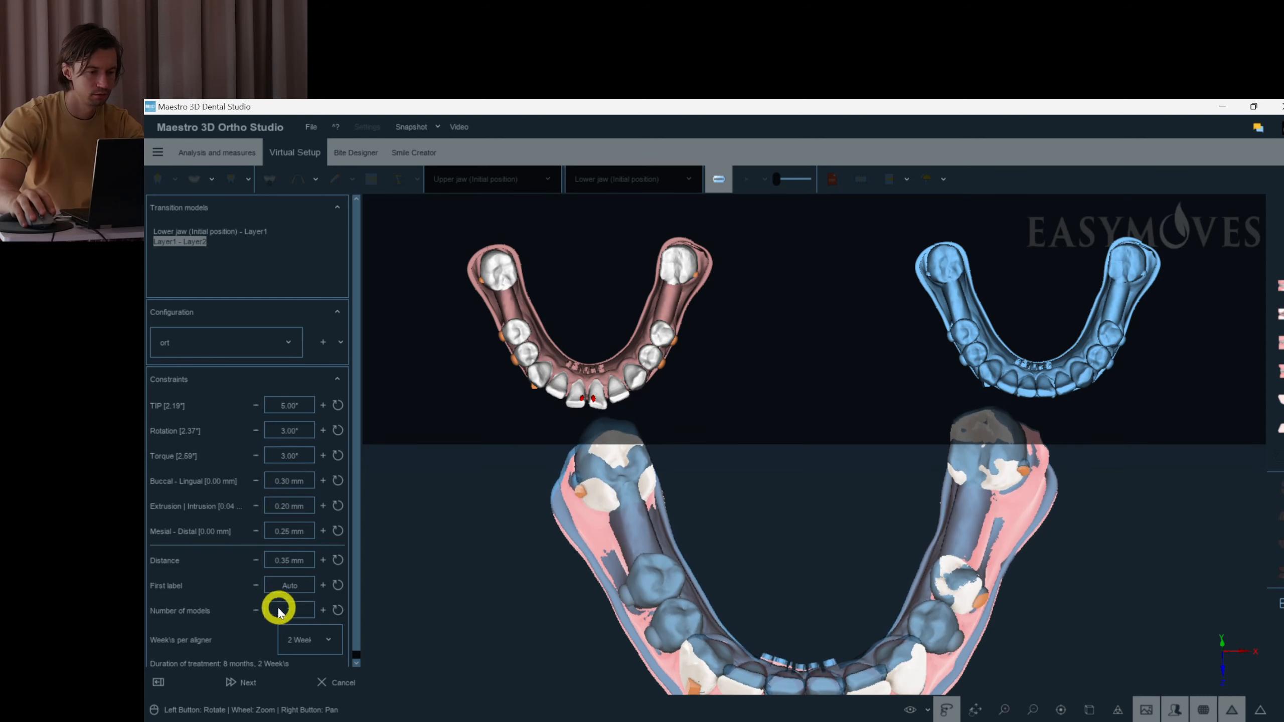
left_click(257, 612)
left_click(324, 611)
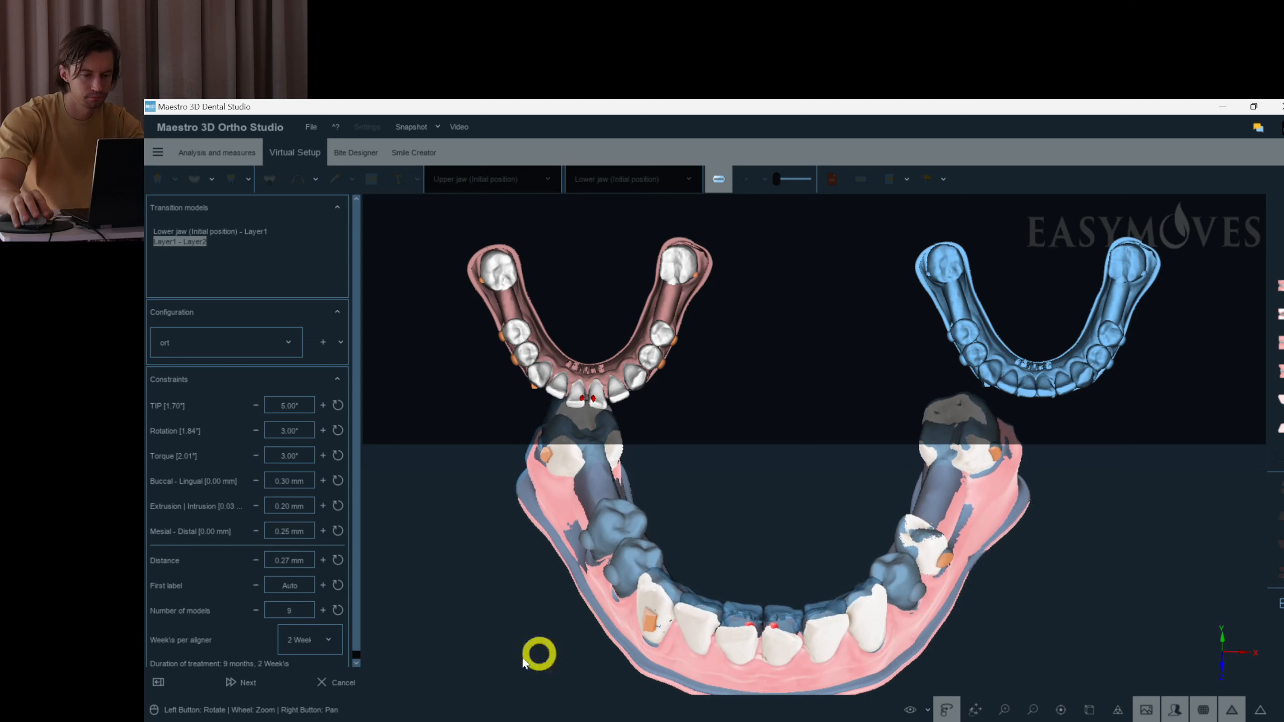
- Generate the lower jaw's transition models and save the case
left_click(254, 688)
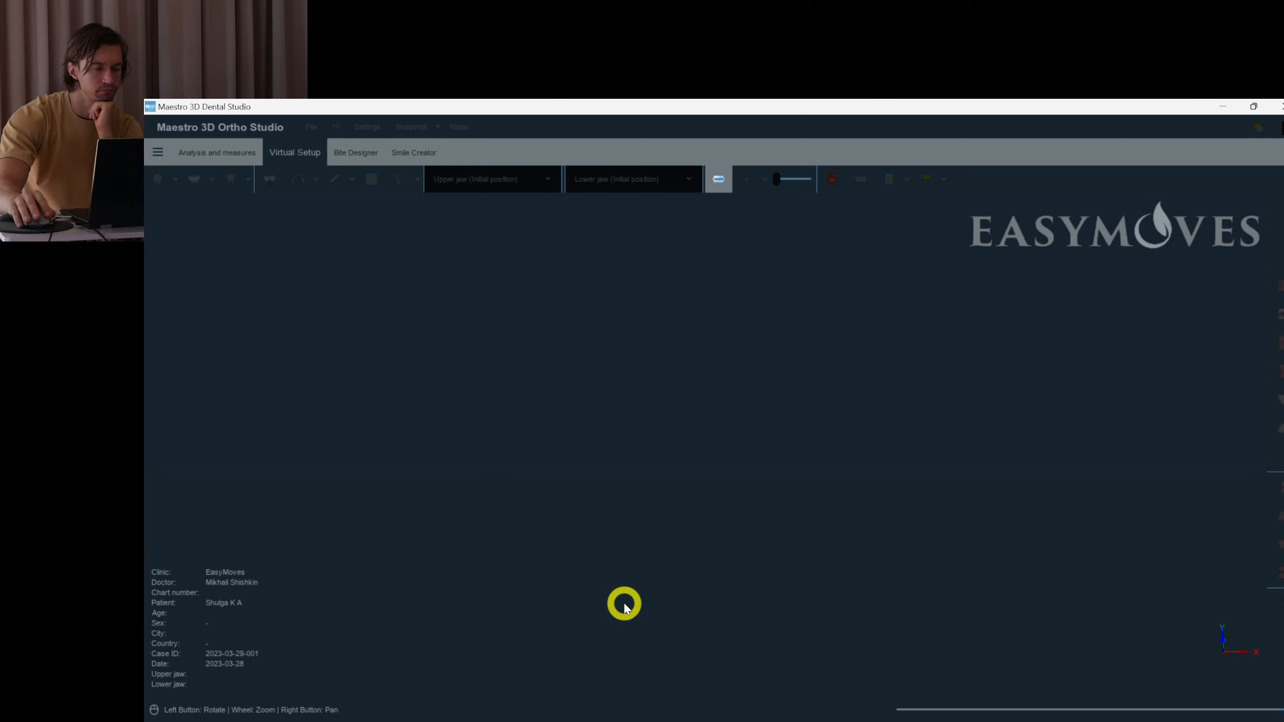
left_click(739, 469)
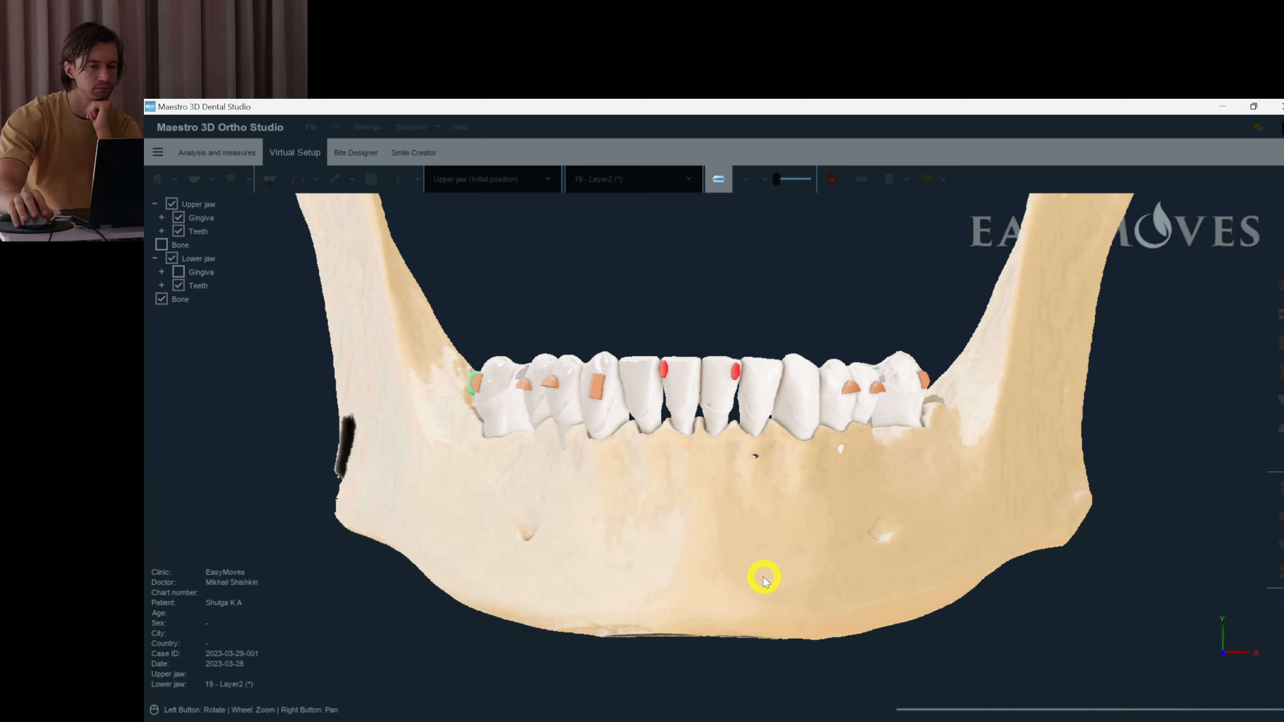
left_click_drag(764, 577, 861, 535)
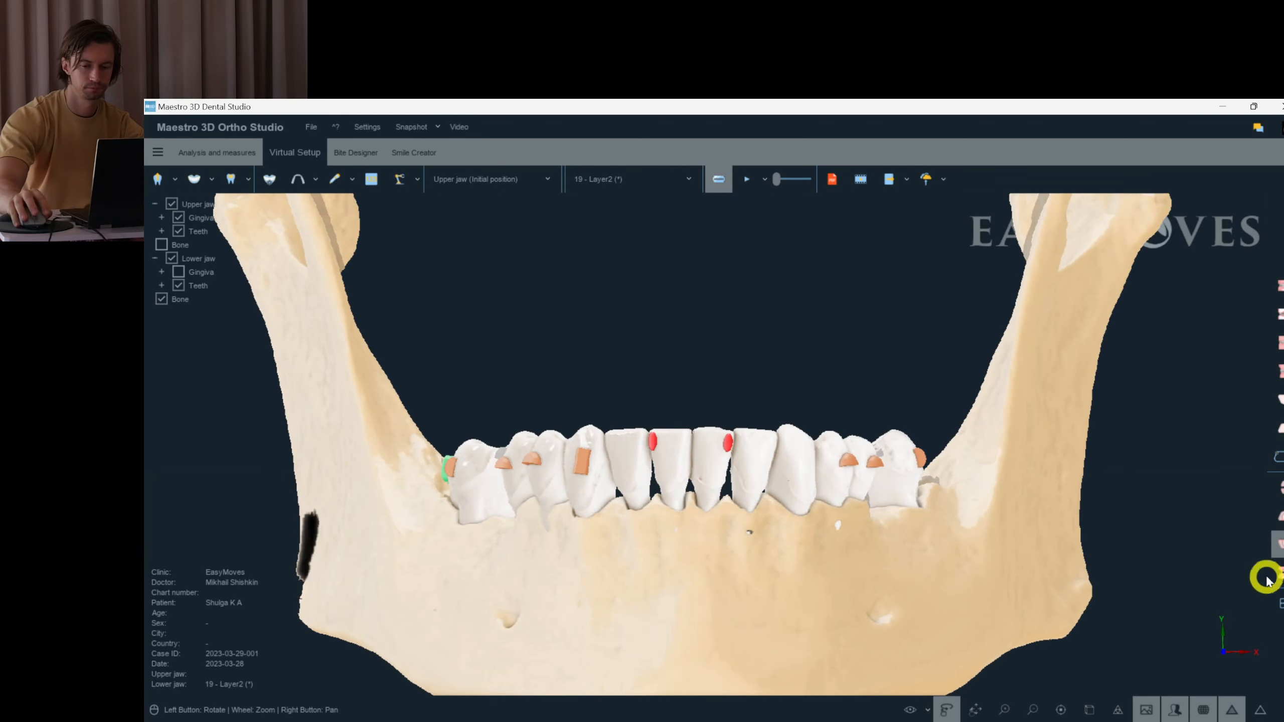
- Open the upper jaw's transition models and set 10 models up to Layer1 and 8 from Layer1 to Layer2
left_click(1279, 517)
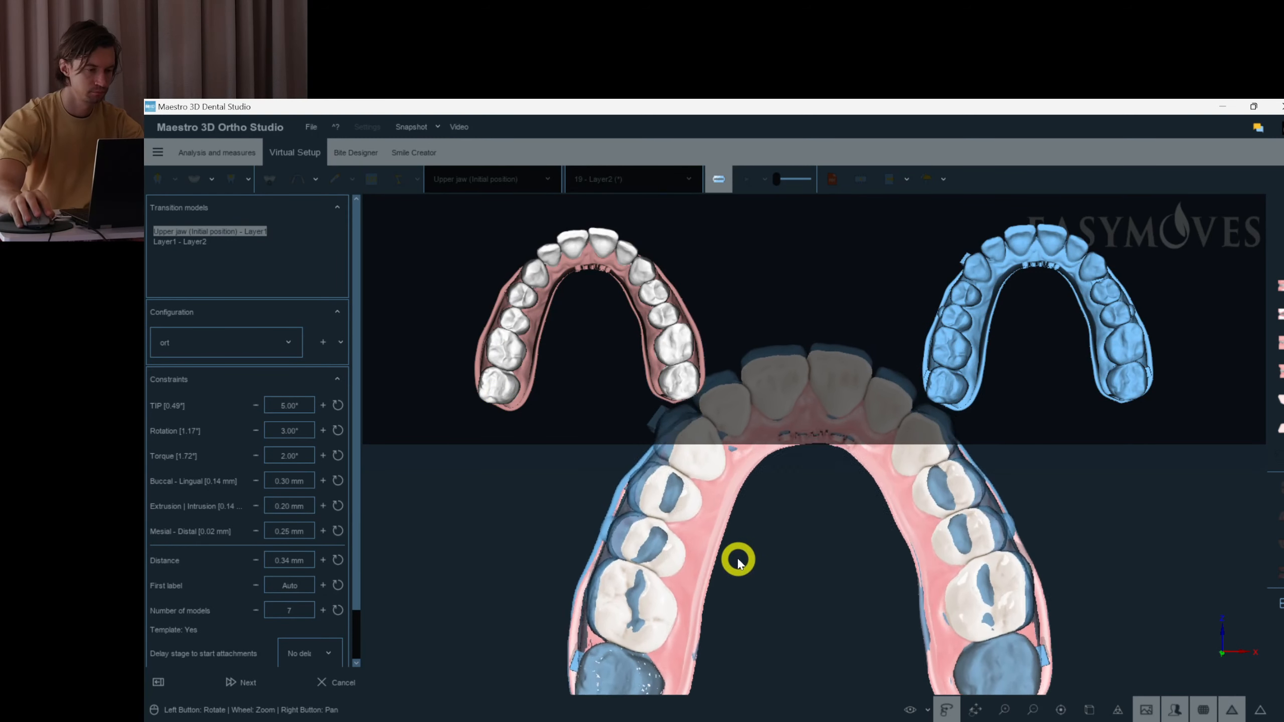
left_click(323, 611)
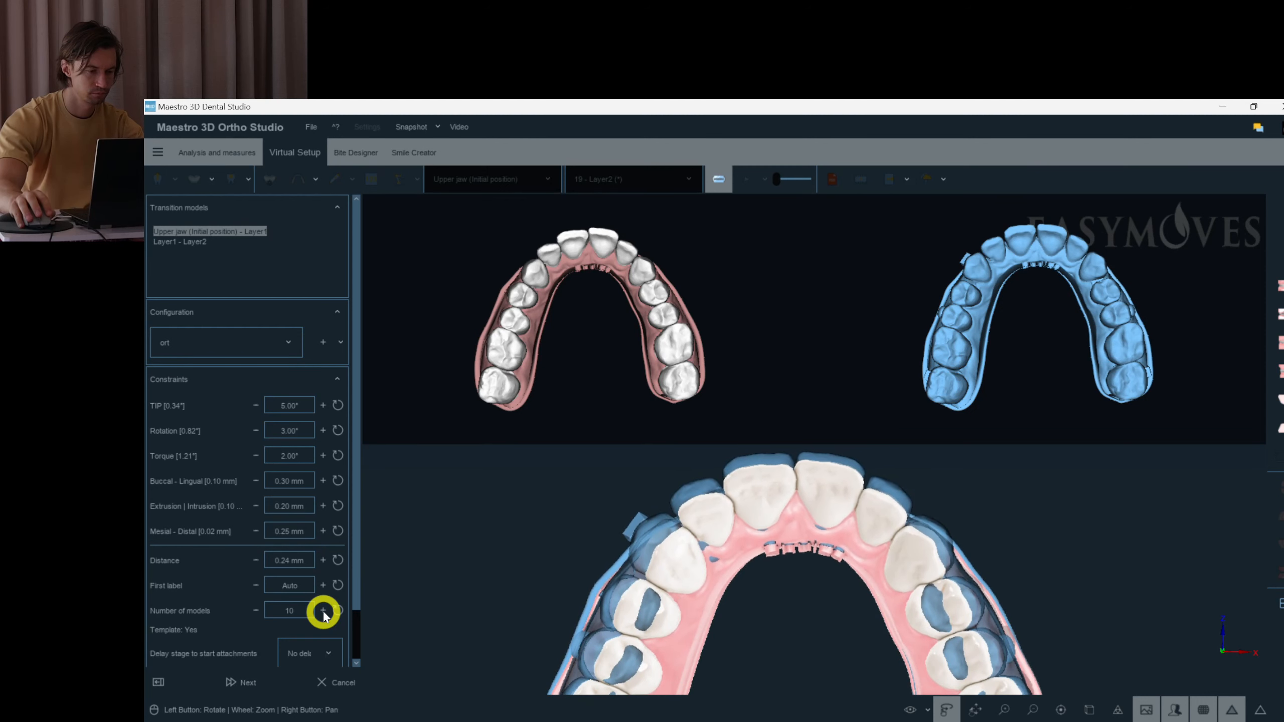
left_click(185, 242)
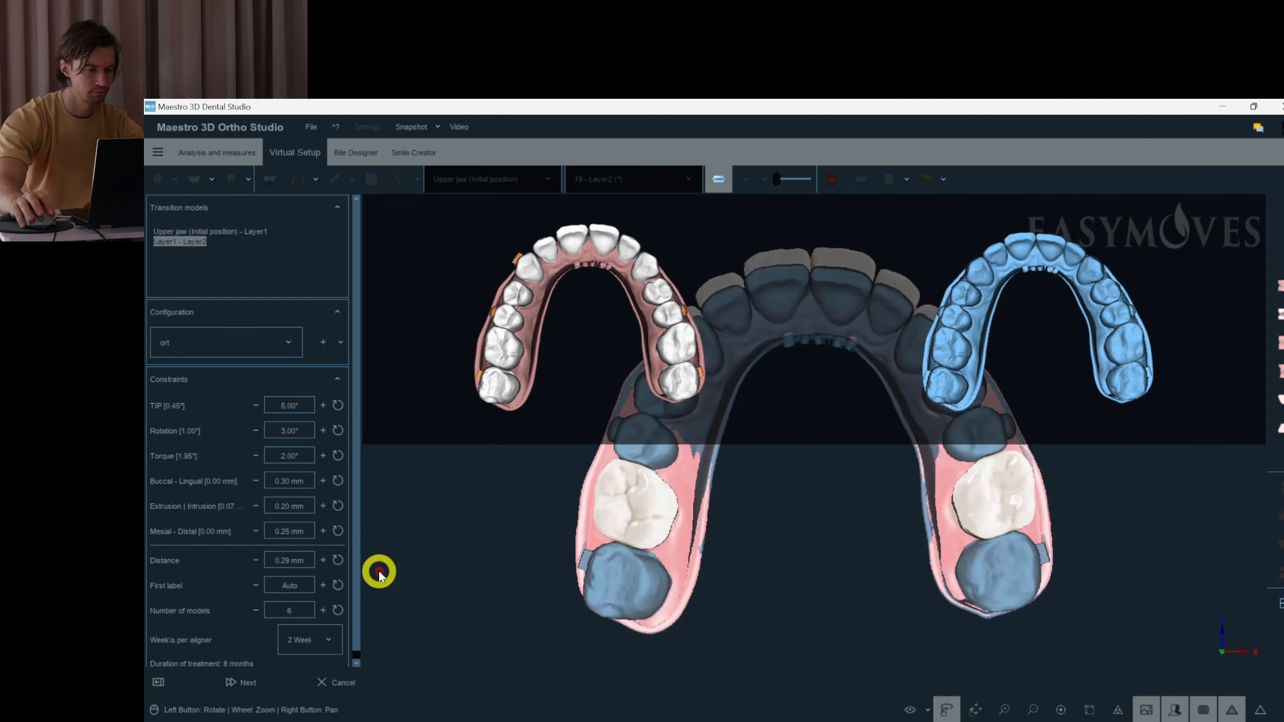
left_click(323, 611)
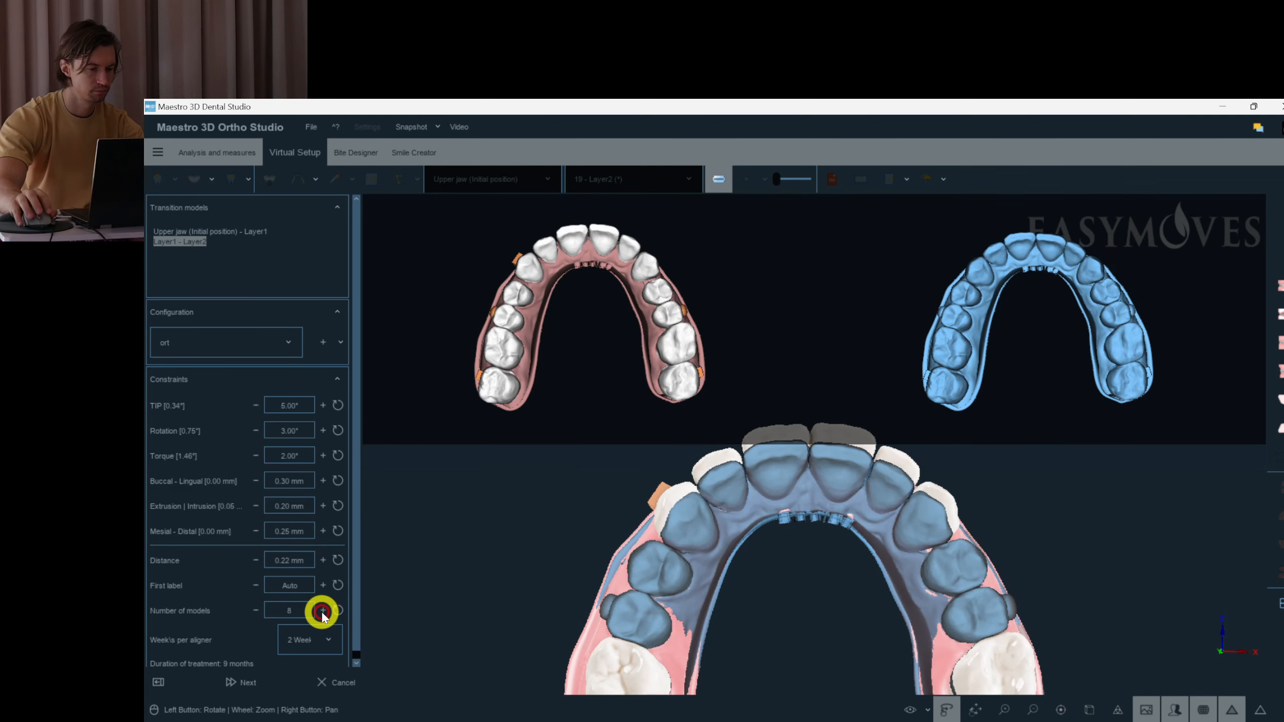
left_click(323, 612)
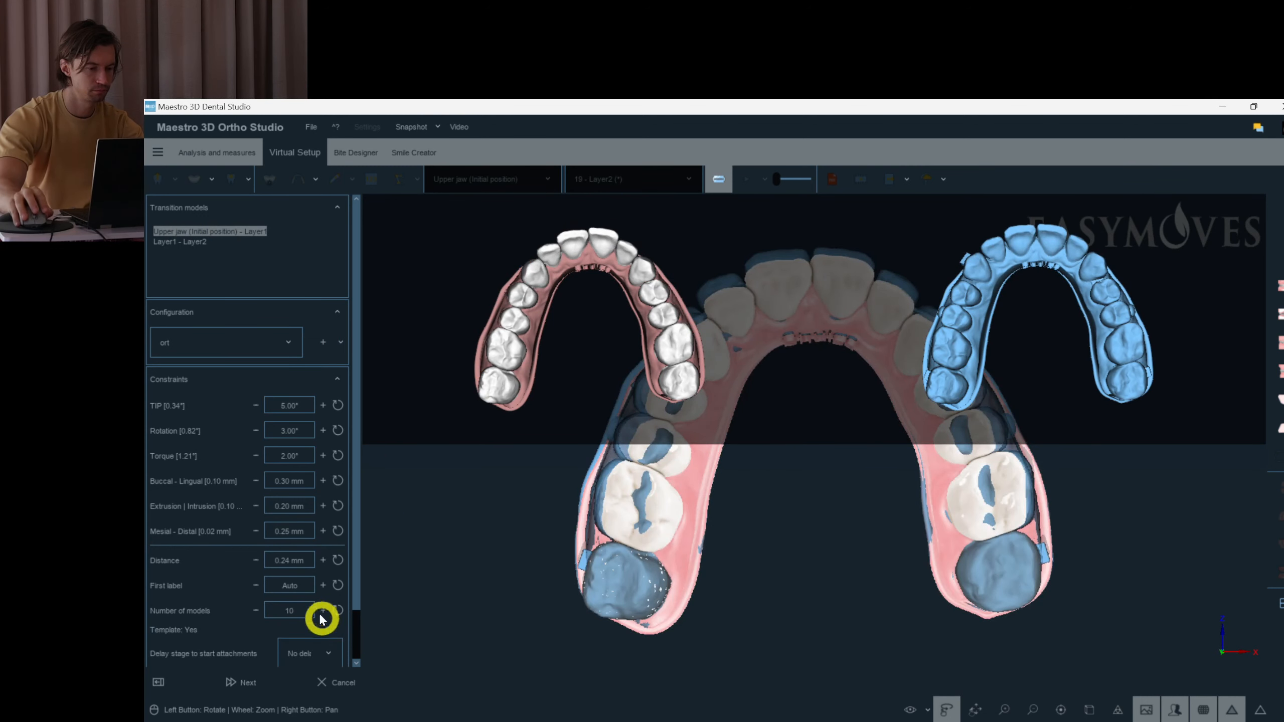
- Raise the upper jaw's transition from initial position to Layer1 to 11 models, check Layer1 to Layer2, and generate the models
left_click_drag(724, 569, 737, 565)
left_click(172, 243, "shift")
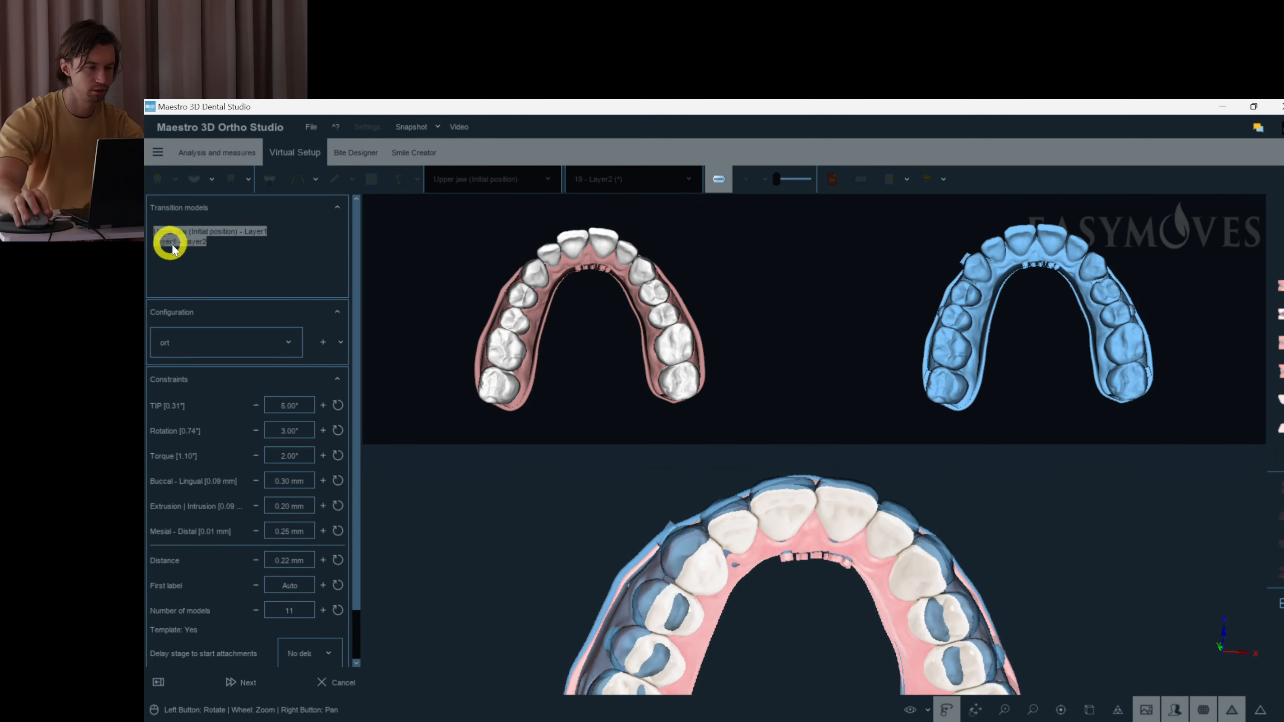
left_click(177, 243)
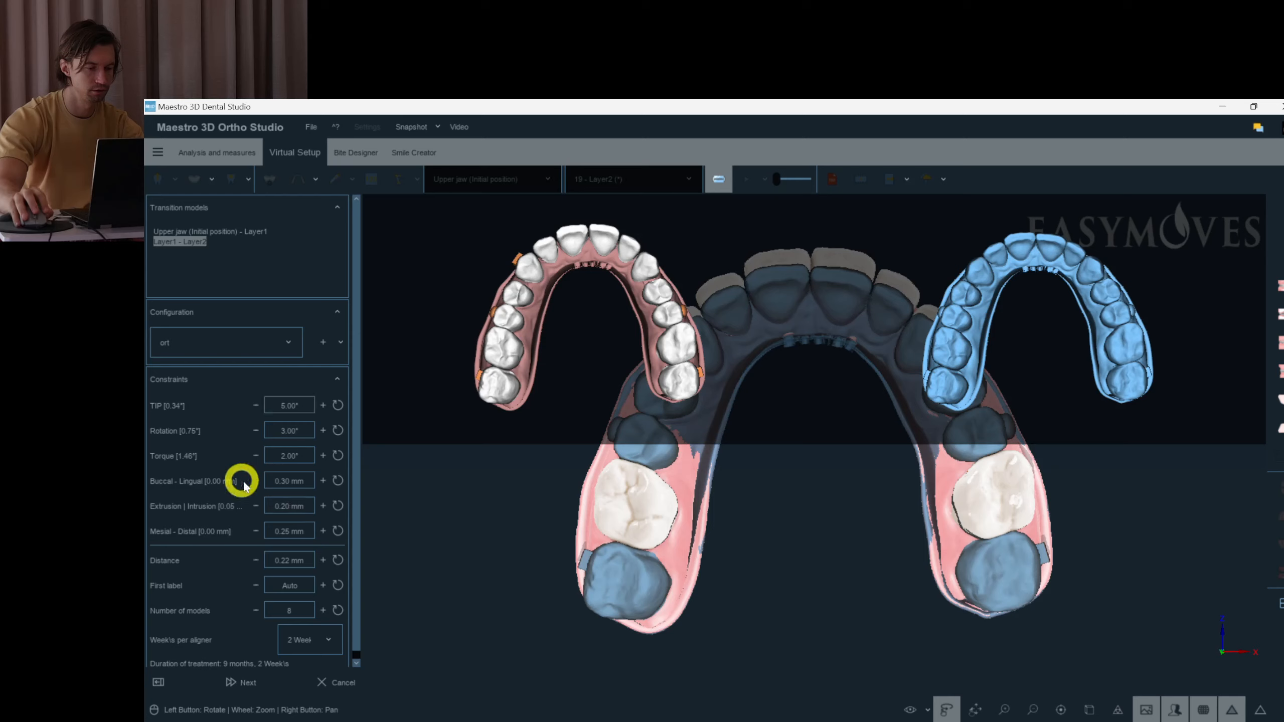
left_click(240, 685)
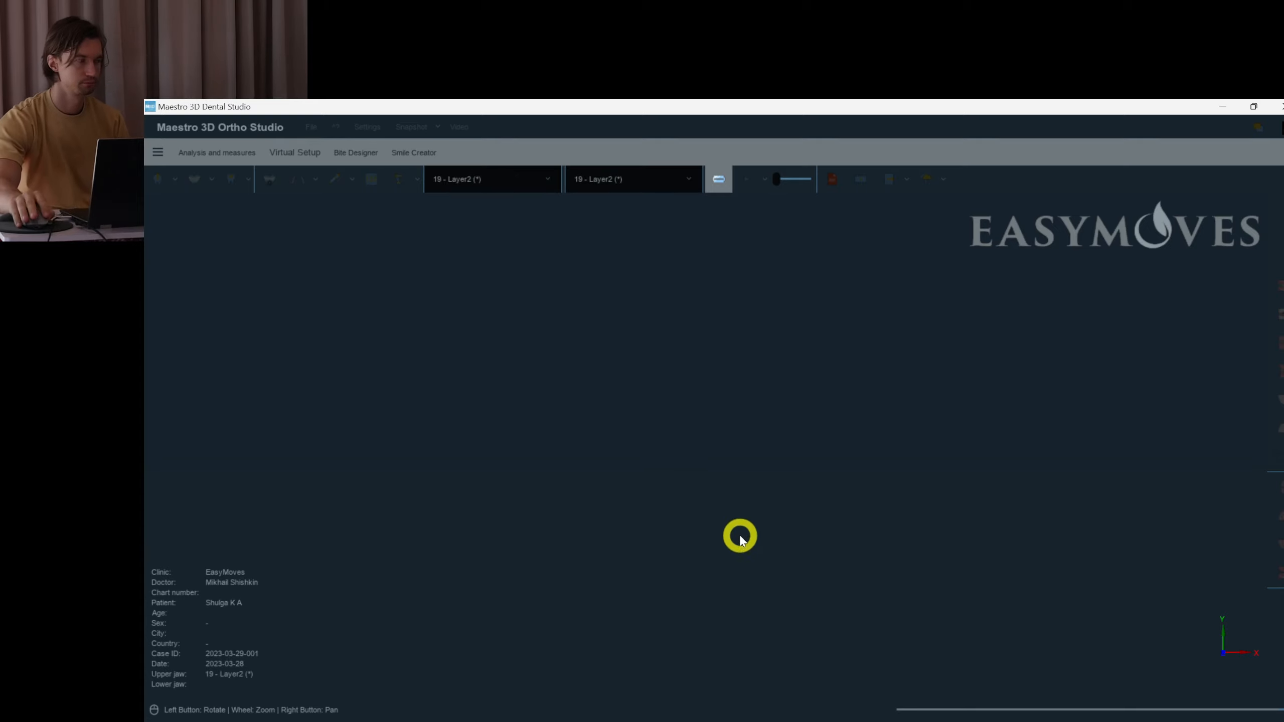
- Set the animation speed to its maximum and play the staging animation of both jaws in a loop
left_click(736, 466)
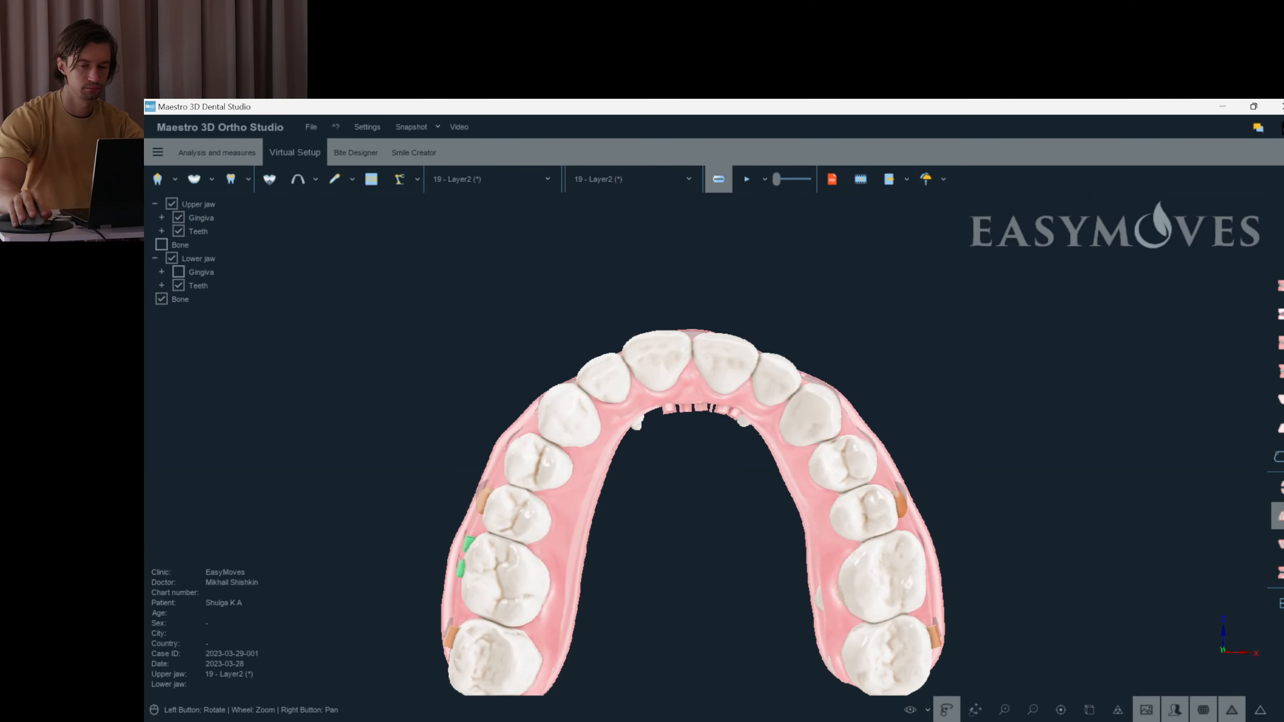
left_click(779, 186)
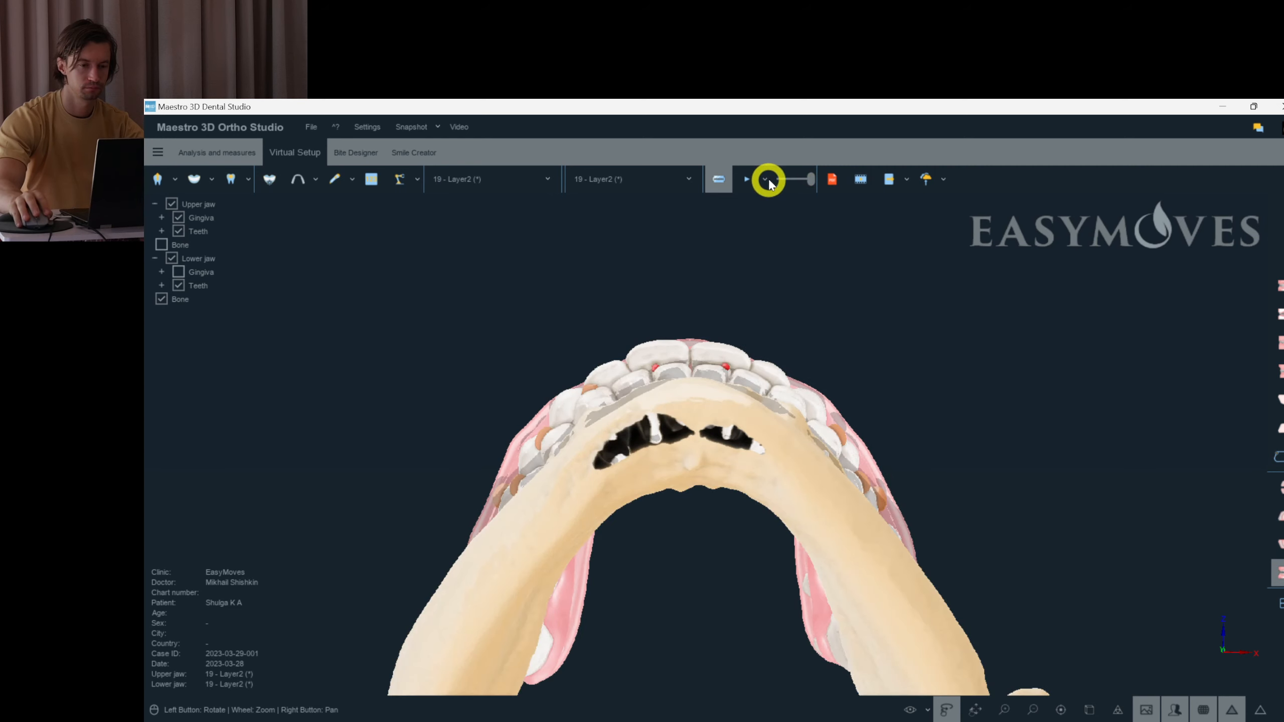
left_click(766, 179)
left_click(779, 209)
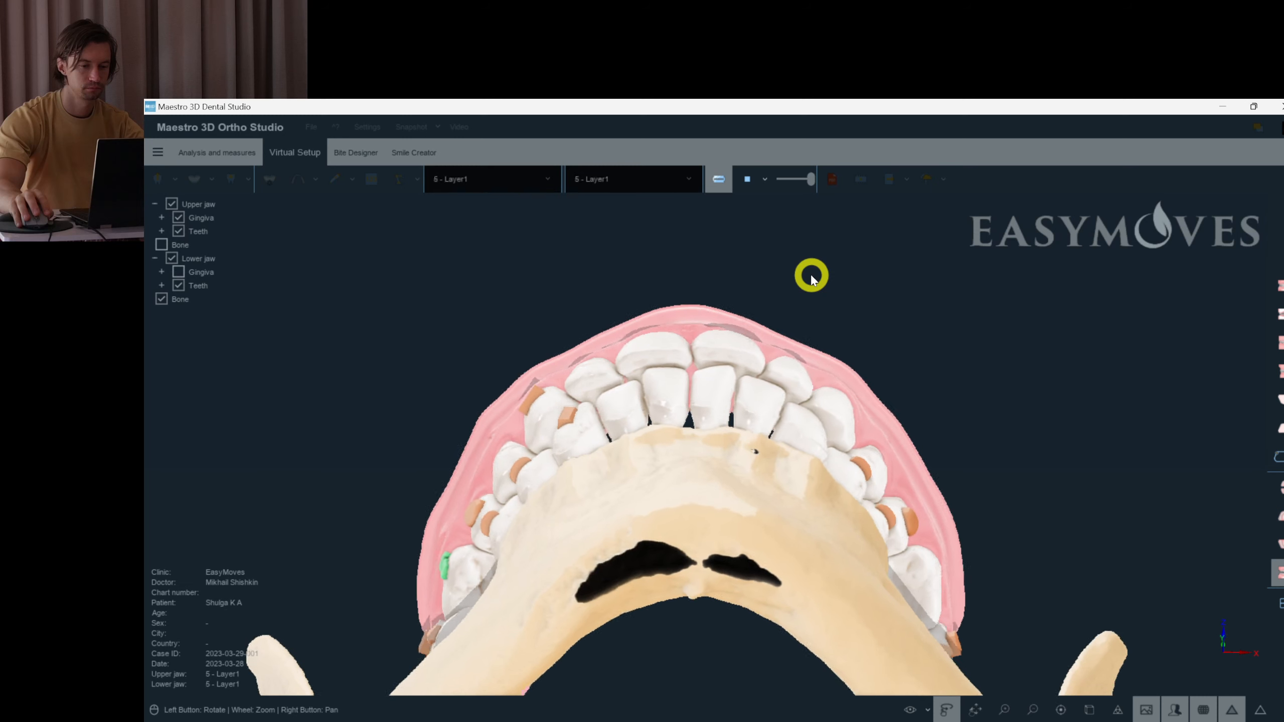
- Examine the looped staging animation with only the upper jaw shown and with only the lower jaw shown, and stop it
left_click(1281, 515)
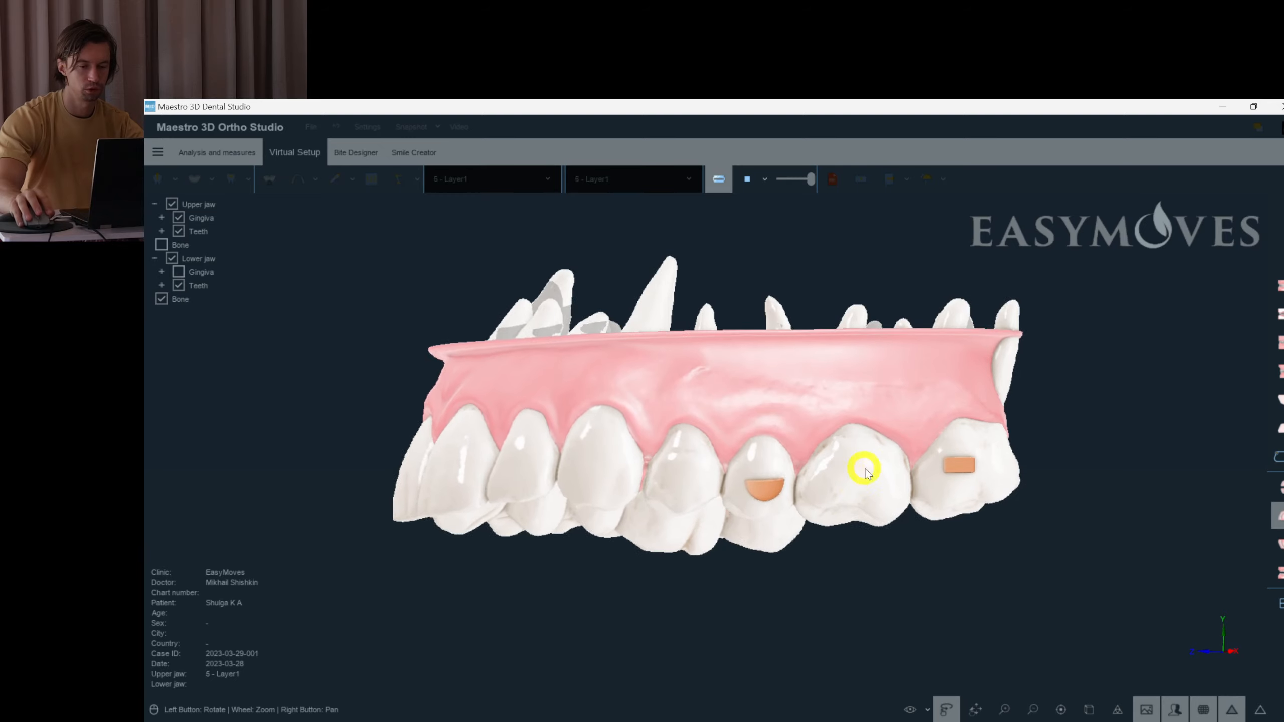
left_click_drag(843, 474, 936, 440)
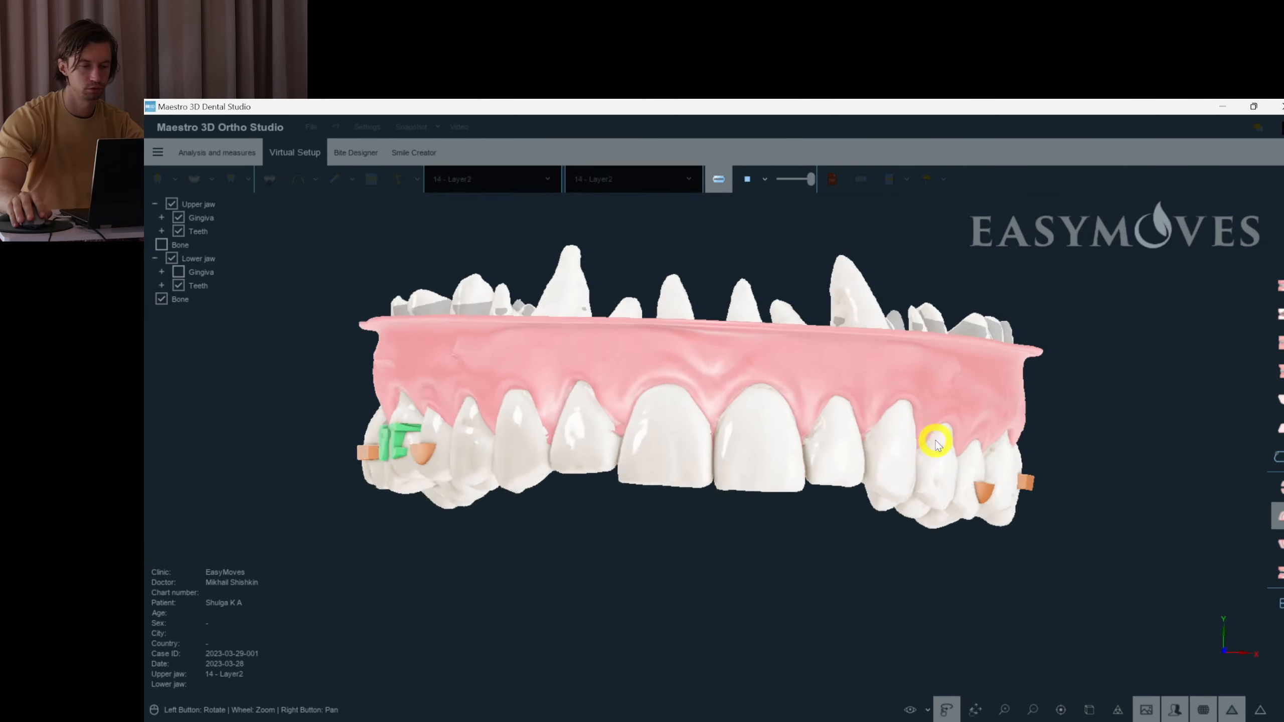
left_click(1281, 541)
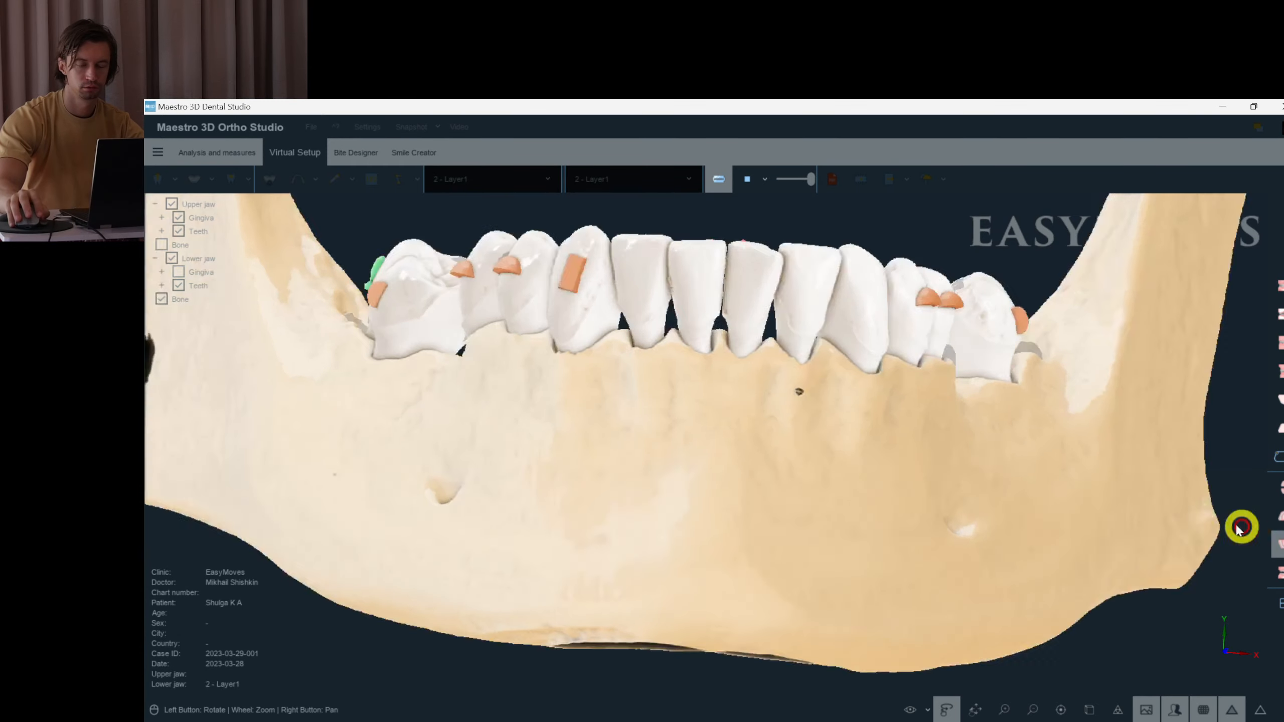
left_click_drag(1061, 478, 823, 236)
left_click(747, 179)
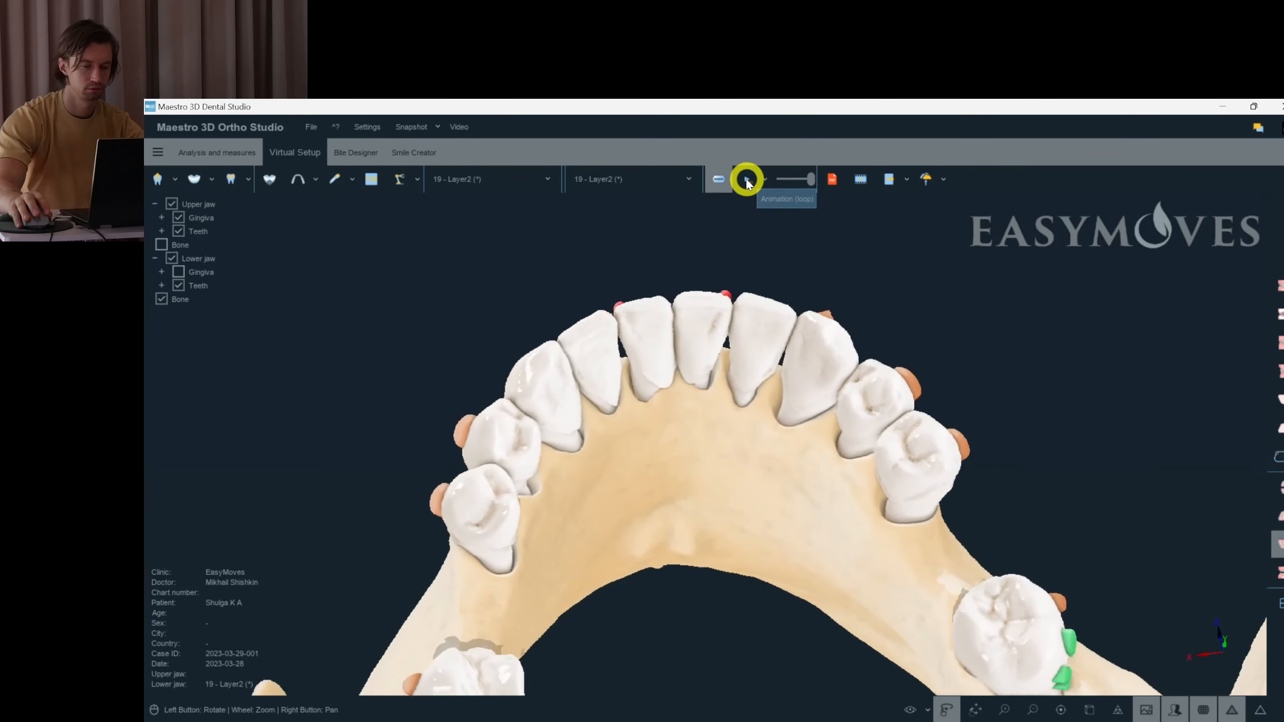
- Replay the lower jaw's staging from the 1 - Template - Layer1 model and examine the front teeth movement from the lingual side
left_click(747, 179)
left_click(748, 180)
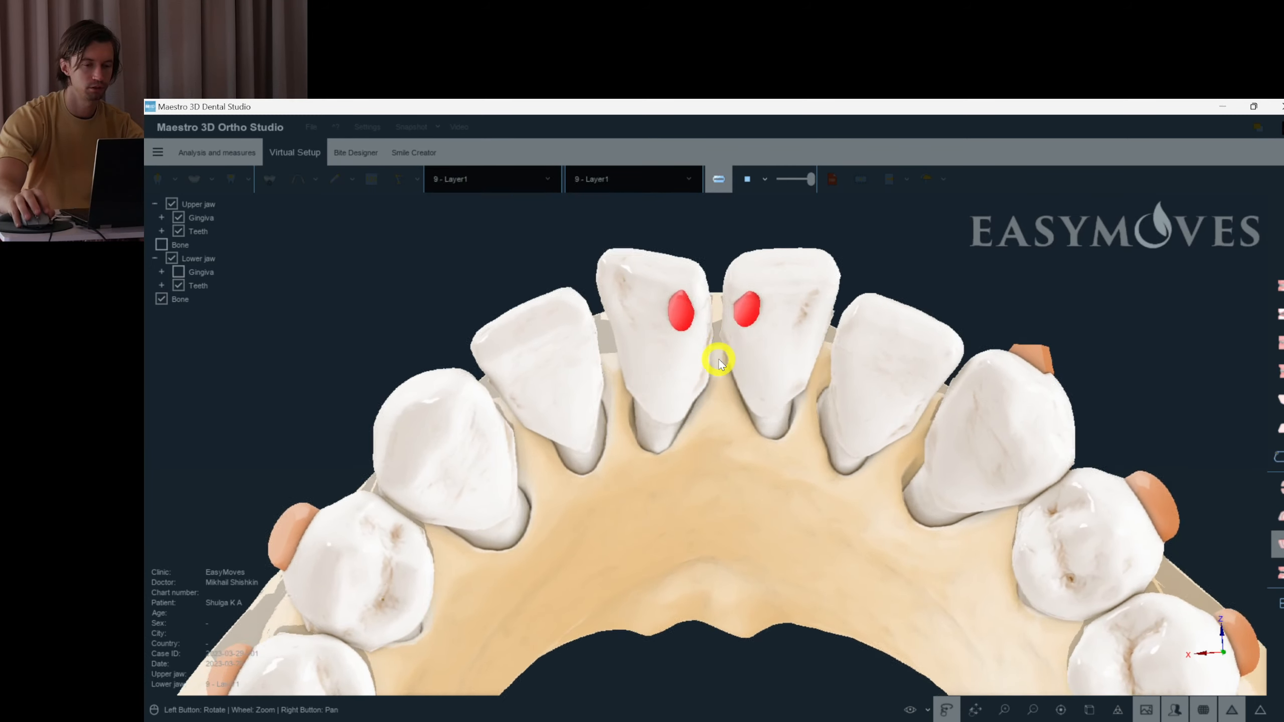
left_click(654, 181)
left_click(654, 196)
left_click_drag(721, 298, 698, 375)
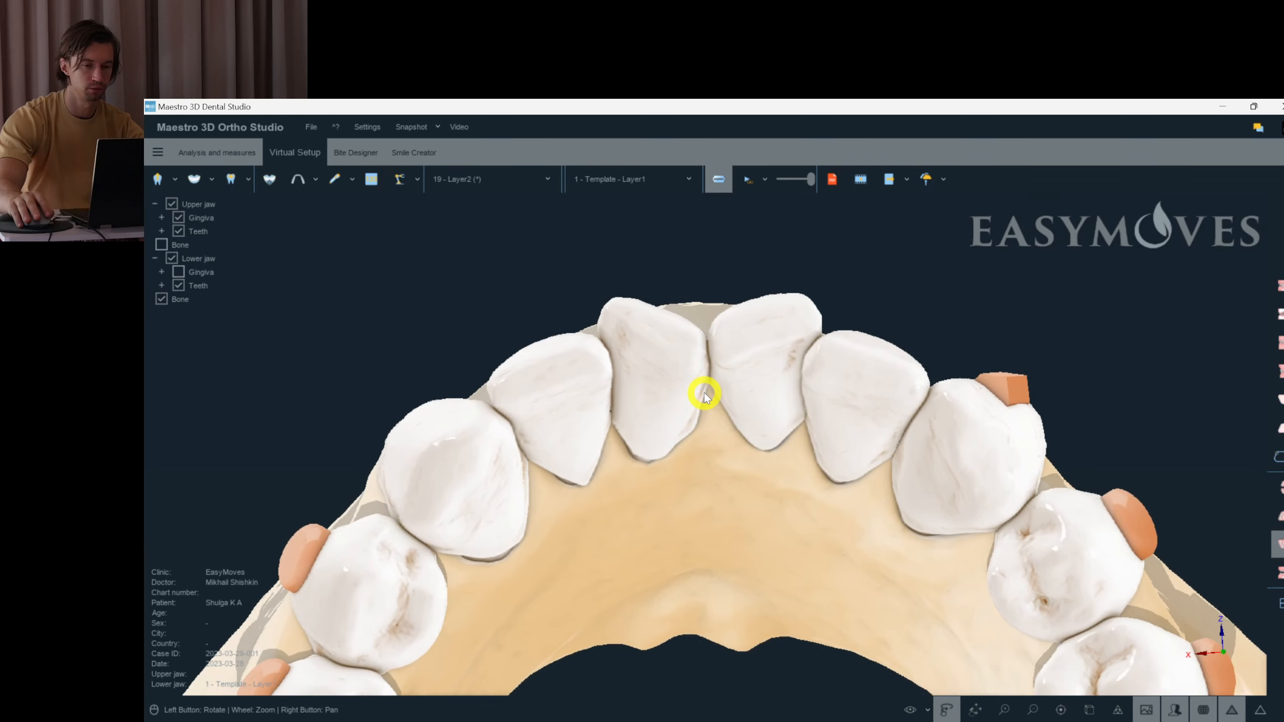
left_click(747, 180)
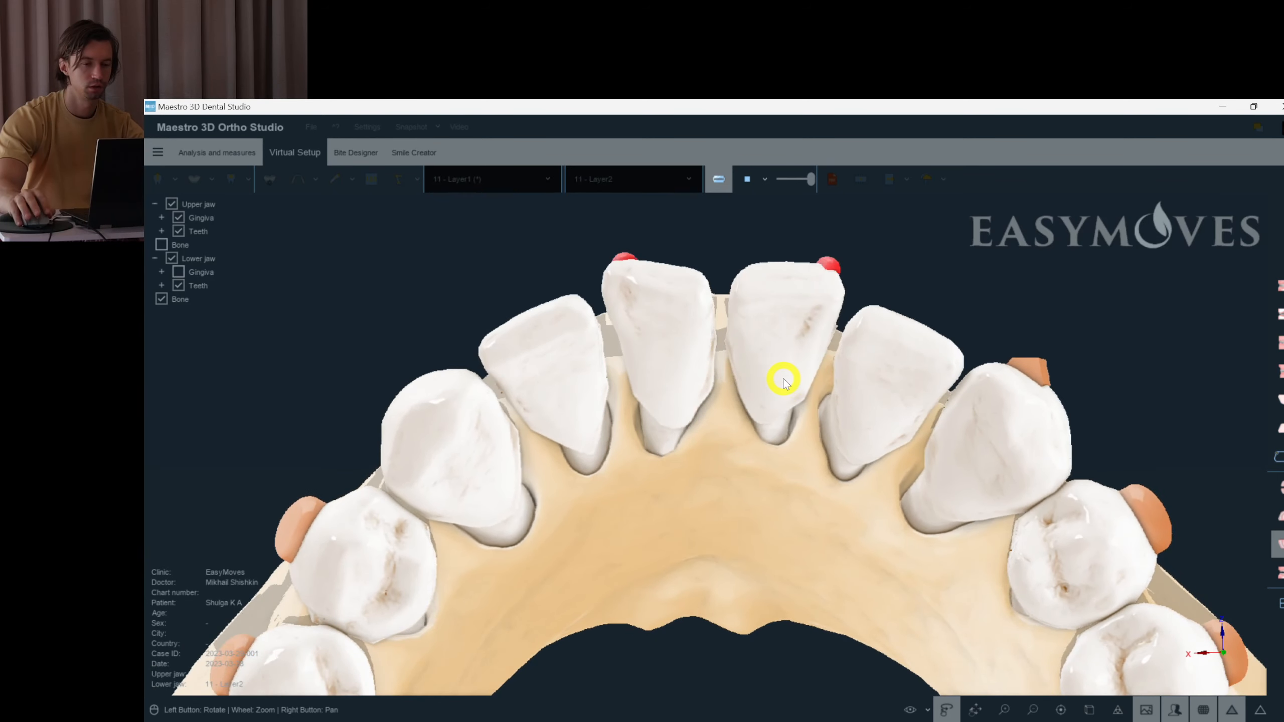
left_click(744, 184)
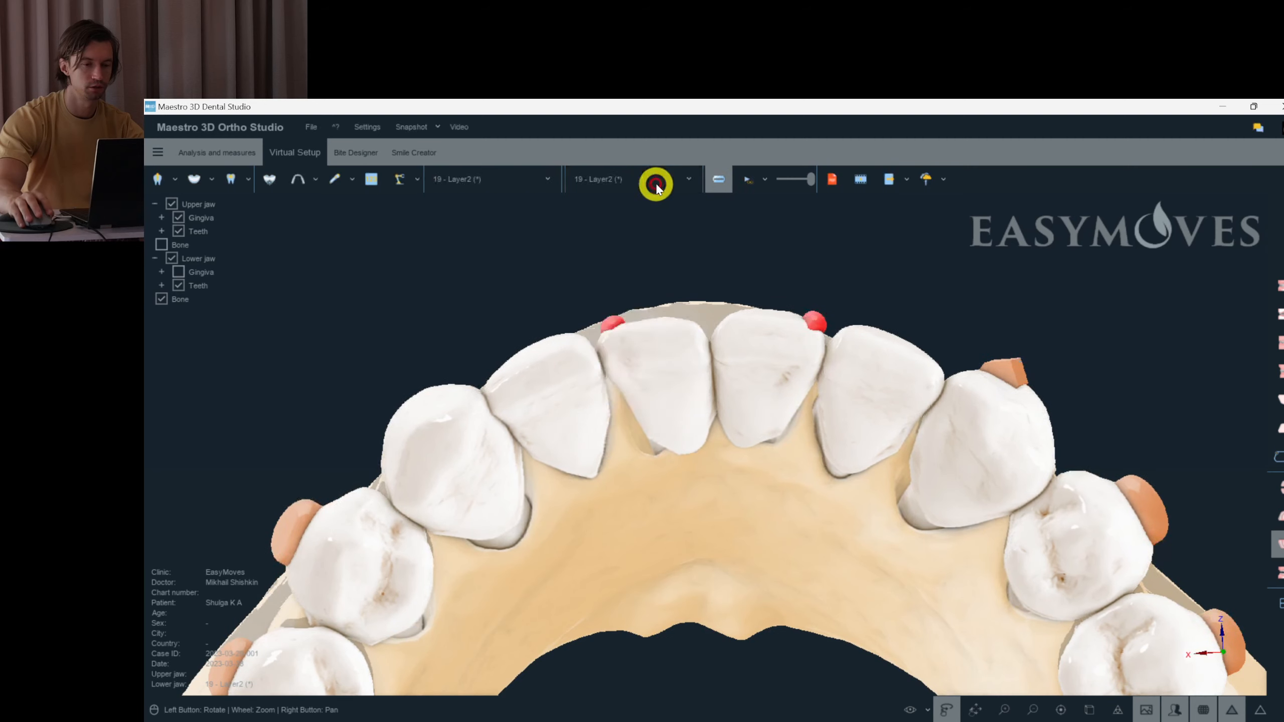
- Replay the lower jaw's staging to examine the molars from the side, and bring both jaws back into a front view
left_click(654, 180)
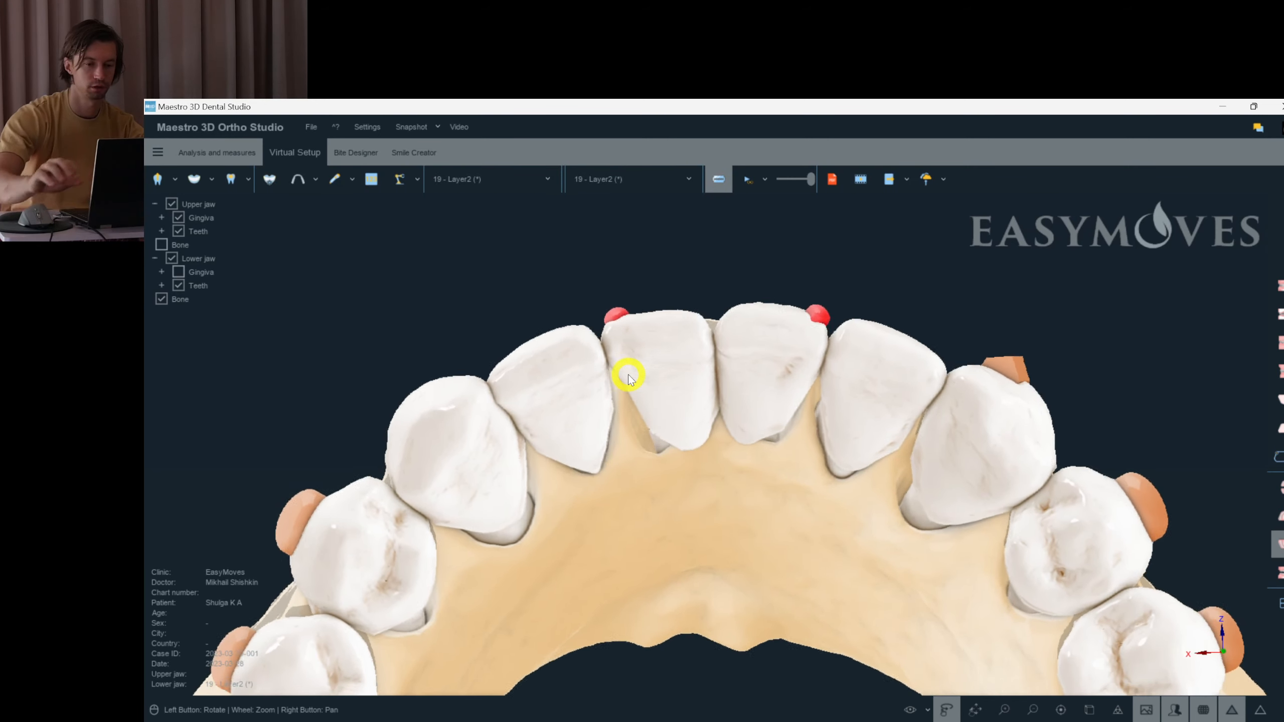
left_click(752, 185)
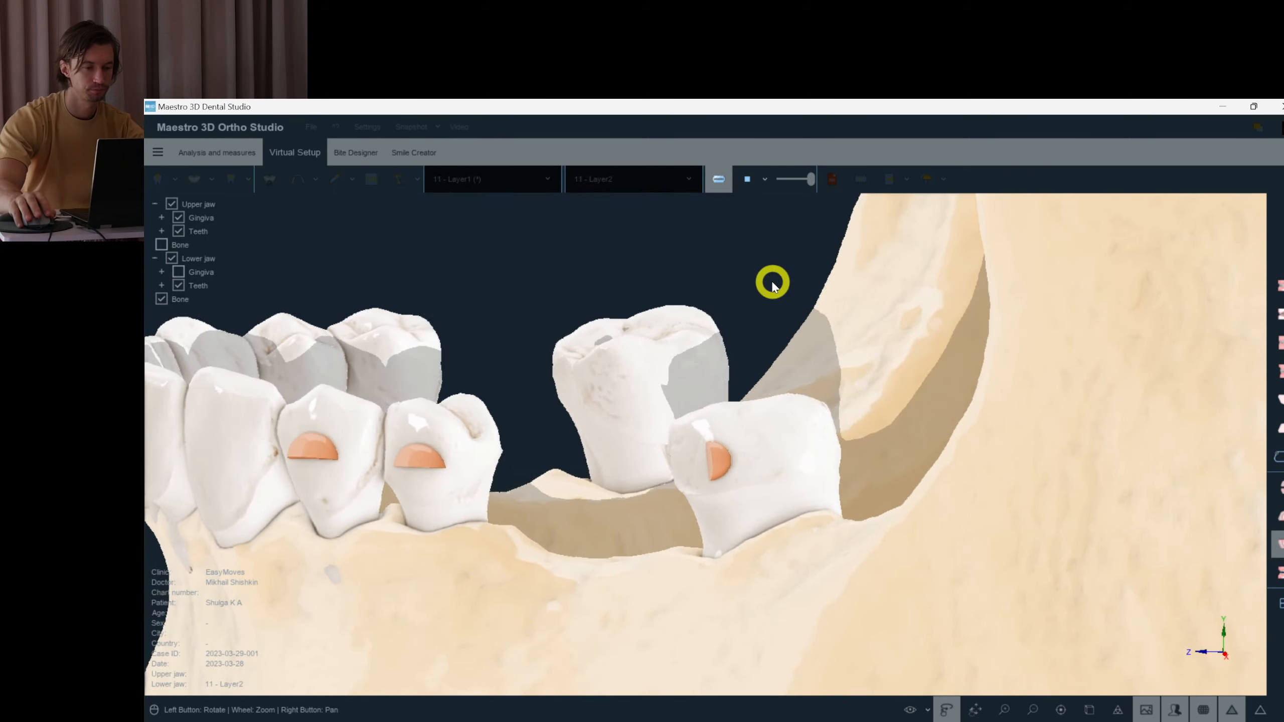
left_click(746, 180)
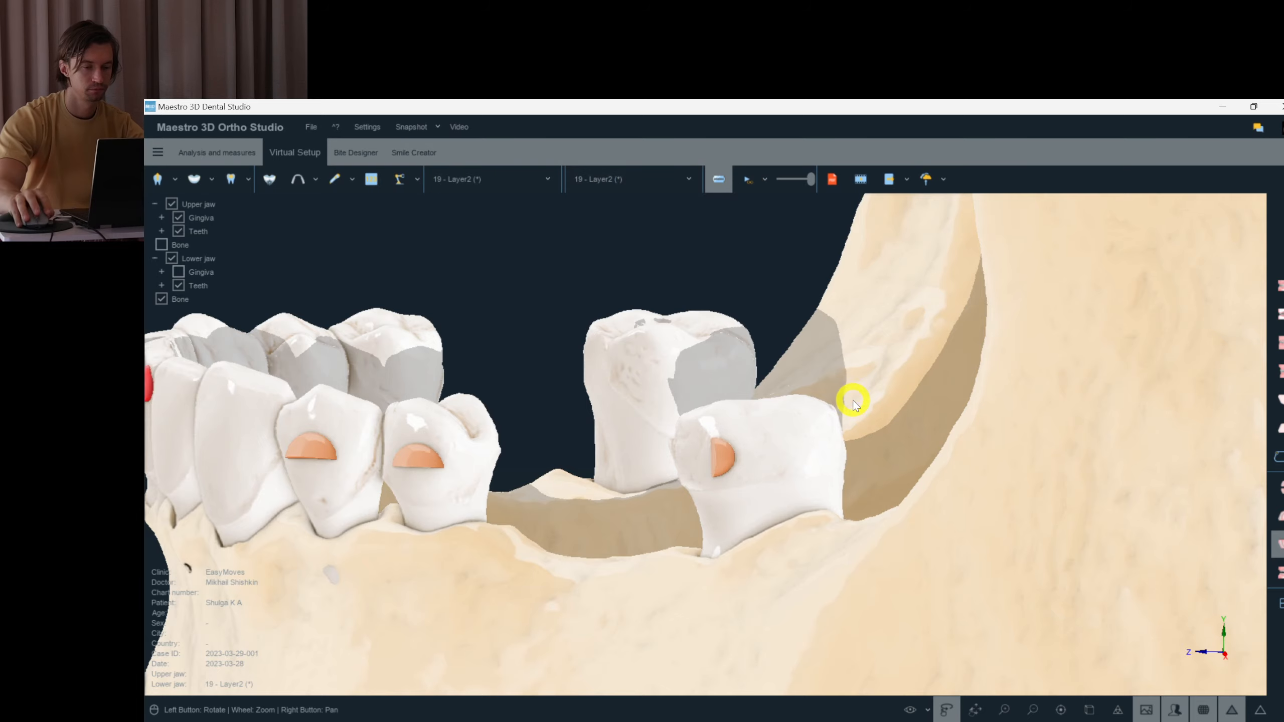
left_click_drag(852, 400, 951, 431)
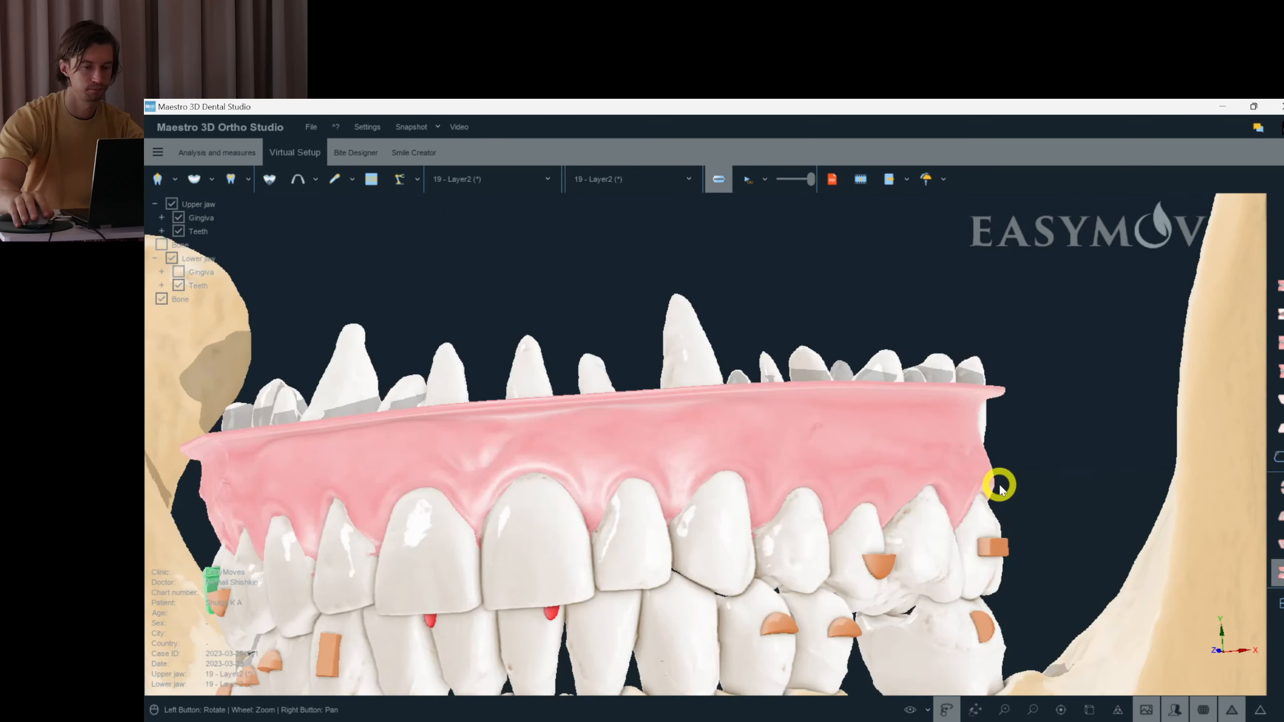
left_click_drag(998, 485, 740, 240)
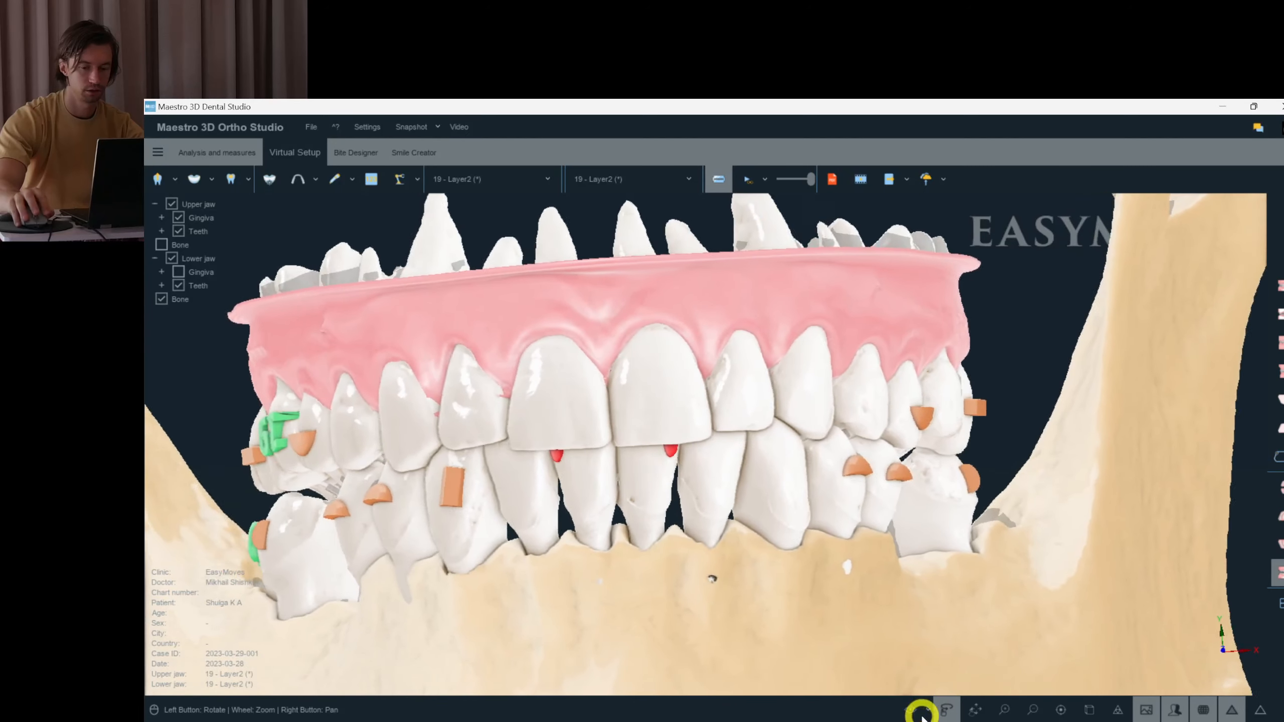
- Show the lower jaw's gingiva at full opacity and play the staging animation of both jaws from the front
left_click(923, 709)
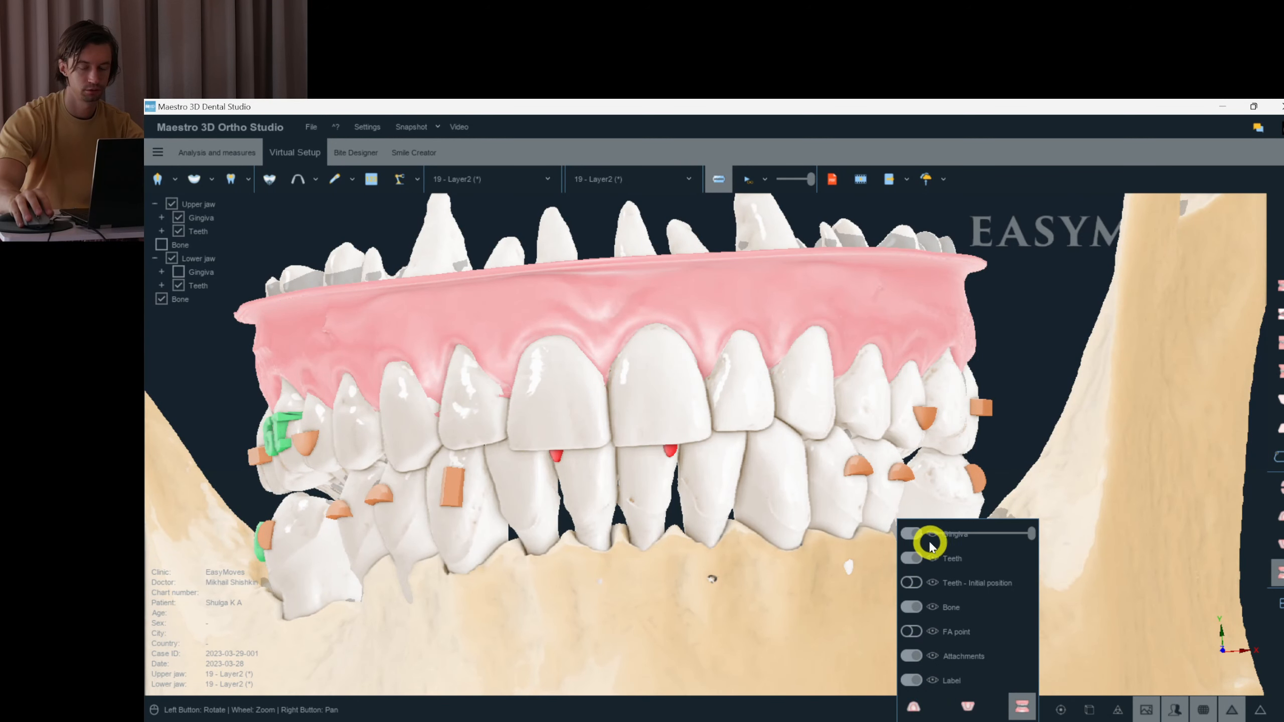
left_click(914, 535)
left_click_drag(998, 536, 1032, 534)
left_click(195, 278)
left_click_drag(549, 283, 584, 376)
left_click(744, 183)
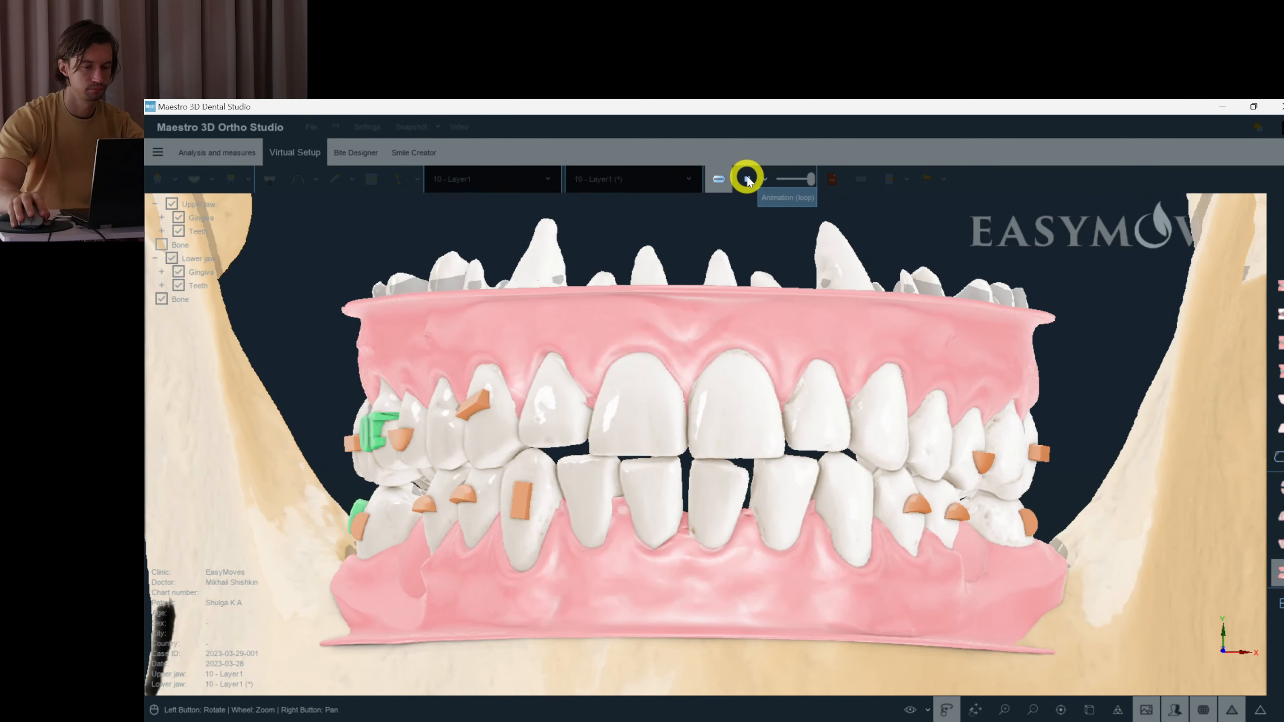
left_click(746, 179)
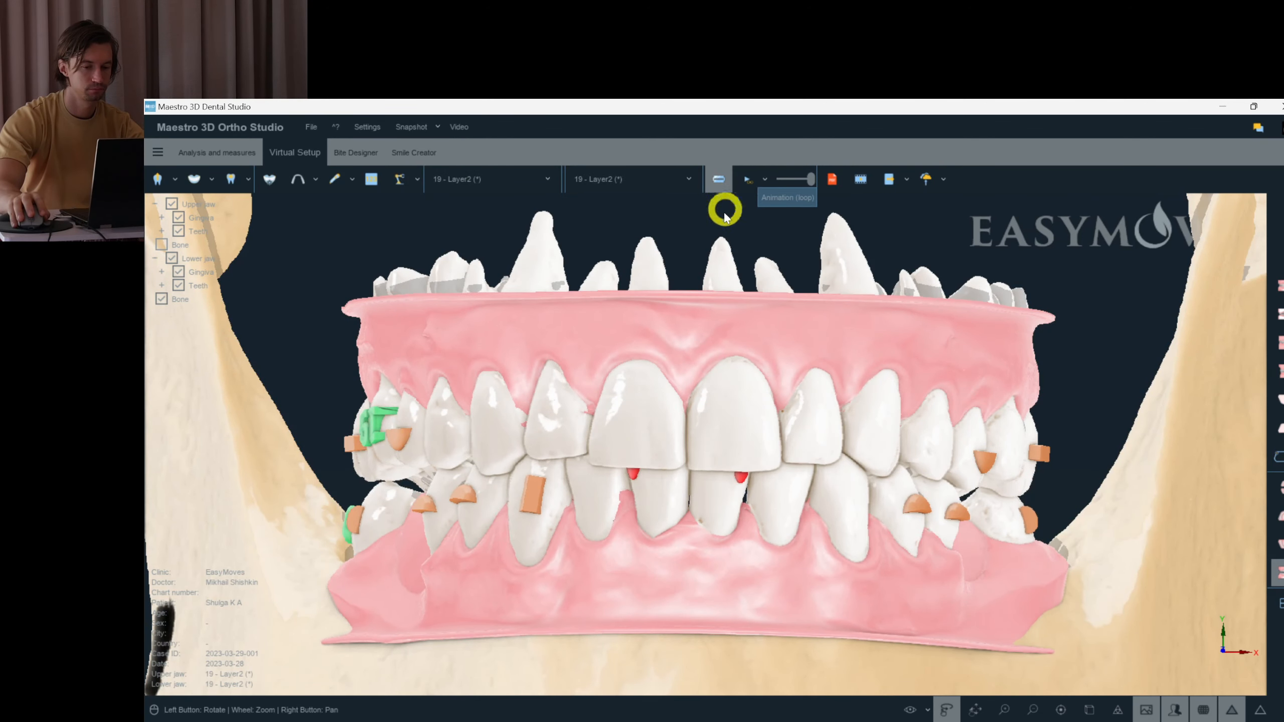
- Export the case for the Viewer to the Desktop, adding "aligners setup ver 1.0" after the patient's name in the filename
left_click(157, 152)
left_click(261, 181)
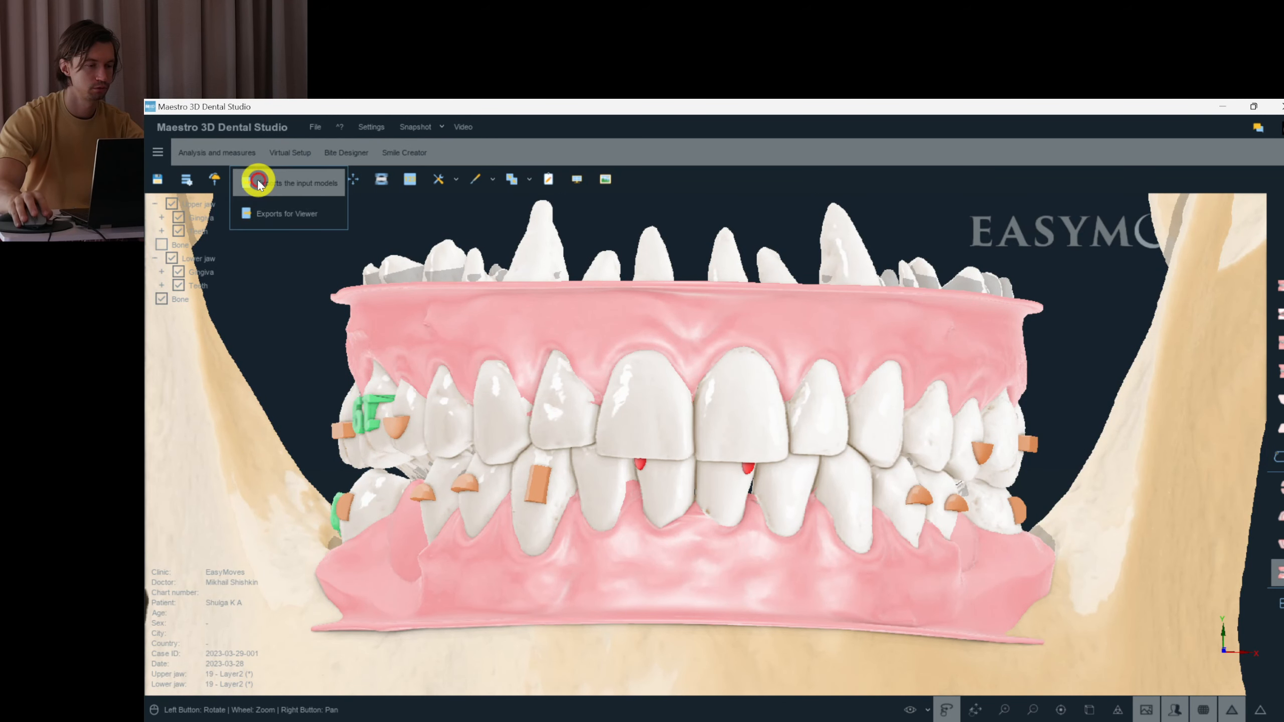
left_click(307, 213)
left_click(603, 420)
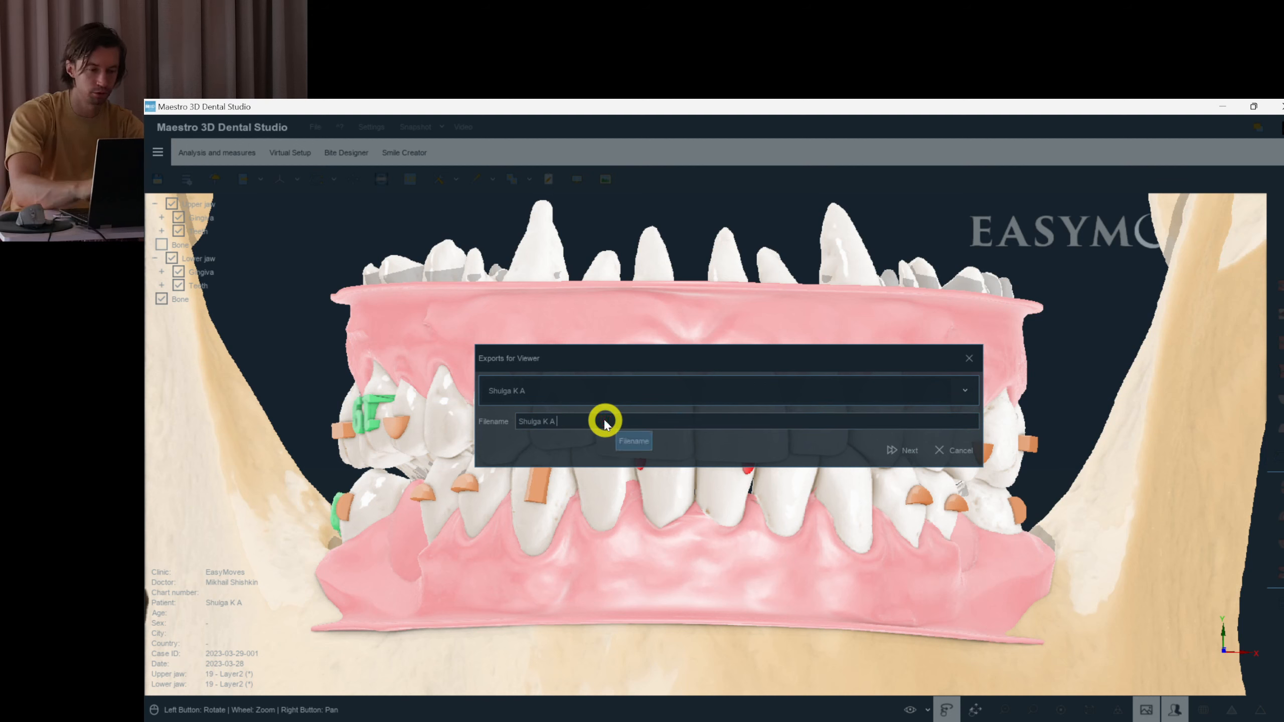
type("aligners setup ver 1.0")
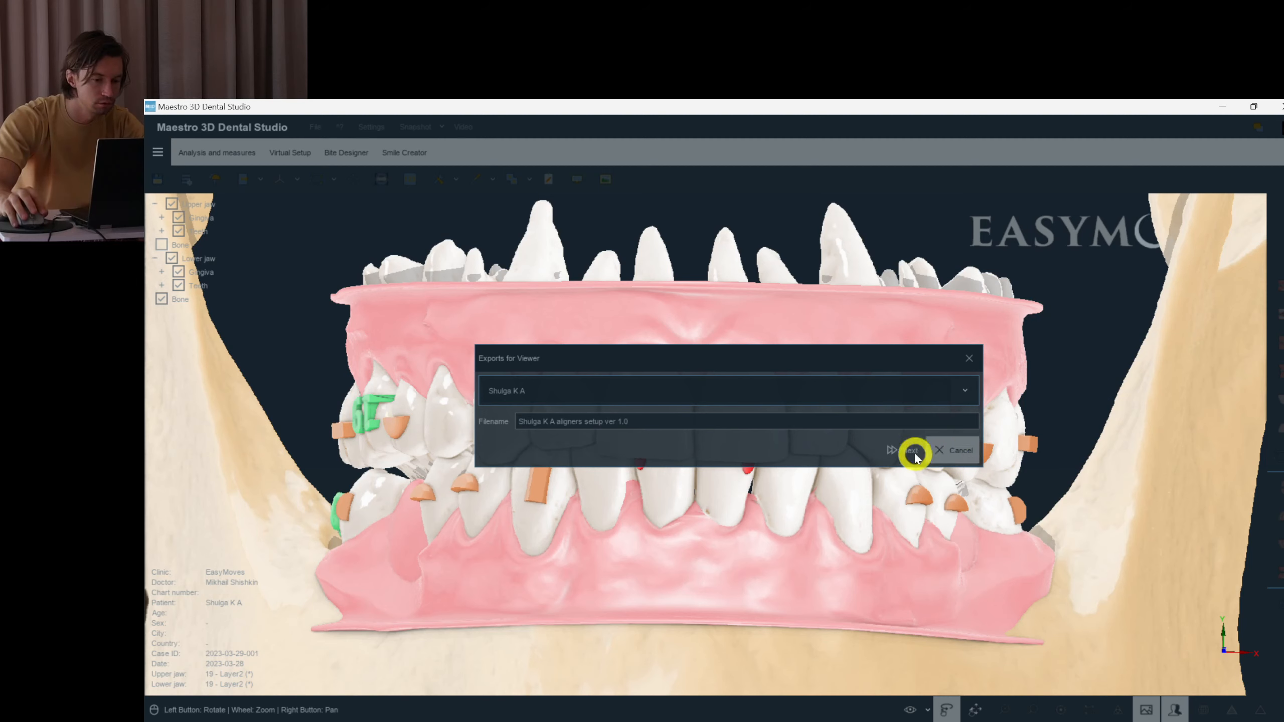
left_click(916, 457)
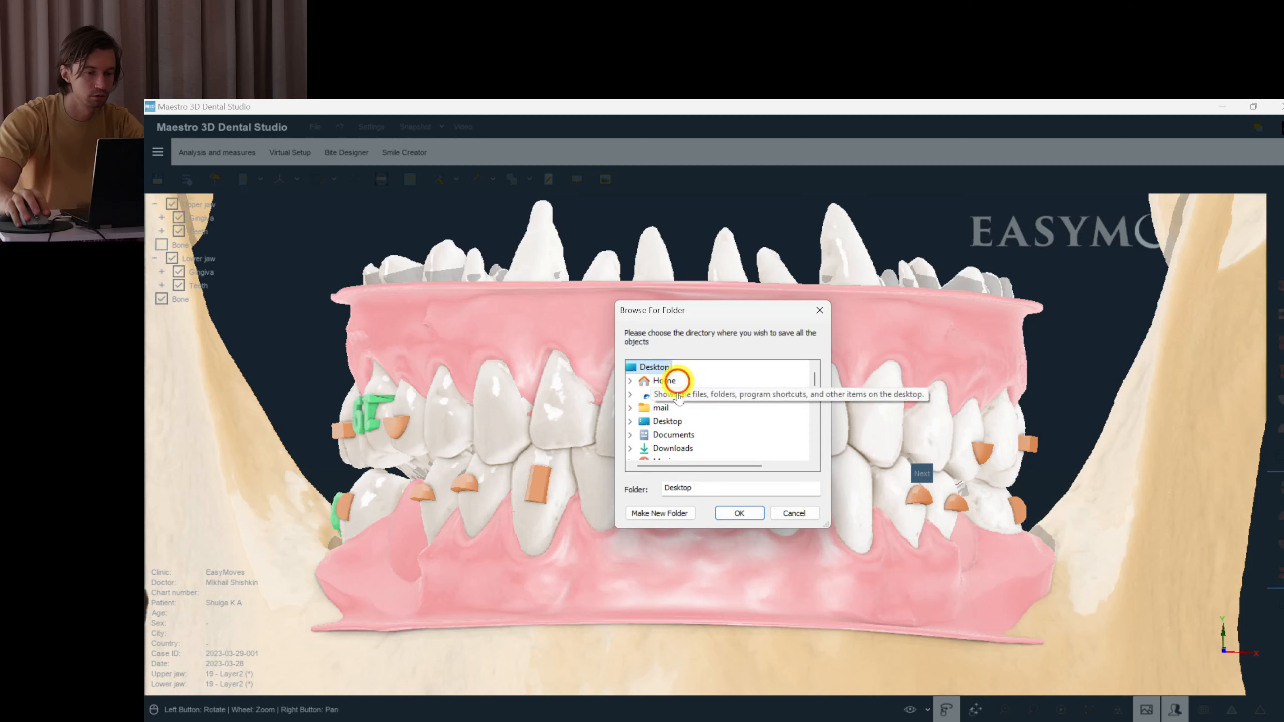
left_click(738, 514)
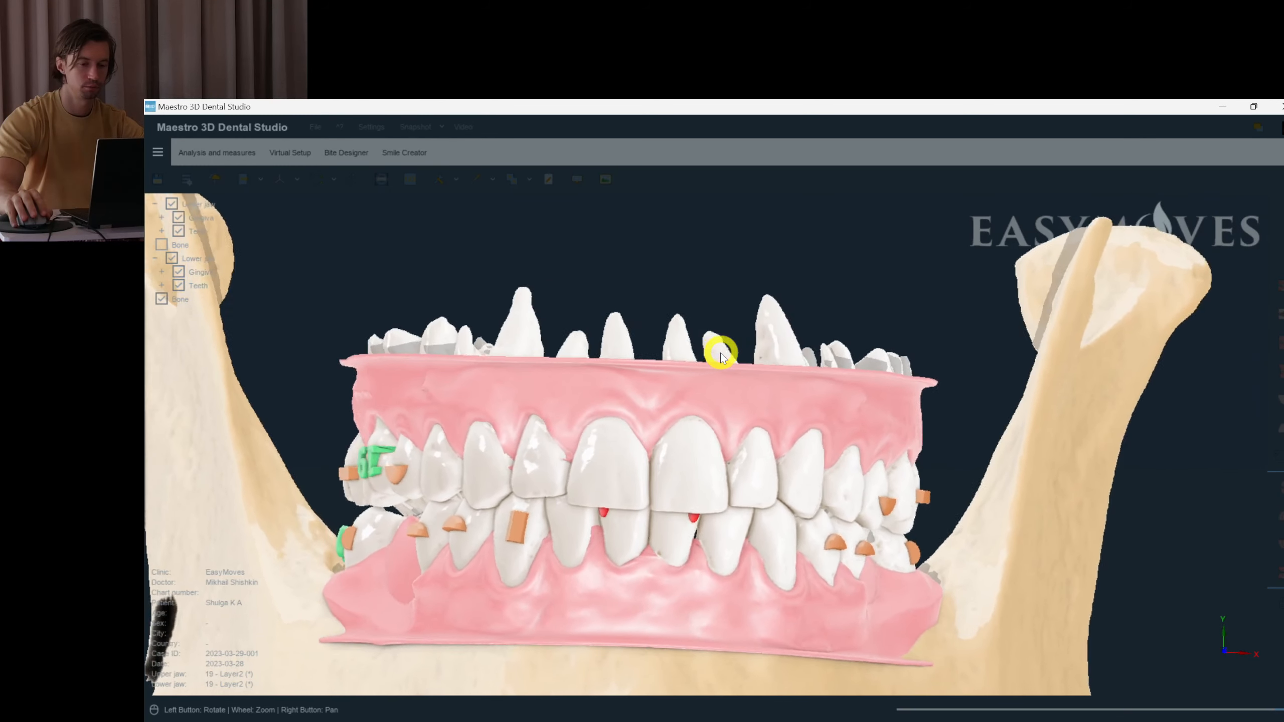
- Switch to the Chrome browser, load 3d.clear-aligners.guru in a new tab, and open its list of cases
left_click(430, 721)
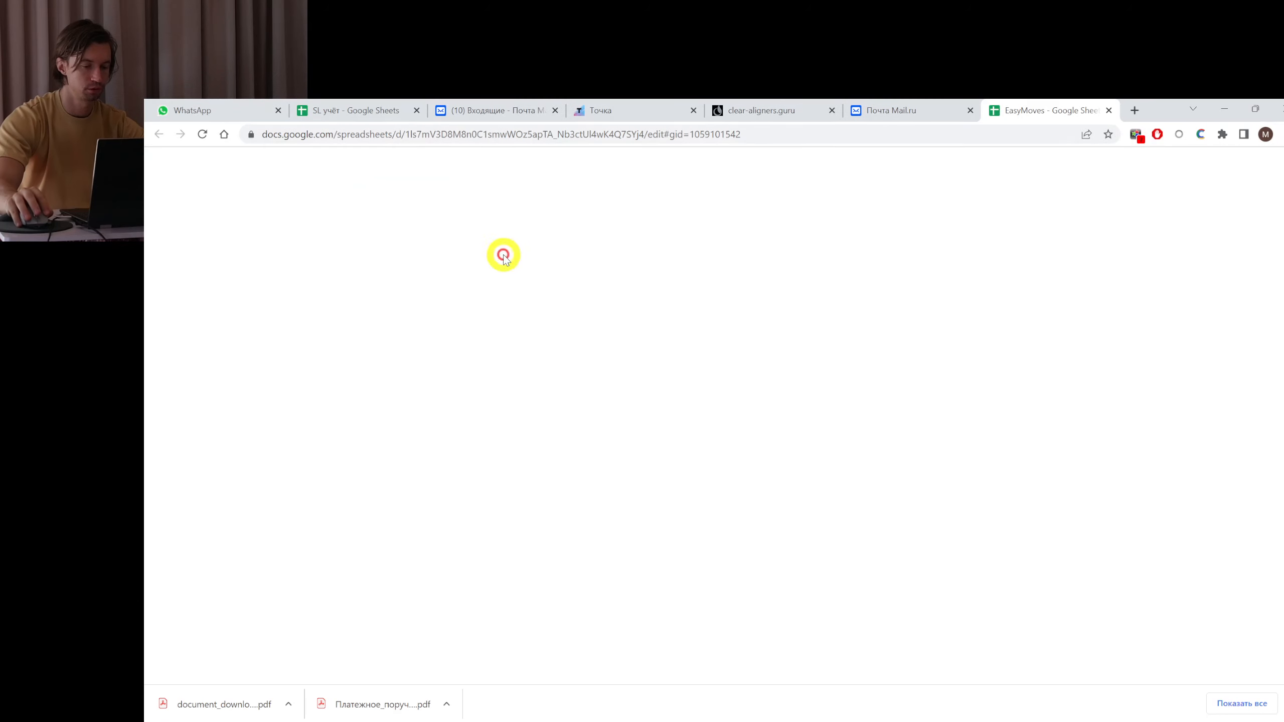
left_click(1132, 111)
type("3")
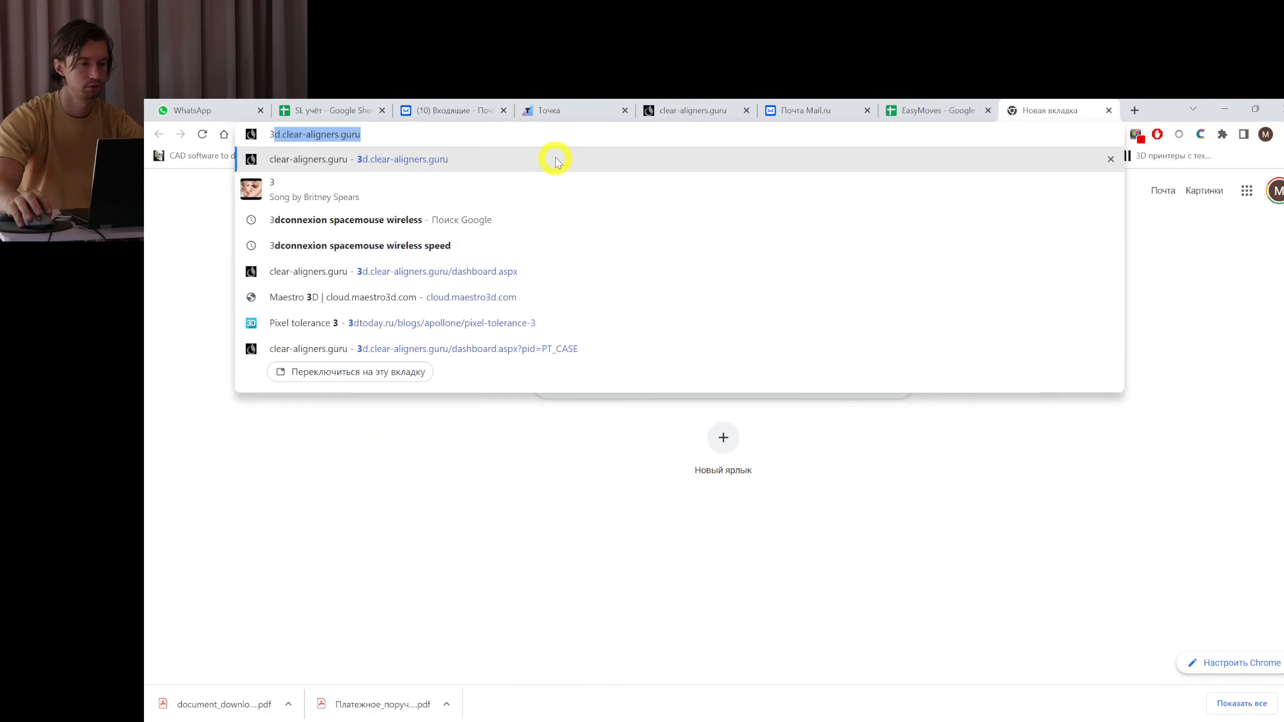
left_click(558, 158)
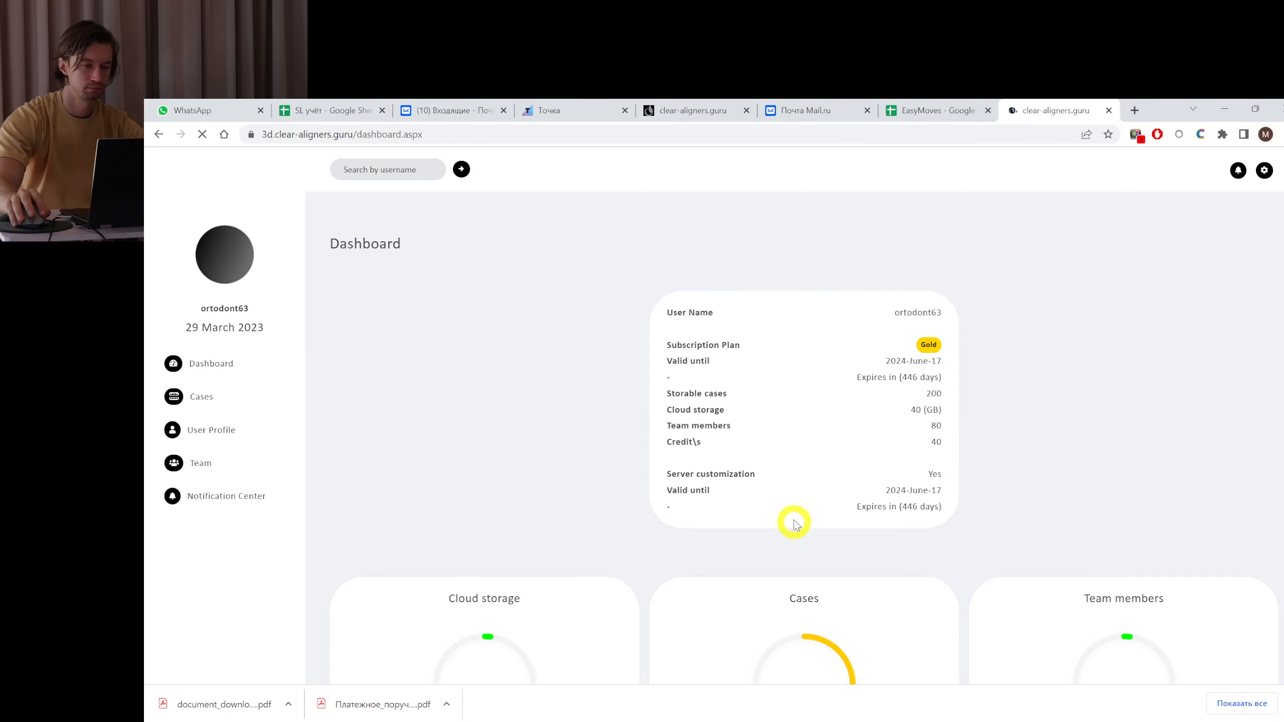
scroll(684, 510, "down", 3)
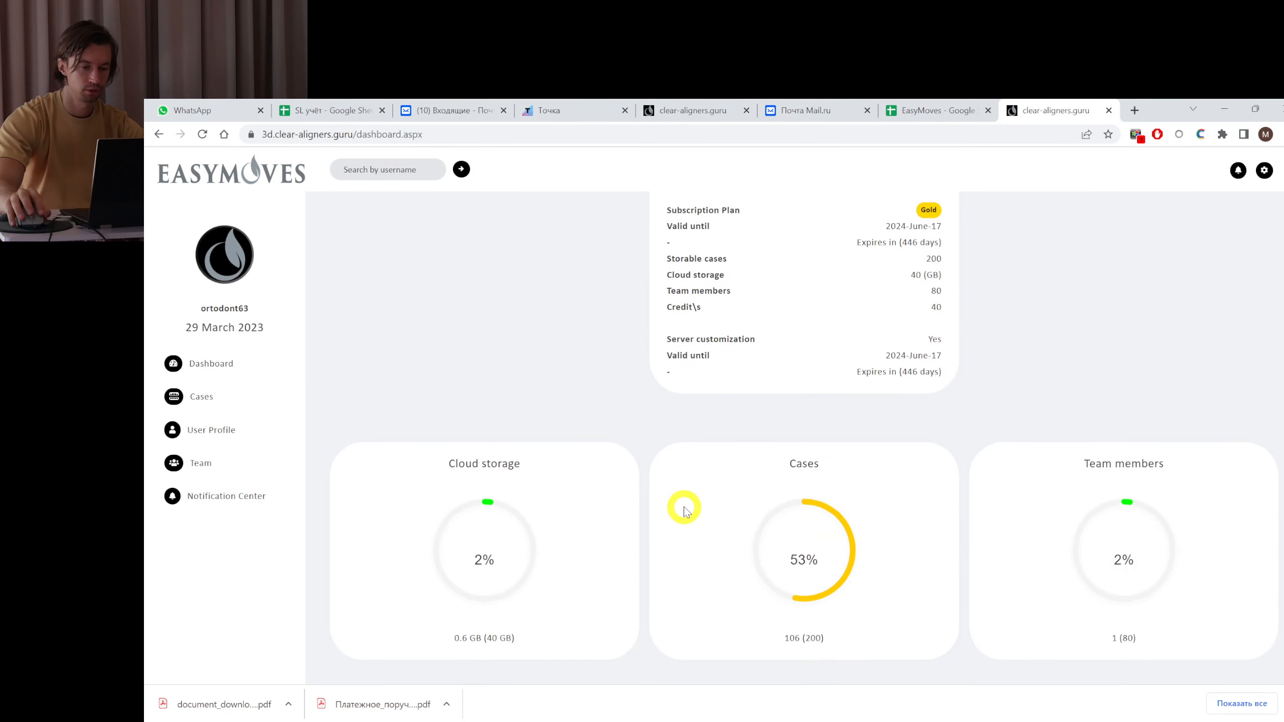
scroll(683, 507, "up", 3)
left_click(205, 399)
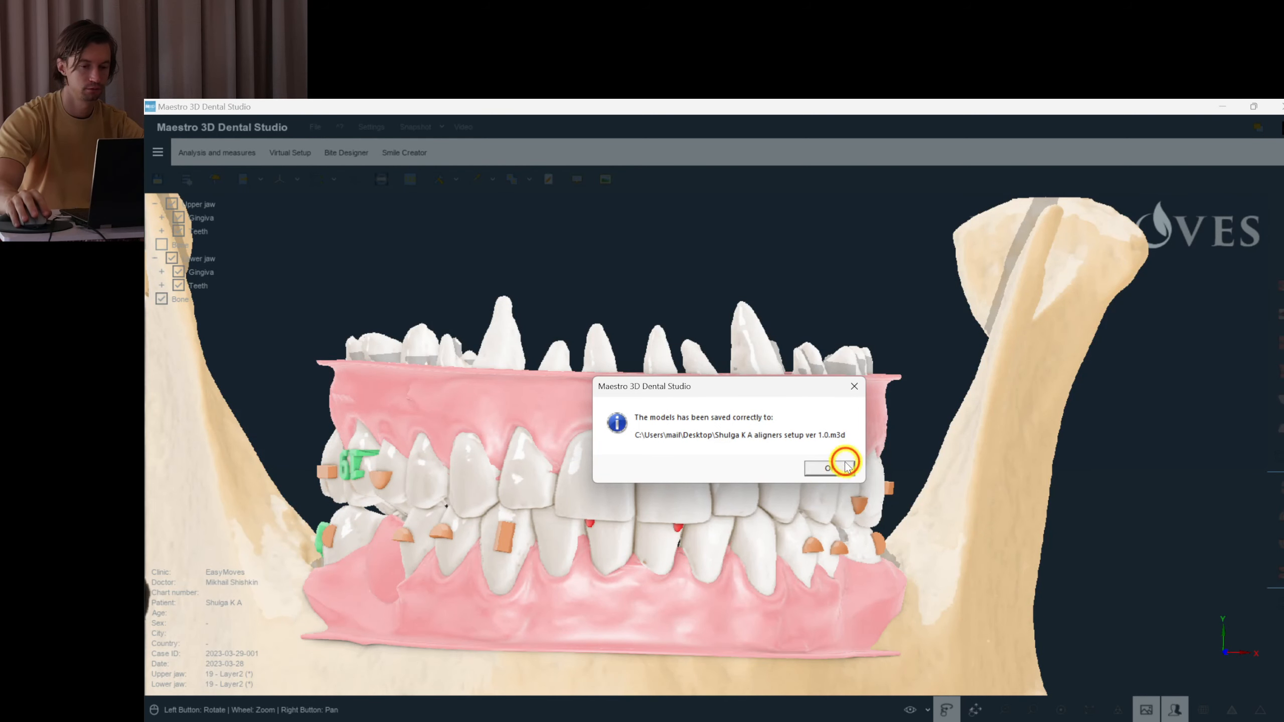
- Back in Maestro 3D, export the virtual setup's 3D models for web viewer to cloud, show the upper jaw's bone, and return to the browser
left_click(847, 466)
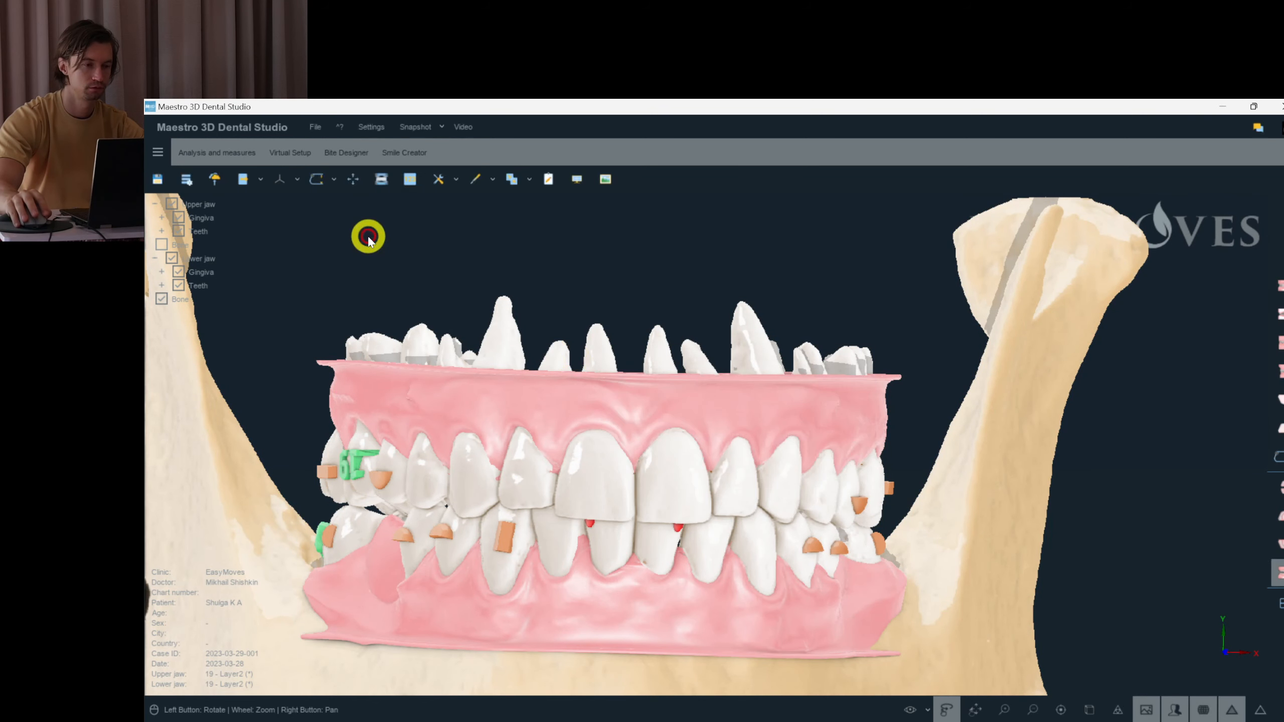
left_click(299, 148)
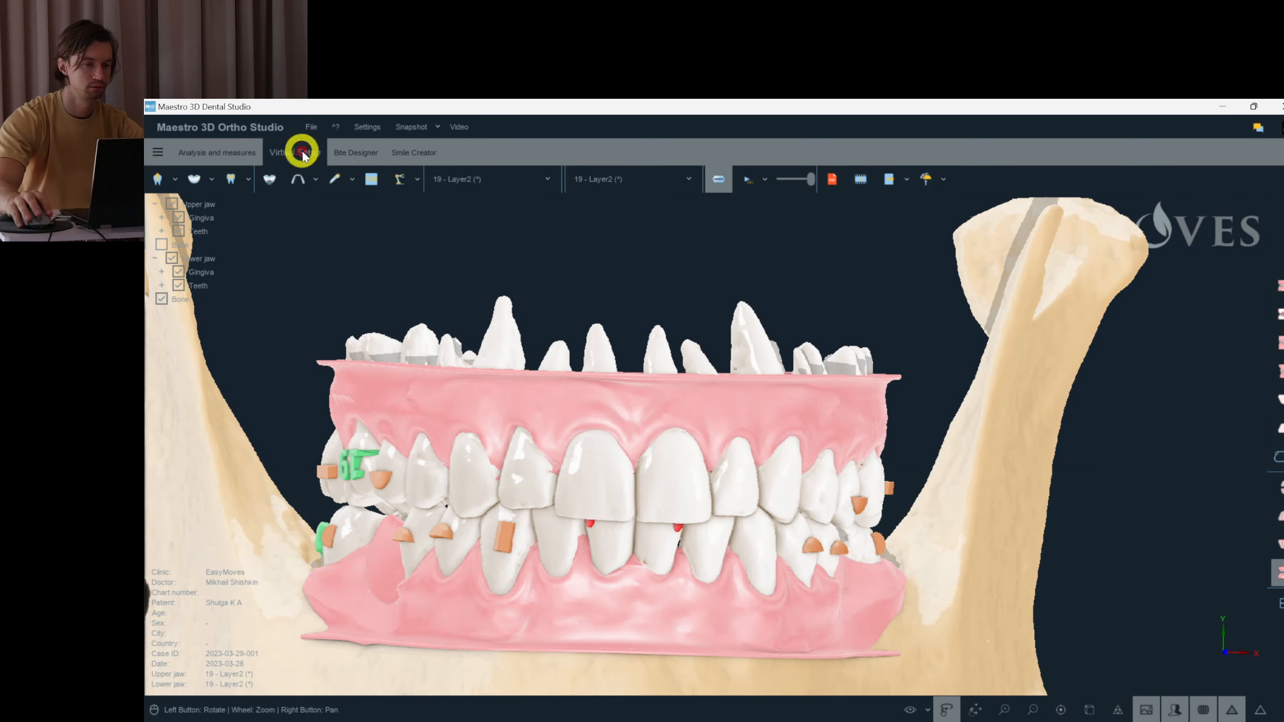
left_click(943, 179)
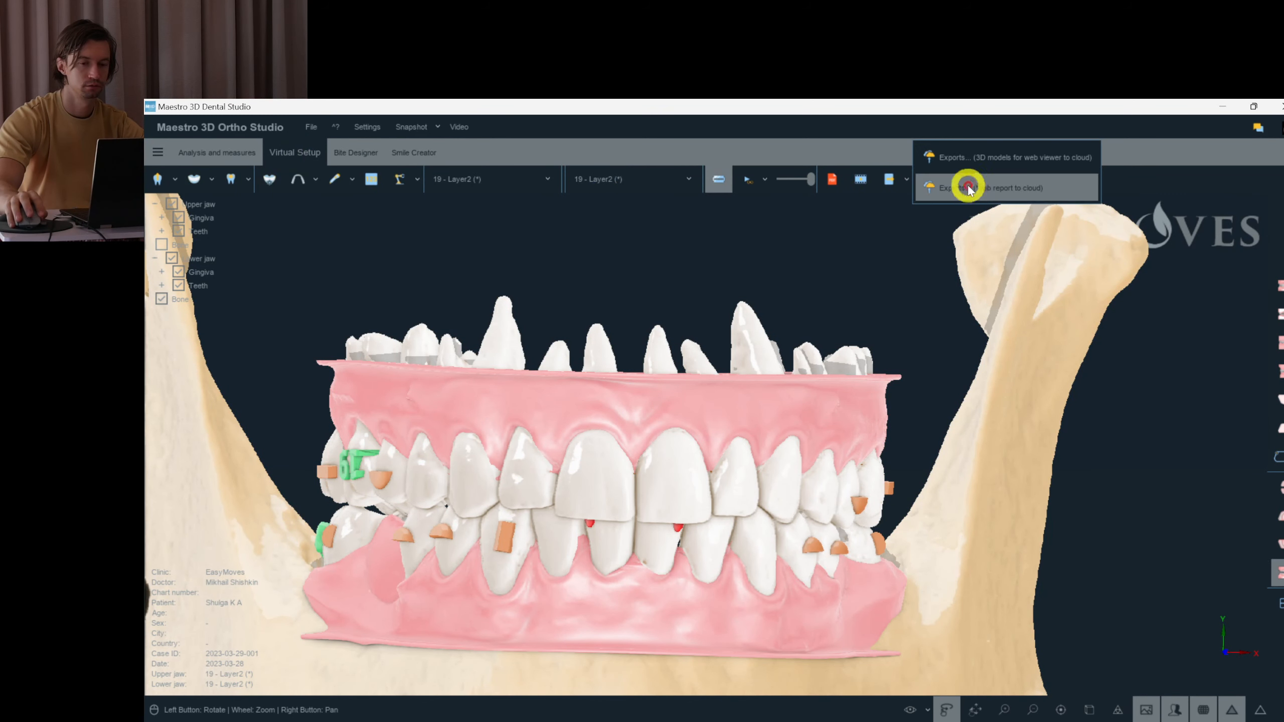
left_click(948, 158)
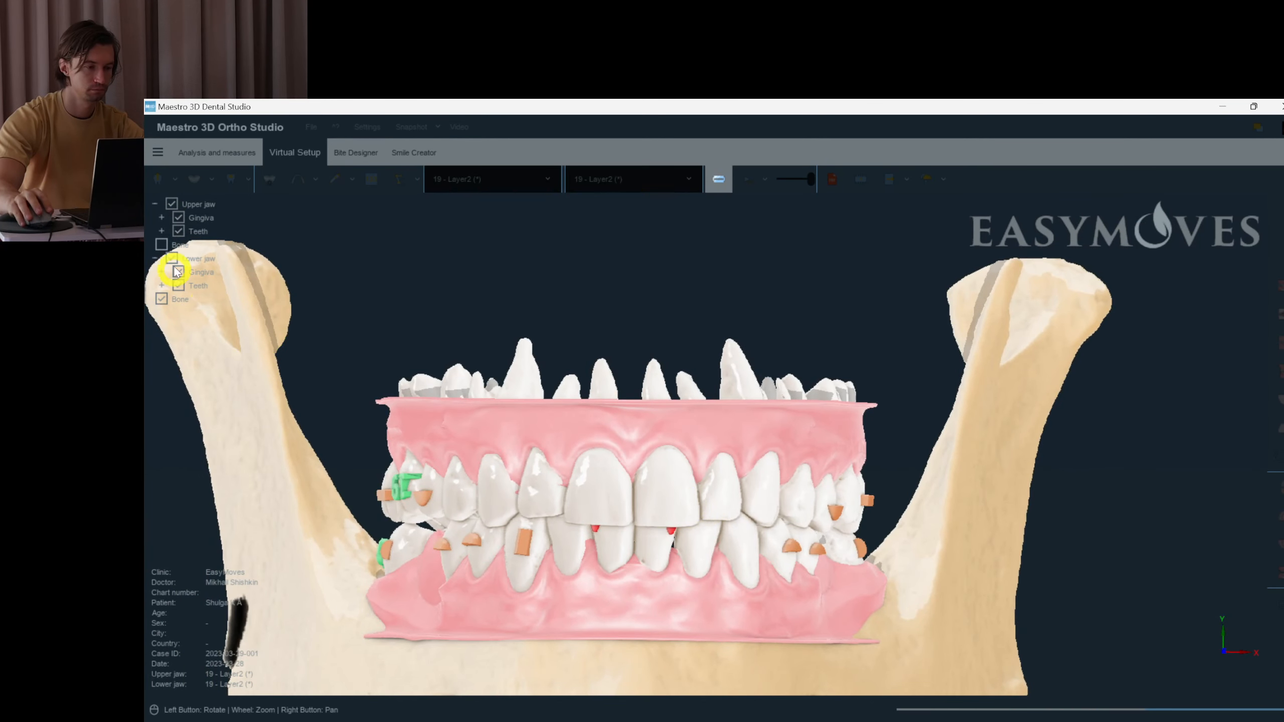
left_click(161, 244)
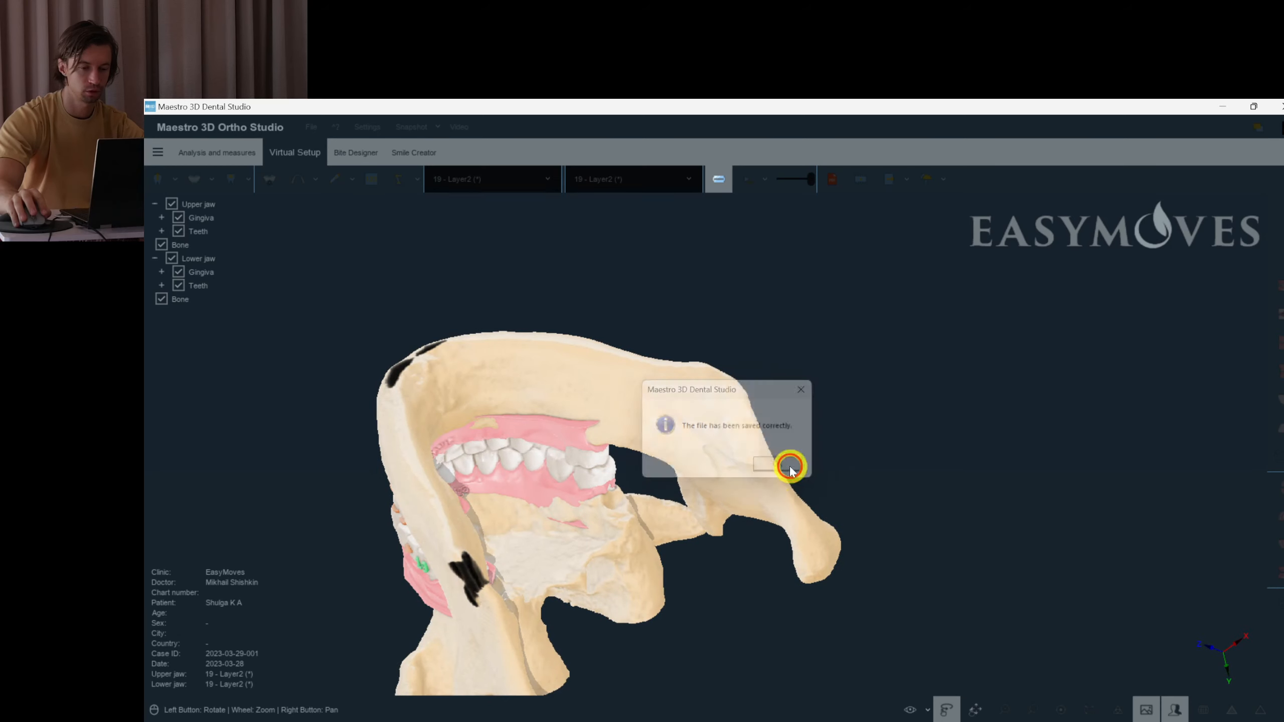
left_click(788, 465)
key("alt+Tab")
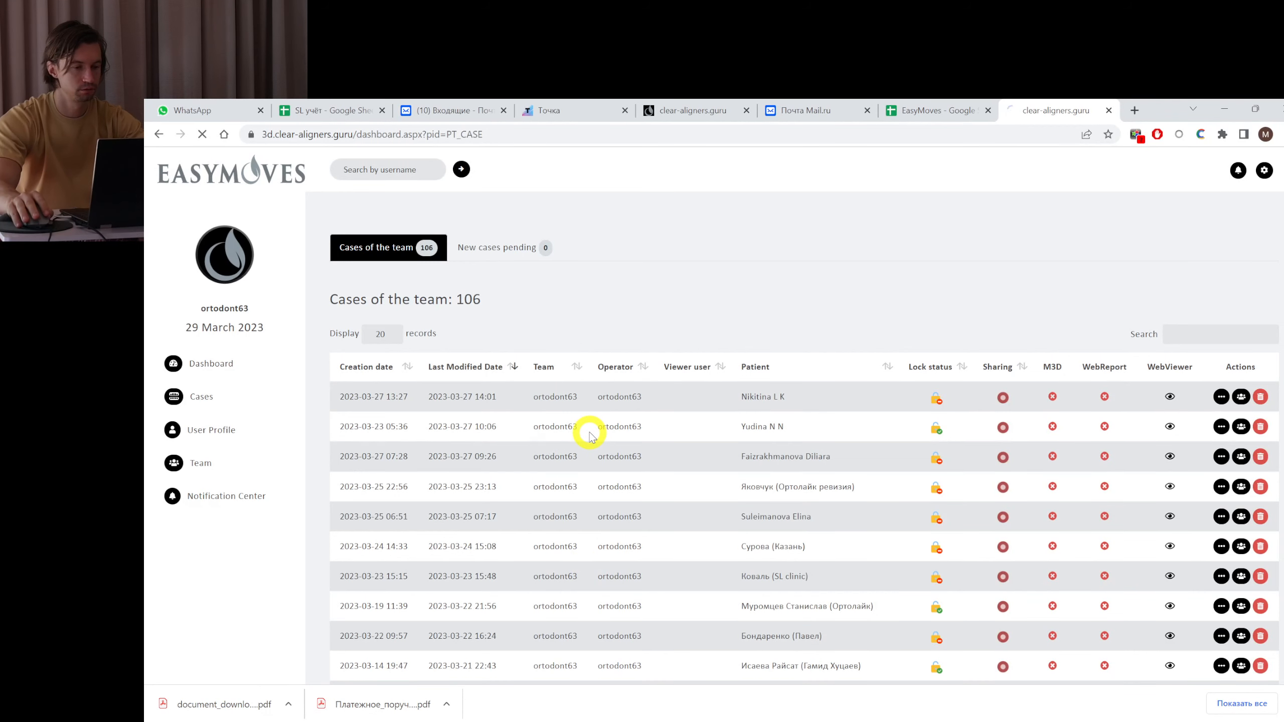
key("F5")
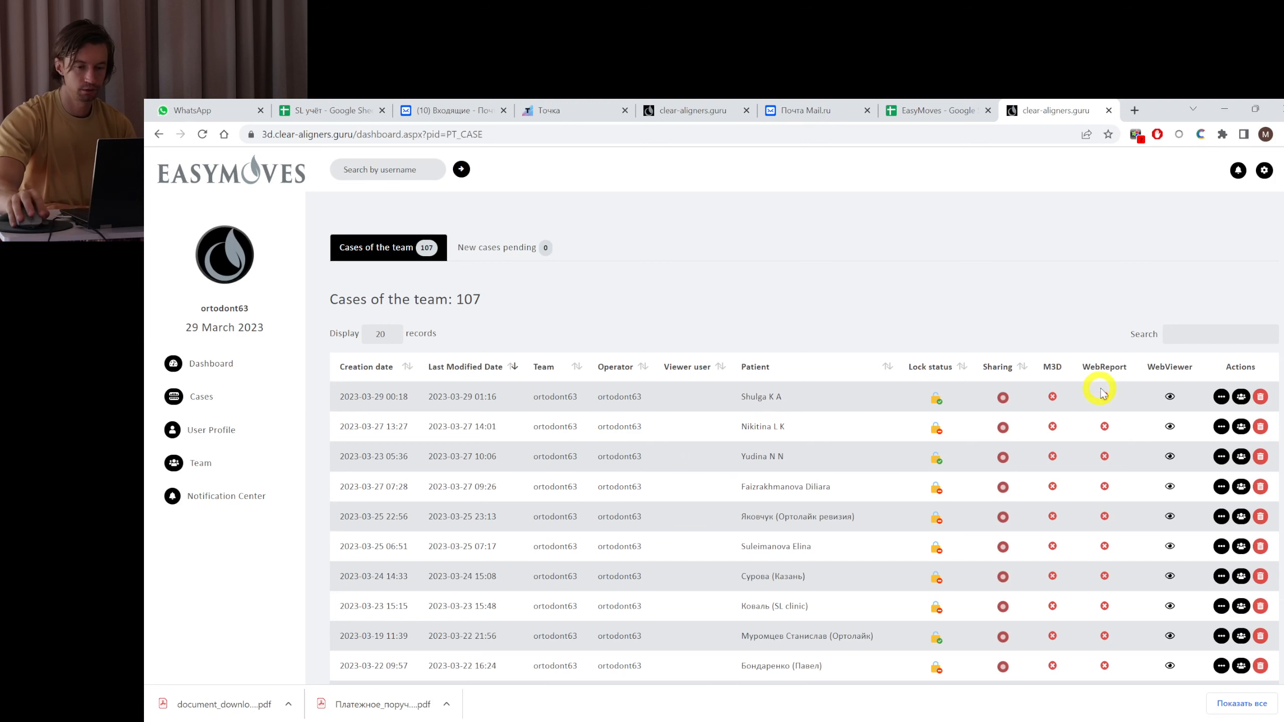
left_click(1170, 396)
left_click(953, 104)
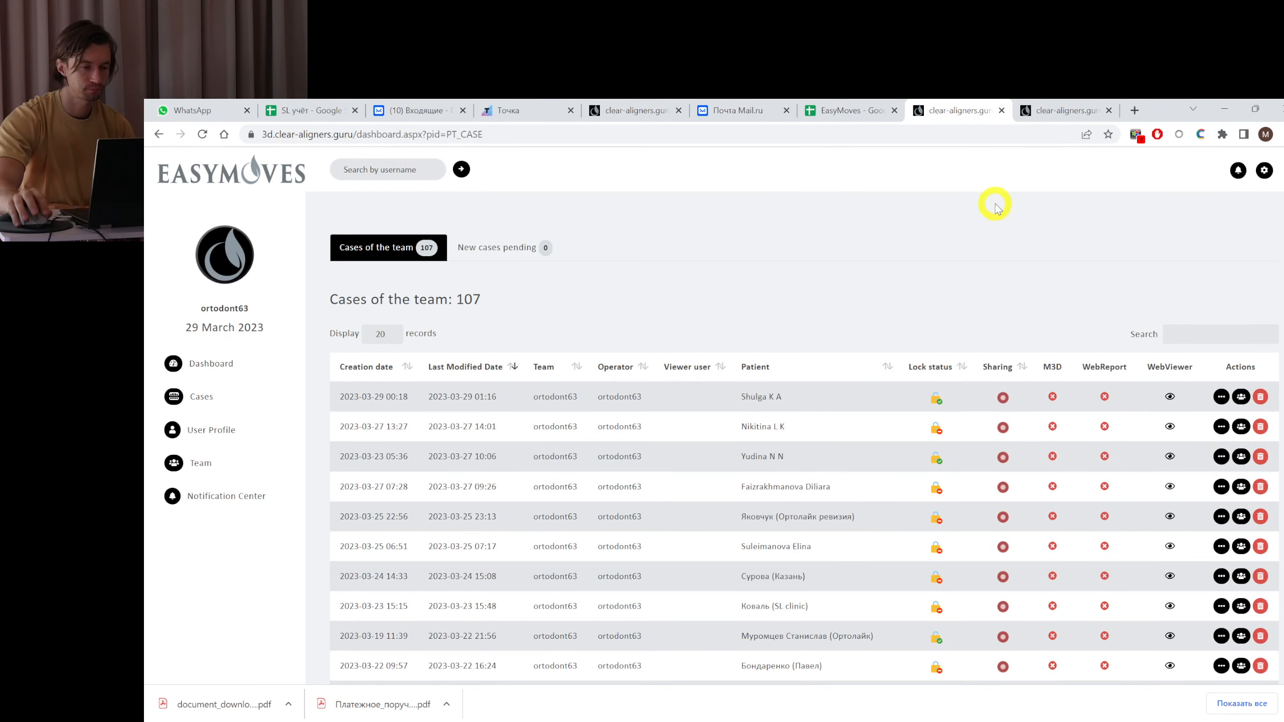
left_click(1062, 109)
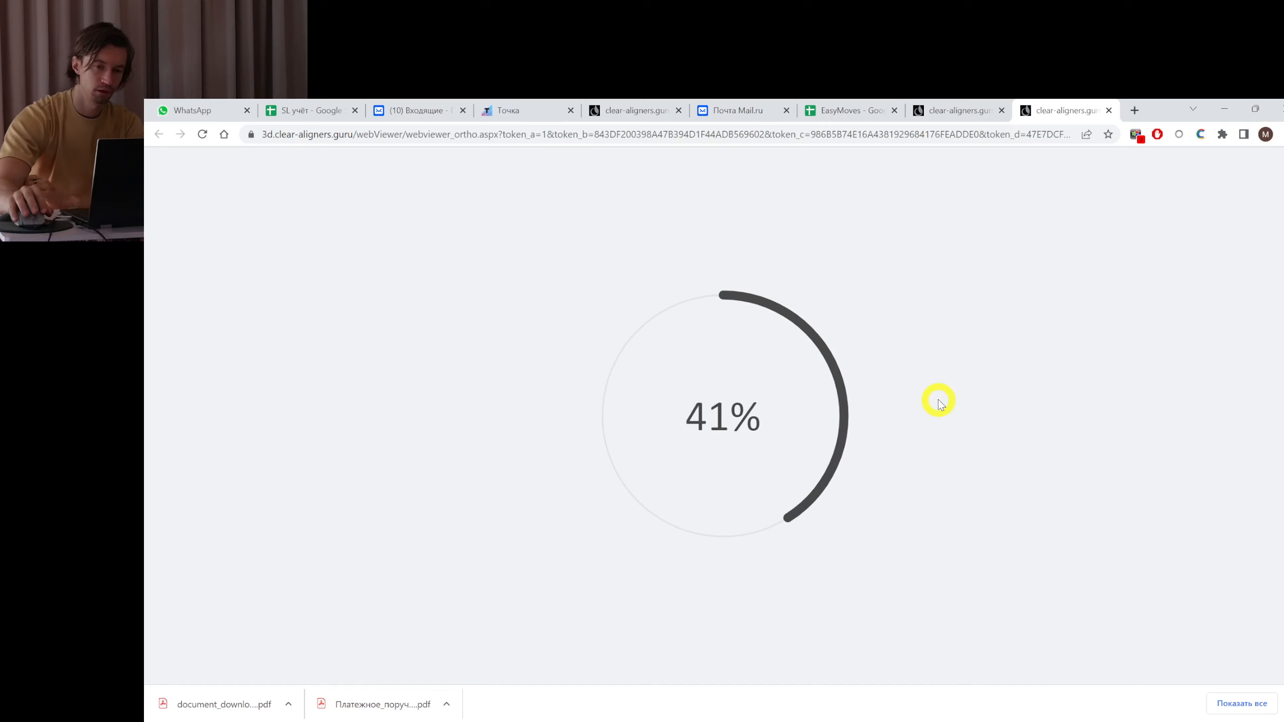
- Select the web viewer page's full address and clear it from the address field while the case loads
left_click(746, 136)
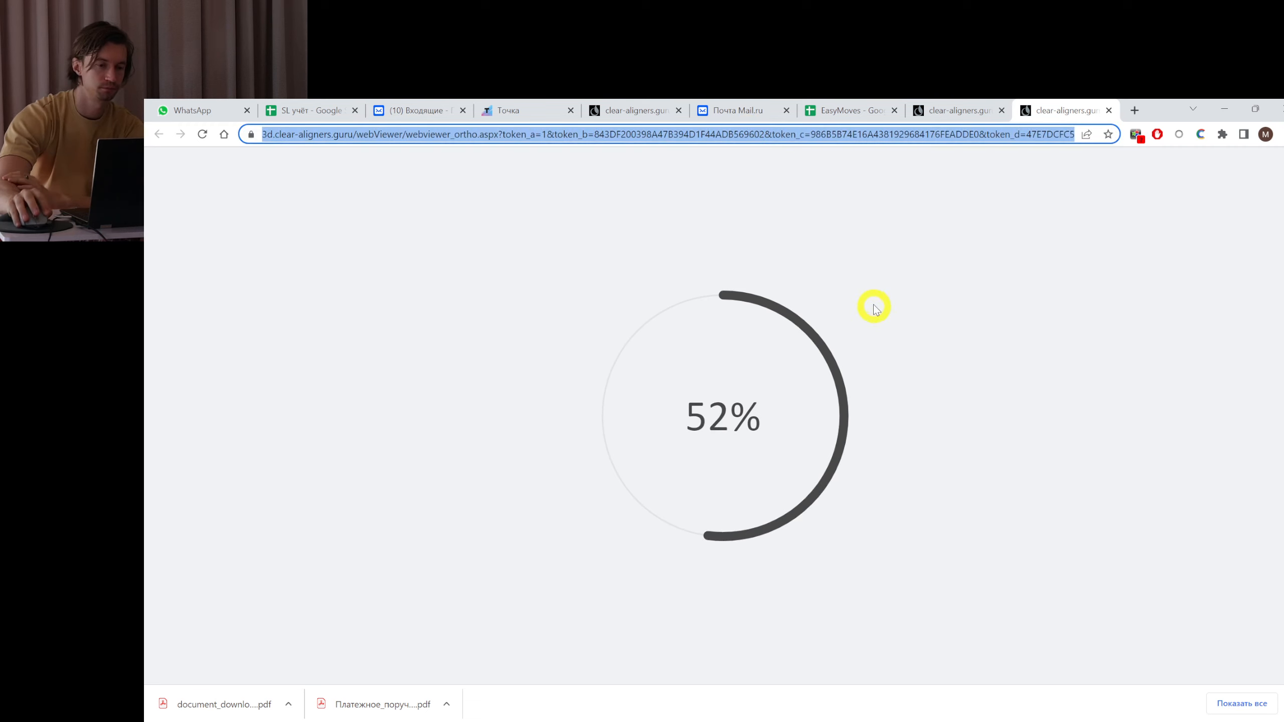
key("BackSpace")
left_click(964, 442)
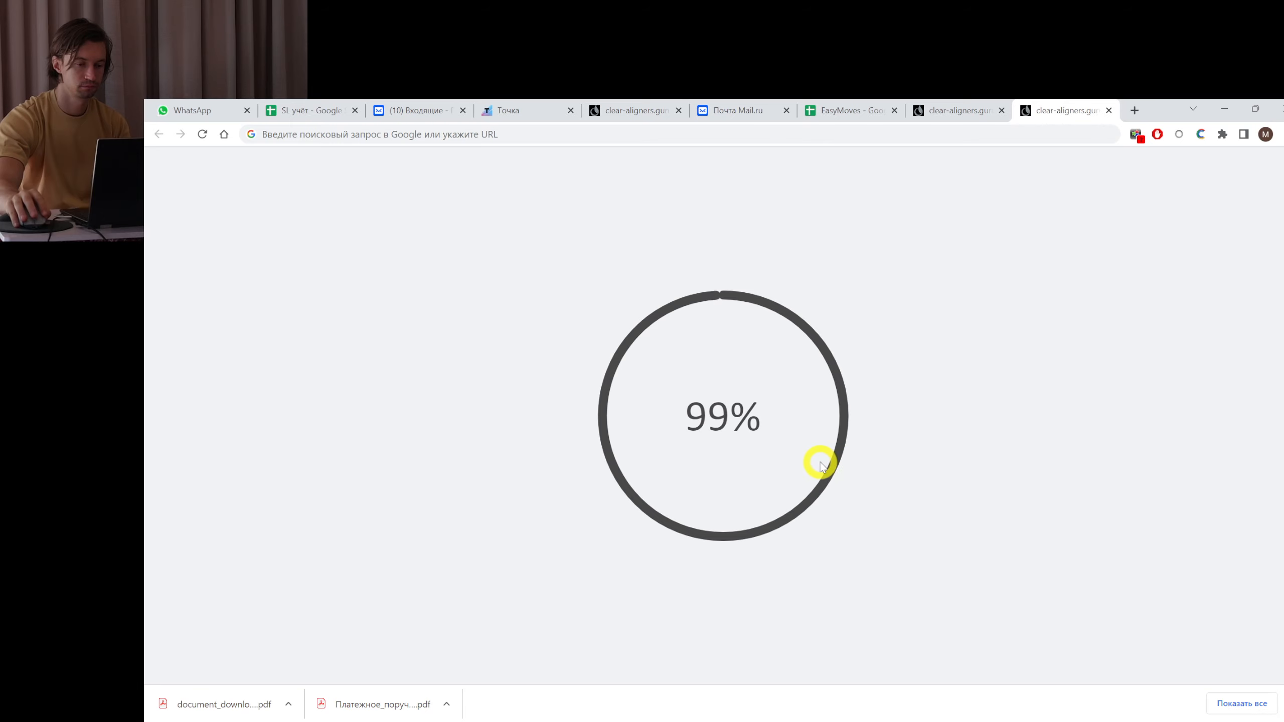
- Play the staging animation of both jaws in the web viewer and examine it from the front and the patient's right side
scroll(754, 424, "up", 10)
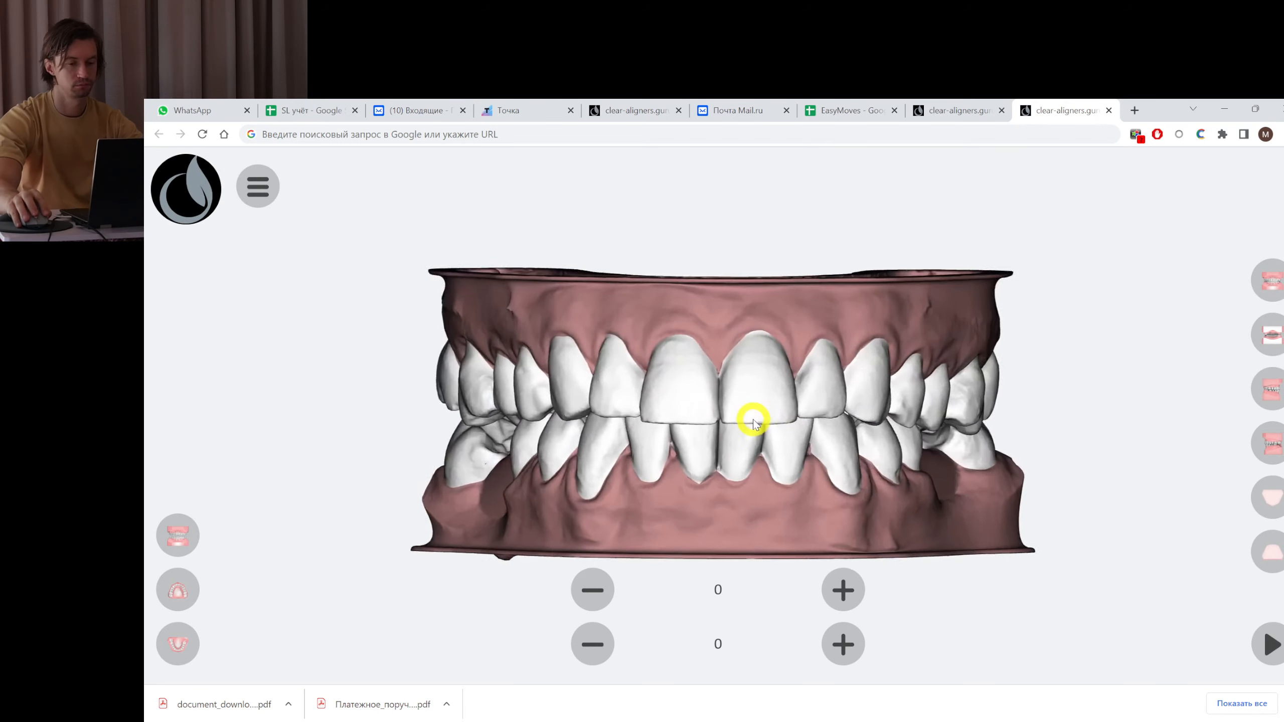
left_click(1272, 646)
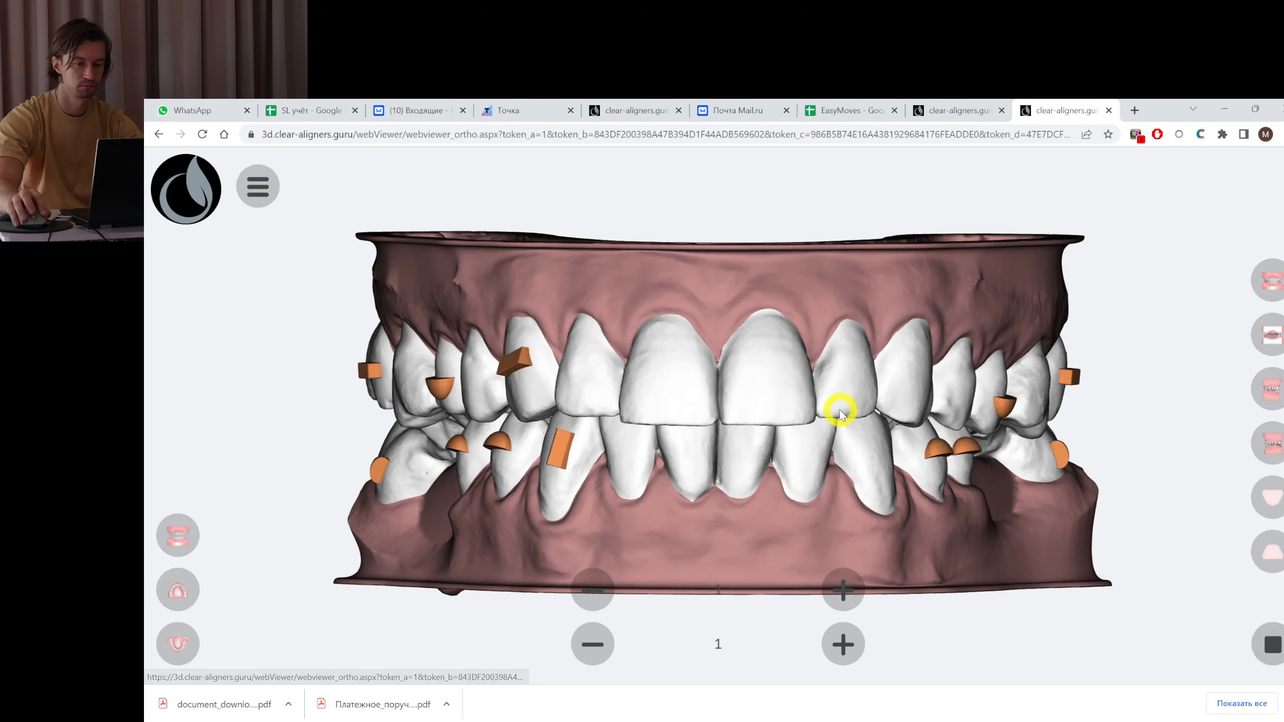
scroll(711, 396, "down", 5)
left_click_drag(732, 404, 907, 392)
scroll(906, 389, "up", 4)
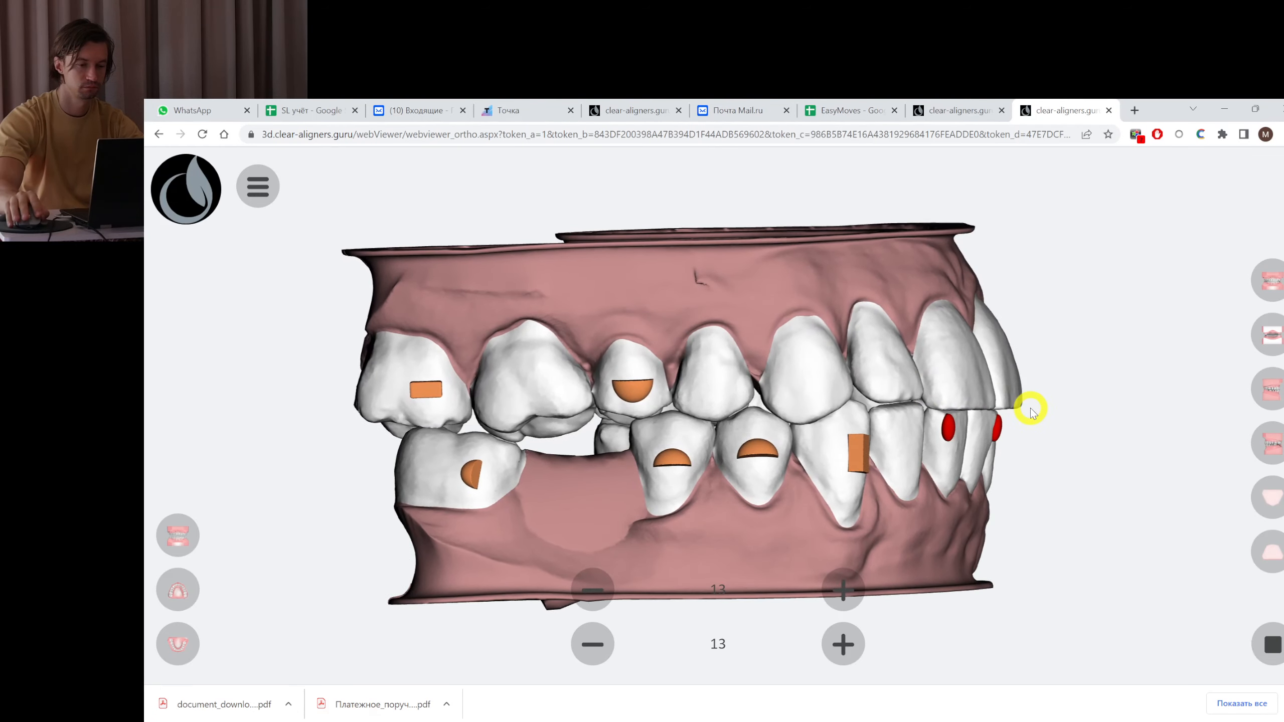